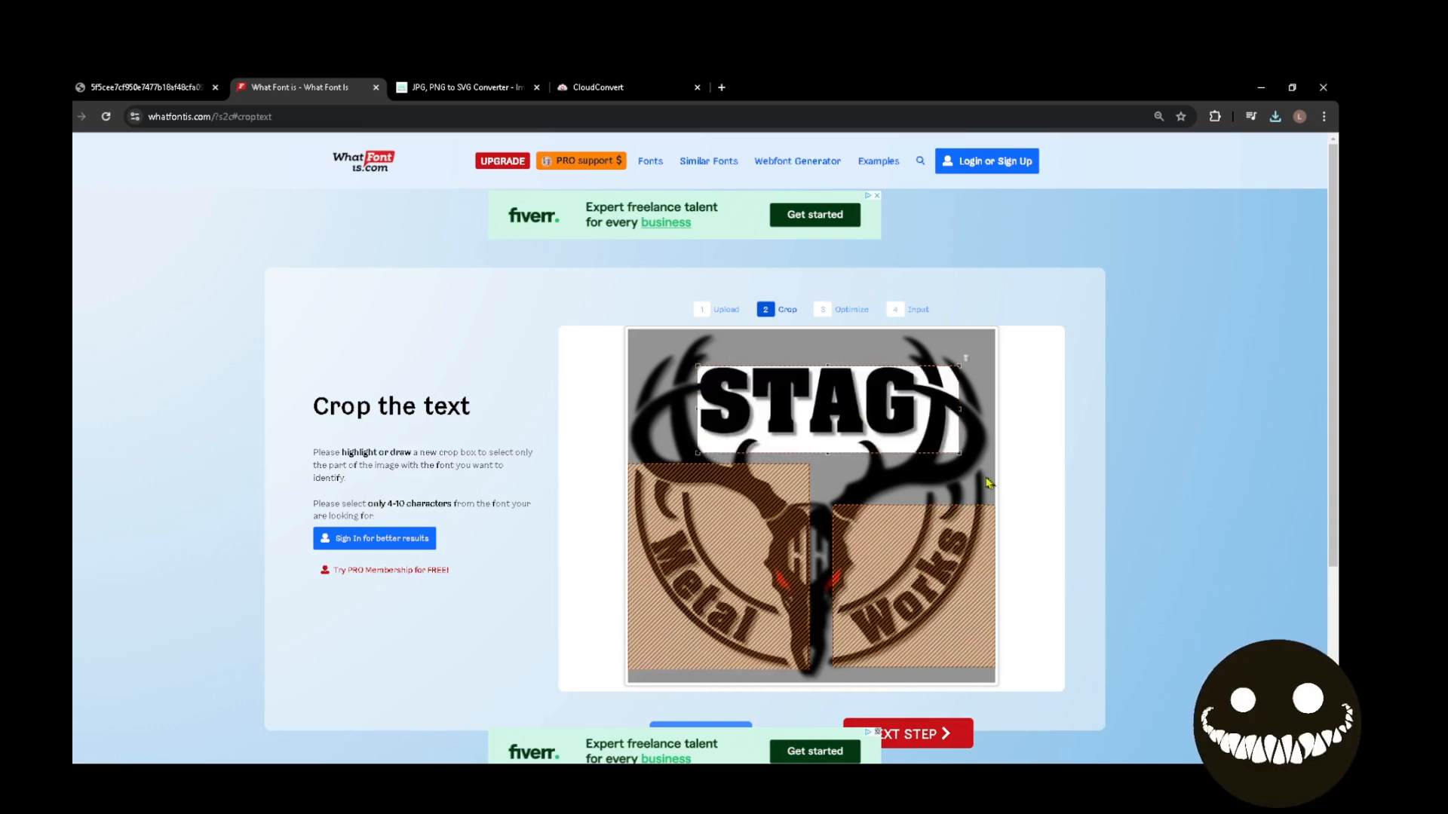
Crop the logo image tightly around the word STAG and choose the recommended version with dark characters
left_click_drag(961, 456, 920, 439)
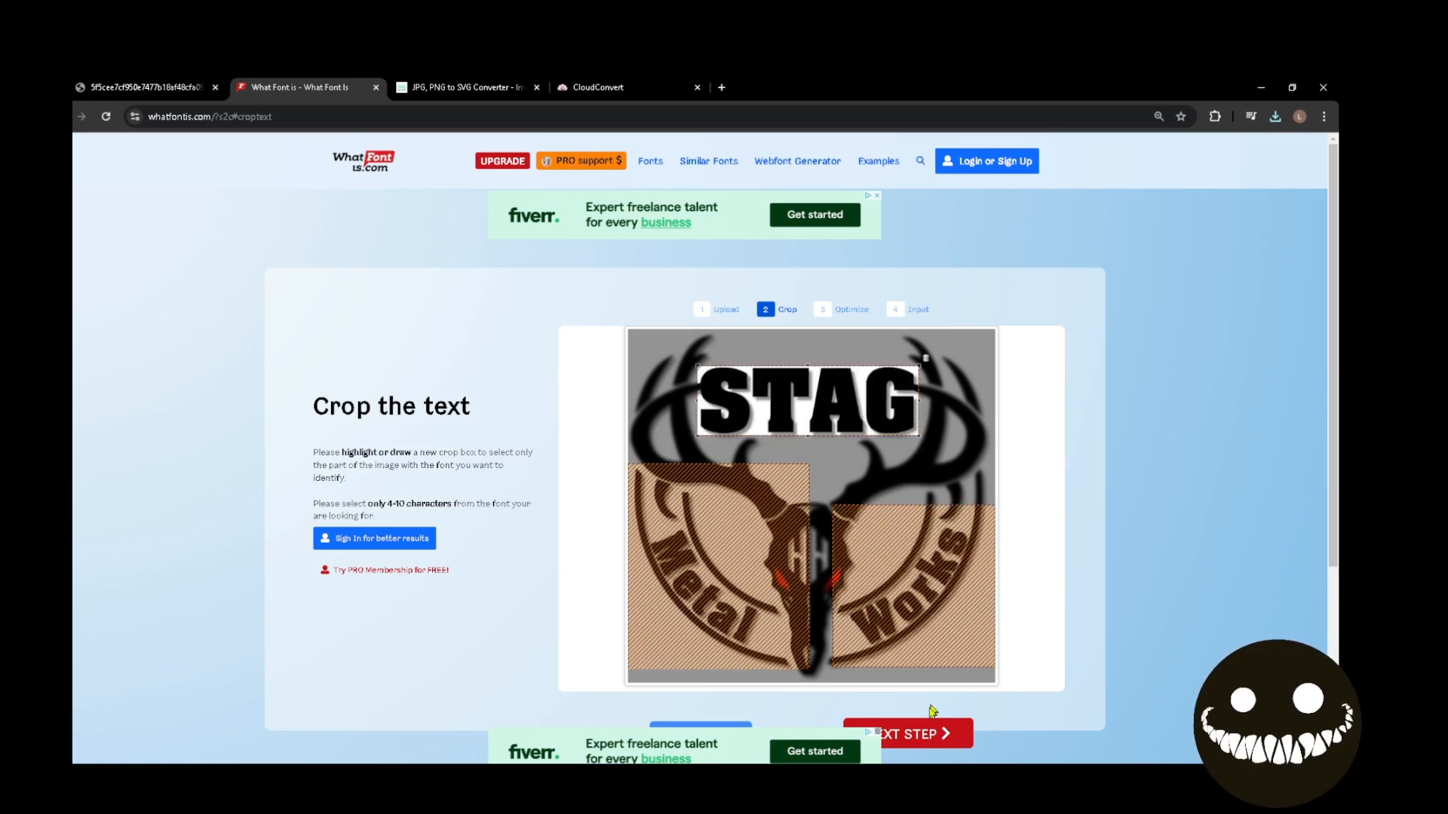
left_click(918, 734)
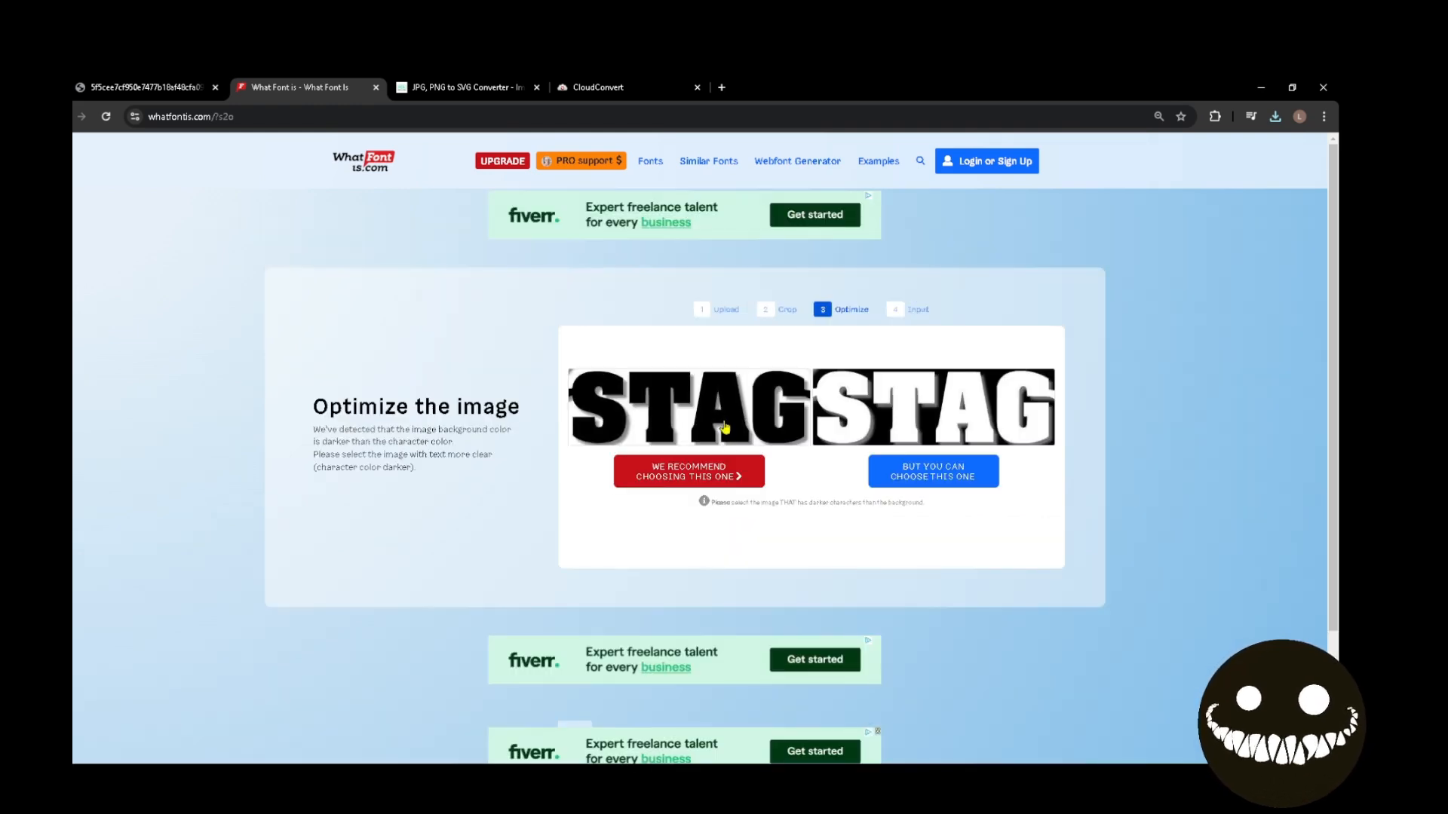
left_click(713, 468)
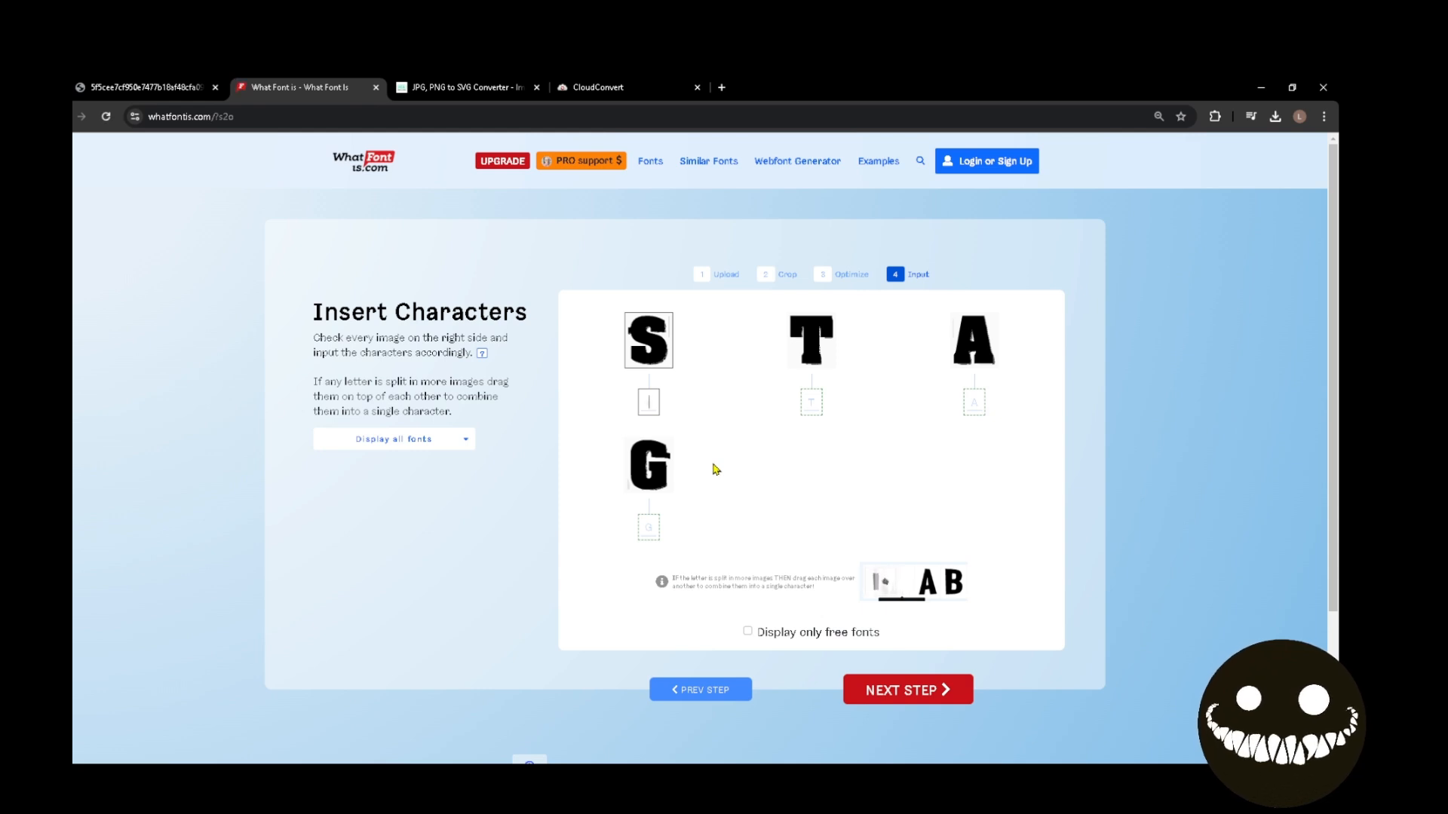
Label the four character images as S, T, A and G
type("s")
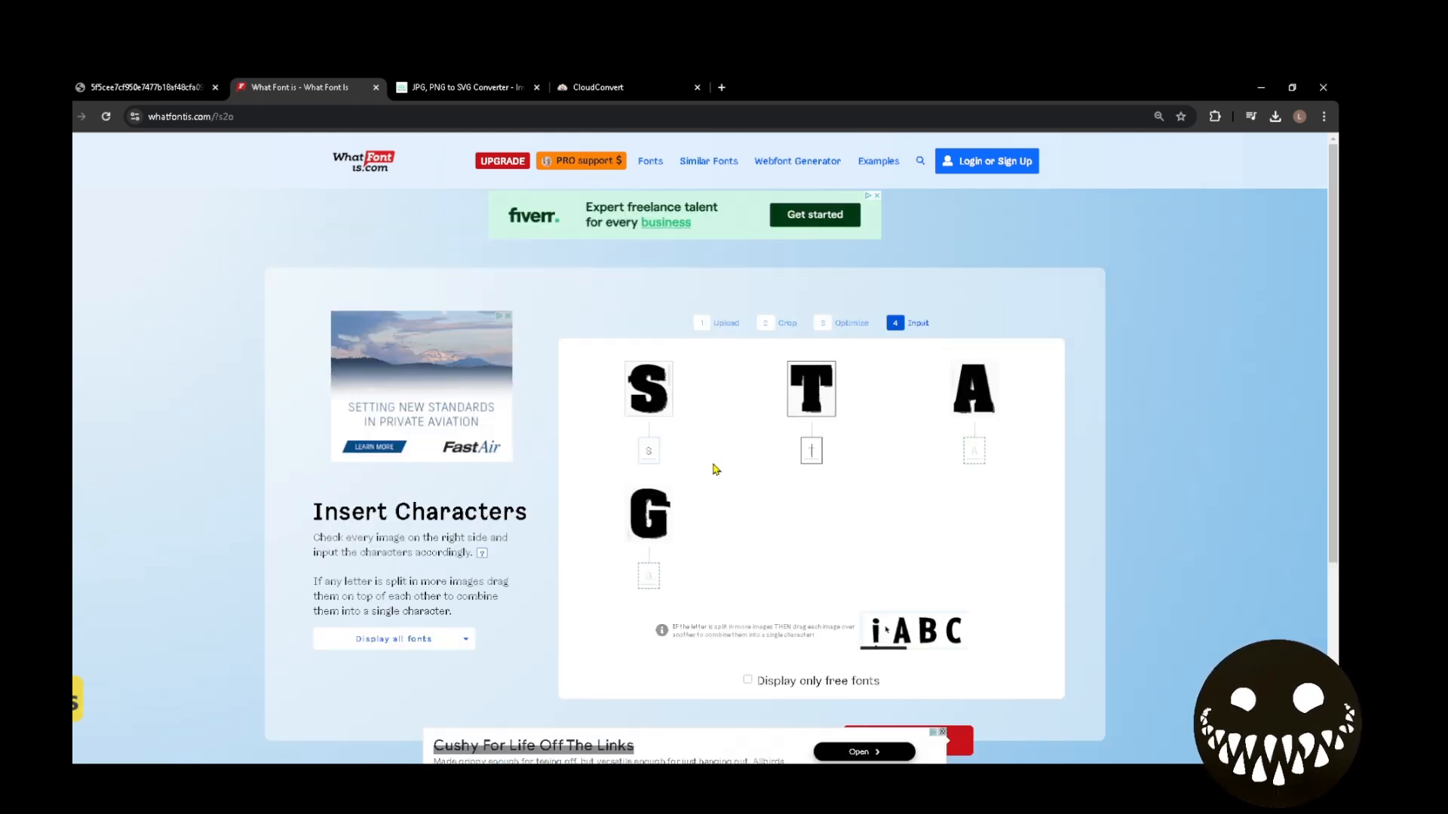
type("r")
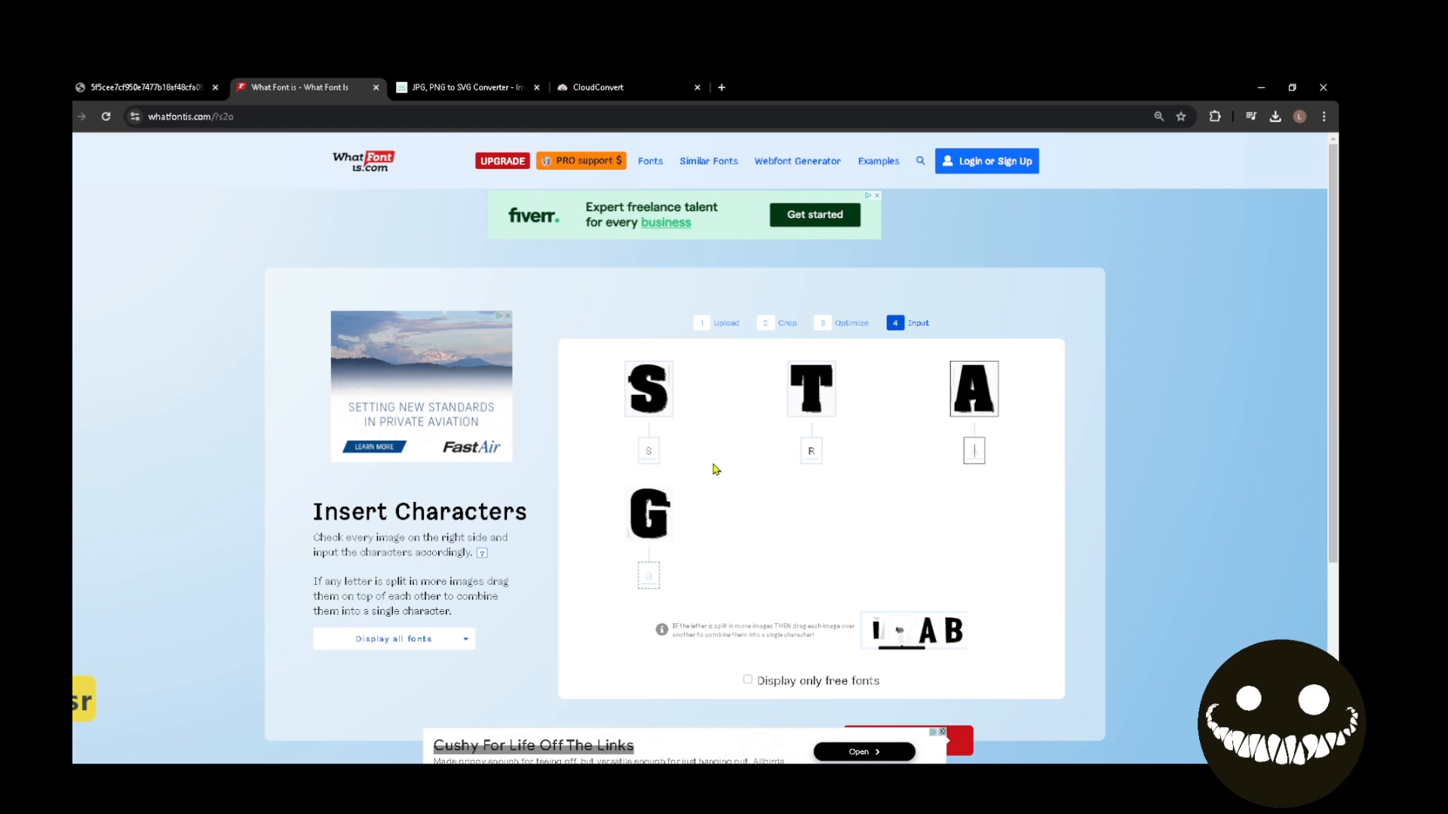
key("BackSpace")
type("tag")
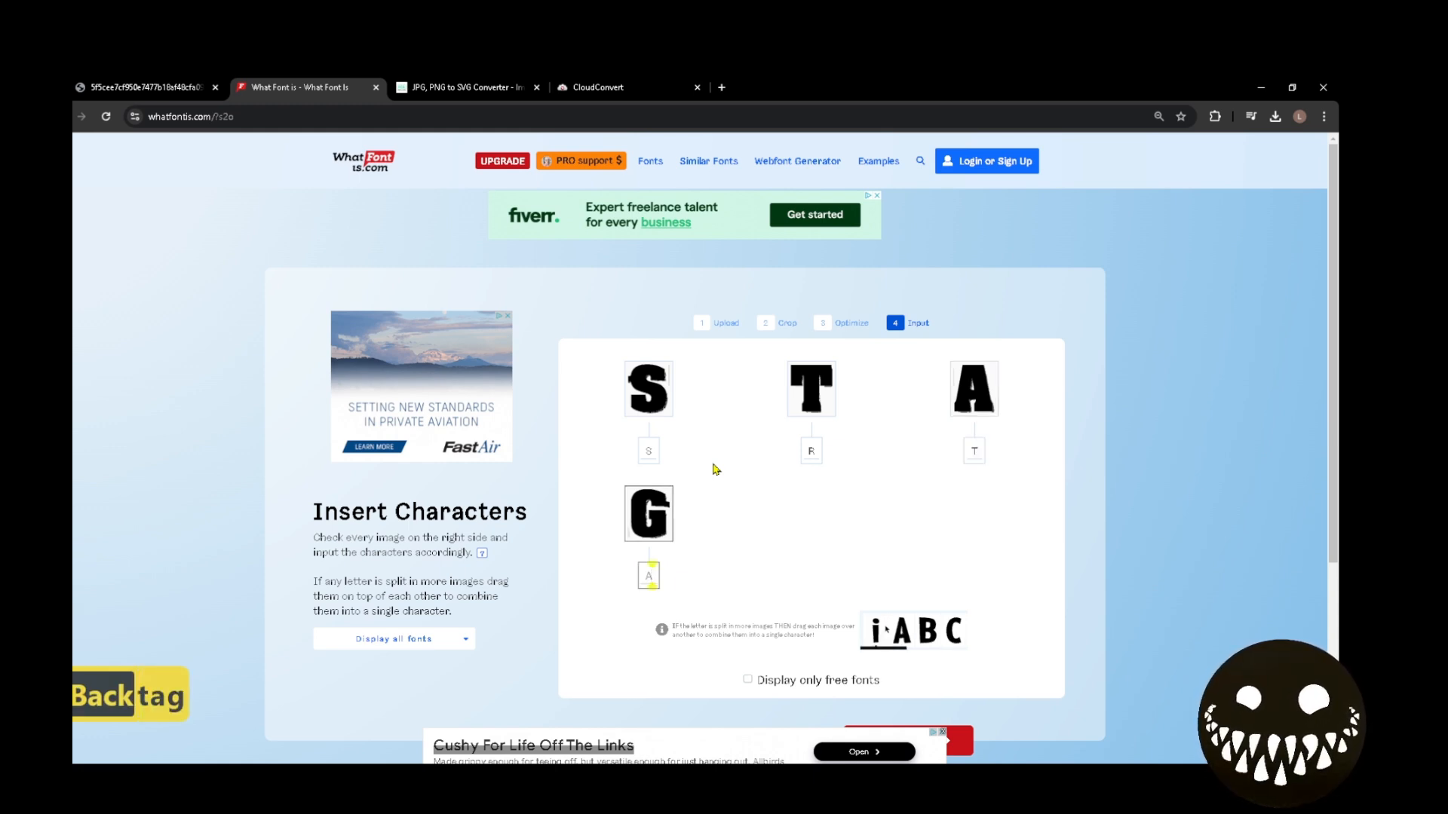
key("BackSpace")
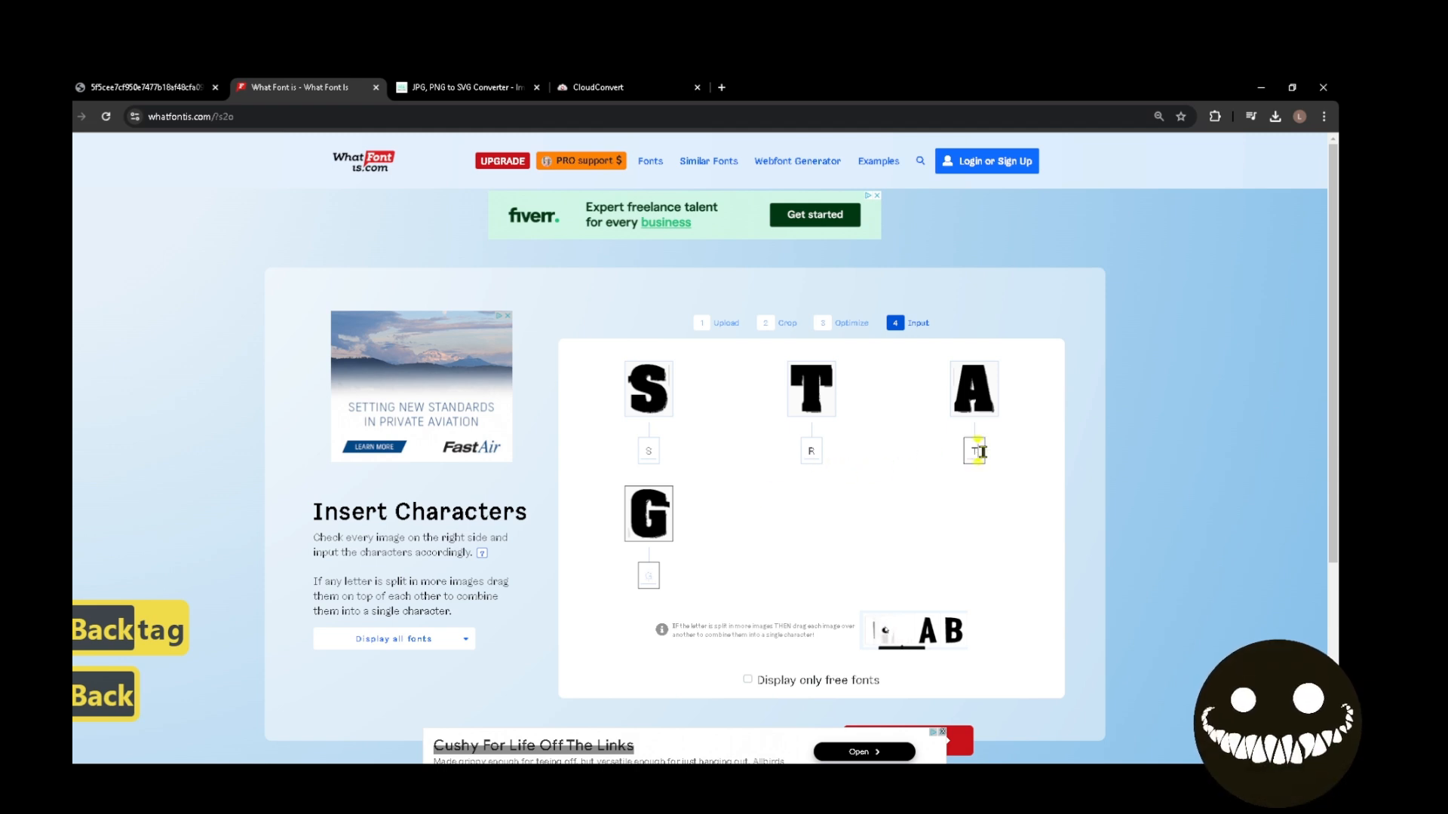
key("BackSpace")
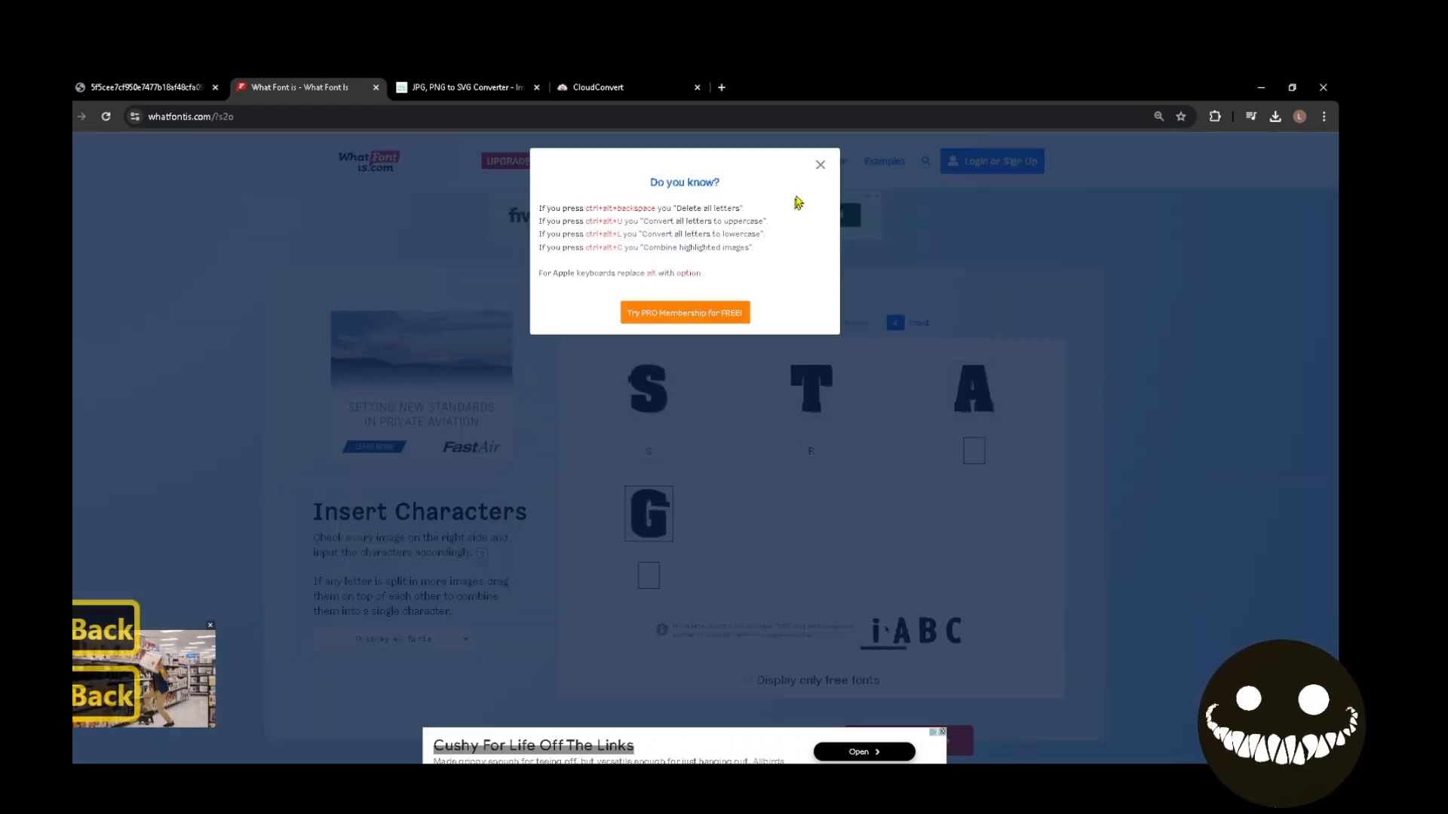
left_click(820, 164)
left_click(812, 449)
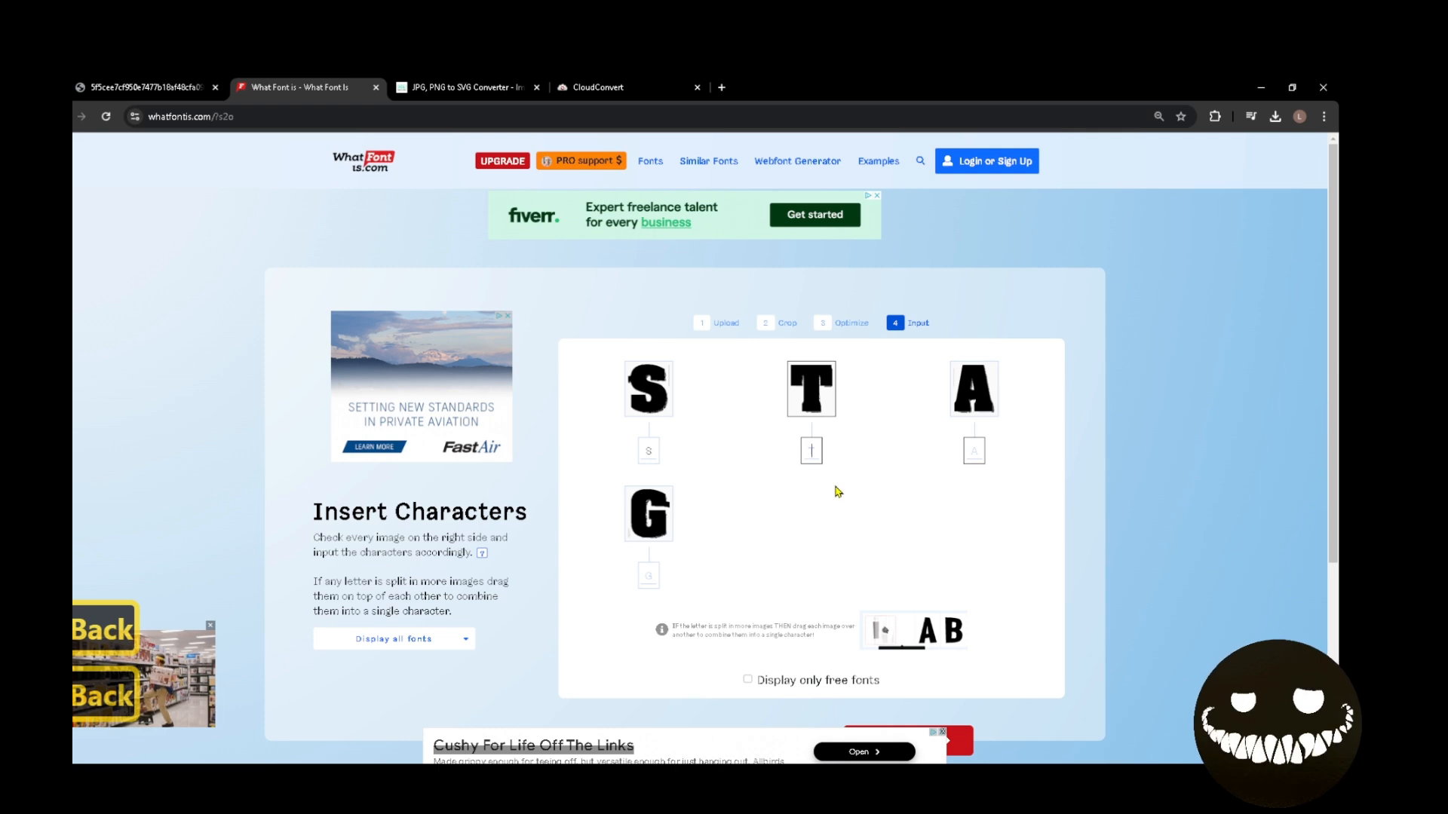
type("T")
type("A")
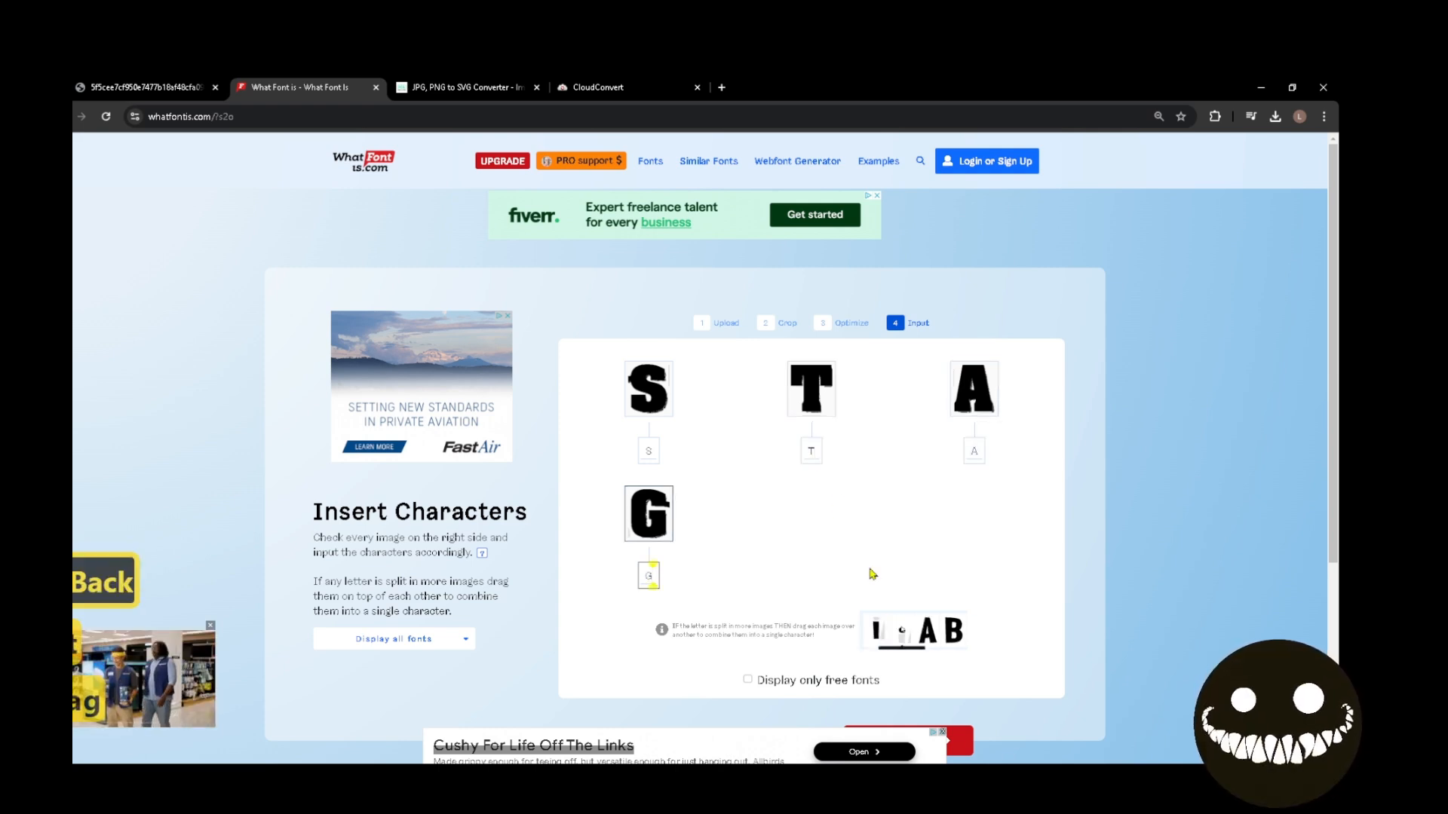
Submit the labelled characters for font matching and dismiss the login dialog
scroll(913, 690, "down", 1)
left_click(924, 678)
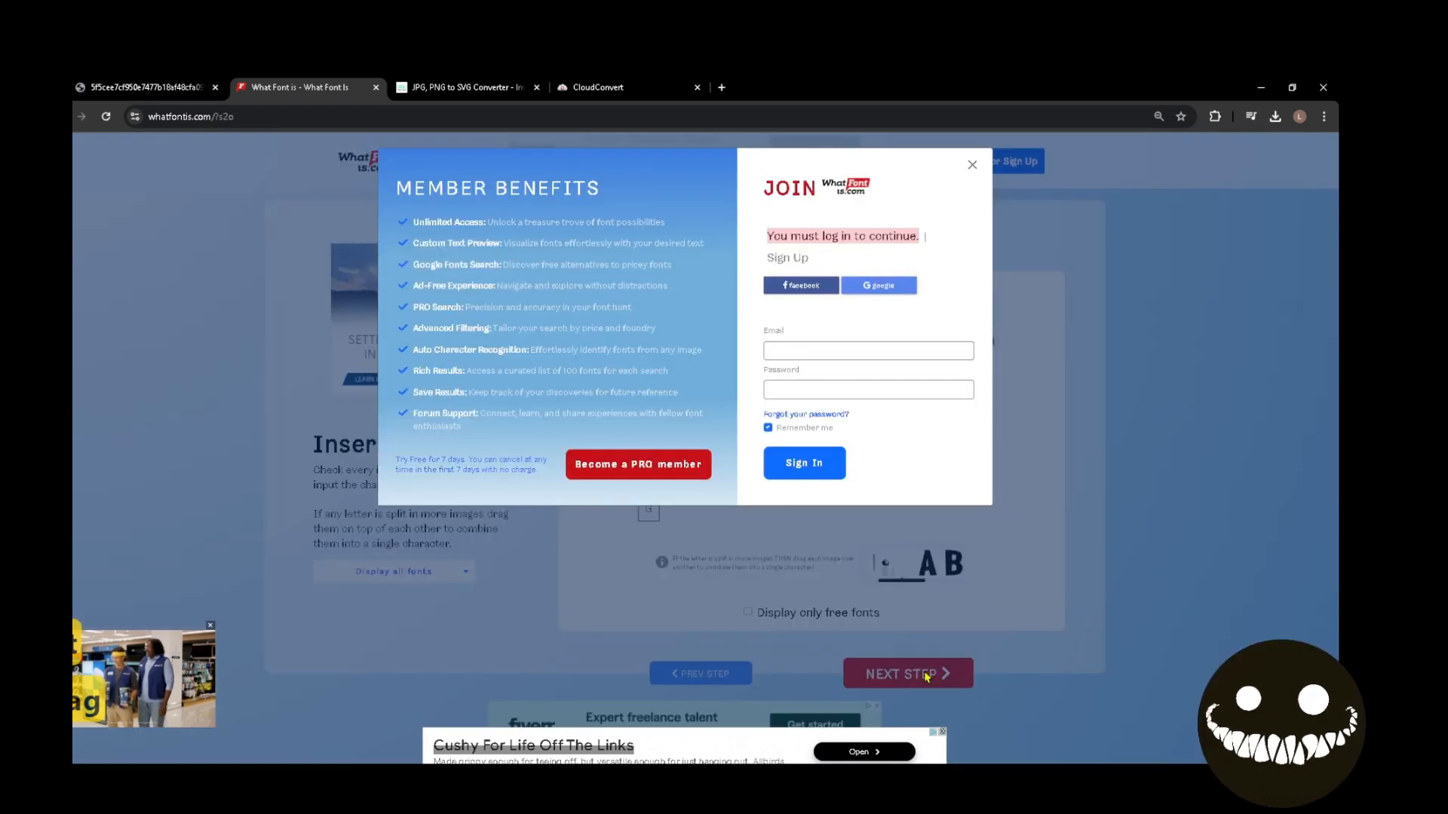
left_click(972, 165)
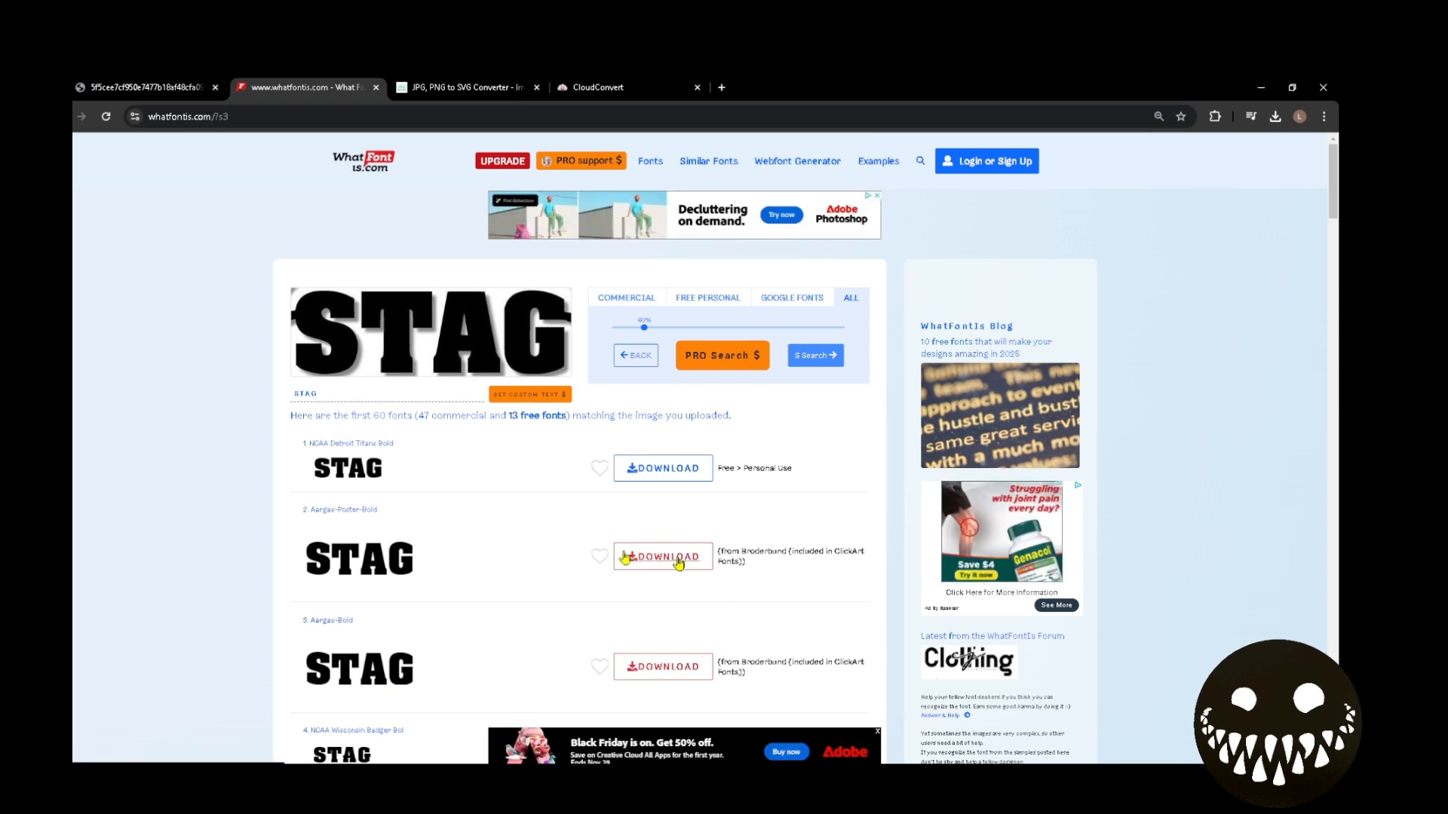
Examine the matching fonts' character previews and compare their letter shapes with the STAG image
mouse_move(359, 554)
mouse_move(332, 474)
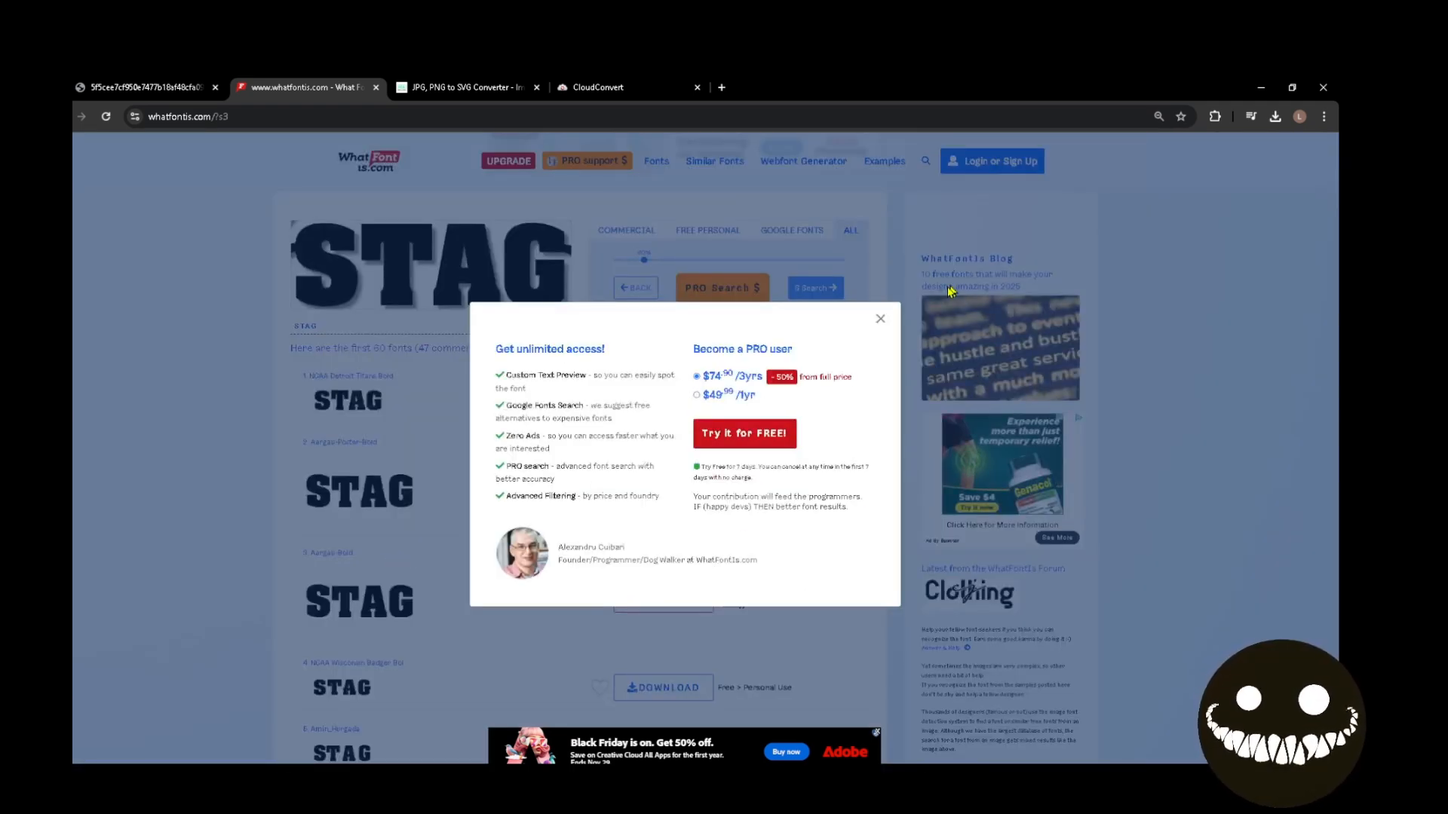
left_click(881, 323)
mouse_move(402, 623)
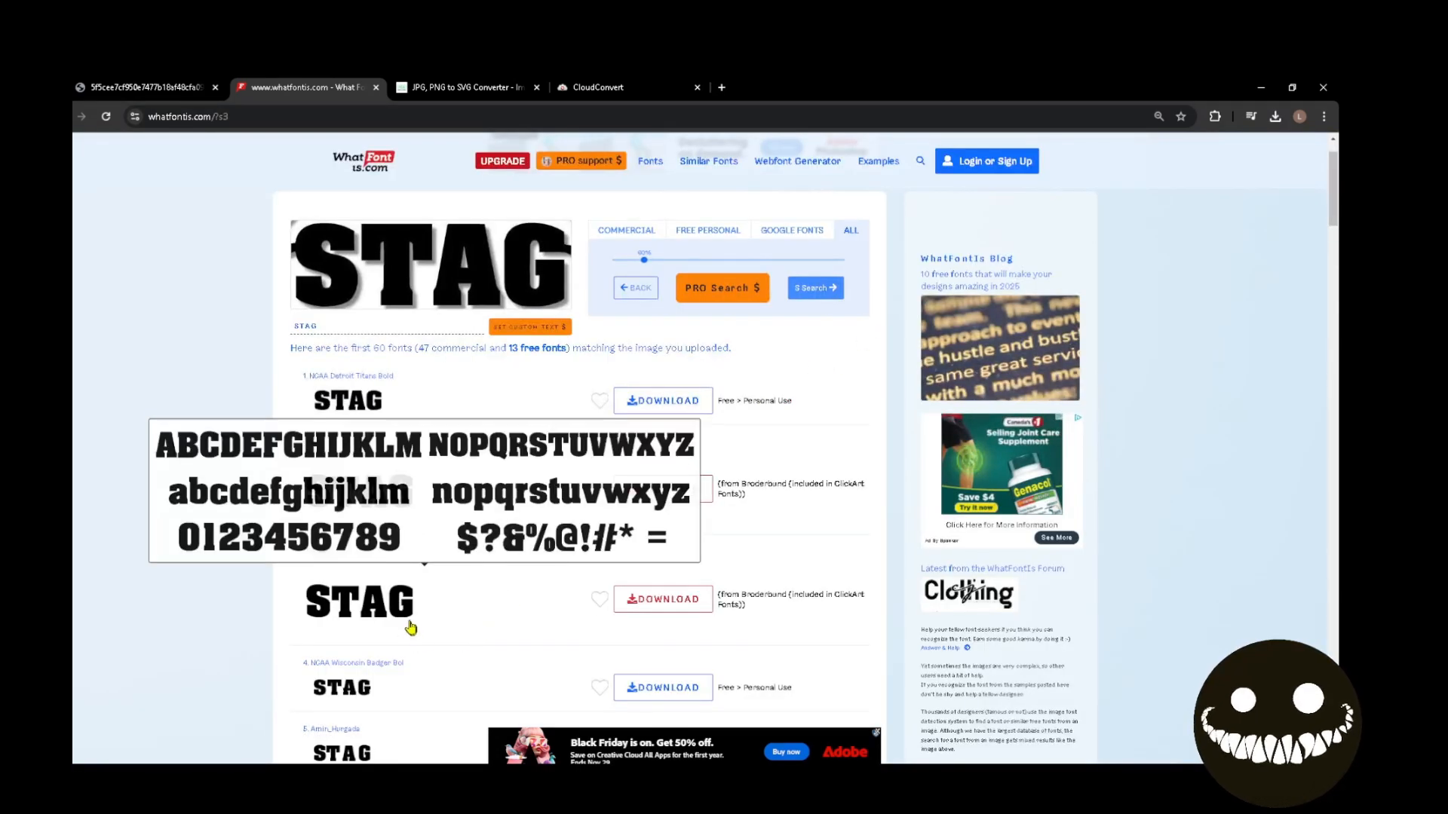
scroll(403, 624, "down", 1)
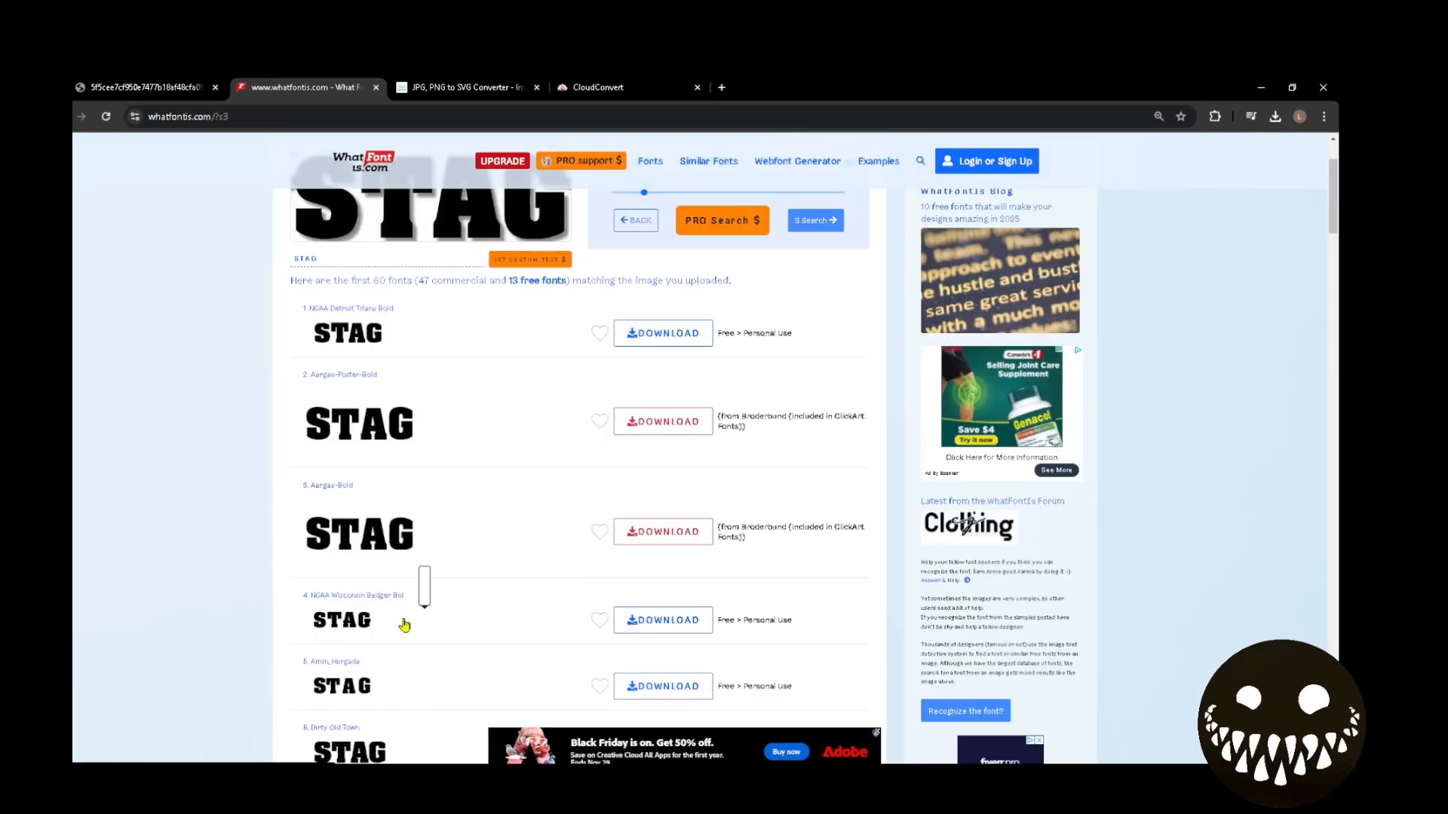
mouse_move(347, 623)
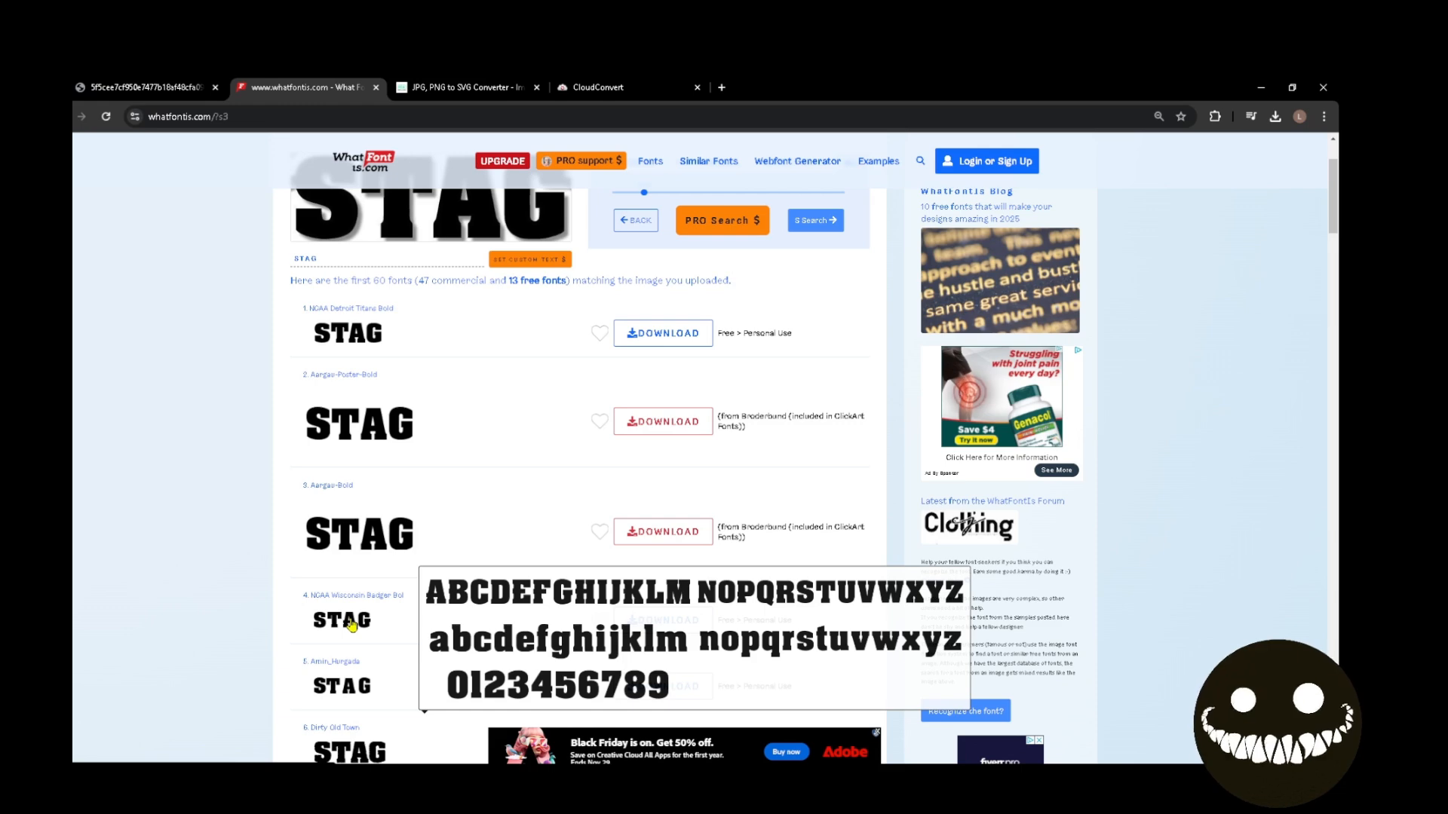
scroll(350, 625, "down", 3)
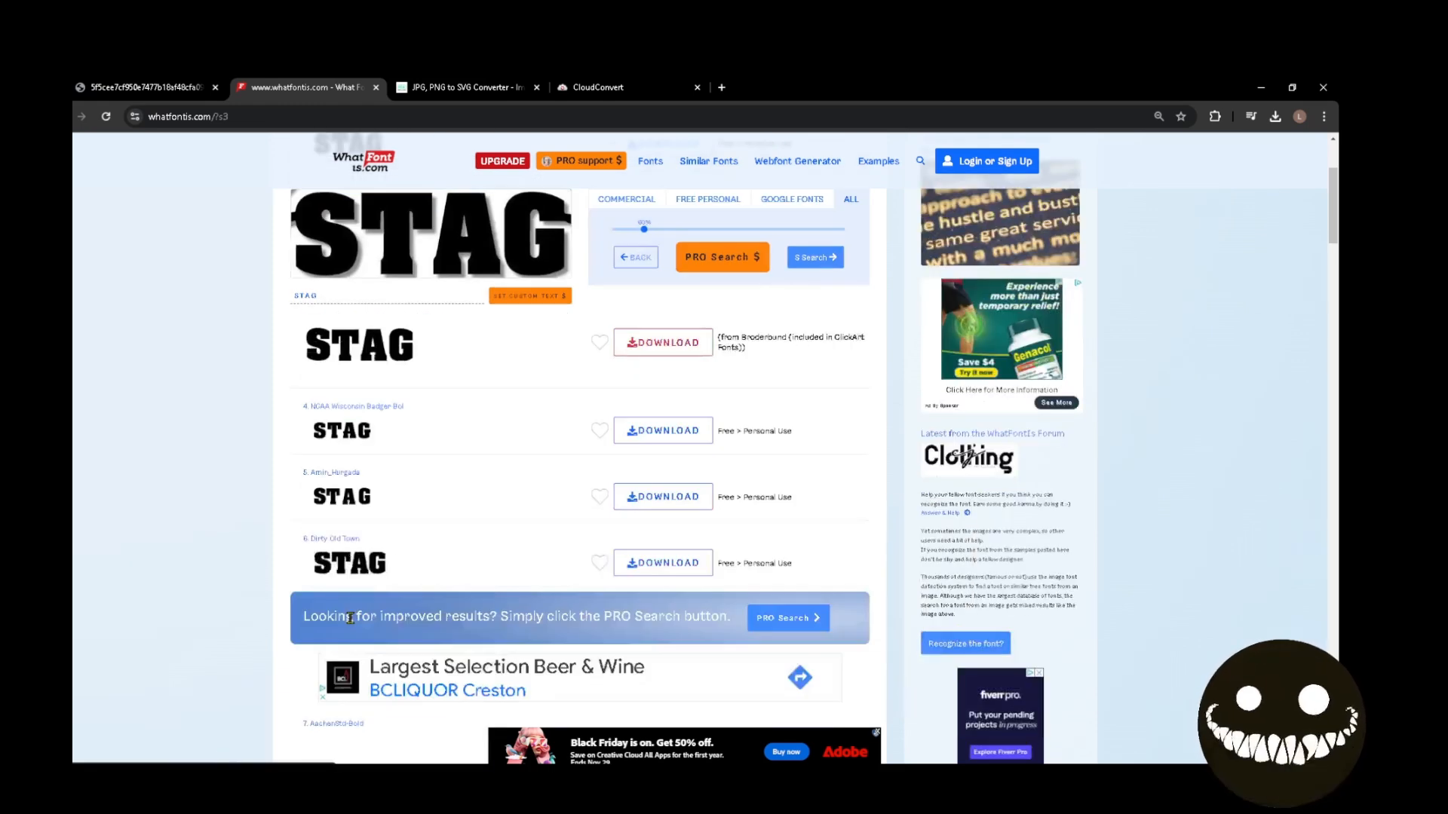
mouse_move(345, 500)
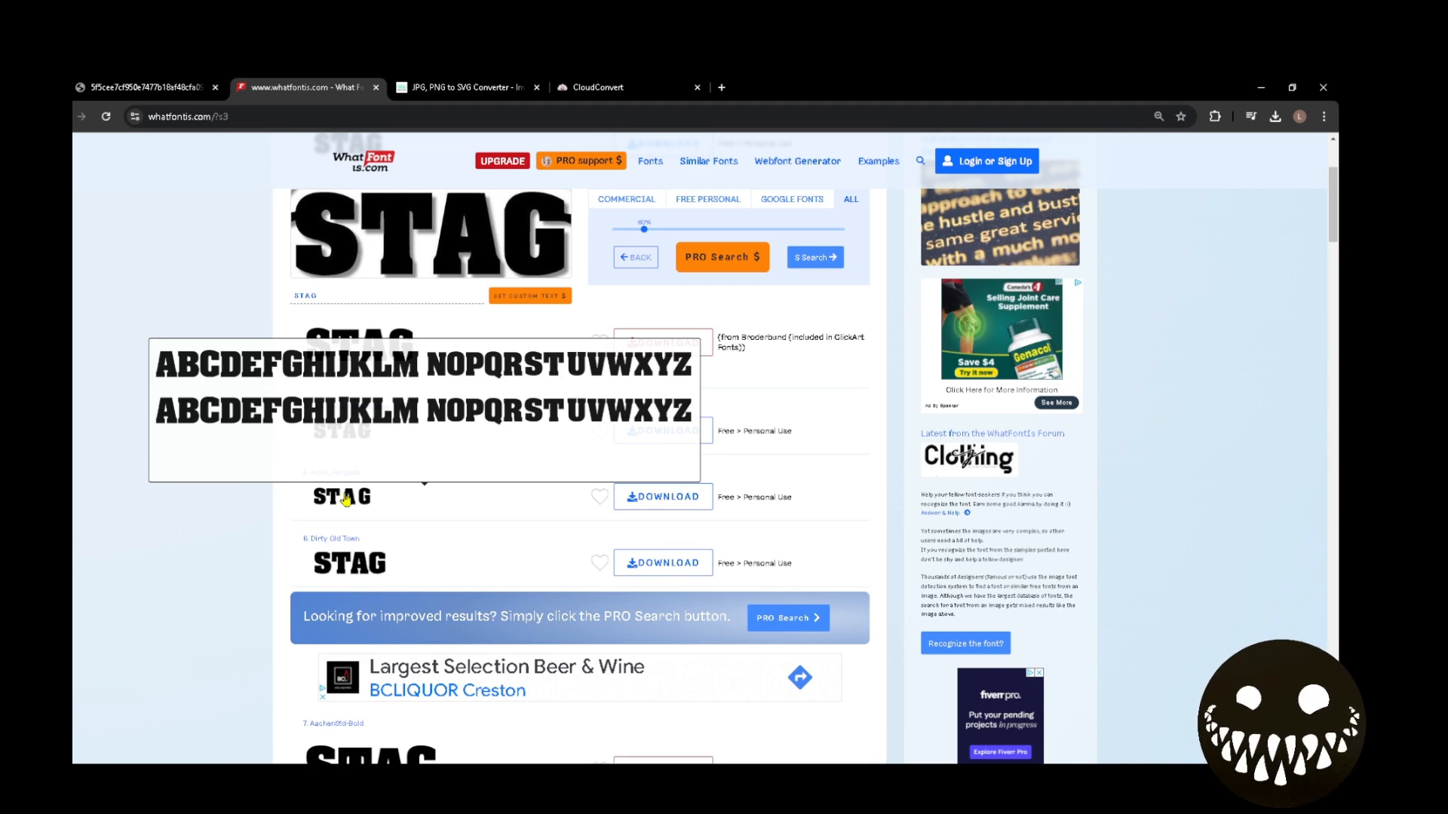
scroll(443, 528, "down", 1)
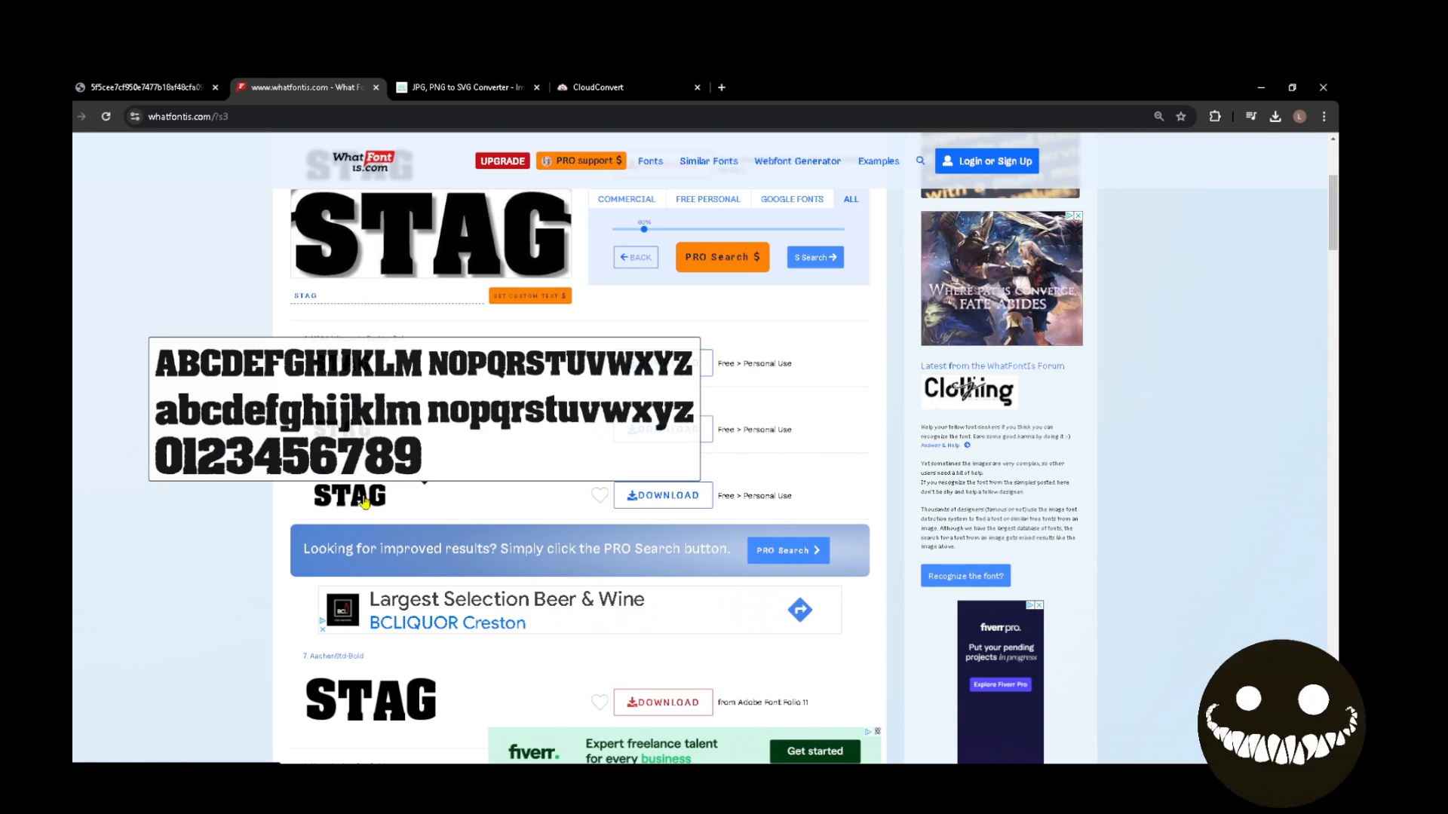
scroll(366, 504, "down", 2)
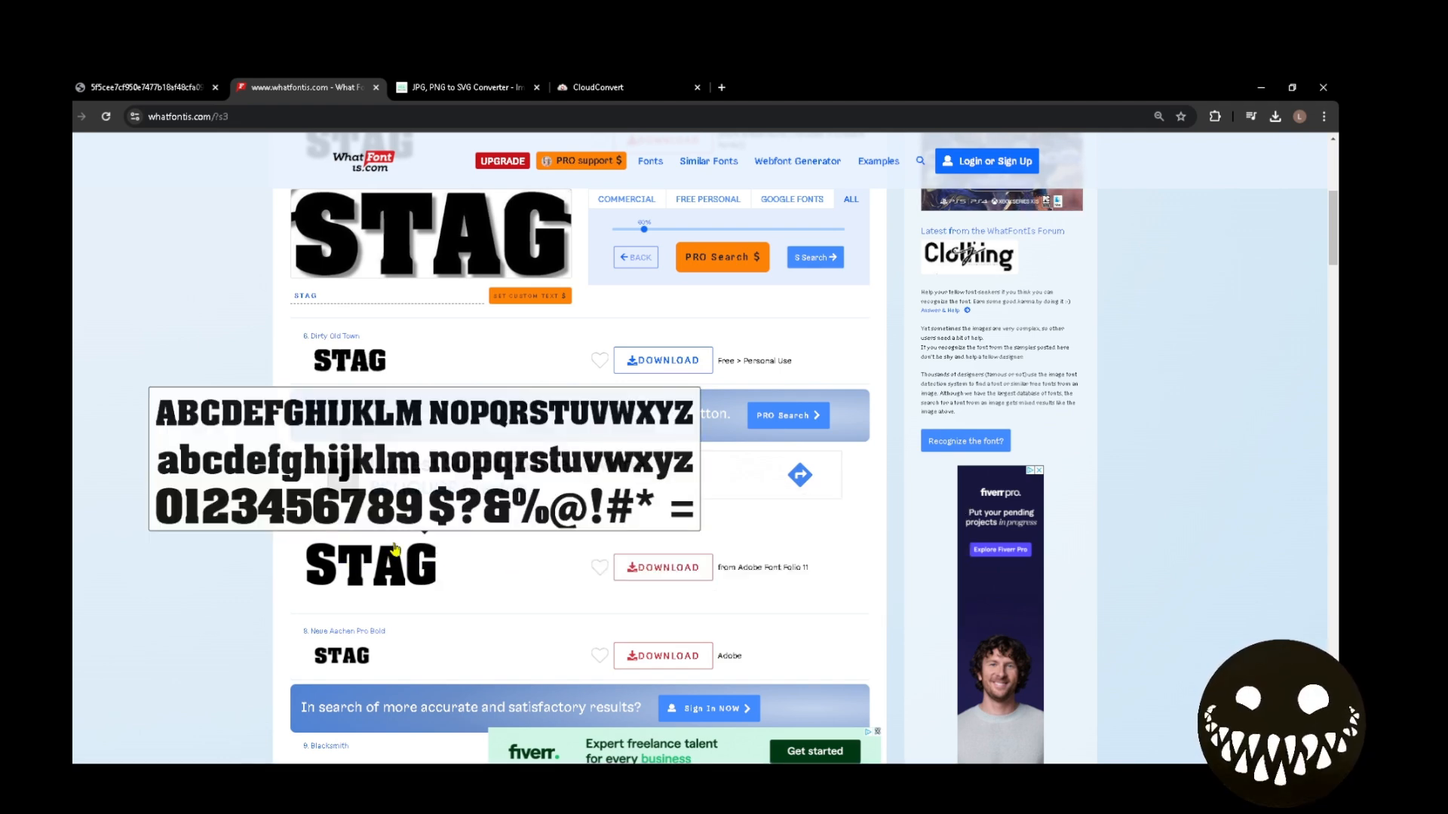
scroll(394, 549, "up", 8)
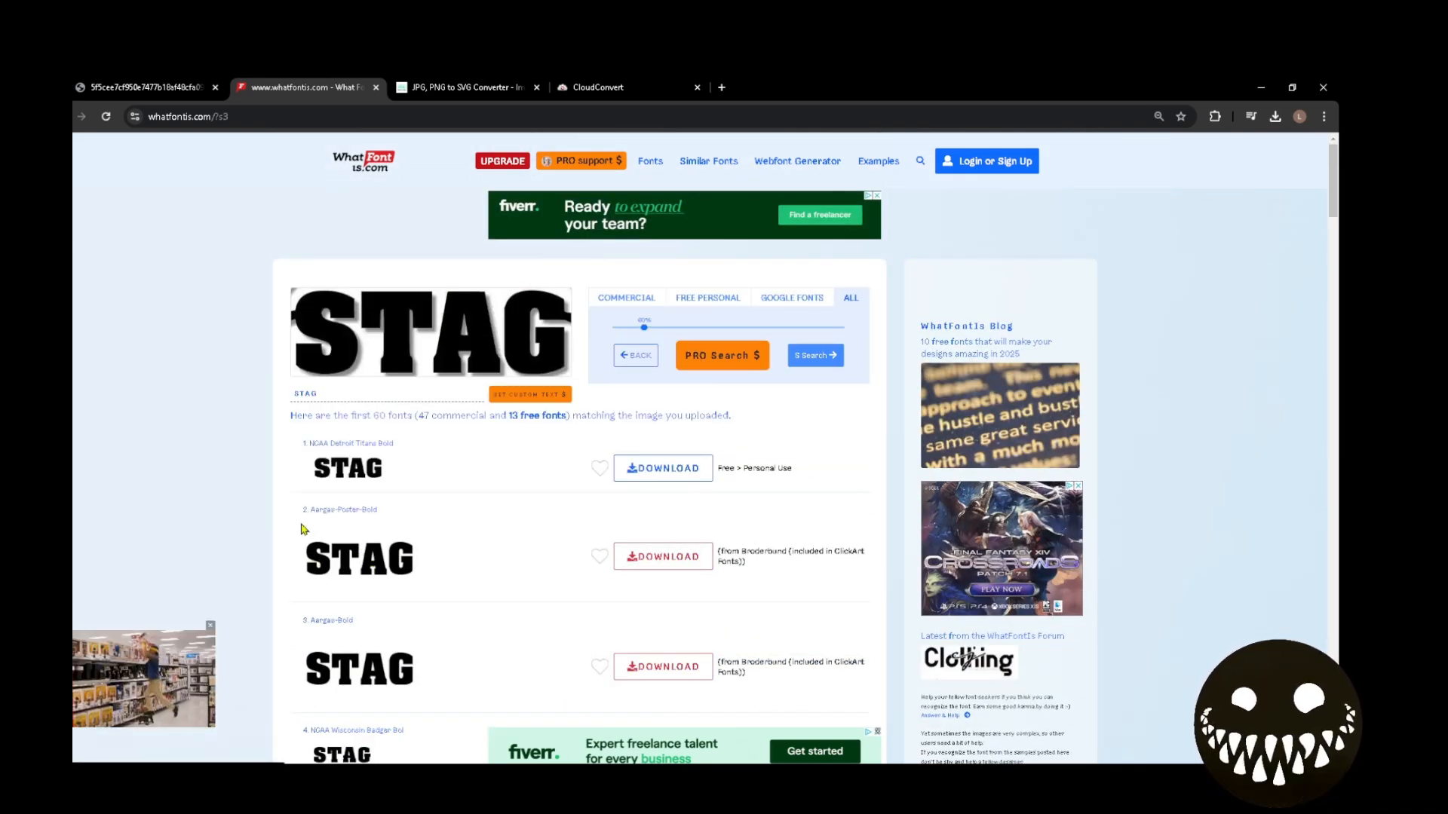
Look up the Aargau-Poster-Bold font name on the web and open the Aargau Bold page on Fontsgeek
left_click(320, 512)
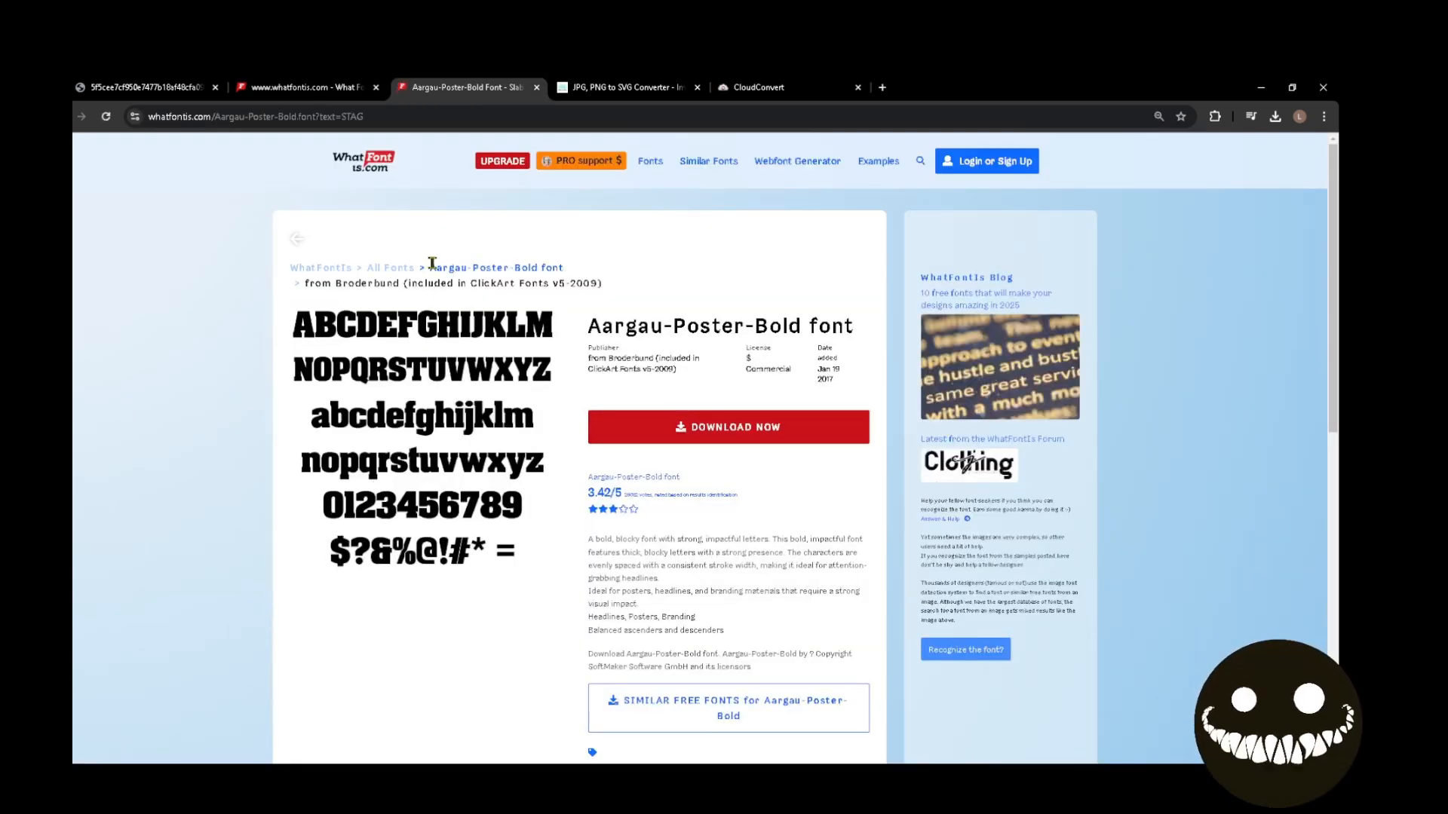
left_click_drag(439, 272, 566, 319)
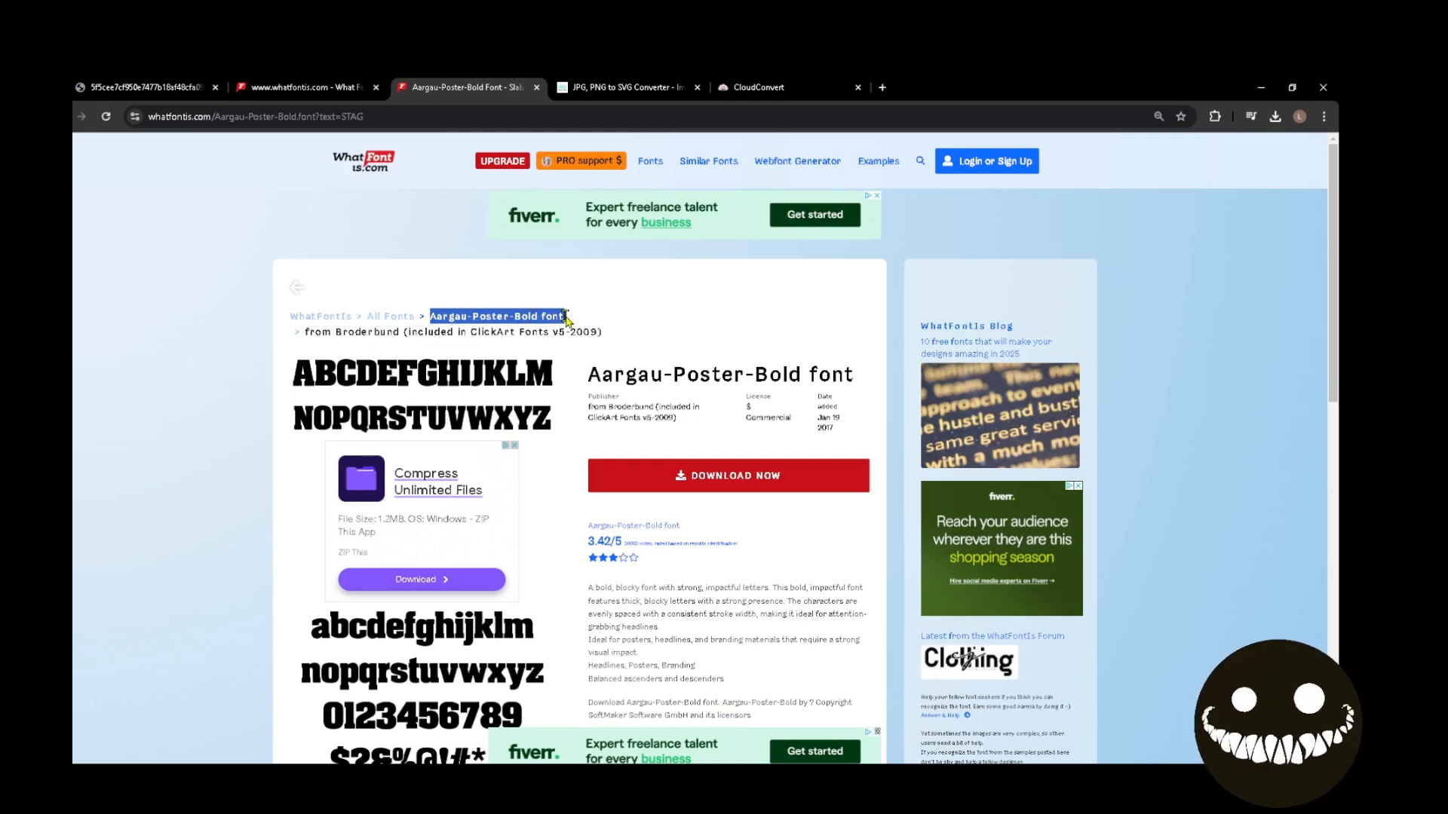
right_click(553, 316)
left_click(613, 369)
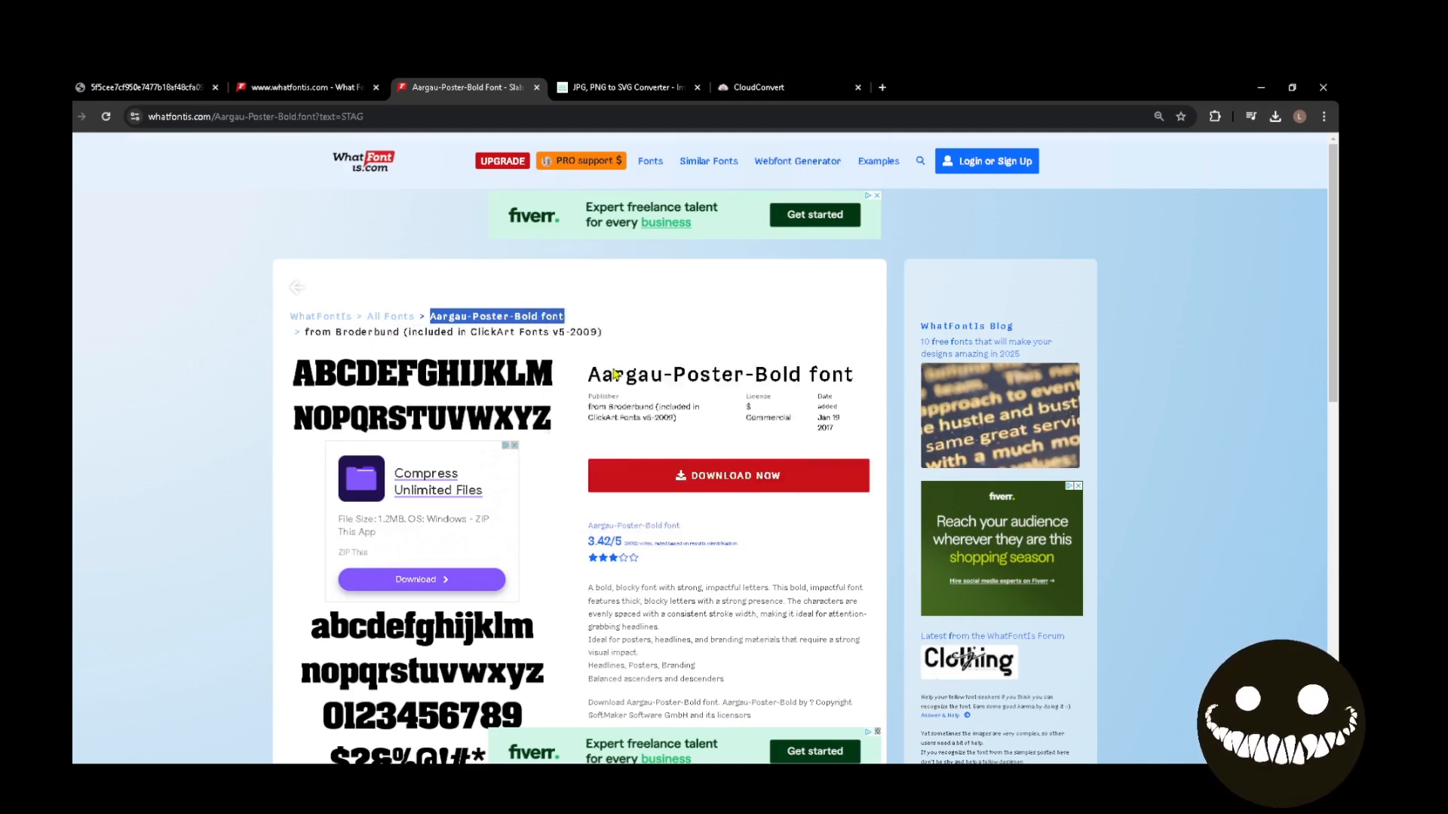
left_click(290, 501)
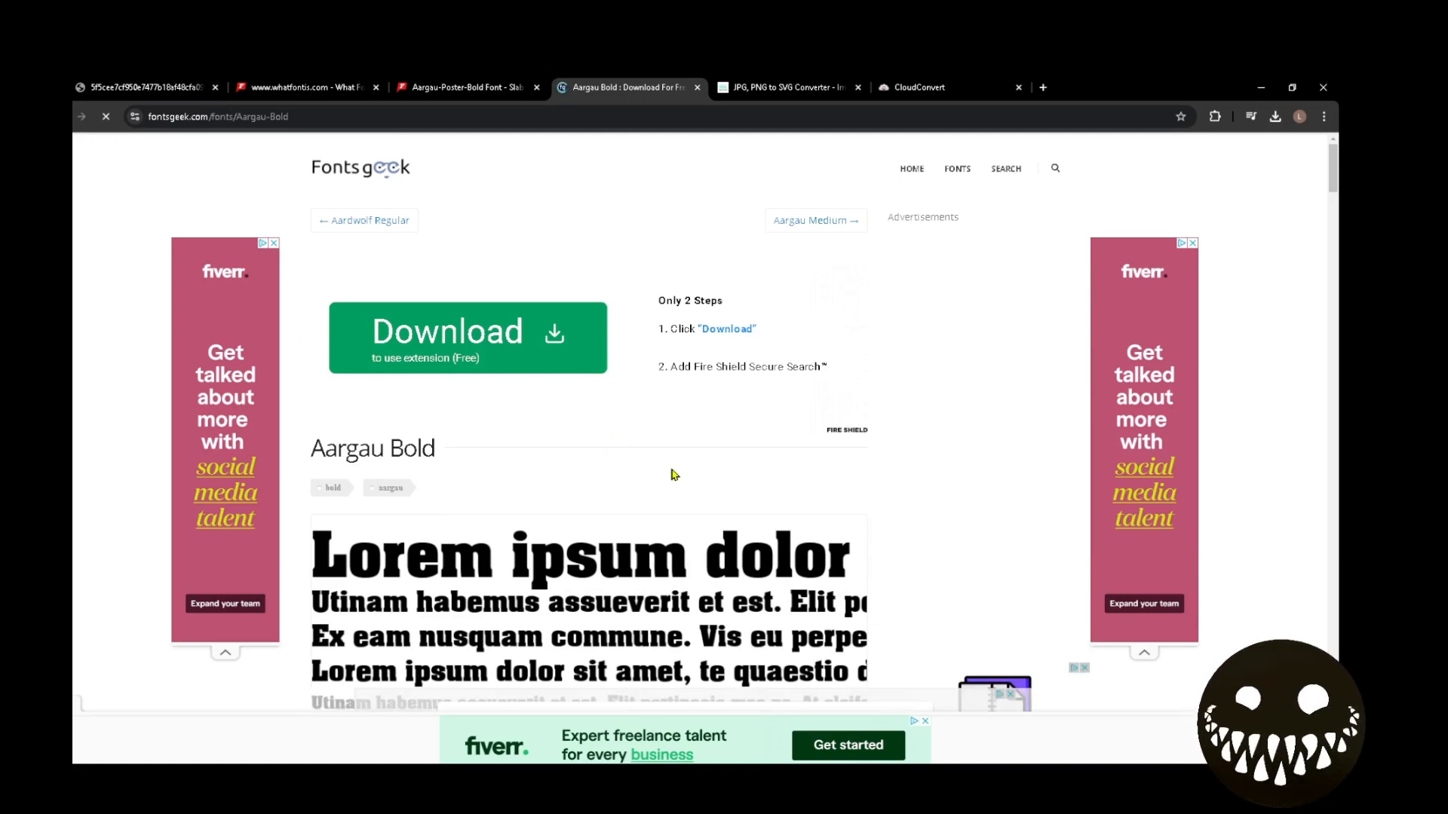
Download the Aargau Bold font ZIP file from its Fontsgeek page
scroll(539, 474, "down", 2)
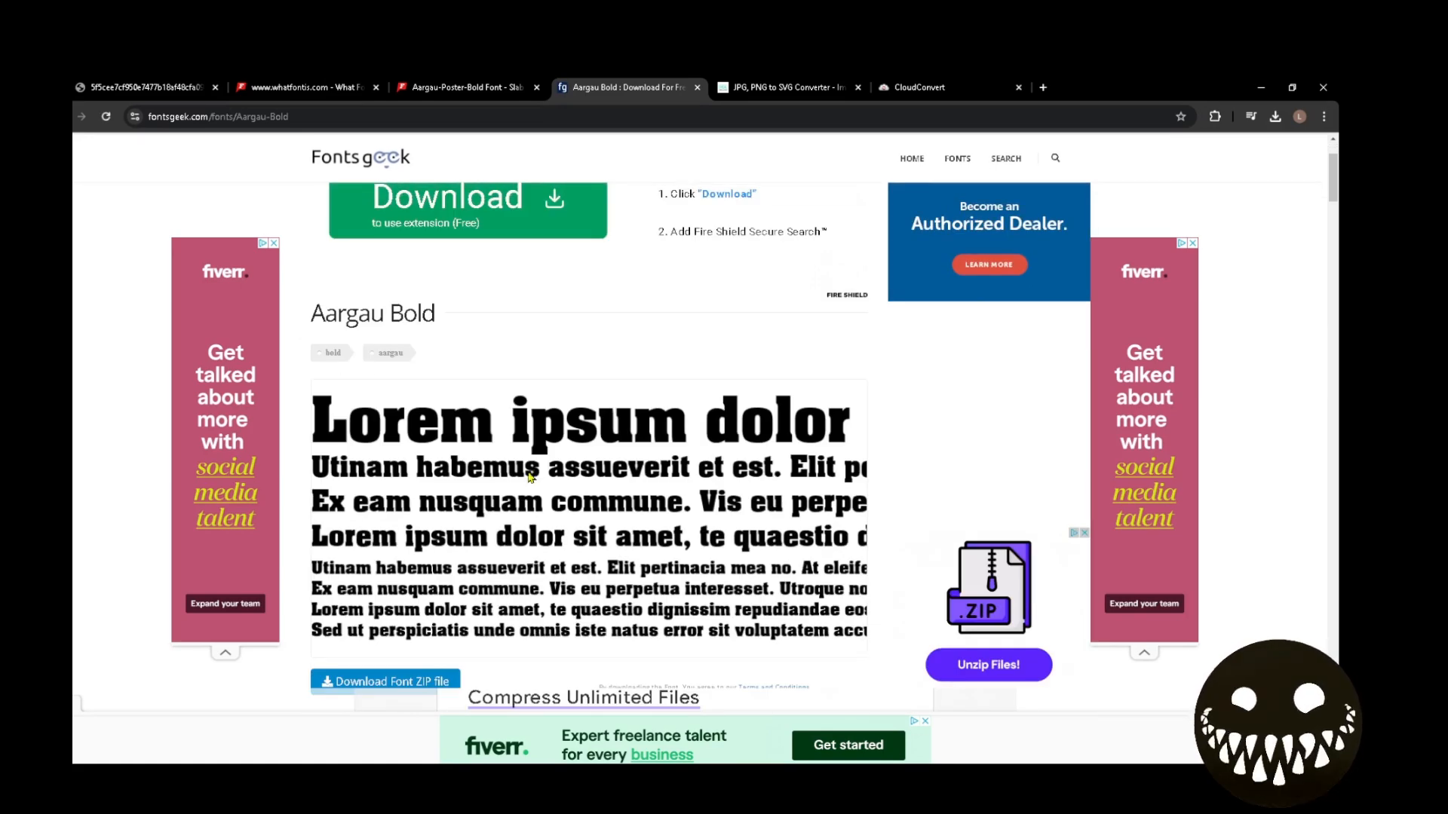
left_click(351, 546)
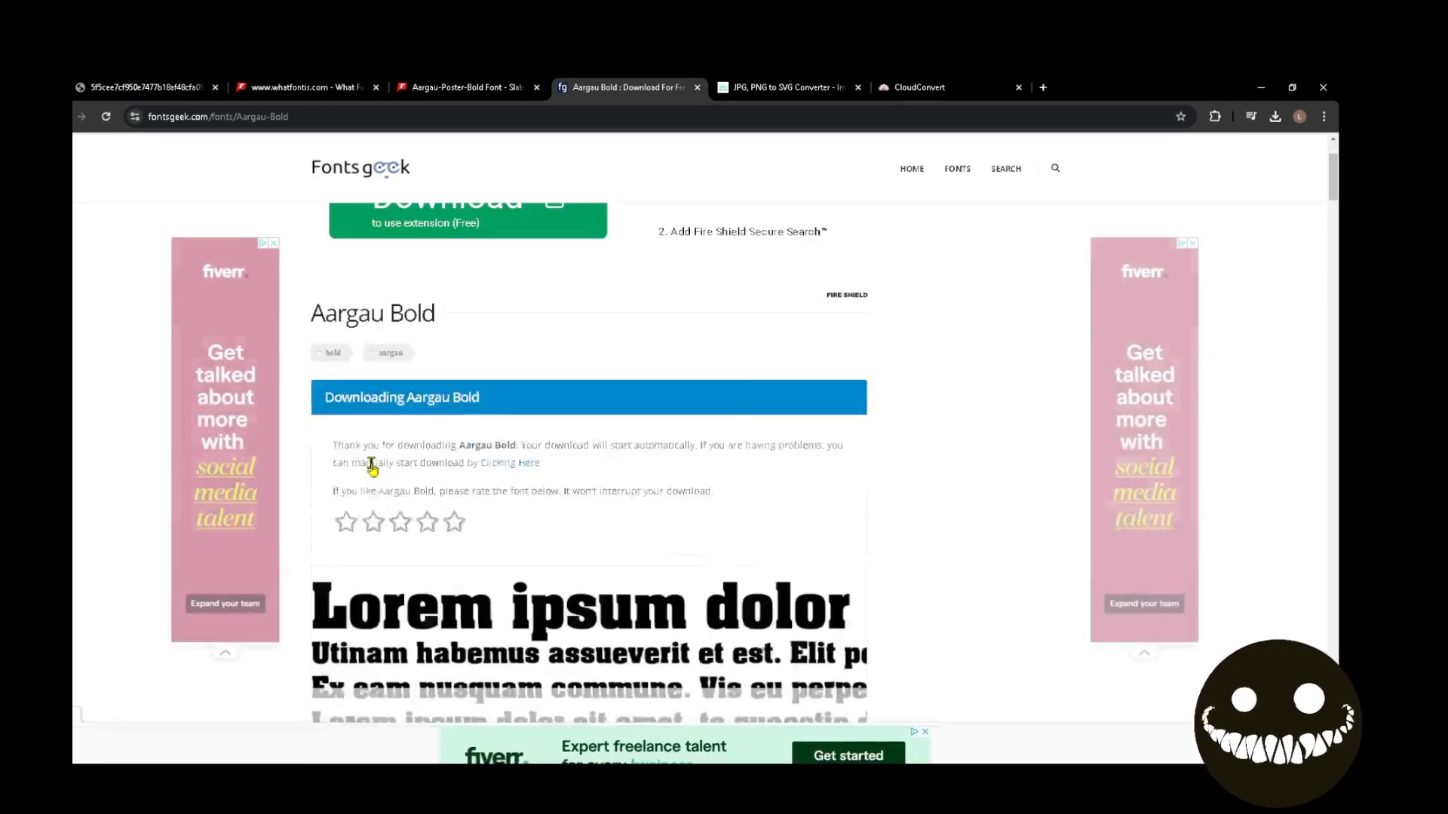
scroll(372, 468, "down", 4)
scroll(372, 475, "down", 5)
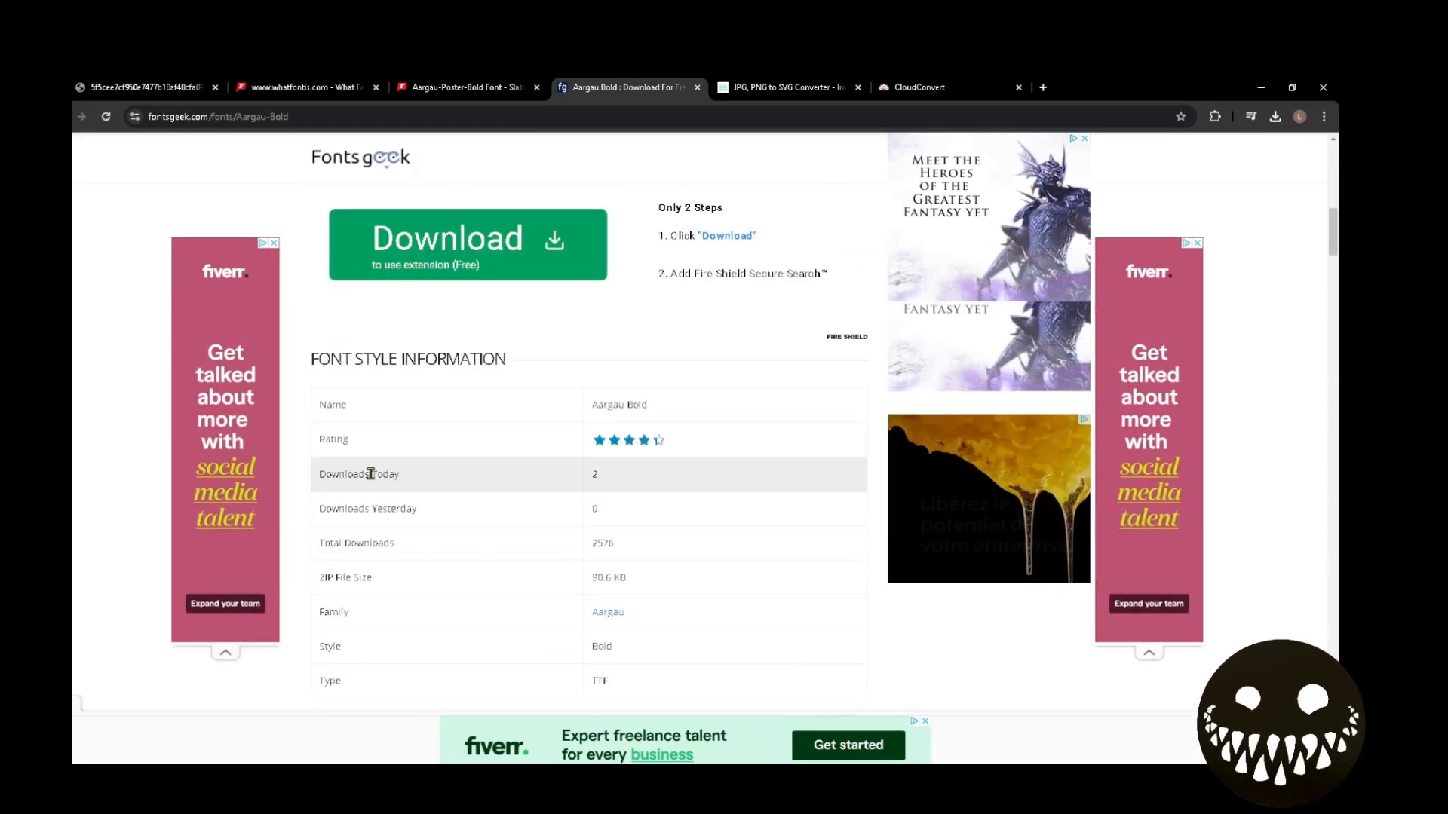
scroll(371, 475, "up", 3)
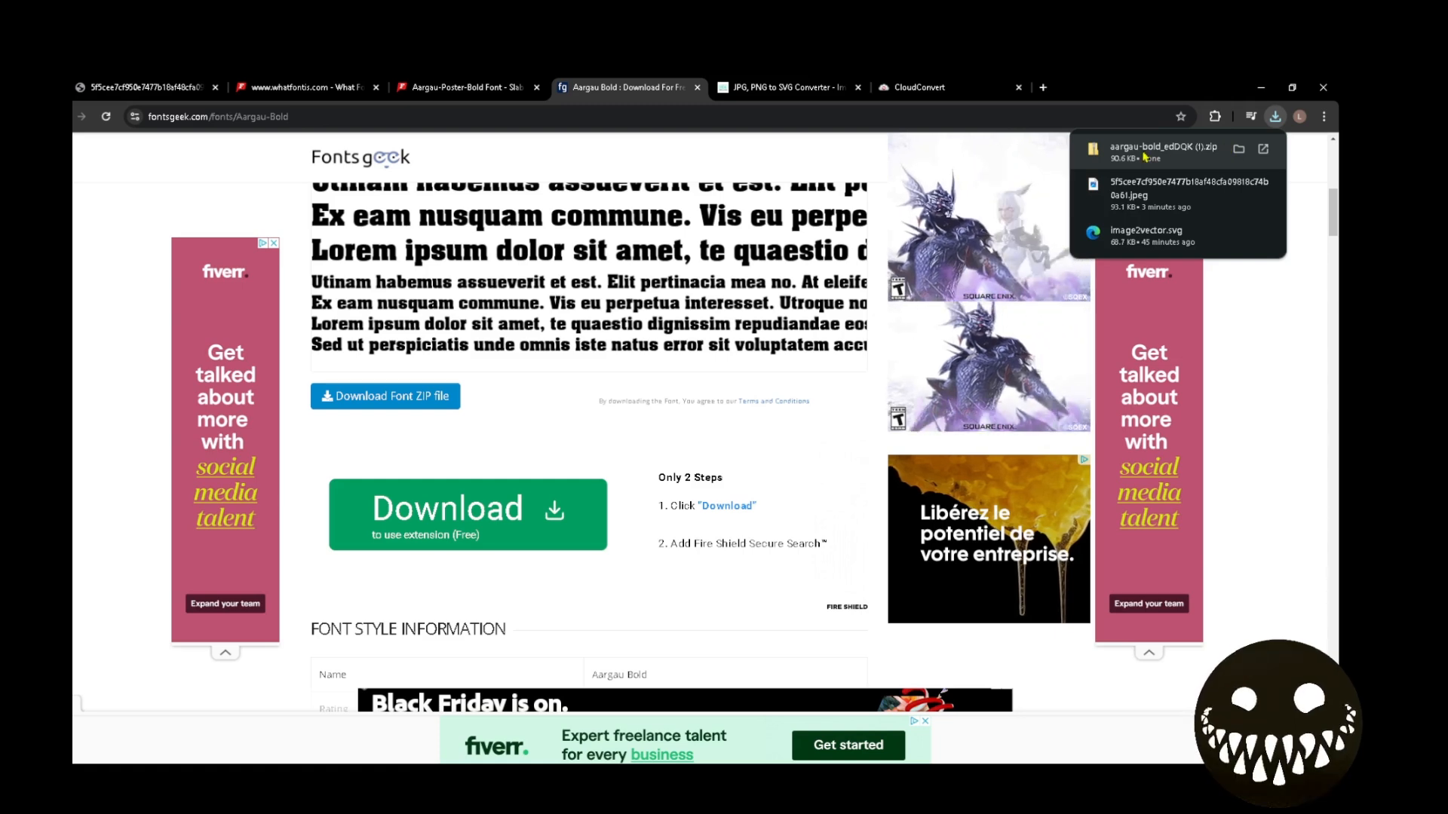
Open the downloaded Aargau Bold ZIP archive and preview Aargau Bold.ttf from its Aargau Bold folder
left_click(1144, 156)
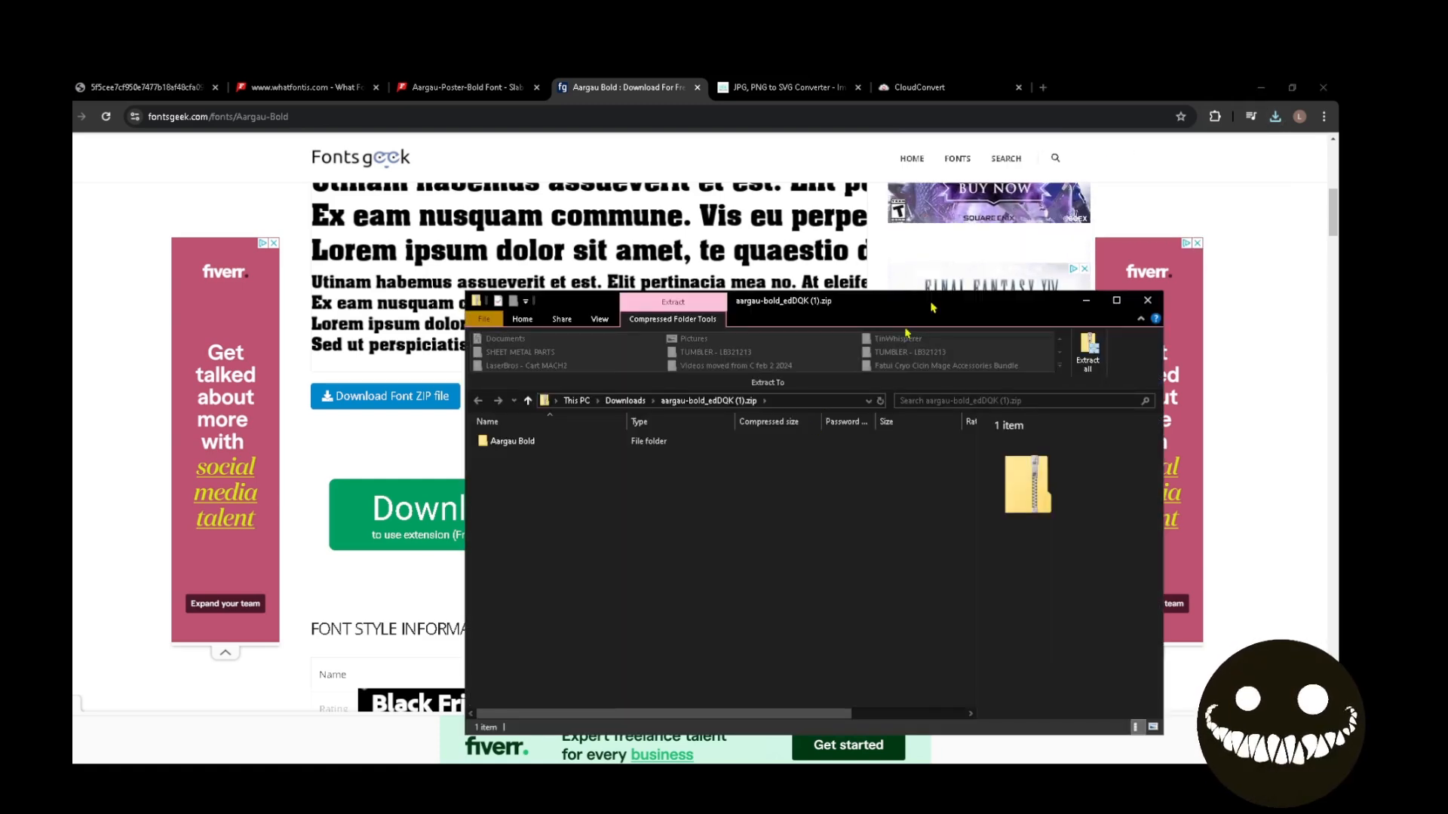
left_click(609, 448)
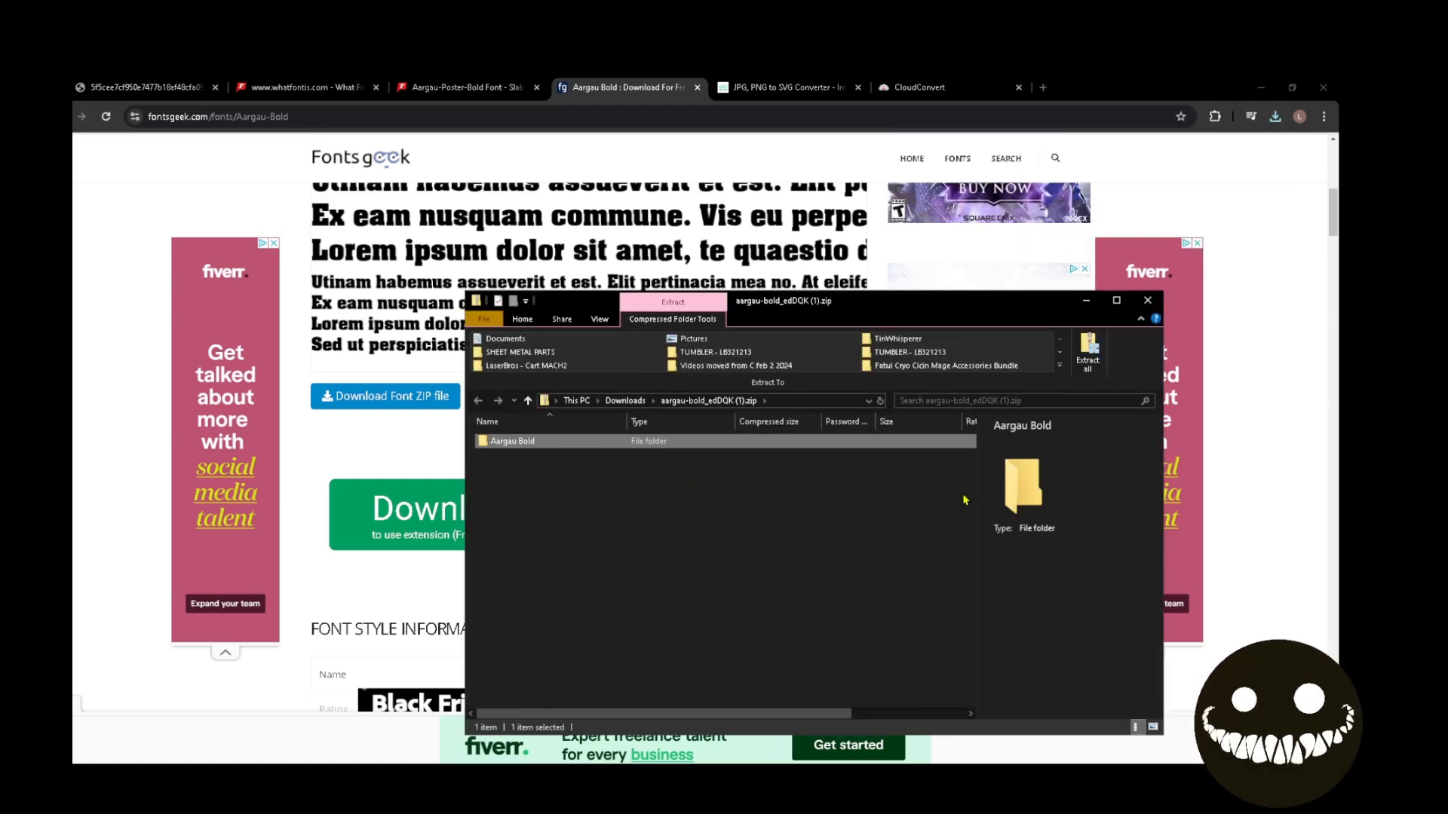
left_click(1094, 353)
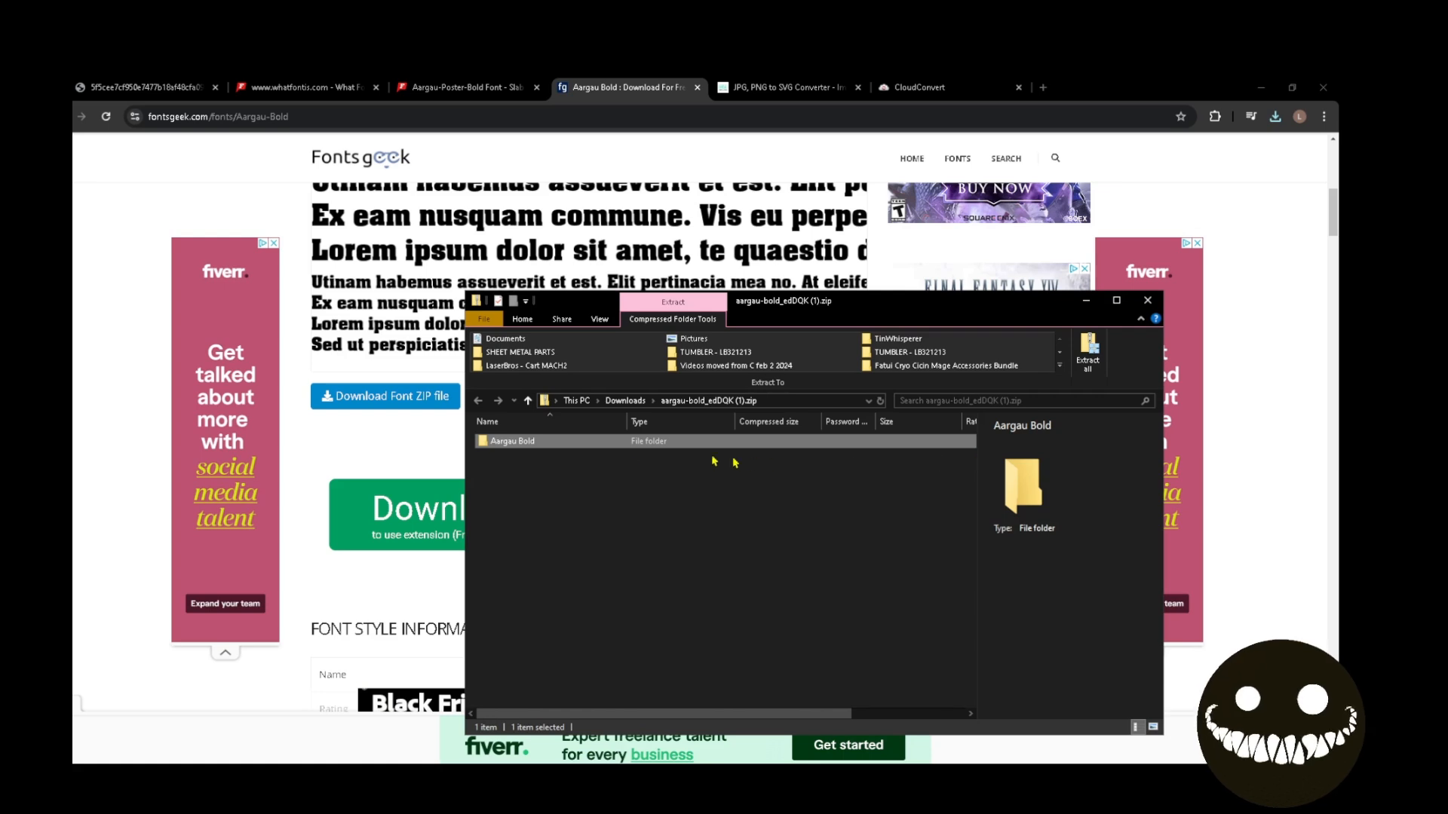
double_click(545, 448)
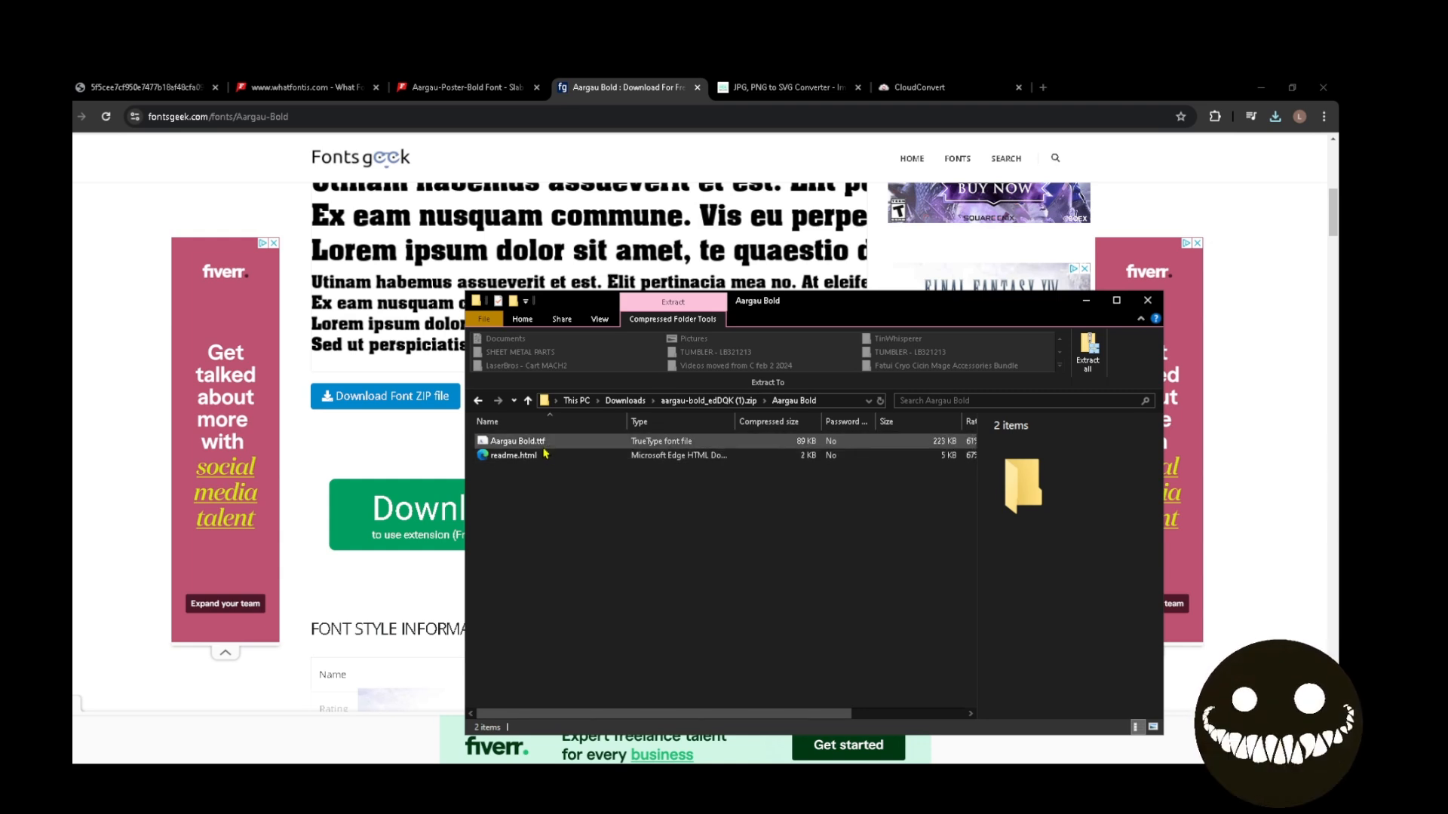
left_click(1088, 353)
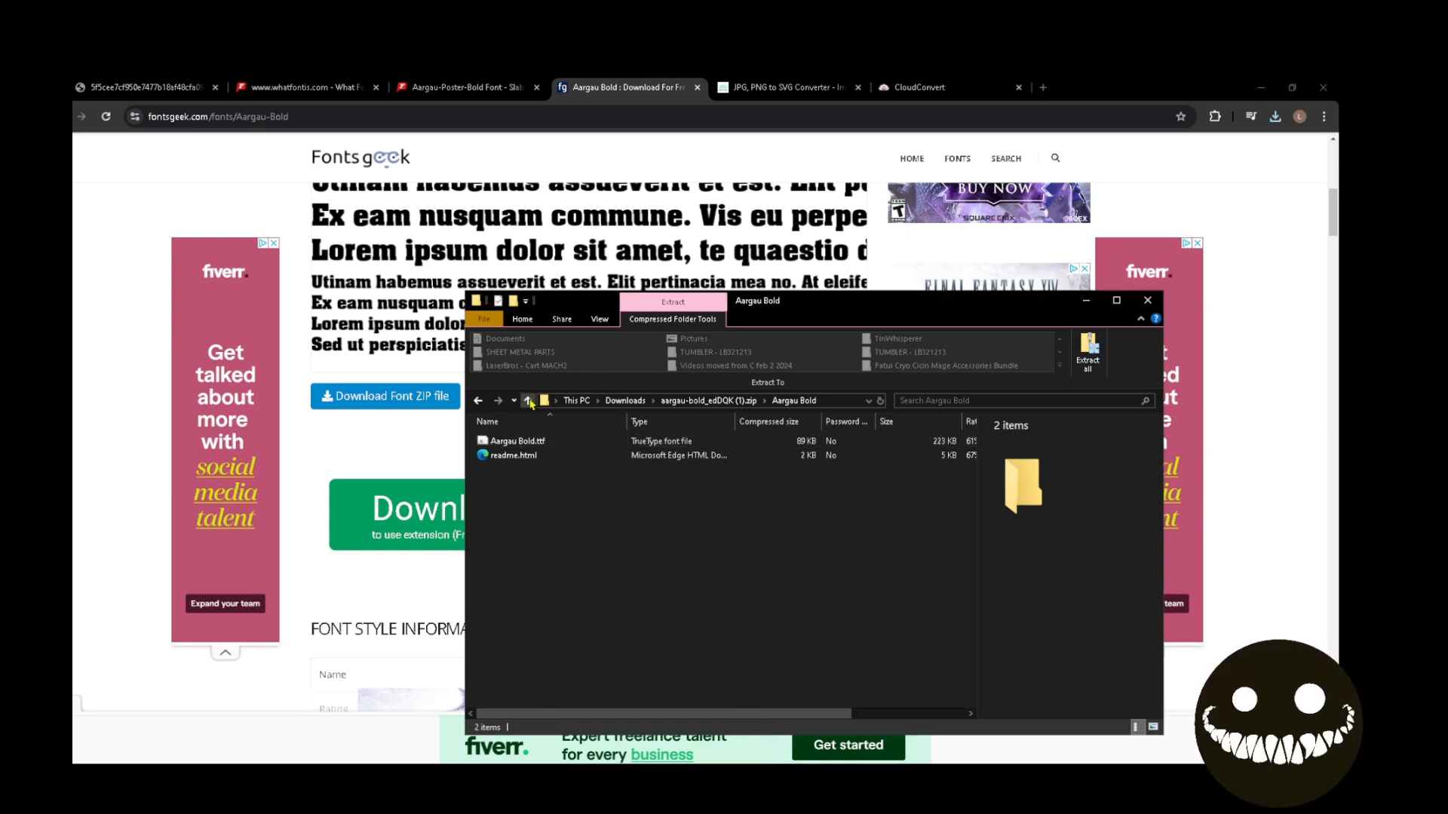
double_click(528, 442)
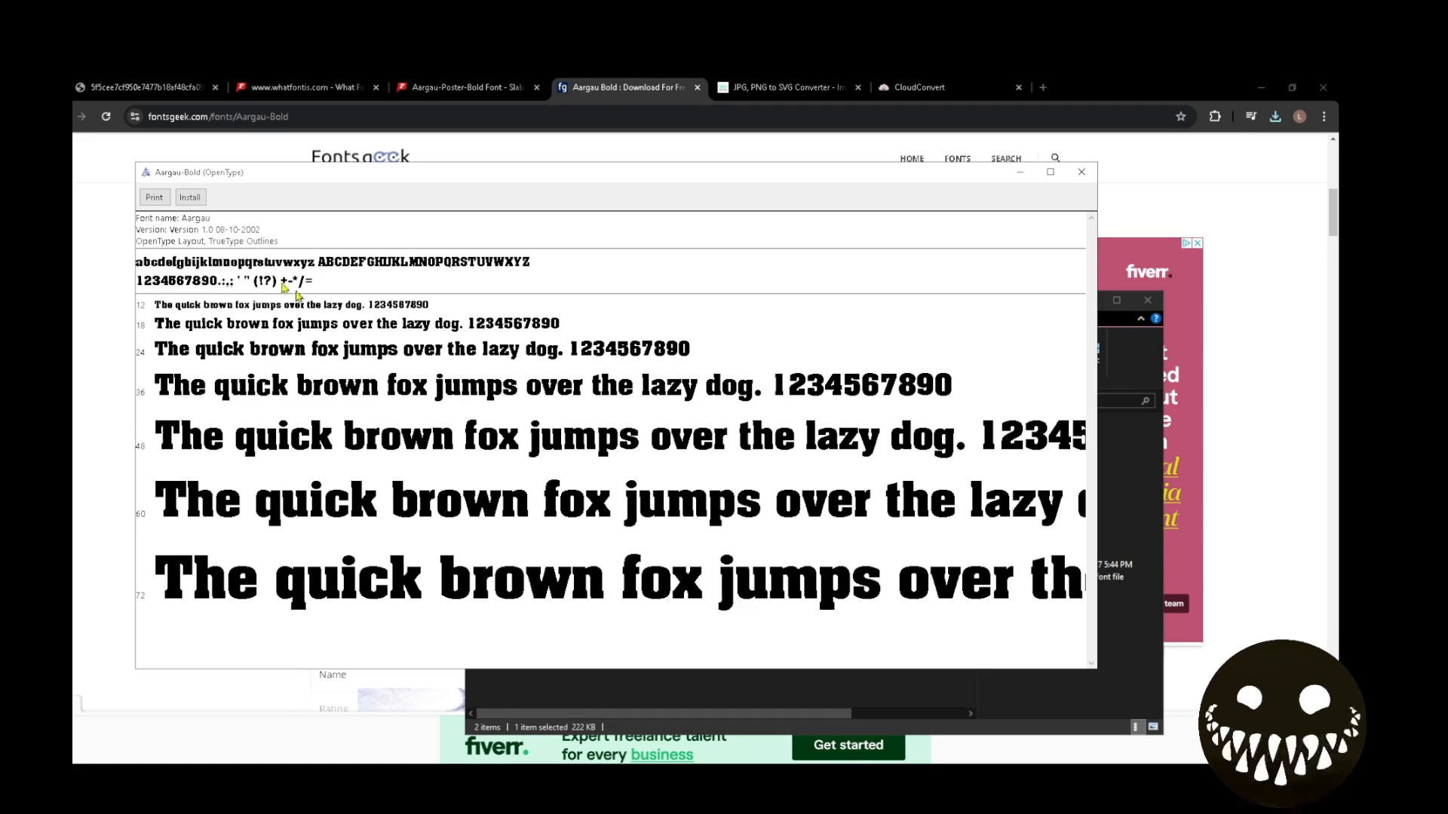
Install the Aargau Bold font from its preview and minimize the font preview and archive windows
left_click(202, 201)
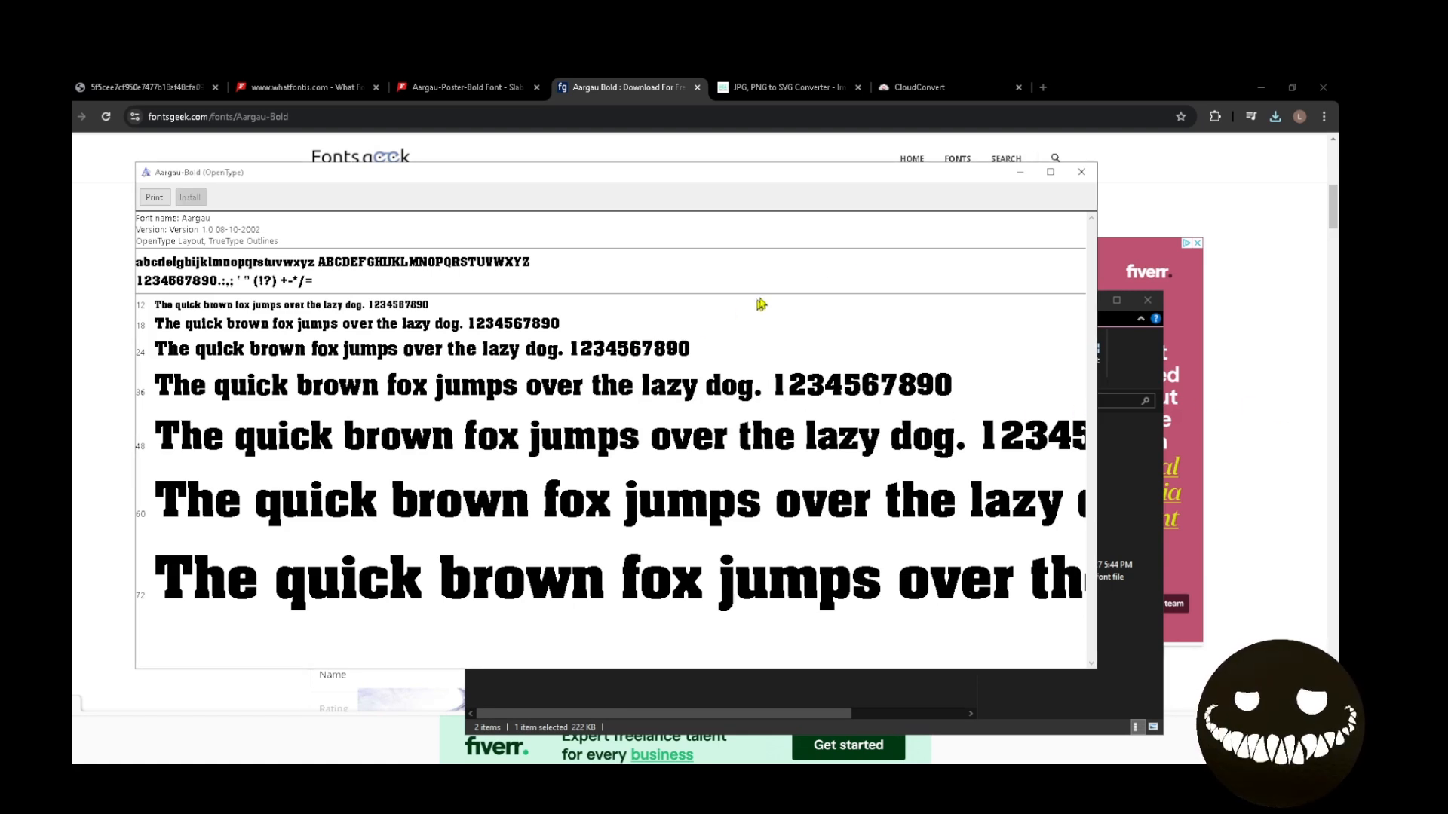
left_click(1021, 174)
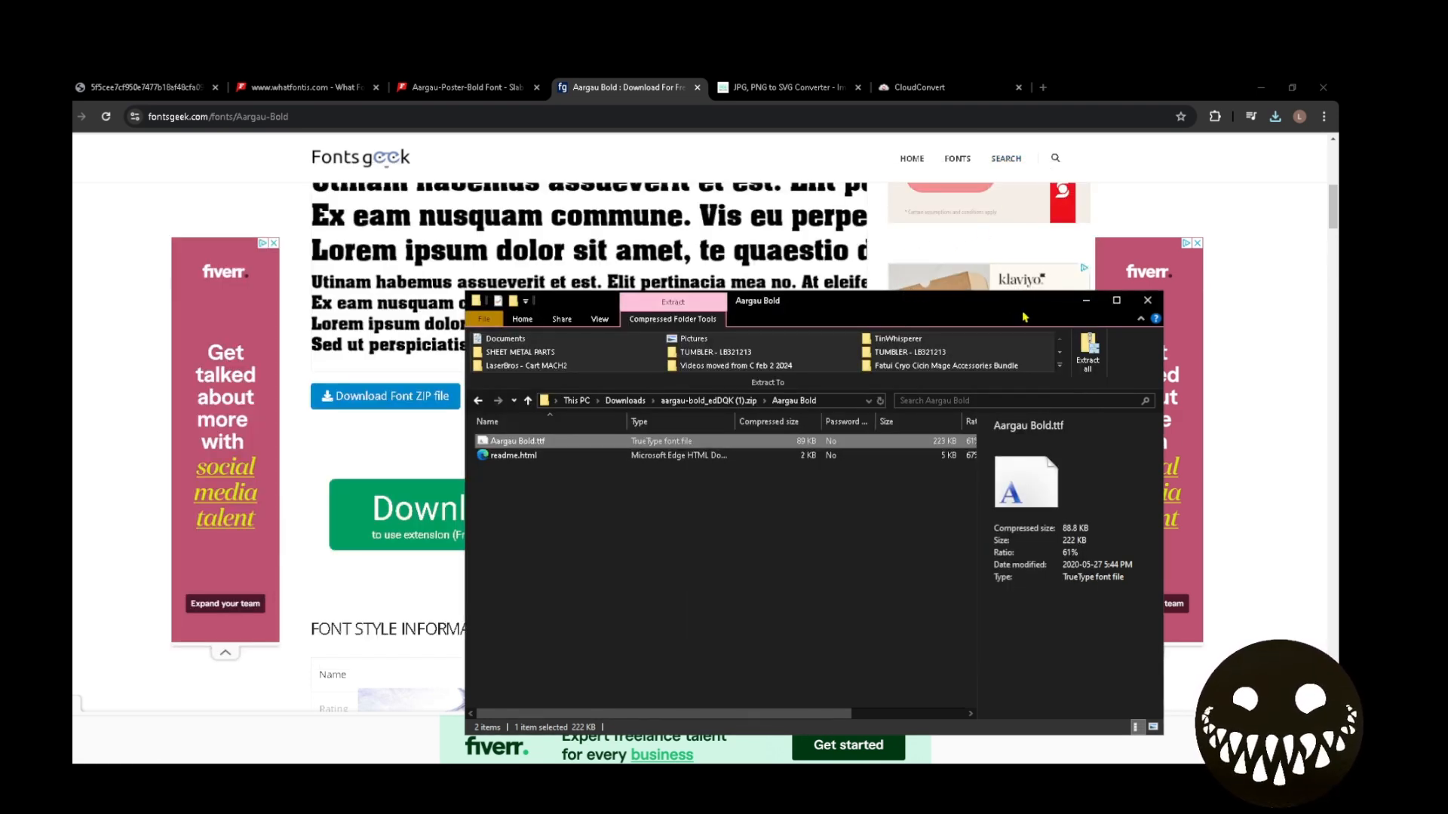
left_click(1083, 306)
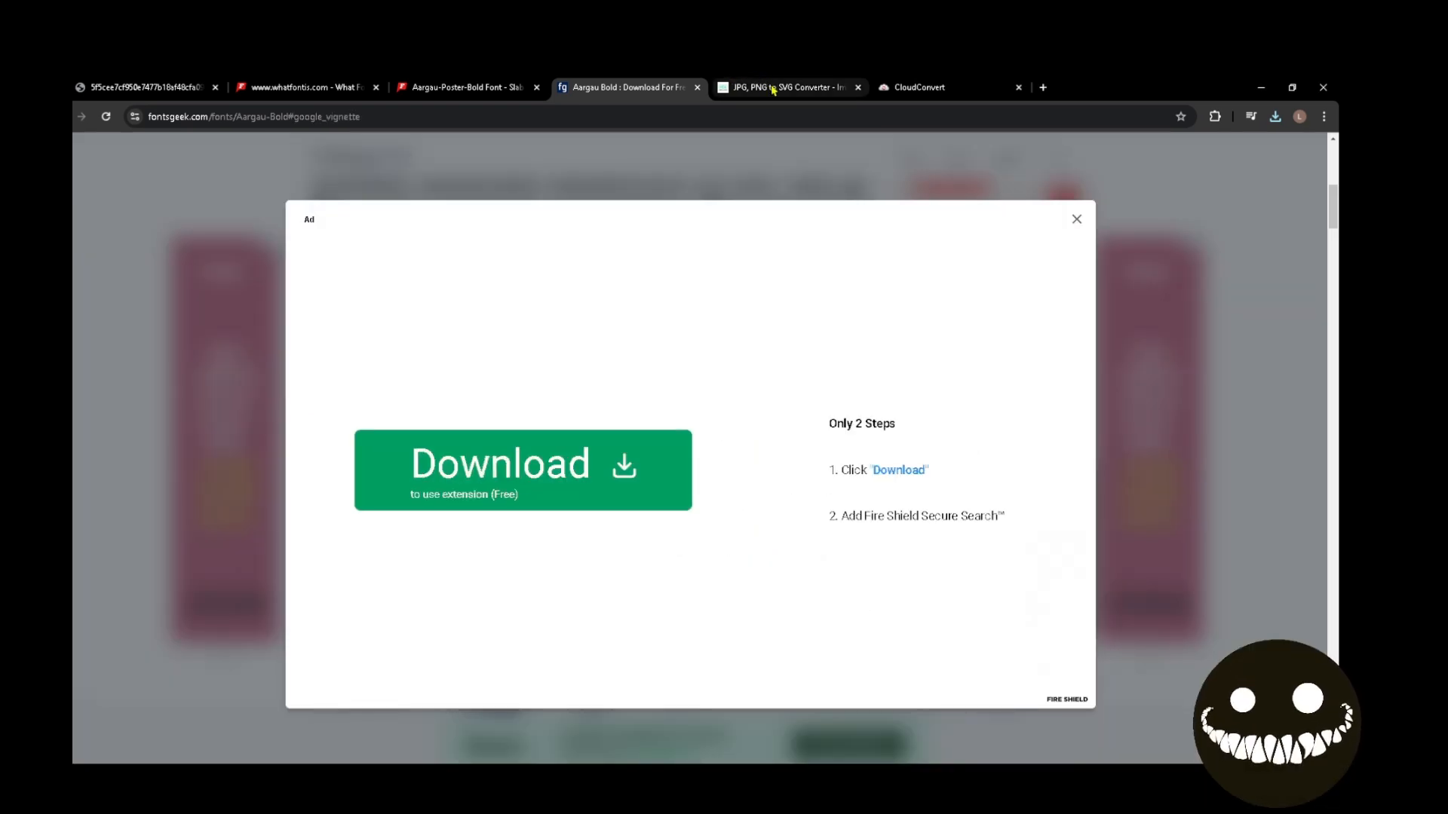
Load the STAG Metal Works JPEG from Downloads into the PNG to SVG converter at pngtosvg.com
left_click(762, 87)
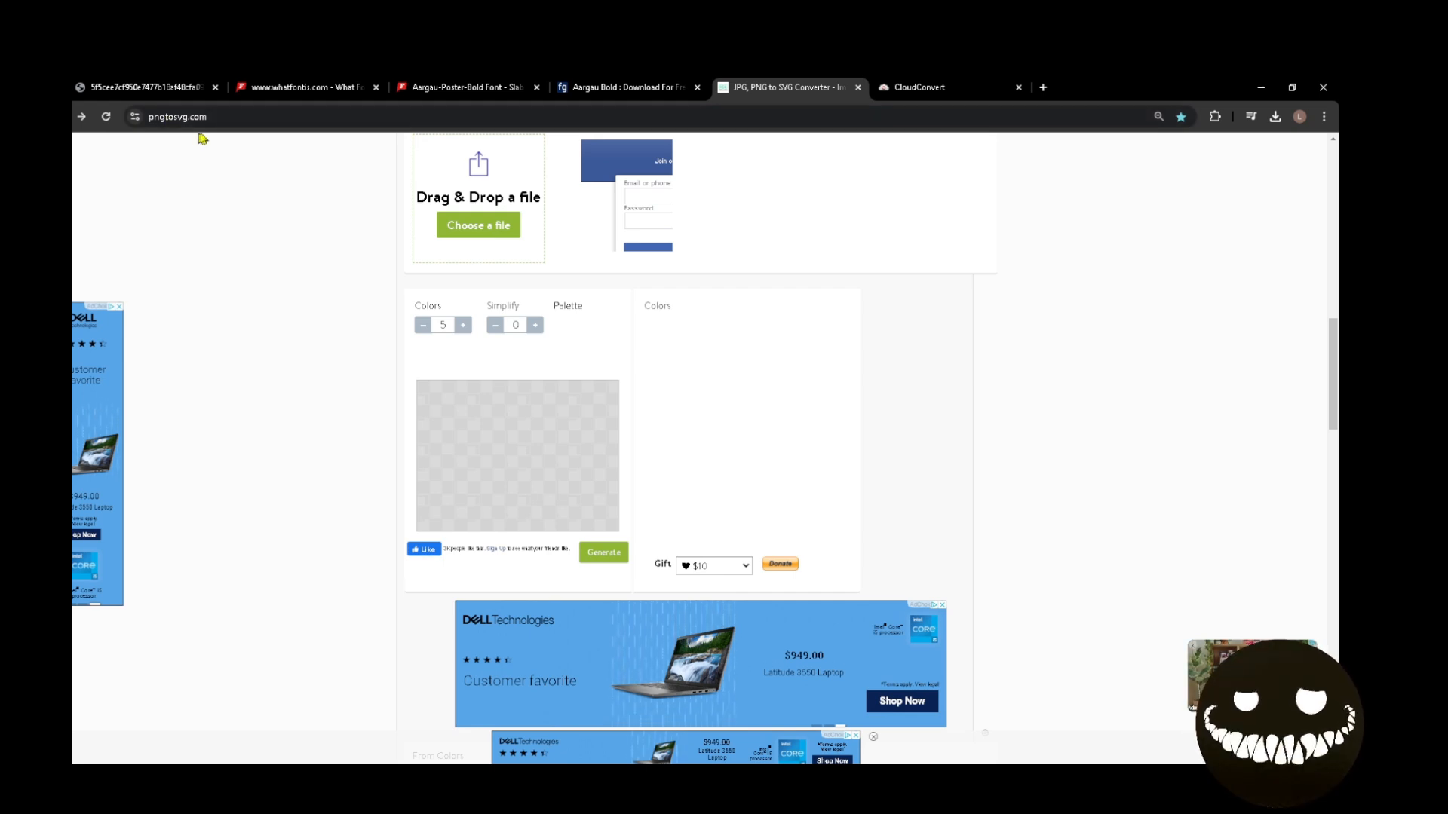
scroll(555, 456, "up", 3)
left_click(478, 424)
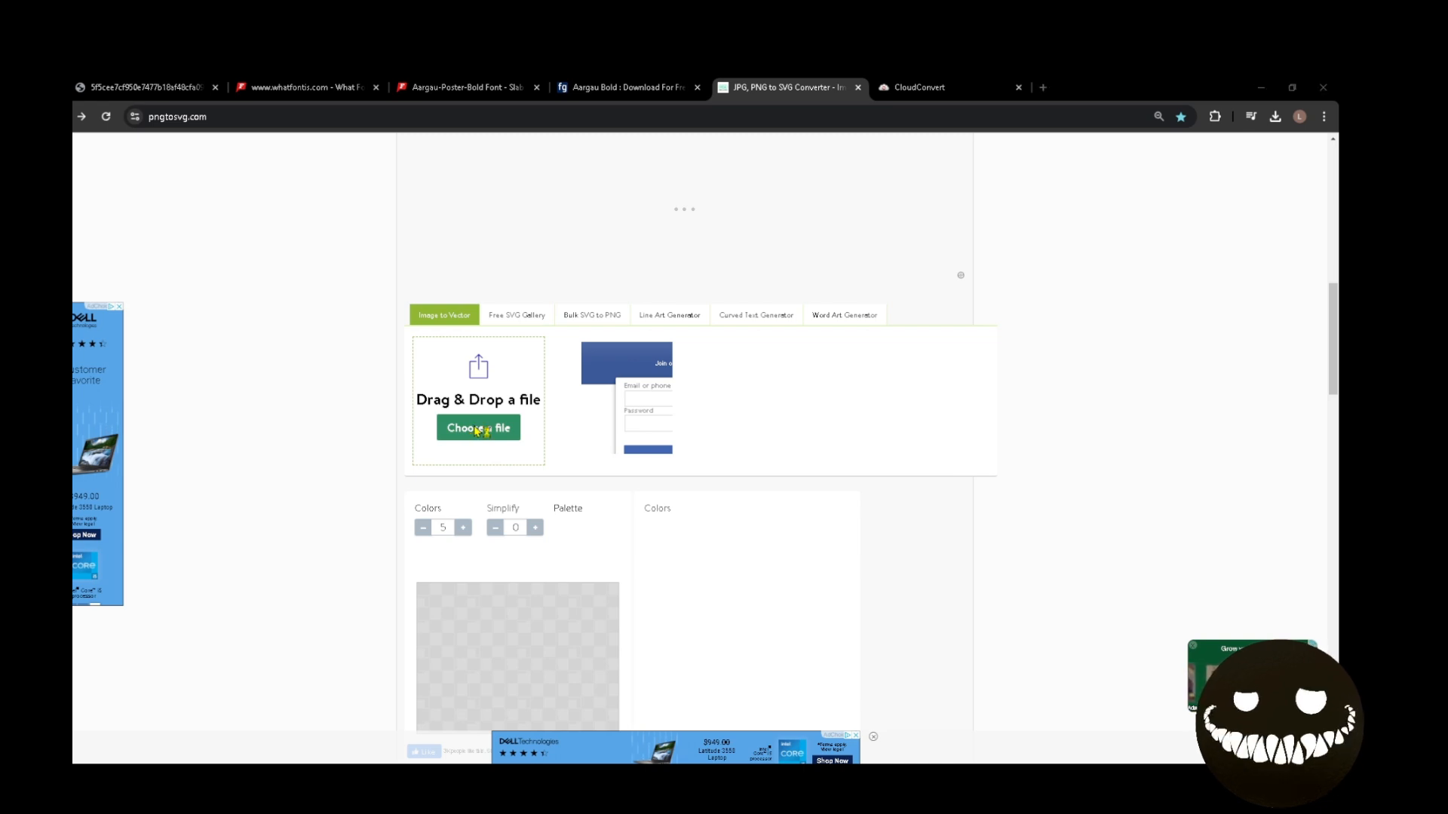
left_click(380, 487)
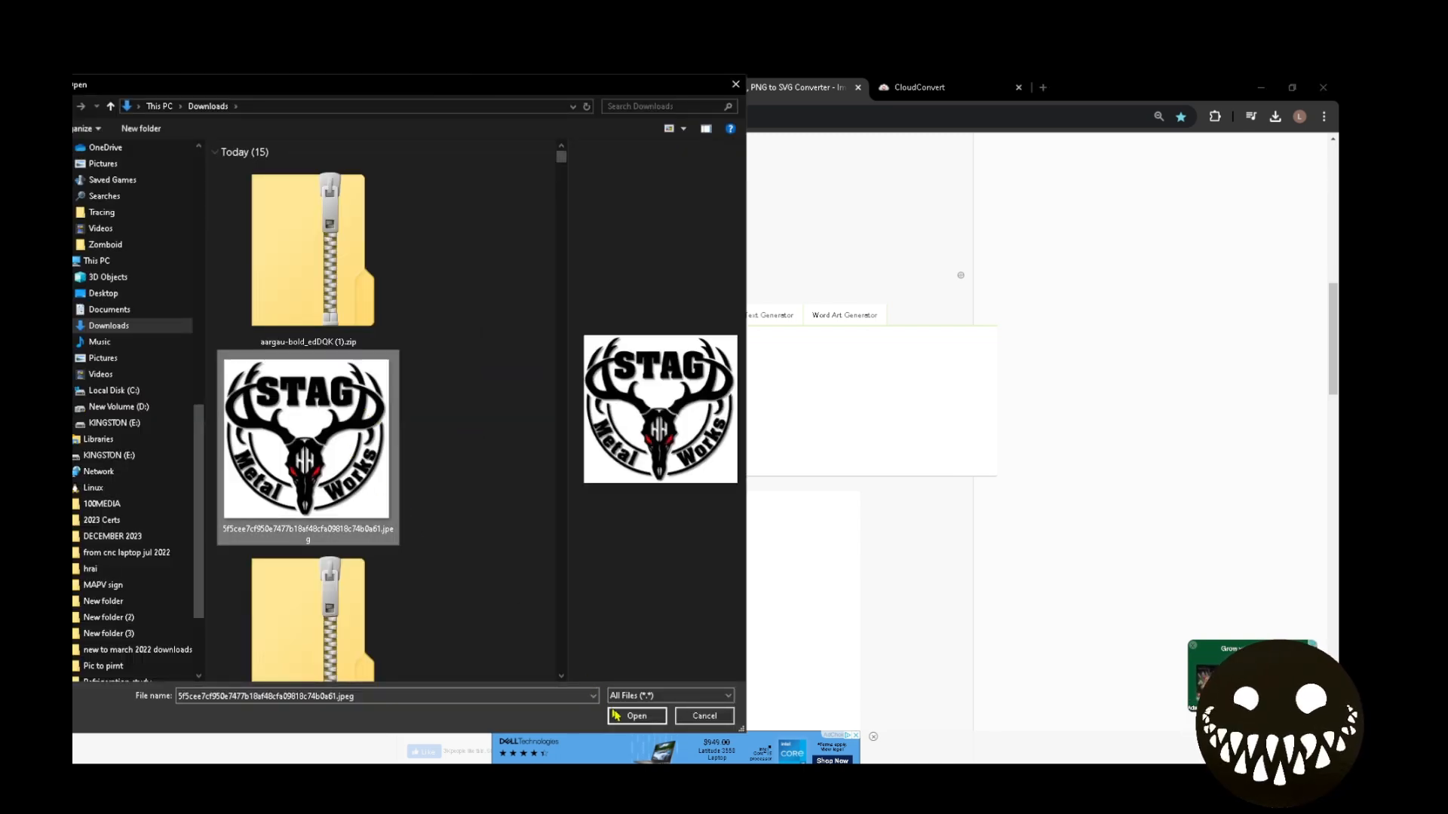
left_click(635, 716)
Reduce the STAG image to 2 colors, generate the vector version and download it as an SVG
scroll(656, 629, "down", 1)
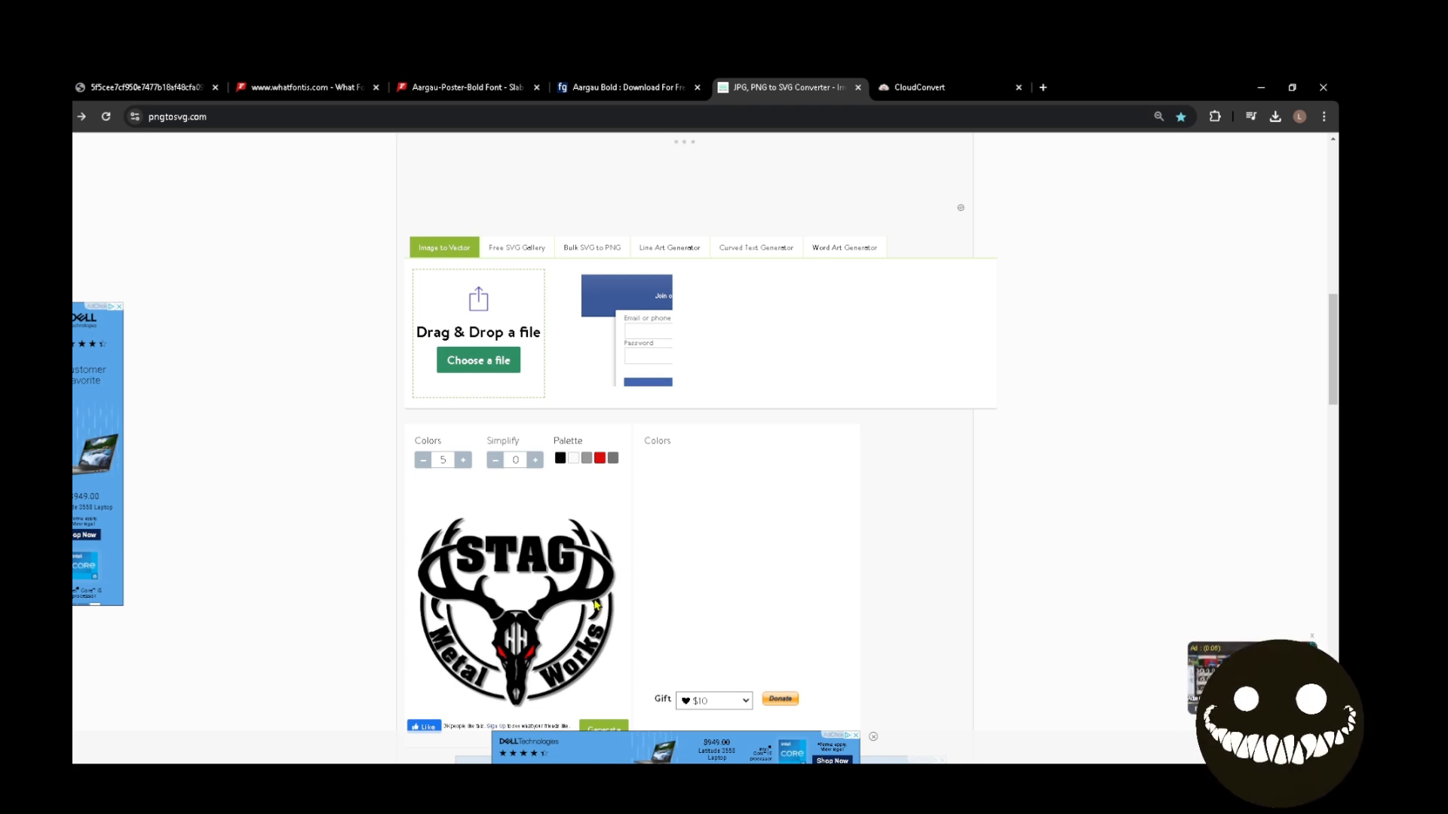
scroll(647, 579, "down", 2)
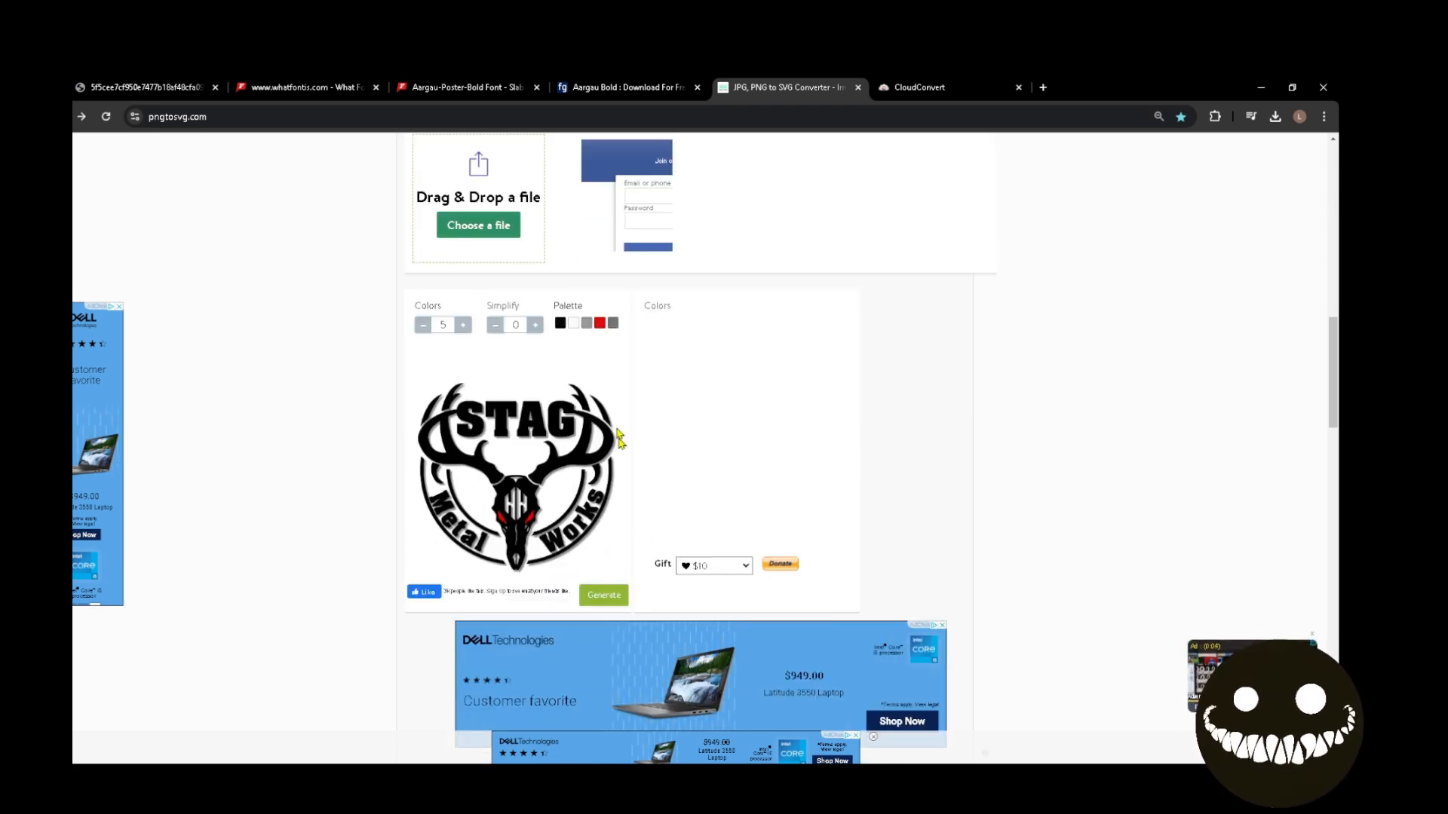
left_click(424, 325)
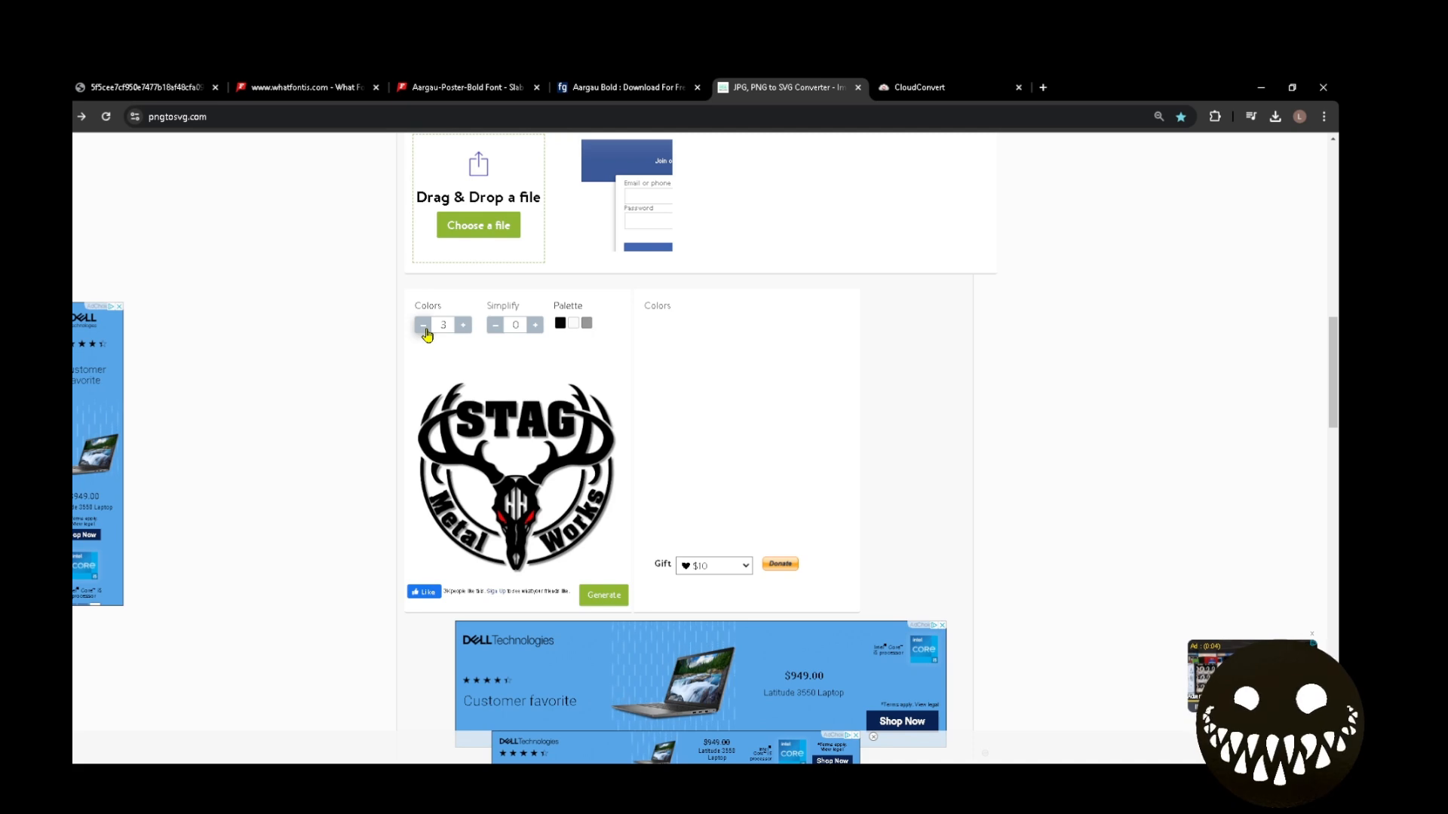
left_click(605, 597)
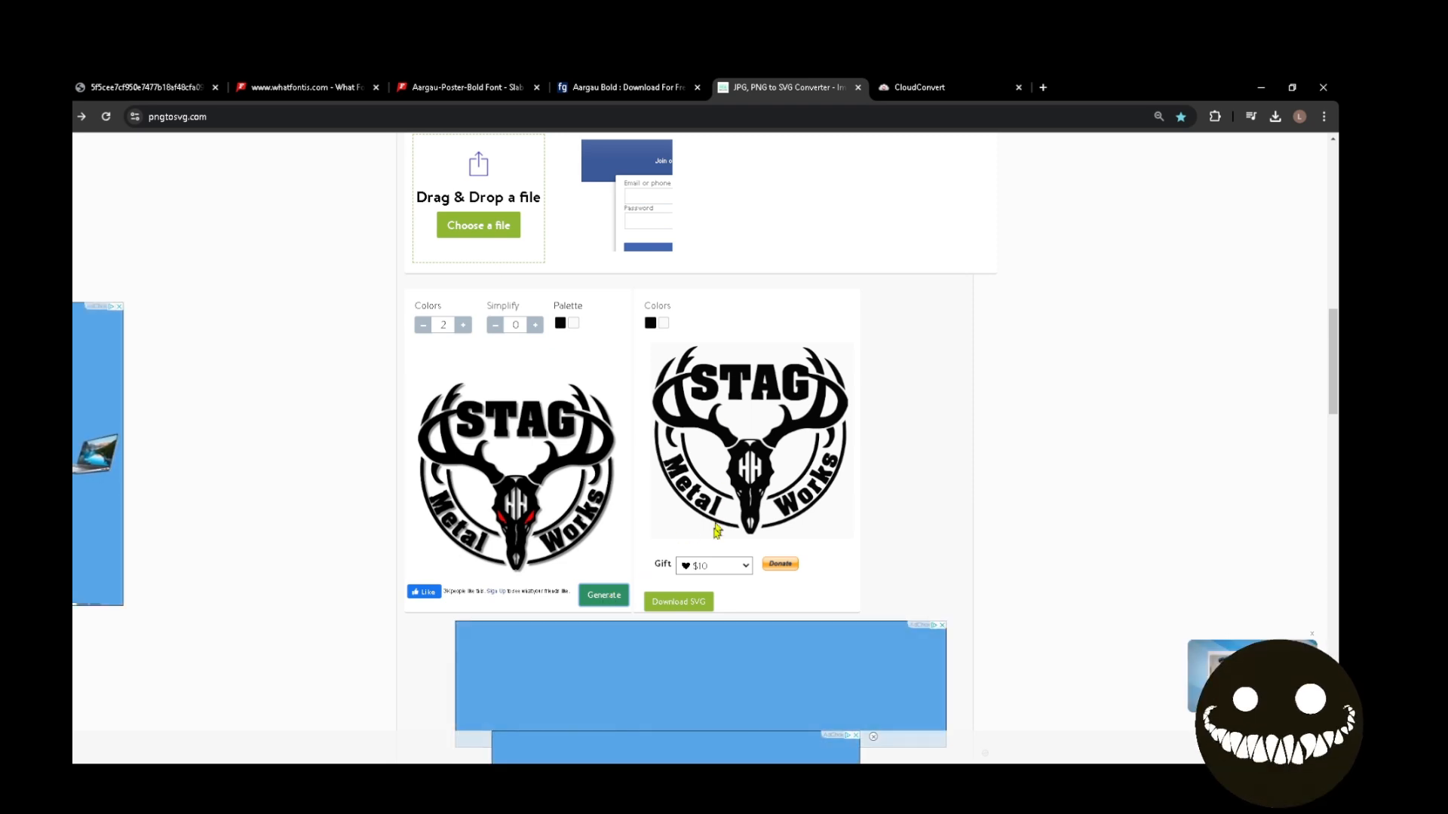
left_click(666, 604)
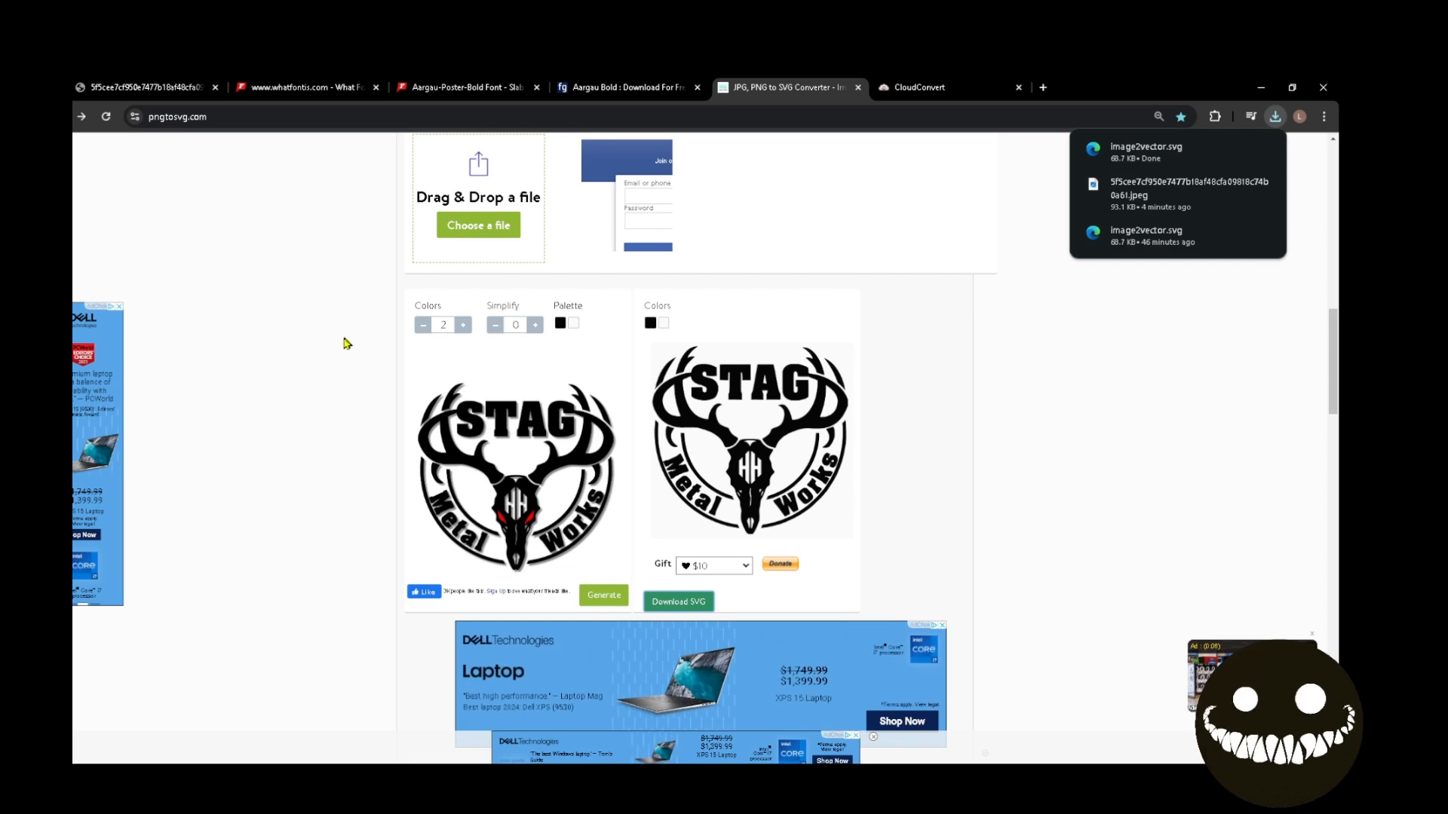
Switch to Autodesk Fusion and dismiss the API error notification
left_click(348, 279)
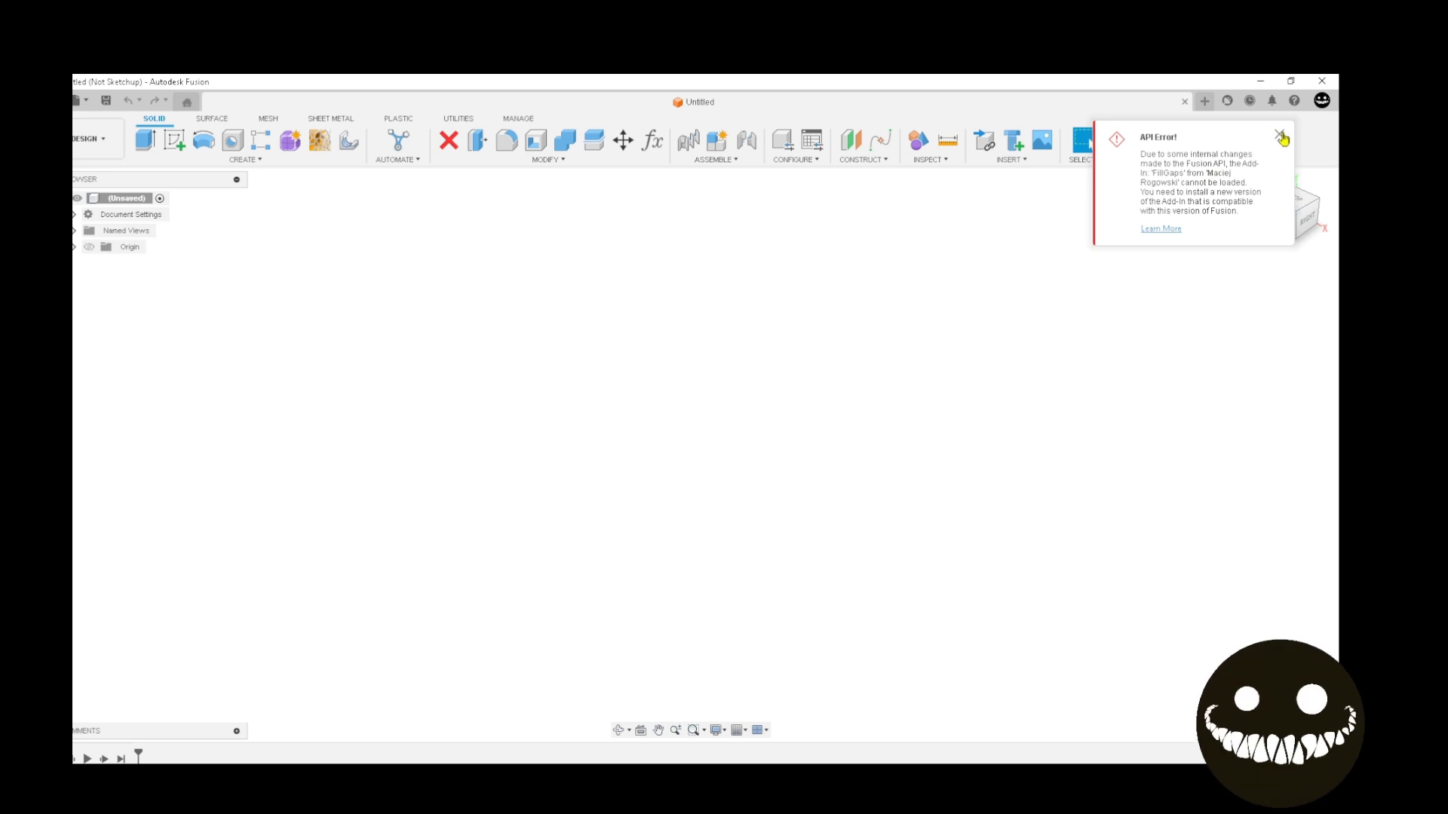
left_click(1280, 135)
left_click(1279, 134)
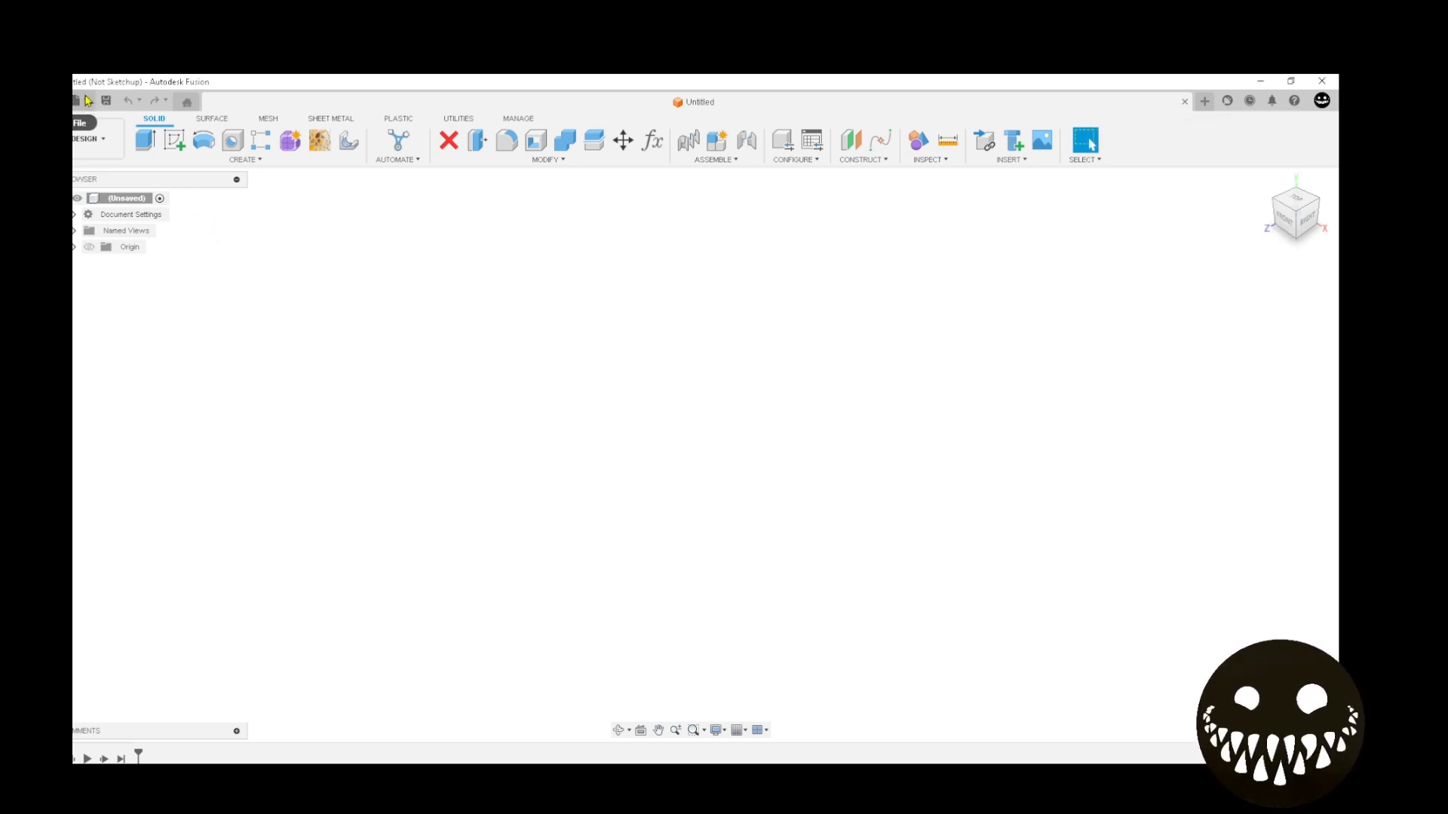
Save the untitled design as STAG FORUM EXAMPLE in Admin Project
left_click(105, 101)
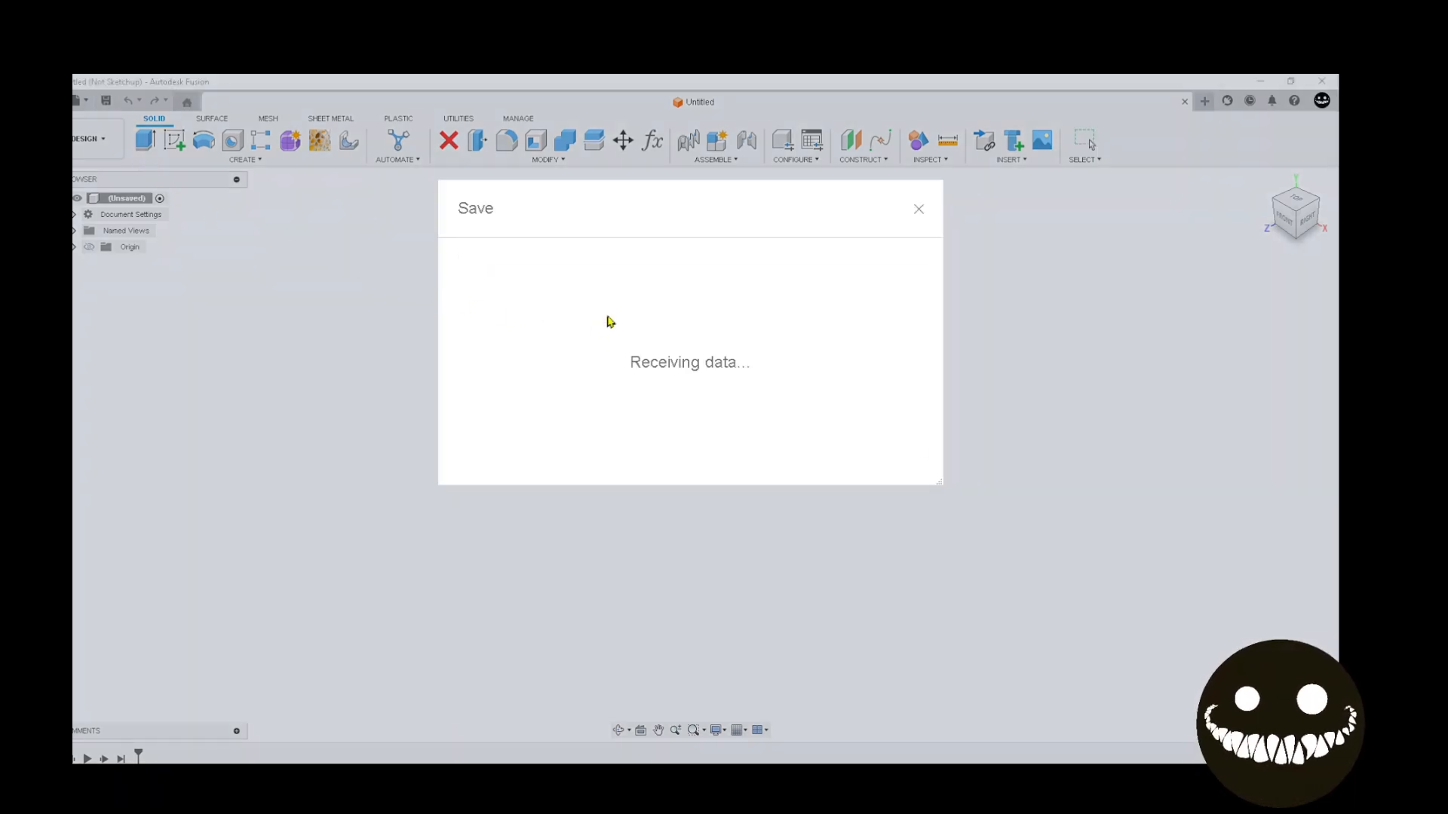
type("st")
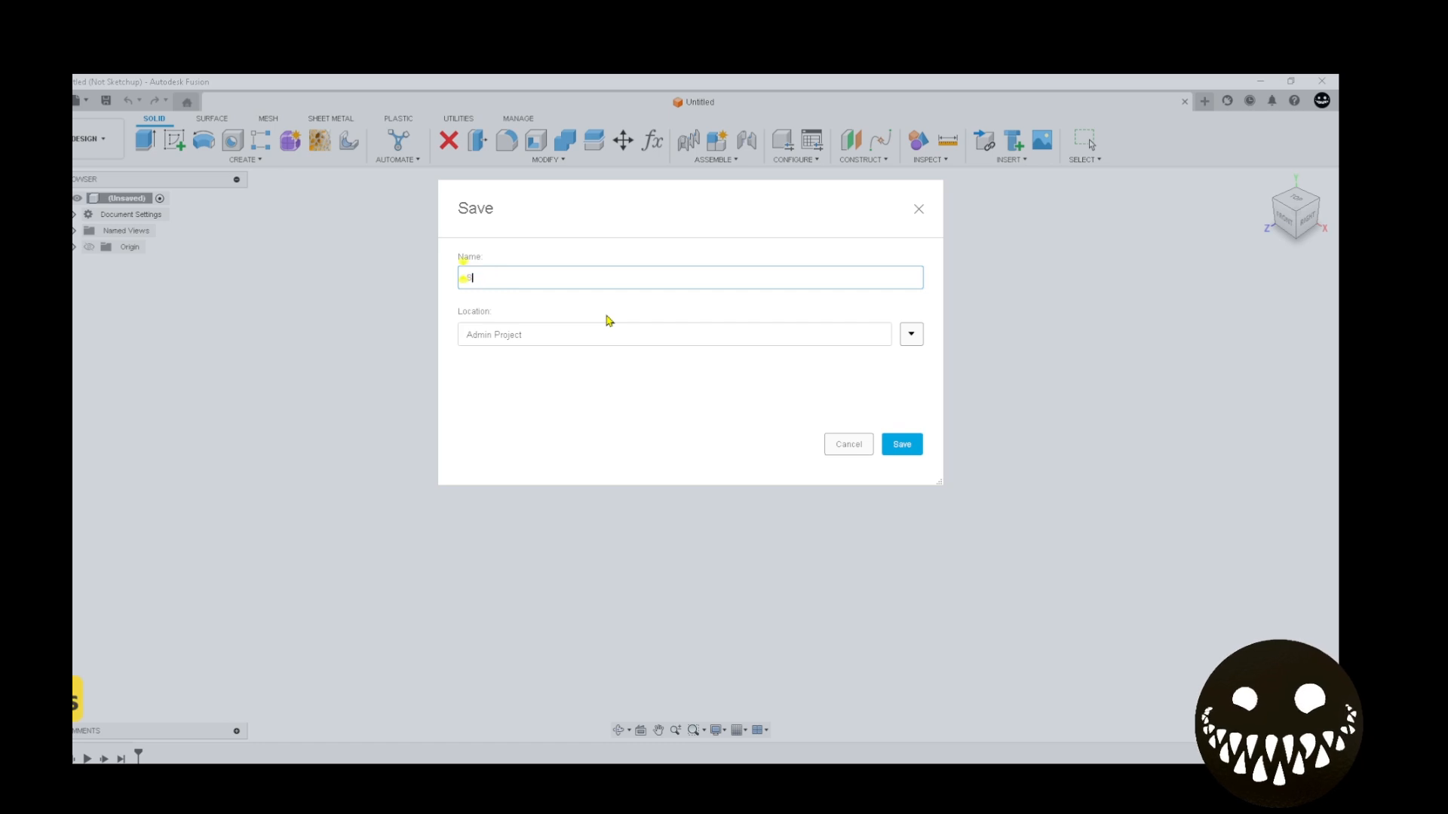
type("ag_fo")
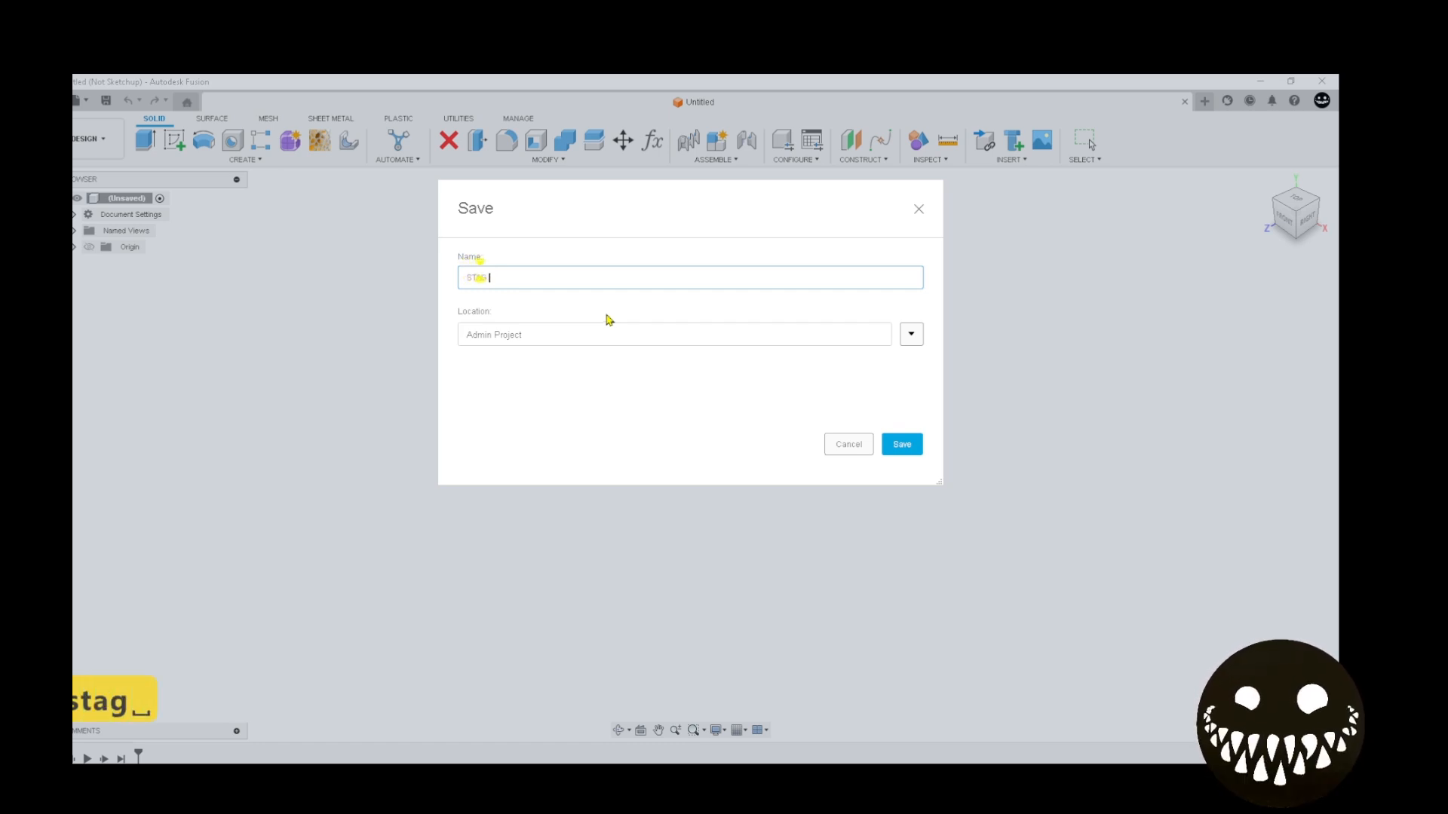
type("rum_exa")
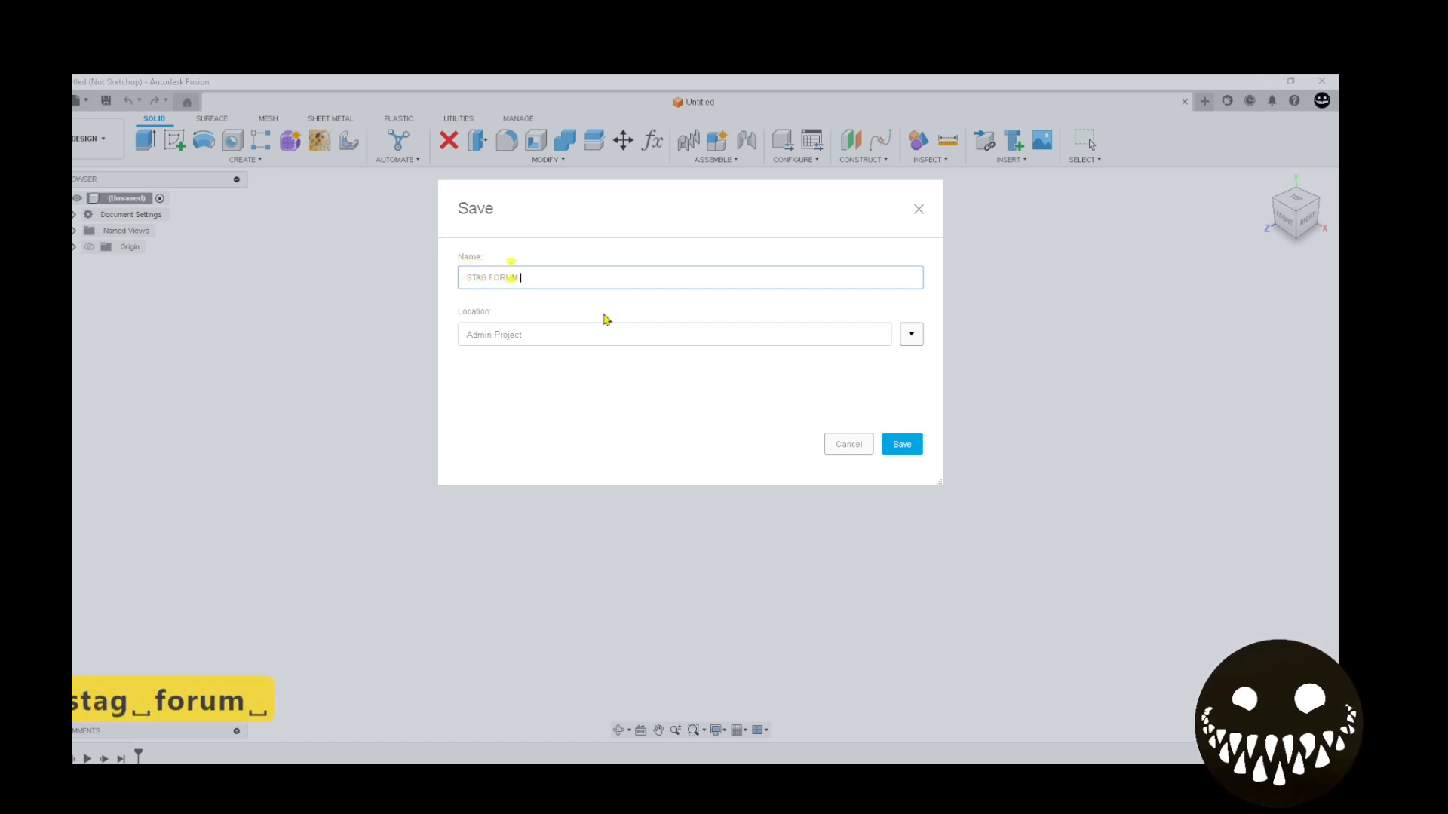
type("m")
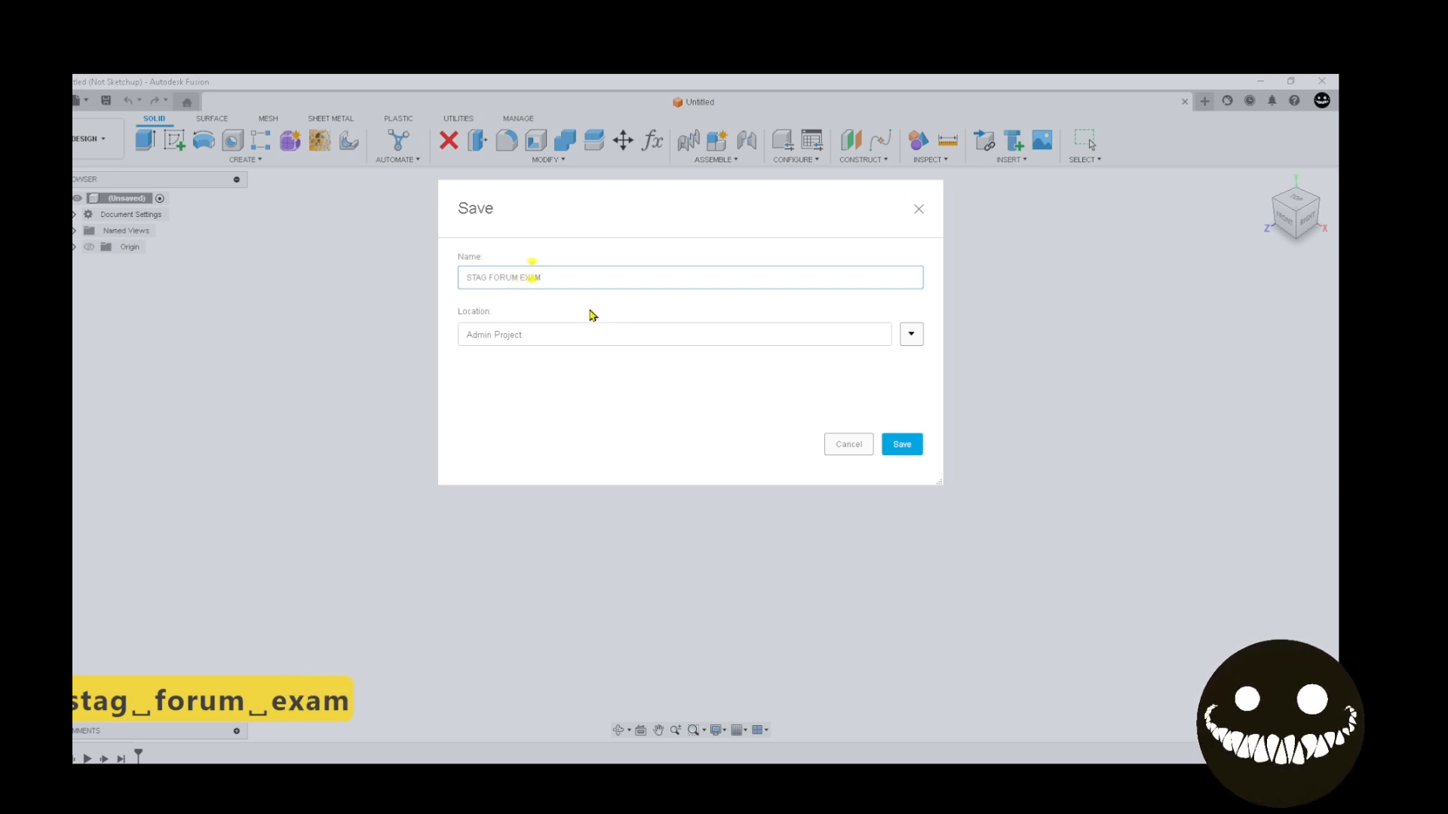
type("pl")
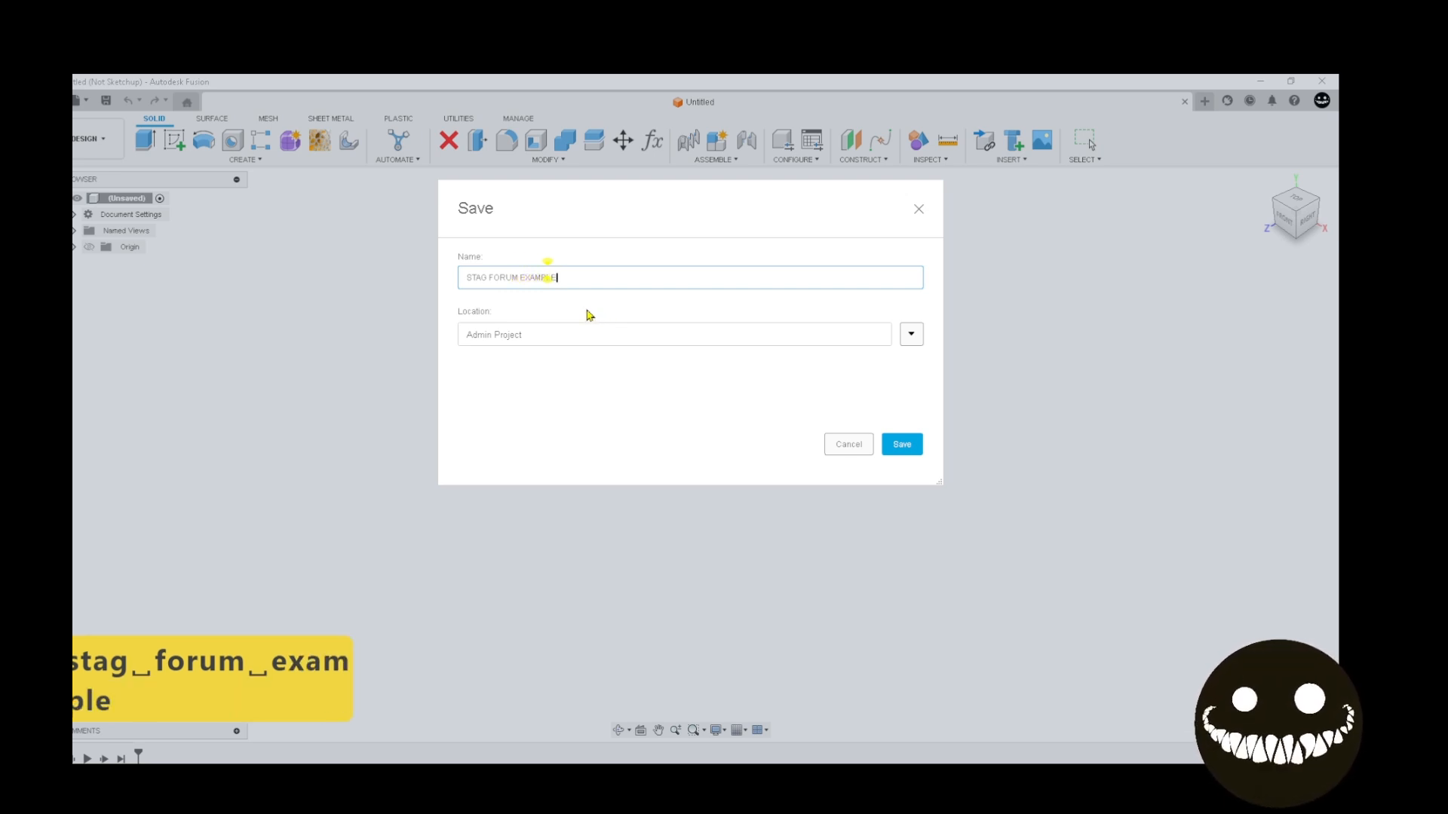
key("Return")
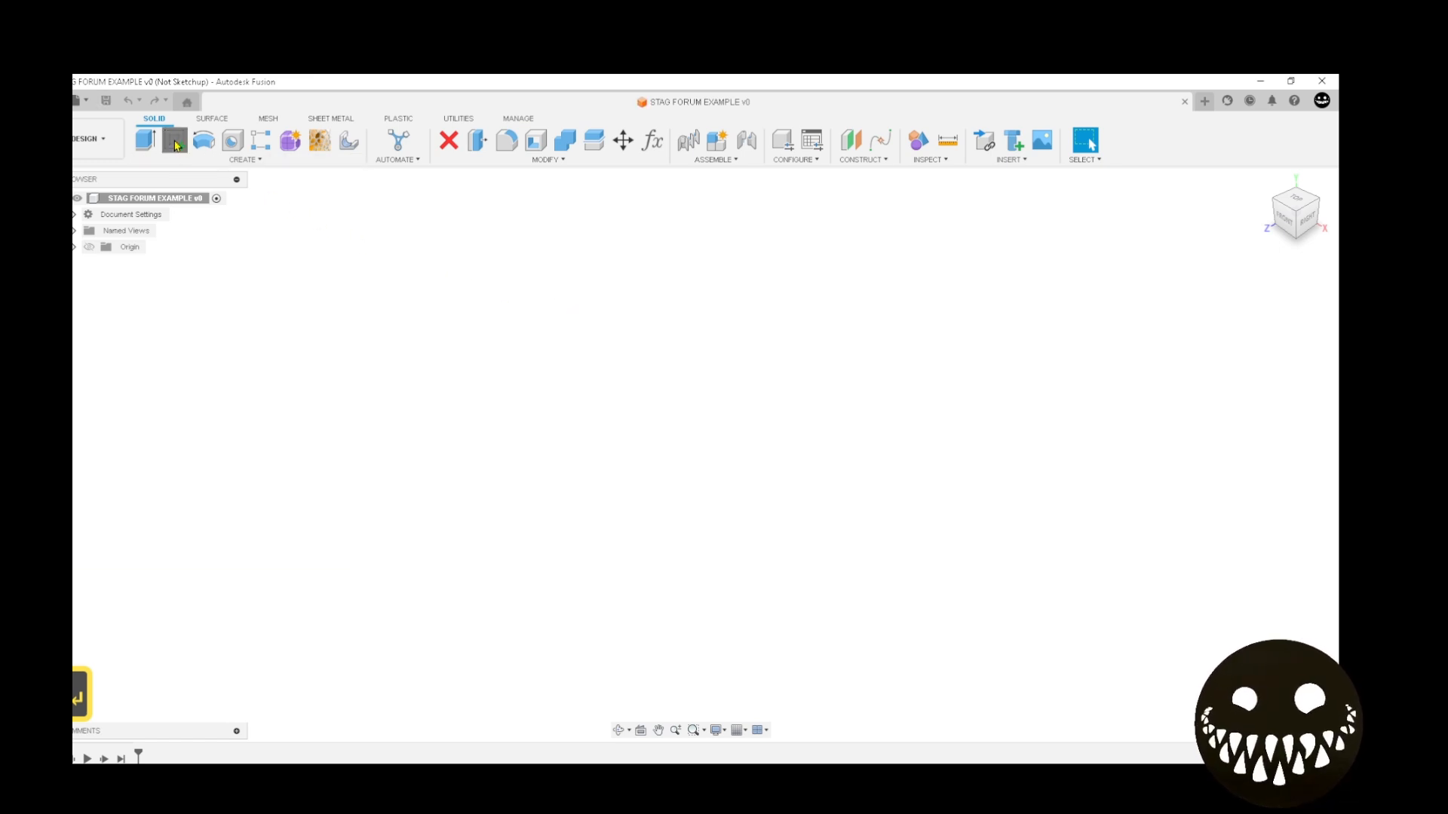
Sketch a construction circle of diameter 18 centred on the origin in the horizontal plane, and finish the sketch
left_click(174, 140)
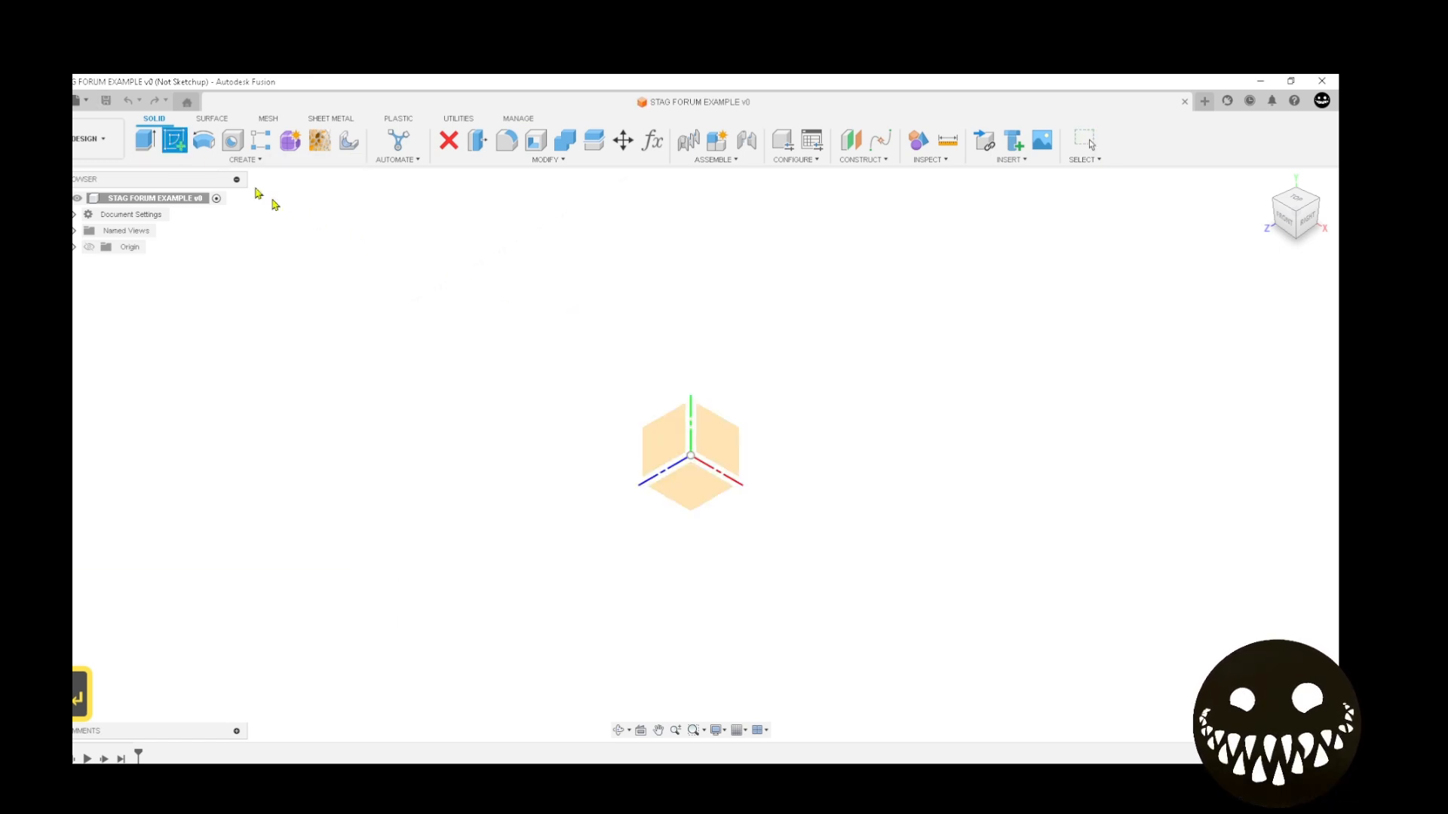
left_click(705, 486)
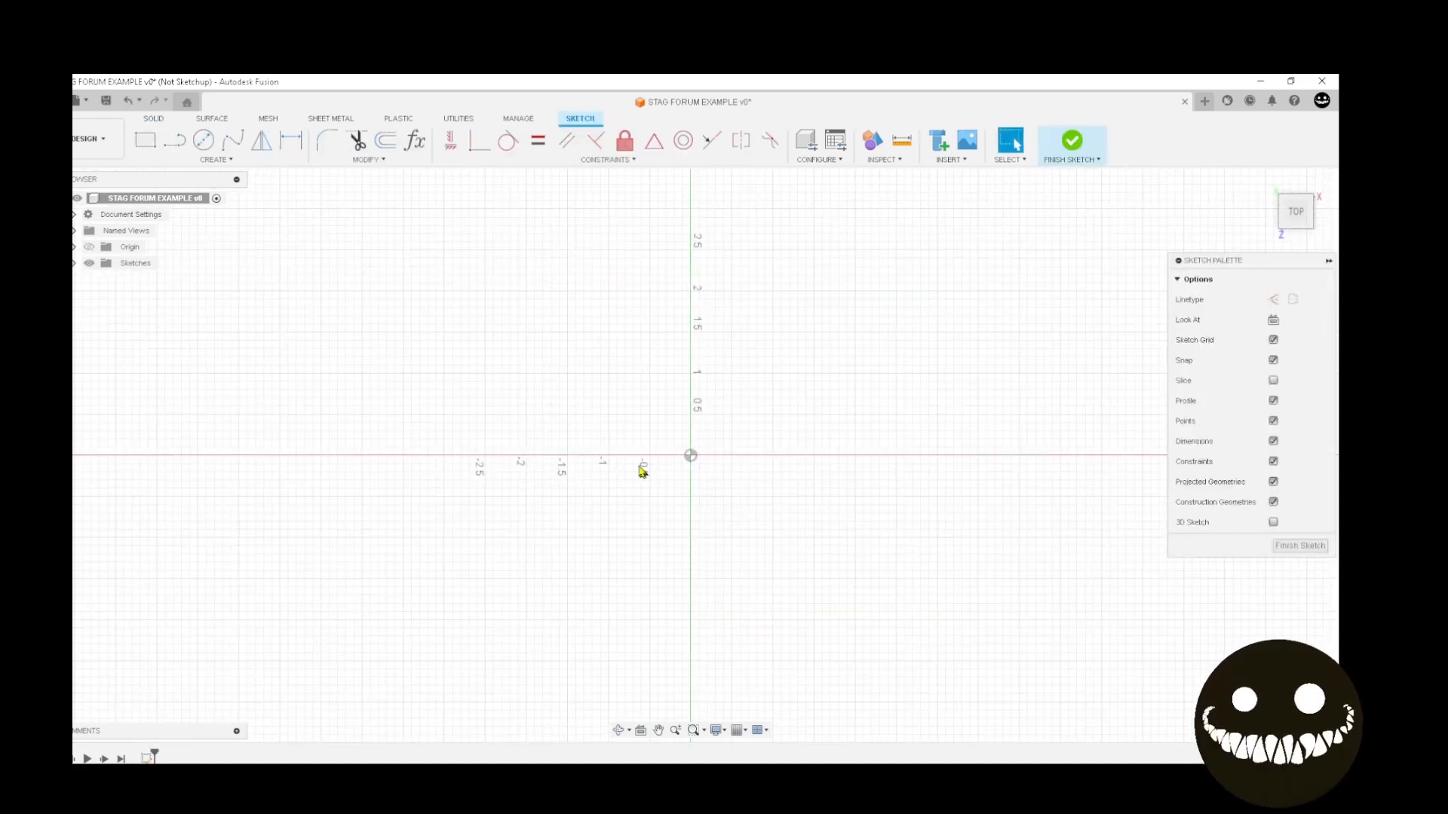
left_click(203, 139)
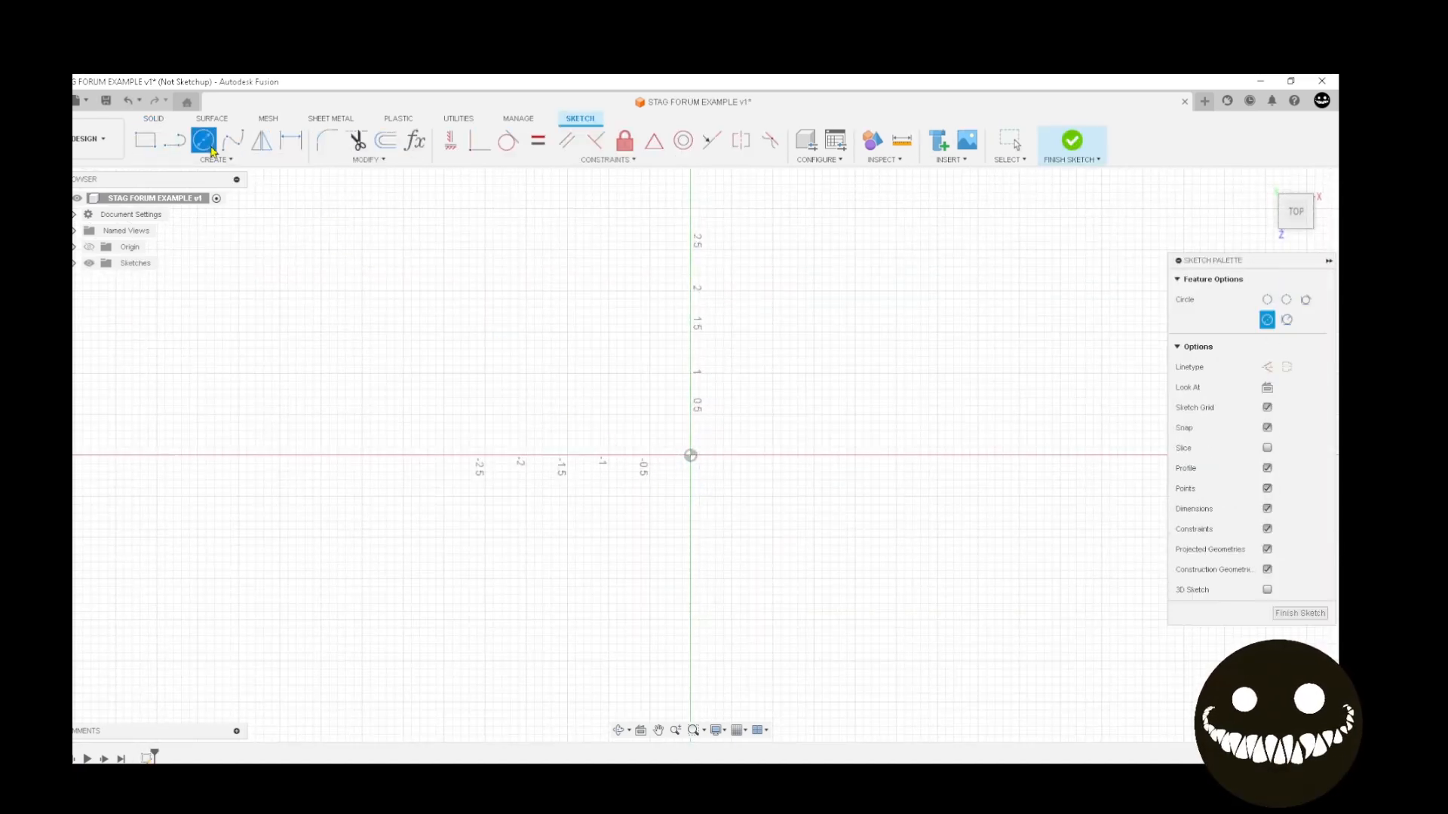
left_click(690, 456)
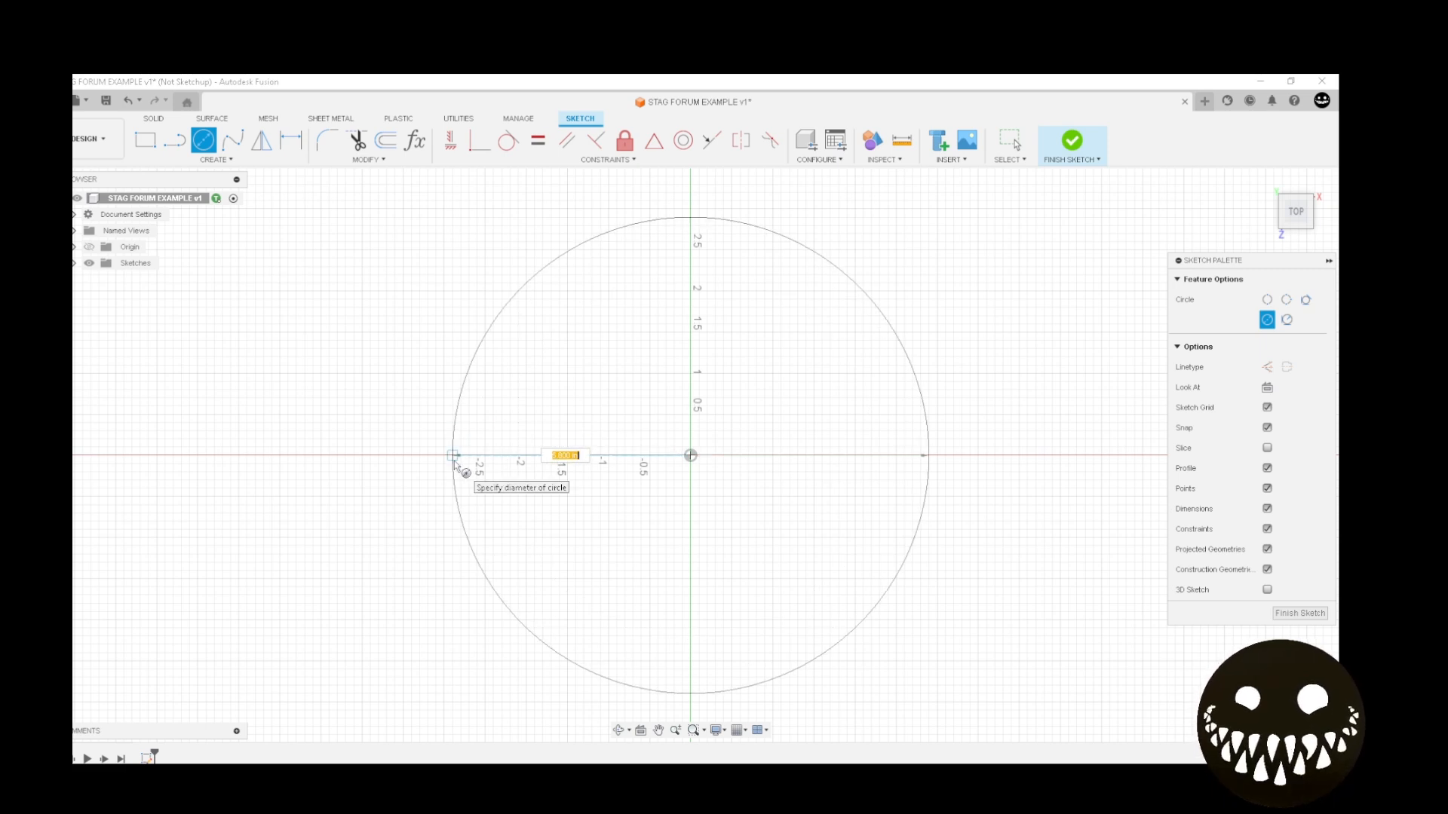
type("18")
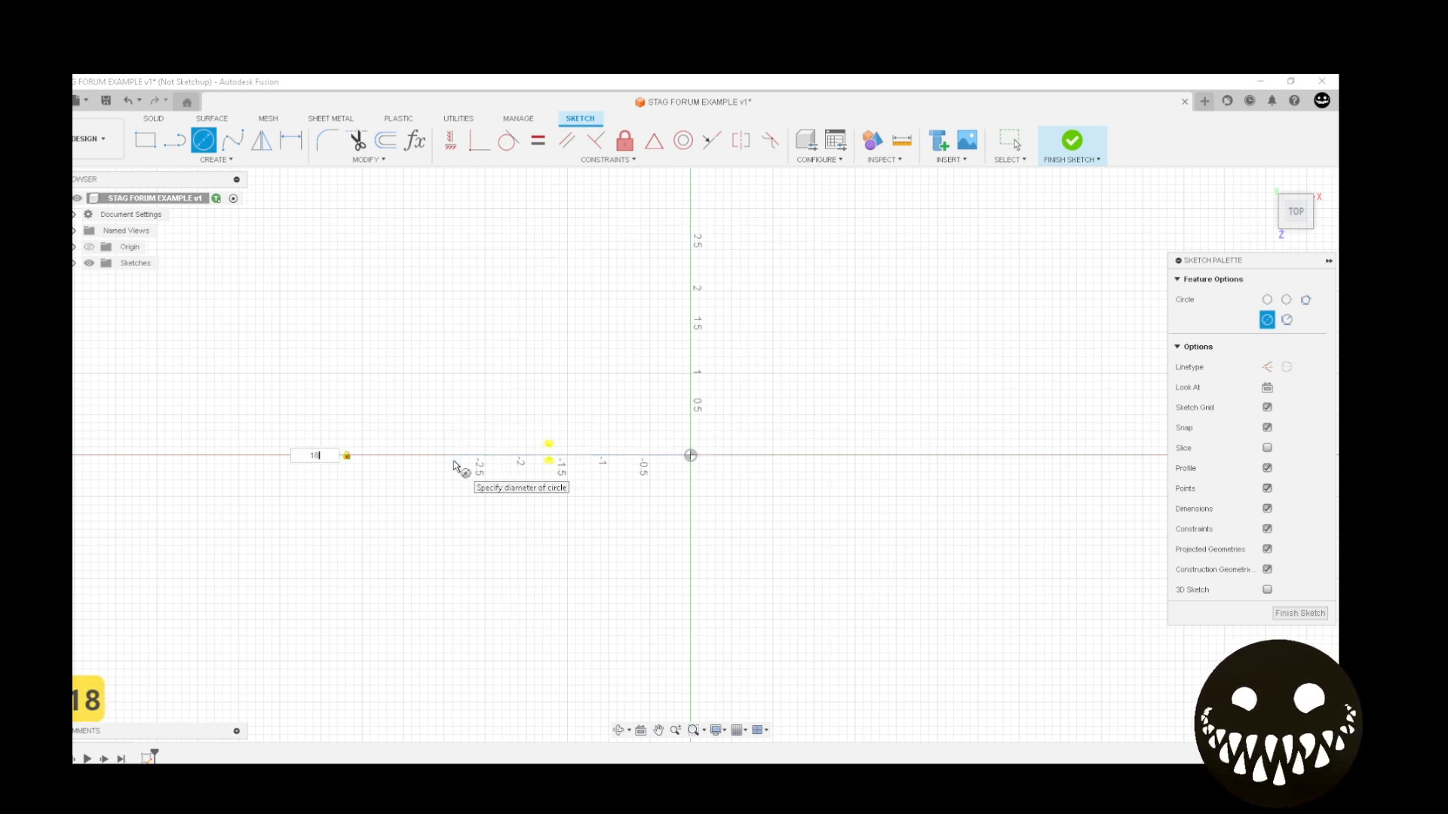
scroll(453, 465, "down", 3)
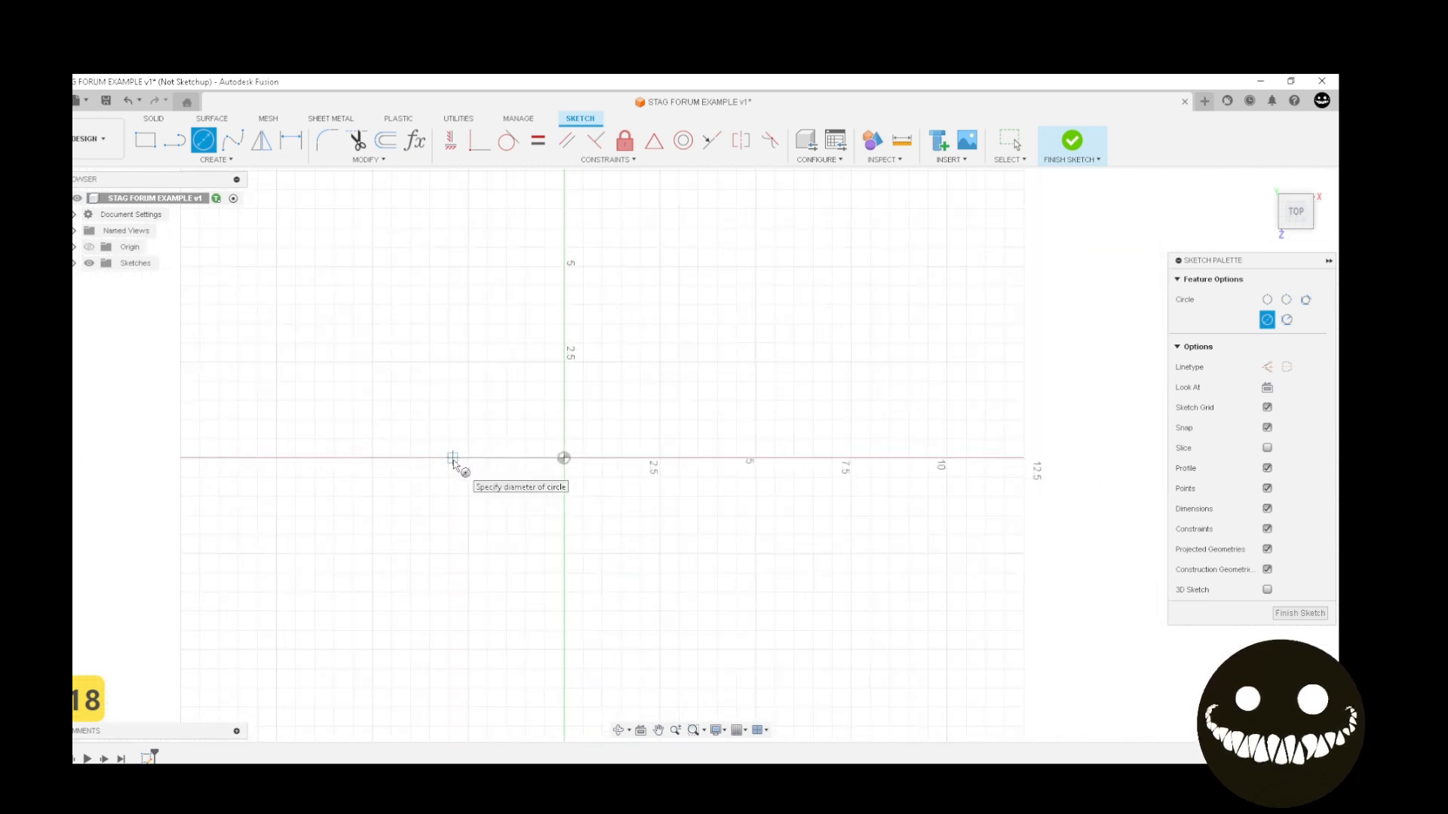
scroll(453, 461, "down", 3)
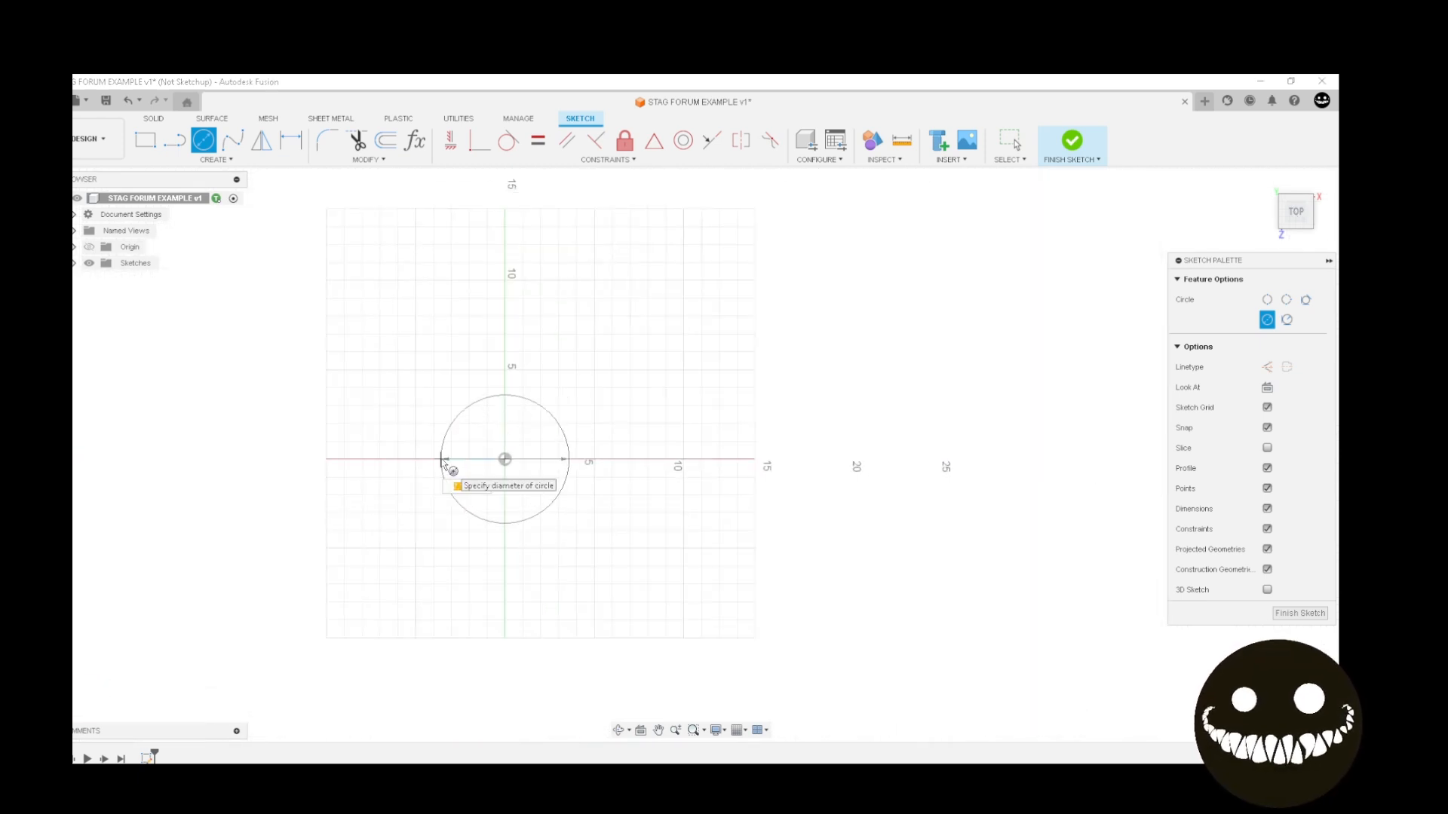
type("18")
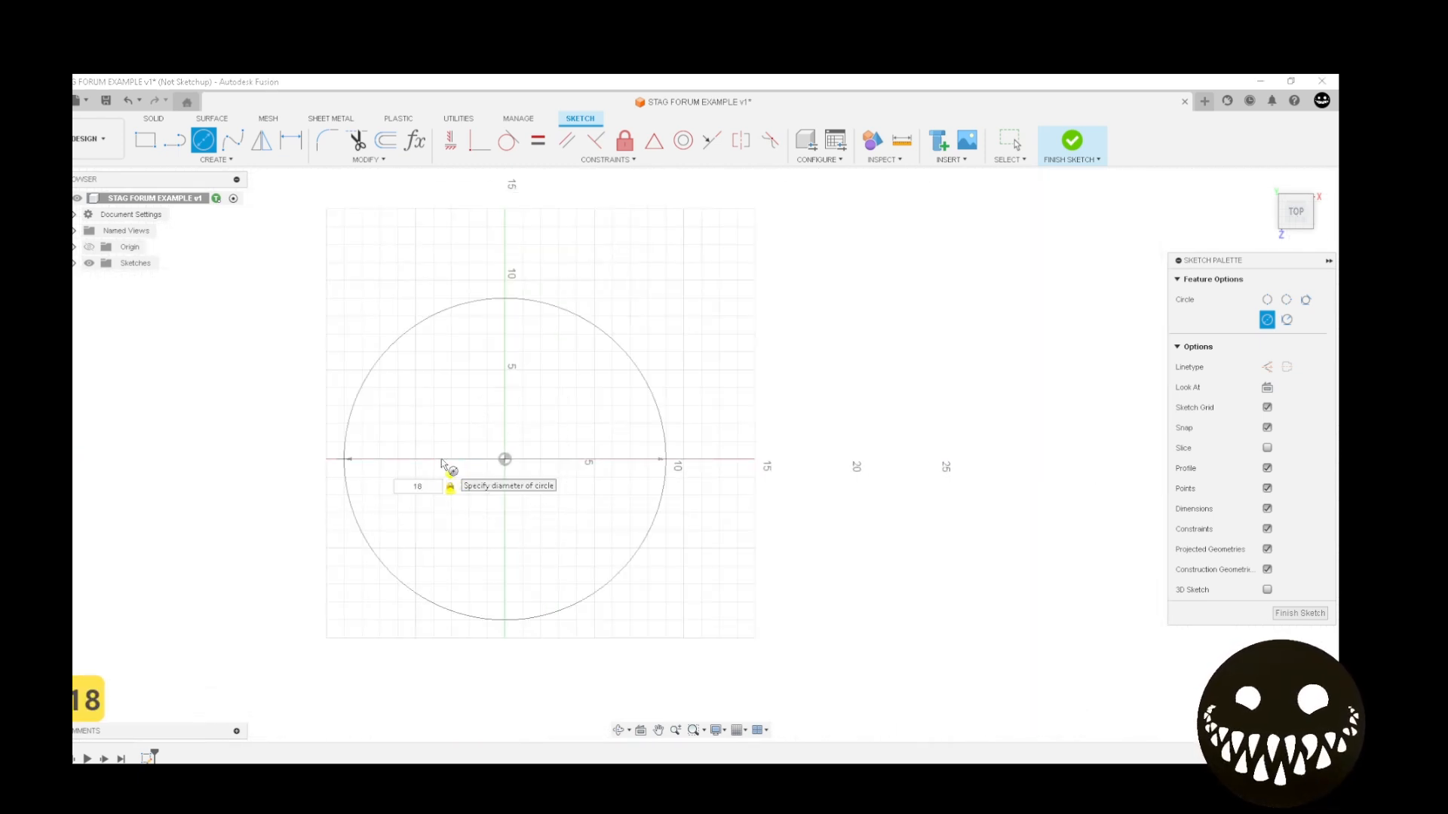
key("Return")
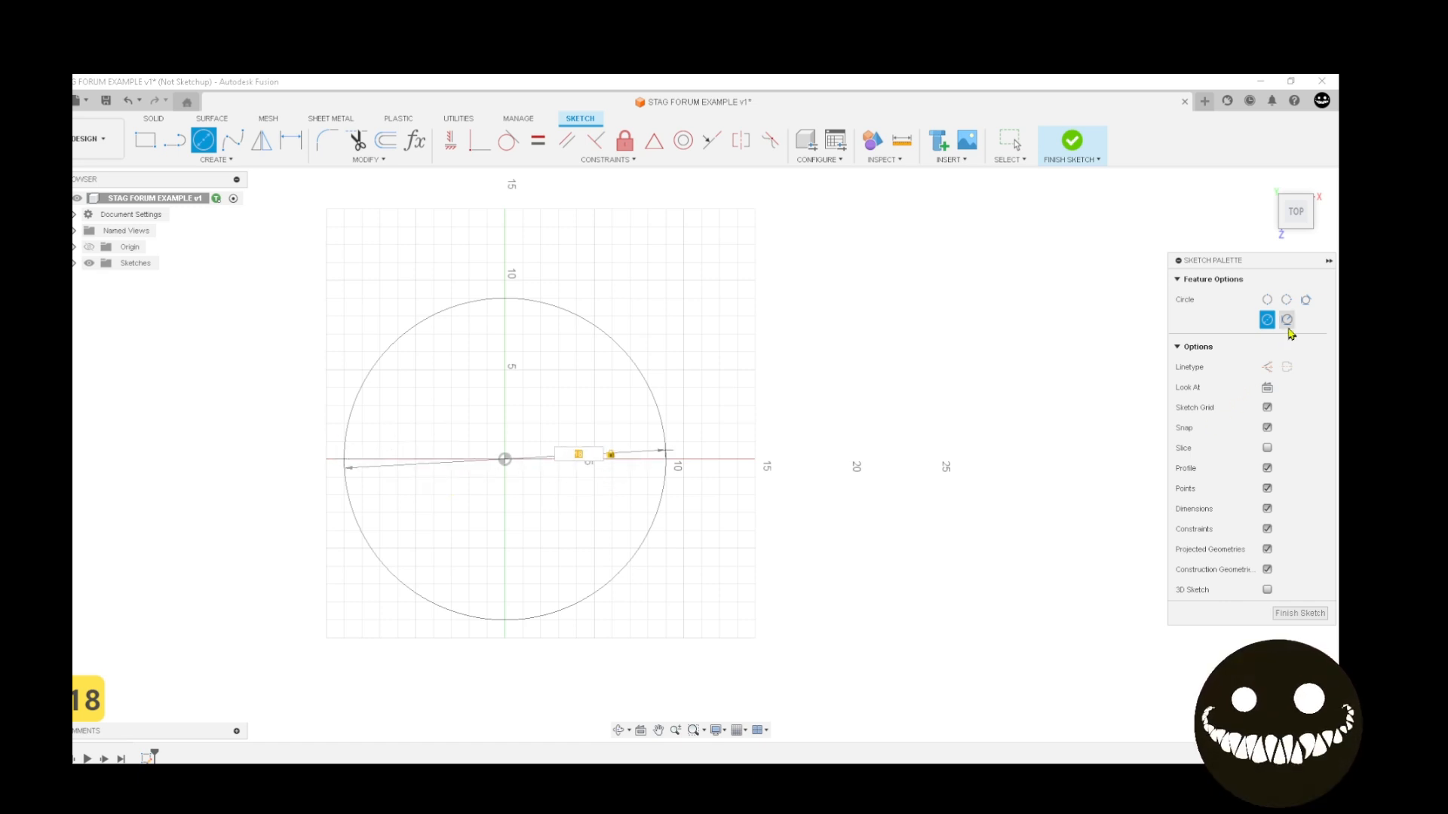
left_click(1273, 366)
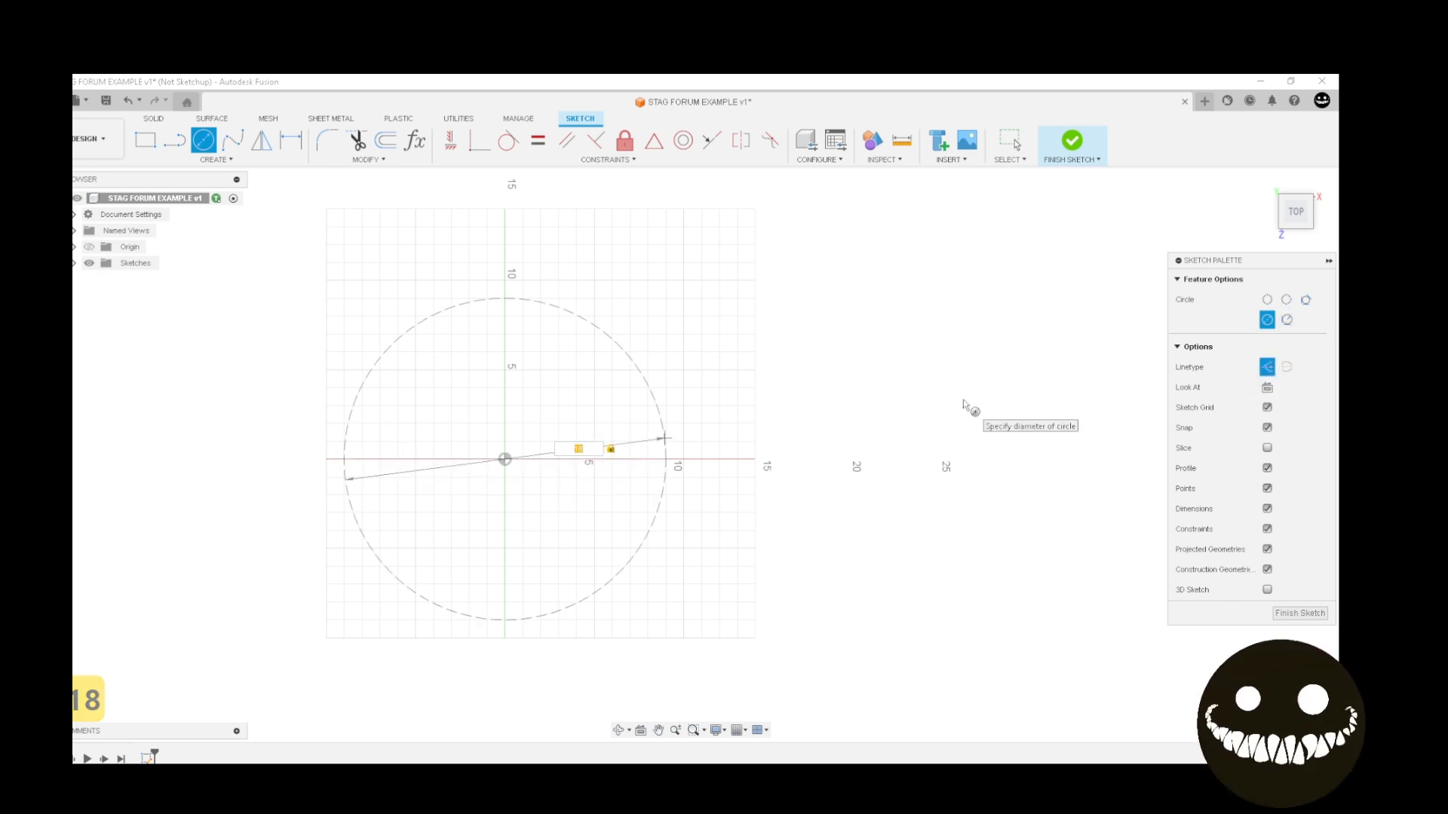
key("Return")
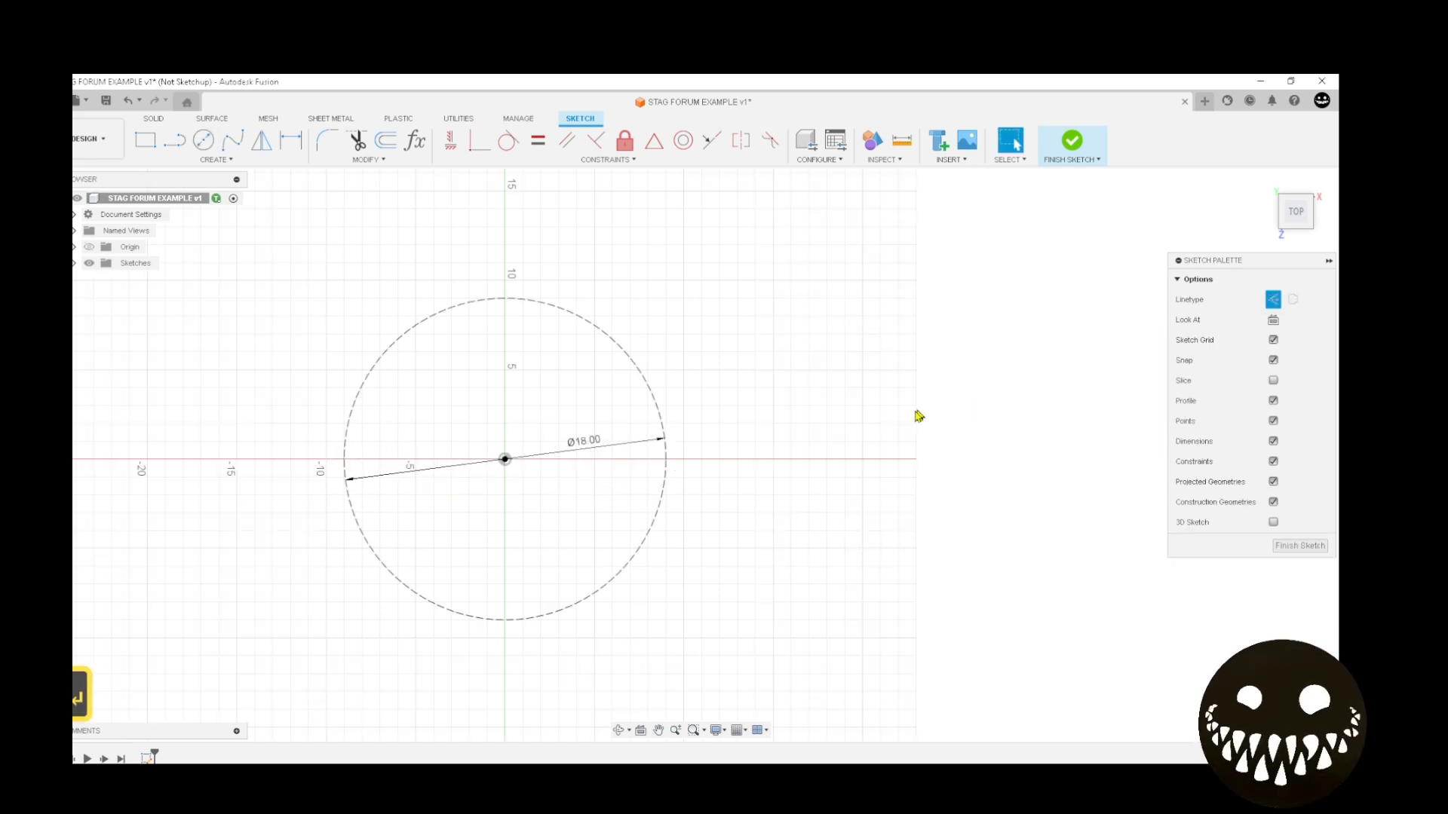
left_click(1075, 144)
Insert the STAG logo JPEG from the computer's Downloads folder as a canvas on the horizontal origin plane
scroll(867, 360, "up", 2)
middle_click_drag(688, 436, 970, 392)
scroll(975, 393, "up", 1)
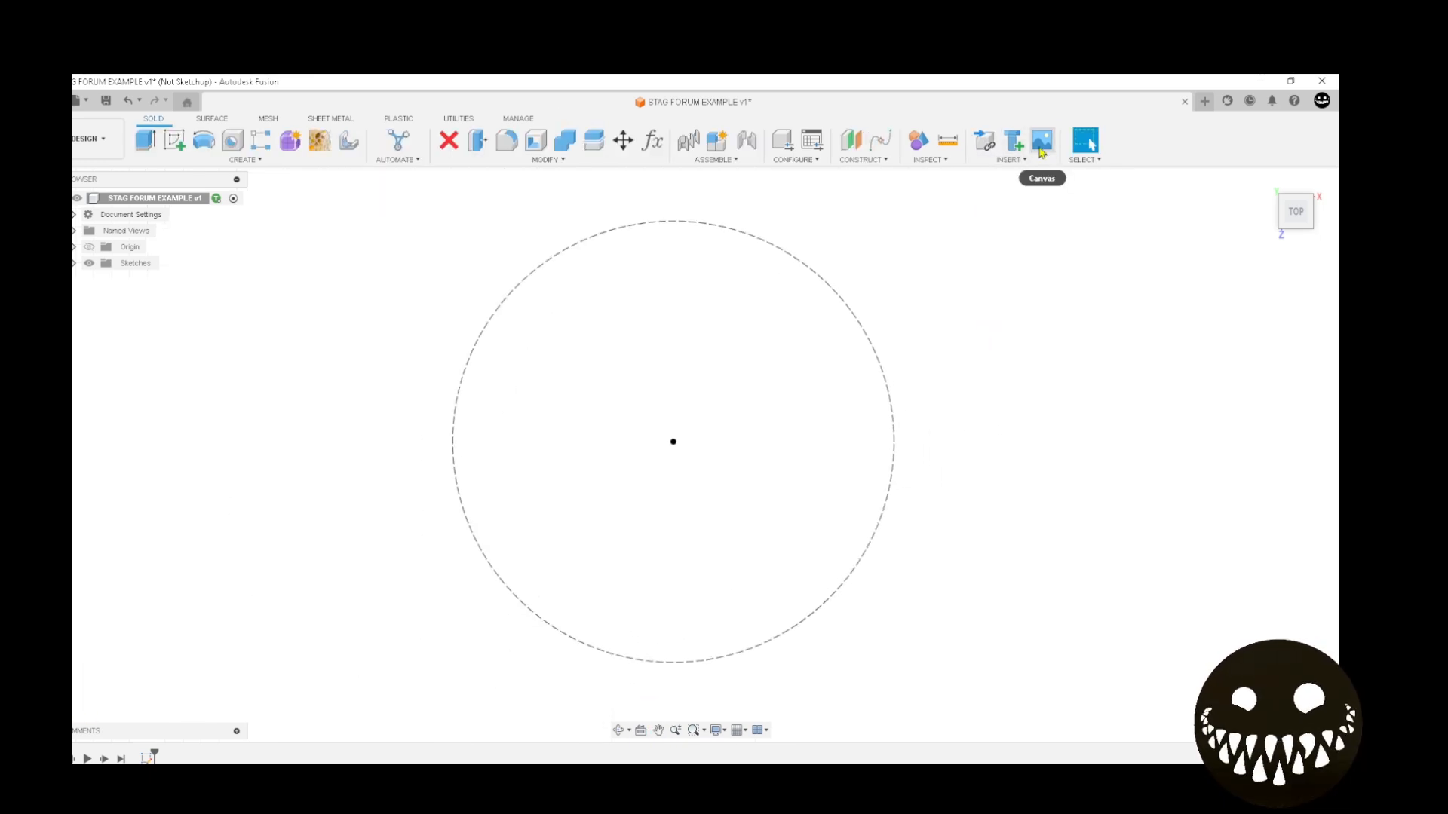
left_click(1042, 147)
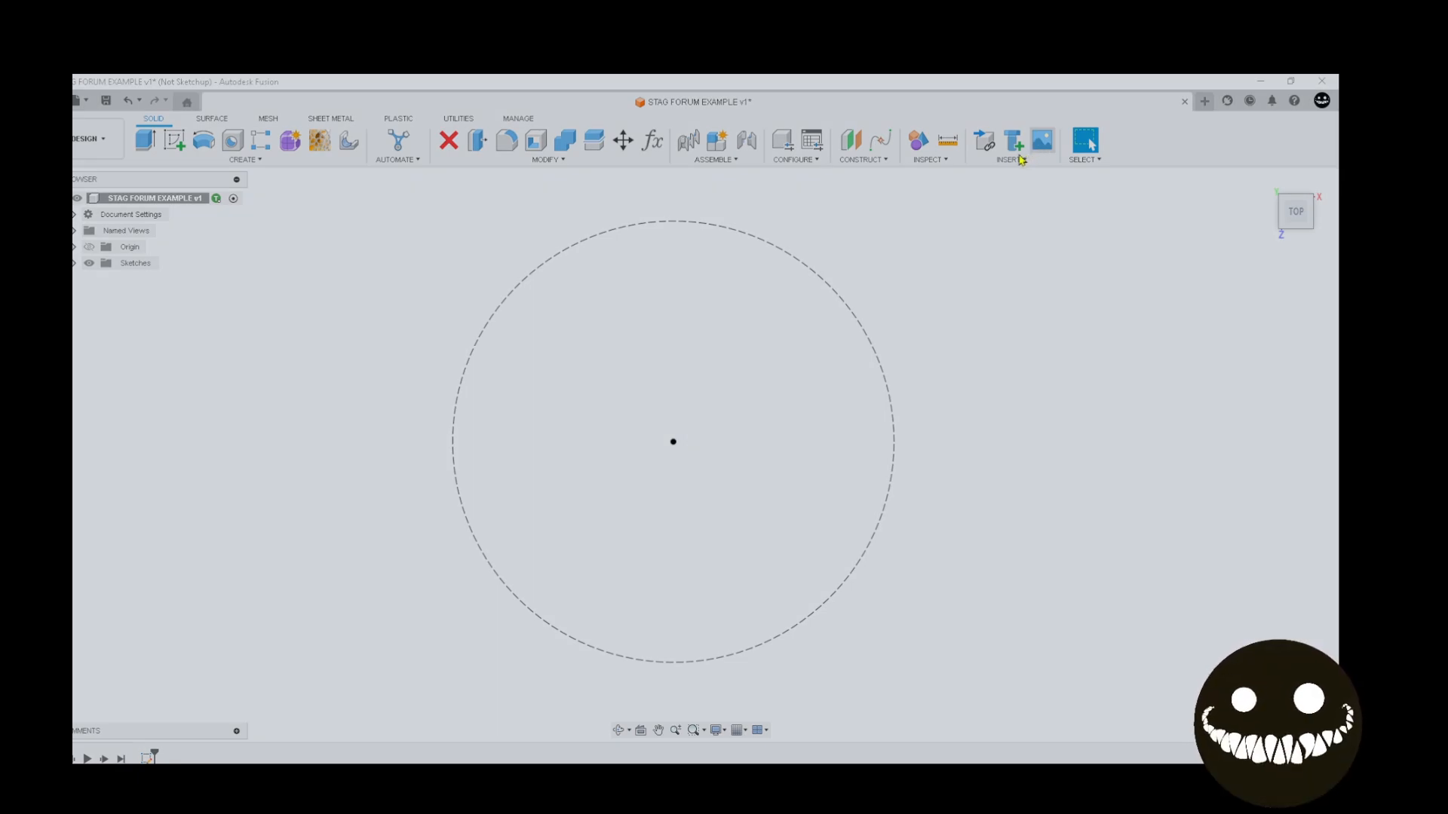
left_click(540, 571)
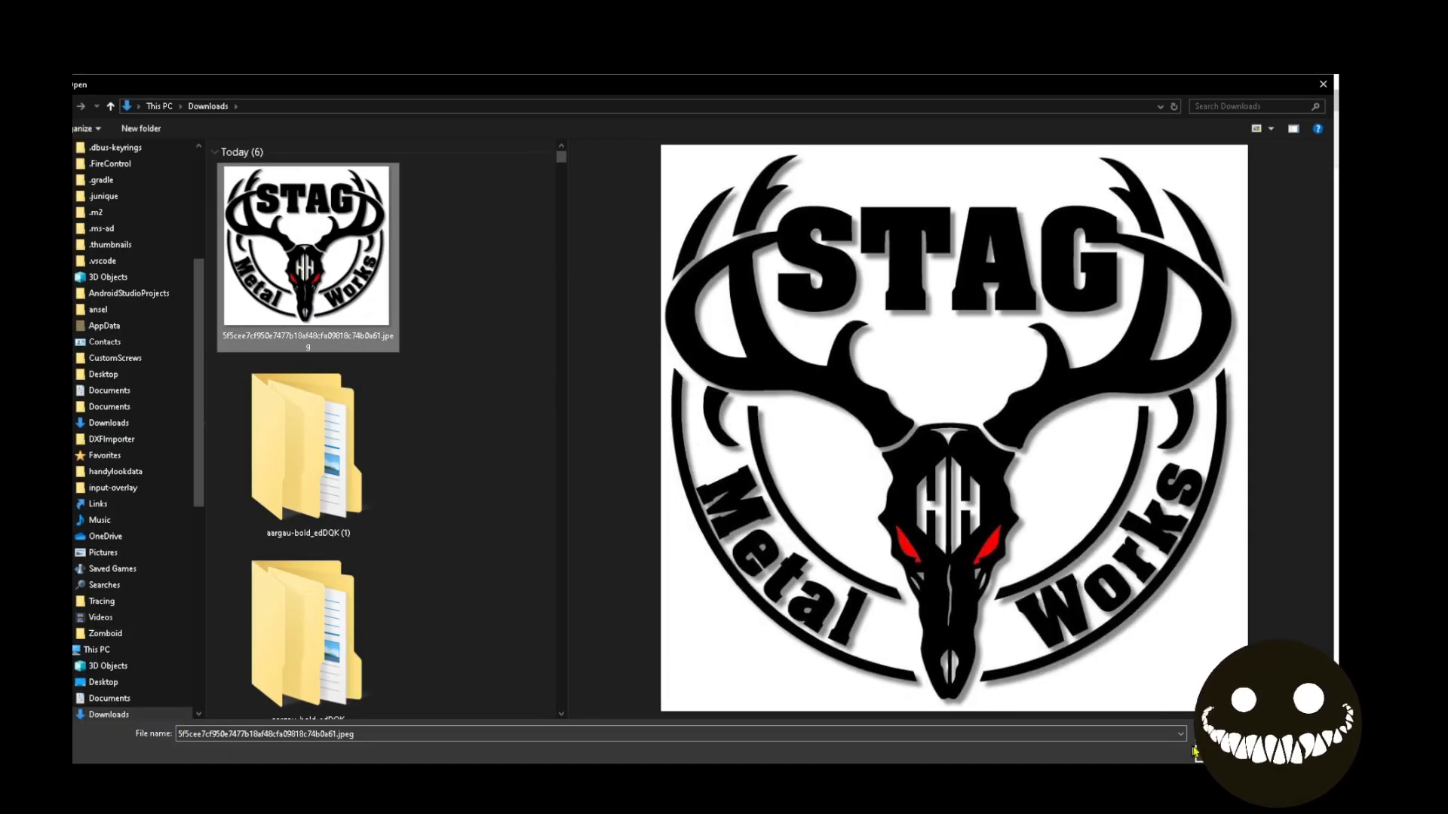
left_click(1194, 752)
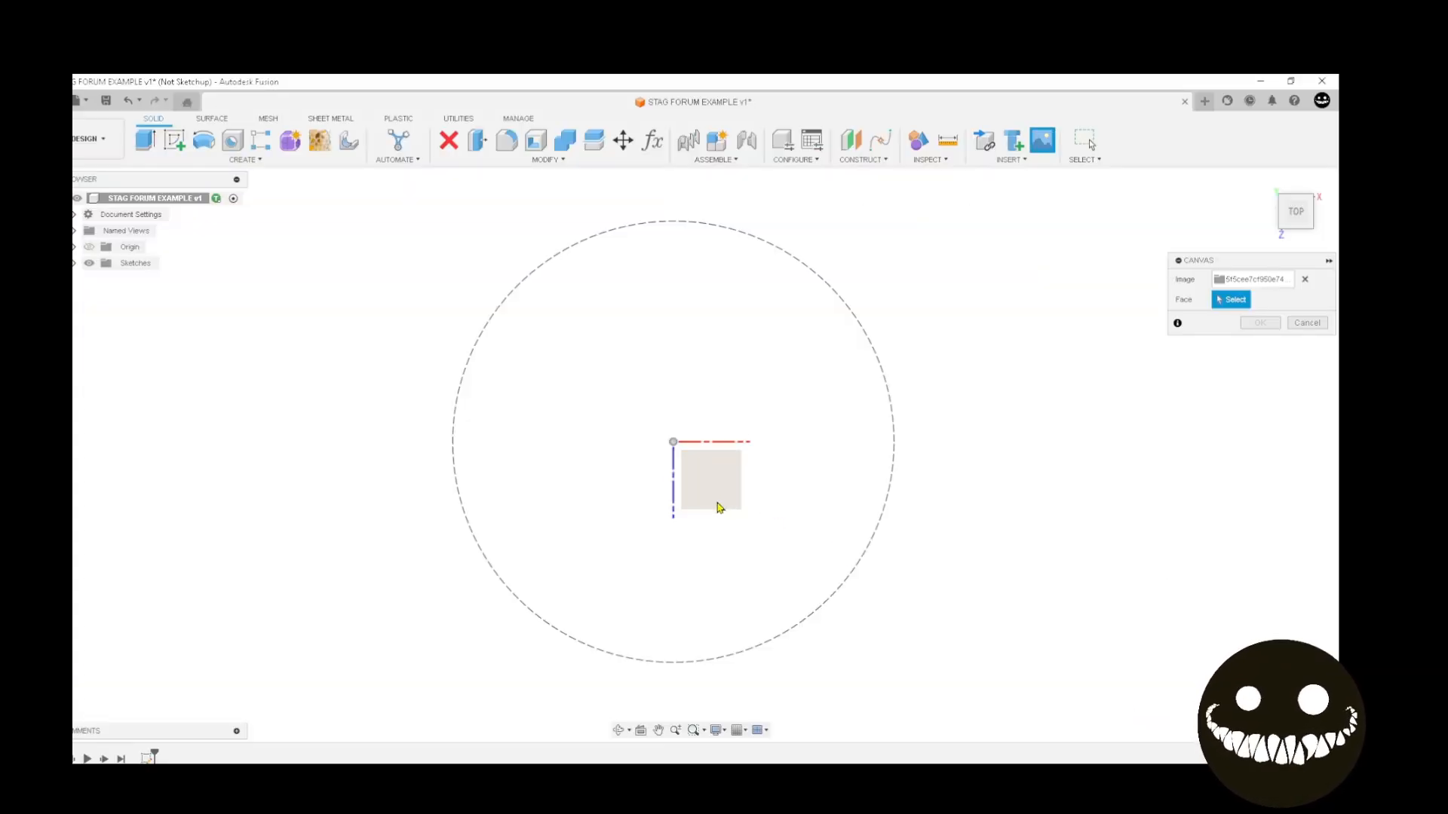
left_click(719, 507)
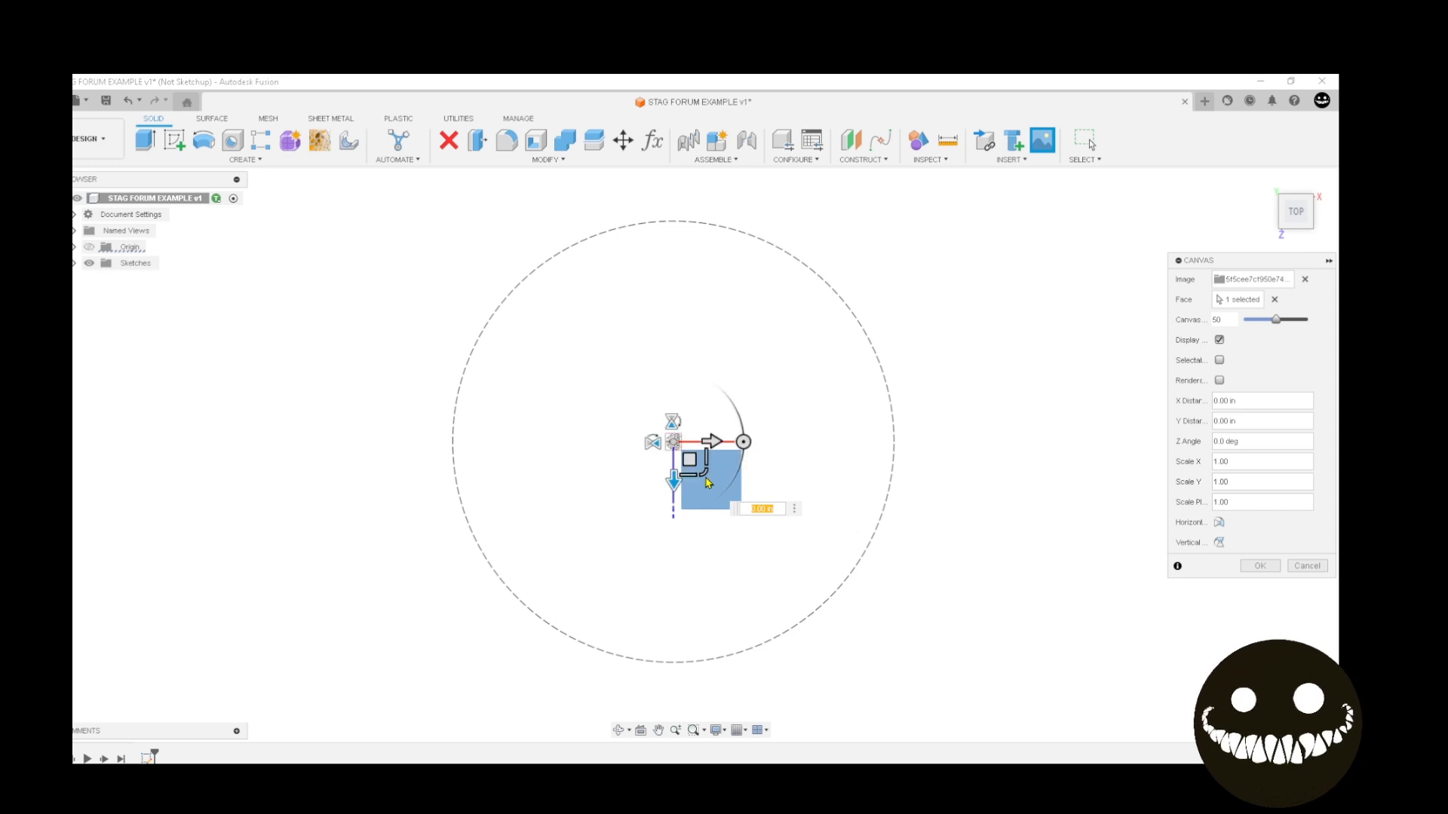
Enlarge the canvas by a plane scale of about 28 to roughly fill the construction circle, and rotate it 90 degrees upright
key("ctrl+q")
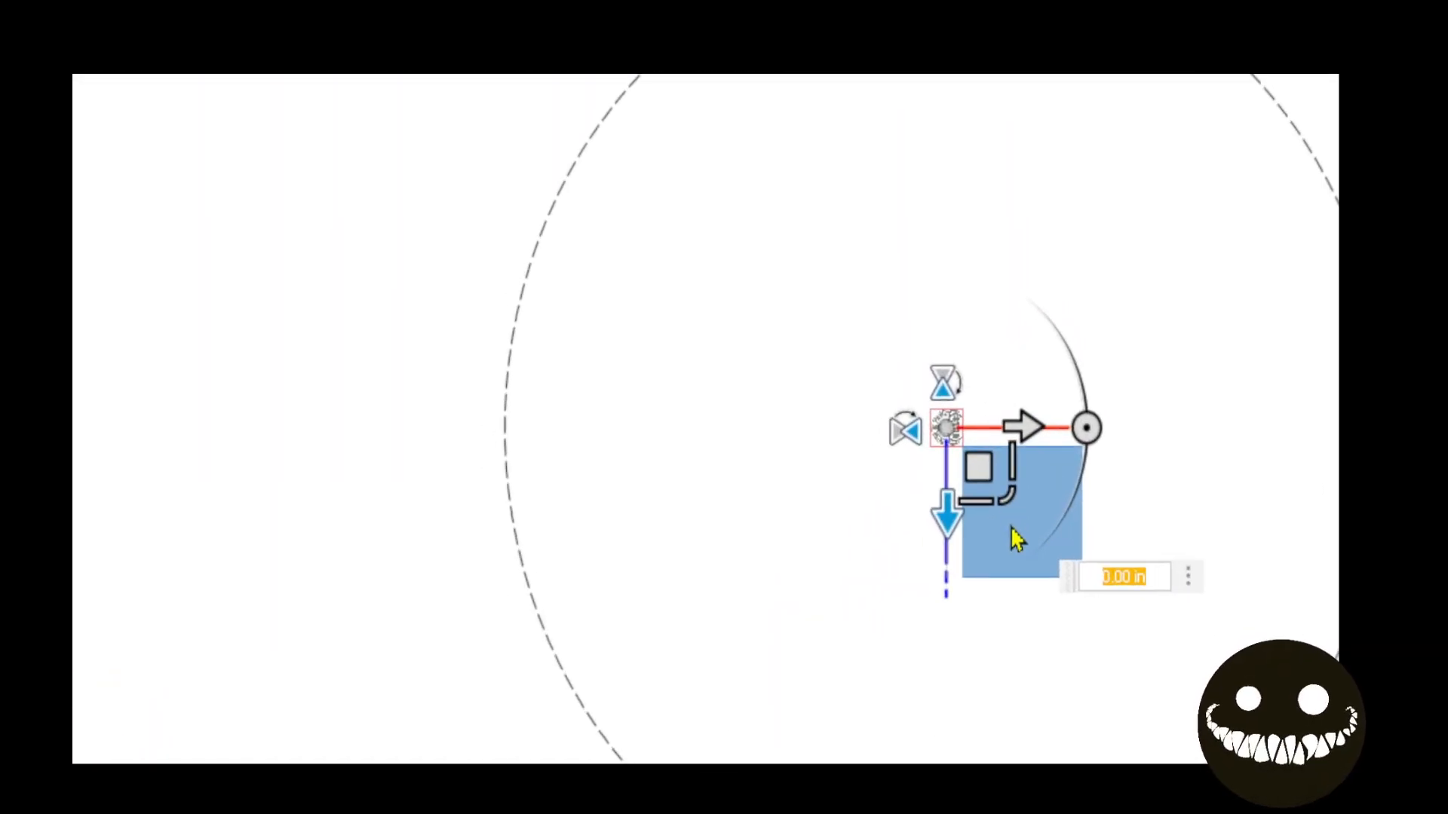
key("ctrl+q")
key("ctrl+q")
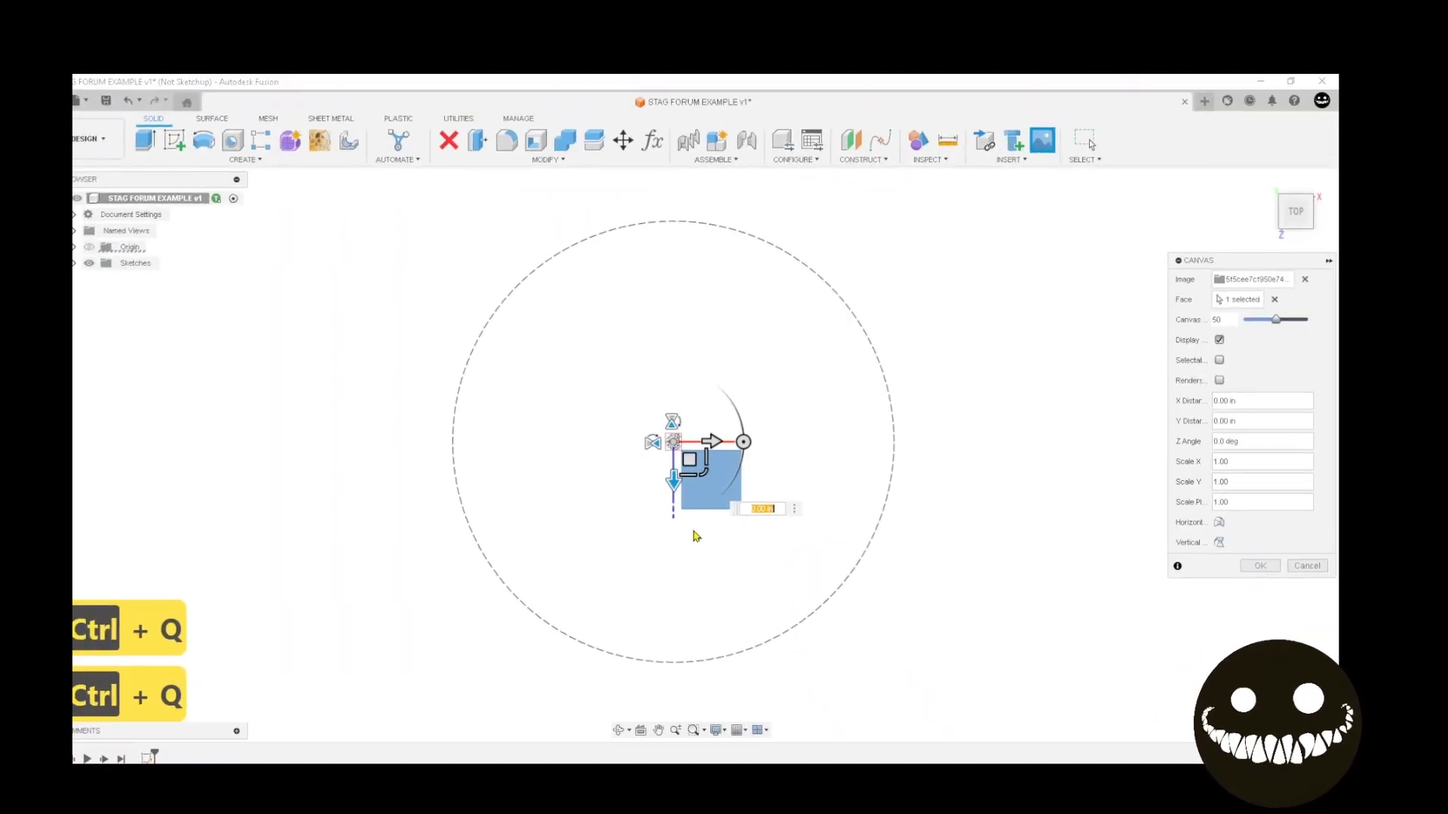
scroll(717, 533, "up", 5)
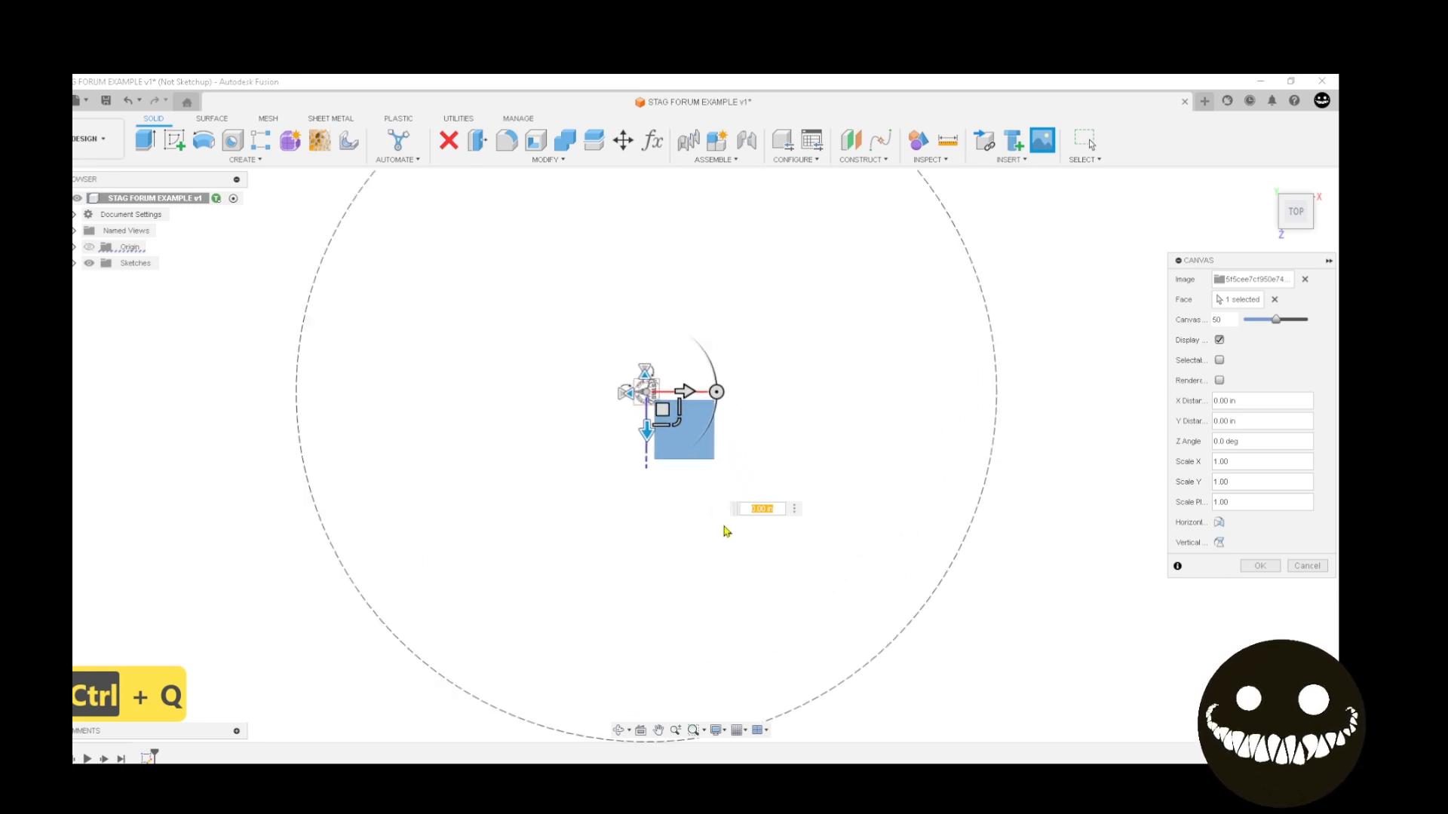
scroll(666, 390, "down", 5)
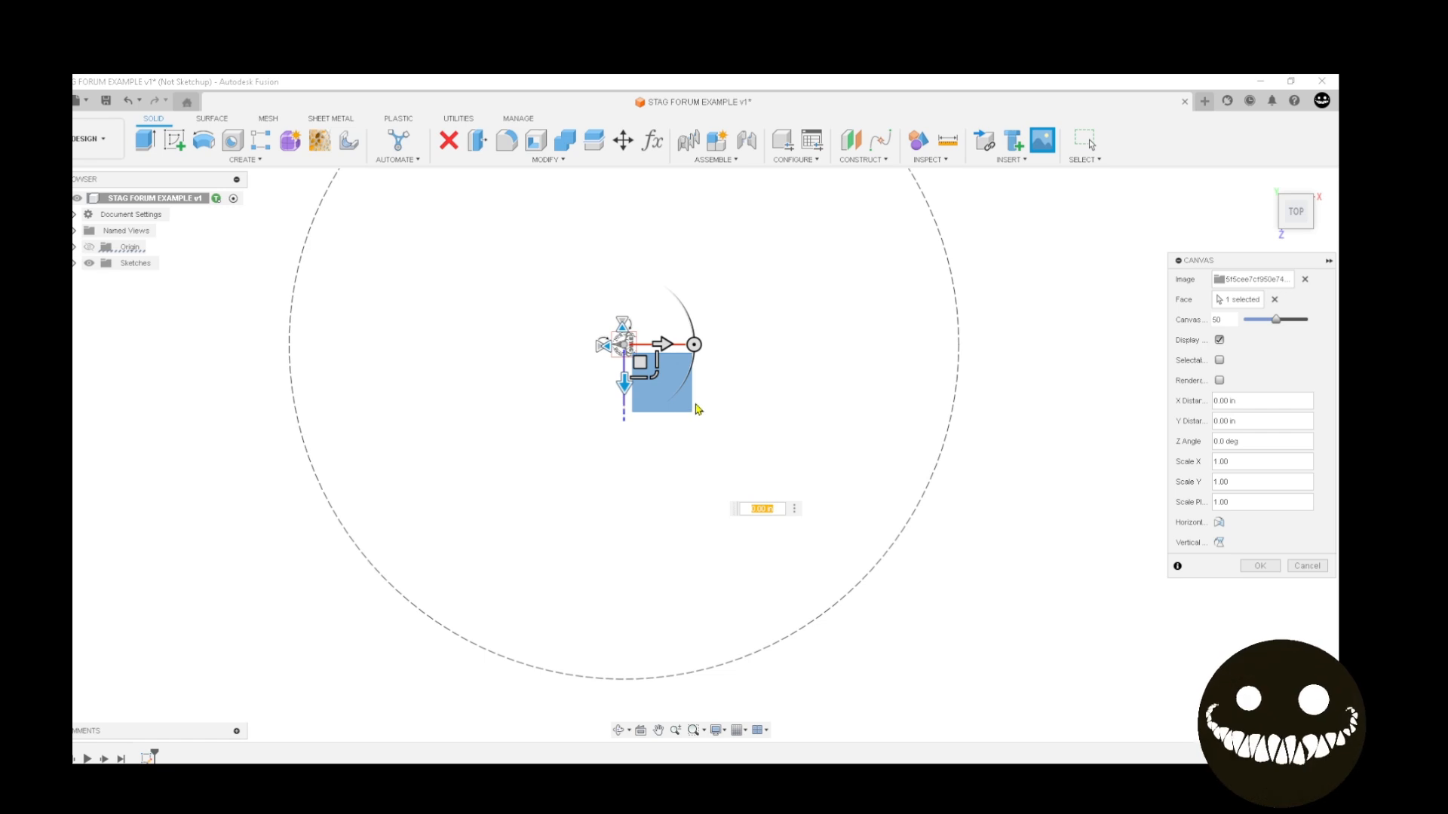
scroll(698, 408, "up", 1)
left_click_drag(649, 367, 688, 395)
scroll(687, 394, "down", 4)
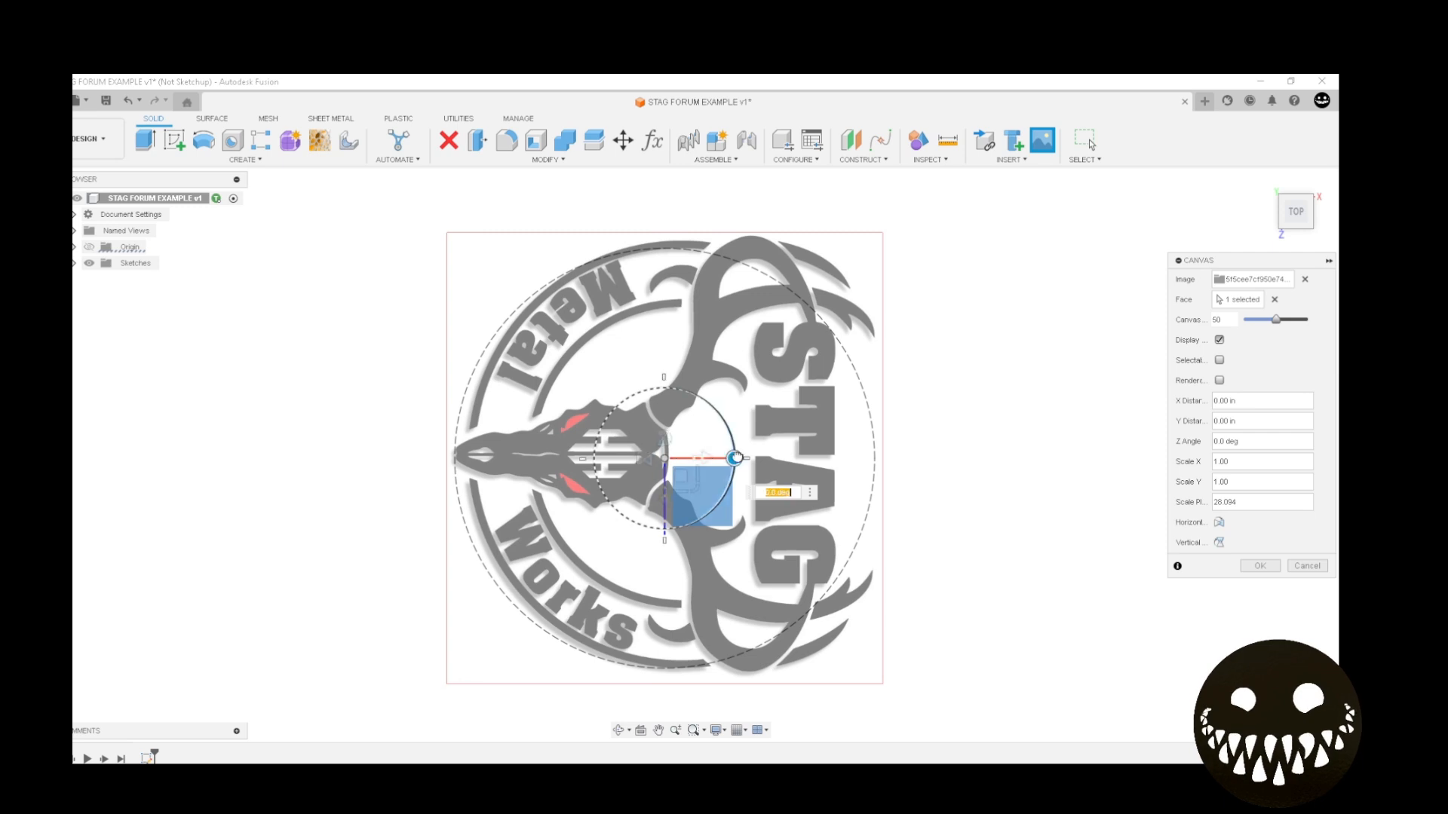
left_click_drag(735, 459, 664, 388)
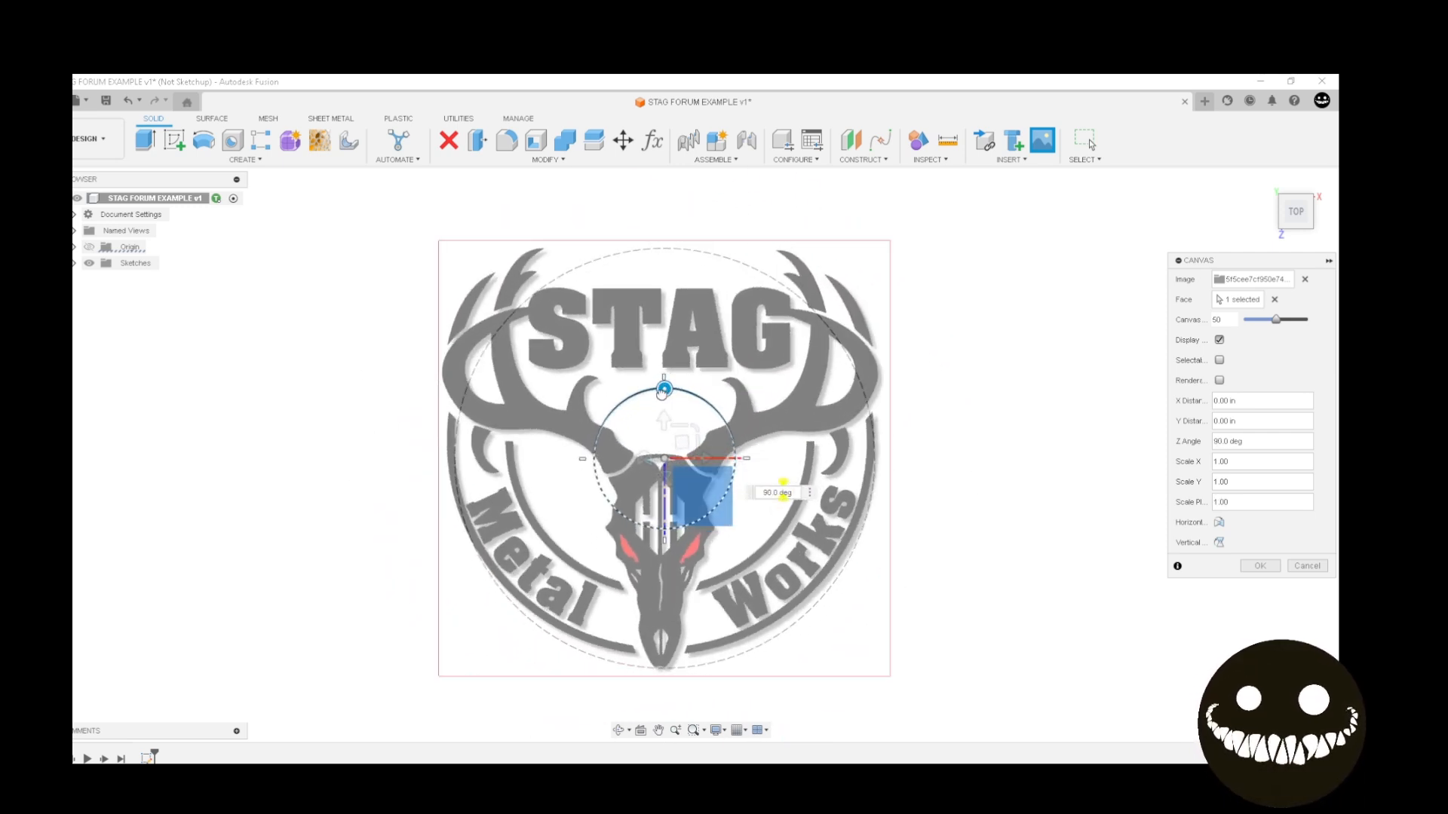
Shift the canvas about -0.26 in in Y and scale it by 1.035 towards the circle's size
mouse_move(682, 444)
left_mouse_down()
mouse_move(686, 457)
mouse_move(699, 444)
mouse_move(683, 460)
left_mouse_up()
scroll(683, 460, "up", 2)
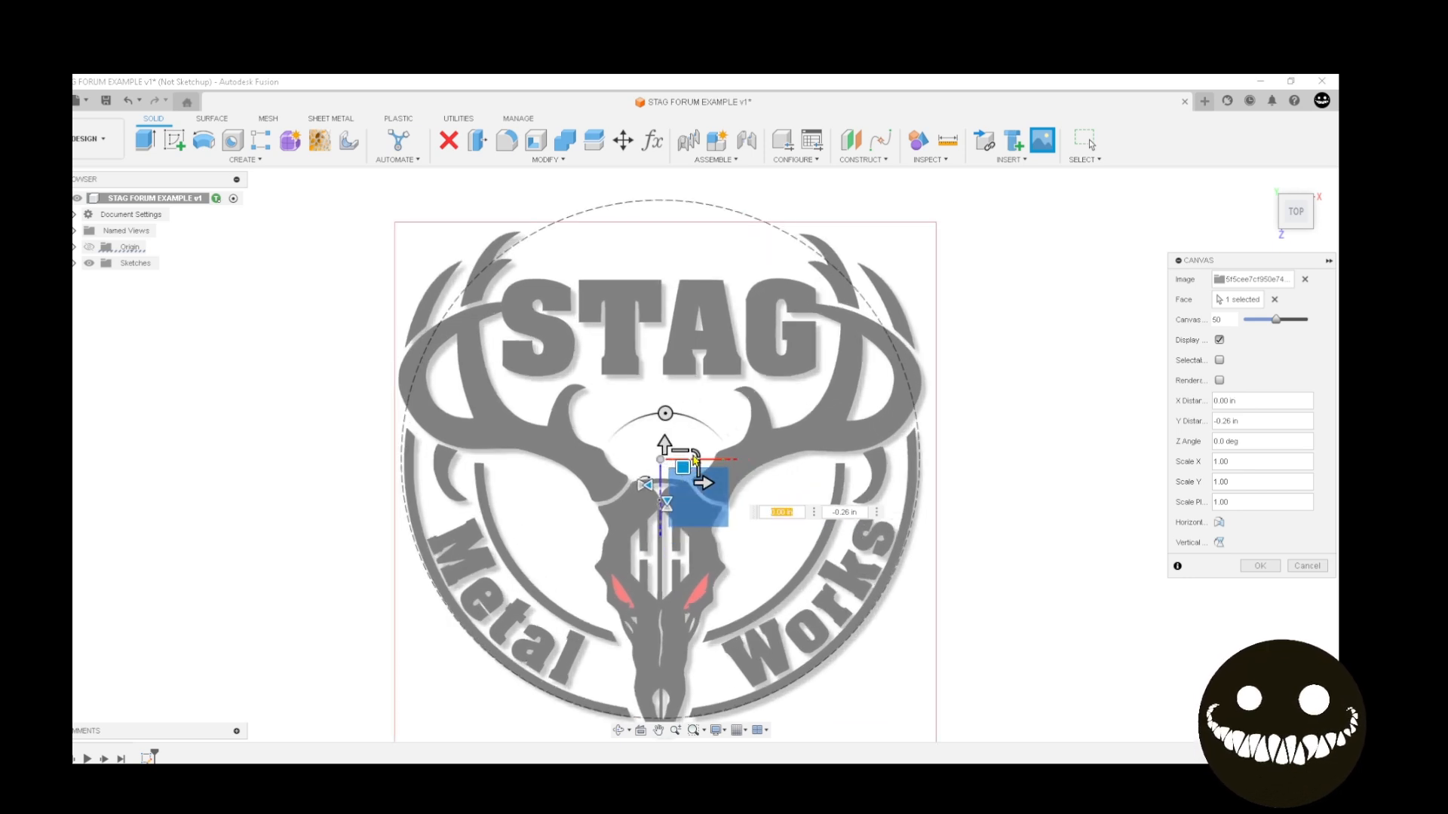
type("1.035")
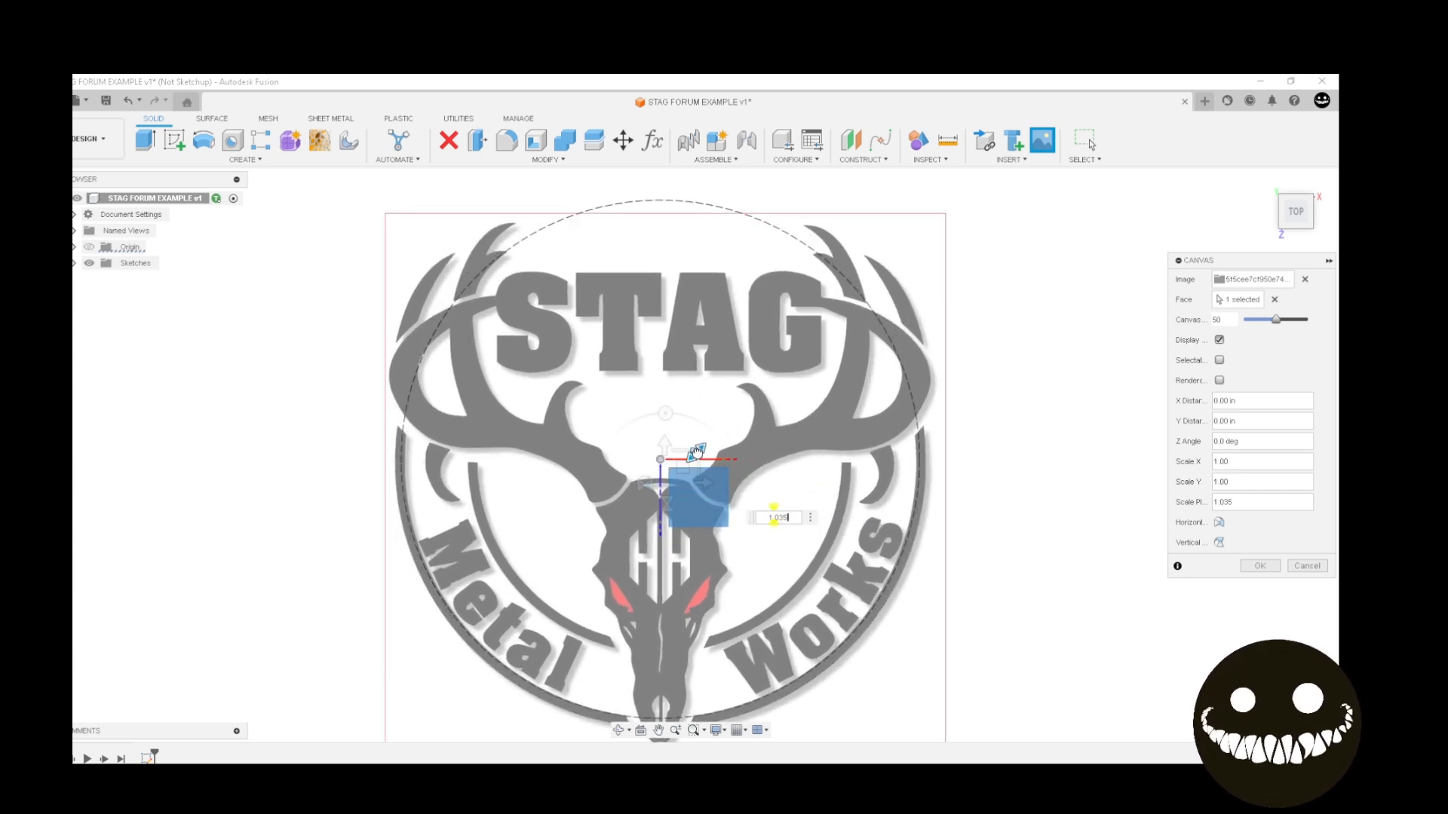
Fine-tune the canvas size against the construction circle with plane scales of 0.98 and 1.025
mouse_move(696, 452)
left_mouse_down()
mouse_move(682, 469)
mouse_move(686, 456)
left_mouse_up()
scroll(688, 453, "up", 2)
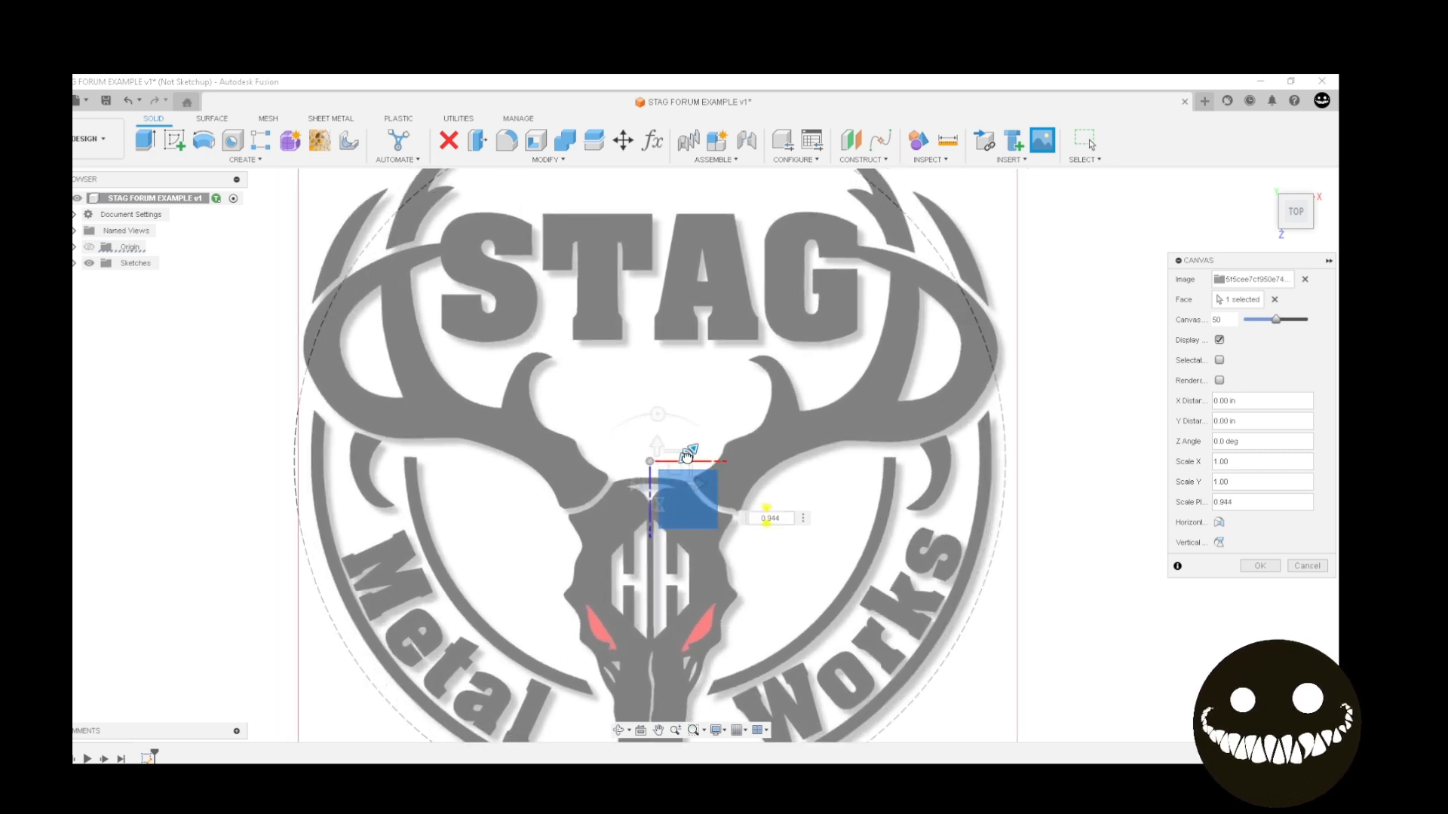
type("0.98")
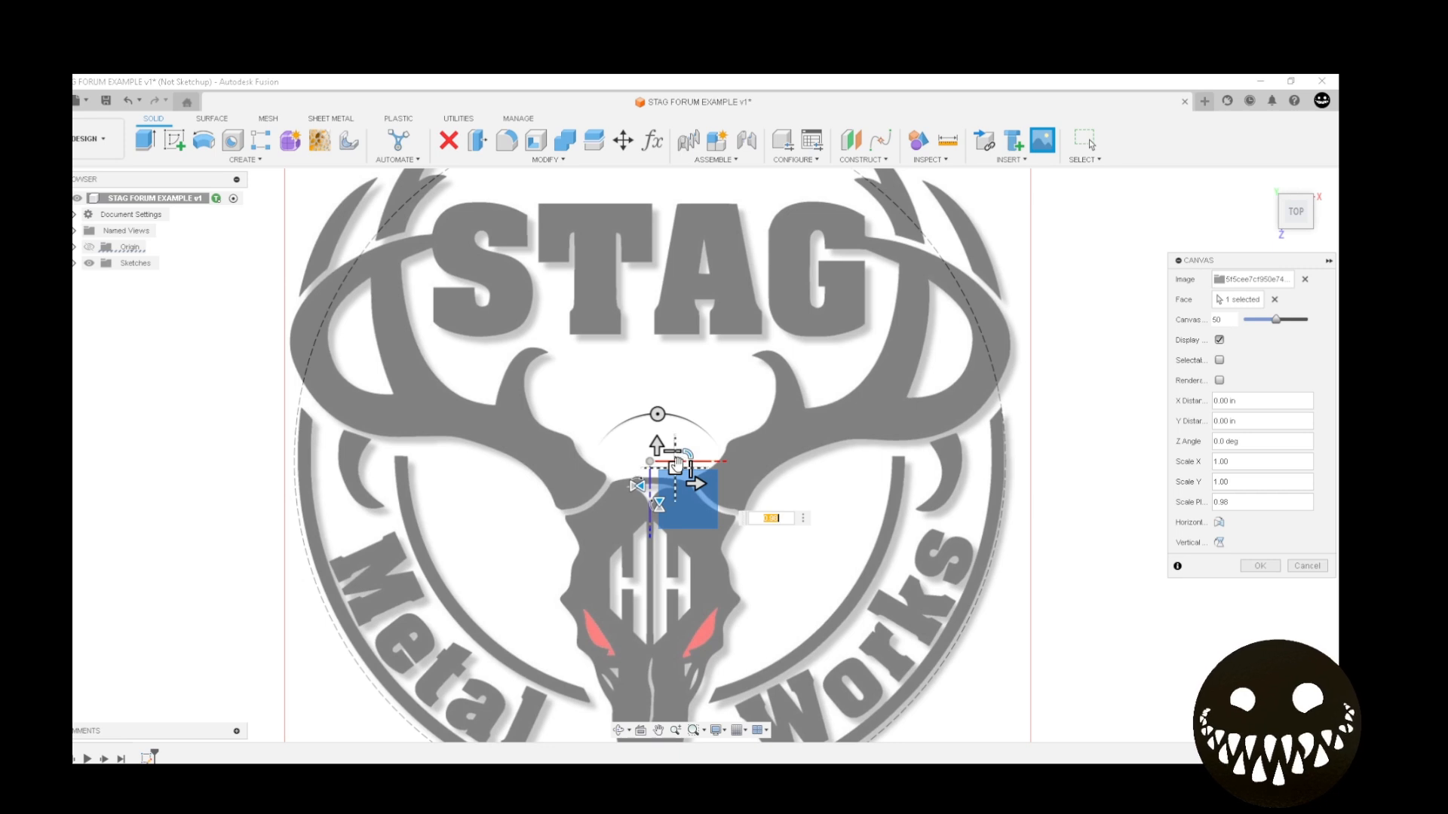
left_click_drag(679, 466, 690, 458)
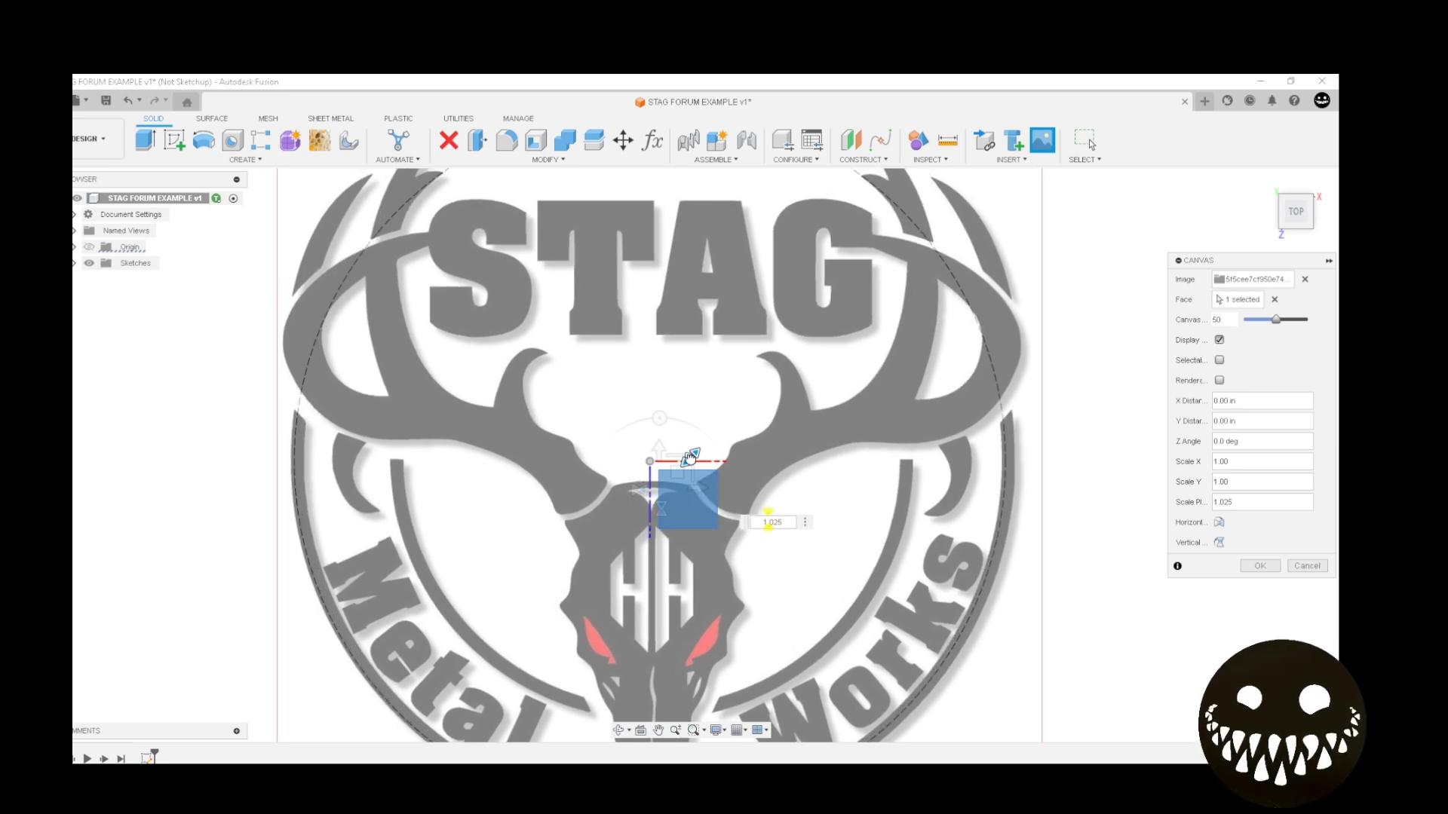
scroll(691, 458, "down", 2)
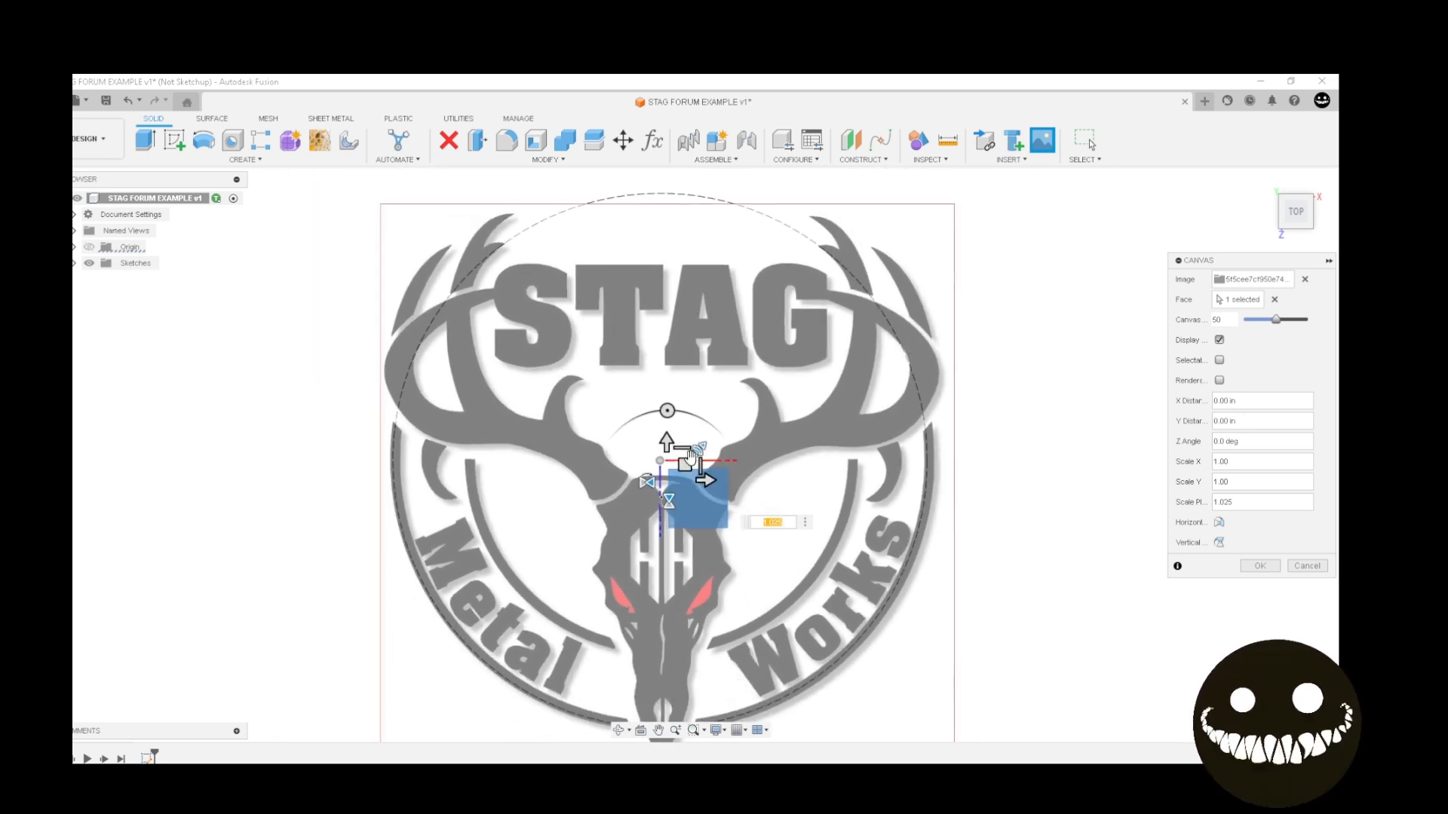
Nudge the canvas by about -0.069 in in X and -0.048 in in Y to centre the logo, and accept the canvas
scroll(690, 461, "up", 5)
scroll(676, 484, "down", 5)
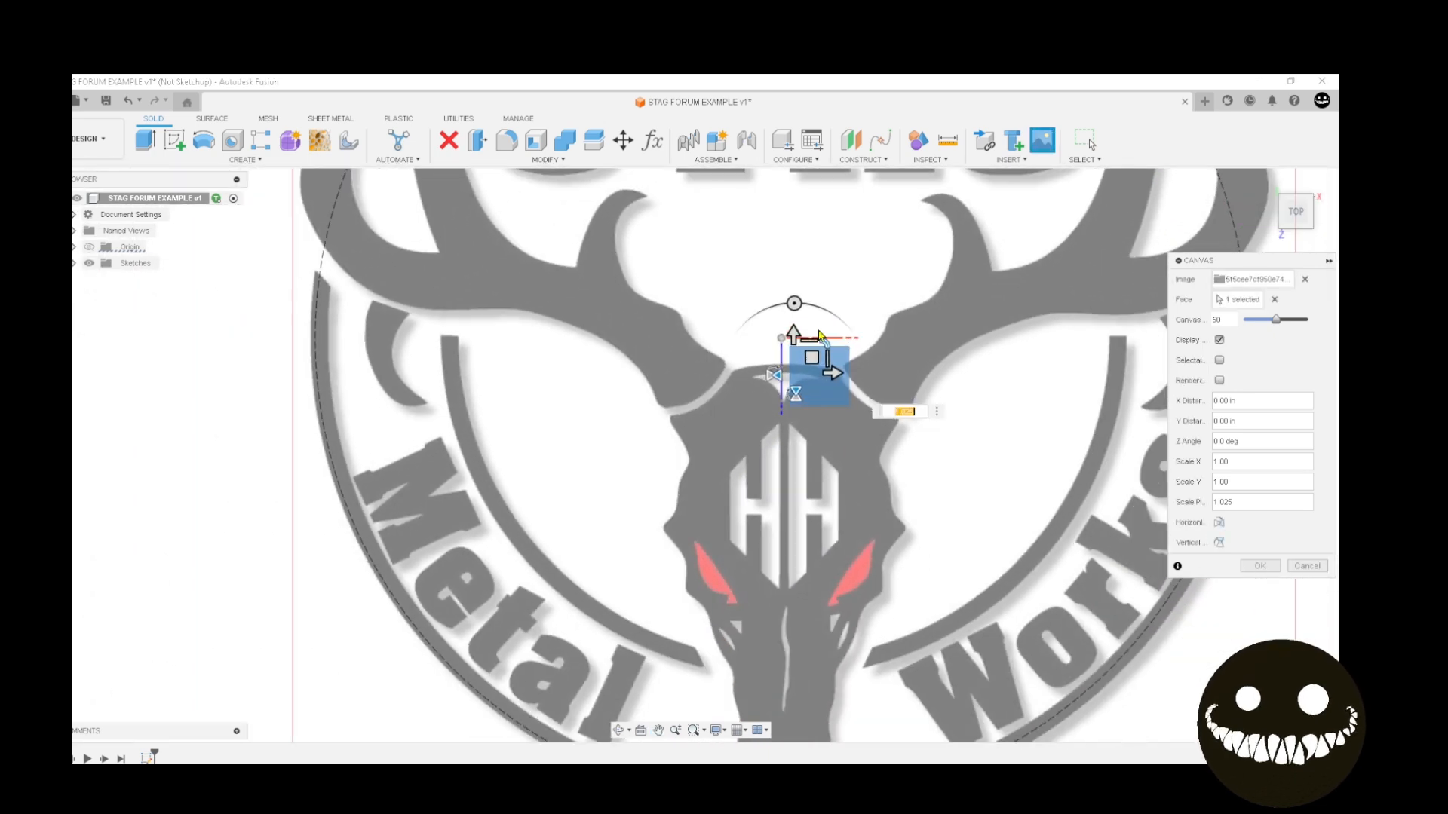
middle_click_drag(905, 404, 823, 409)
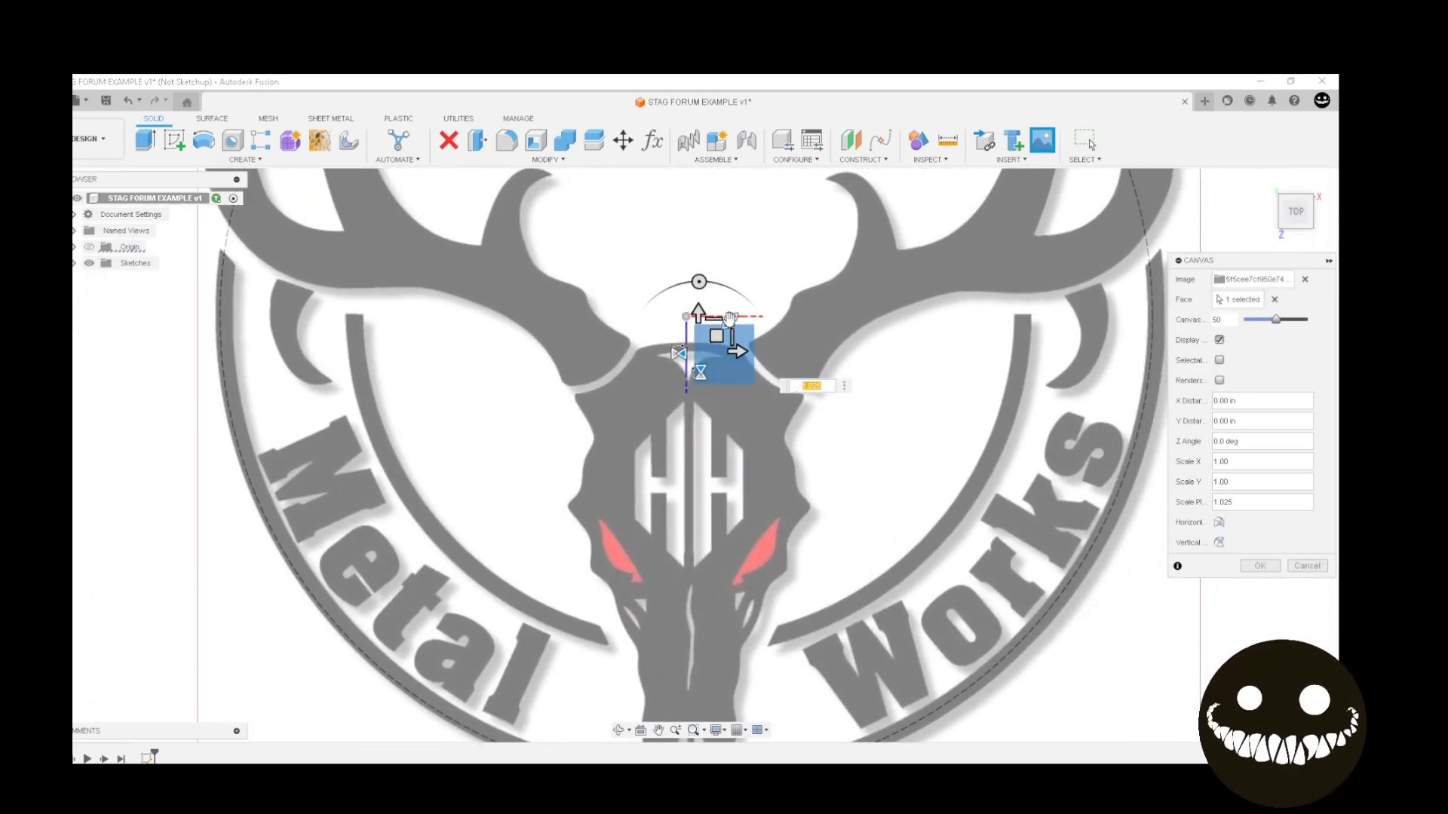
left_click_drag(730, 330, 722, 334)
scroll(718, 337, "down", 2)
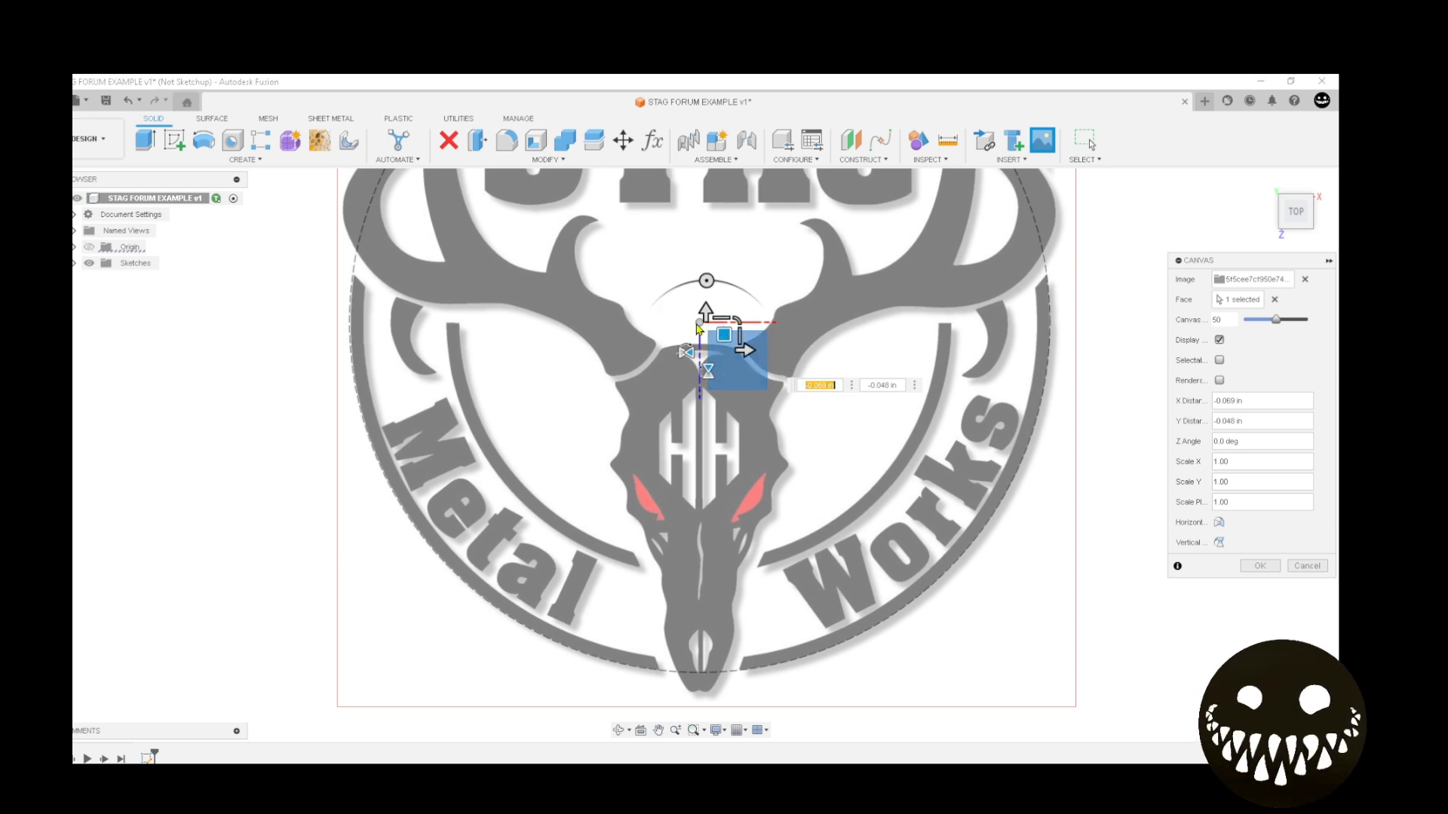
scroll(946, 421, "down", 3)
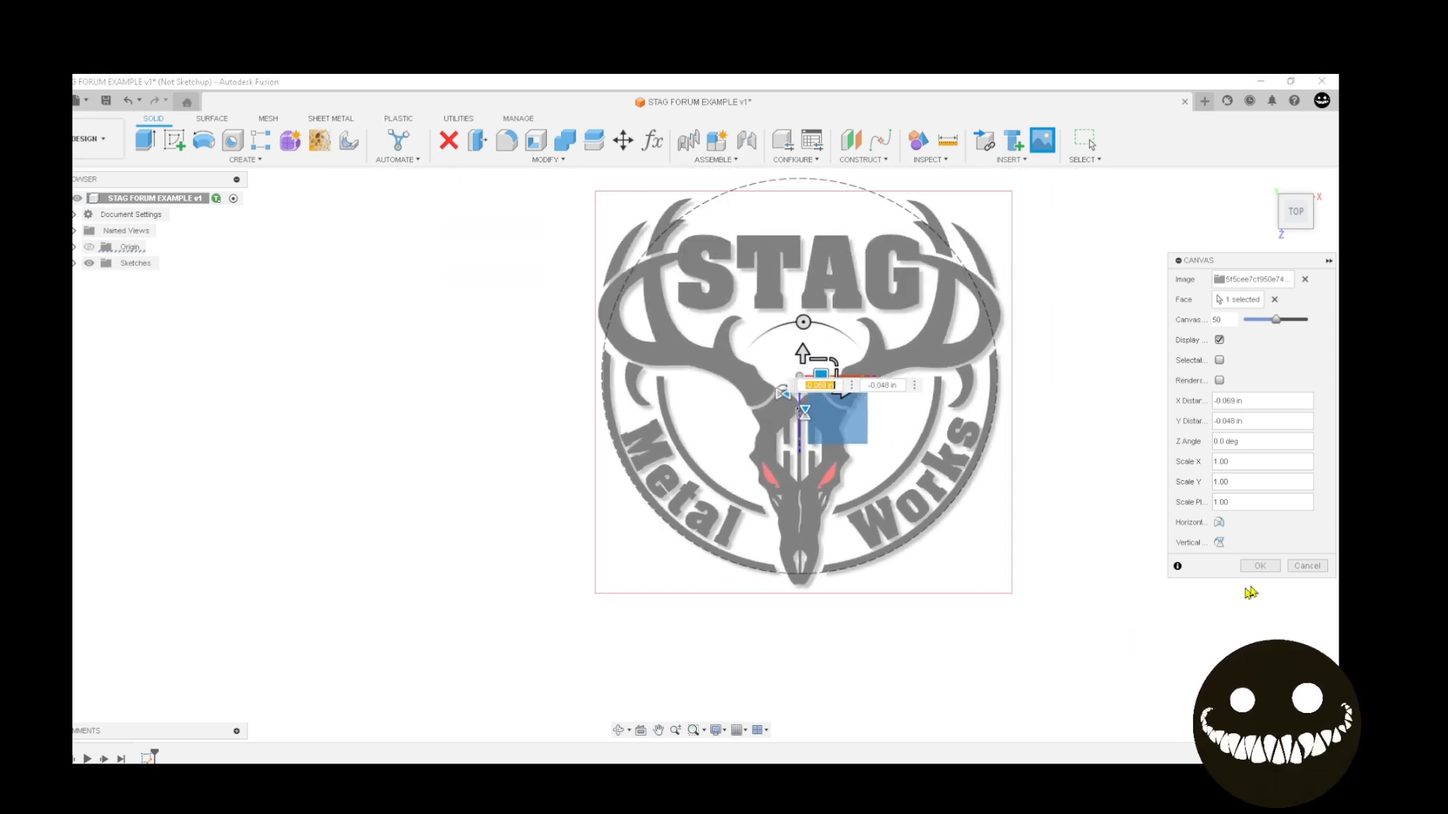
left_click(1260, 566)
middle_click_drag(963, 507, 641, 598)
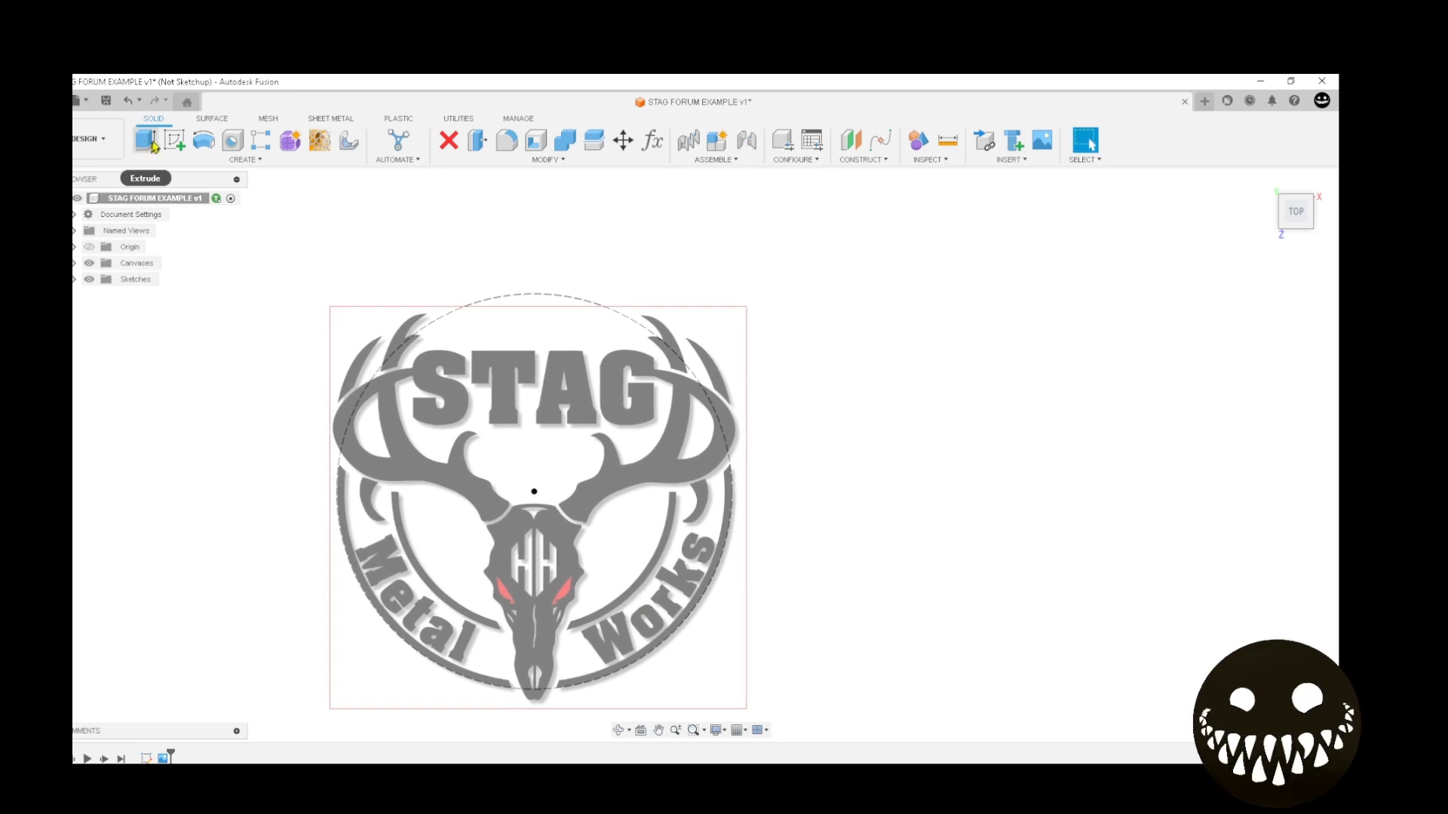
Start a new sketch on the horizontal origin plane beneath the logo canvas
left_click(175, 141)
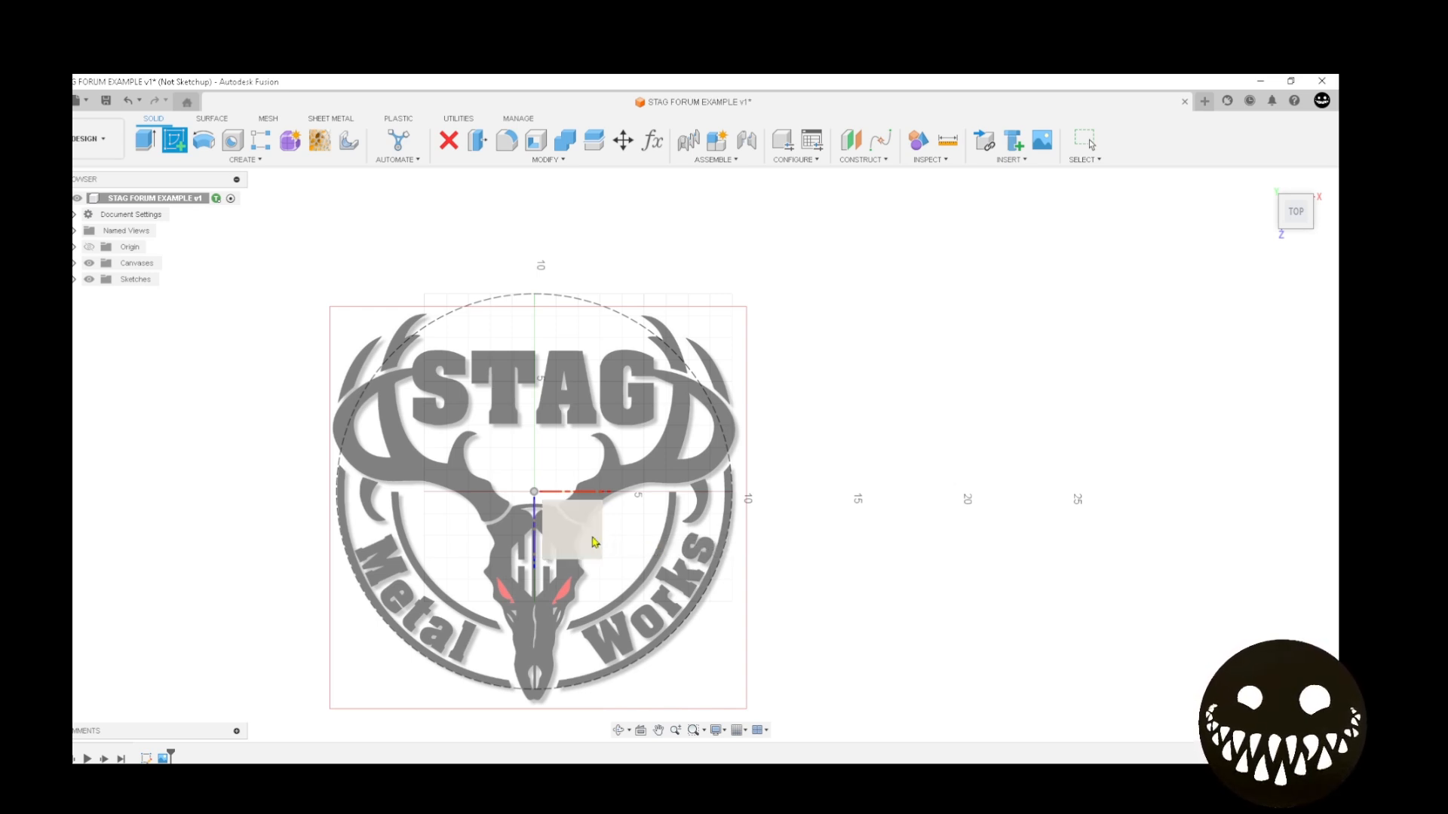
left_click(596, 544)
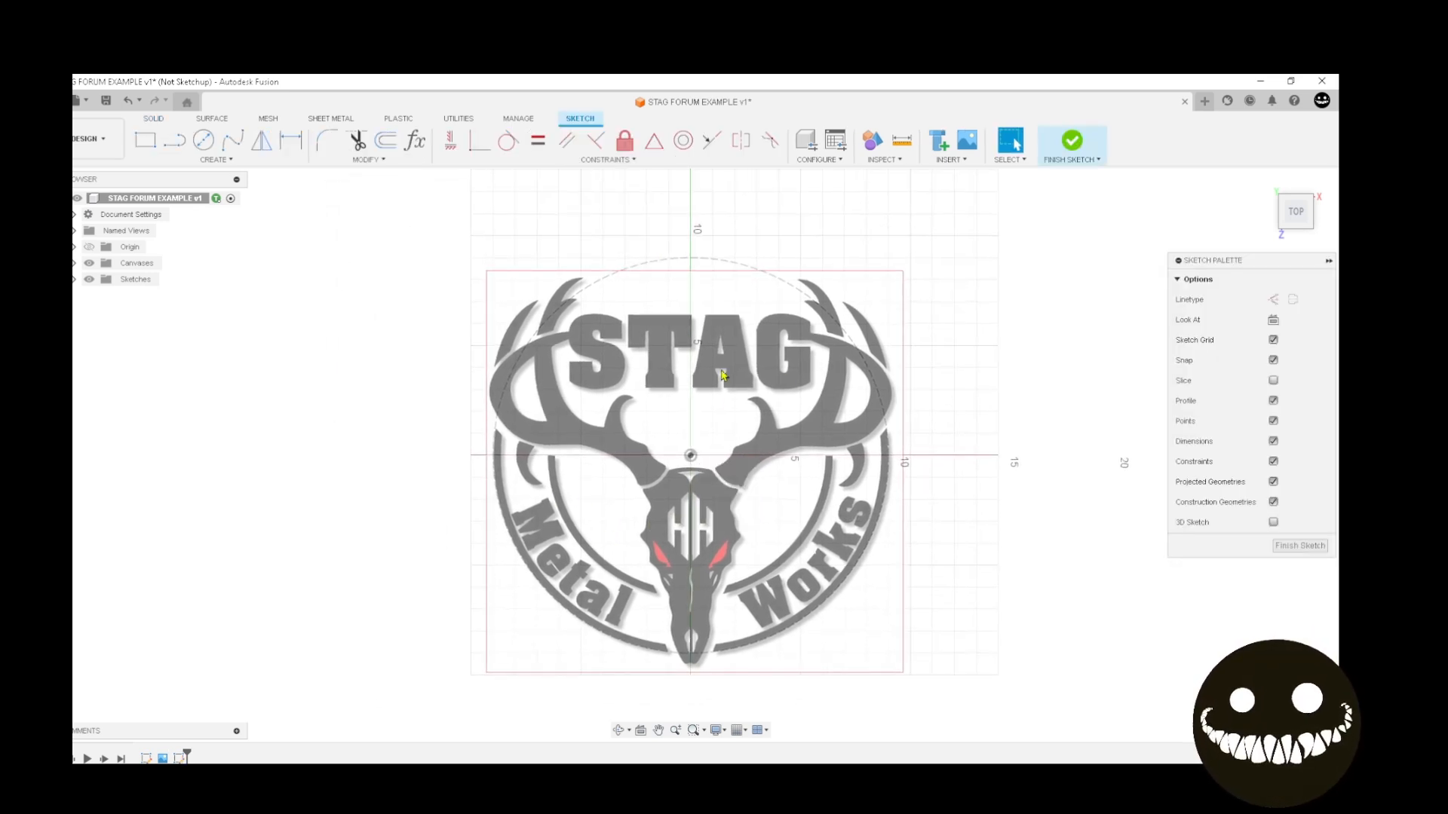
left_click(952, 159)
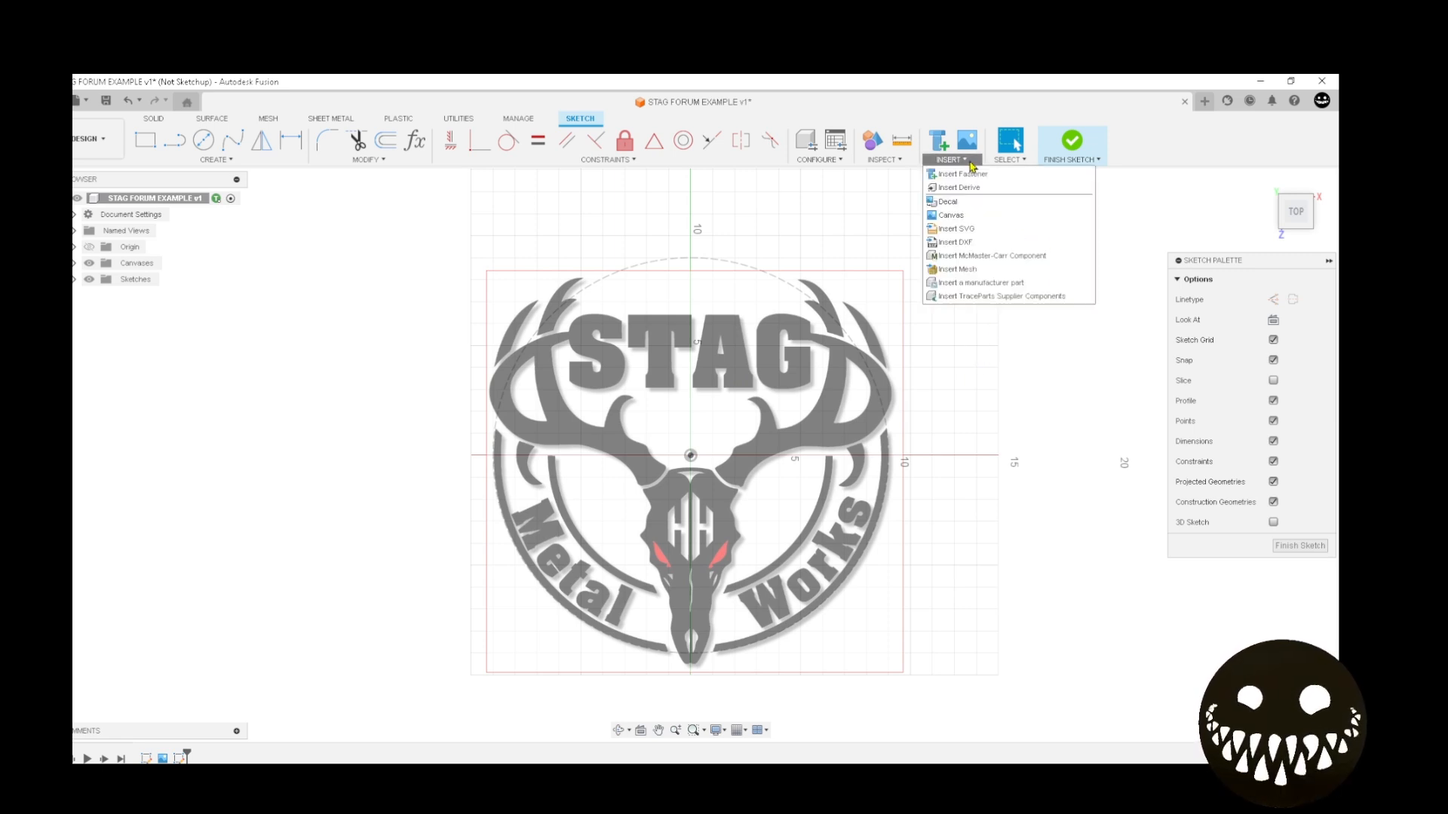
left_click(975, 233)
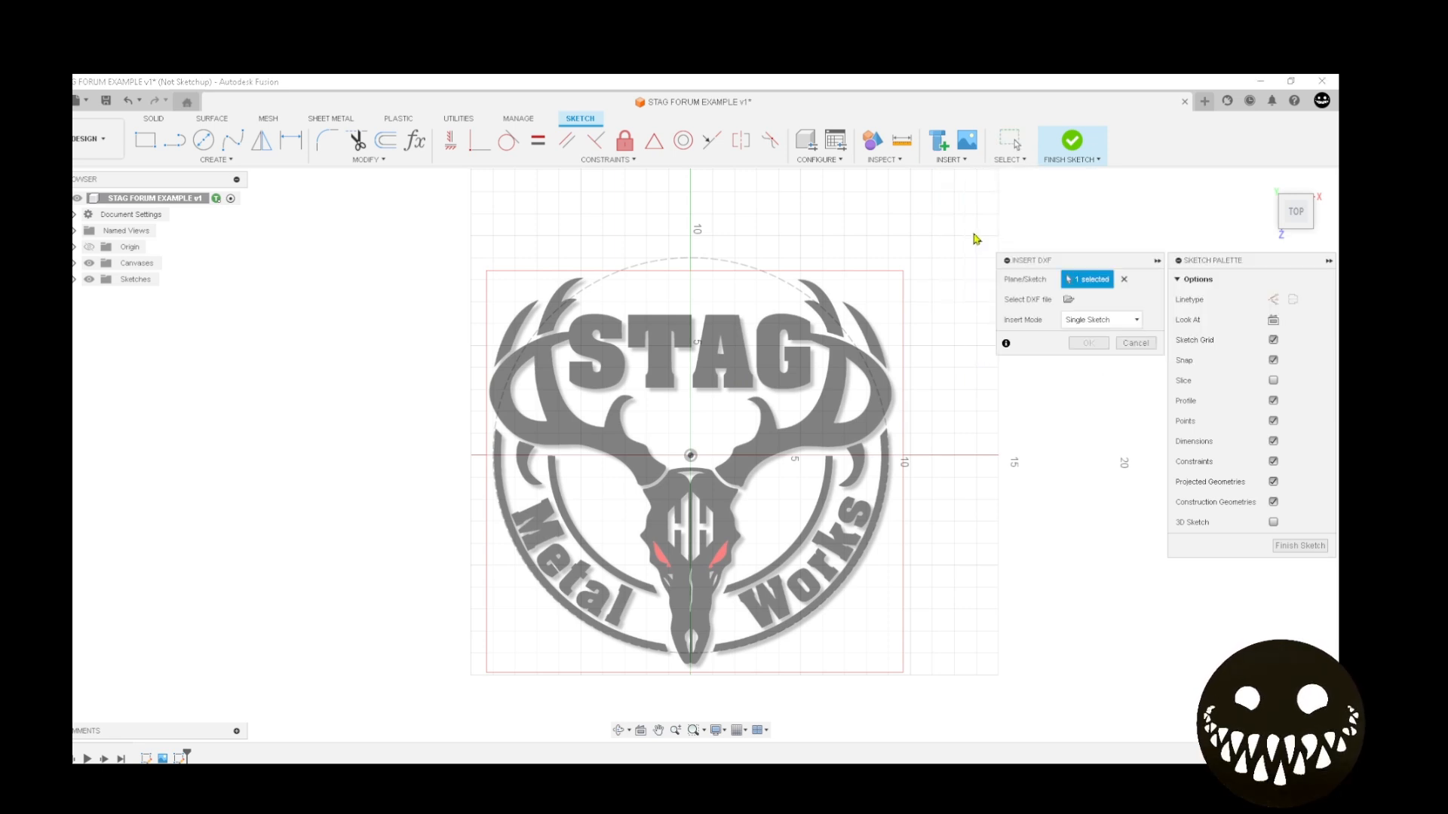
left_click(1117, 344)
Insert image2vector.svg from the computer's Downloads folder into the sketch
left_click(972, 160)
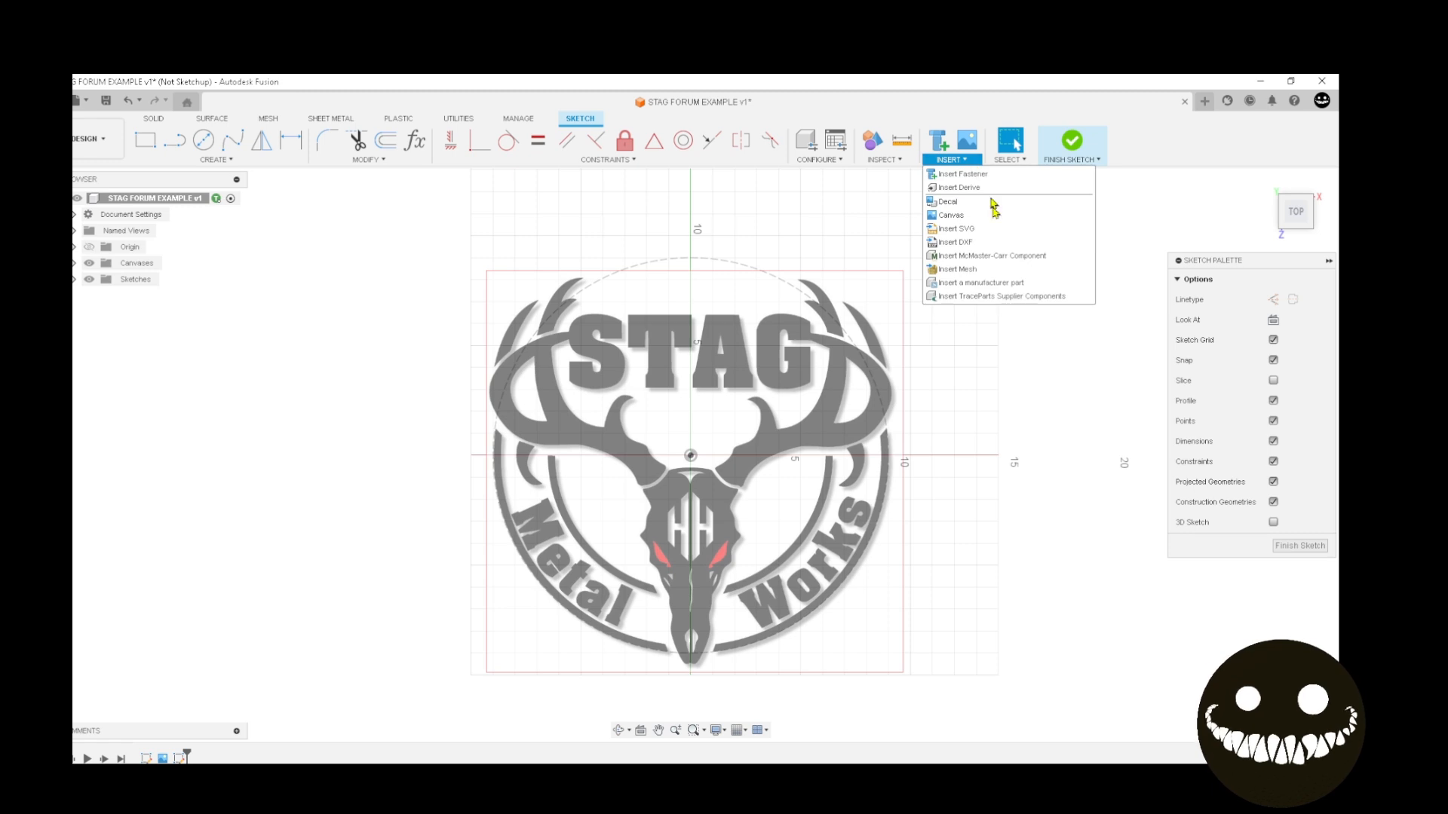
left_click(985, 242)
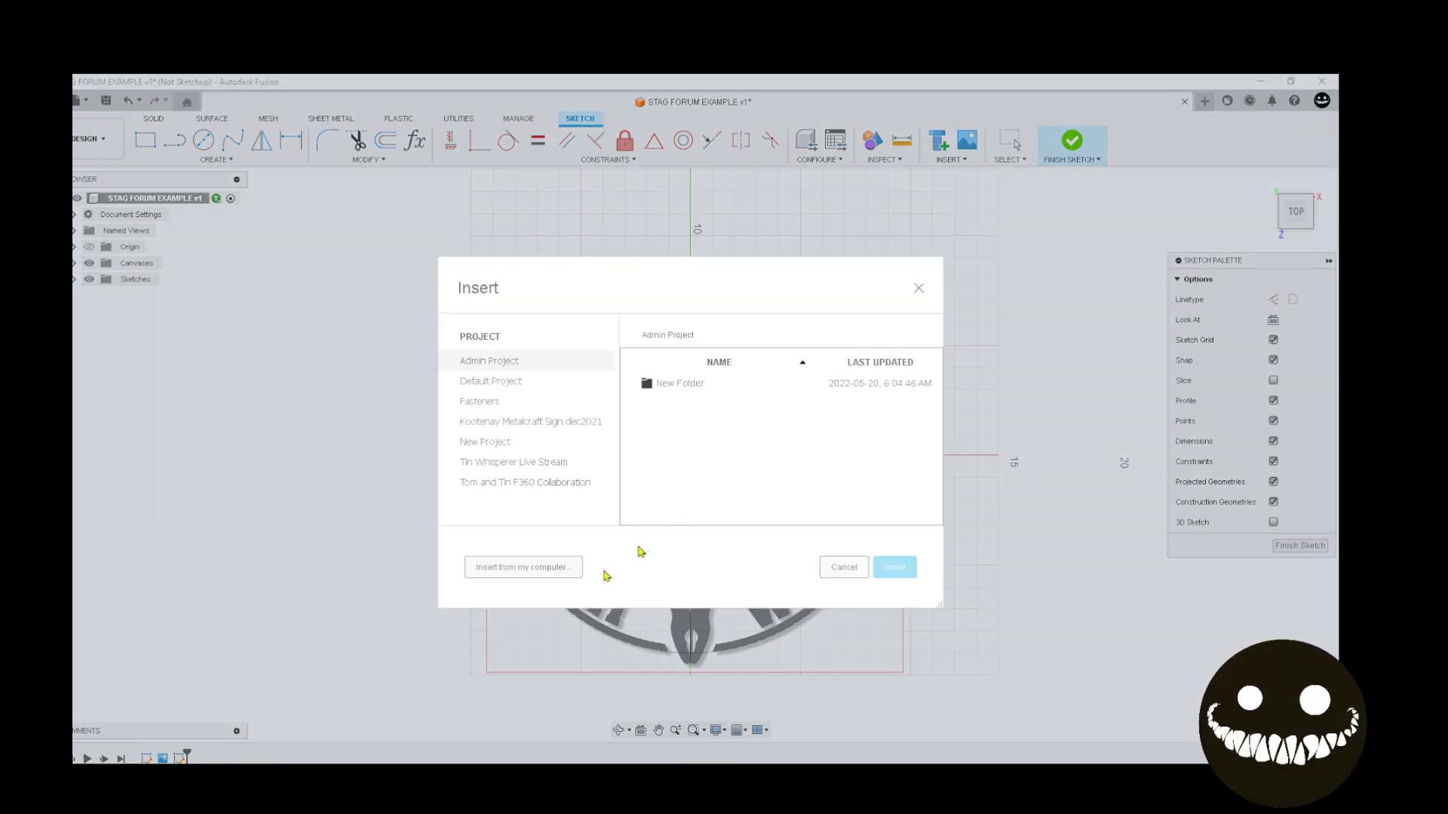
left_click(532, 571)
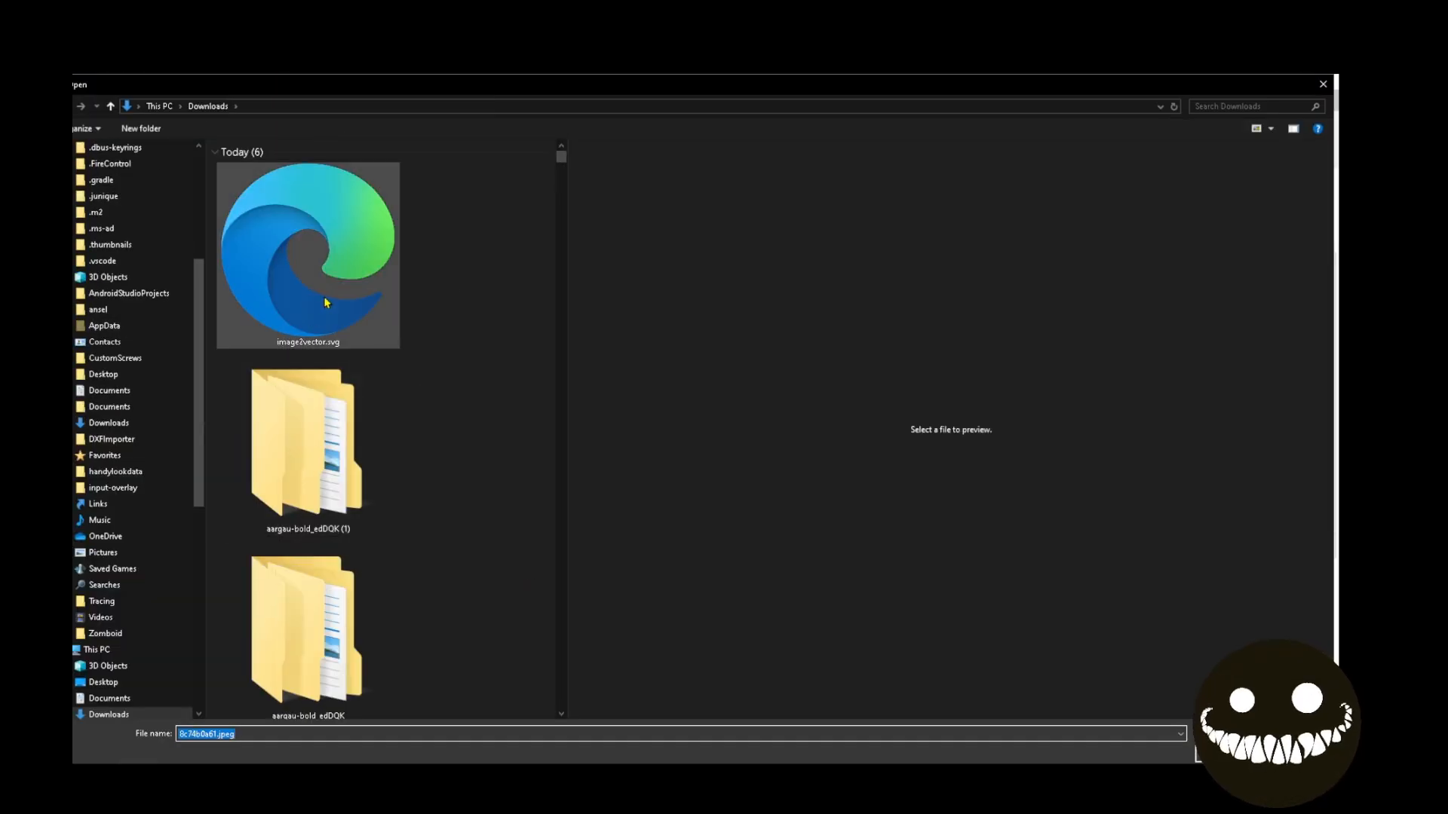
left_click(322, 306)
key("Return")
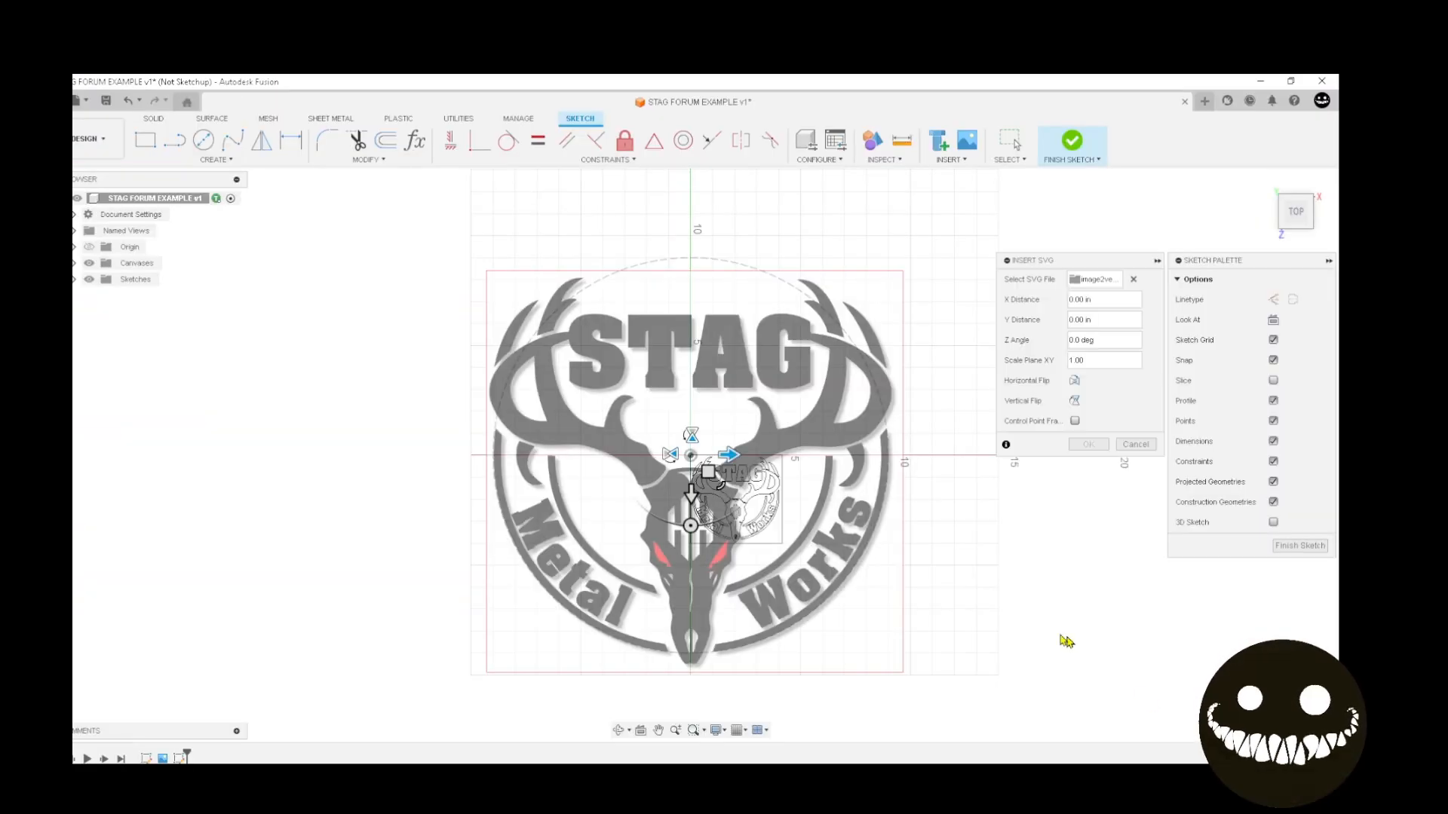
Move the inserted SVG outline onto the logo canvas so its outer frame and lettering line up with the image
scroll(782, 564, "up", 2)
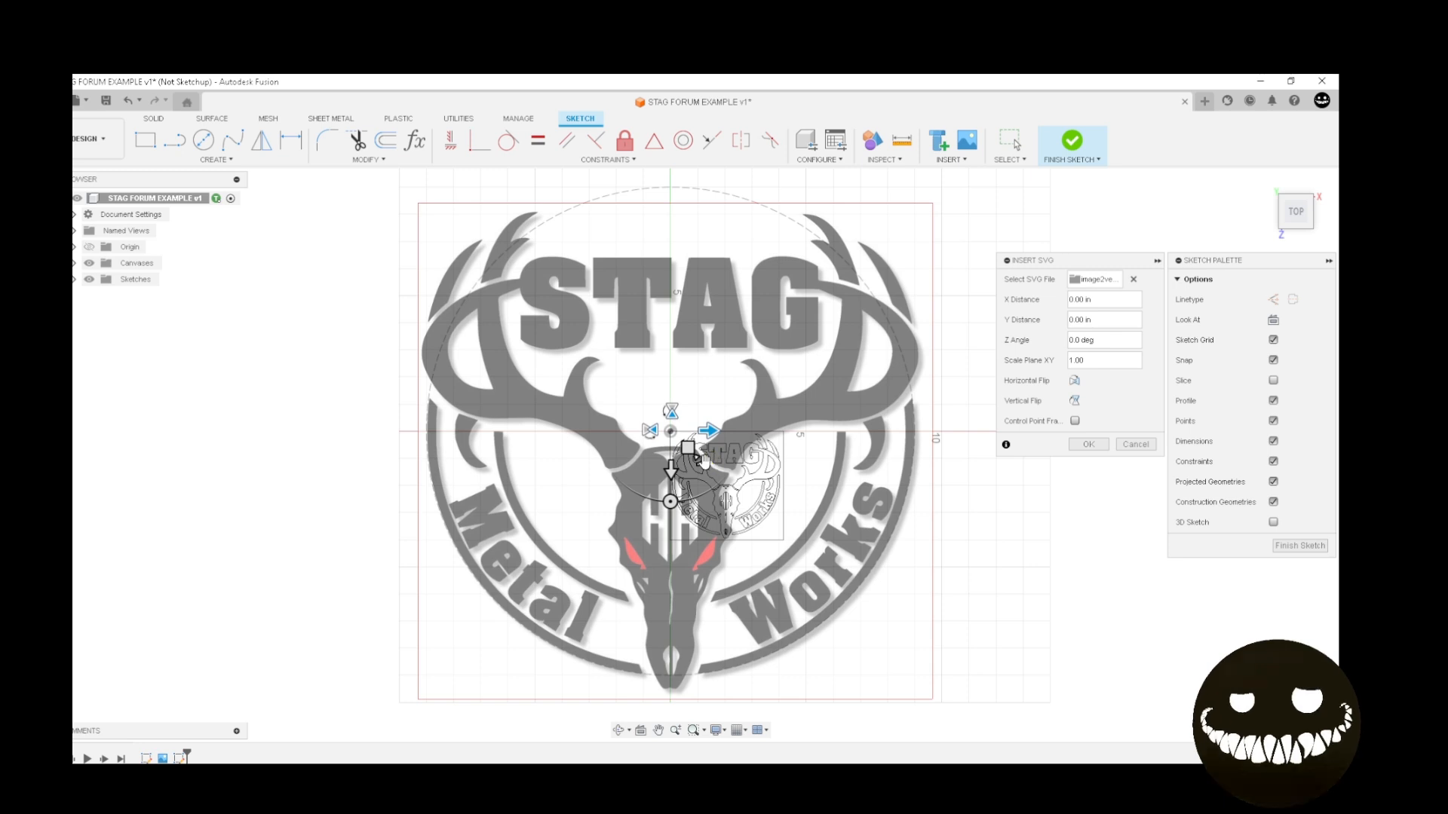
left_click_drag(702, 460, 440, 229)
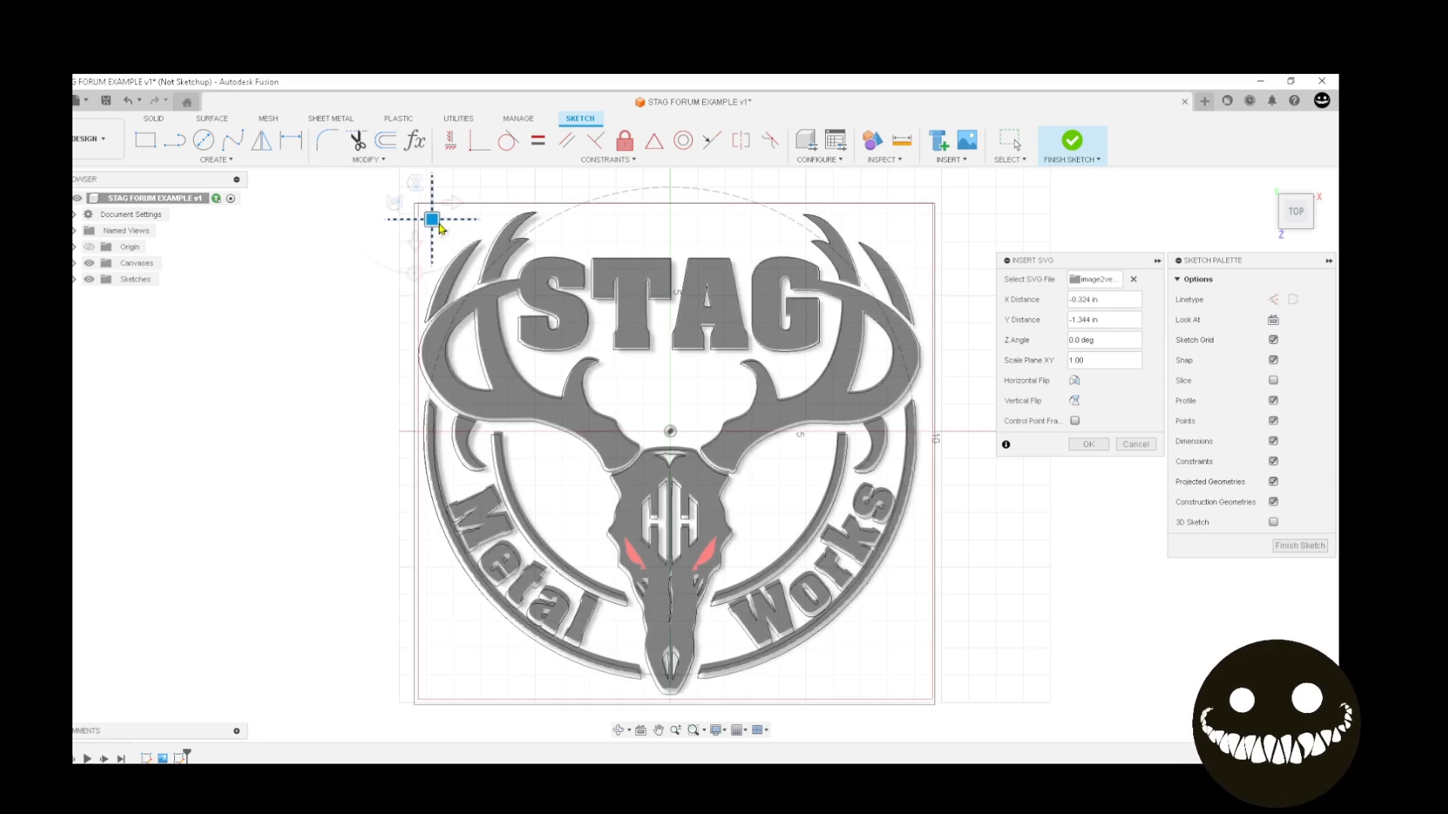
scroll(407, 214, "up", 5)
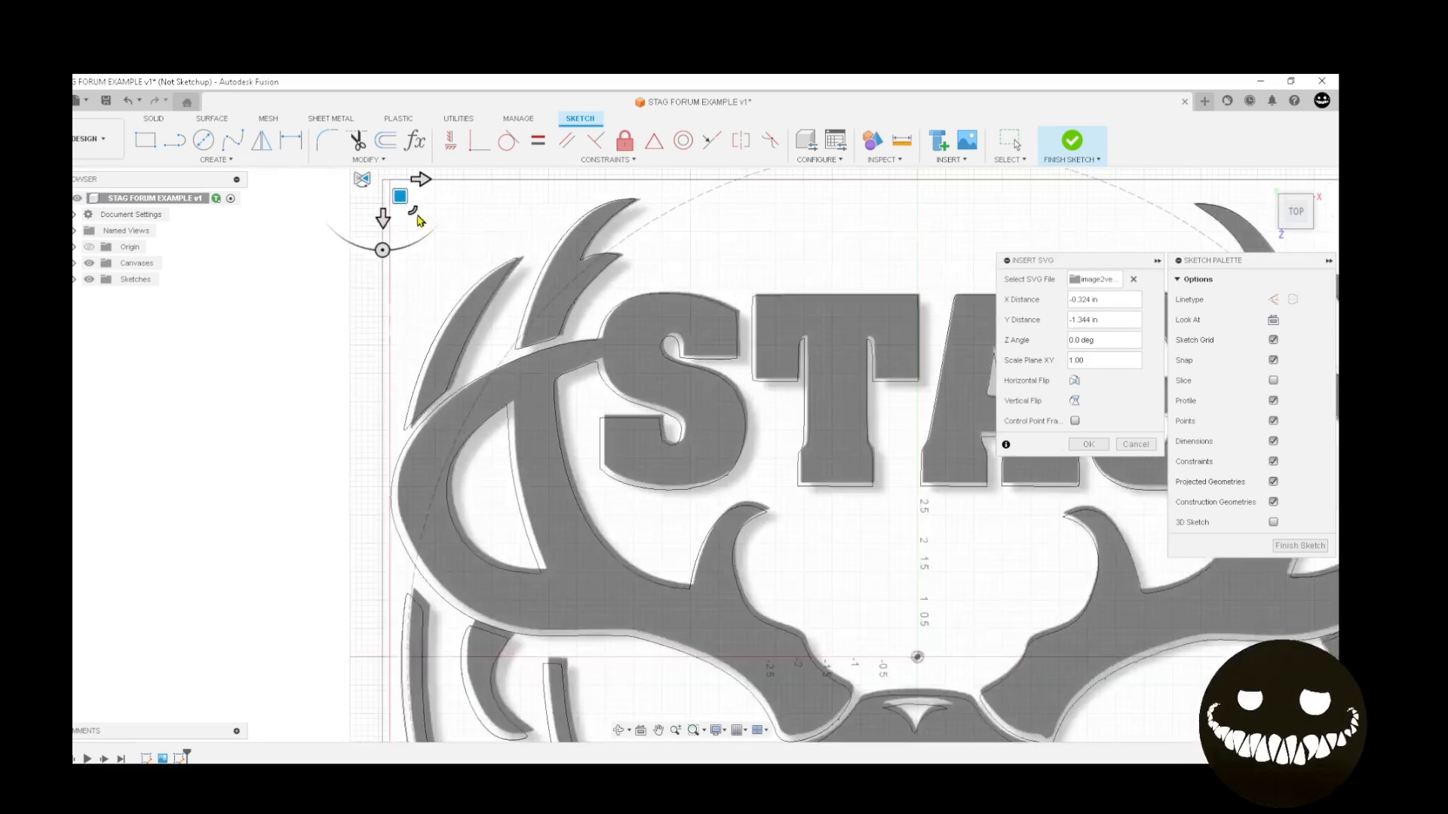
mouse_move(405, 203)
left_mouse_down()
mouse_move(398, 190)
mouse_move(408, 197)
left_mouse_up()
scroll(660, 349, "down", 2)
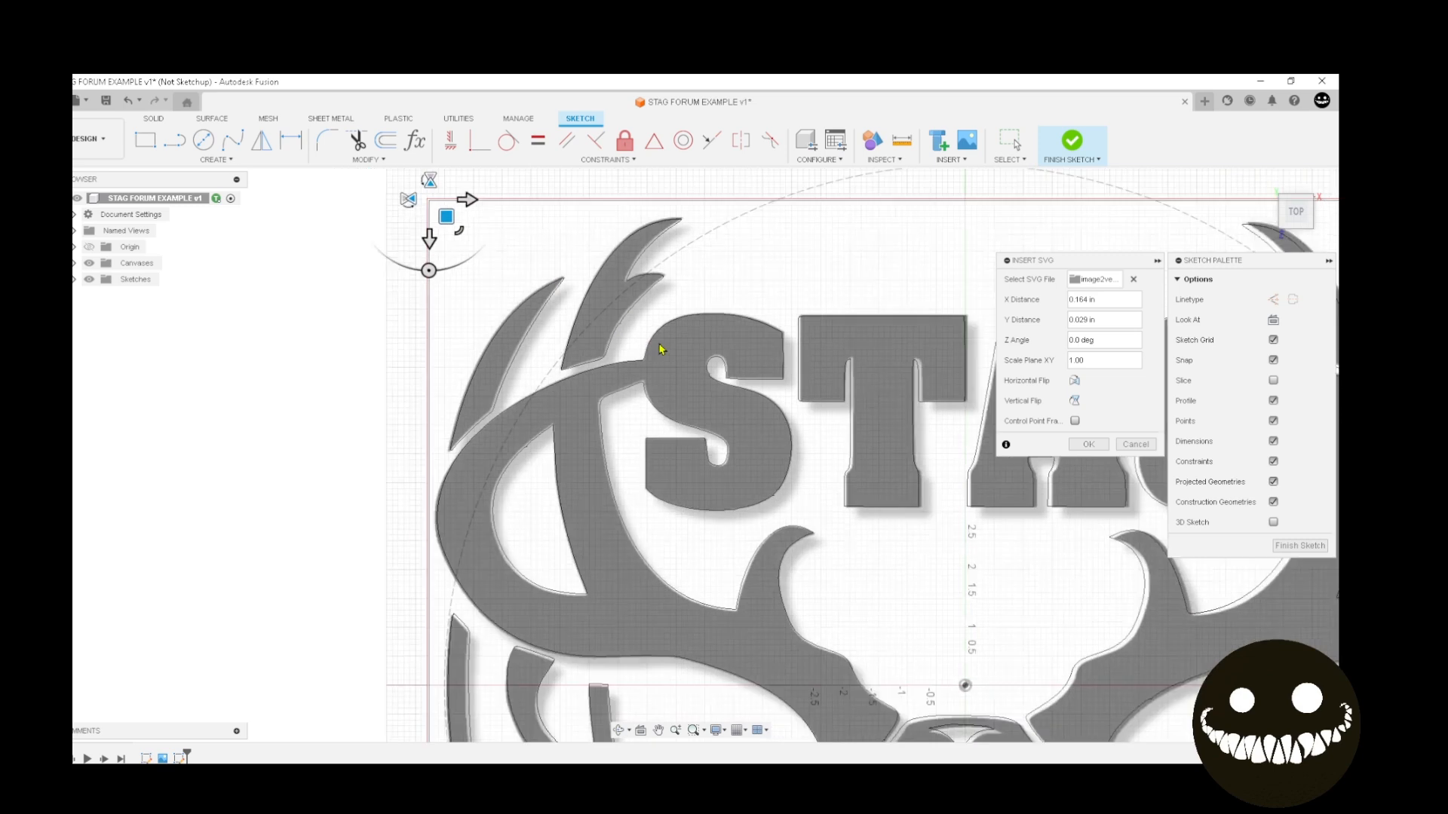
Fine-tune the SVG's position against the logo canvas to 0.042 in in X and 0.00 in in Y, and accept the insertion
scroll(660, 349, "down", 5)
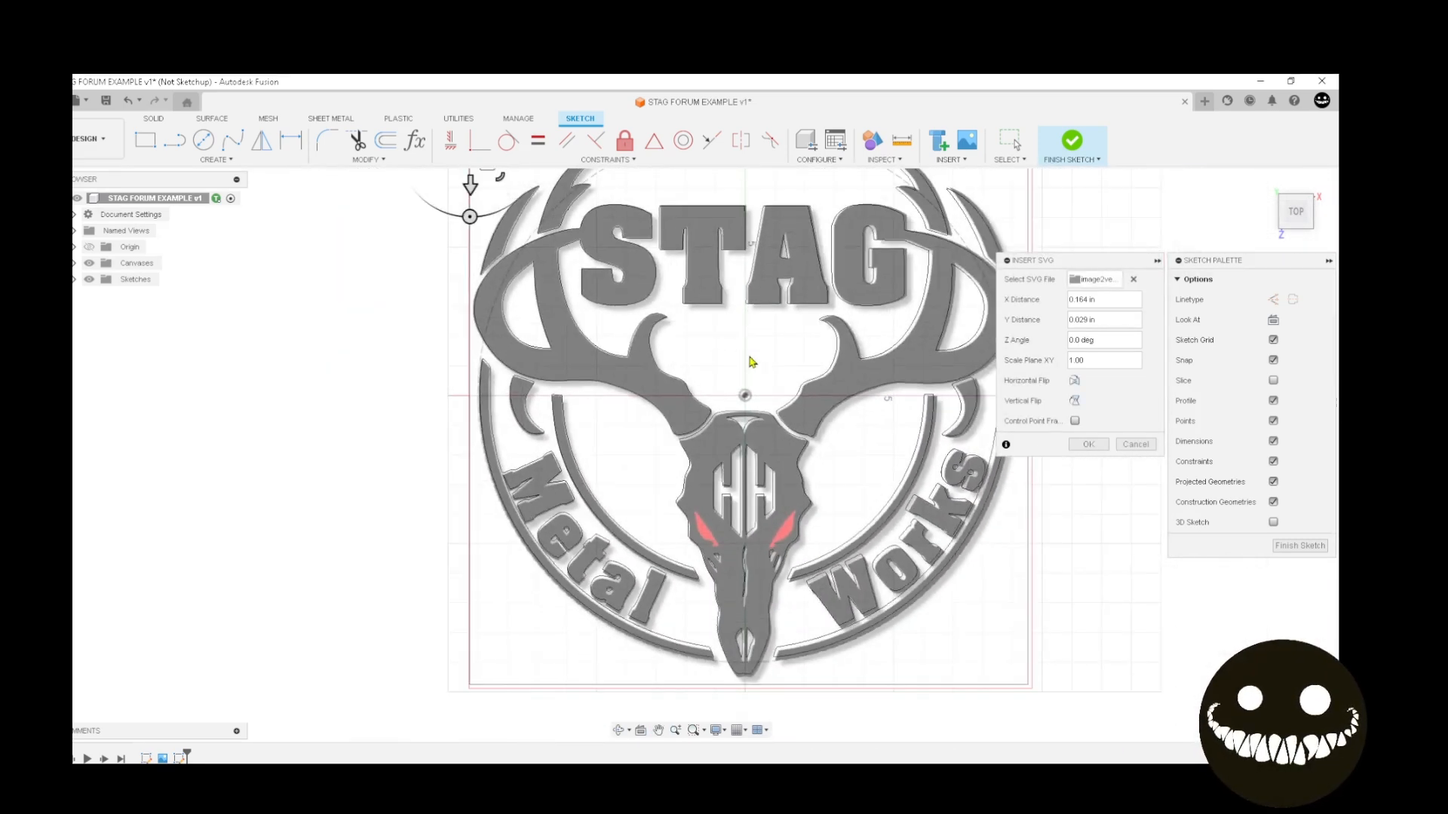
middle_click_drag(692, 371, 684, 399)
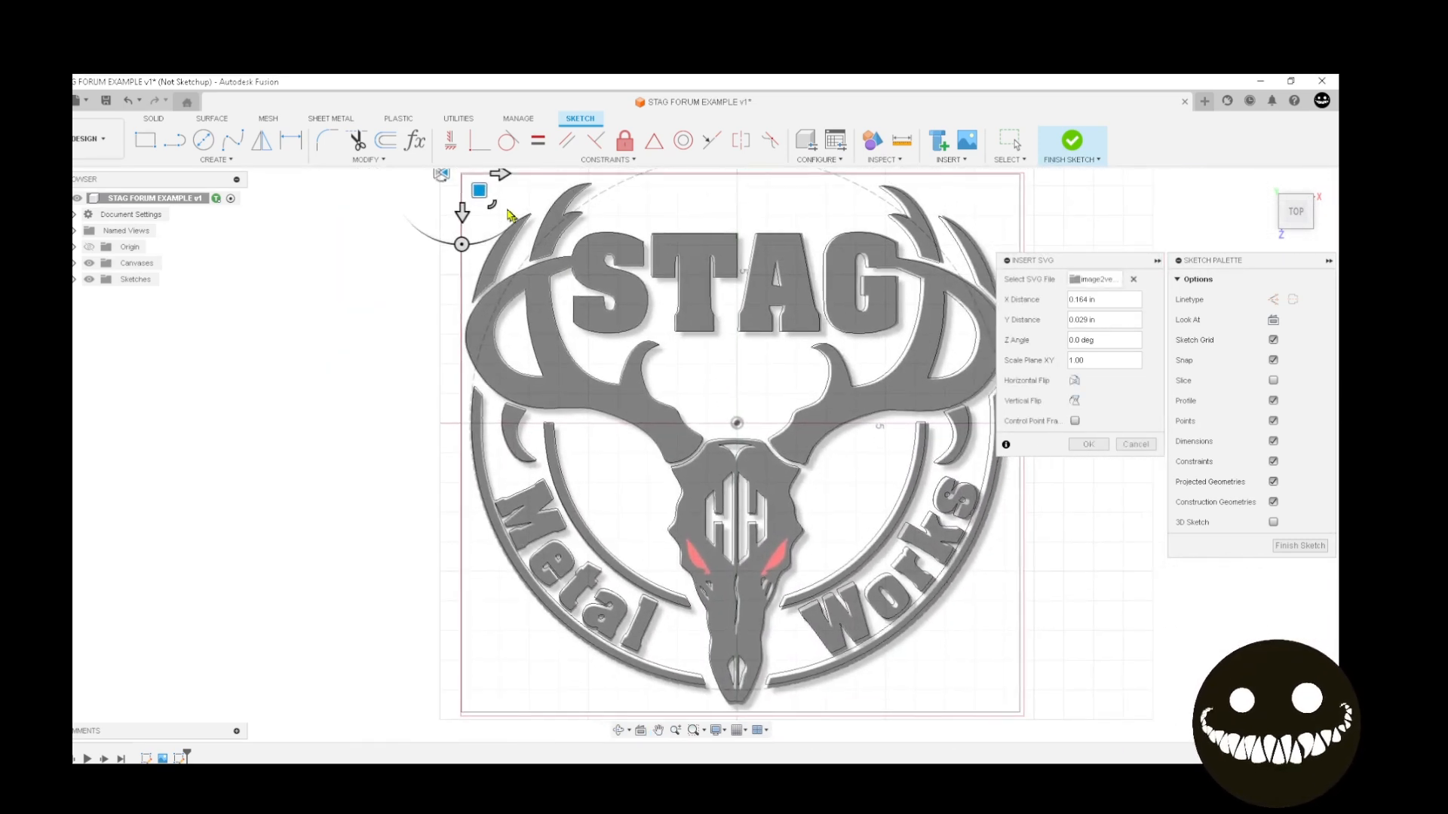
left_click_drag(480, 190, 489, 202)
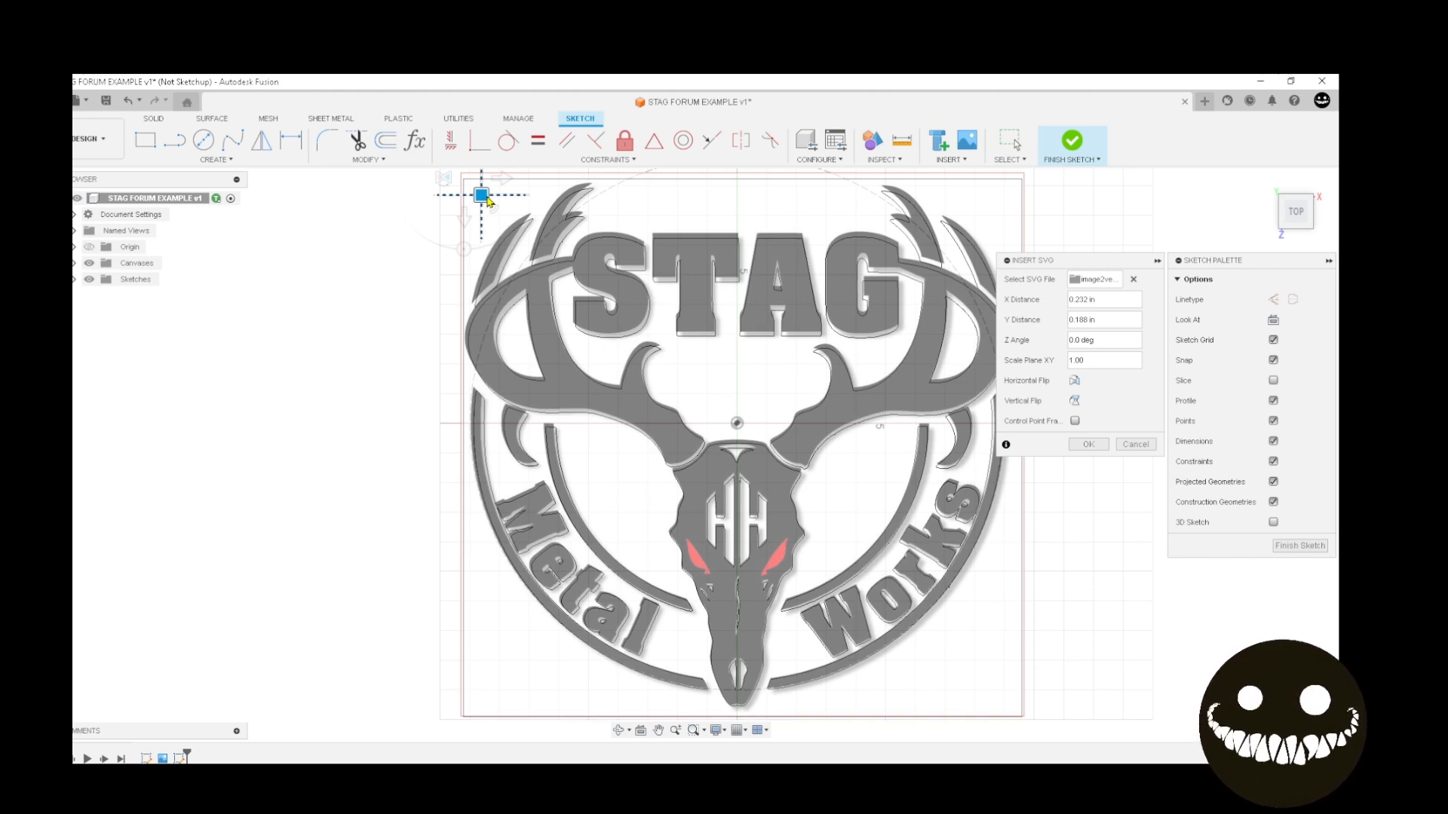
left_click_drag(487, 201, 487, 195)
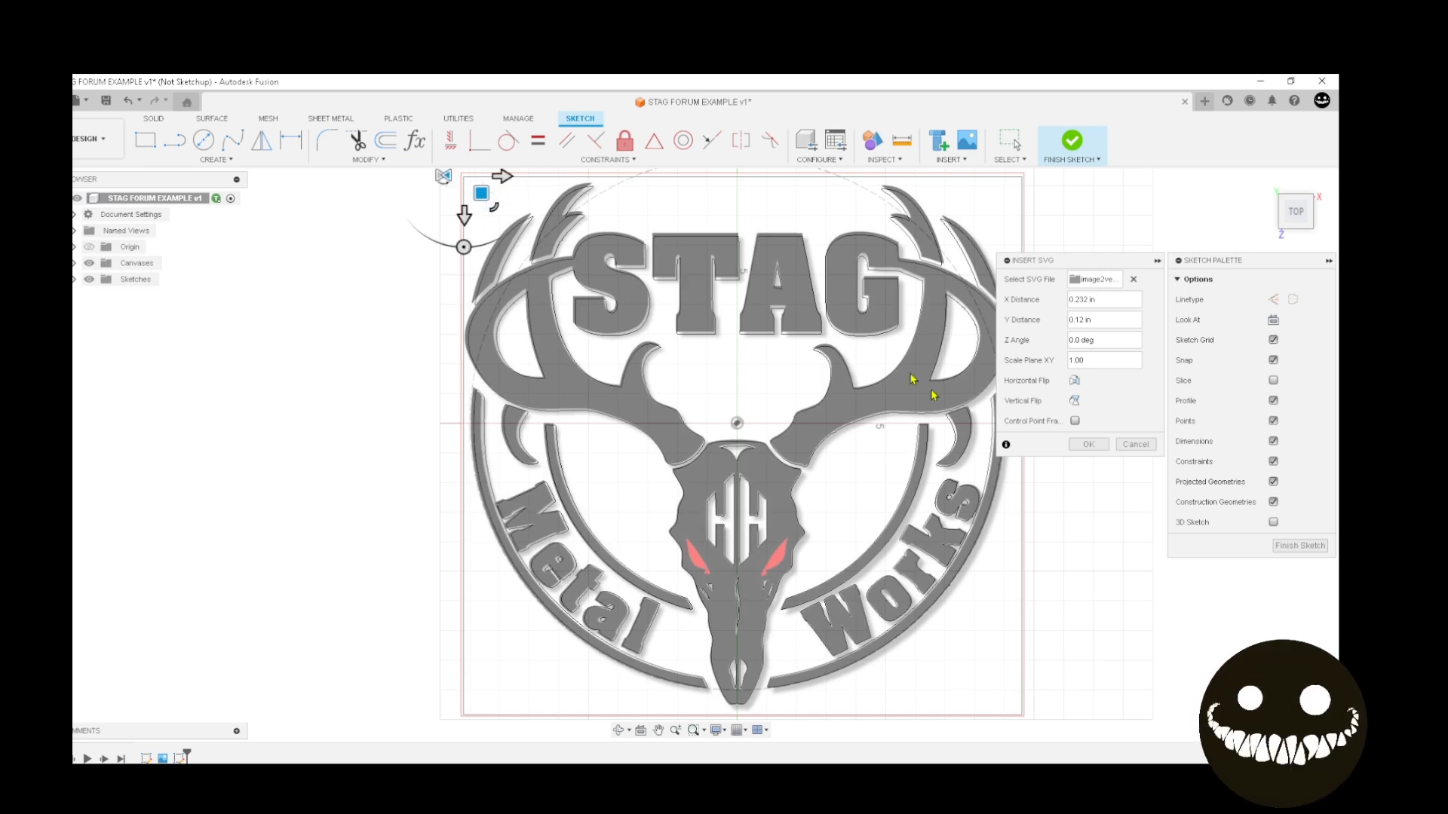
middle_click_drag(839, 521, 714, 592)
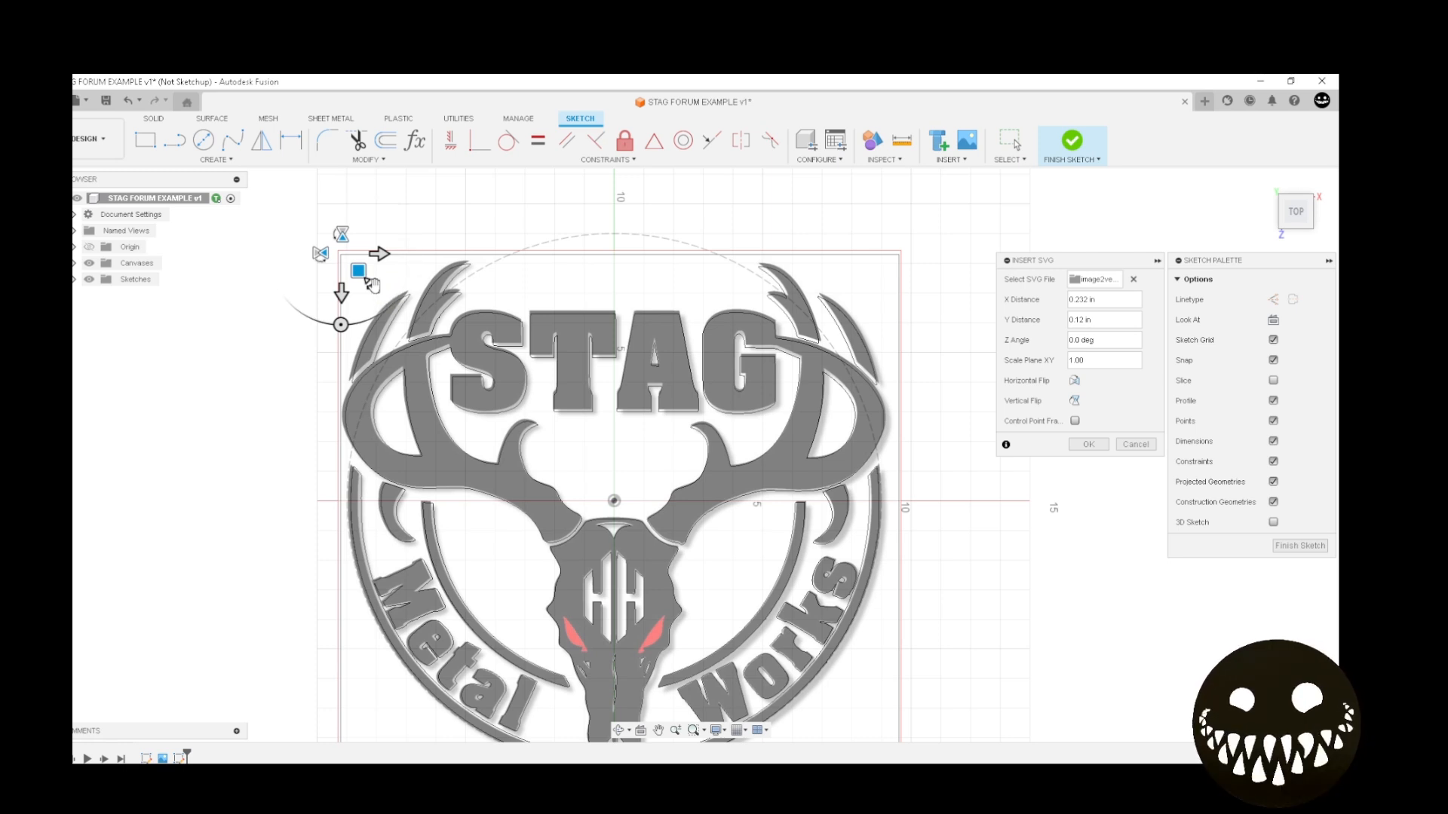
scroll(372, 284, "up", 5)
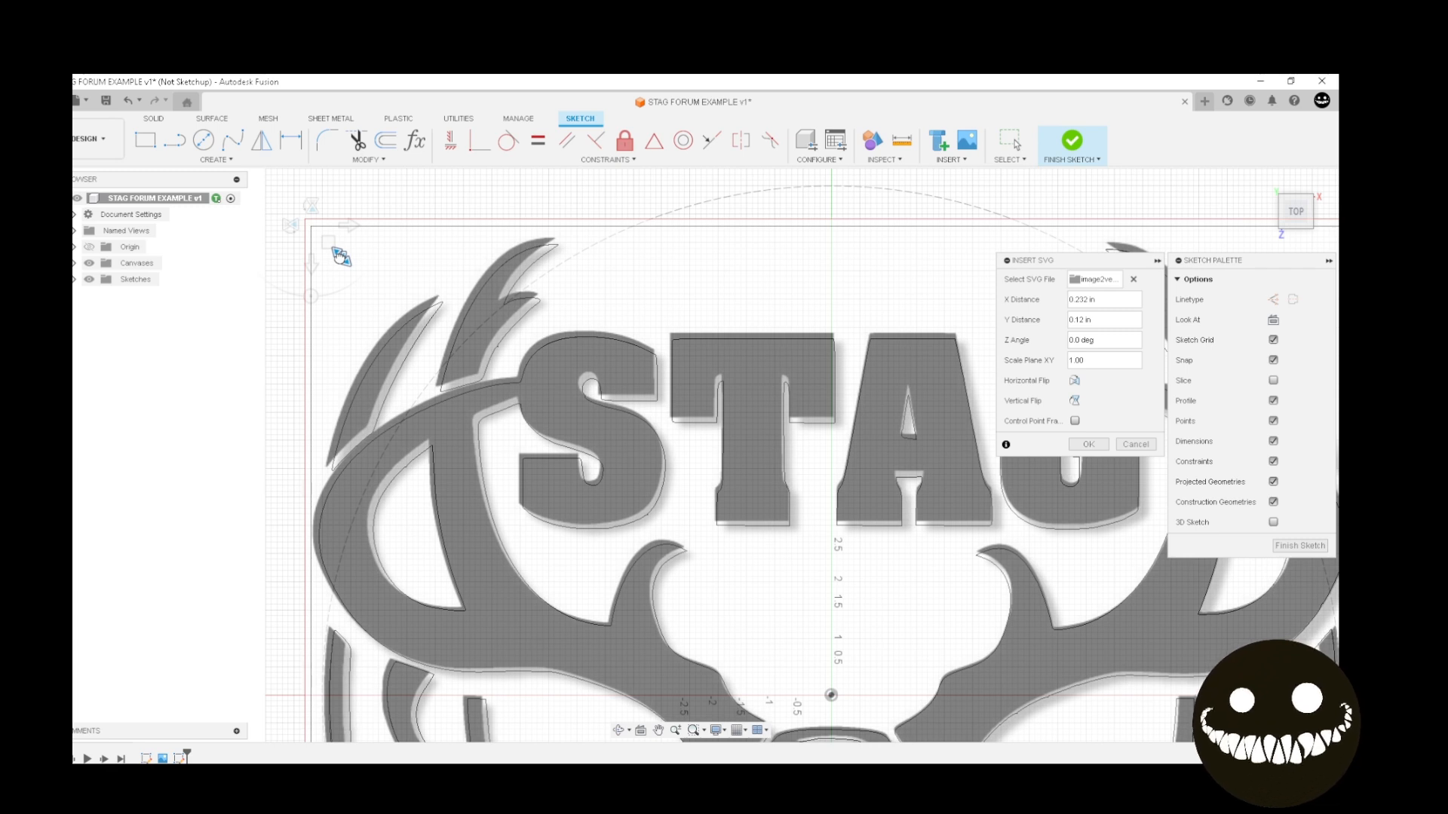
mouse_move(342, 261)
left_mouse_down()
mouse_move(336, 249)
mouse_move(346, 259)
left_mouse_up()
scroll(344, 252, "down", 2)
scroll(346, 258, "down", 2)
scroll(1089, 530, "down", 2)
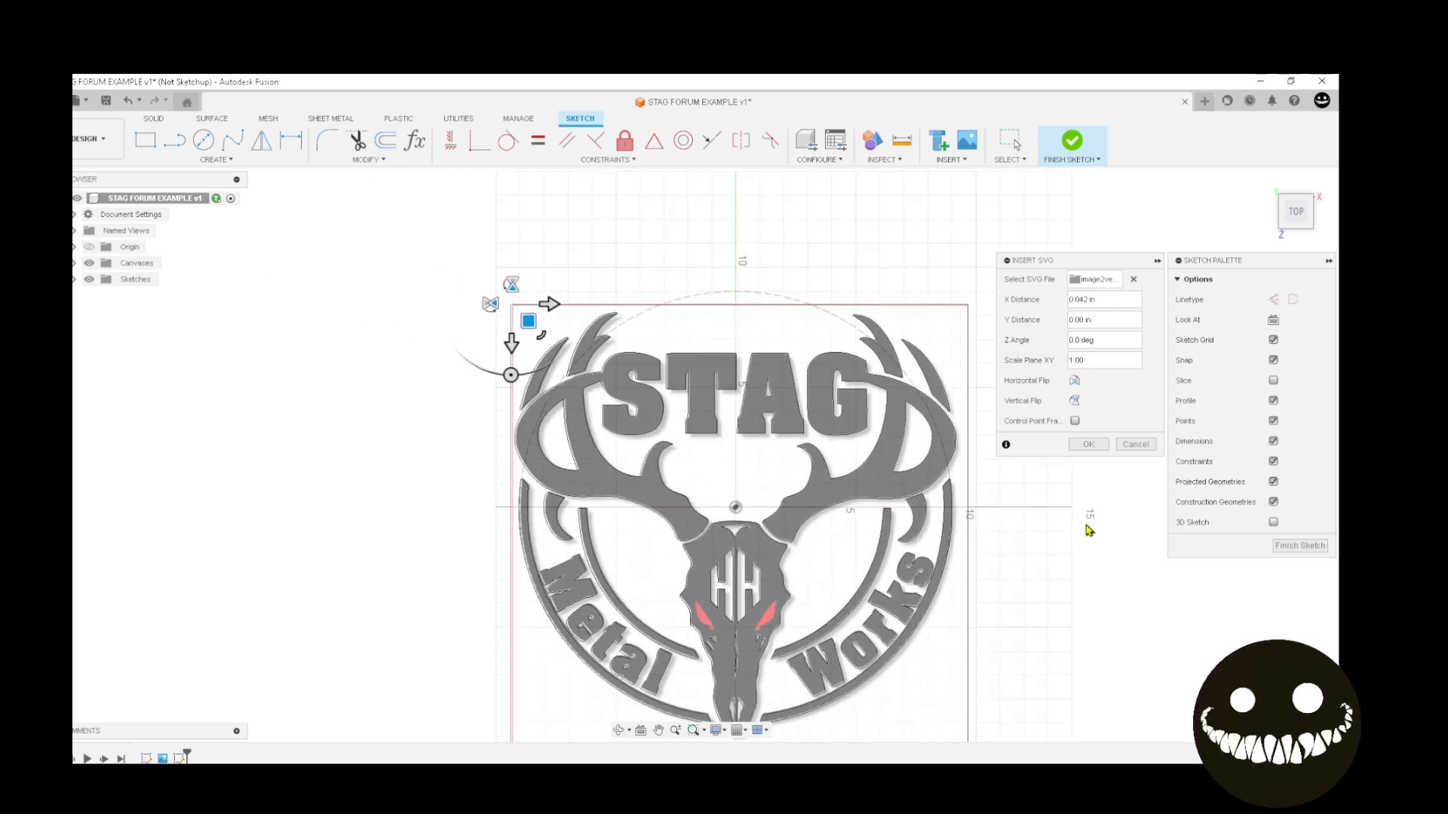
left_click(1087, 445)
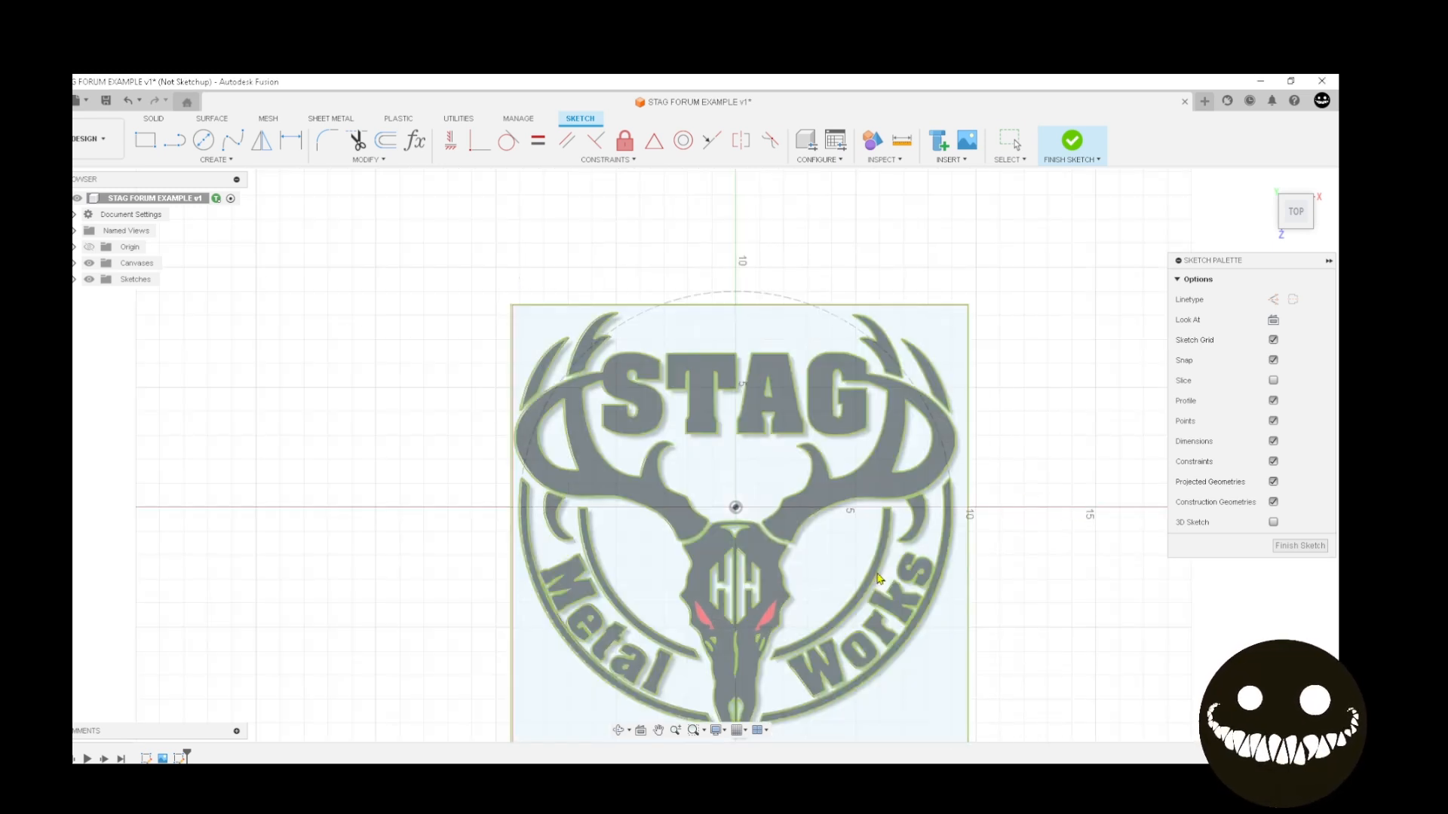
Examine how the SVG outlines follow the logo's antlers, skull, lettering and ring on both sides
mouse_move(840, 558)
middle_mouse_down()
mouse_move(481, 478)
mouse_move(495, 492)
middle_mouse_up()
scroll(834, 556, "down", 1)
mouse_move(789, 483)
middle_mouse_down()
mouse_move(931, 520)
mouse_move(936, 450)
mouse_move(965, 513)
middle_mouse_up()
scroll(930, 520, "up", 1)
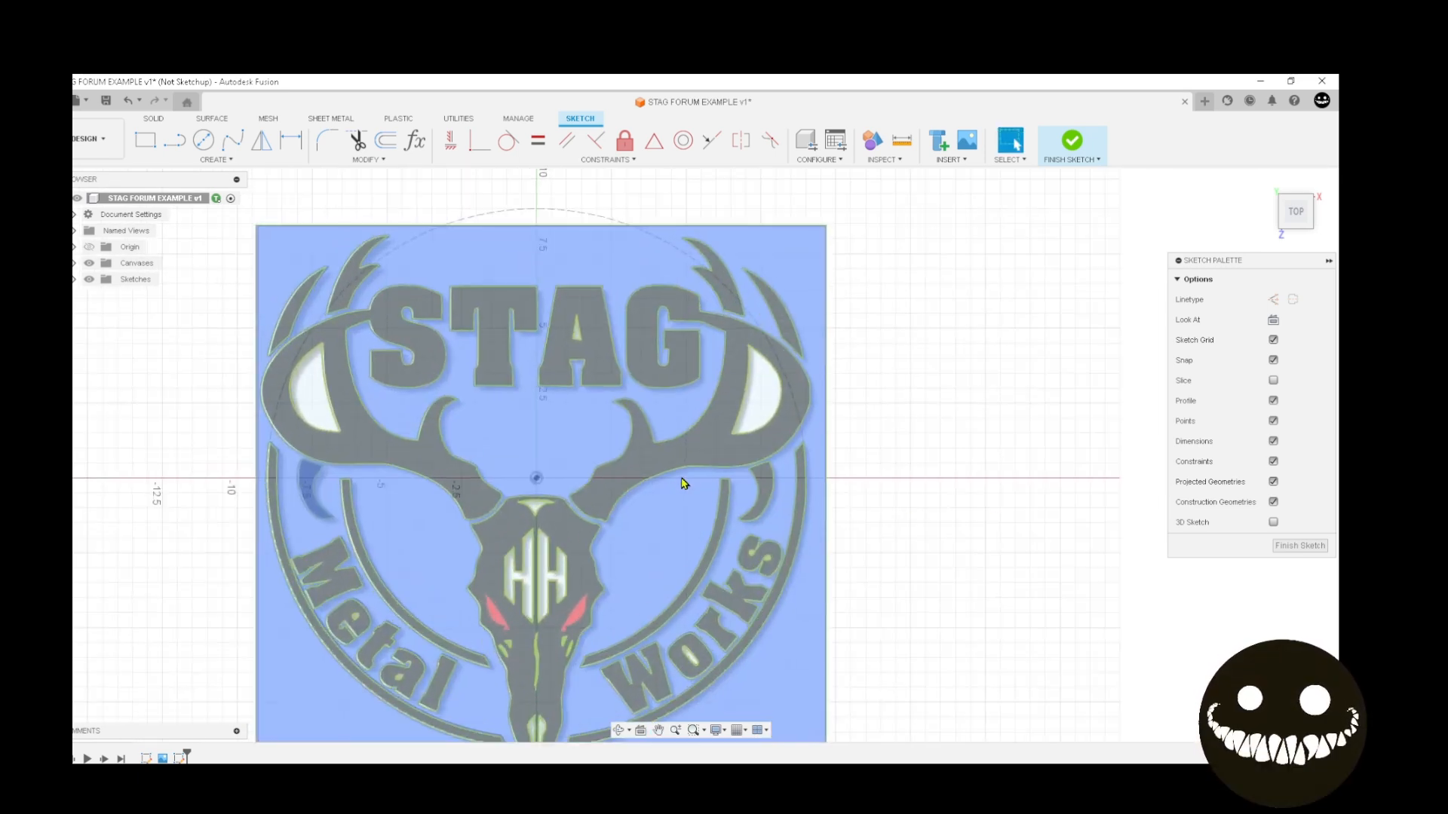
scroll(681, 478, "up", 1)
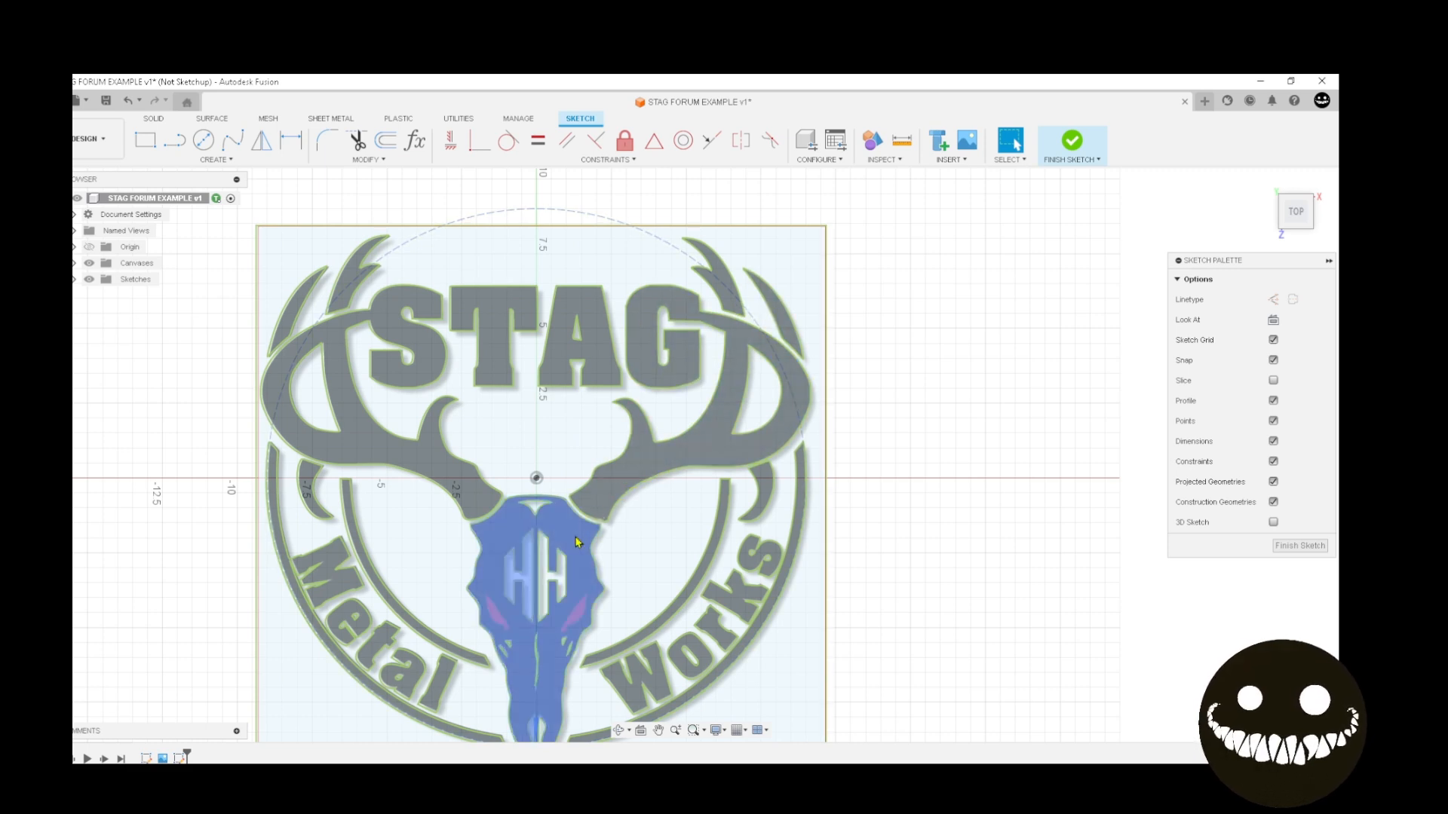
scroll(569, 544, "up", 1)
middle_click_drag(524, 579, 573, 401)
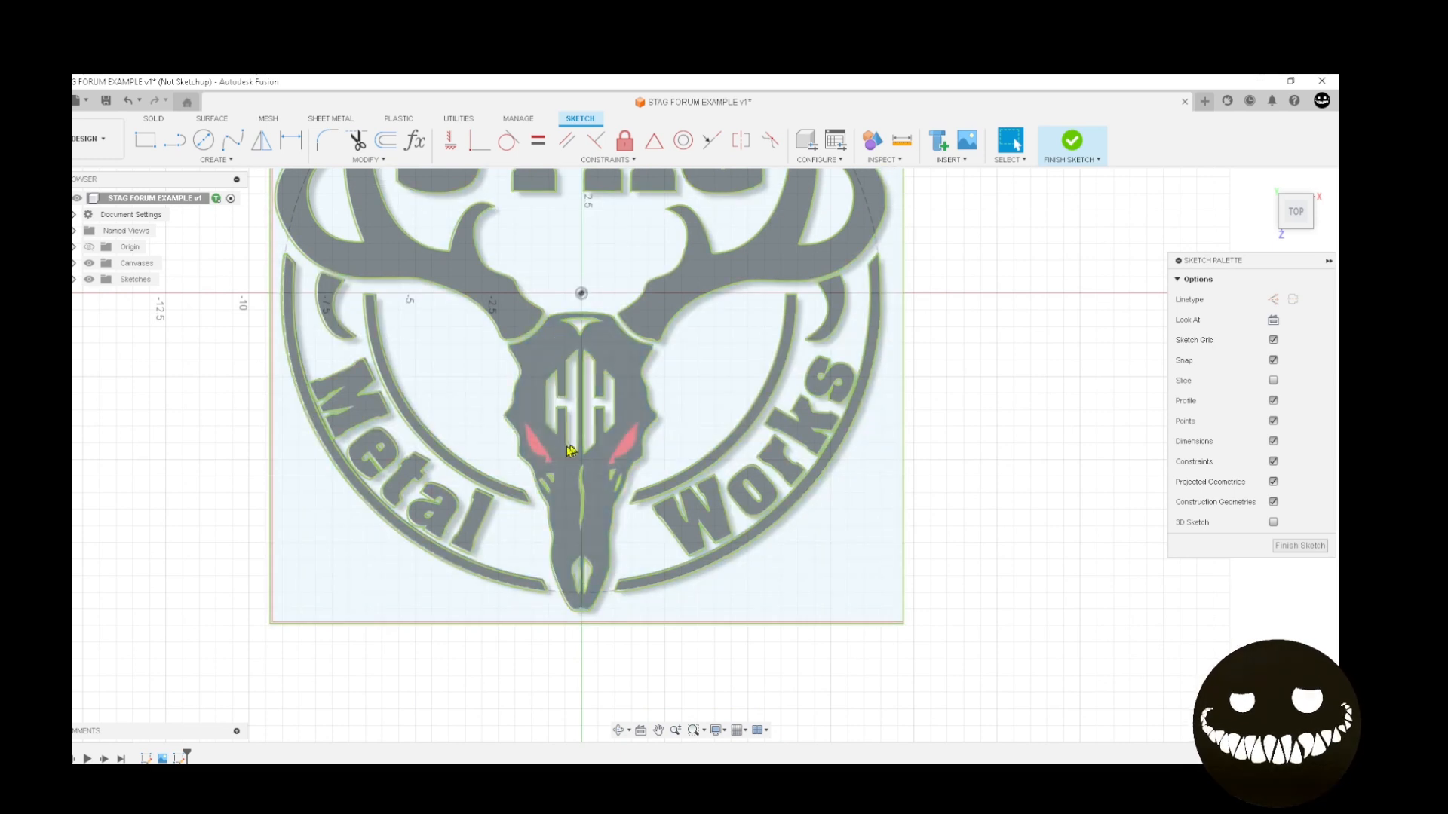
mouse_move(486, 473)
middle_mouse_down()
mouse_move(573, 537)
mouse_move(640, 621)
mouse_move(615, 533)
middle_mouse_up()
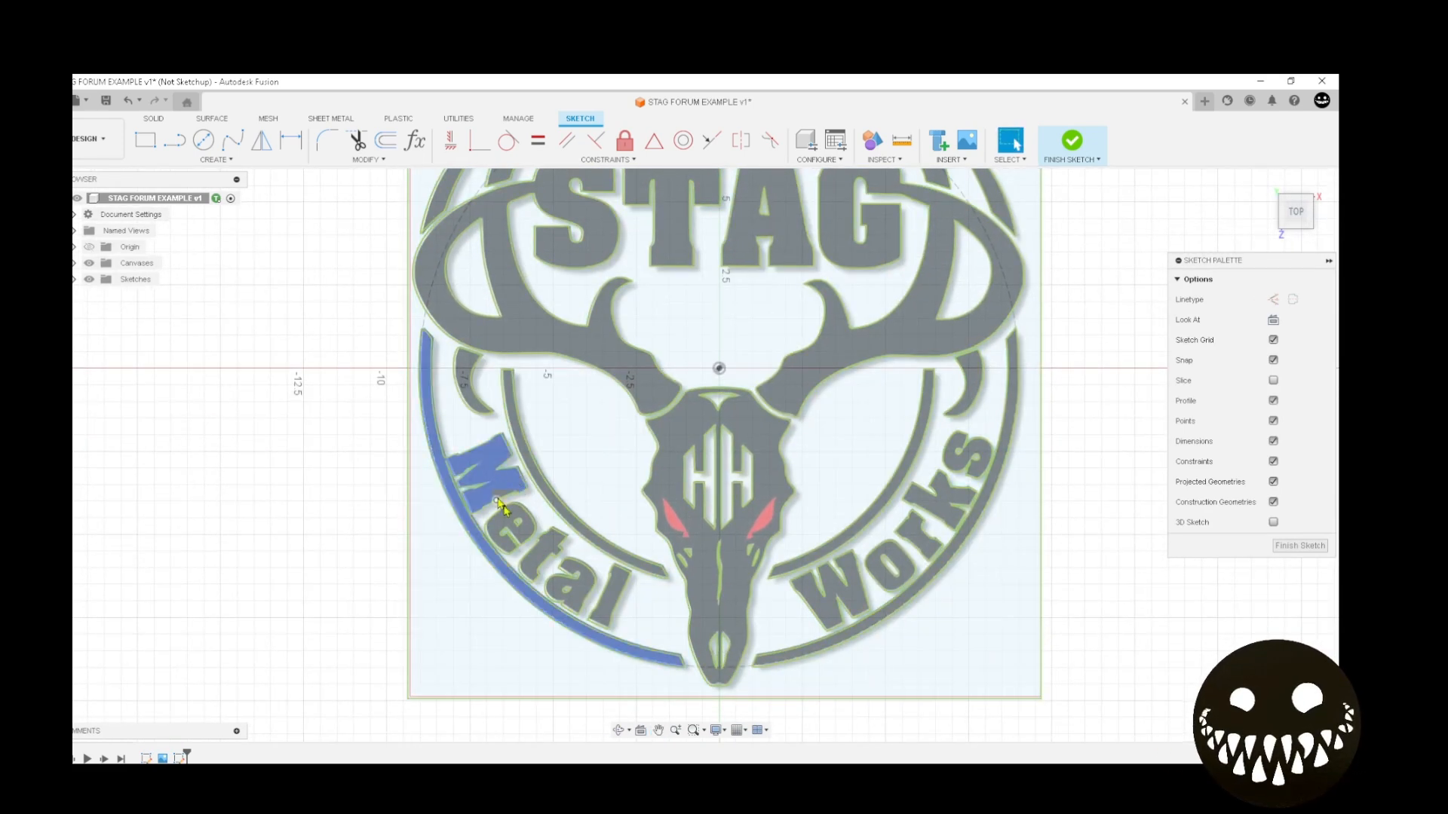
mouse_move(428, 299)
middle_mouse_down()
mouse_move(411, 416)
mouse_move(379, 442)
mouse_move(282, 465)
mouse_move(279, 289)
middle_mouse_up()
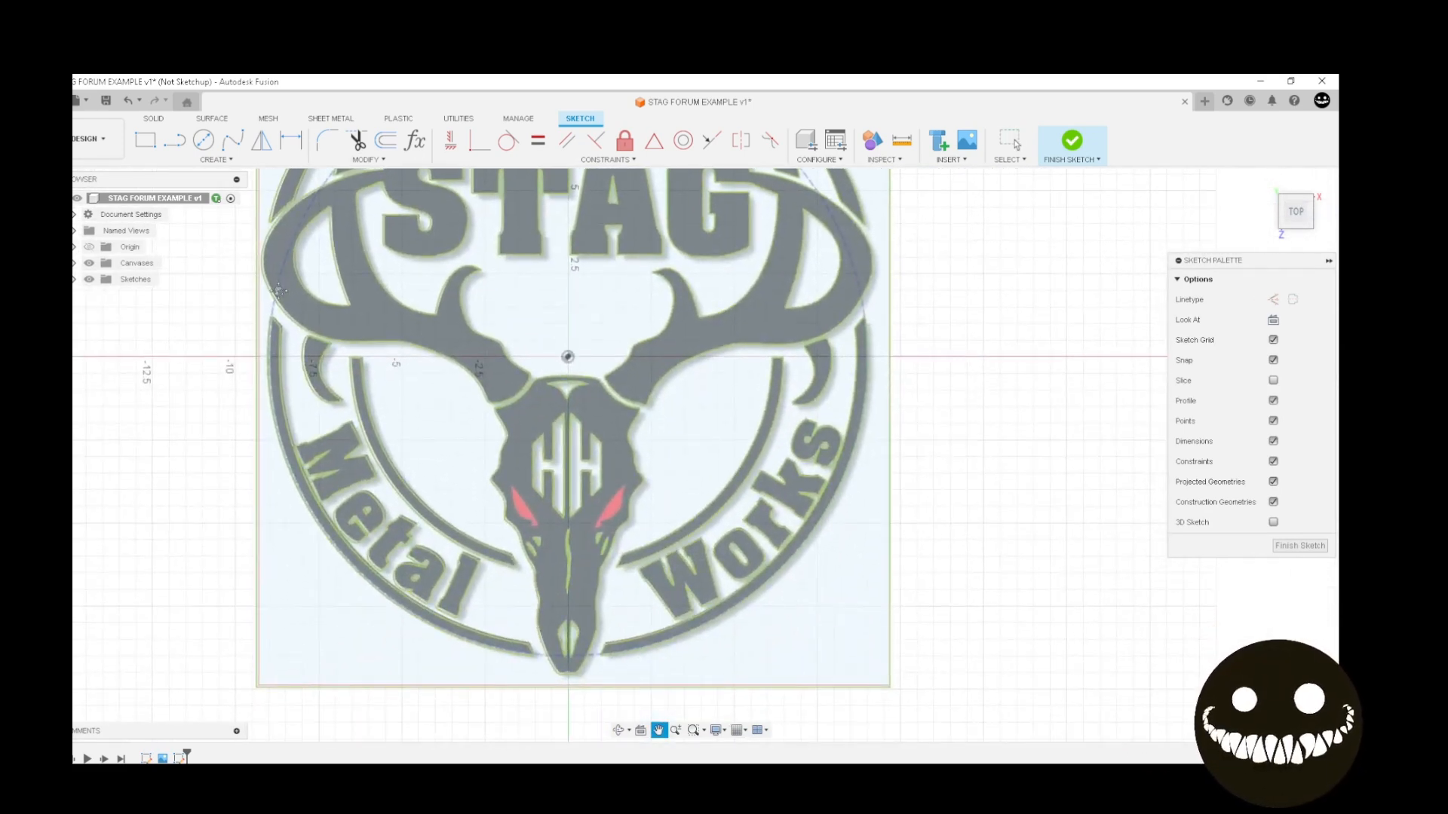
Sketch a vertical centerline about 16 in long from the origin down through the skull and past the logo's lower edge
left_click(181, 150)
left_click(1294, 299)
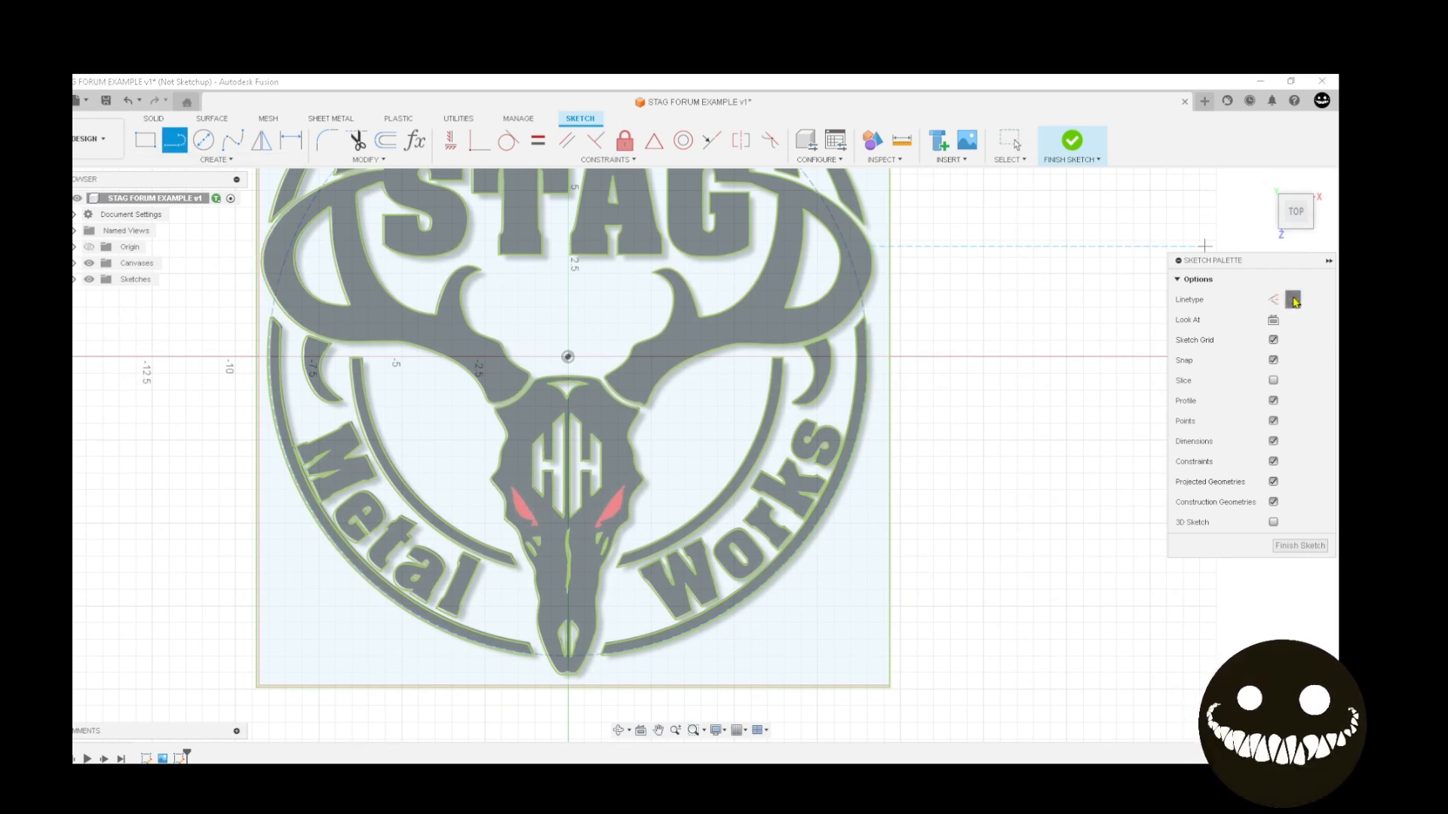
scroll(770, 377, "down", 3)
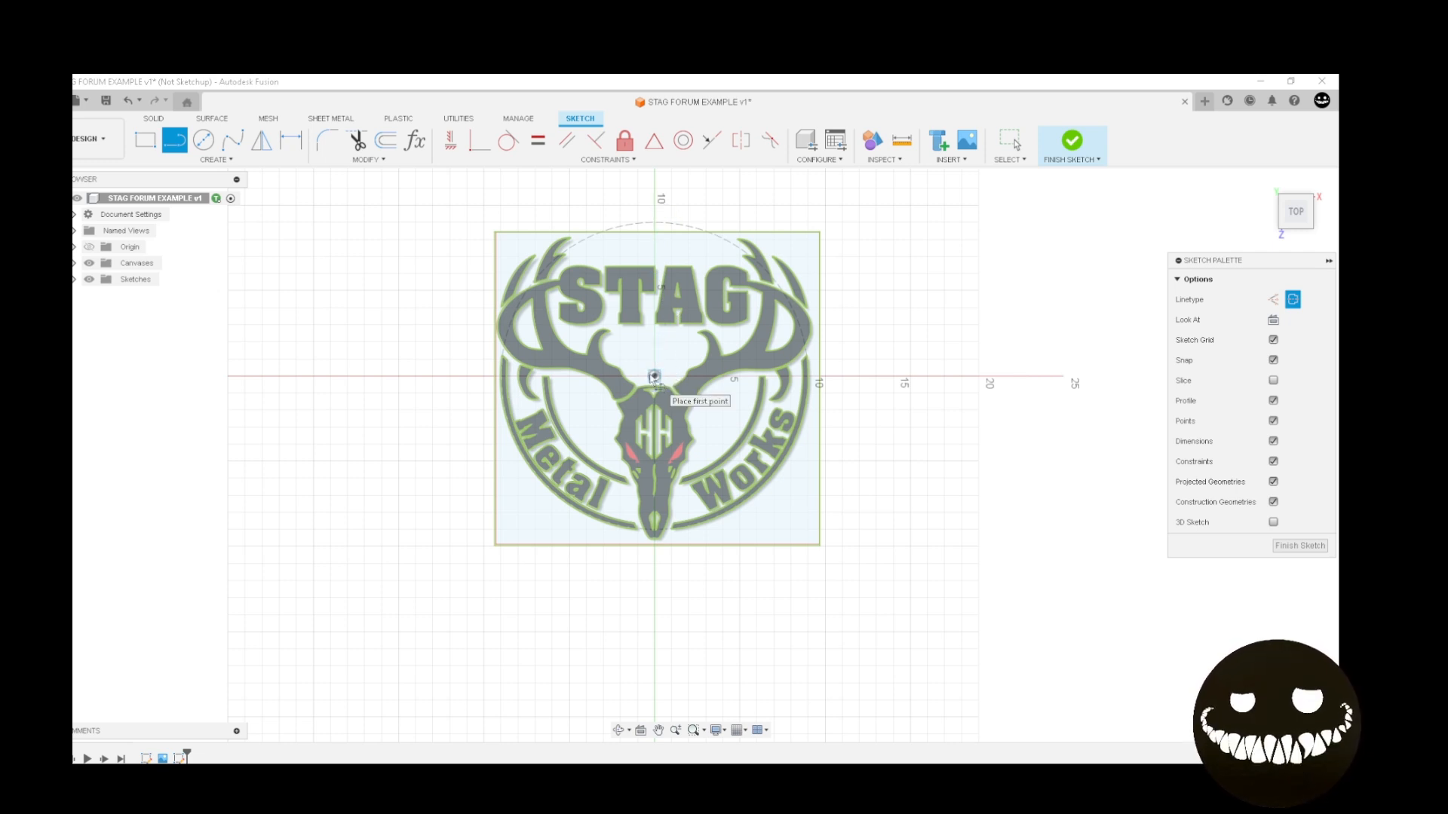
left_click(655, 376)
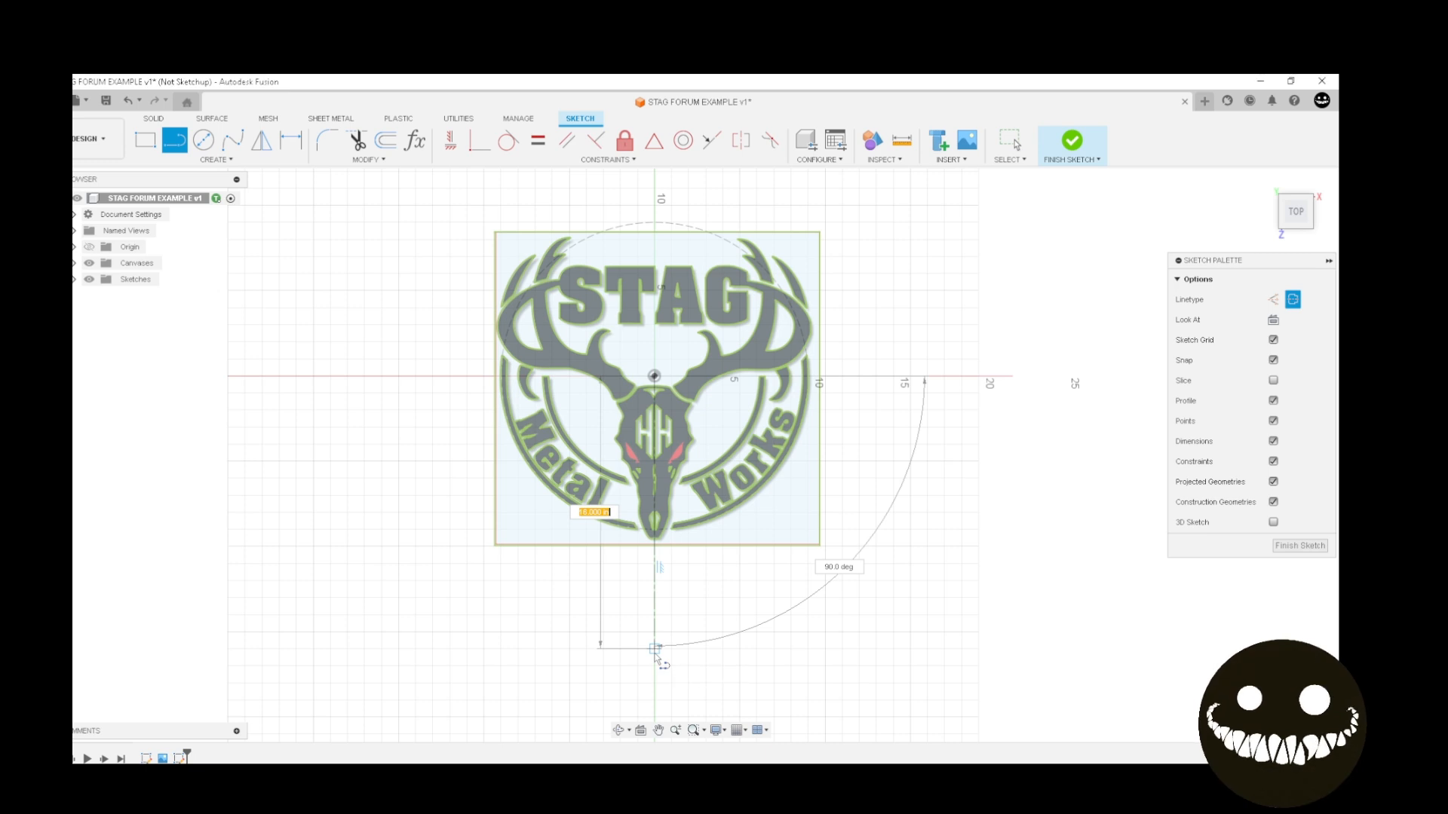
left_click(655, 649)
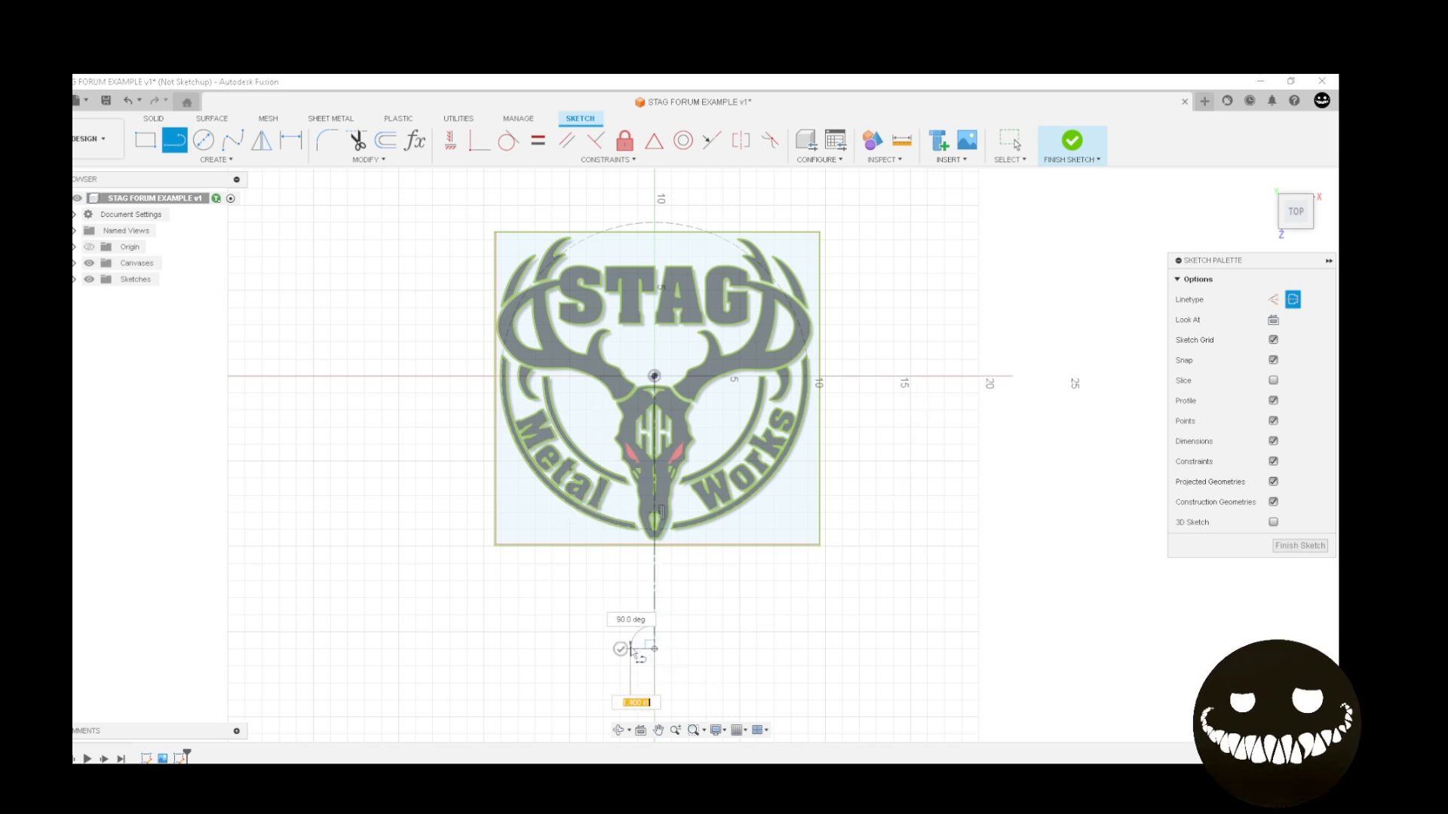
key("Escape")
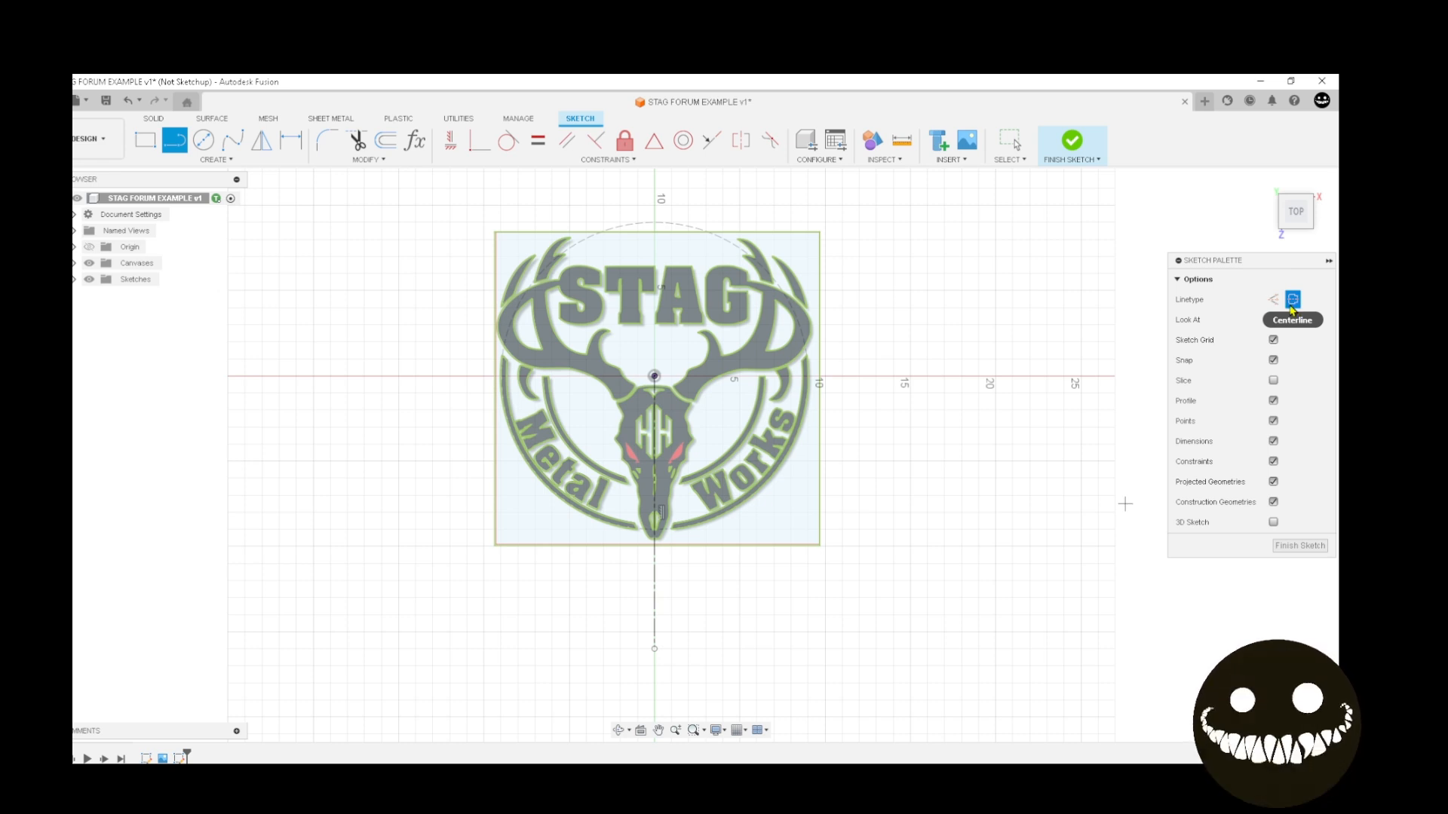
Sketch a three-point arc bridging the upper end of the gap between the skull's top edge and the right antler's base
scroll(762, 344, "up", 5)
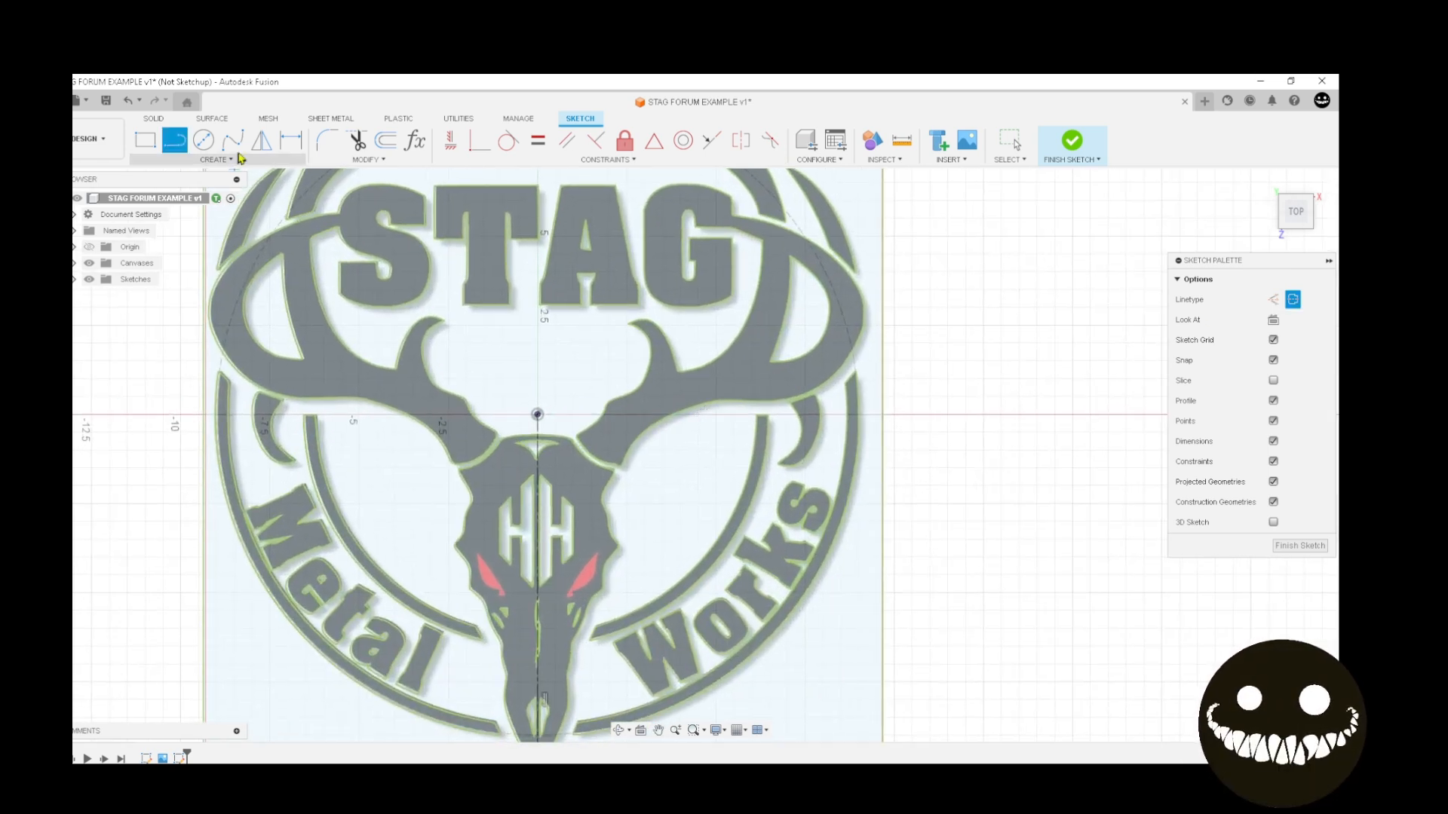
left_click(226, 159)
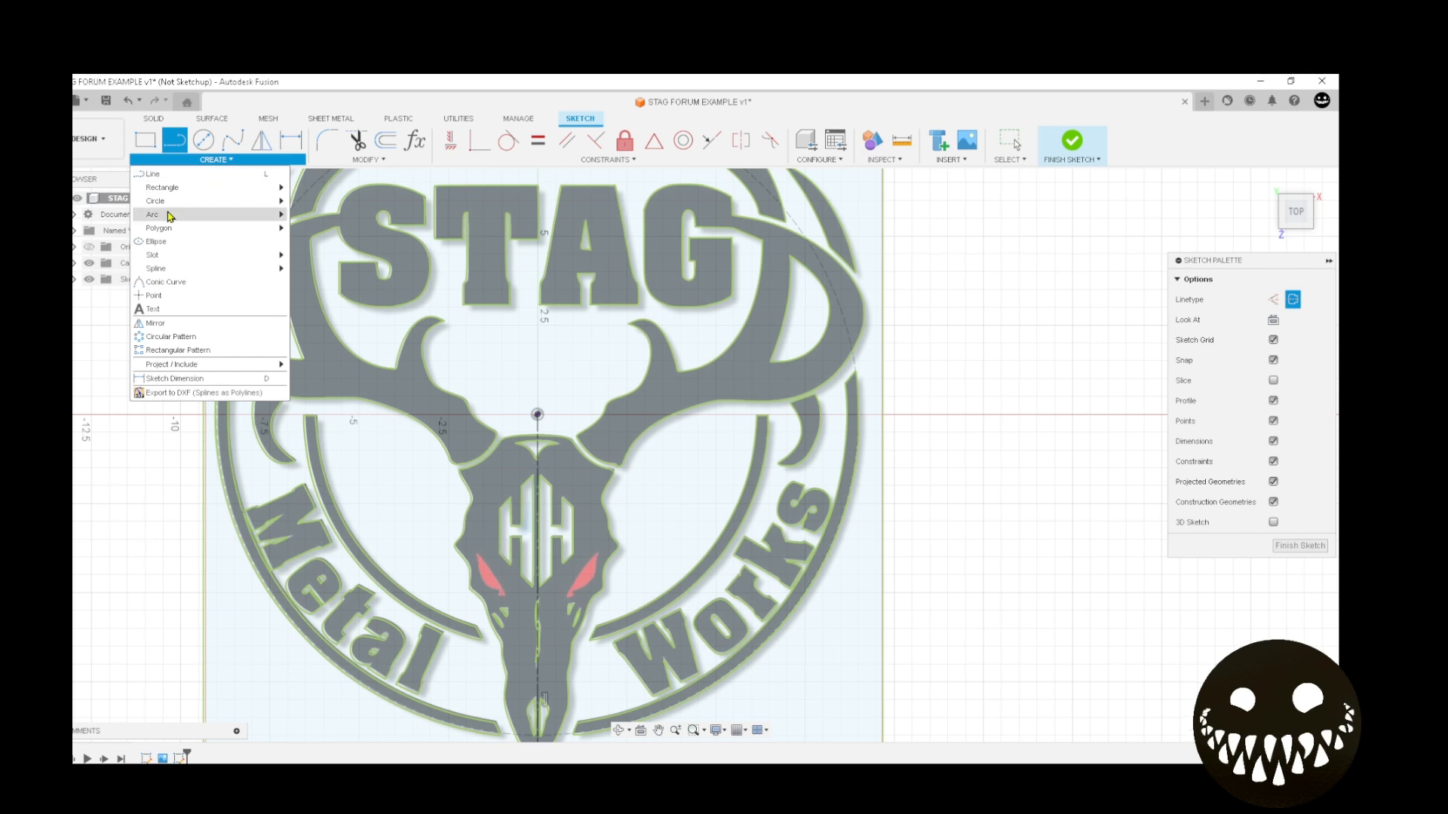
scroll(172, 242, "up", 6)
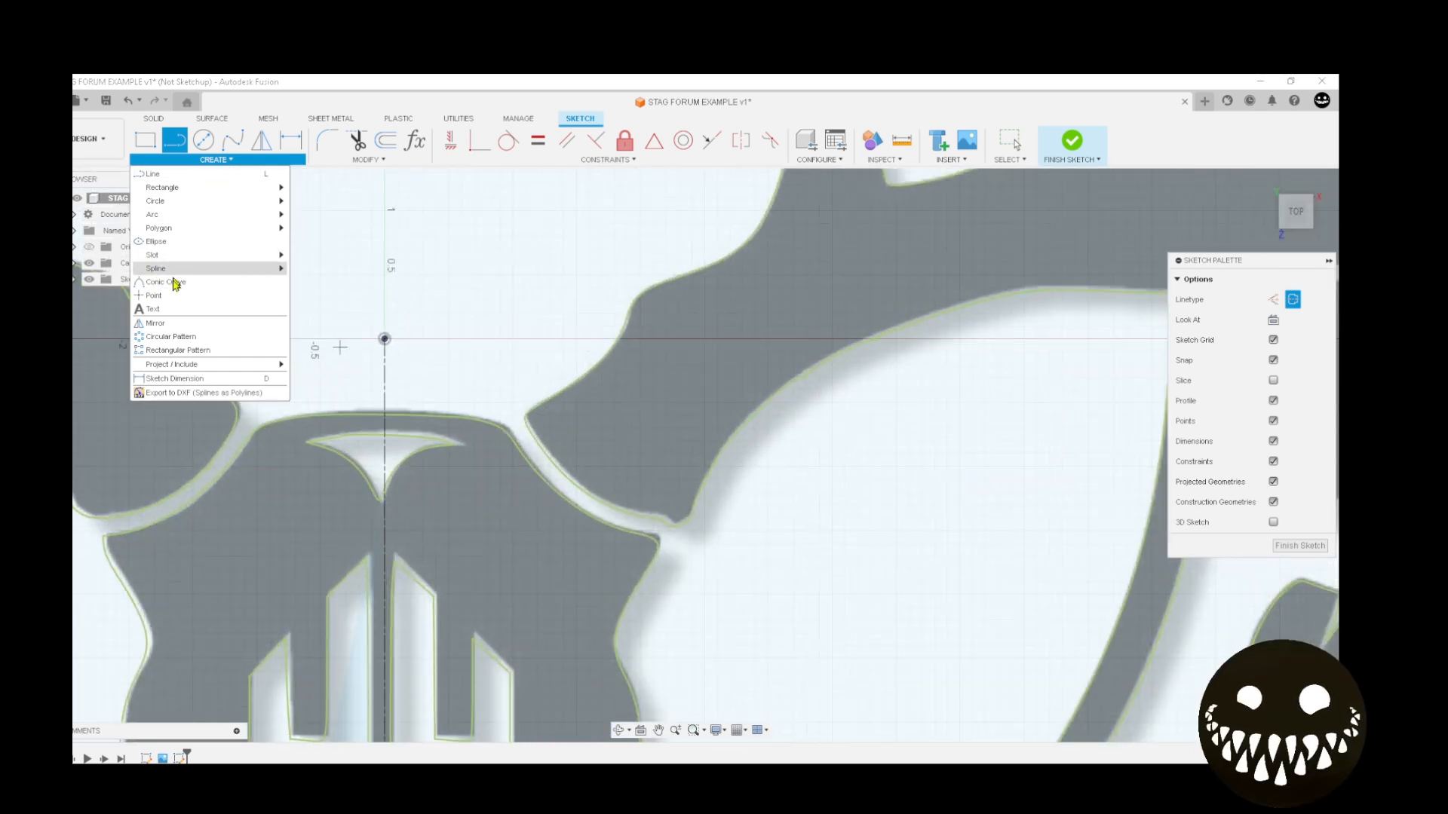
left_click(325, 227)
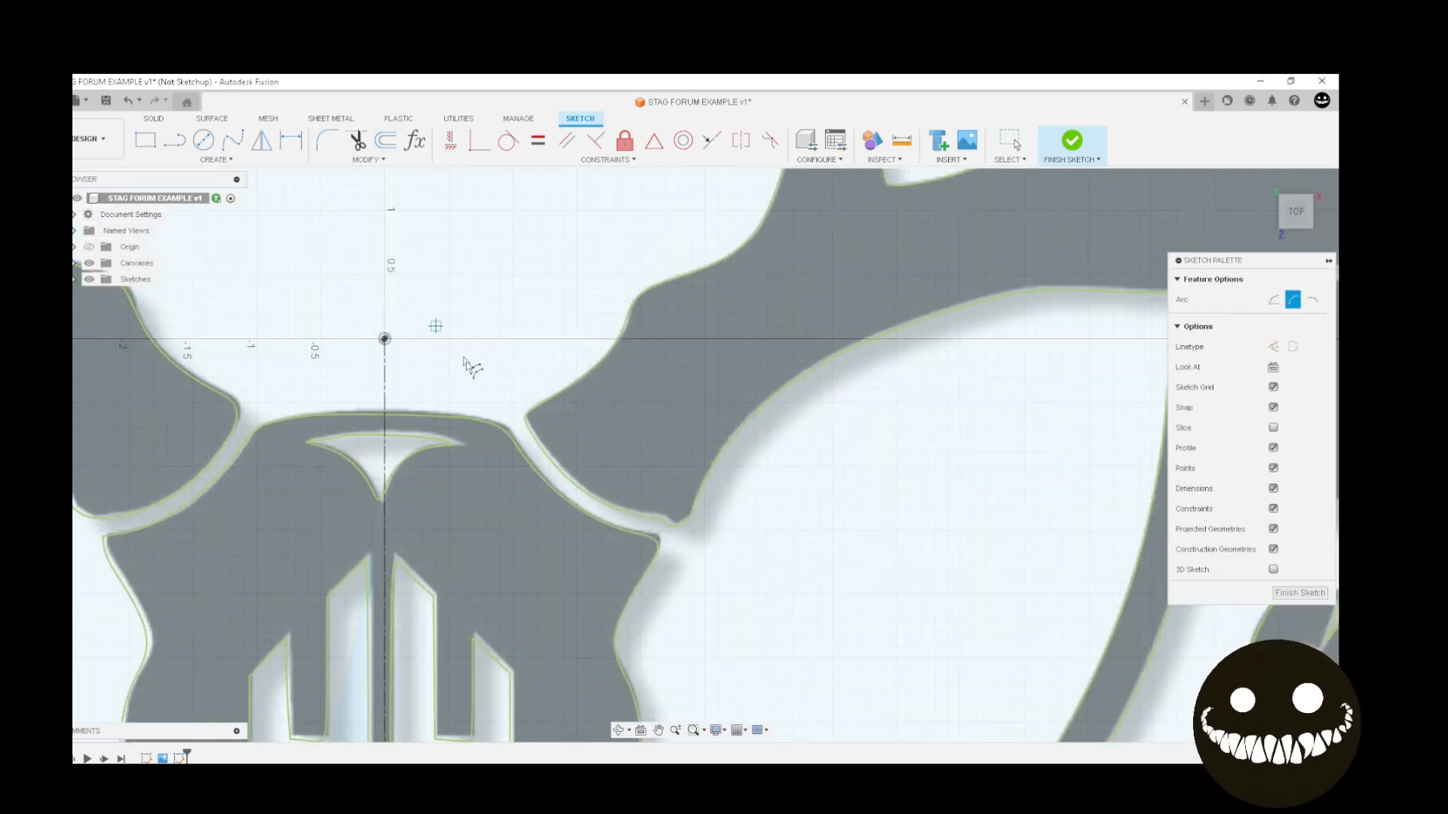
scroll(487, 410, "up", 3)
left_click(465, 432)
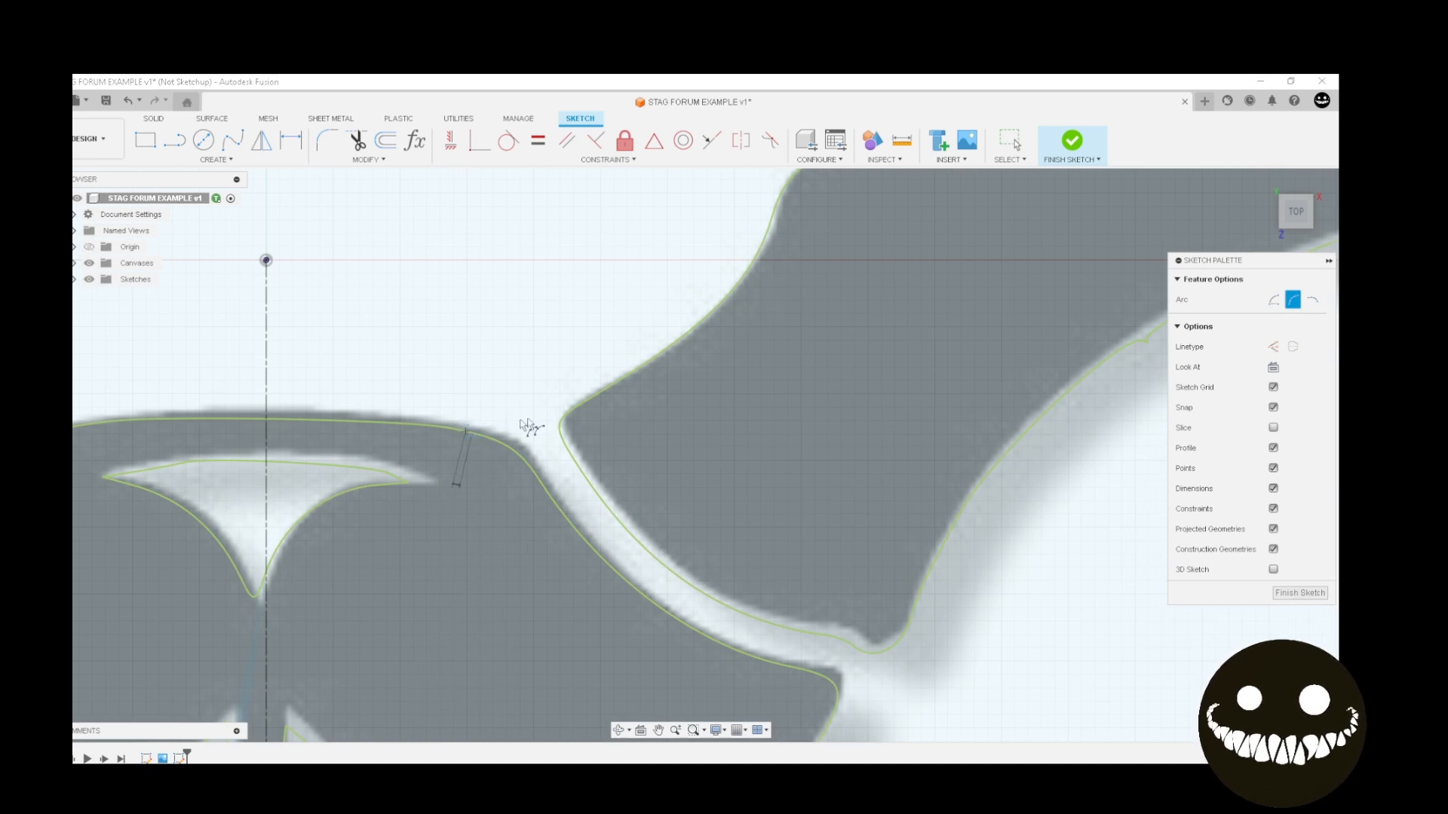
left_click(609, 393)
scroll(573, 407, "up", 1)
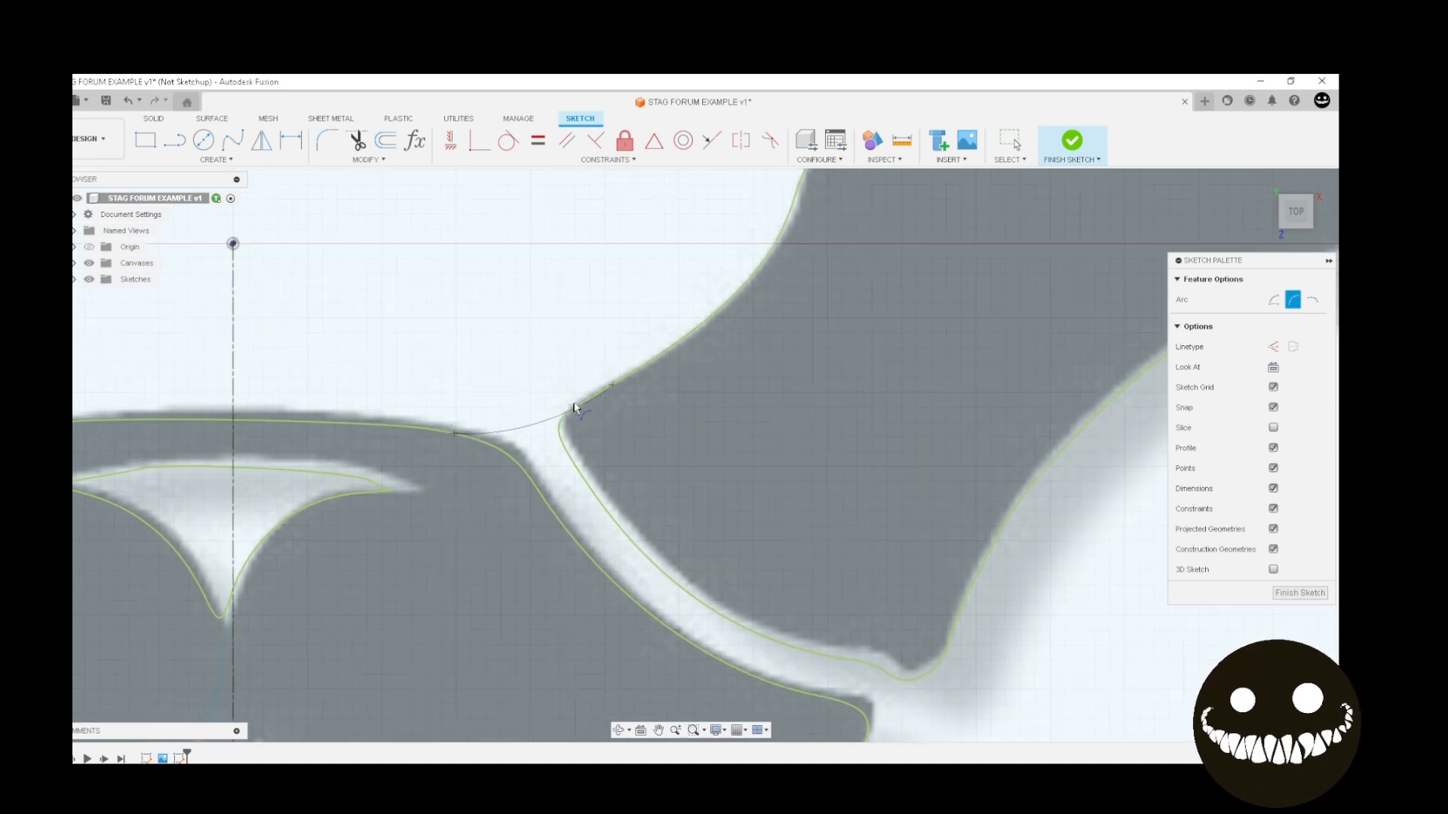
scroll(573, 407, "up", 2)
left_click(593, 397)
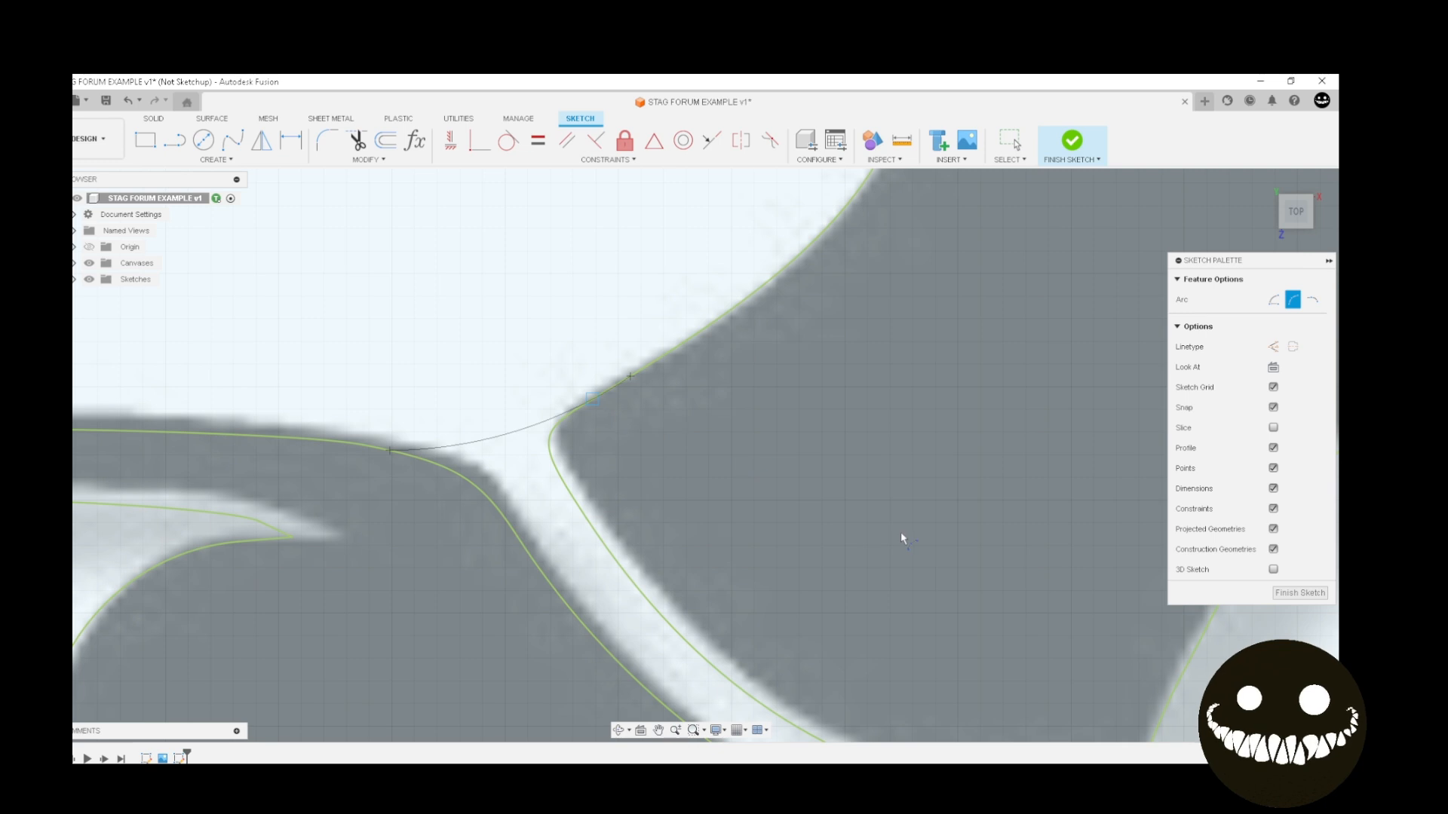
Sketch a second three-point arc closing the lower end of the gap between the skull's right corner and the antler
scroll(901, 537, "down", 5)
scroll(866, 472, "up", 6)
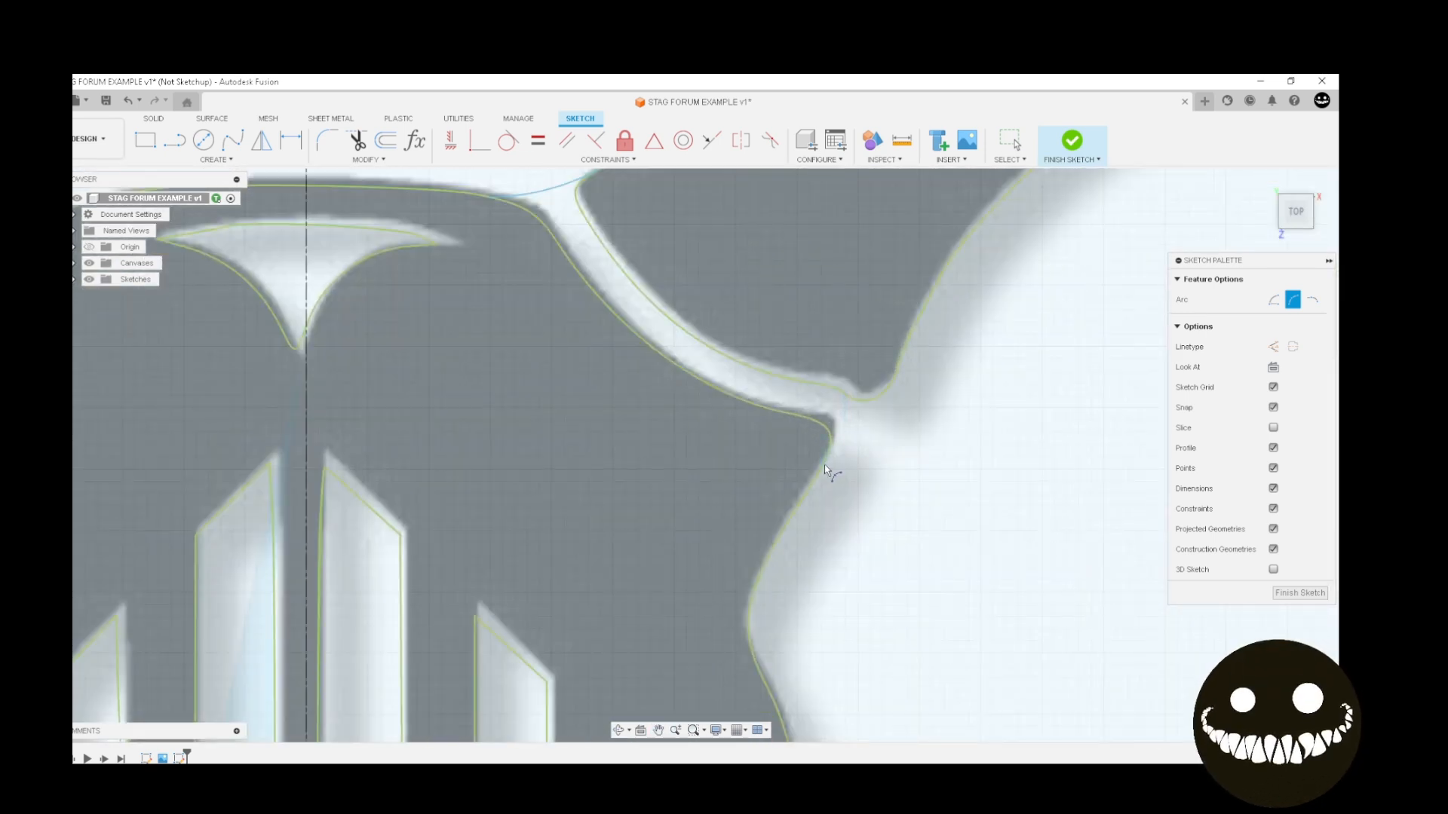
left_click(824, 465)
left_click(857, 401)
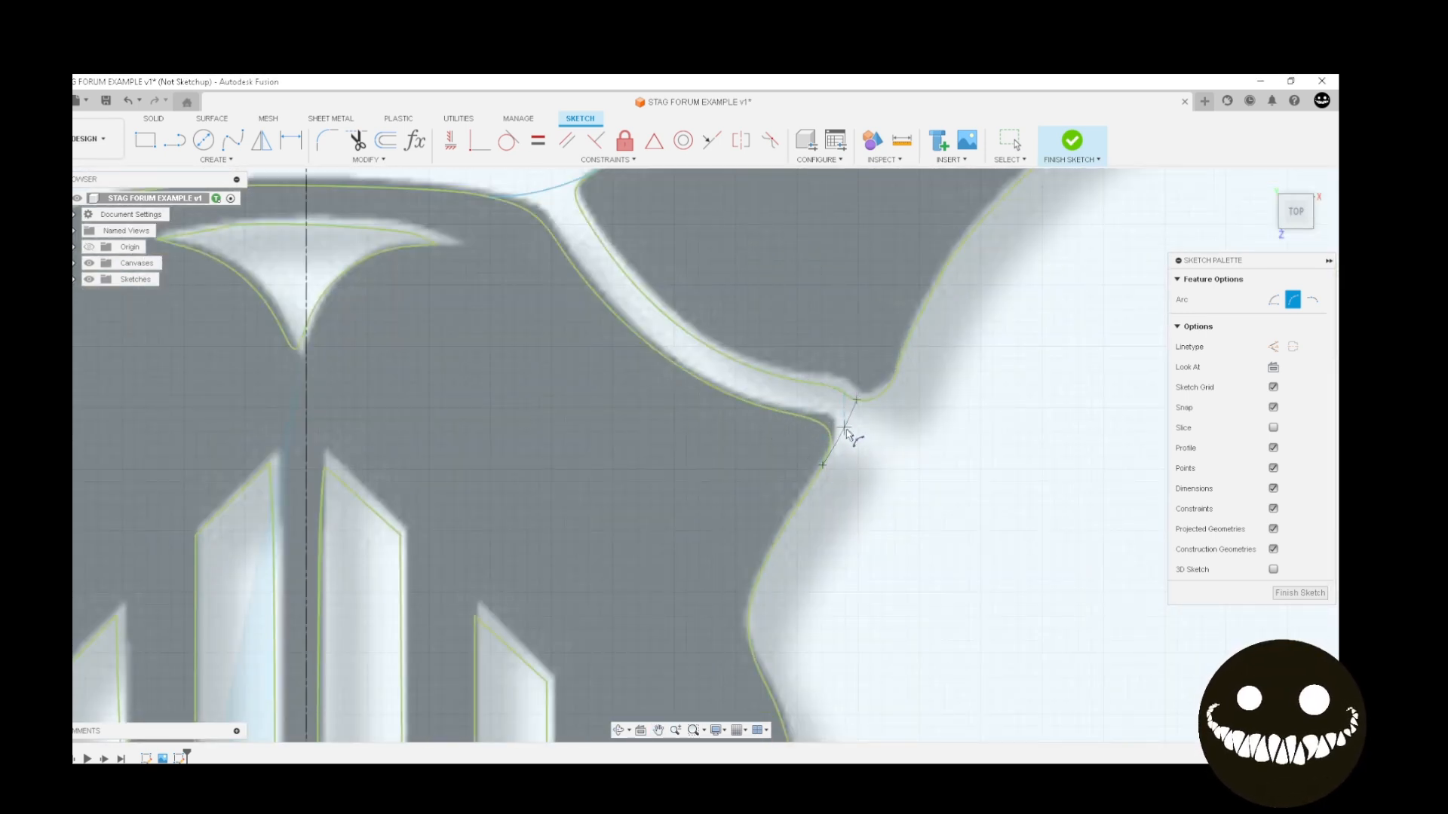
scroll(838, 445, "up", 4)
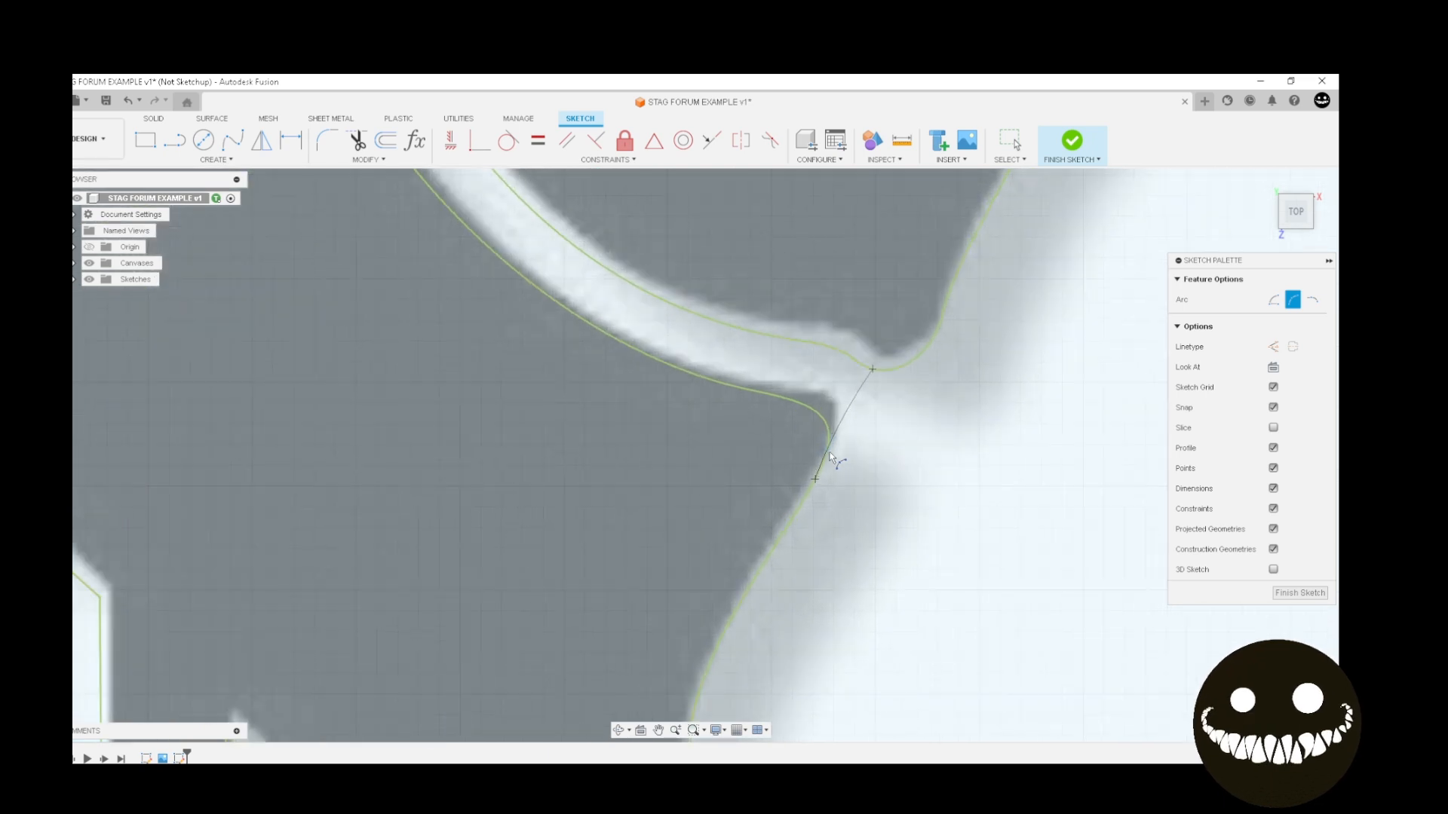
scroll(828, 454, "up", 2)
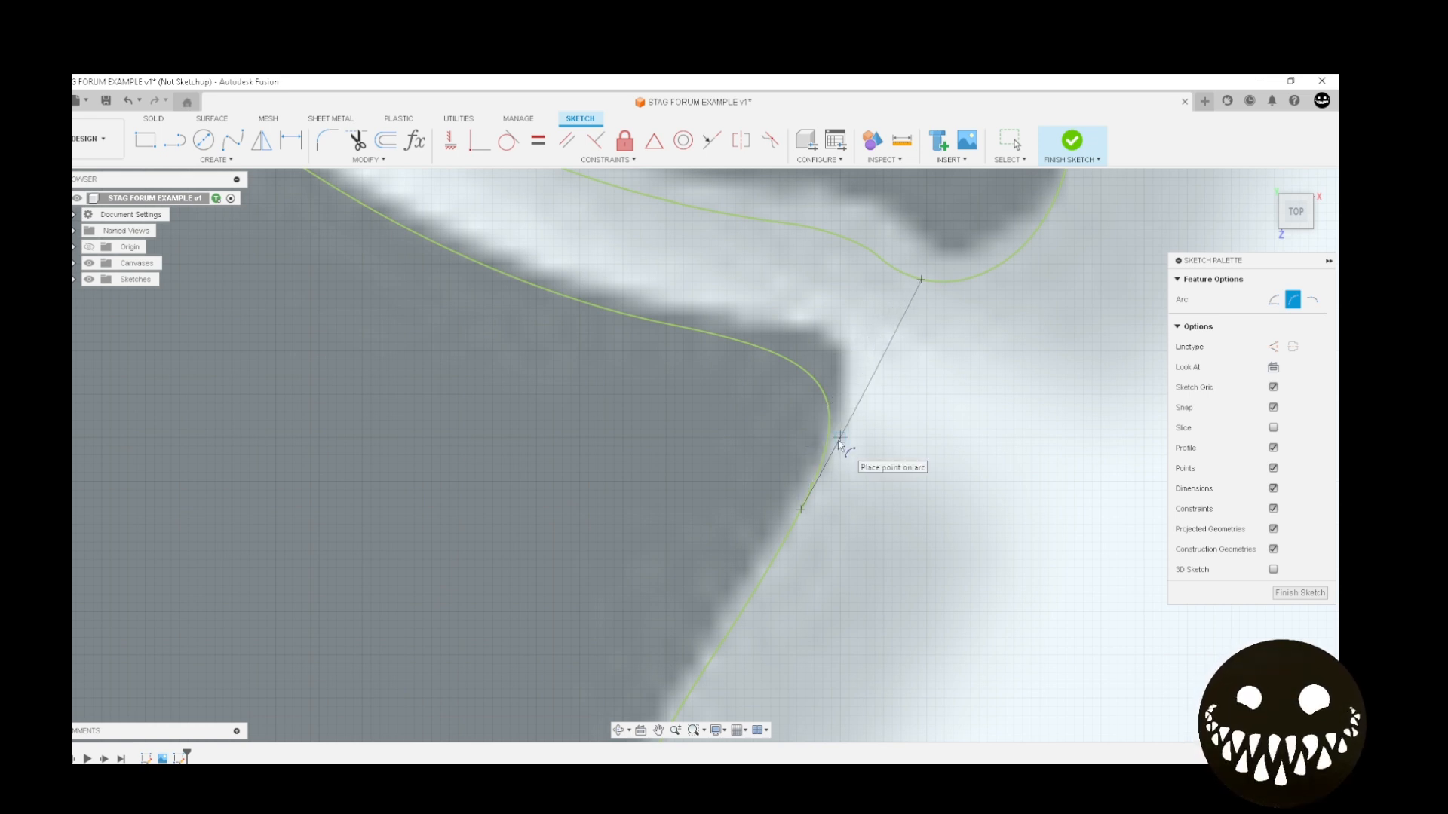
scroll(867, 384, "down", 6)
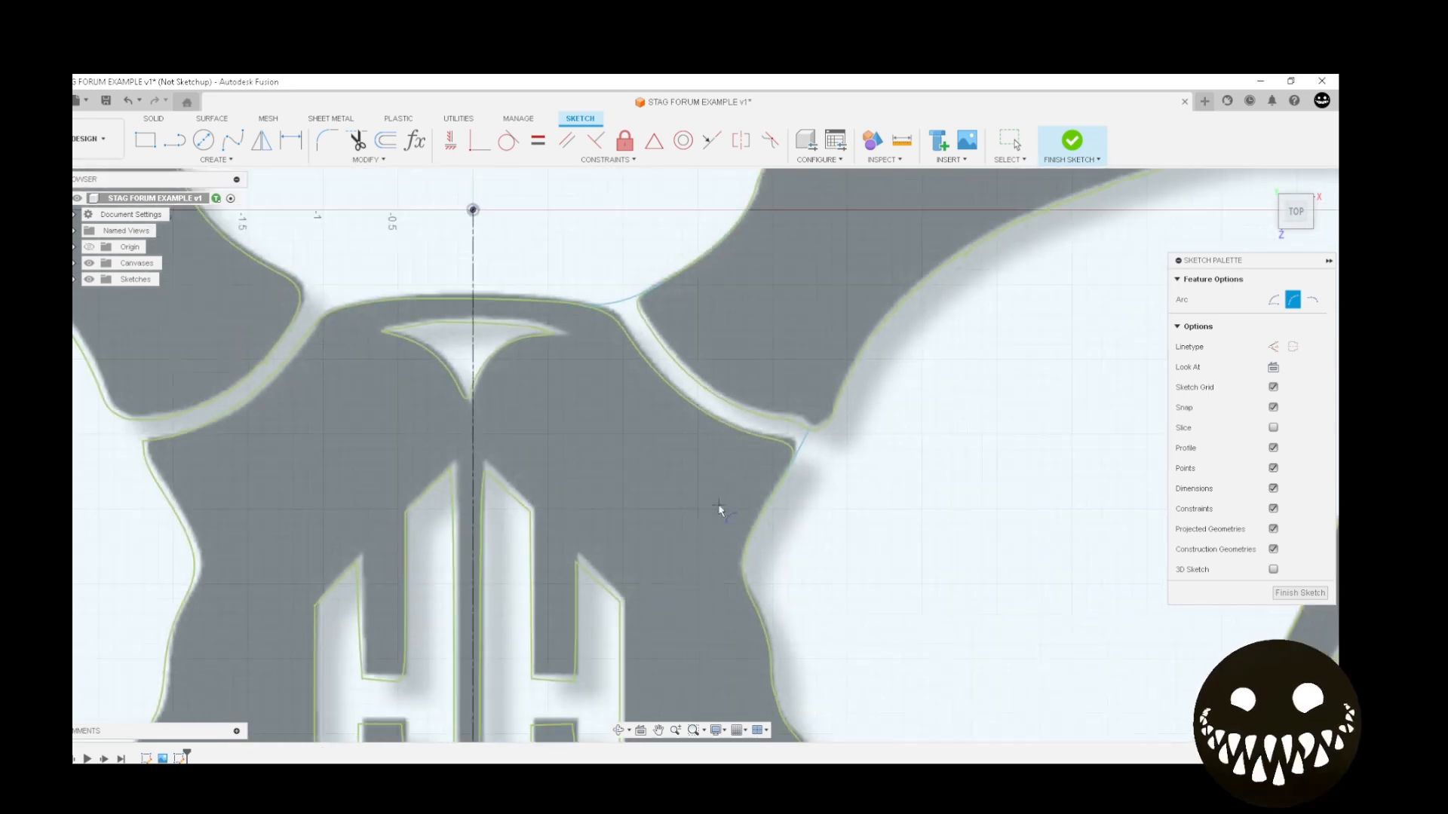
middle_click_drag(794, 413, 663, 494)
scroll(871, 415, "up", 10)
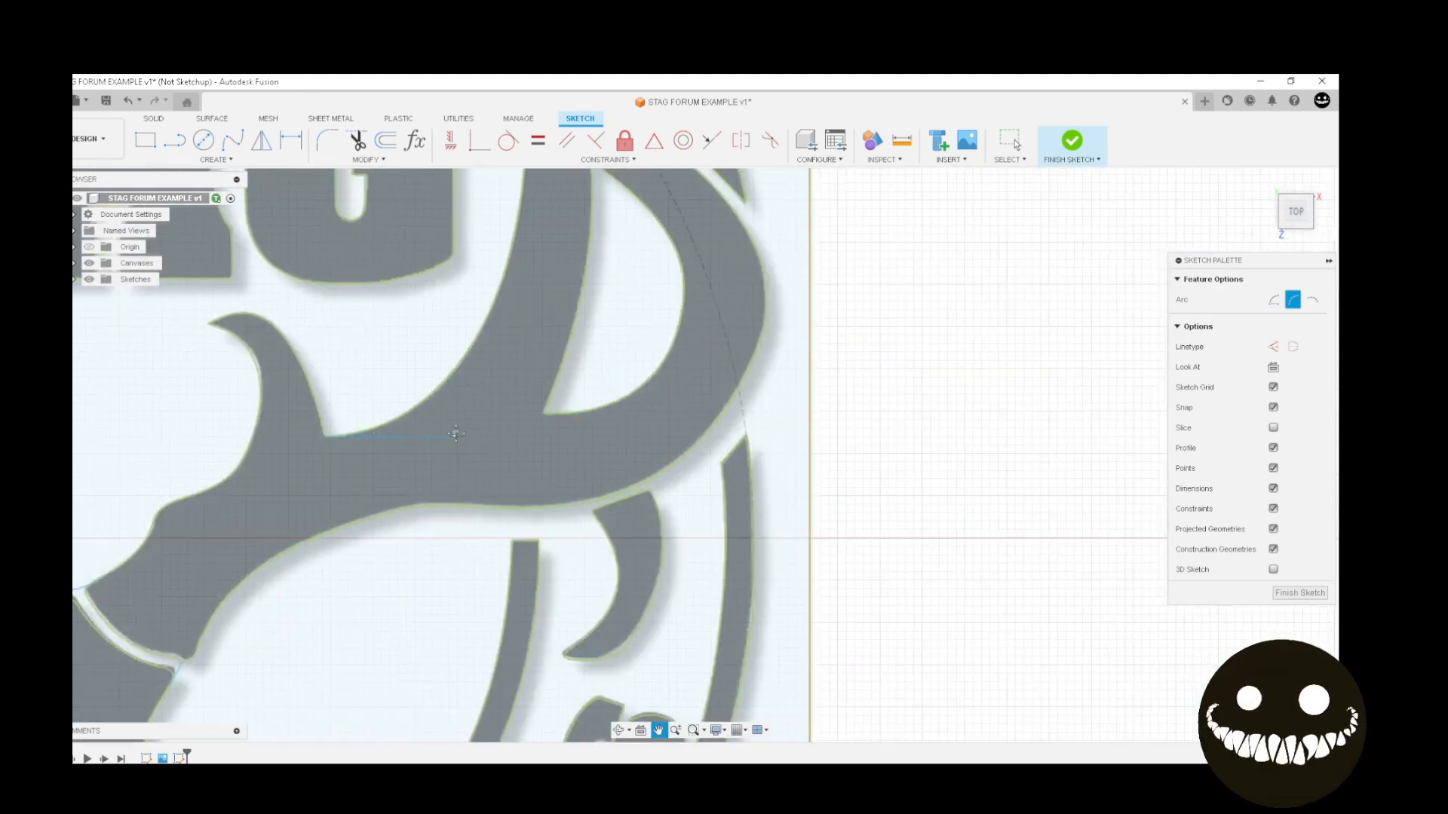
Sketch two three-point arcs extending both edges of the small hooked tine up across the gap into the right antler's lower beam
left_click(667, 589)
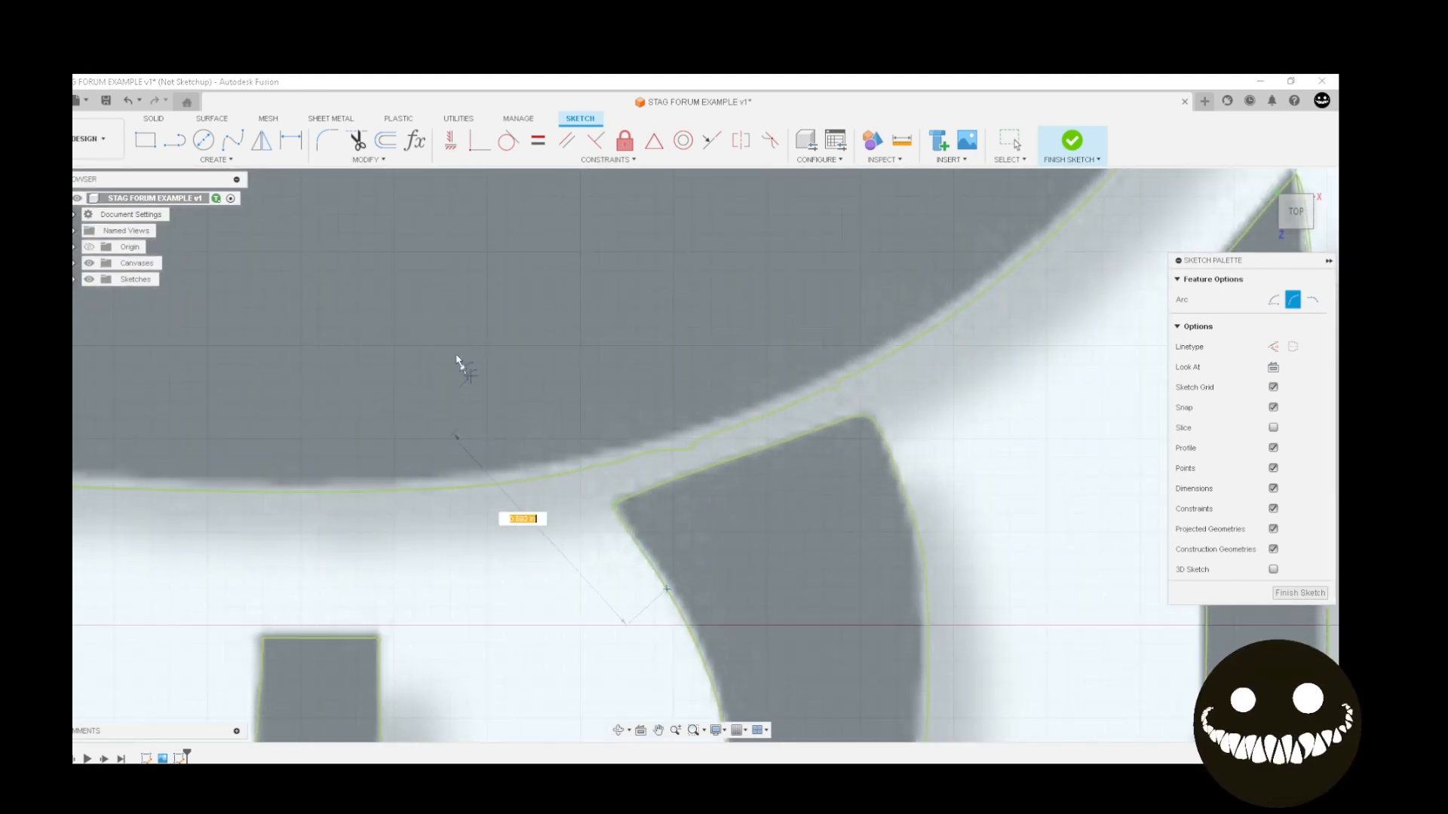
left_click(437, 351)
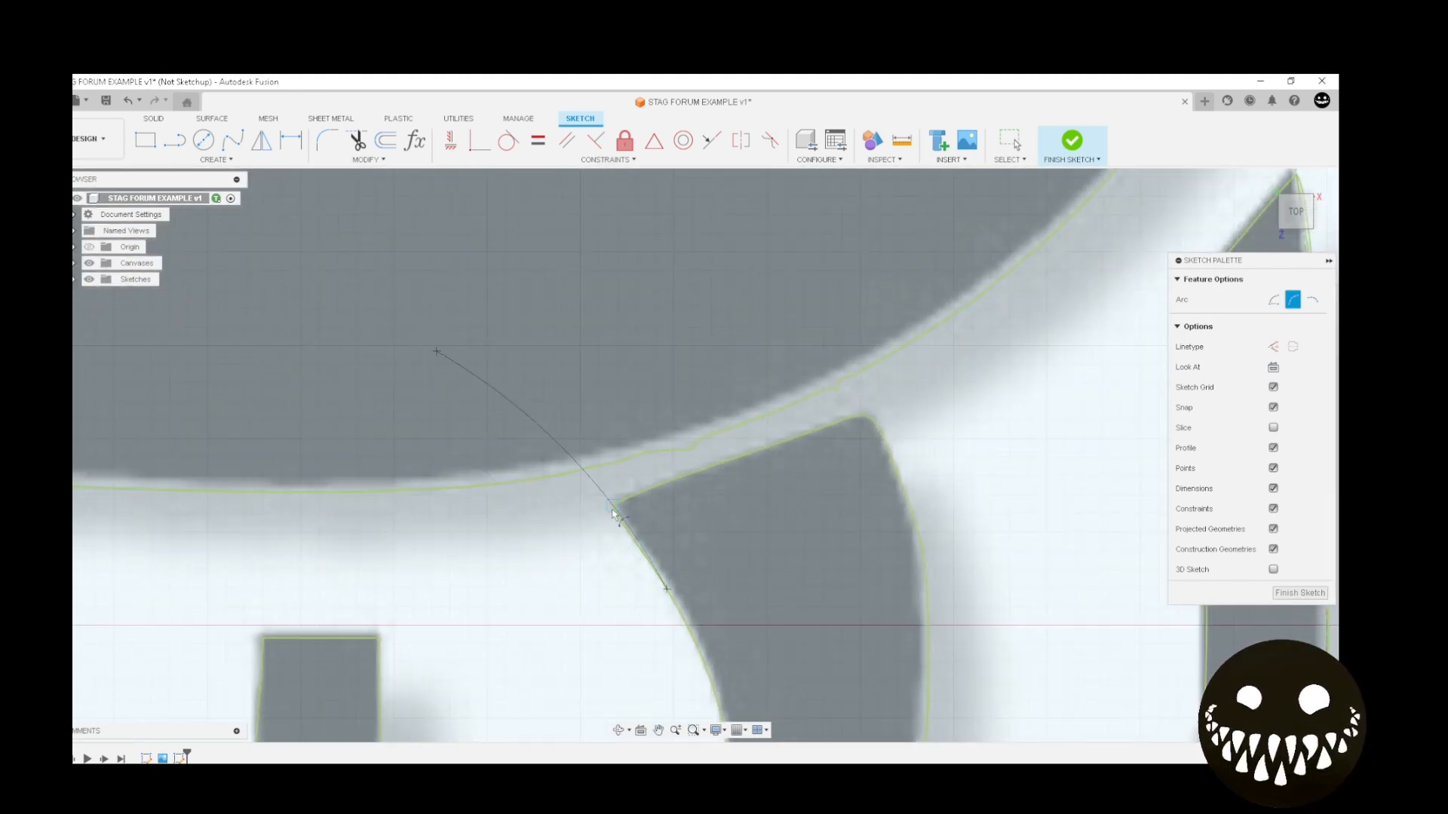
left_click(925, 569)
left_click(793, 193)
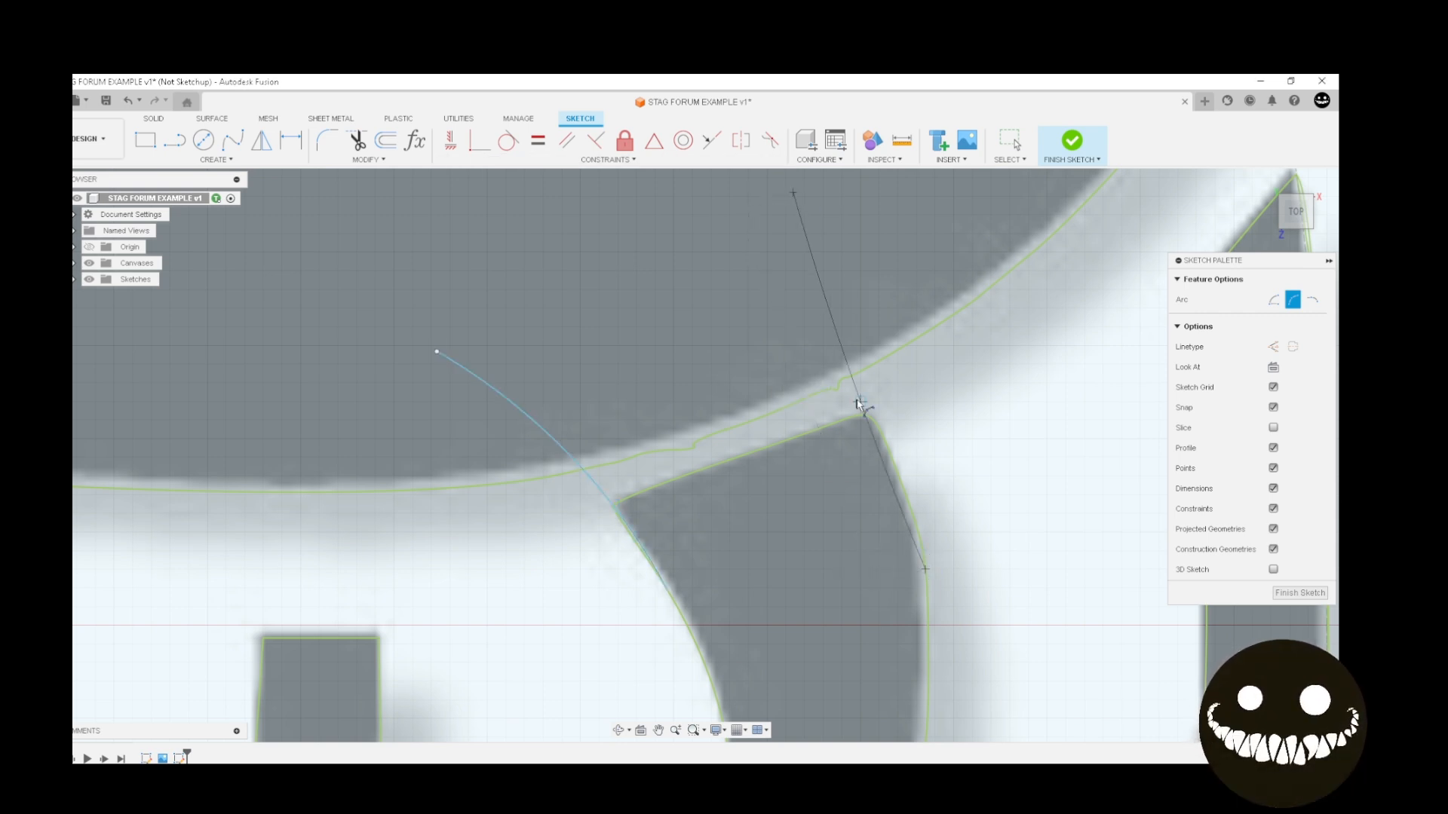
left_click(899, 454)
Sketch a short three-point arc smoothing the kink in the outer edge near the hooked tine's lower tip
scroll(862, 287, "down", 7)
middle_click_drag(818, 588, 809, 299)
scroll(808, 297, "up", 3)
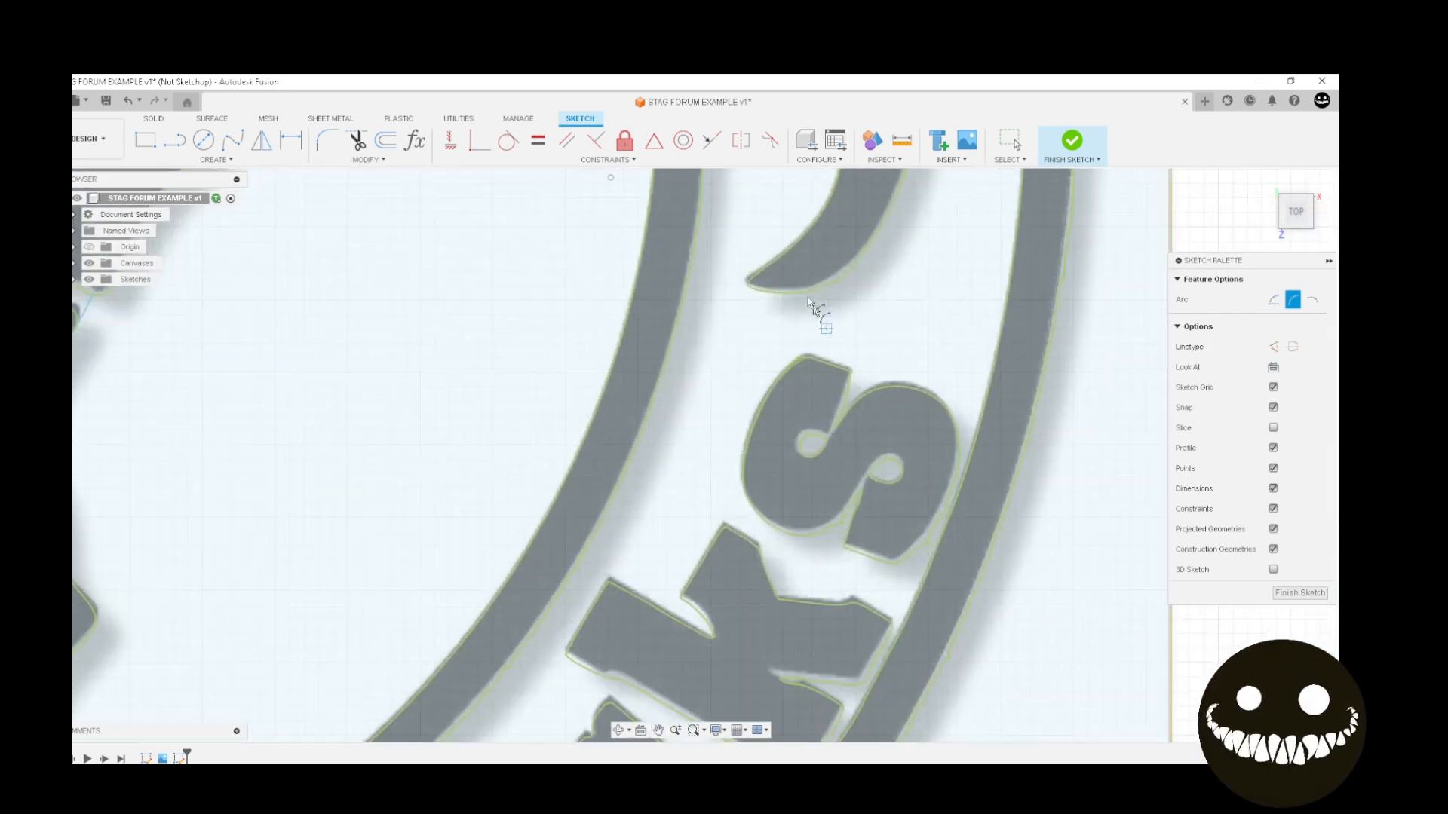
scroll(758, 292, "up", 5)
middle_click_drag(937, 332, 579, 447)
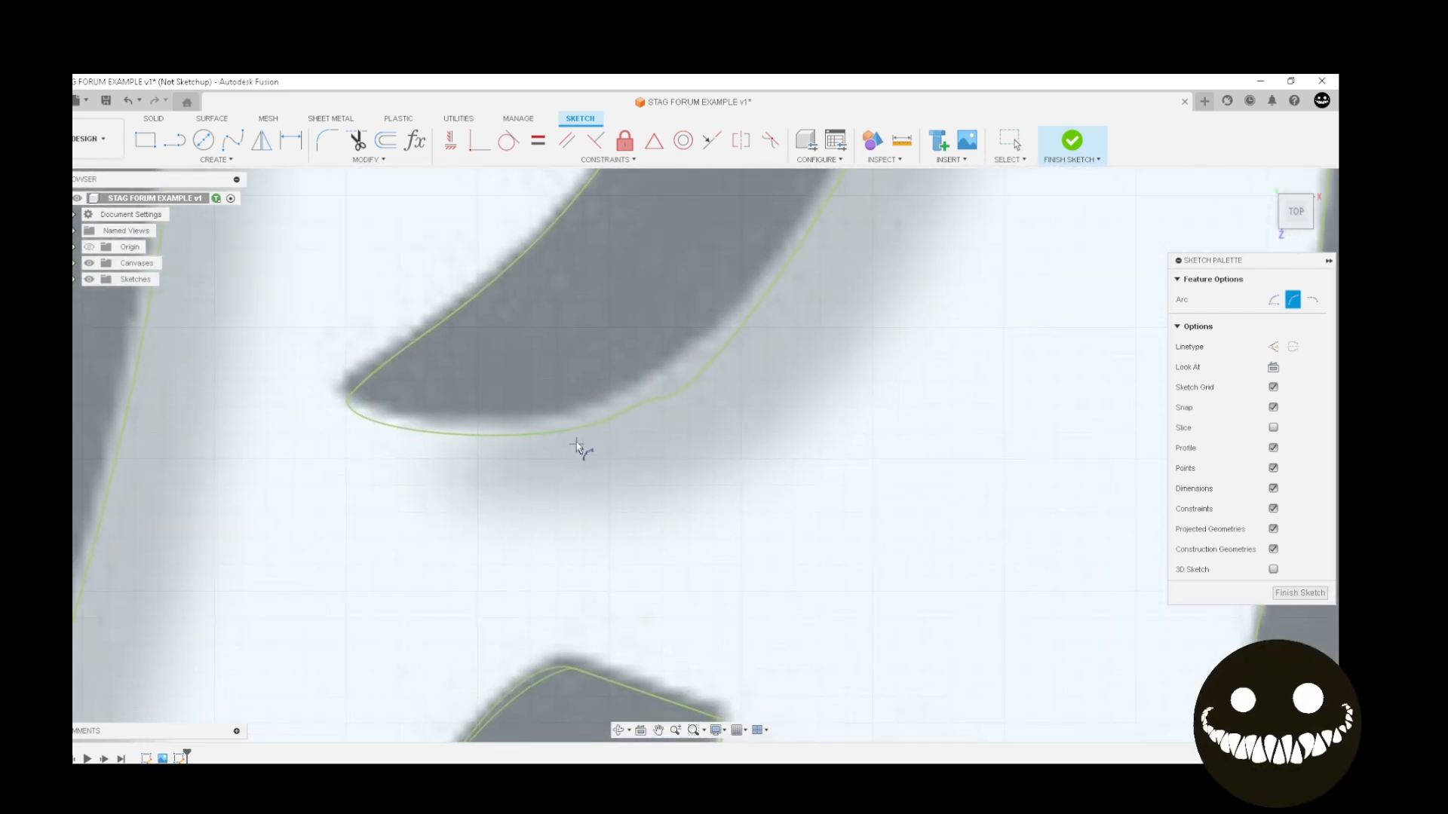
left_click(564, 436)
left_click(684, 389)
scroll(682, 395, "up", 2)
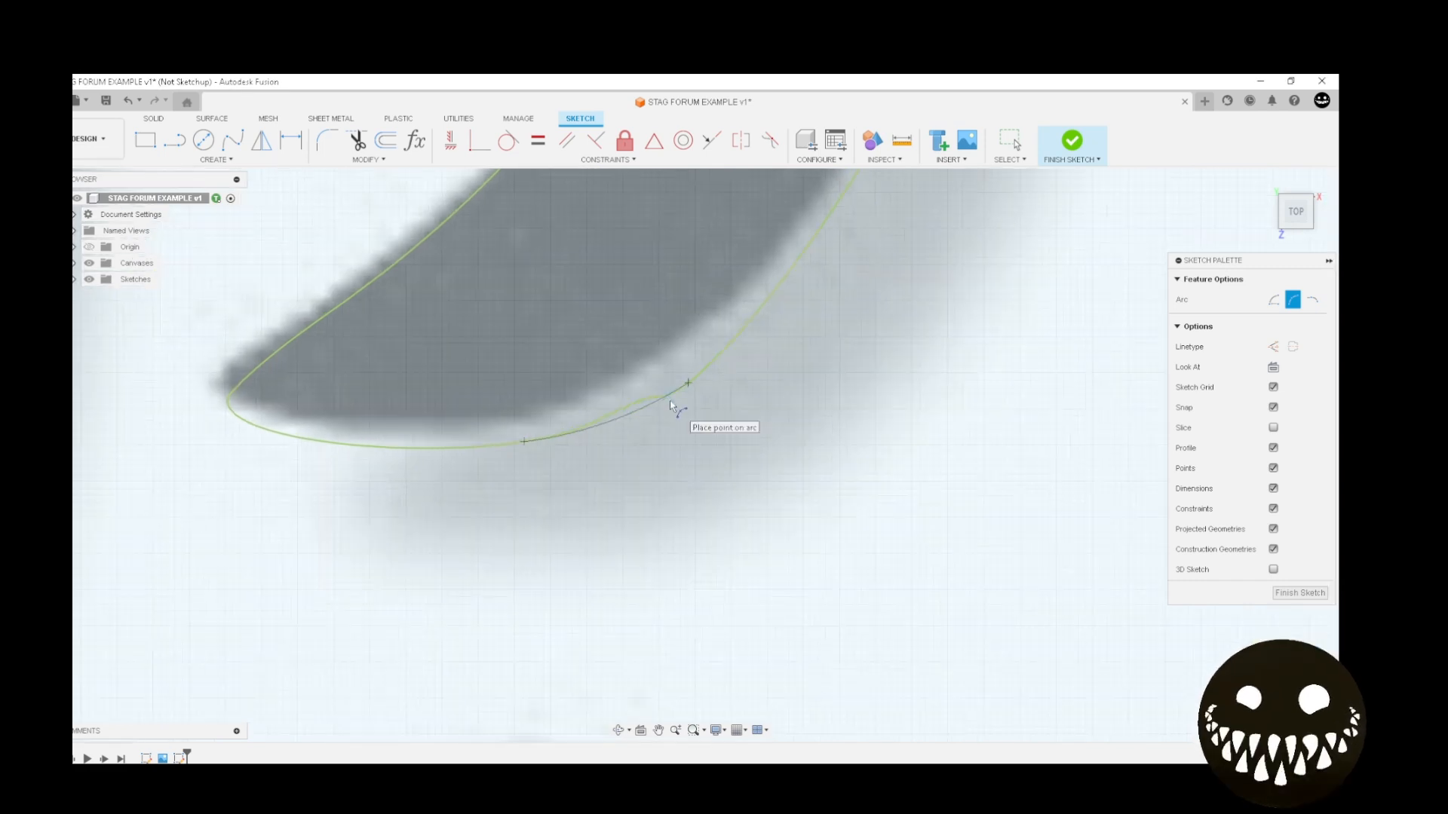
left_click(670, 400)
Sketch a three-point arc extending the inner edge of the right antler's outermost tine down across the gap into the beam
scroll(391, 445, "down", 8)
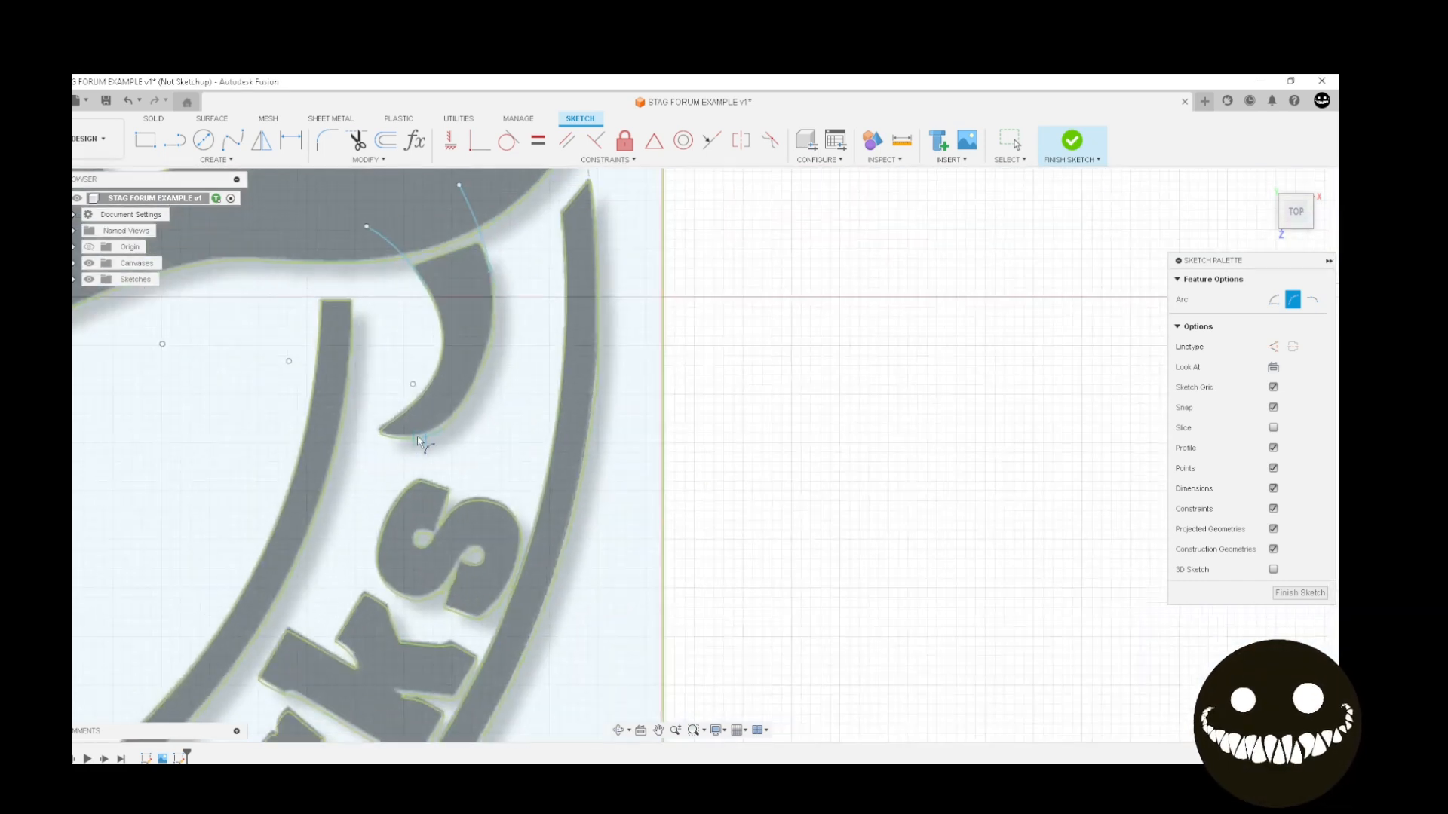
middle_click_drag(407, 448, 898, 465)
scroll(529, 505, "down", 2)
scroll(500, 520, "up", 1)
scroll(501, 521, "down", 4)
middle_click_drag(513, 522, 472, 604)
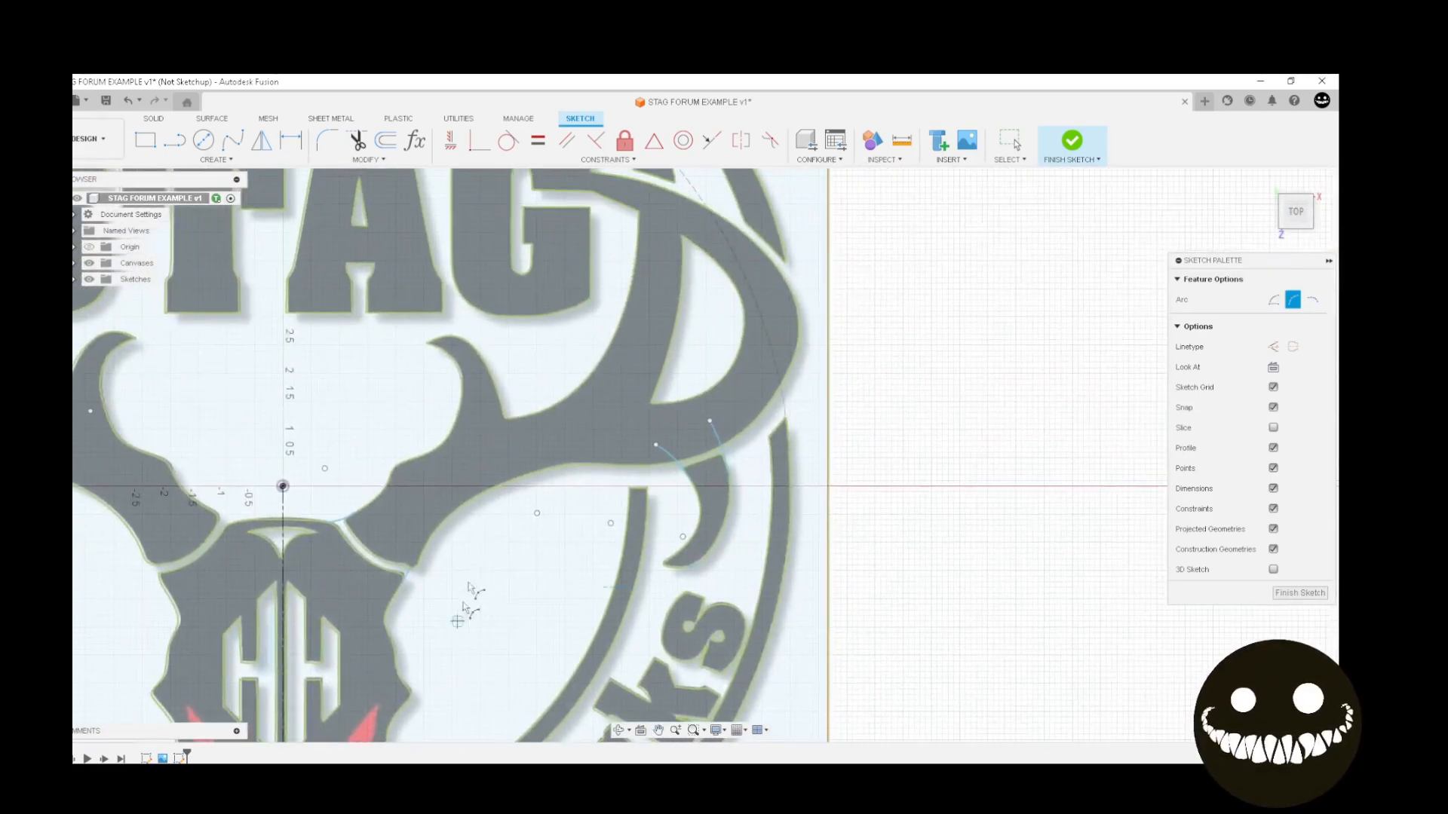
scroll(416, 654, "up", 2)
scroll(626, 427, "up", 4)
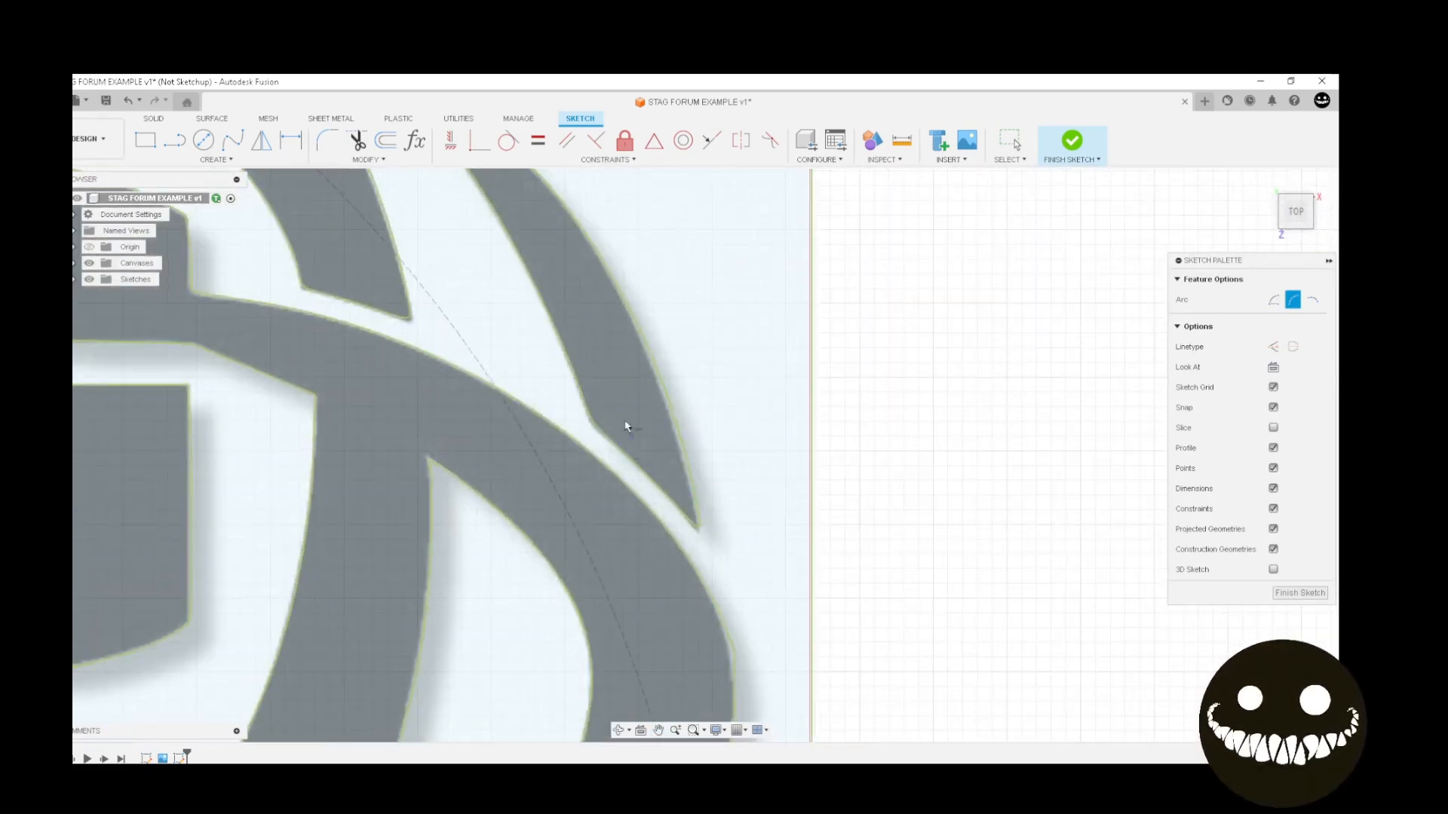
left_click(579, 383)
scroll(606, 552, "up", 1)
left_click(598, 563)
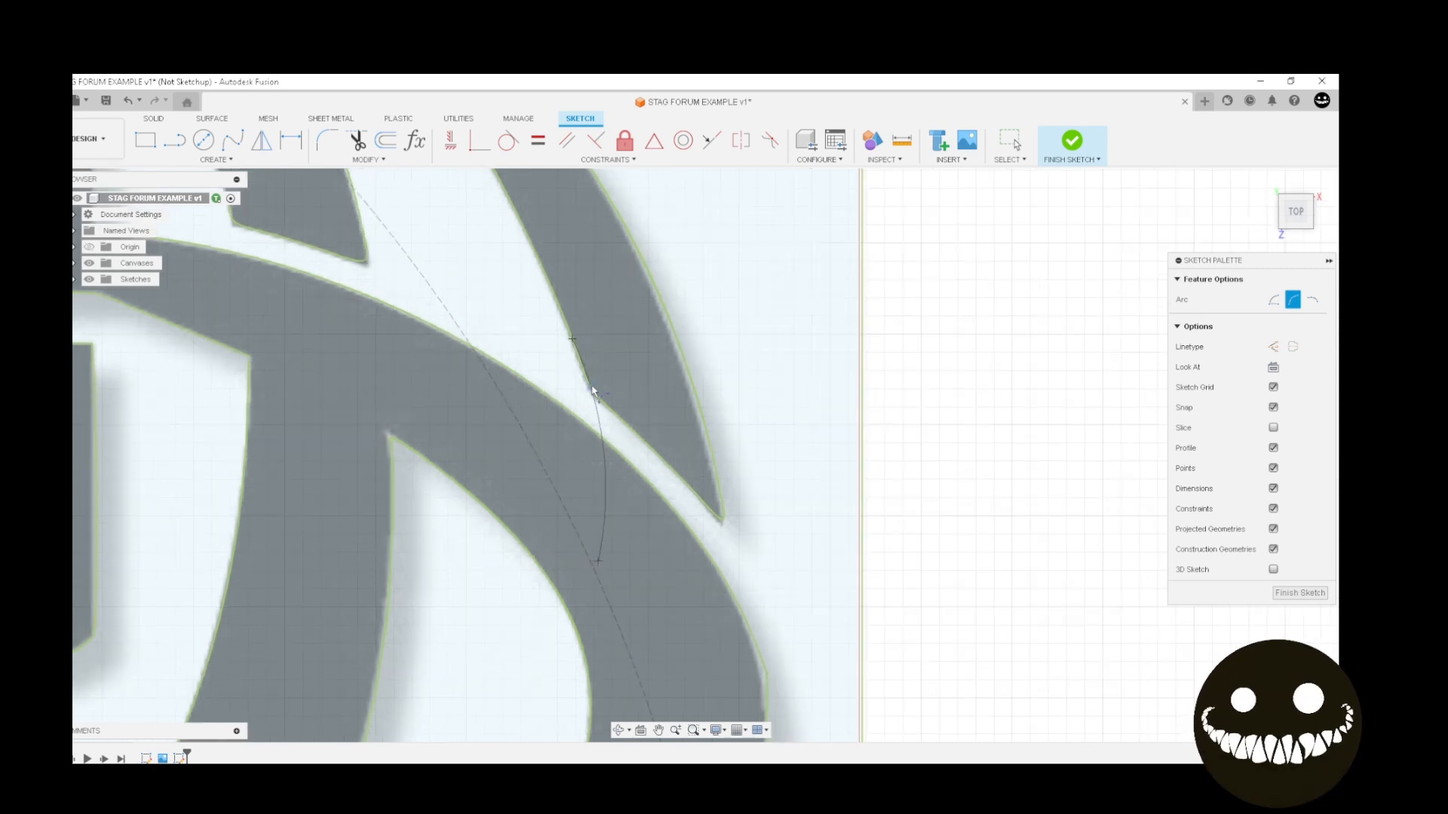
left_click(592, 390)
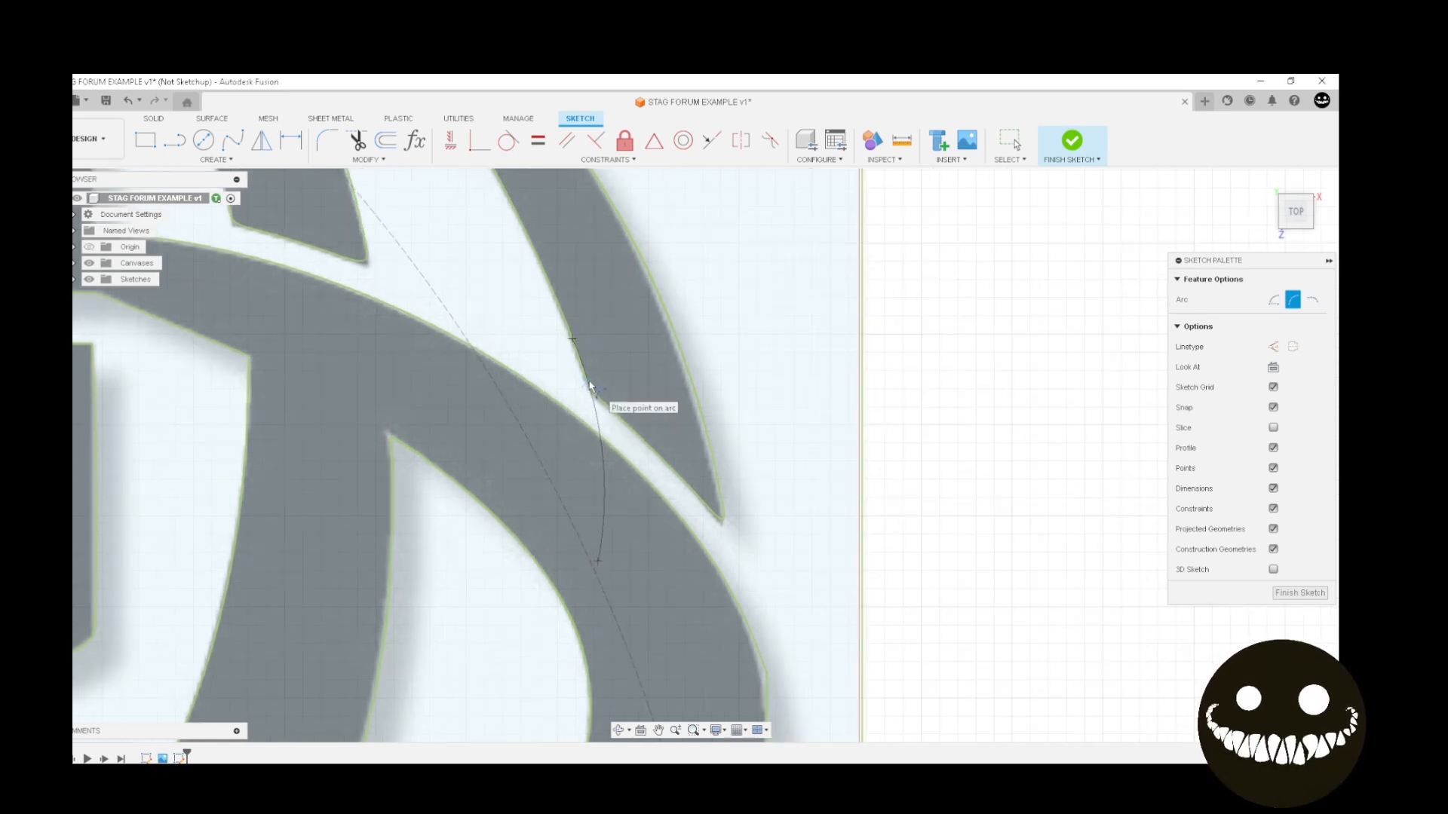
scroll(592, 388, "up", 2)
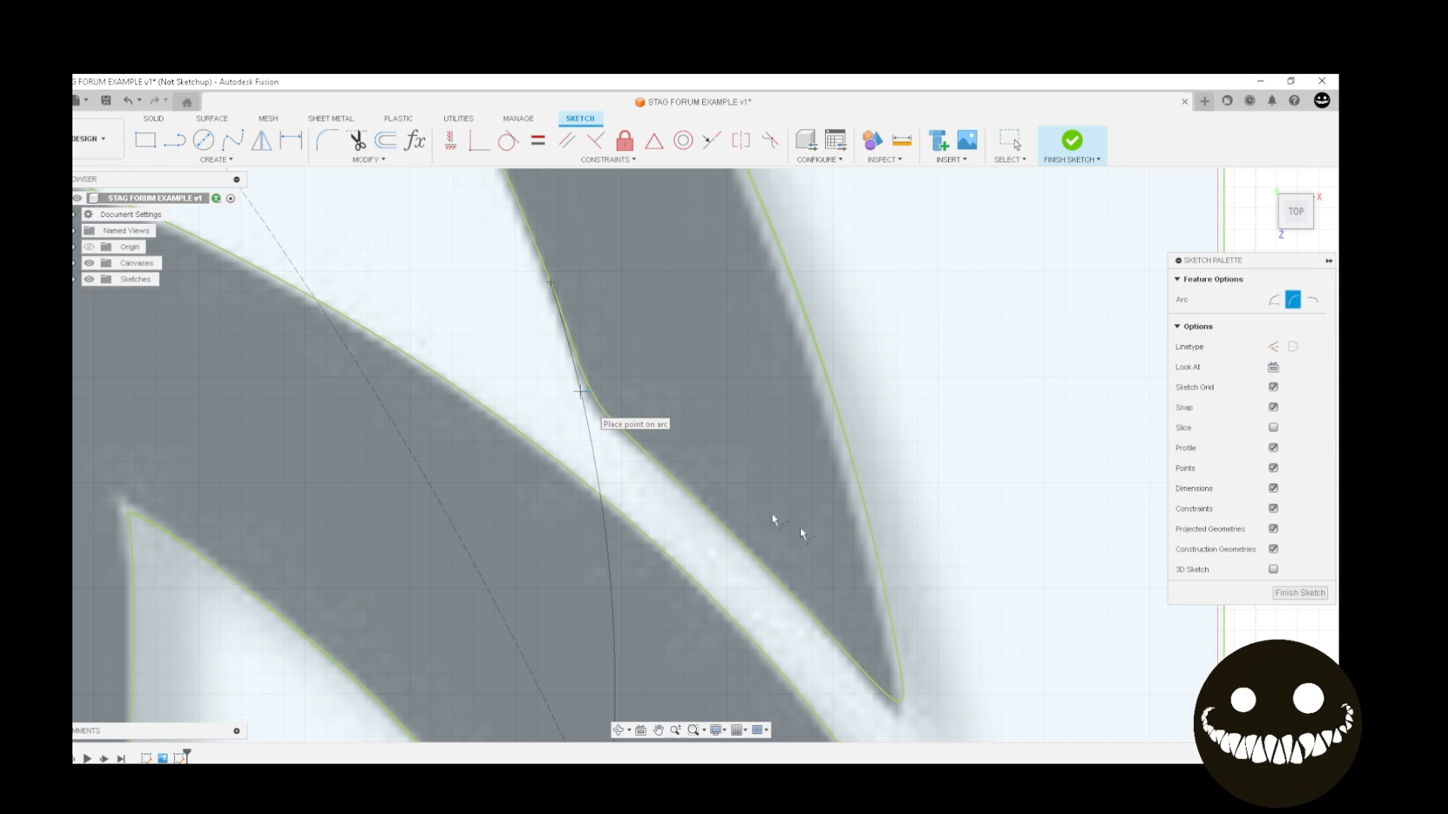
Sketch a three-point arc carrying the outermost tine's outer edge past its tip and down into the antler beam
left_click(851, 458)
scroll(888, 629, "down", 1)
middle_click_drag(891, 626, 625, 200)
left_click(656, 556)
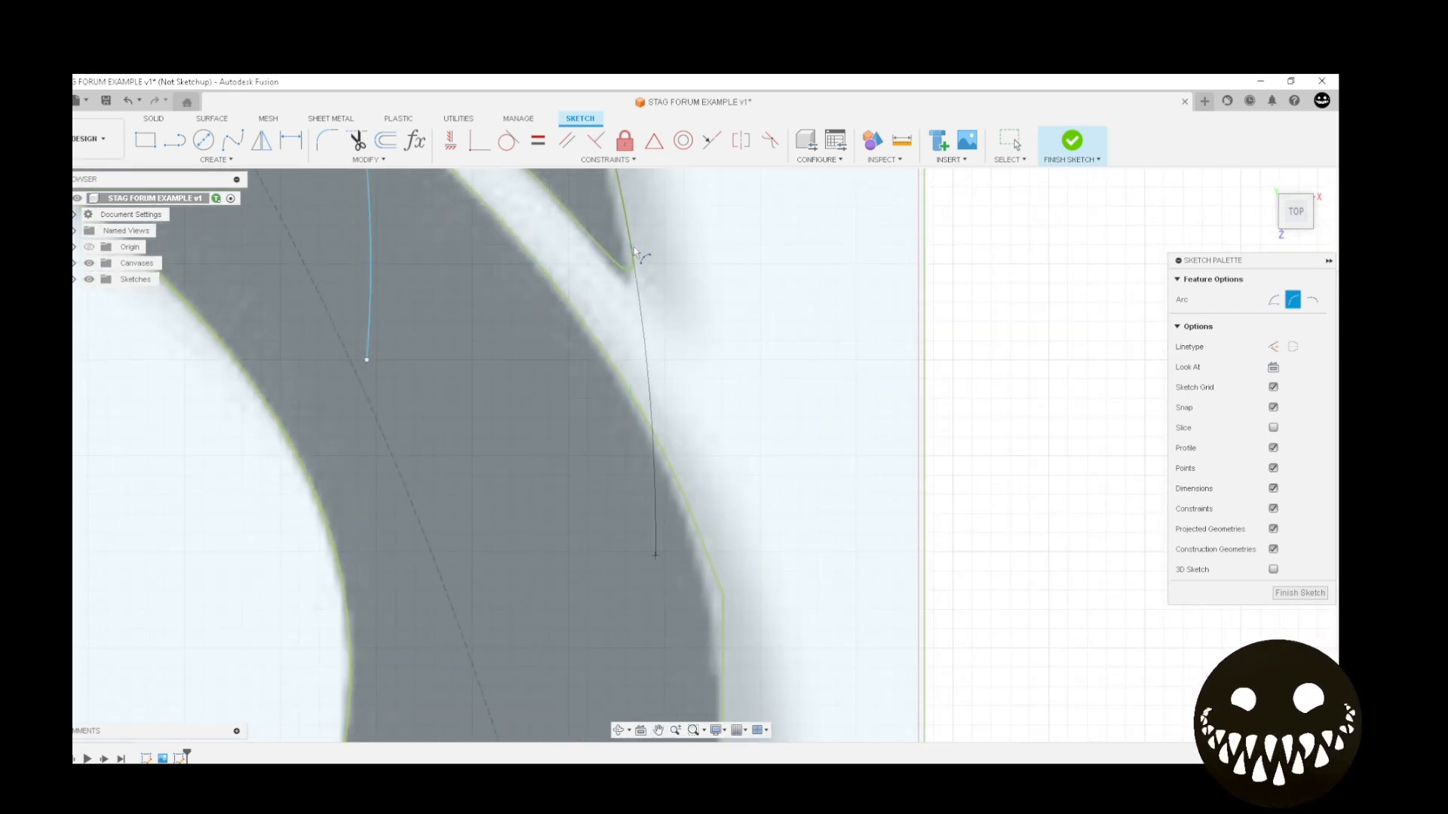
scroll(637, 250, "up", 2)
scroll(637, 250, "up", 2)
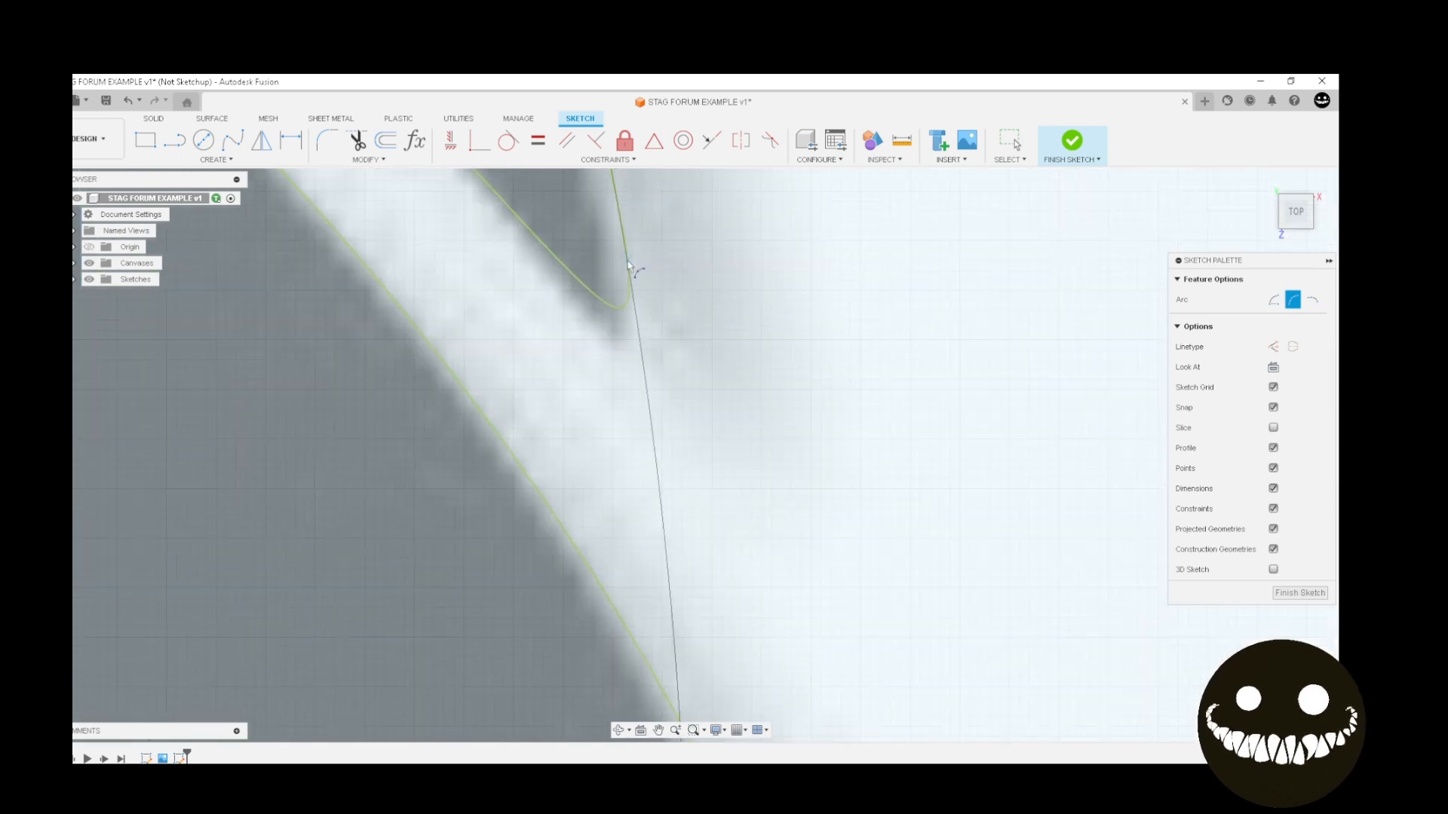
scroll(638, 298, "up", 2)
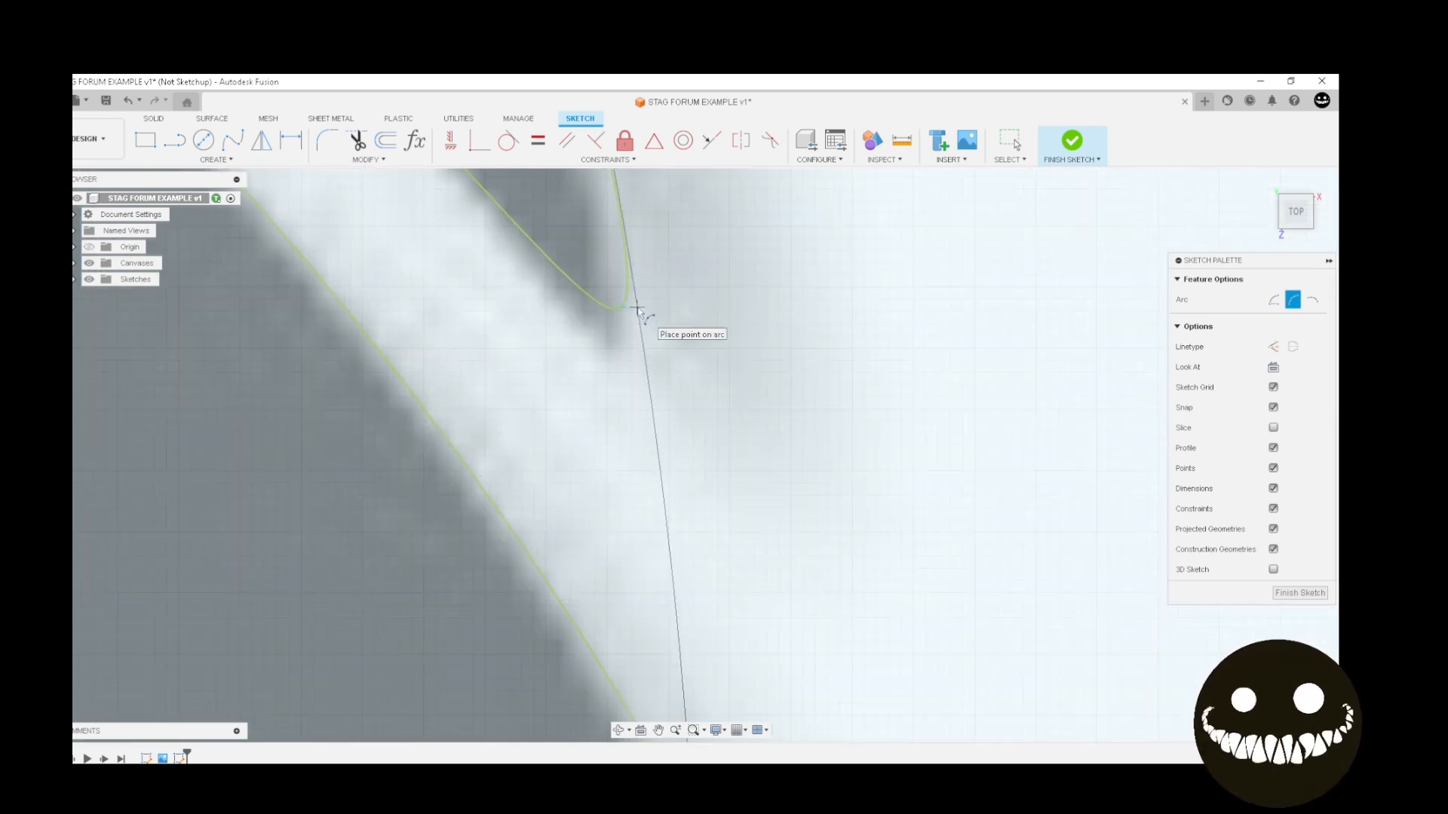
left_click(637, 305)
Sketch a three-point arc rounding over the flat segment on the right antler's outermost edge
scroll(638, 509, "down", 6)
middle_click_drag(608, 637, 440, 284)
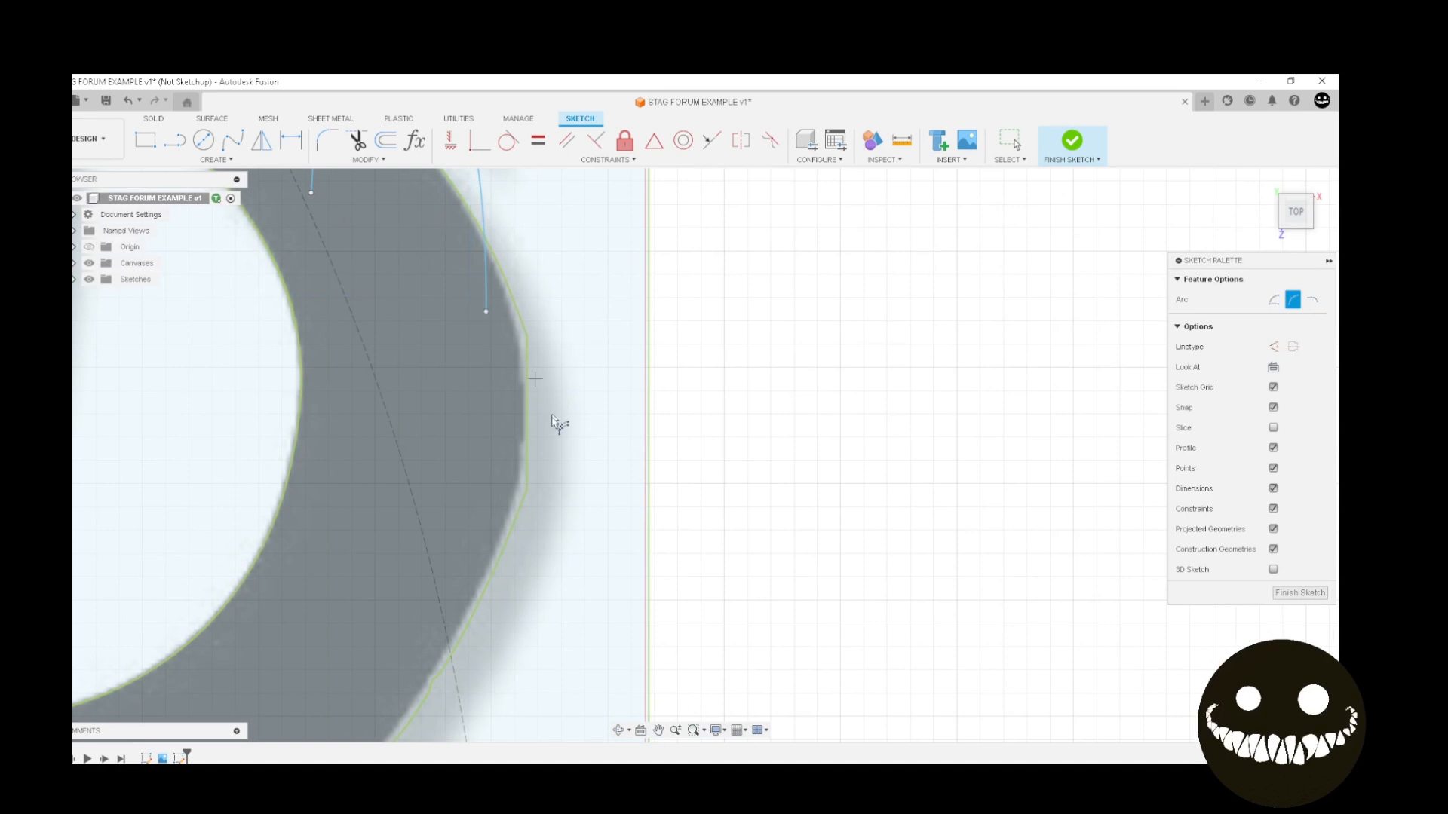
scroll(547, 453, "up", 2)
left_click(508, 252)
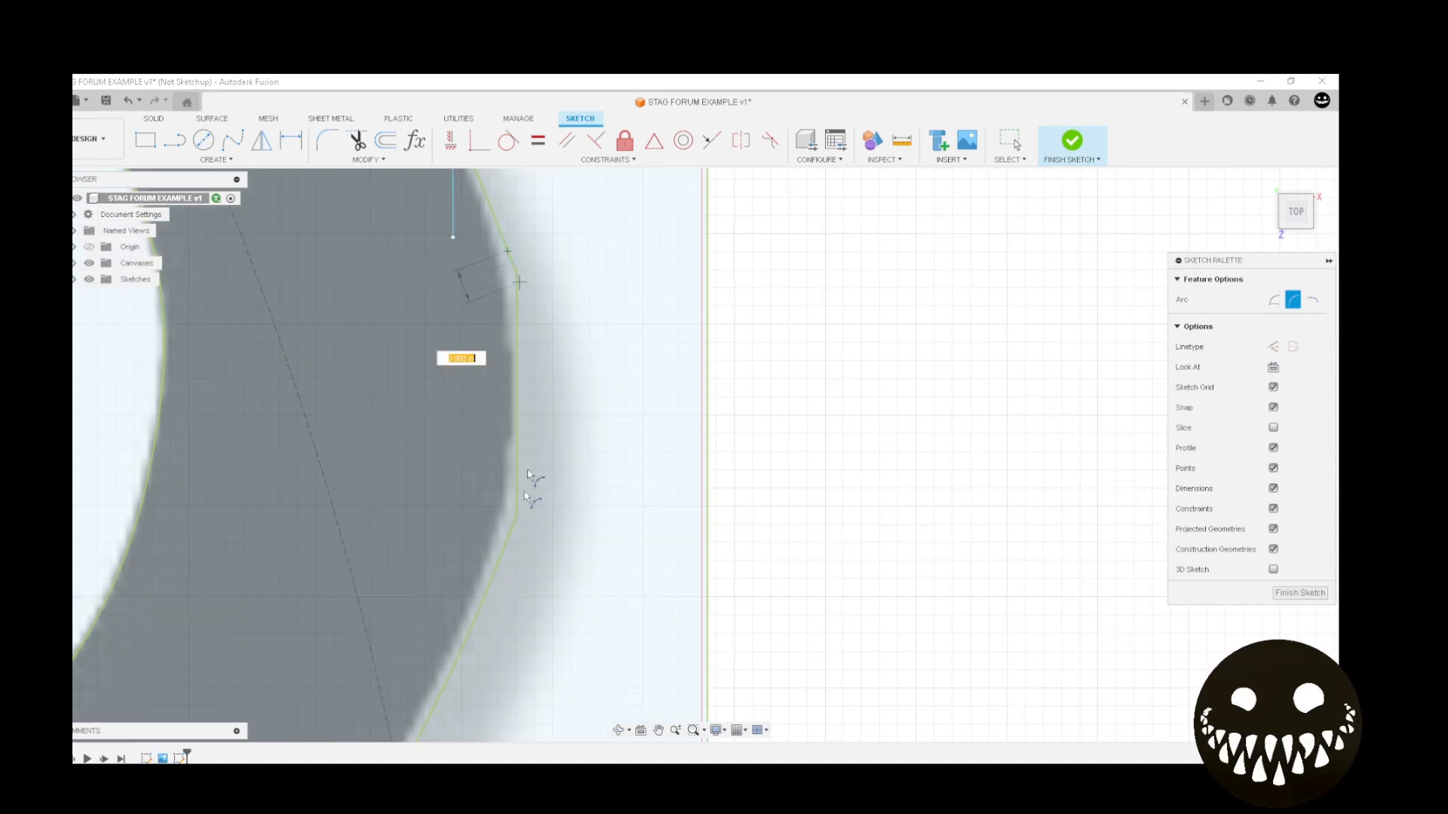
left_click(498, 562)
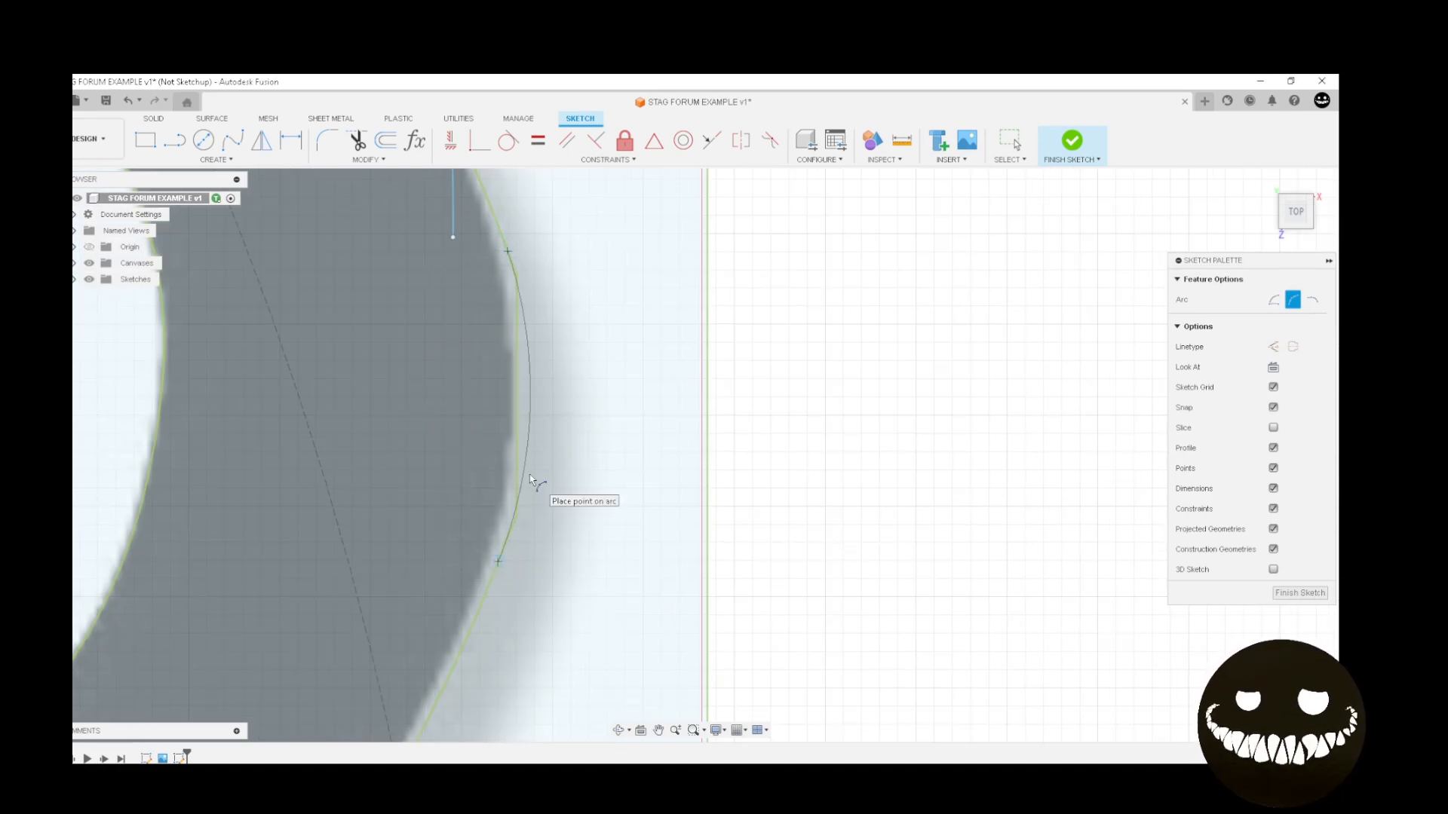
left_click(537, 472)
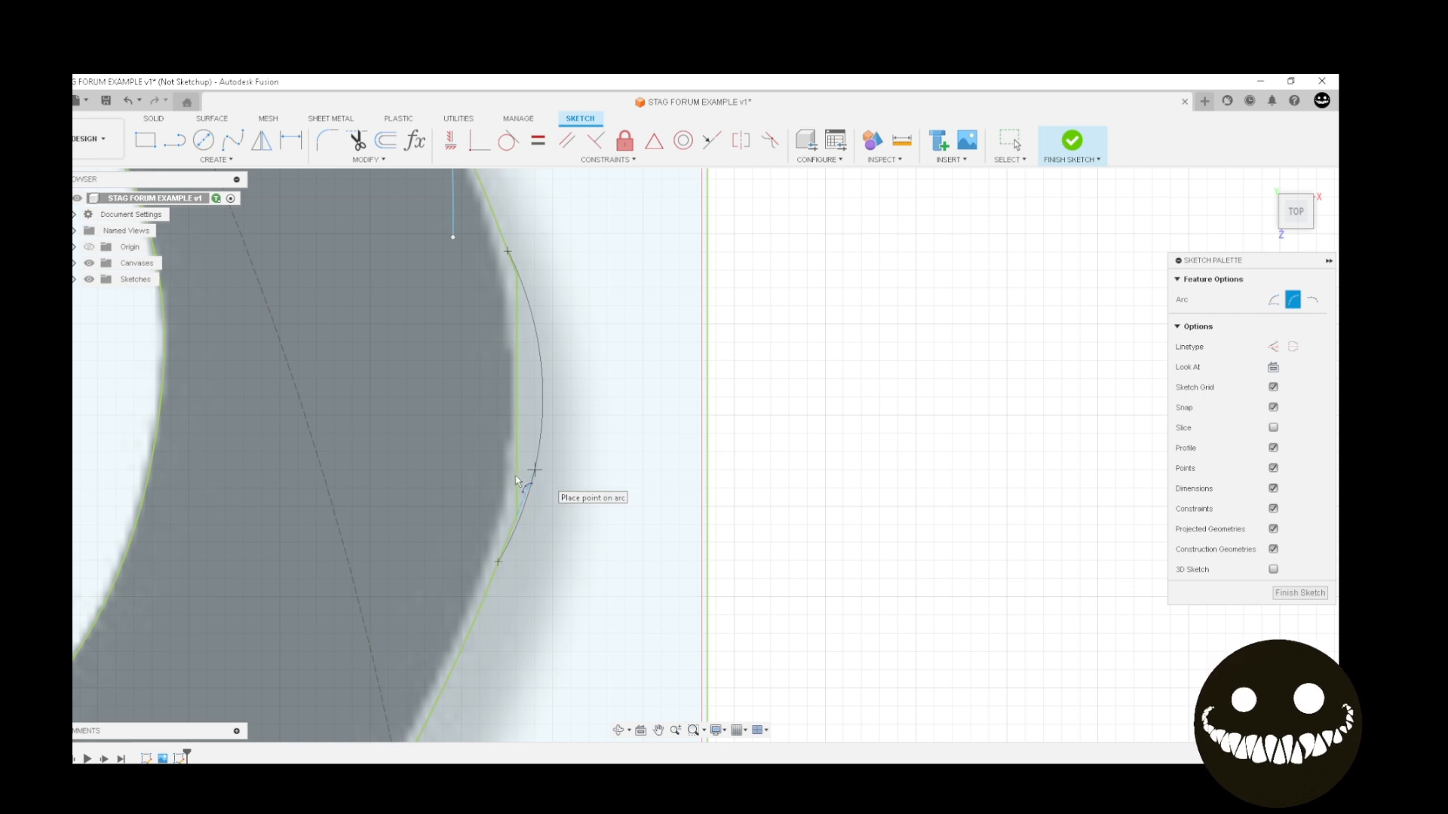
Sketch a three-point arc joining the left edge of the forked upper tine to the antler edge beside the letter G
scroll(486, 517, "down", 6)
middle_click_drag(436, 566, 676, 362)
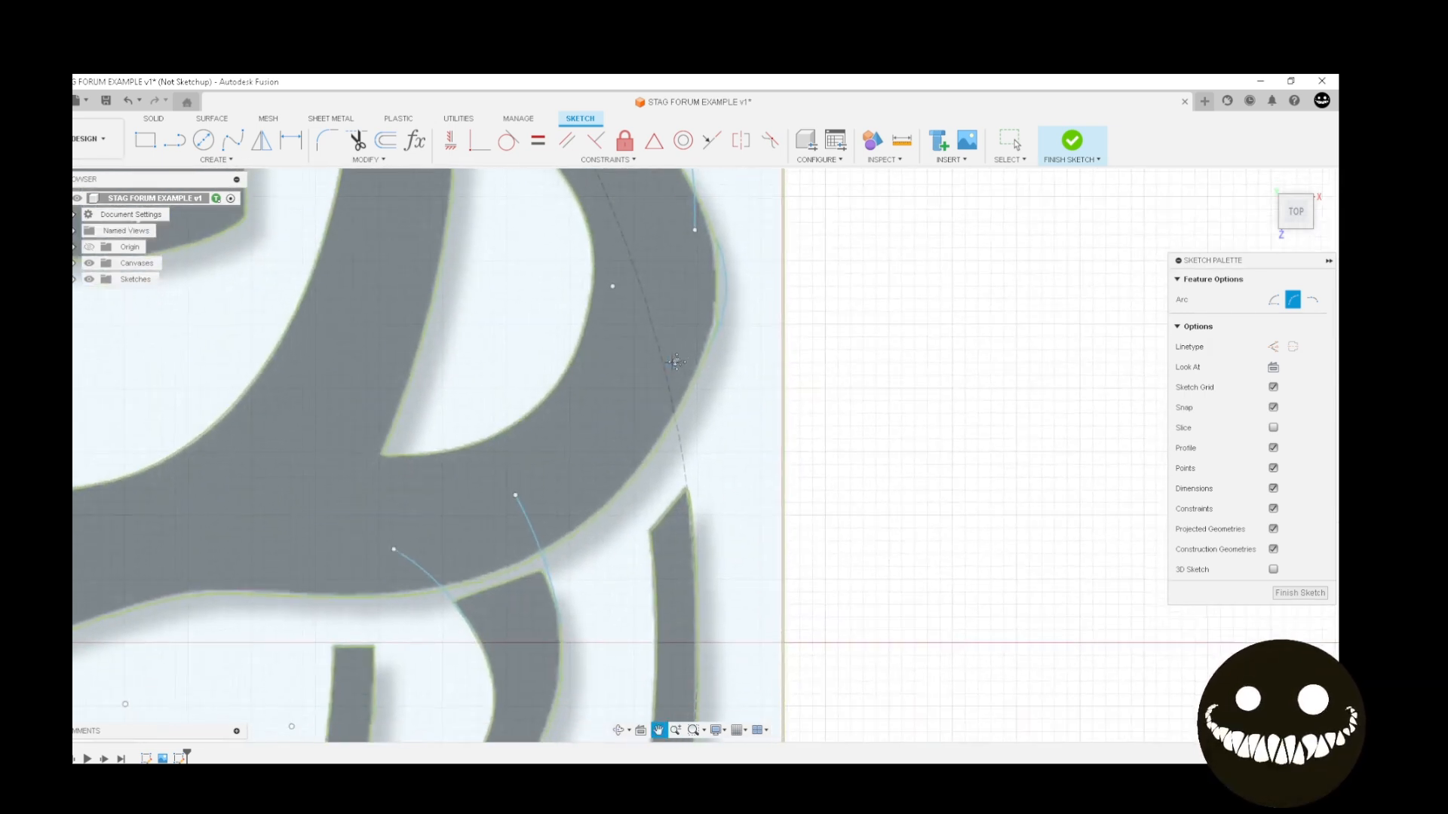
scroll(525, 562, "down", 5)
scroll(513, 641, "up", 6)
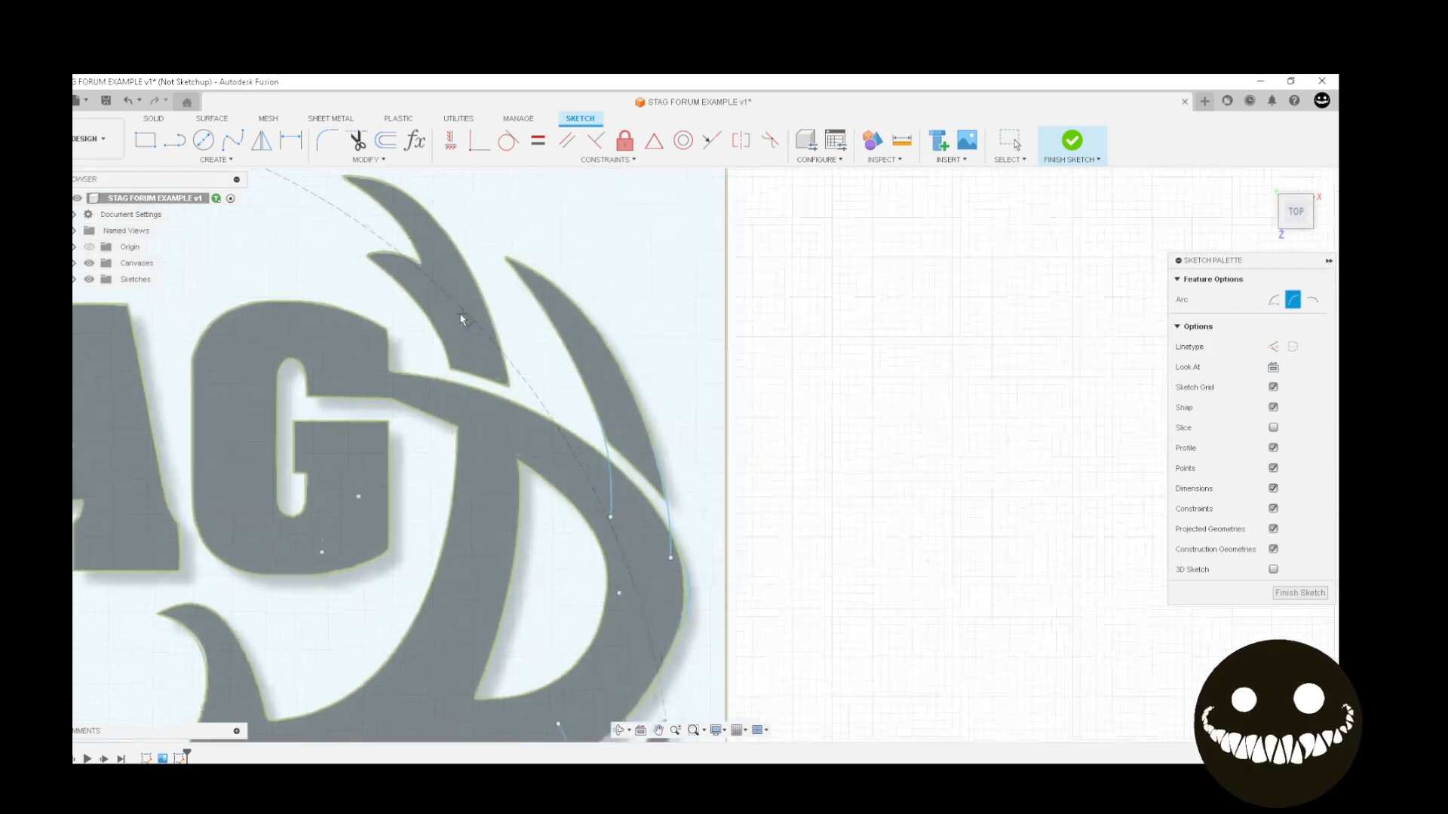
left_click(373, 354)
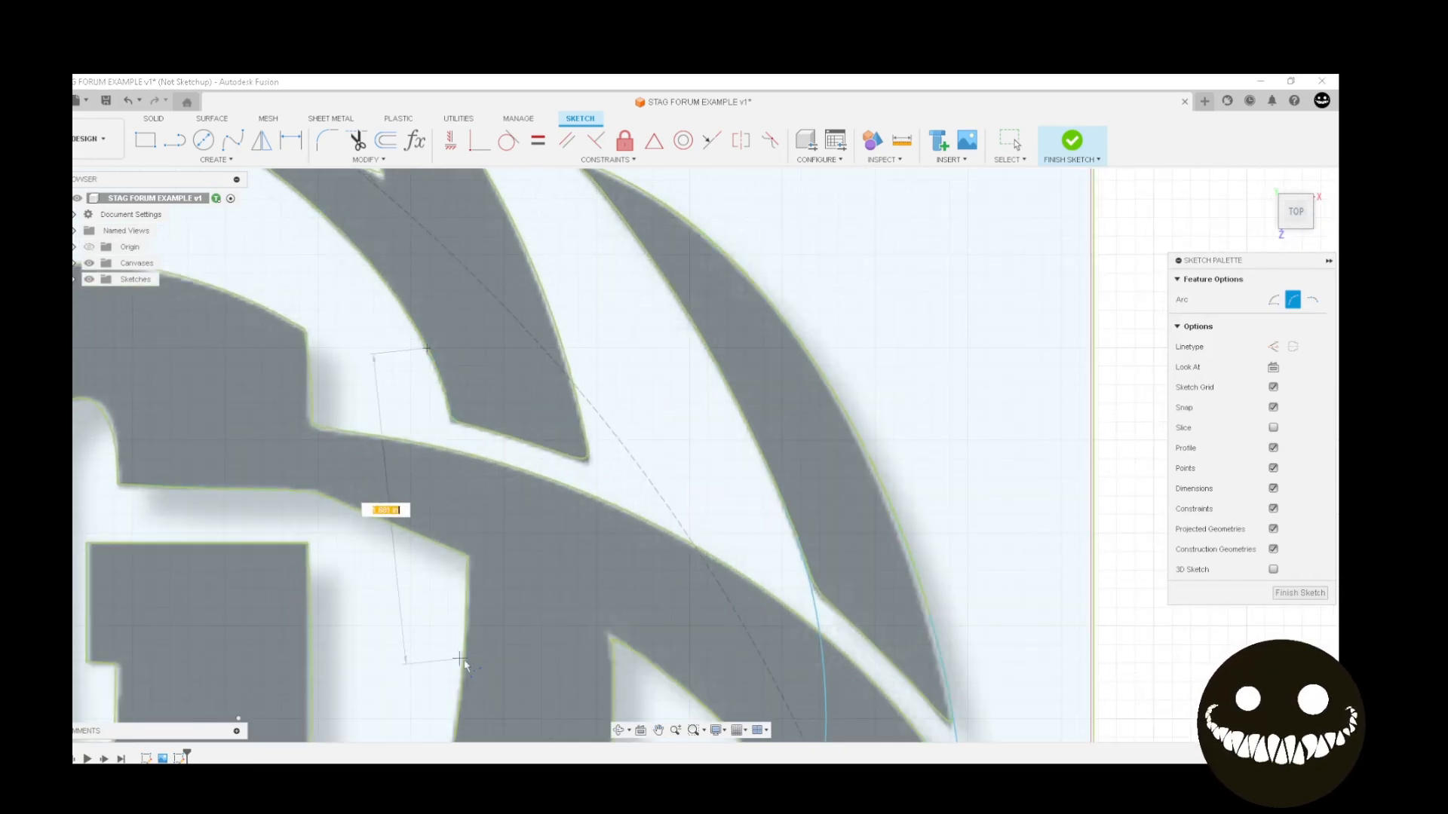
scroll(466, 585, "up", 2)
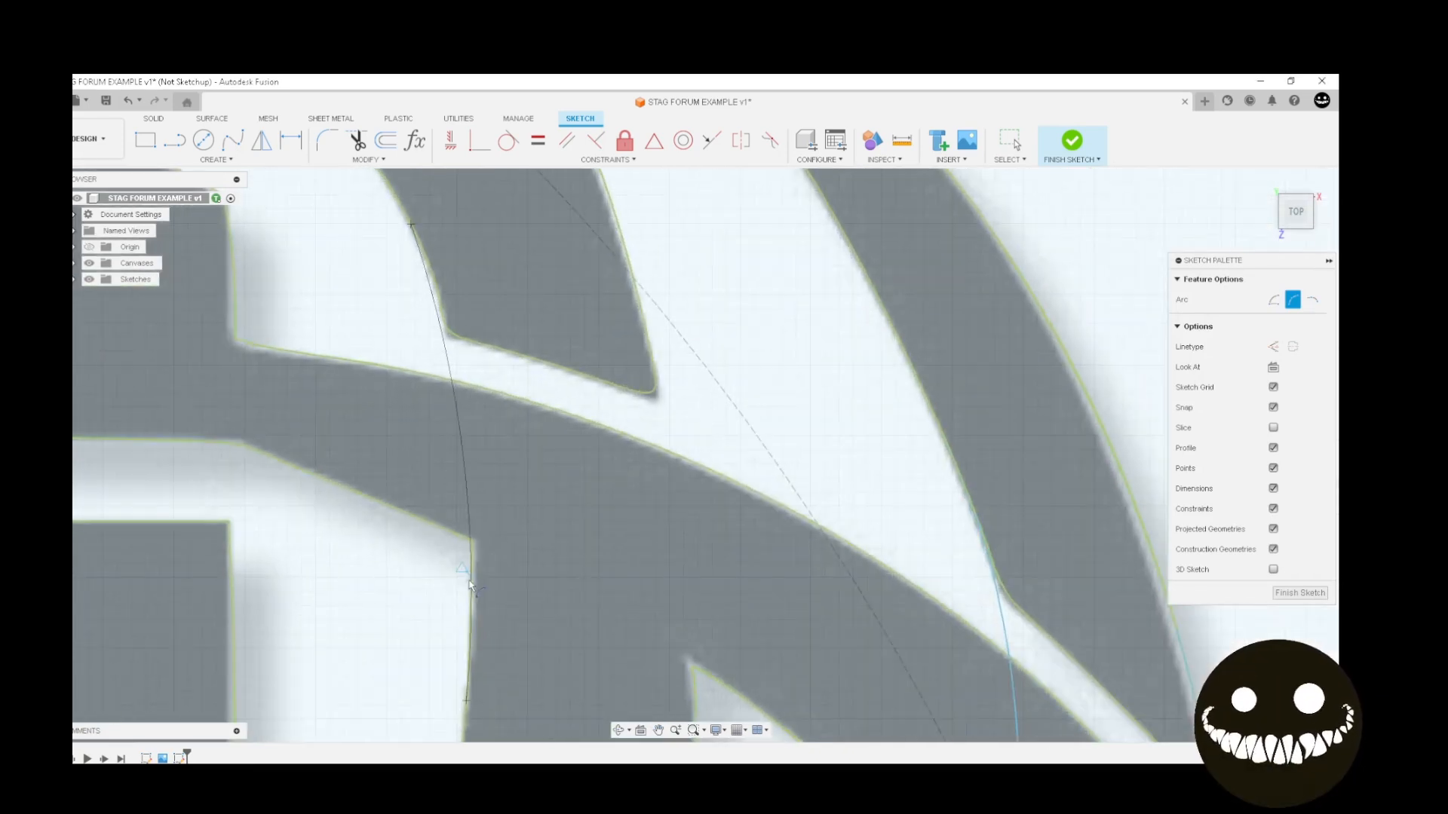
Sketch a three-point arc joining the forked tine's right edge to the left edge of the antler's inner opening
left_click(624, 232)
middle_click_drag(678, 622, 636, 351)
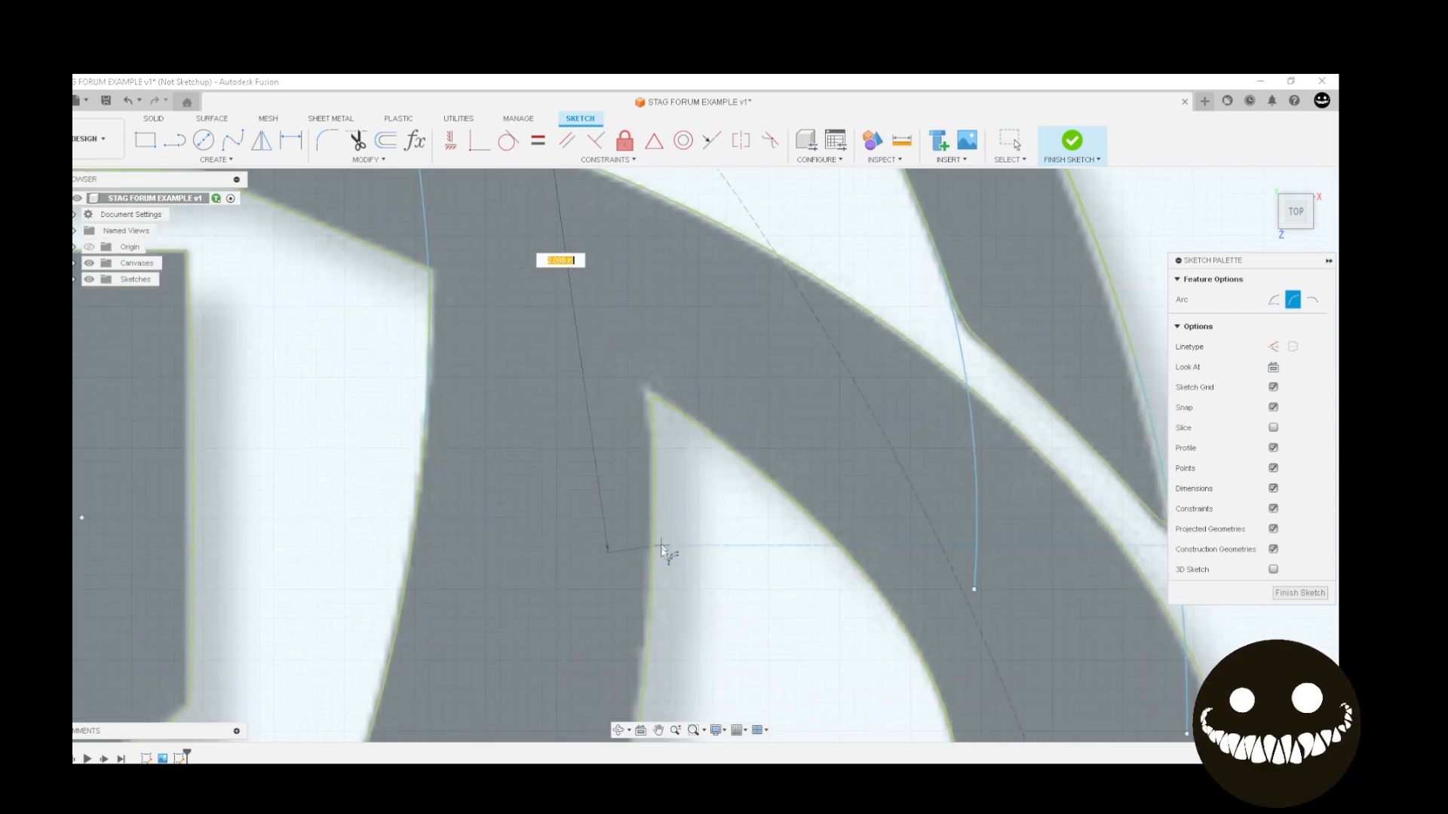
left_click(652, 594)
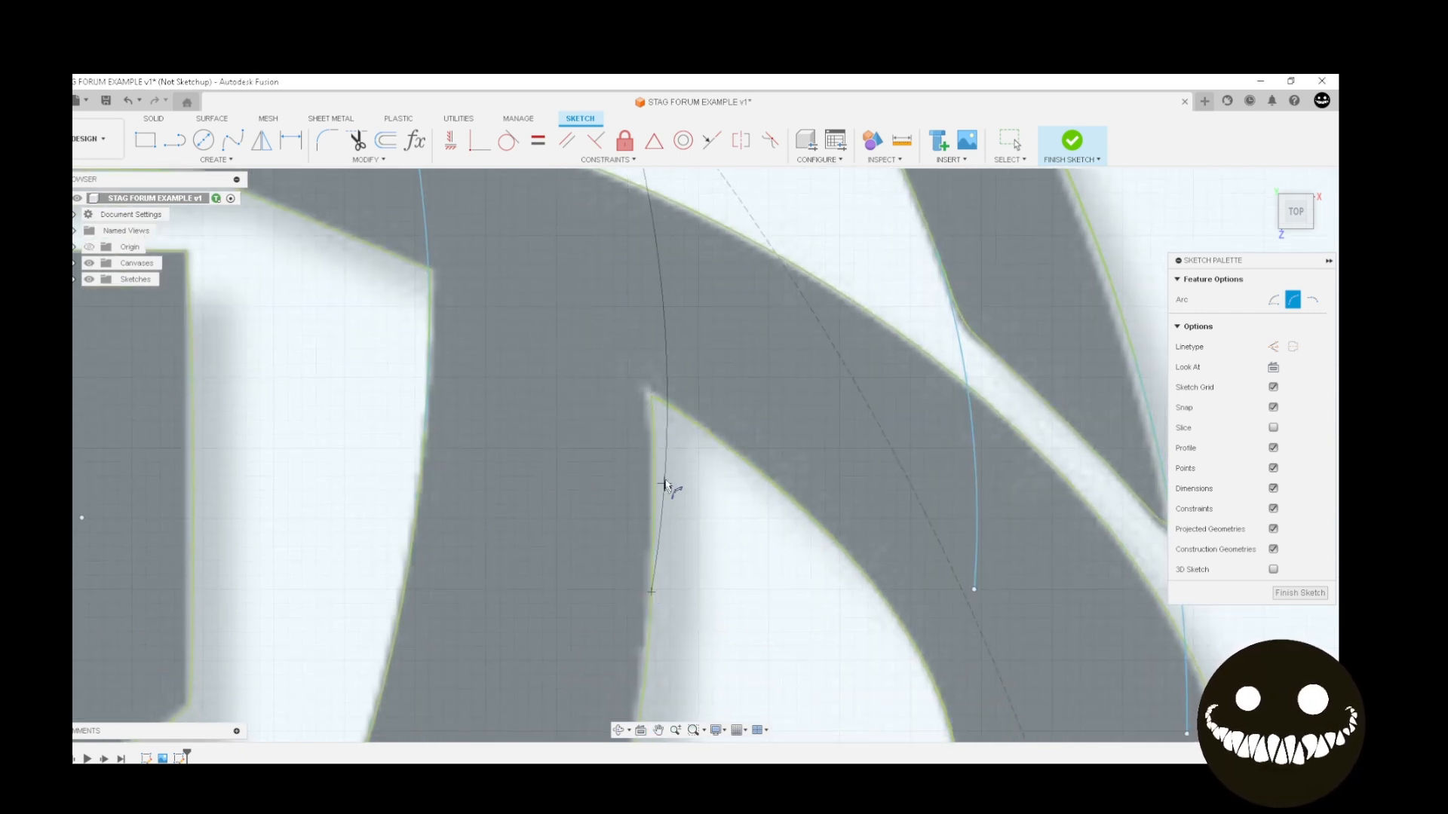
scroll(665, 485, "up", 4)
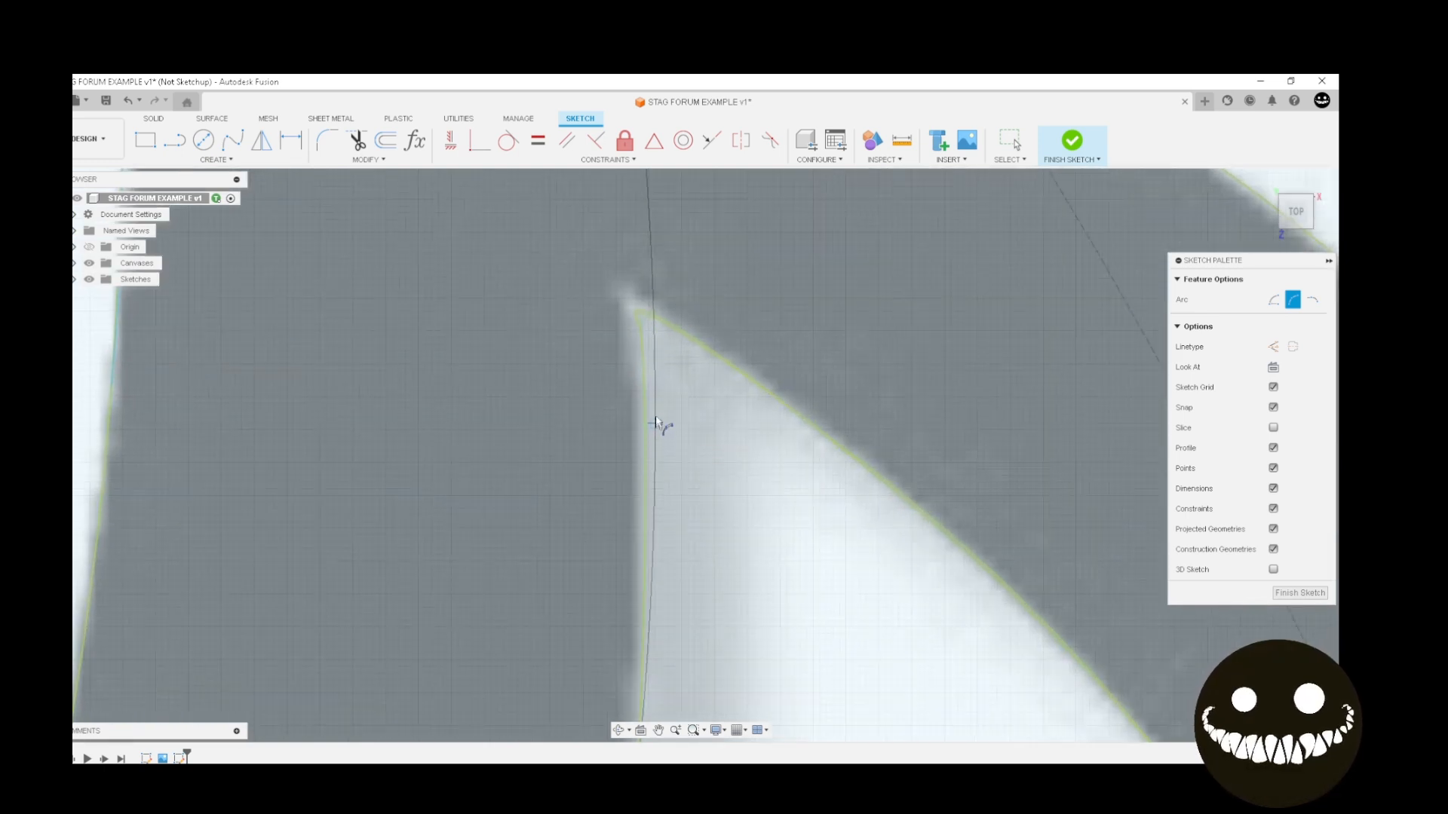
scroll(653, 407, "up", 2)
left_click(647, 383)
Sketch a three-point arc extending the antler beam's upper edge into the body of the letter G
scroll(667, 467, "down", 7)
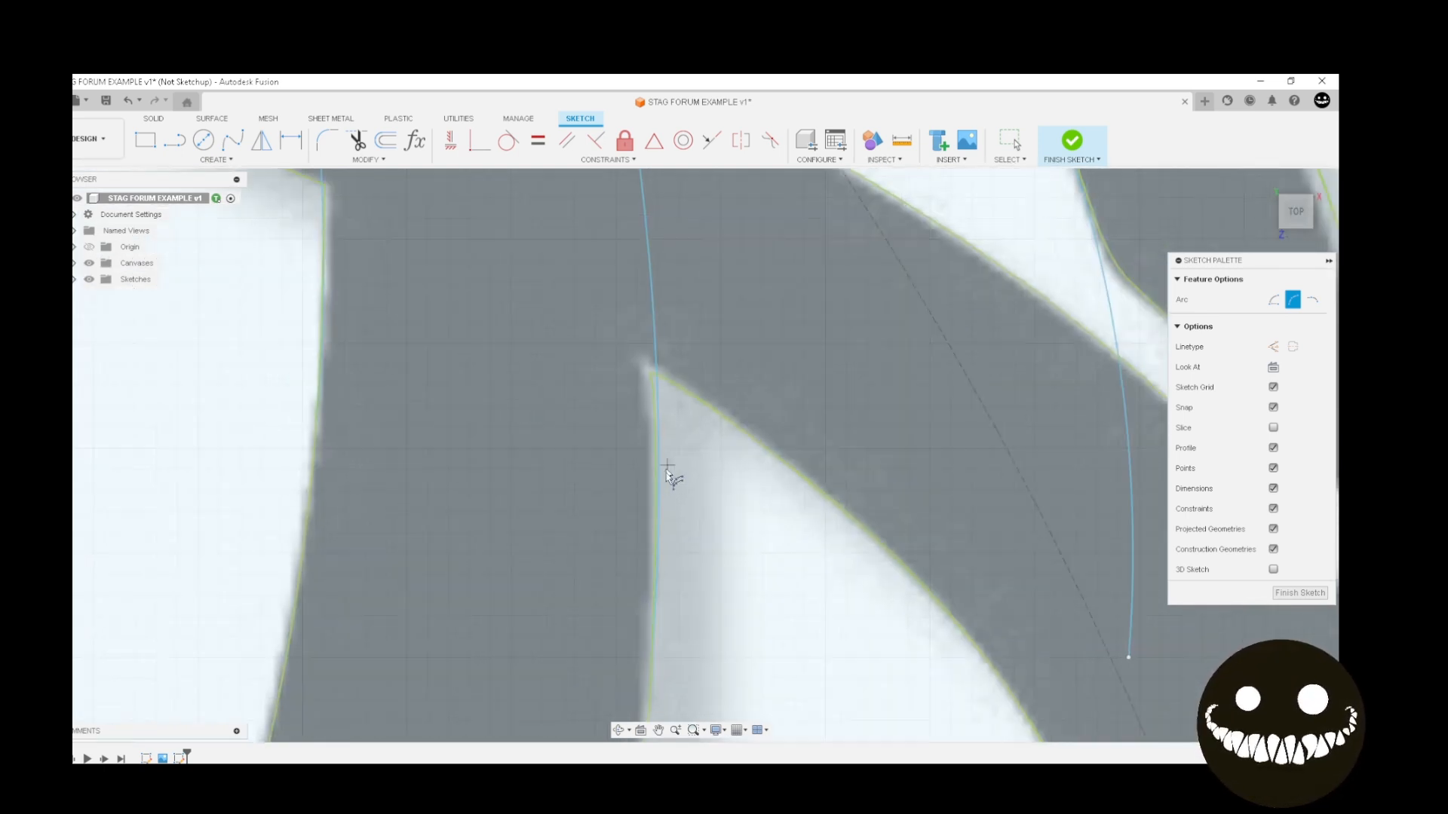
mouse_move(516, 643)
middle_mouse_down()
mouse_move(570, 506)
mouse_move(805, 584)
mouse_move(937, 476)
mouse_move(931, 124)
mouse_move(623, 545)
middle_mouse_up()
scroll(570, 506, "down", 4)
scroll(643, 405, "up", 2)
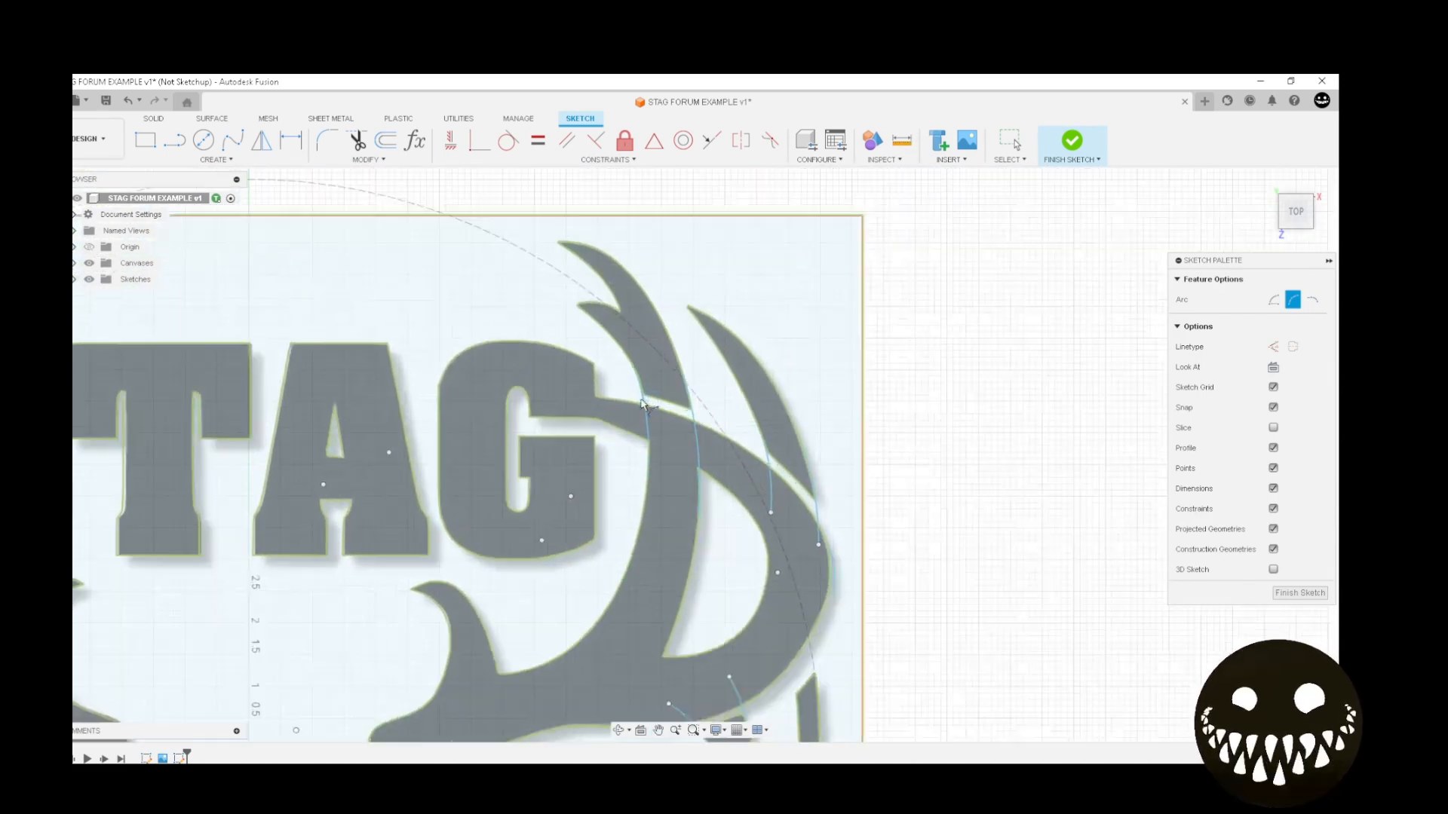
scroll(643, 404, "up", 2)
scroll(642, 401, "up", 4)
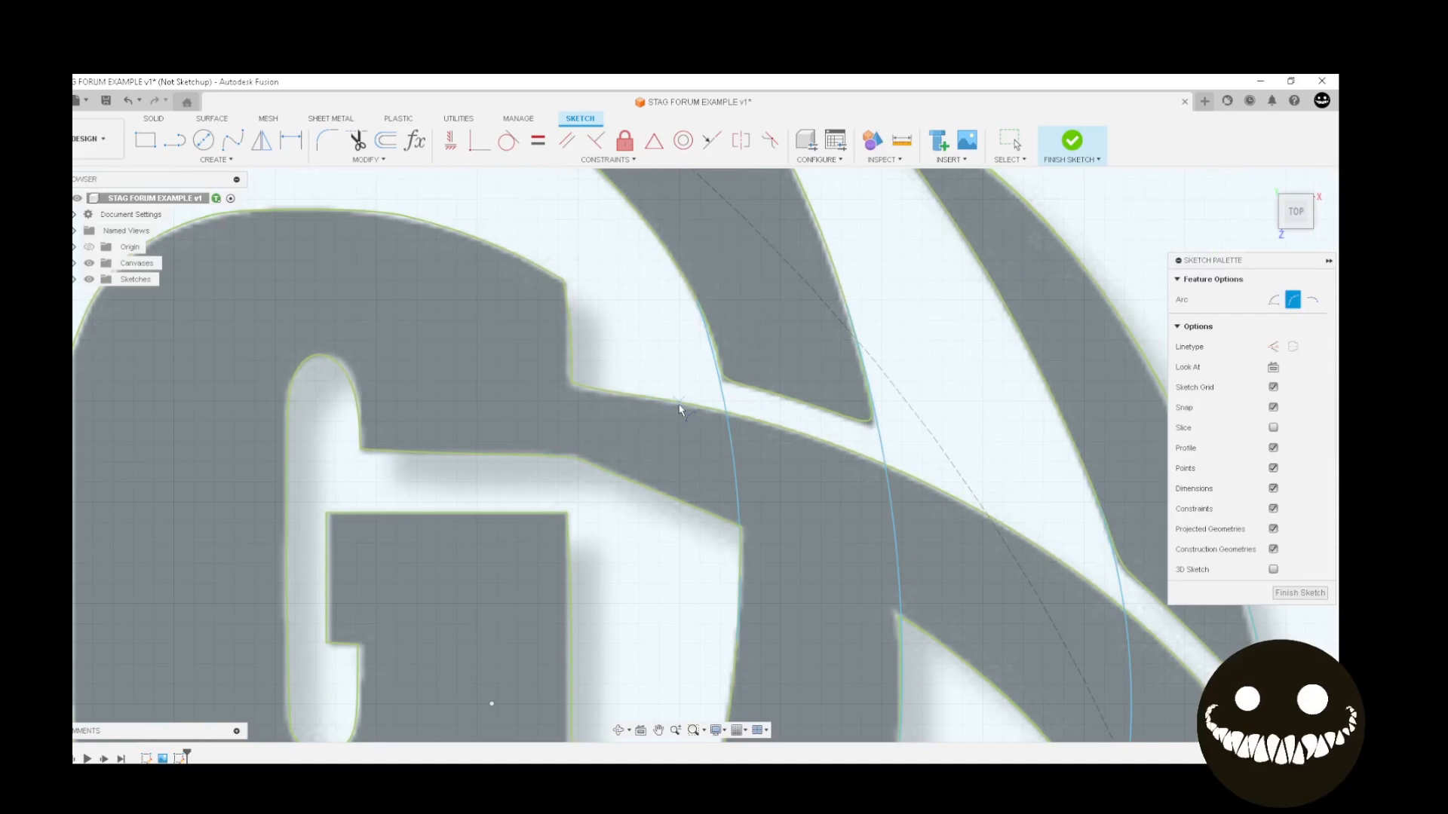
left_click(681, 402)
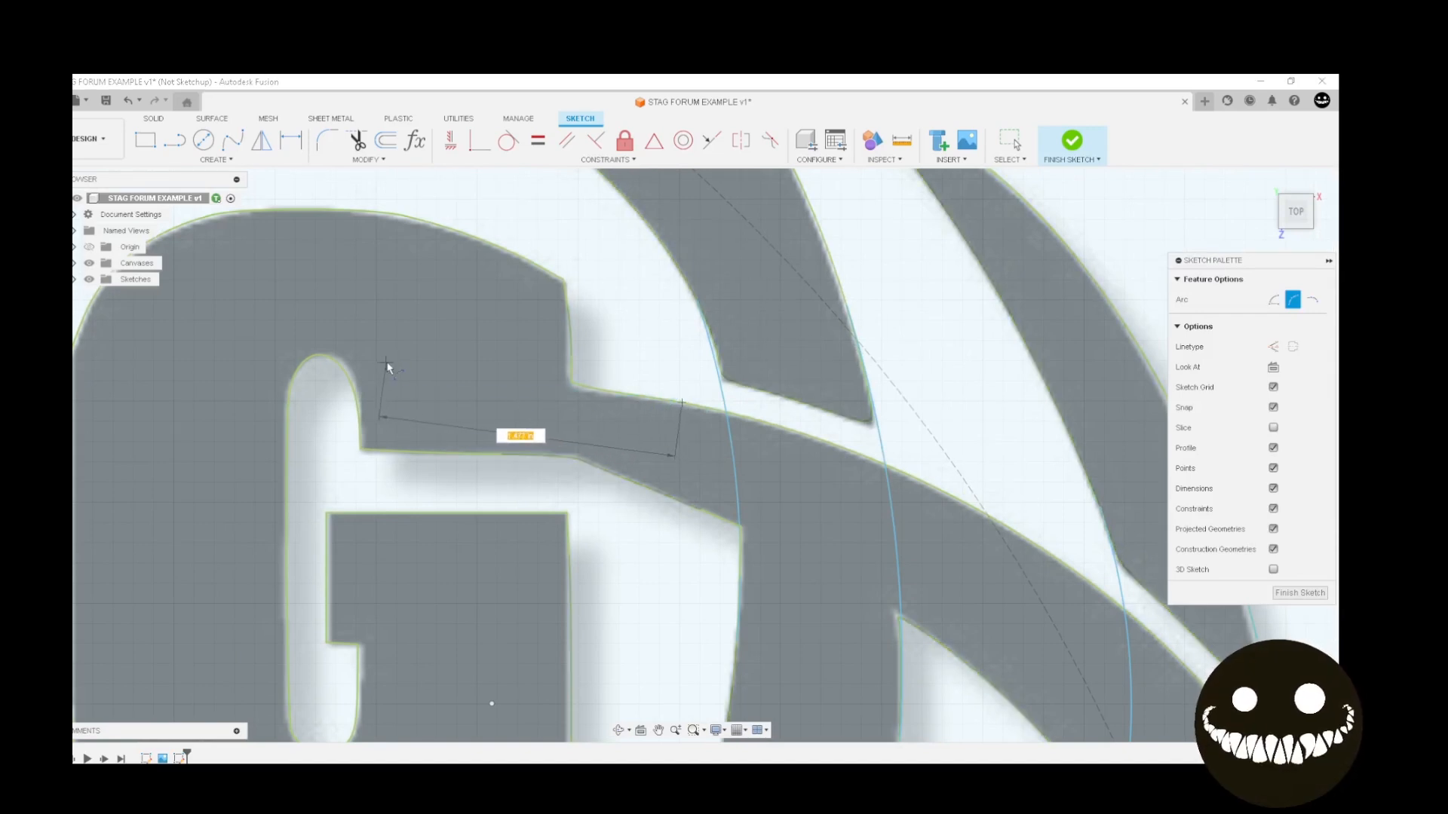
left_click(412, 372)
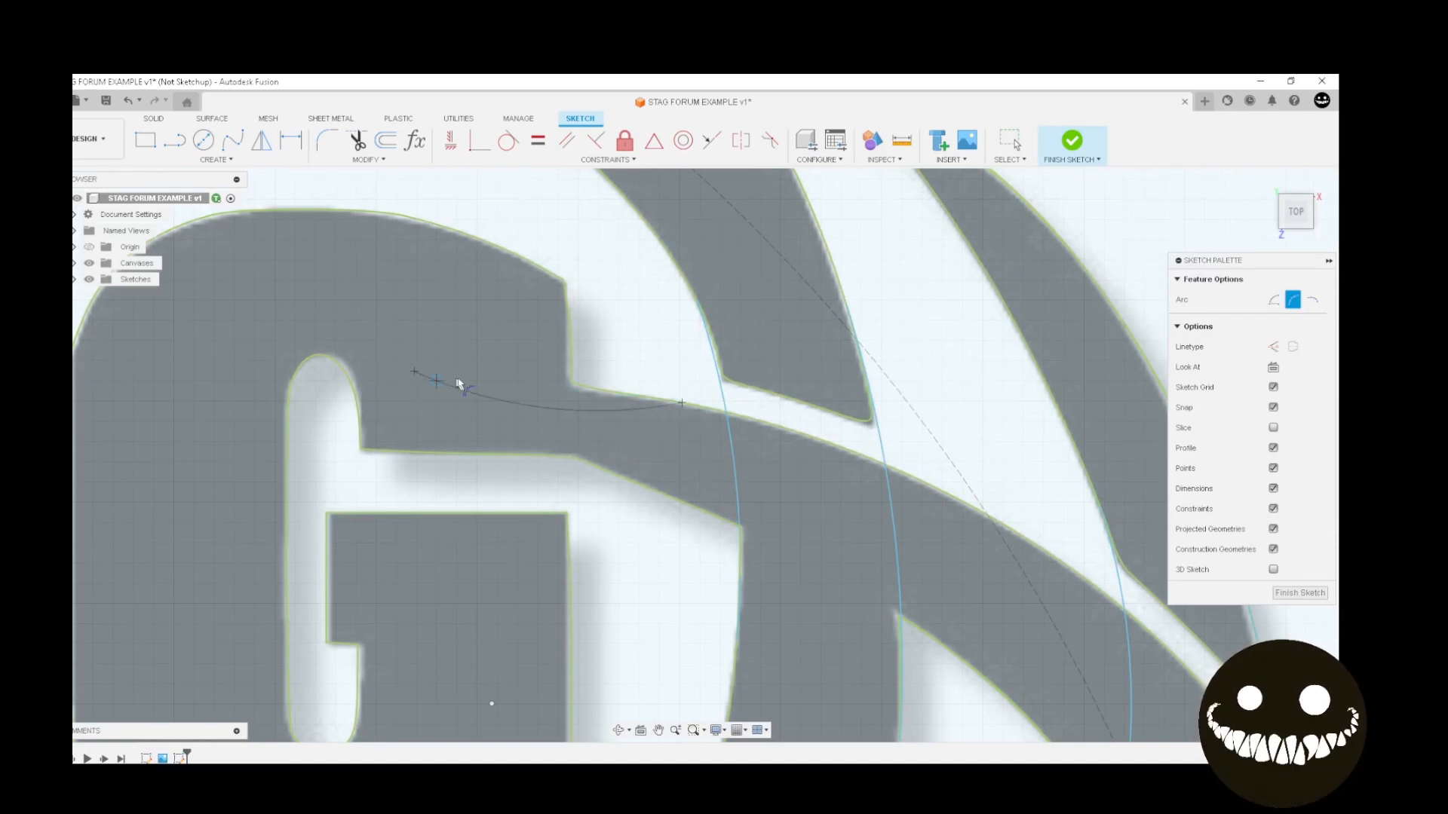
left_click(633, 399)
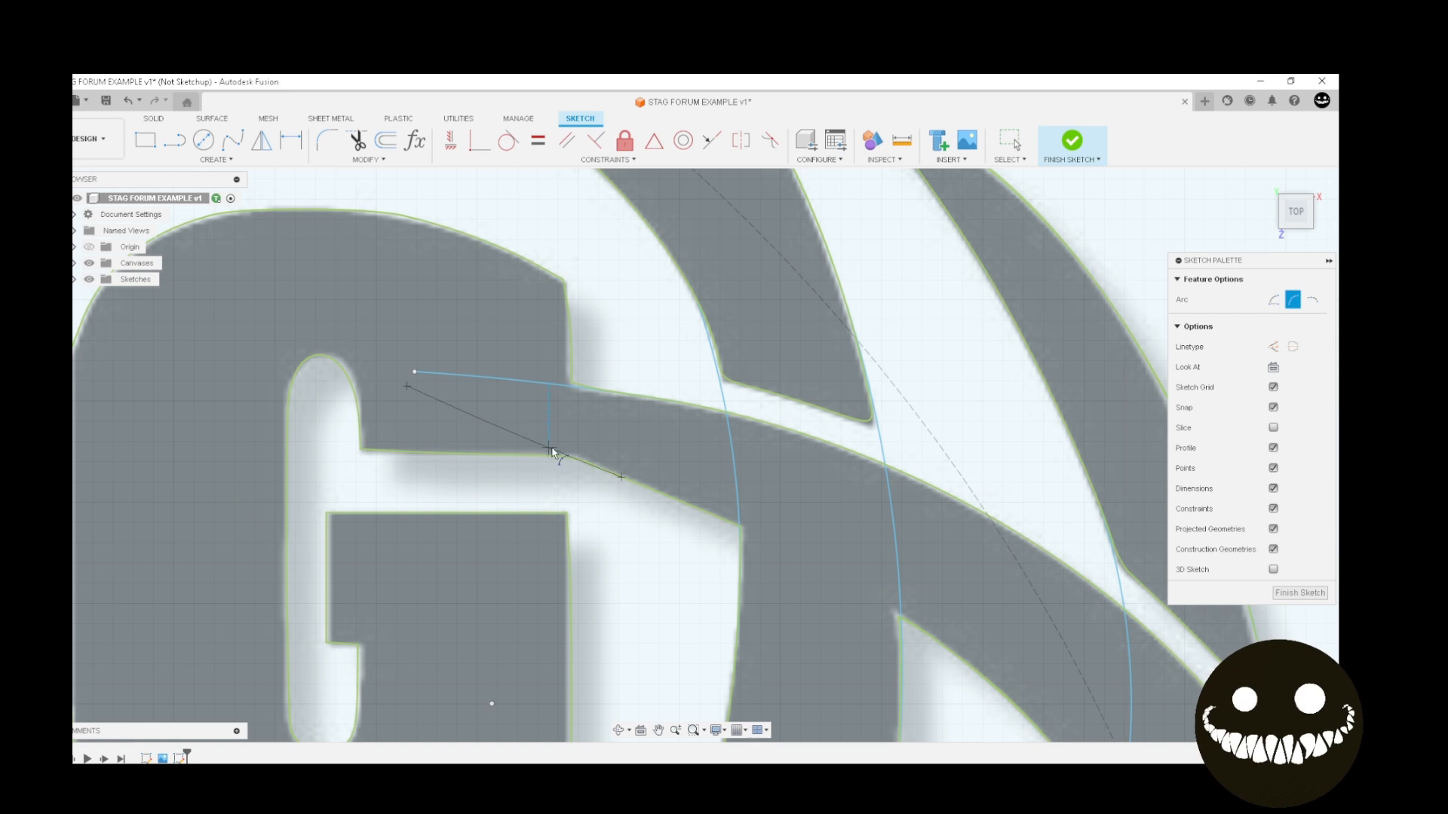
Sketch a three-point arc extending the antler beam's lower edge into the letter G beneath the upper extension
scroll(575, 453, "up", 3)
scroll(626, 483, "up", 2)
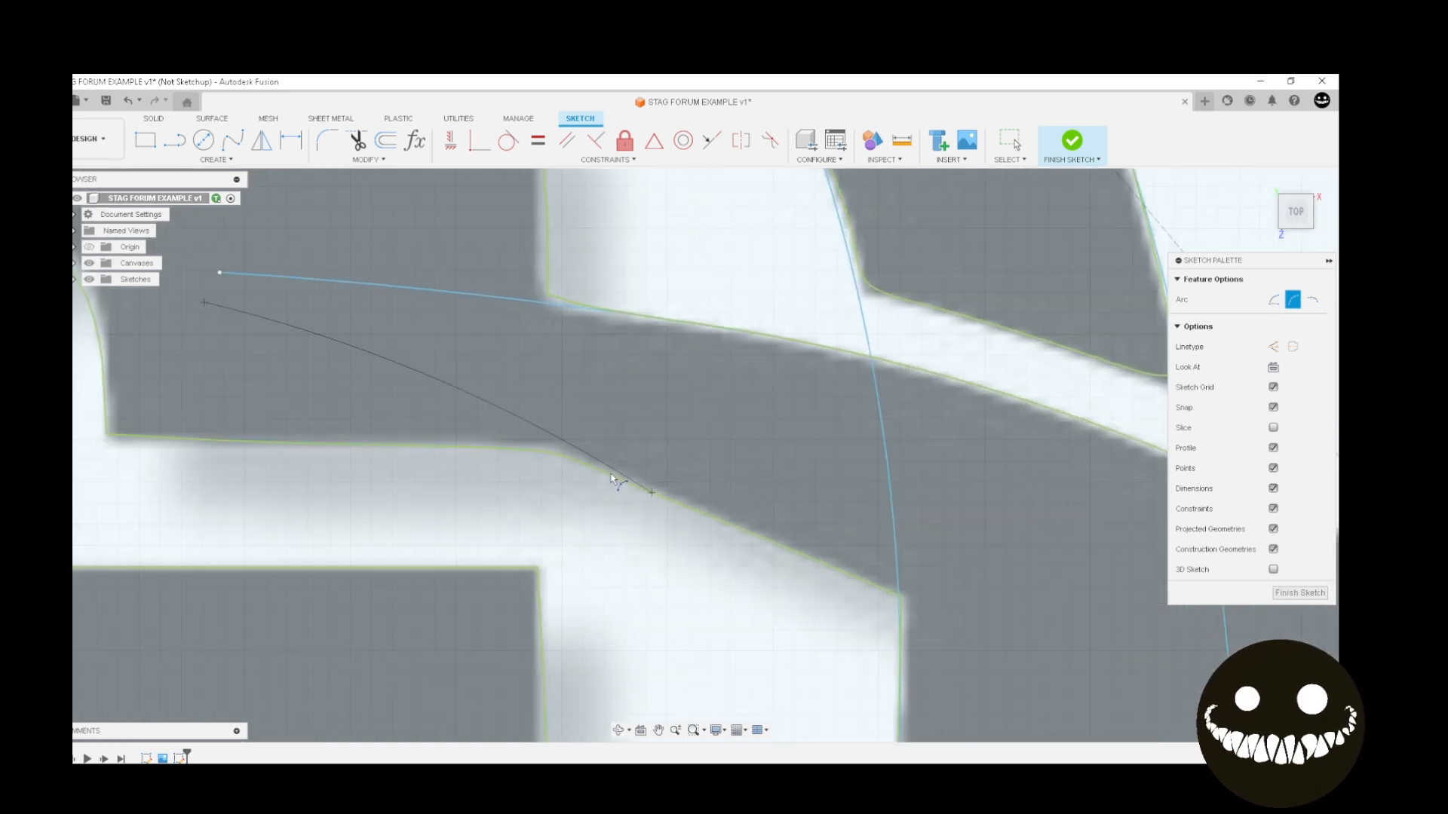
scroll(600, 474, "up", 3)
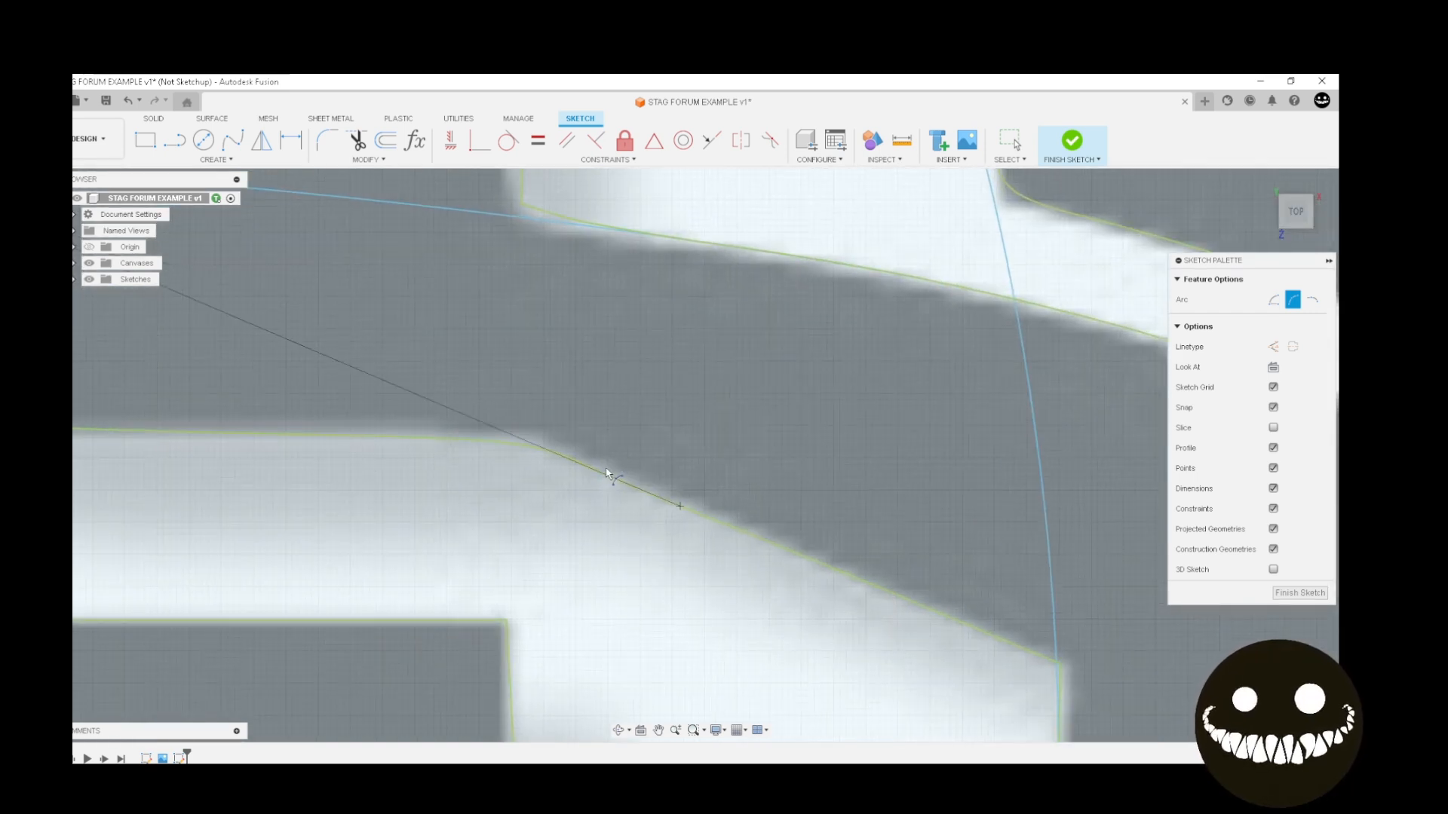
scroll(378, 362, "down", 5)
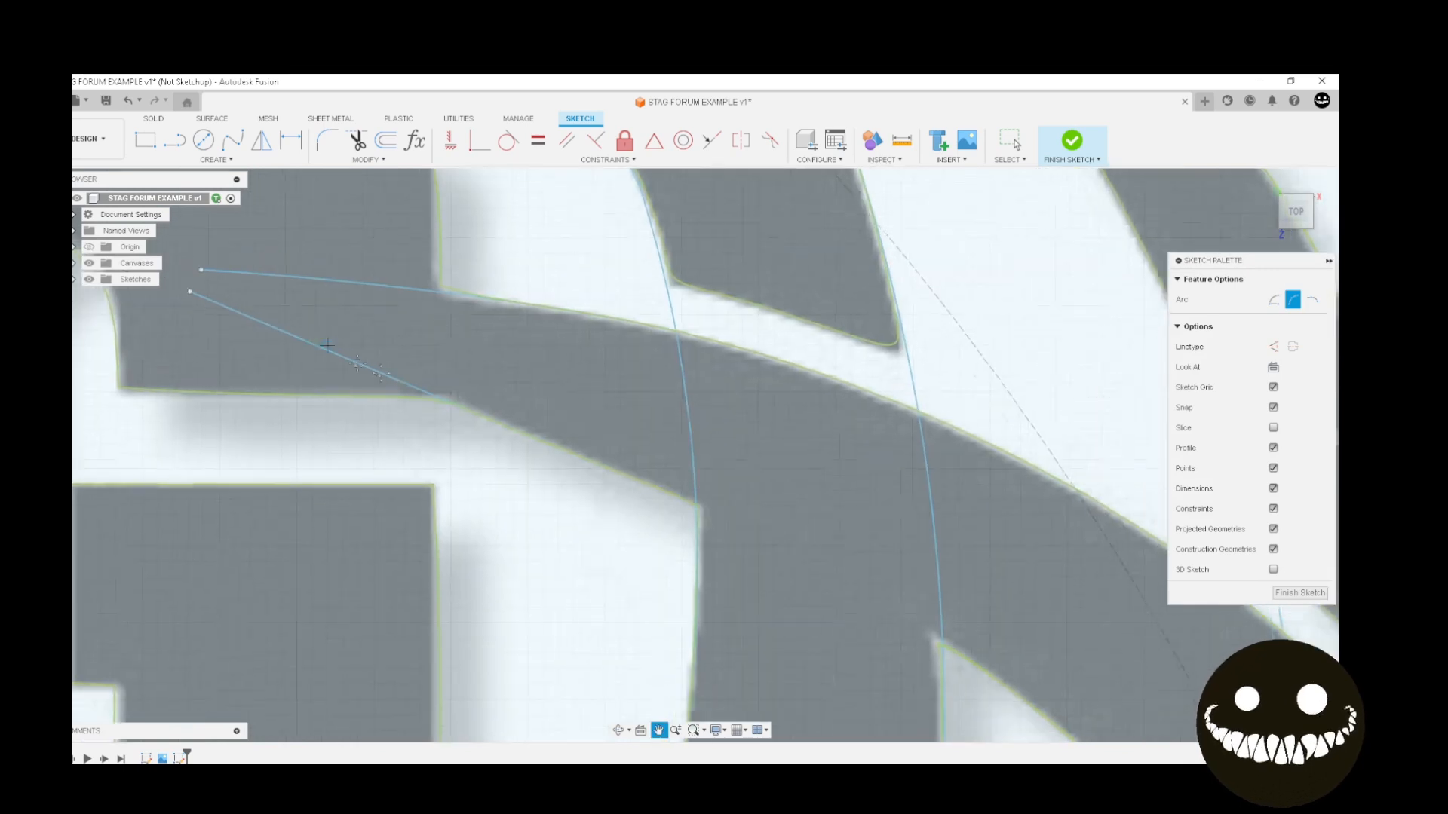
Sketch a small three-point arc closing the open ends of the two beam extensions inside the letter G
scroll(455, 370, "up", 3)
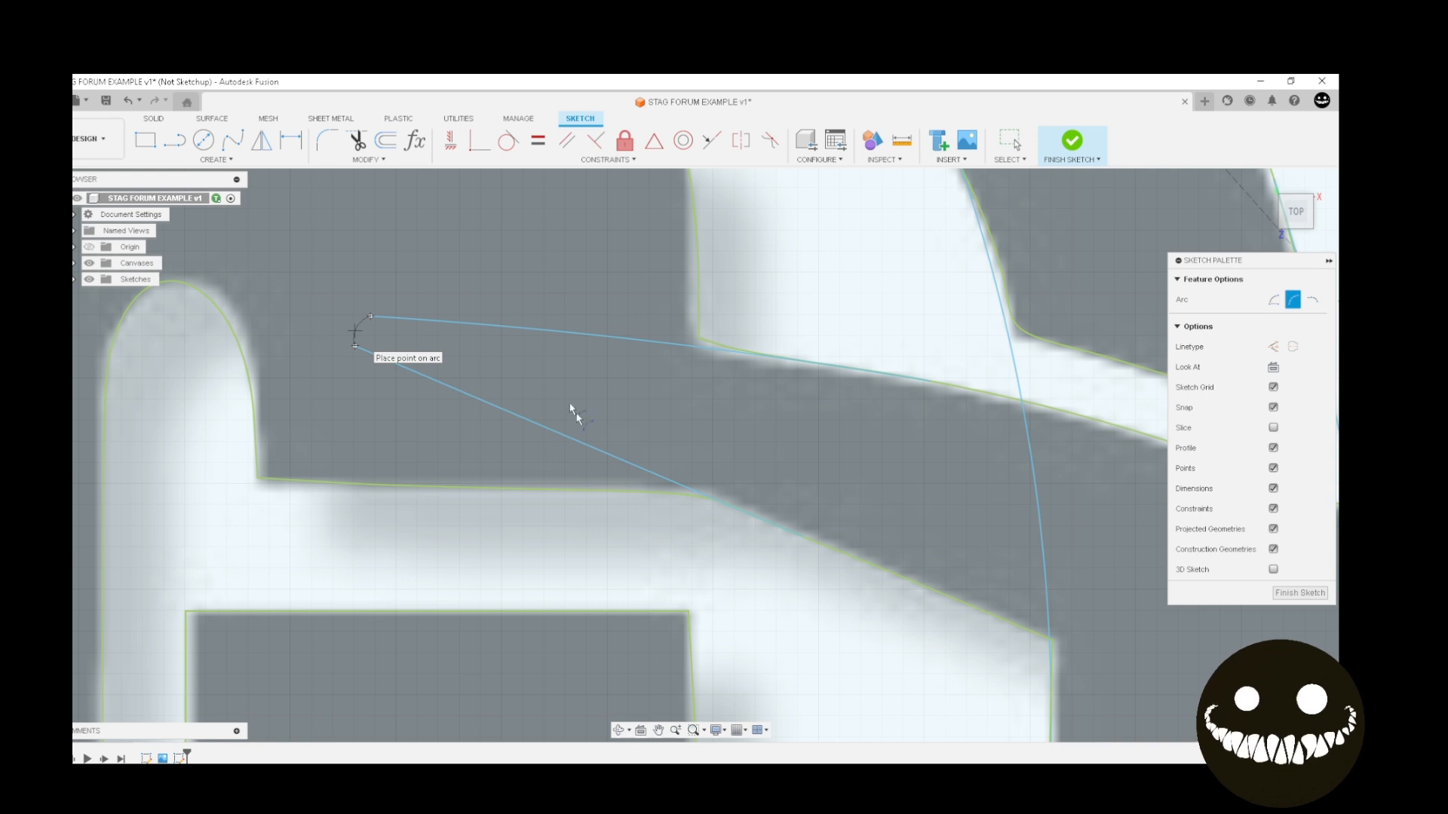
scroll(573, 417, "down", 6)
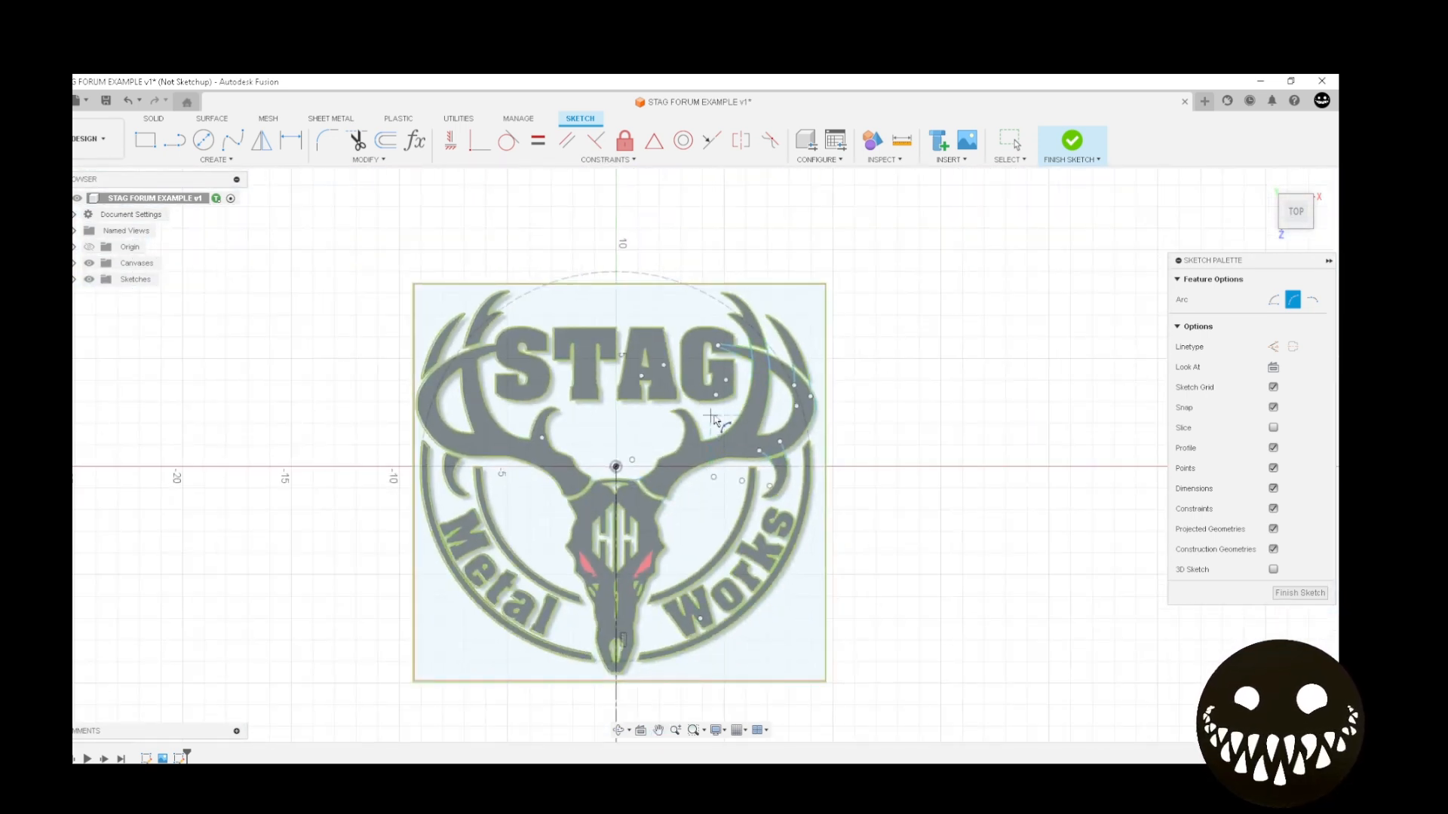
Start an extrusion from the right antler's main profile, its tip near the G, both upper tines and the gaps joining them
key("e")
left_click(754, 355)
scroll(754, 353, "up", 2)
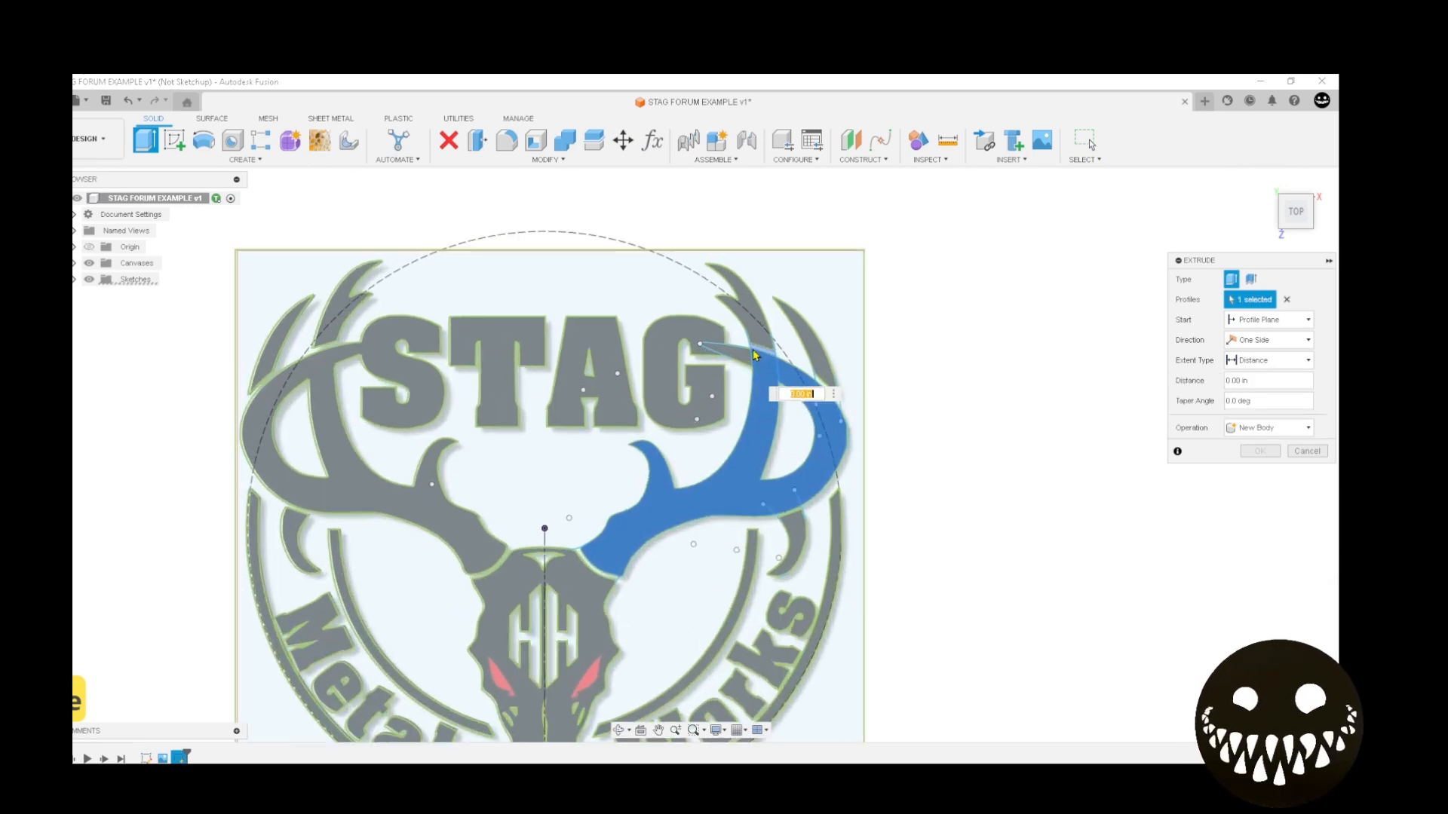
left_click(739, 354)
left_click(762, 349)
left_click(756, 332)
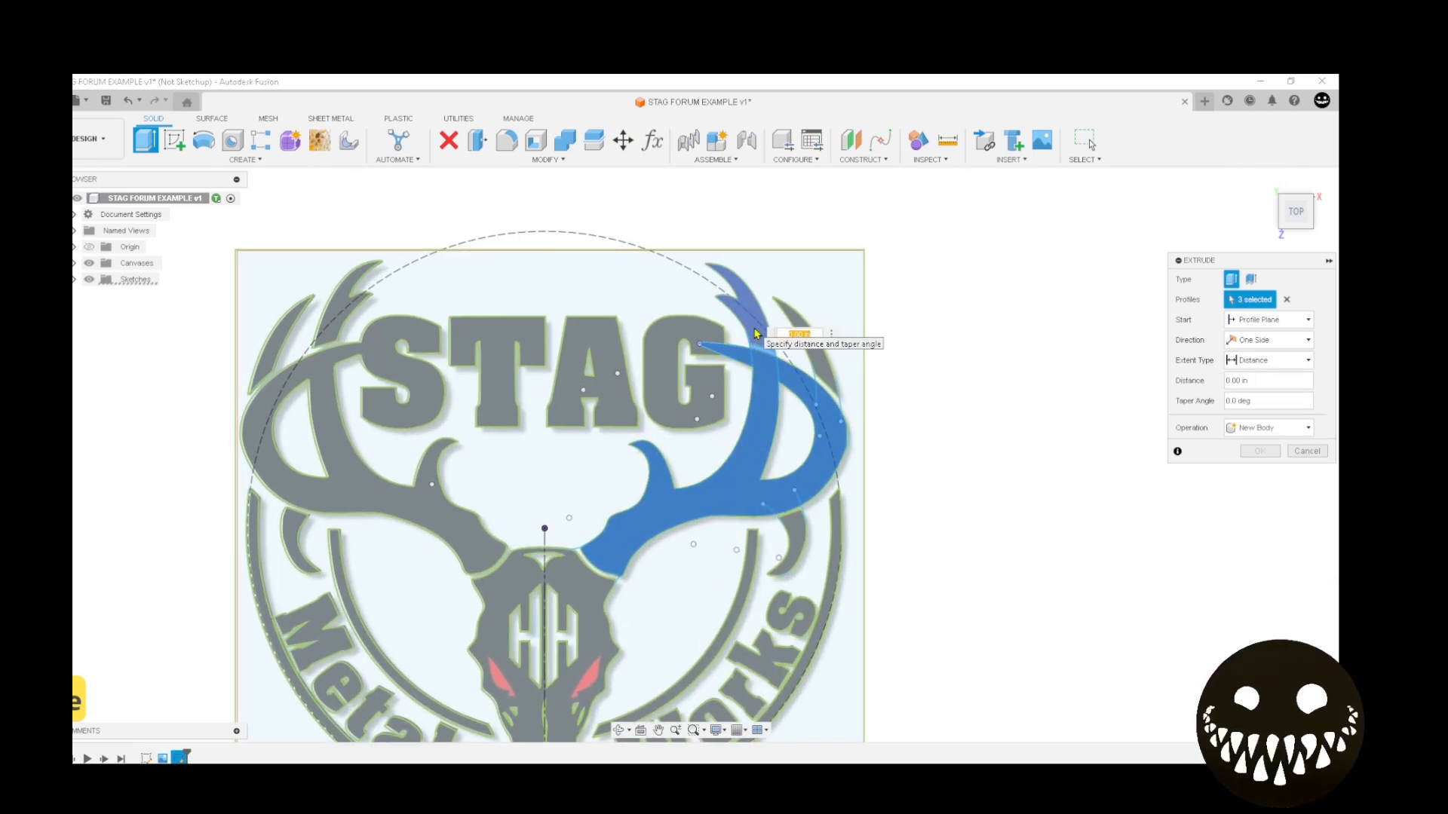
left_click(834, 395)
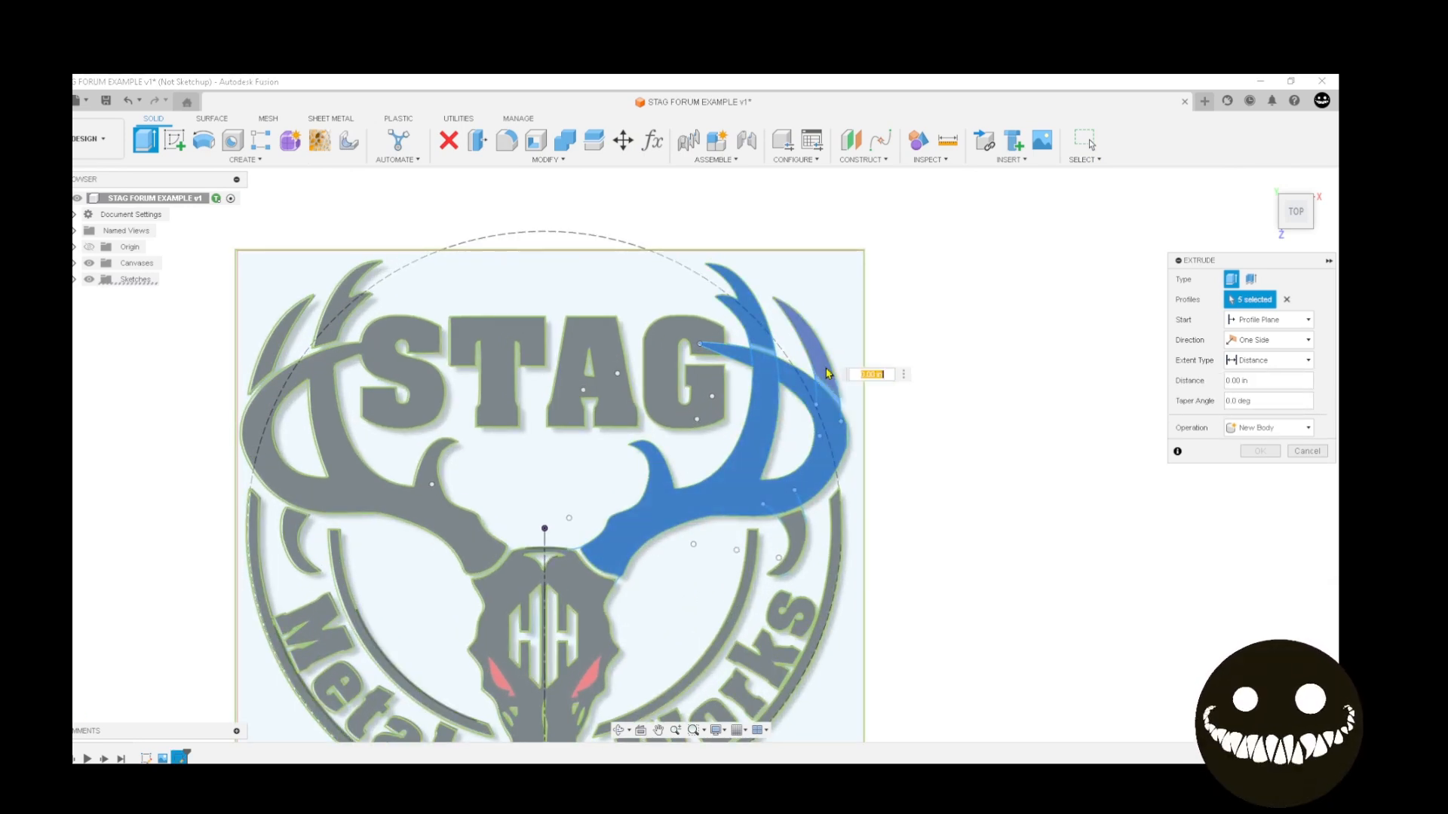
left_click(828, 373)
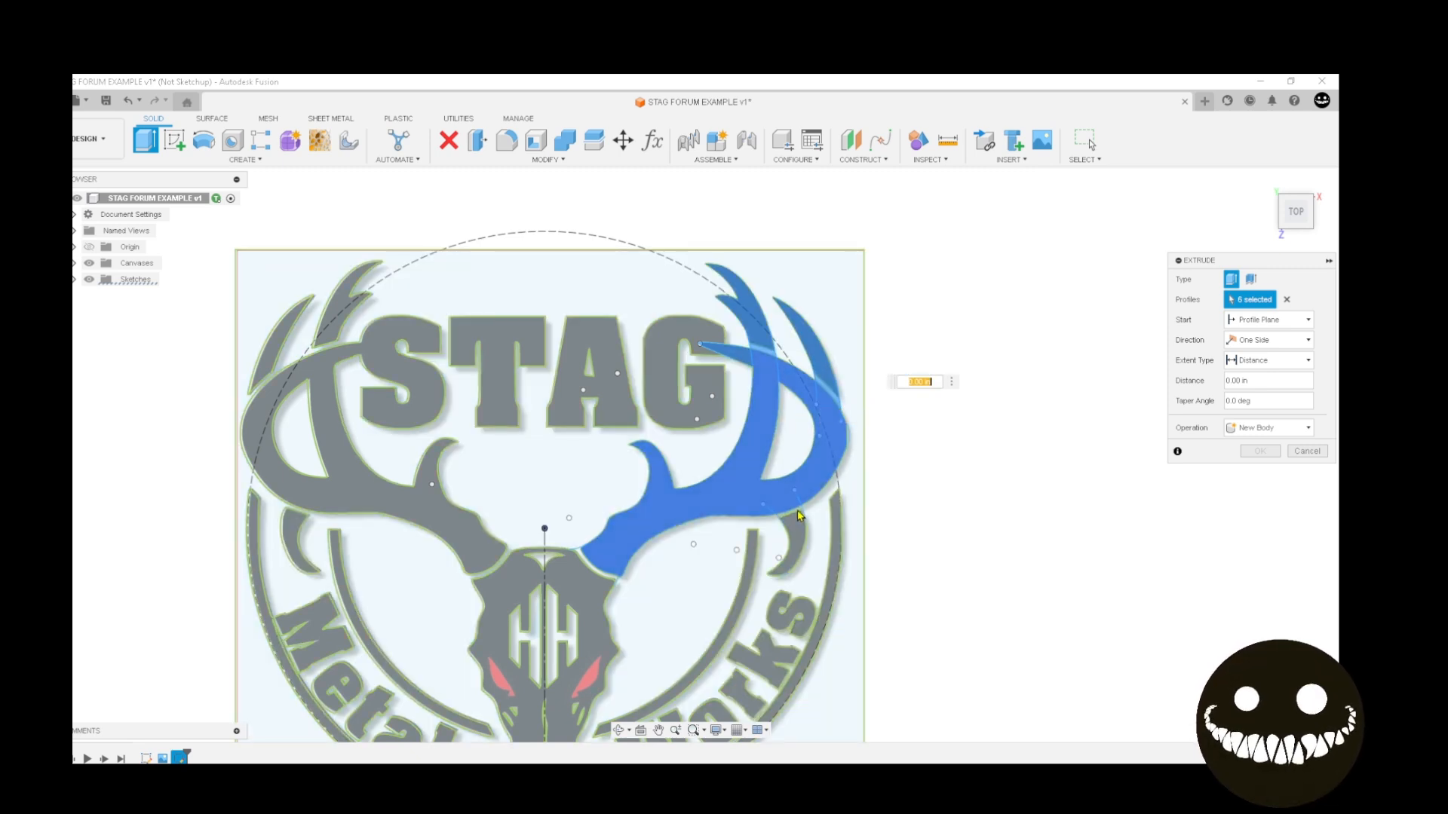
Add the hooked lower tine, the gap joining it to the antler and the beam's outer edge region to the extrusion profiles
scroll(797, 513, "up", 3)
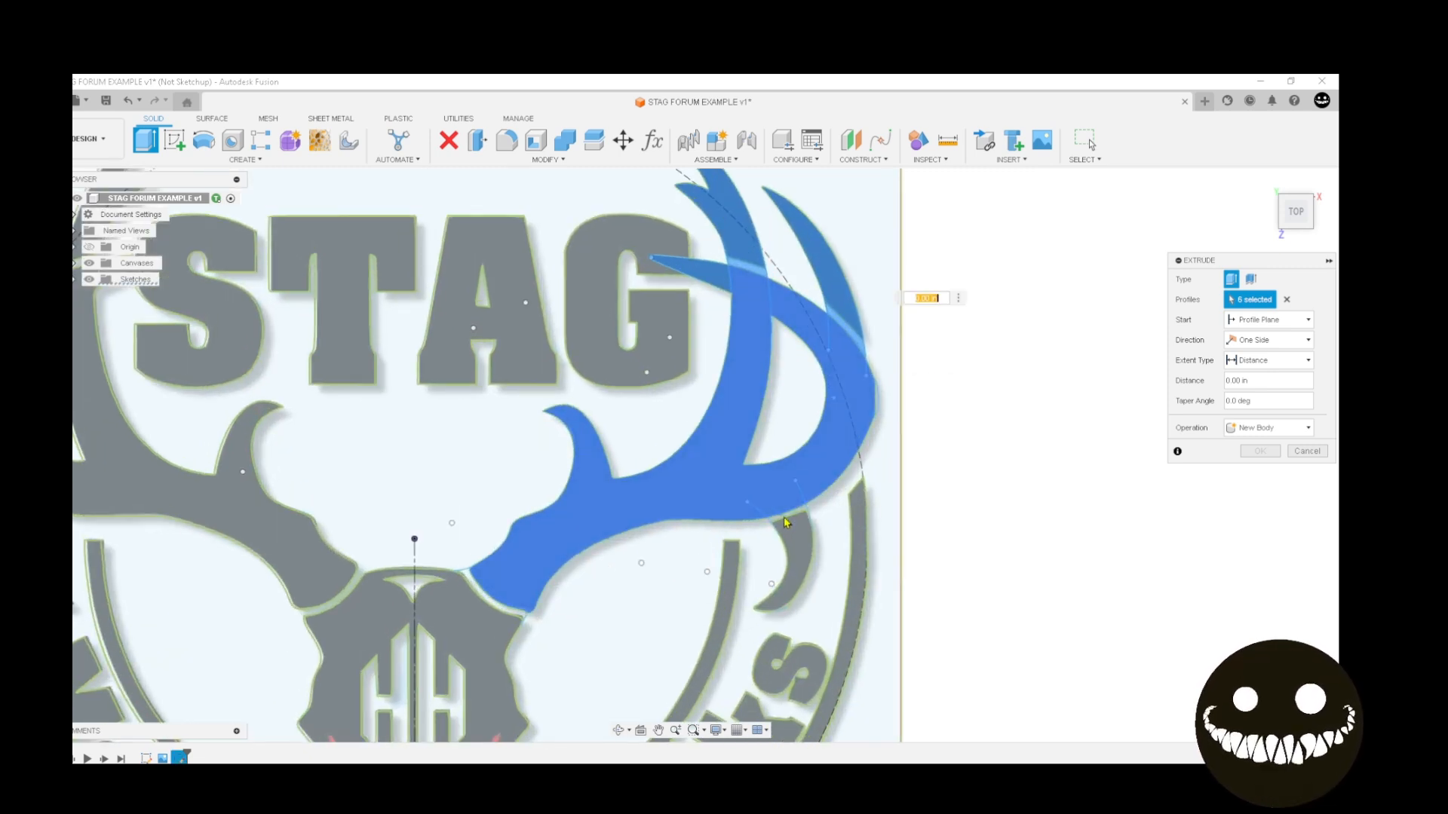
left_click(781, 518)
left_click(786, 534)
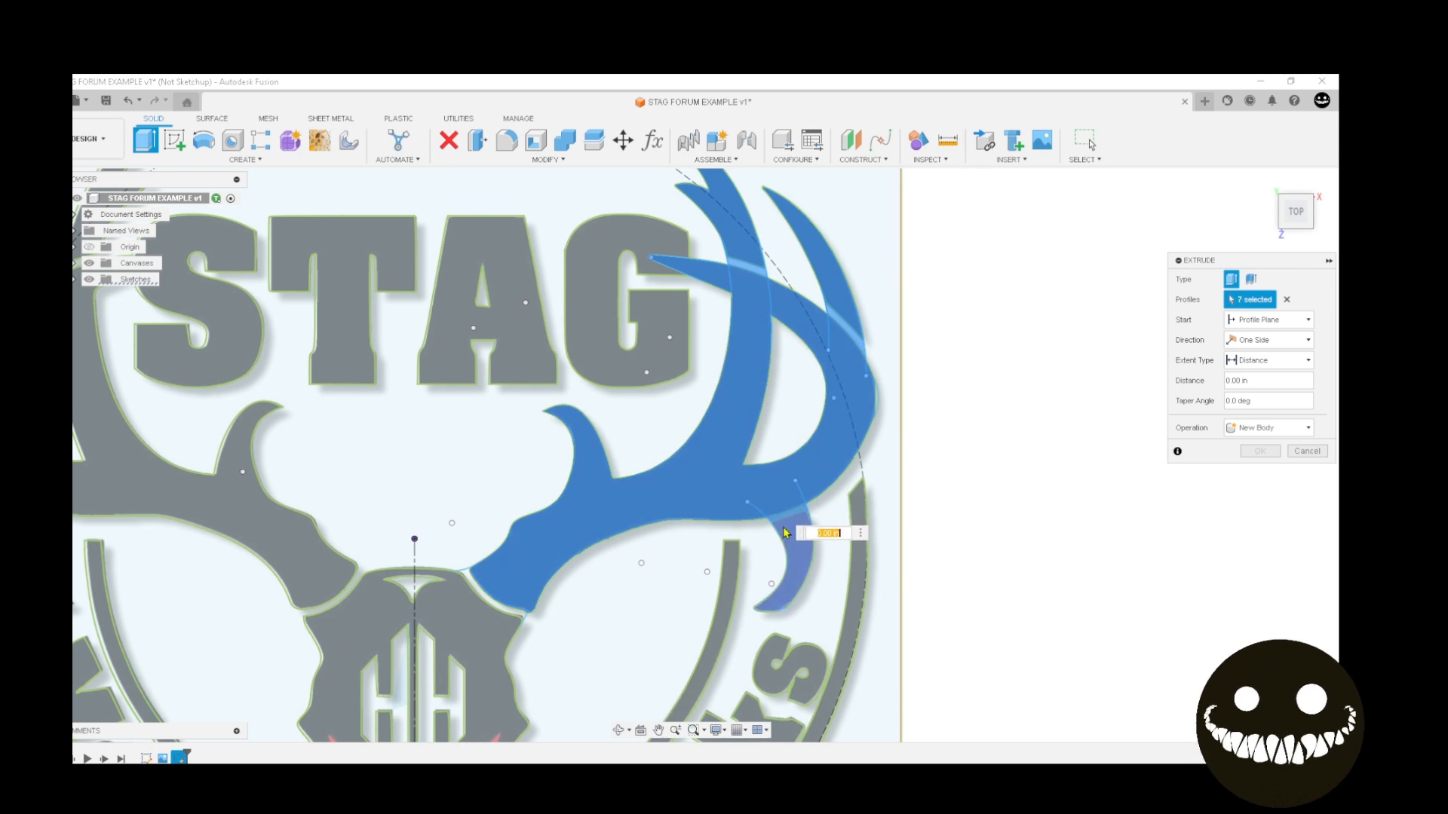
scroll(712, 592, "down", 2)
scroll(778, 608, "up", 3)
scroll(781, 614, "up", 5)
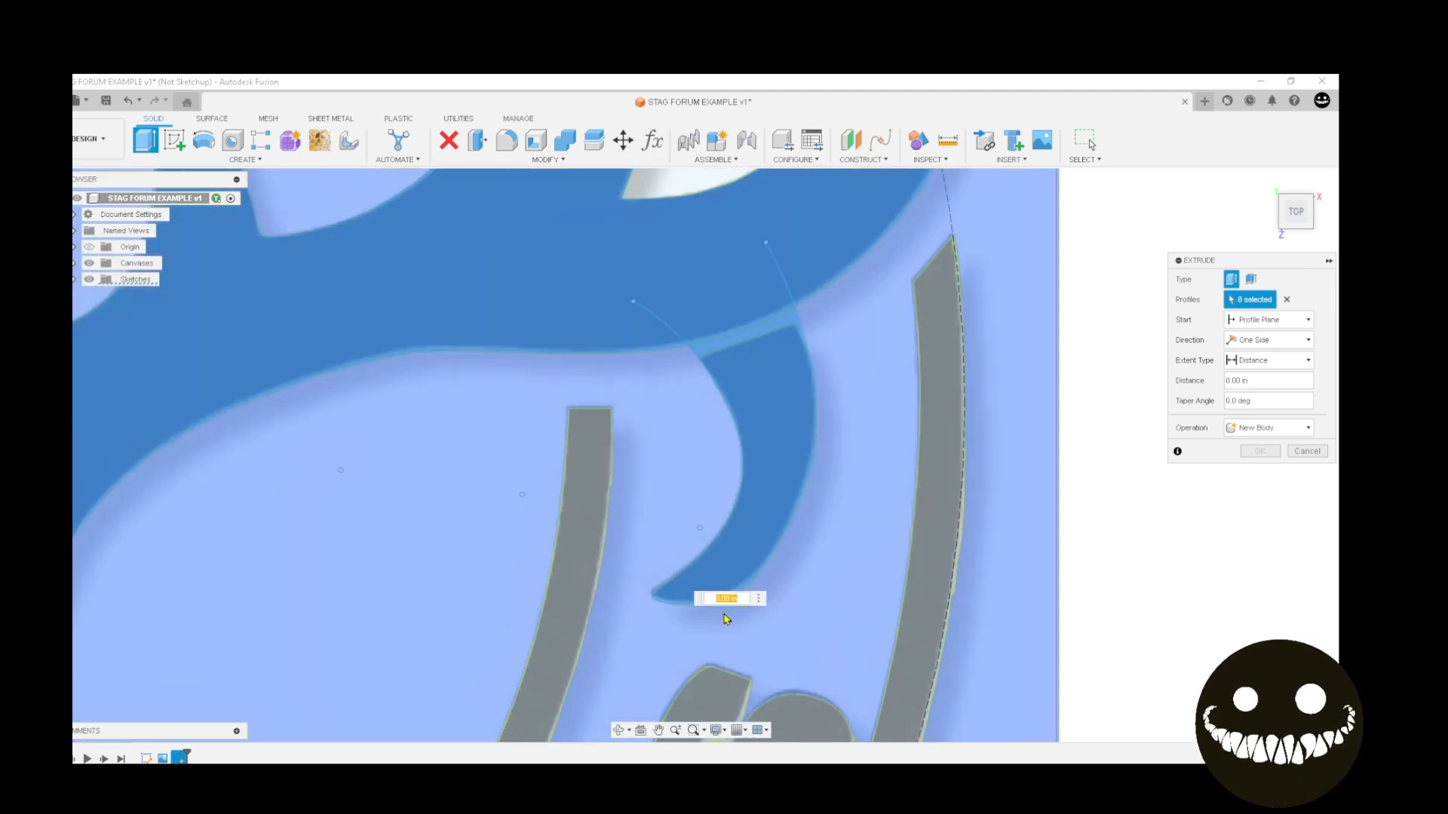
left_click(755, 569)
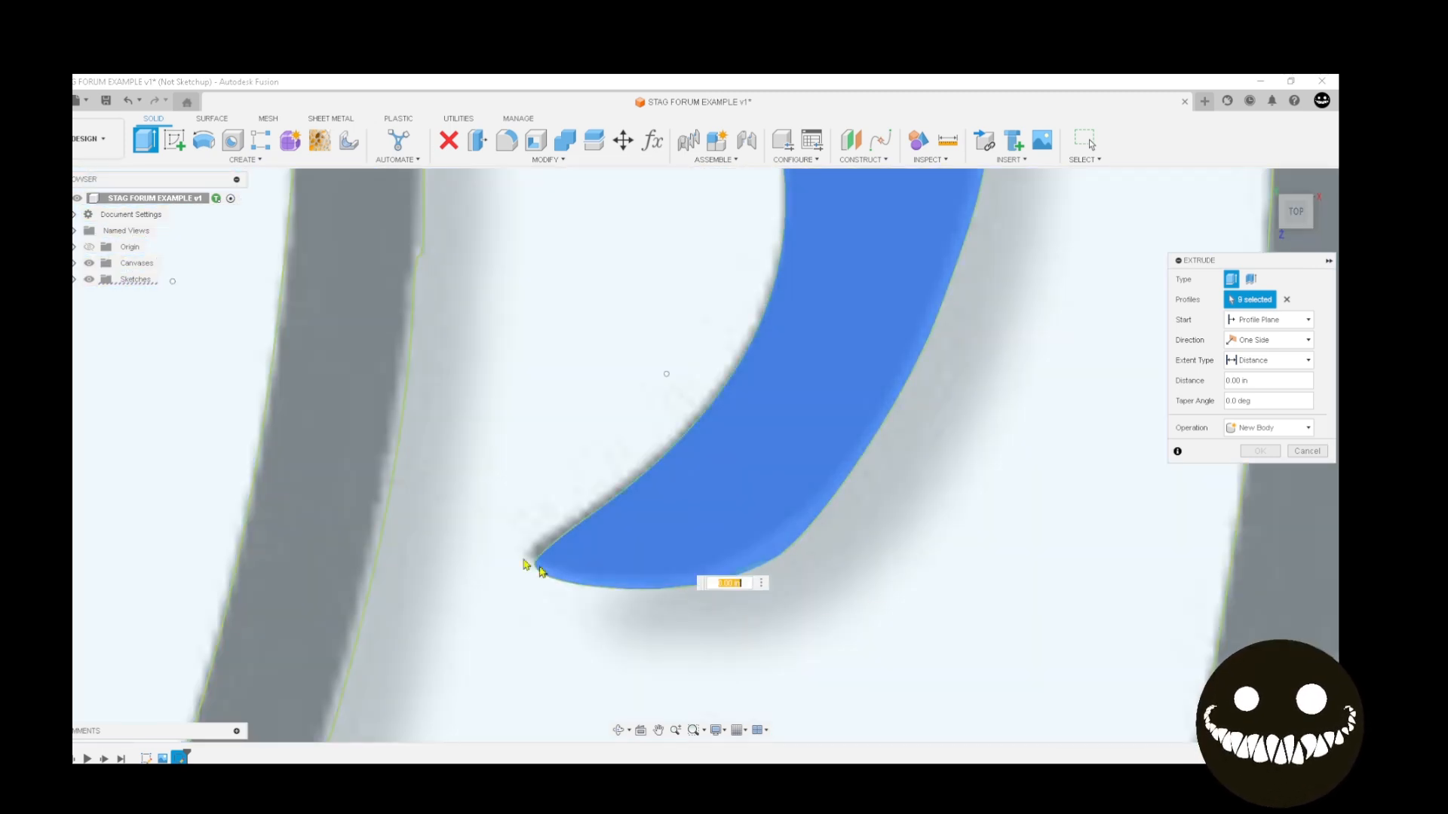
scroll(534, 506, "down", 6)
scroll(566, 405, "down", 3)
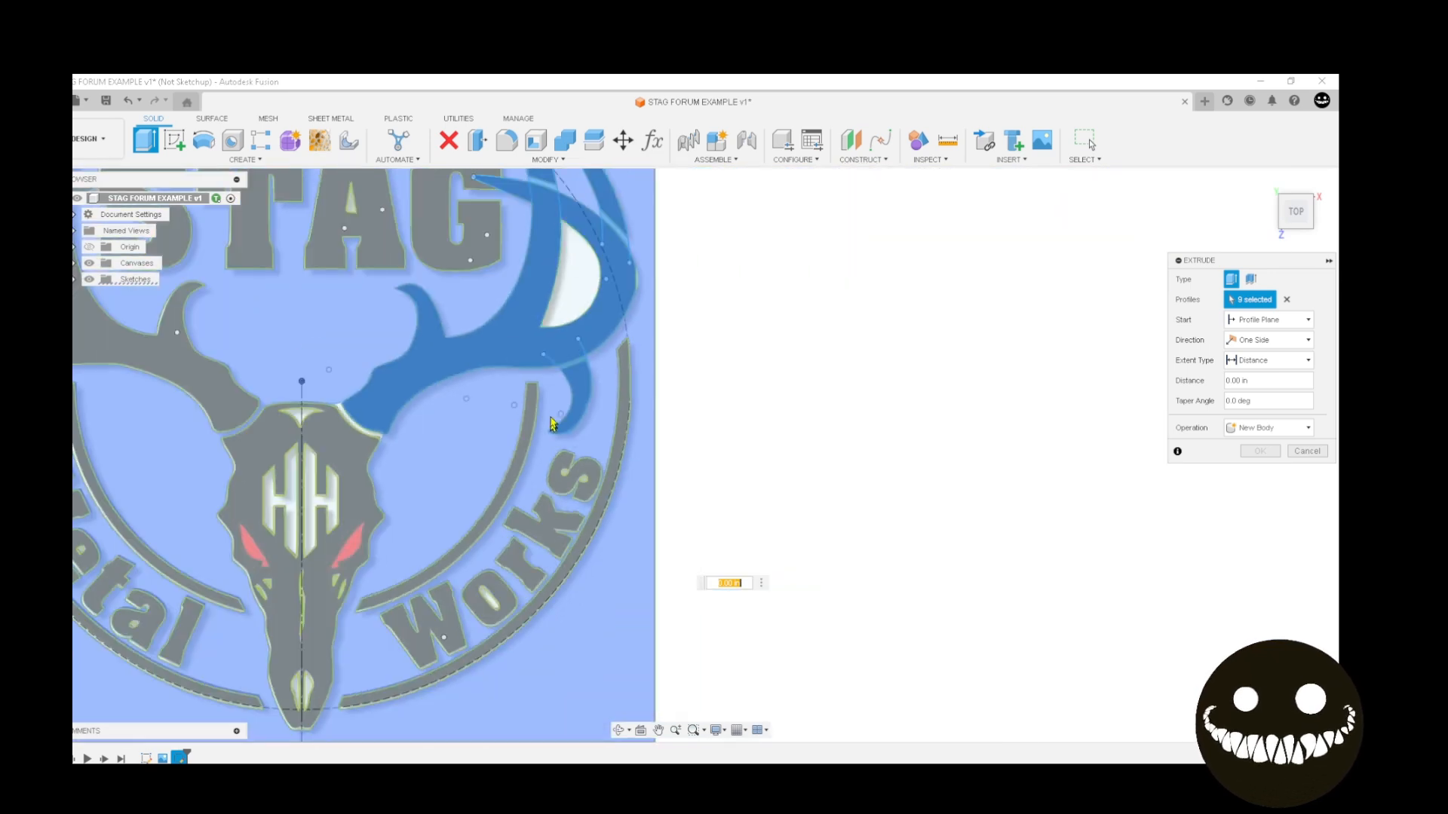
scroll(625, 257, "up", 6)
left_click(623, 266)
Add the gap between antler and skull, the skull's right half and the right half of the HH opening to the extrusion
middle_click_drag(623, 265, 855, 125)
scroll(498, 566, "down", 4)
middle_click_drag(218, 577, 601, 527)
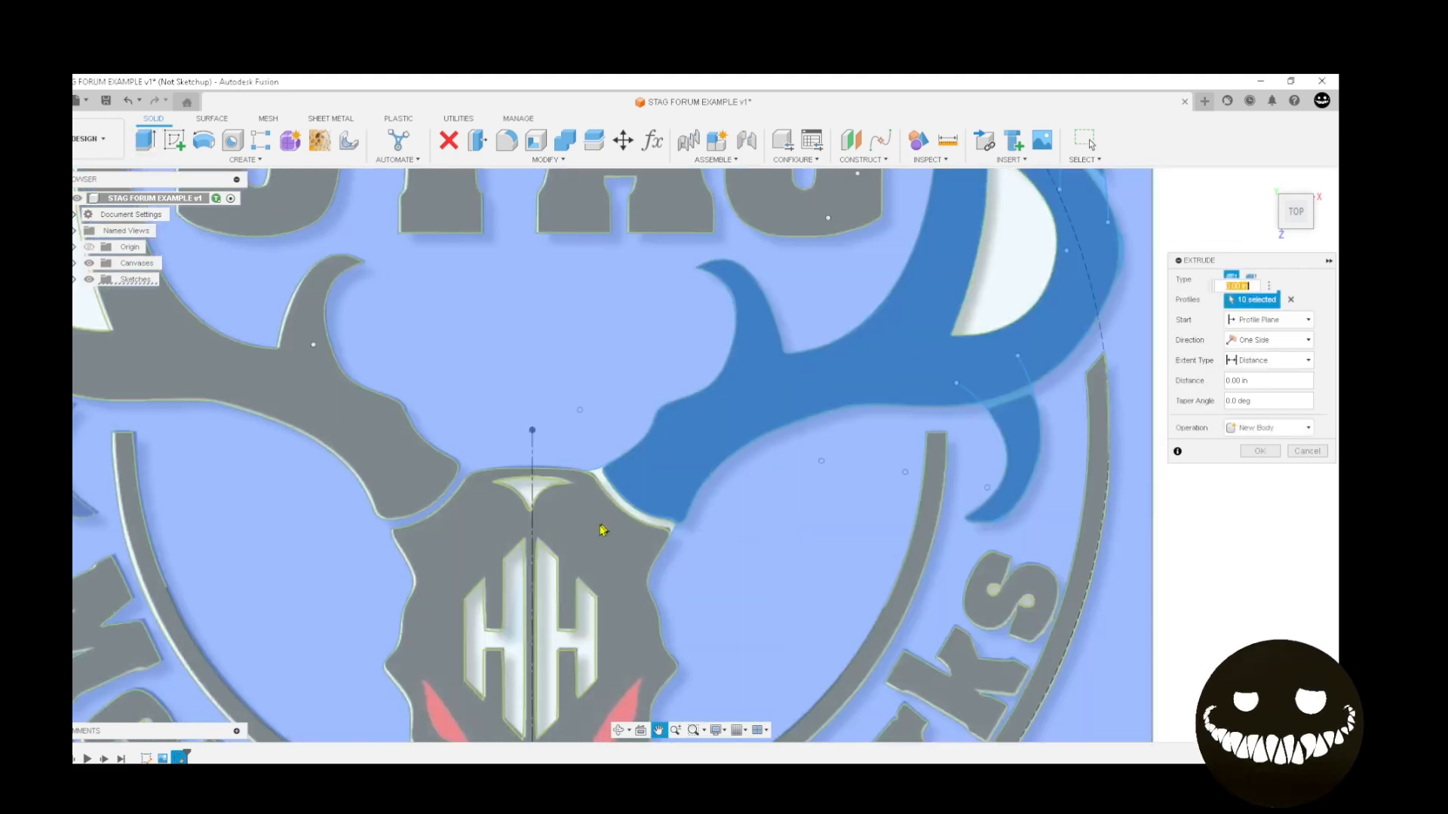
scroll(607, 526, "up", 4)
left_click(606, 525)
left_click(617, 483)
scroll(571, 569, "down", 3)
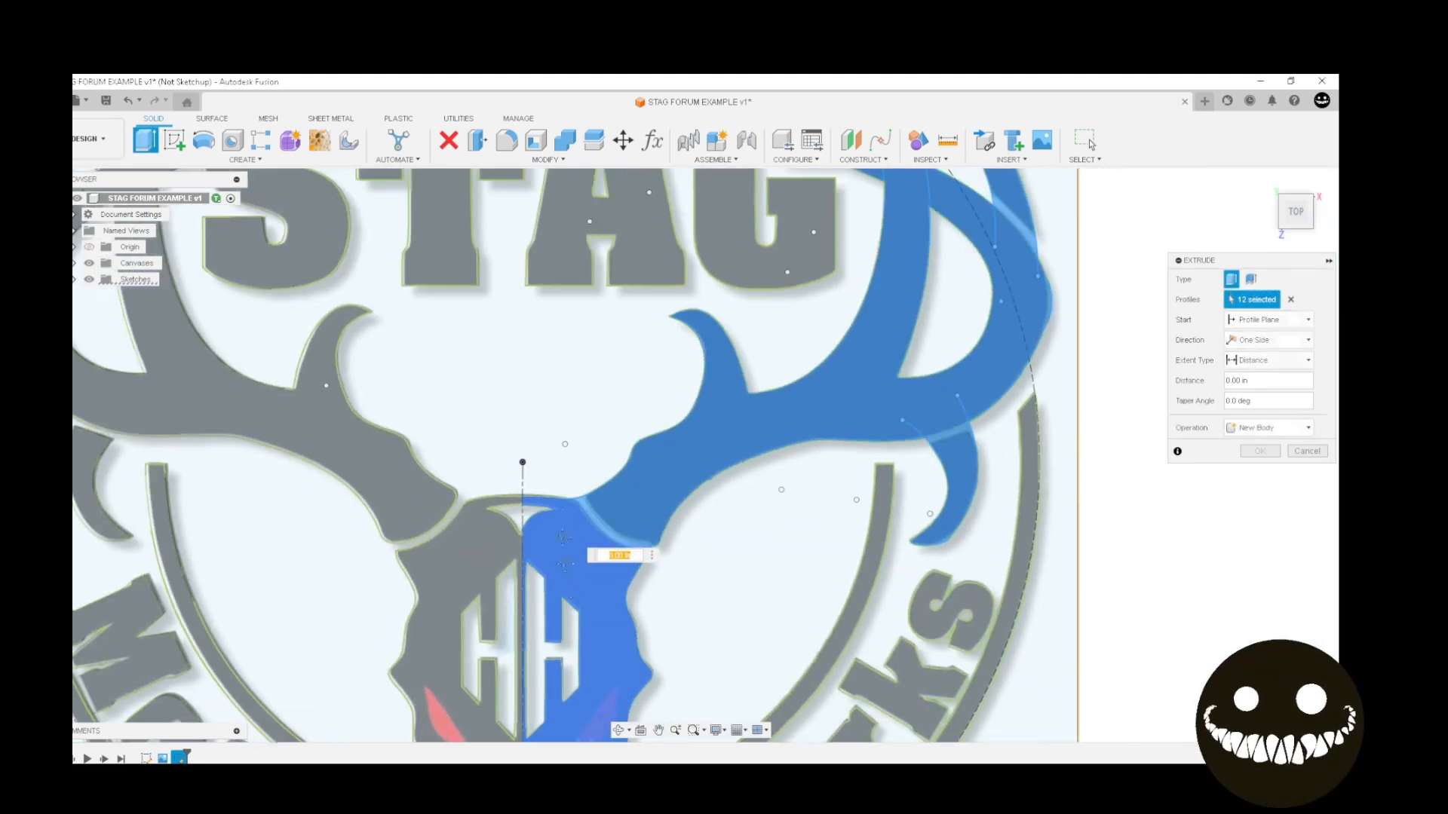
middle_click_drag(560, 616, 594, 248)
left_click(595, 250)
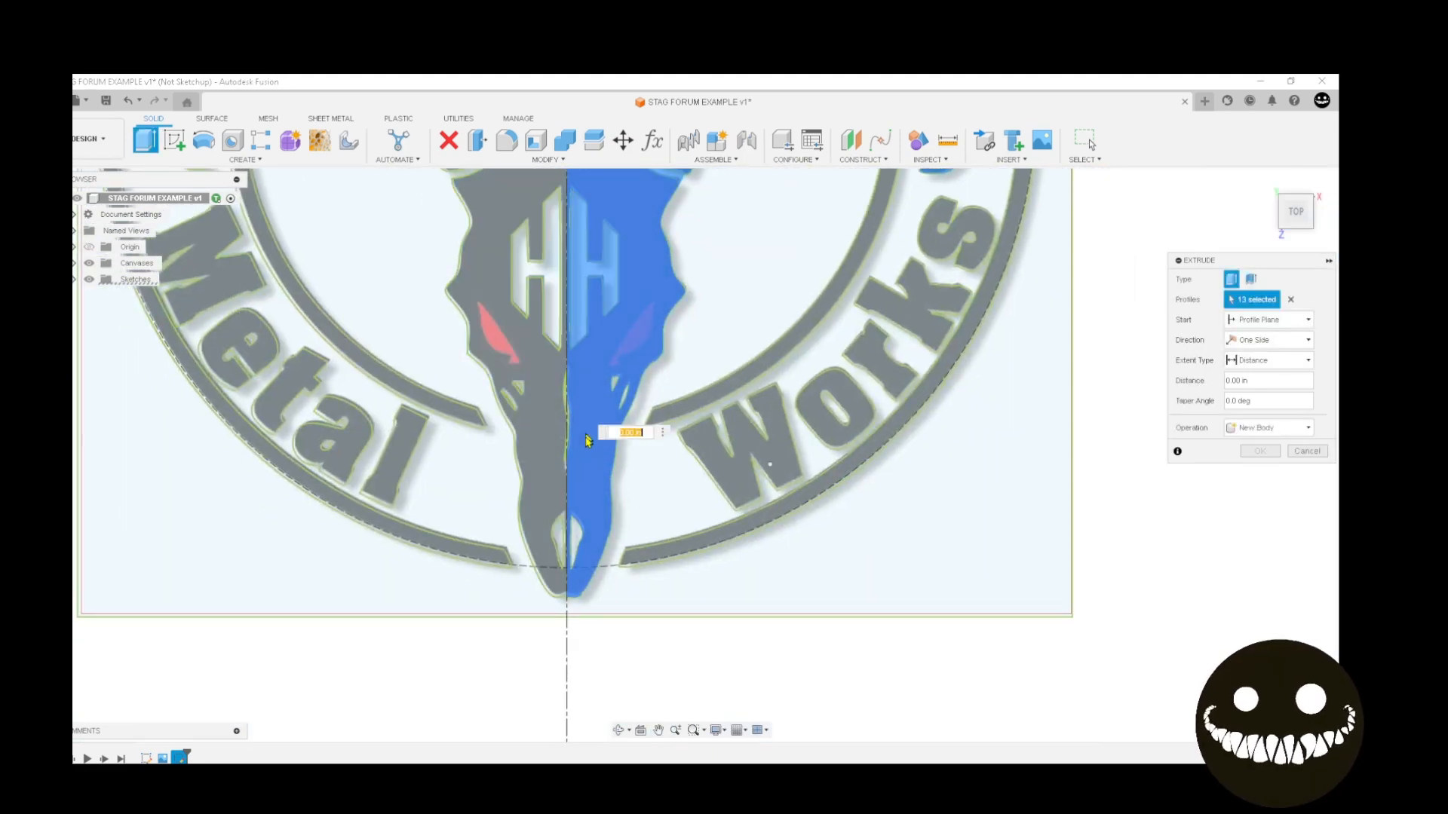
Add the narrow sliver profiles beside the centerline below the skull's eyes to the extrusion
scroll(588, 426, "up", 2)
scroll(586, 426, "up", 5)
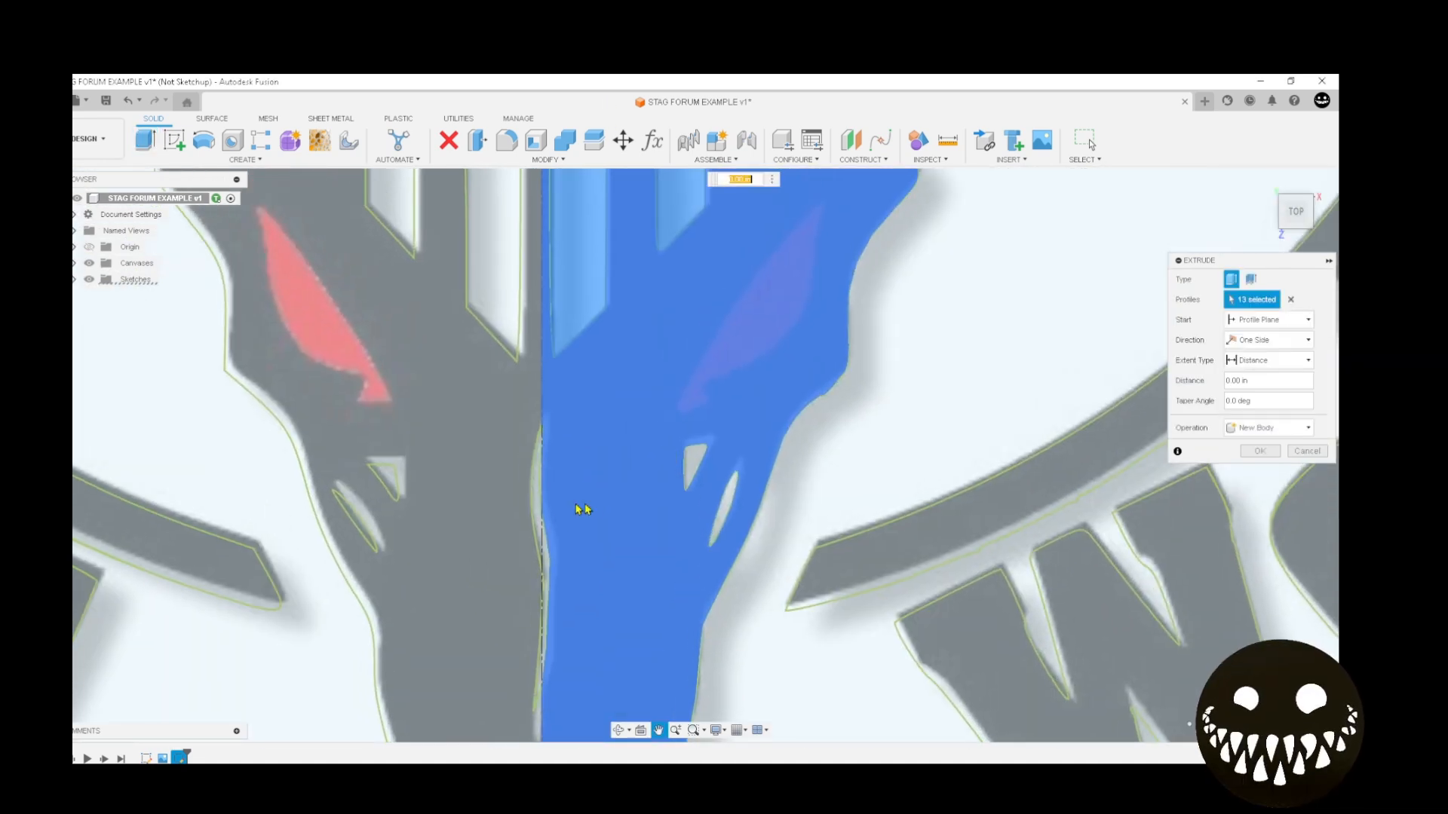
left_click(543, 577)
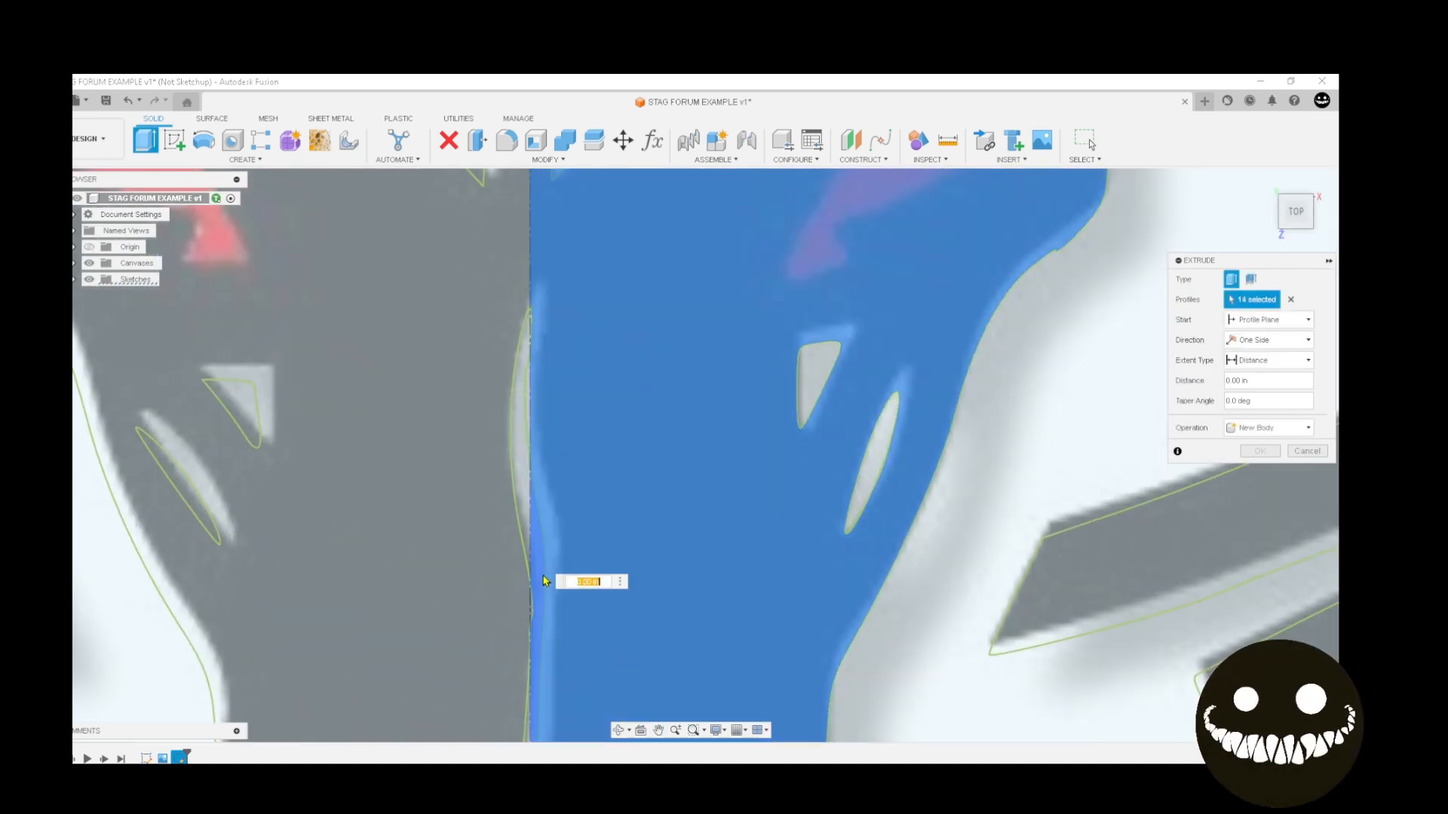
scroll(538, 603, "up", 3)
scroll(531, 623, "up", 2)
left_click(522, 641)
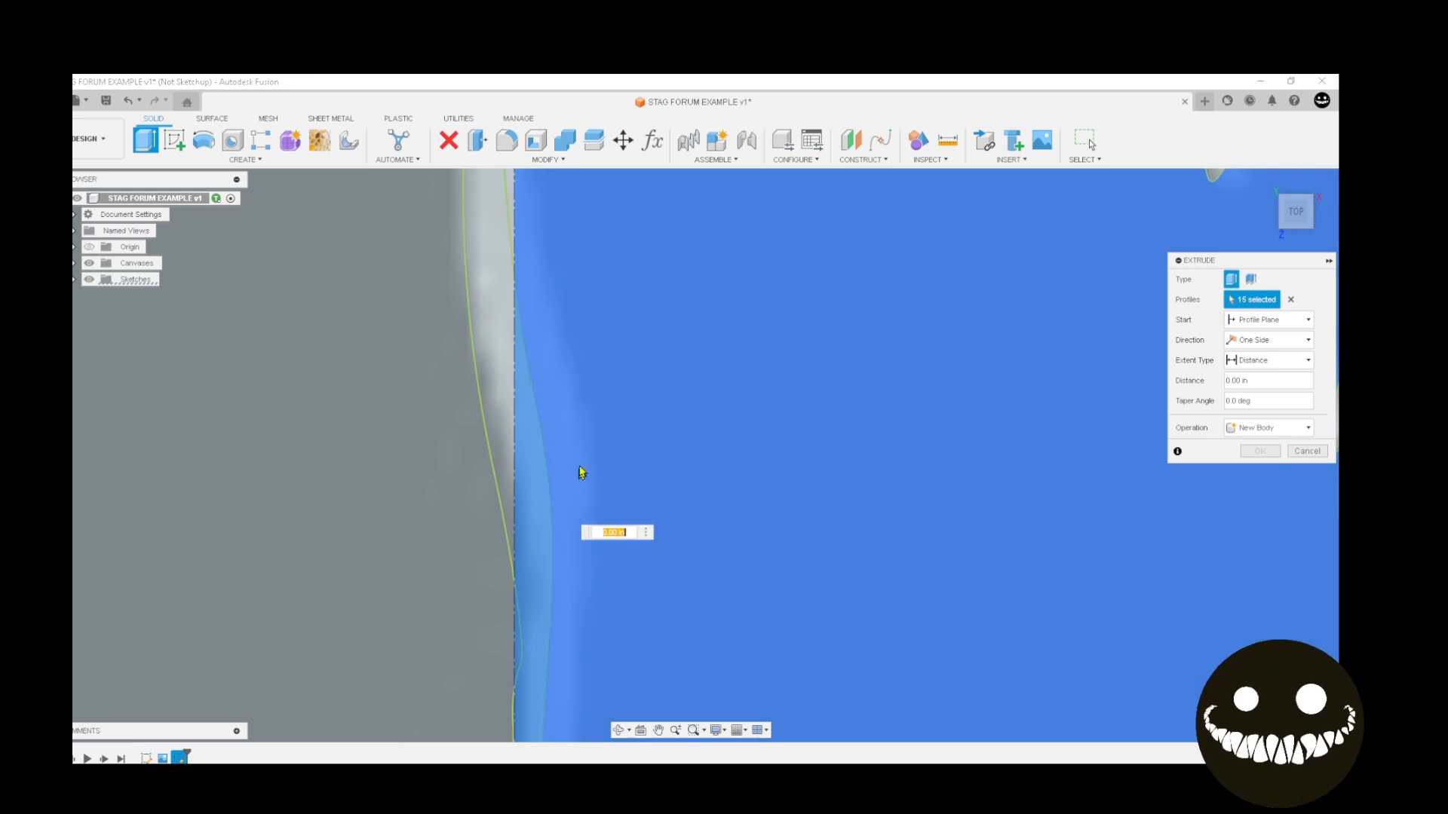
Add the remaining thin slivers at the upper end of the skull's centerline gap to the extrusion
scroll(586, 444, "down", 6)
scroll(593, 271, "up", 3)
scroll(593, 278, "up", 4)
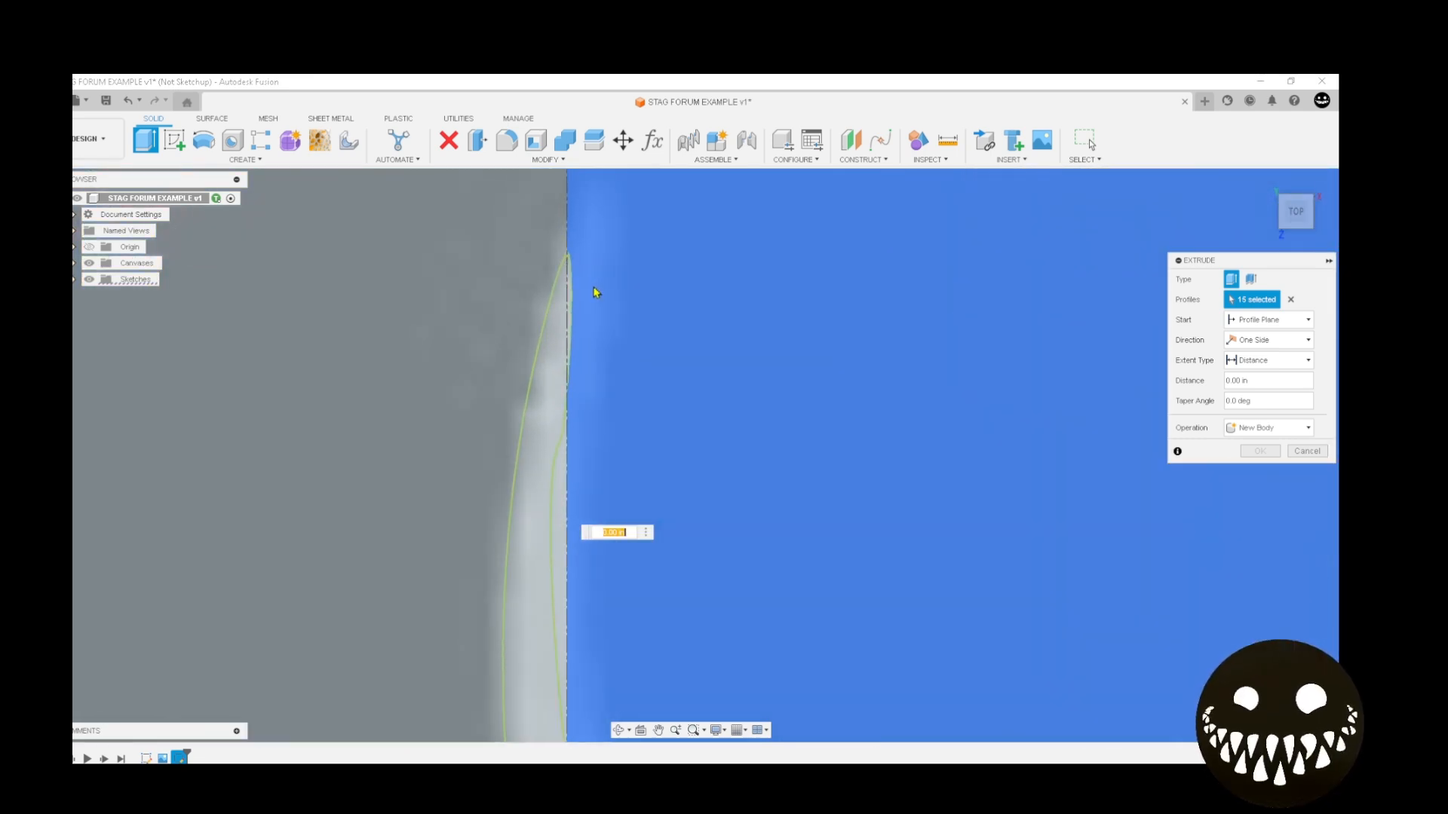
left_click(573, 295)
scroll(621, 506, "down", 3)
scroll(581, 336, "up", 3)
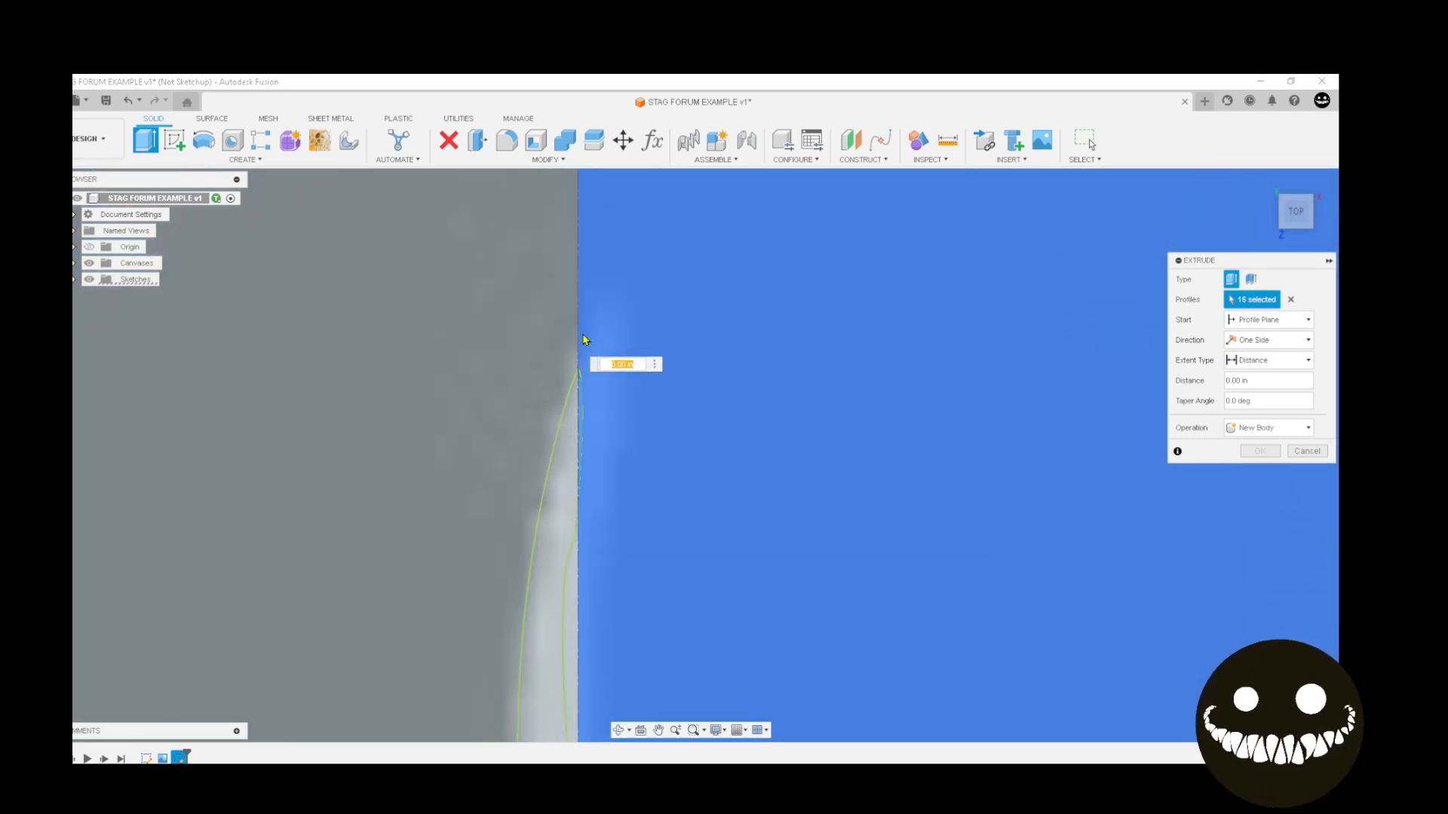
left_click(578, 383)
scroll(585, 557, "up", 3)
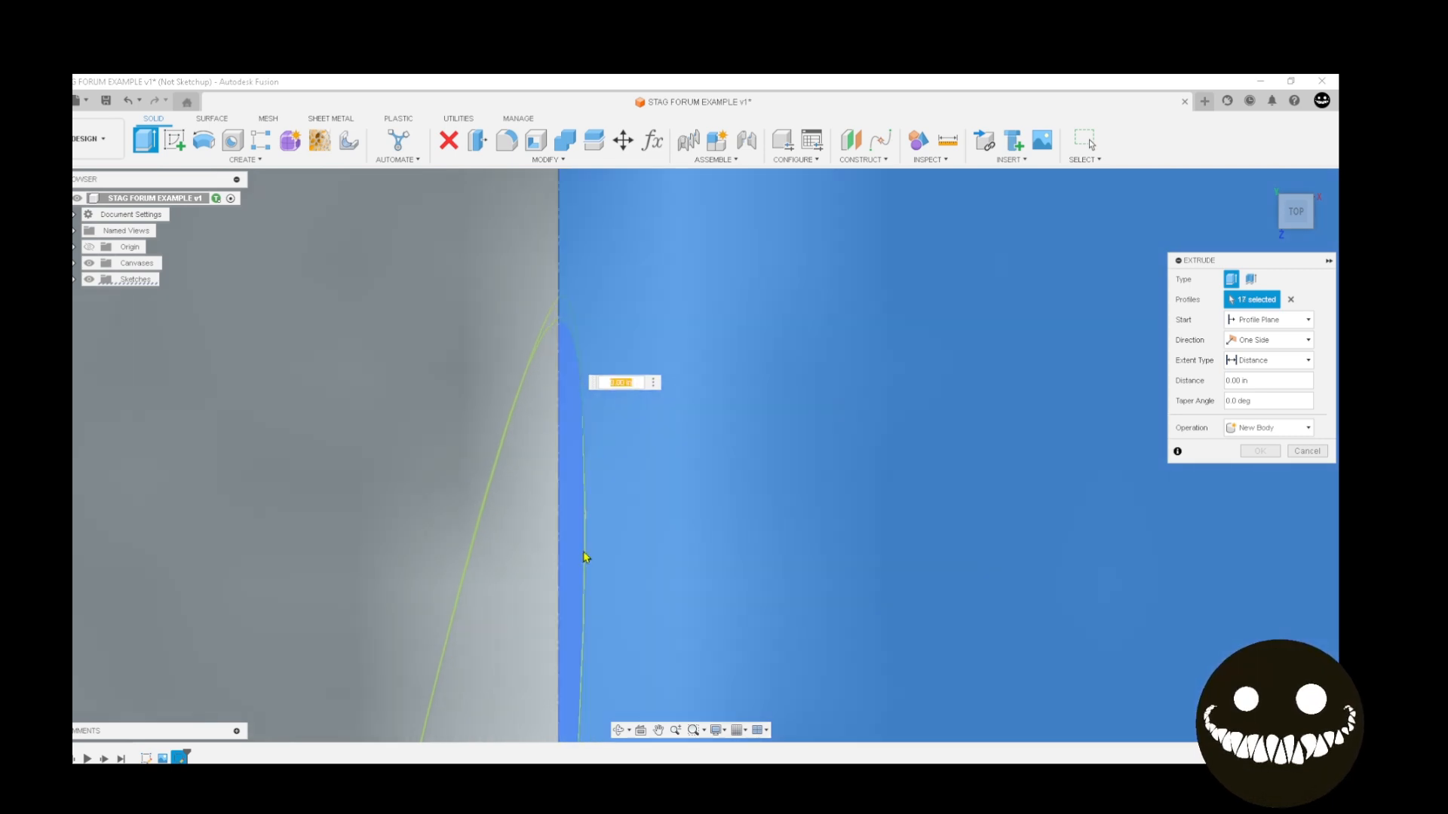
left_click(588, 560)
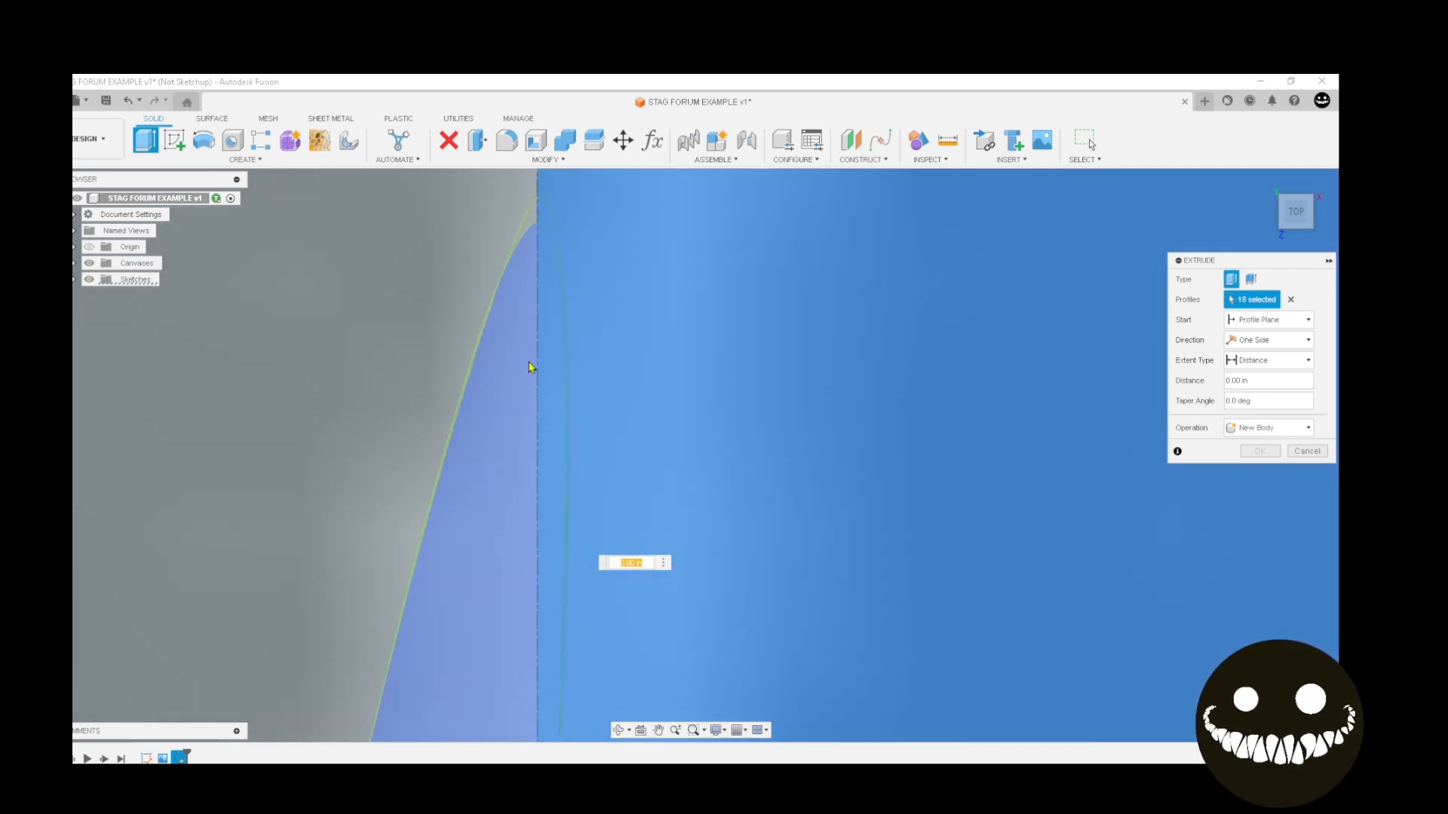
scroll(595, 478, "up", 3)
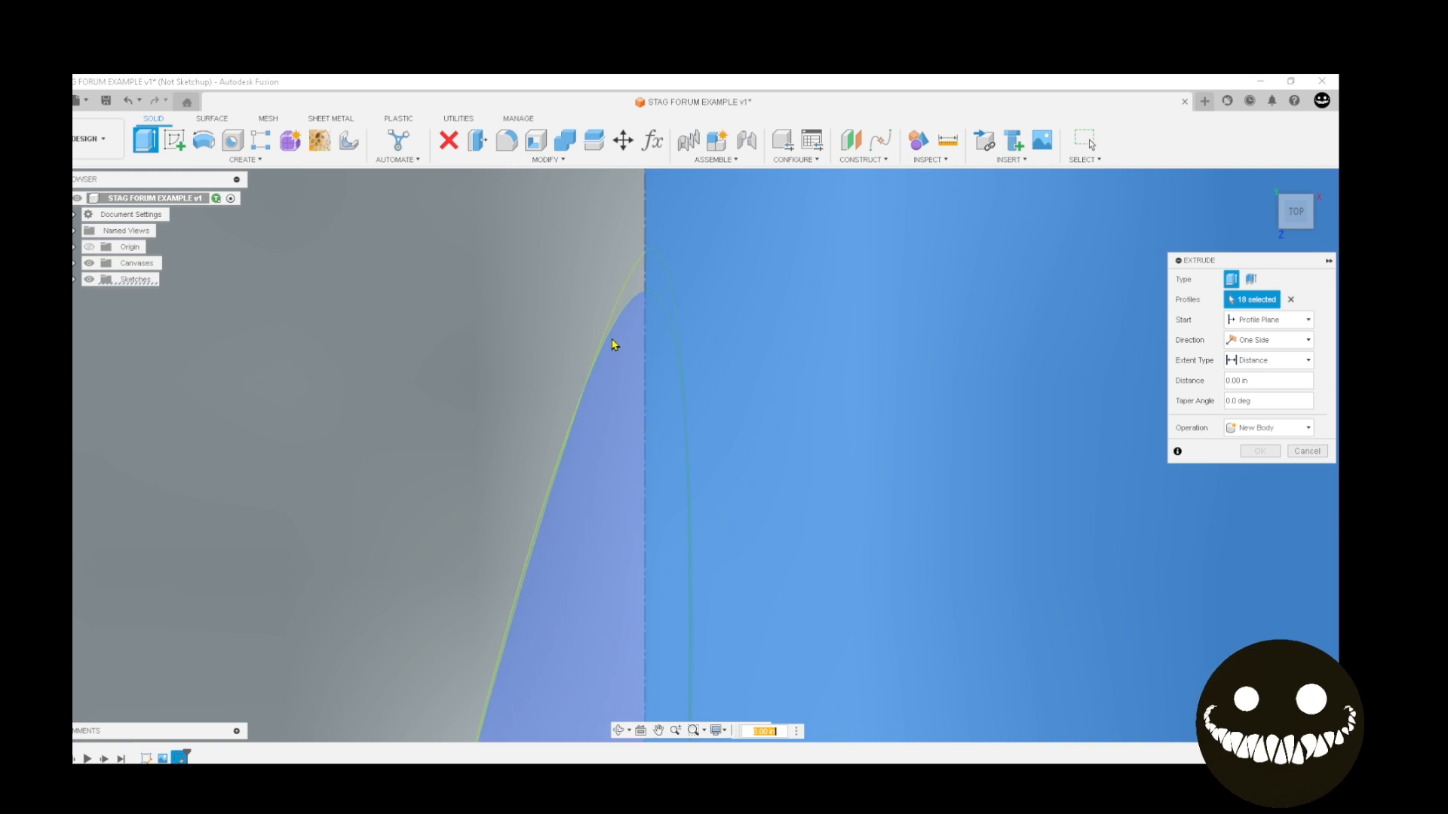
scroll(634, 309, "down", 5)
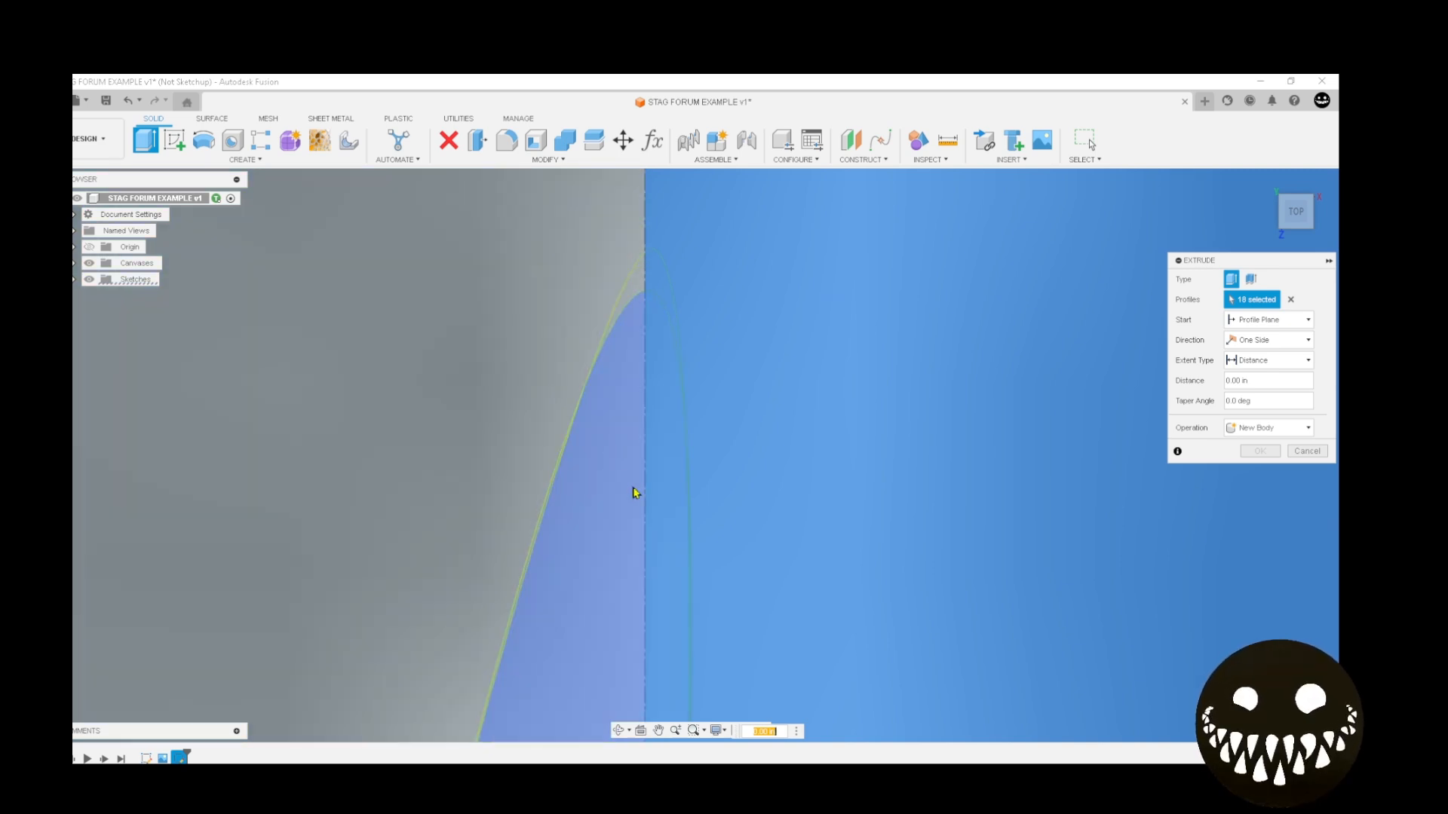
scroll(647, 616, "down", 4)
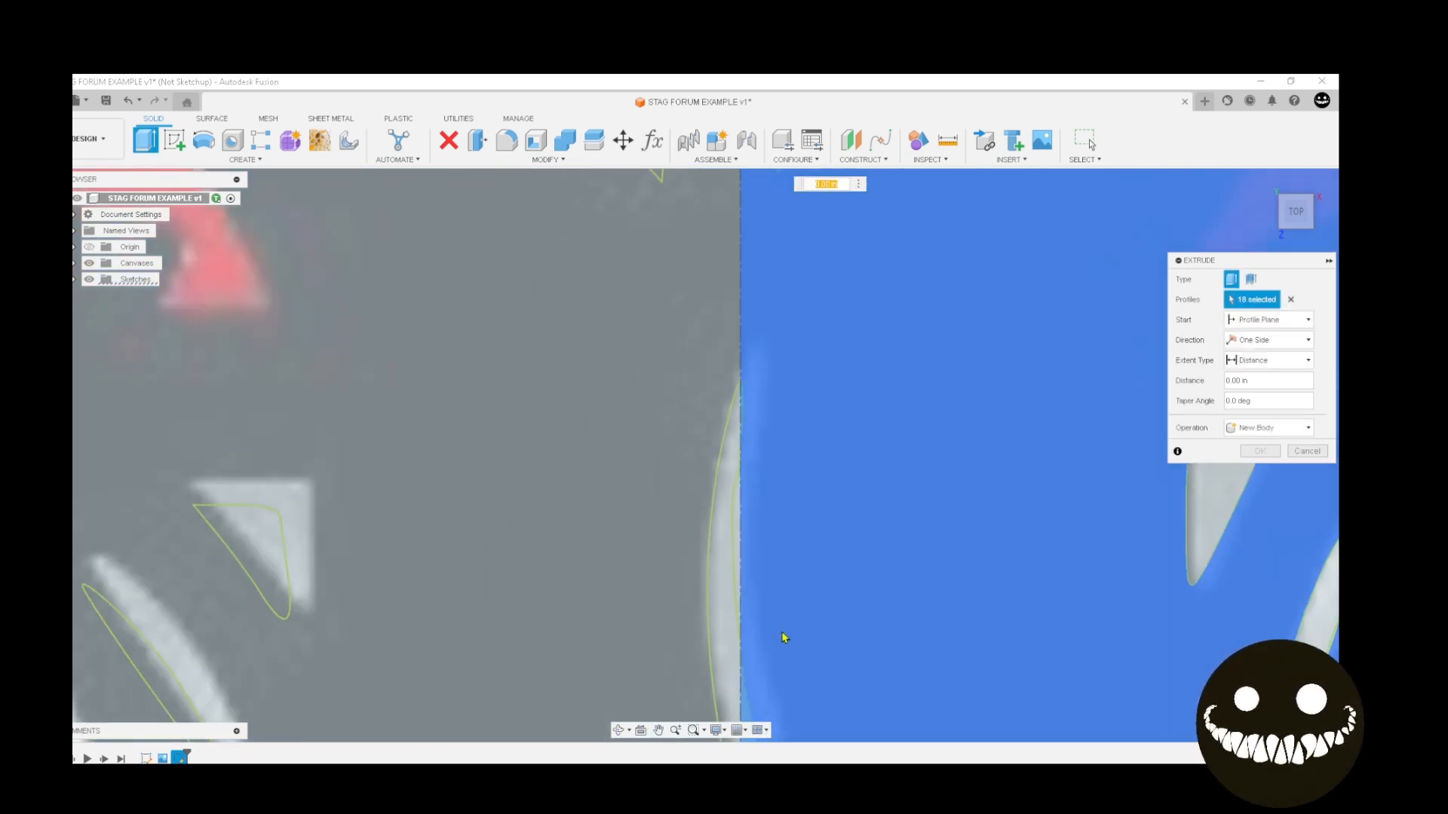
Extrude the selected antler and skull profiles 0.075 in as a new body
middle_click_drag(782, 636, 684, 188)
scroll(626, 377, "down", 5)
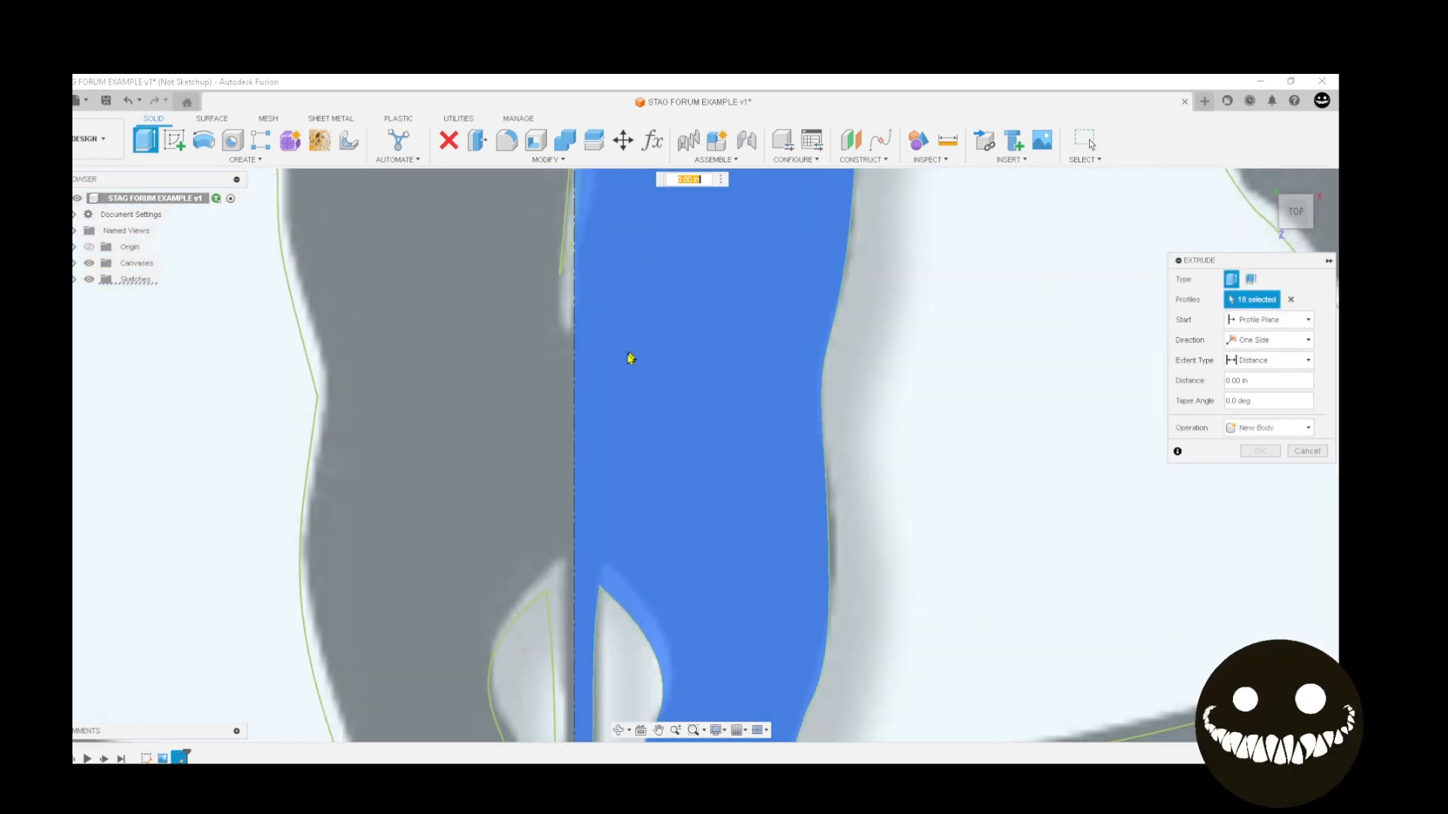
scroll(624, 249, "down", 2)
middle_click_drag(621, 234, 641, 291)
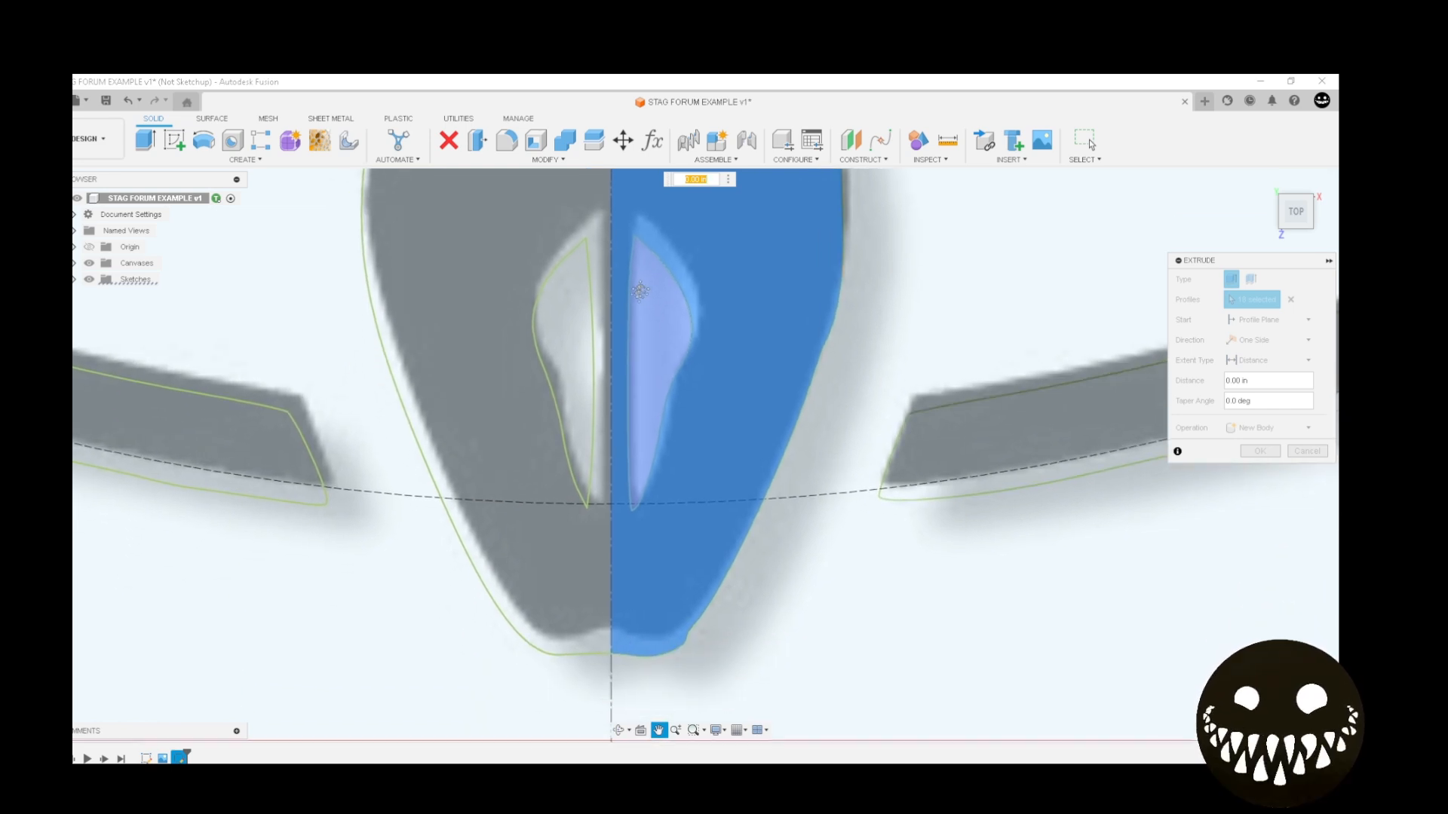
scroll(658, 319, "up", 5)
scroll(658, 319, "down", 8)
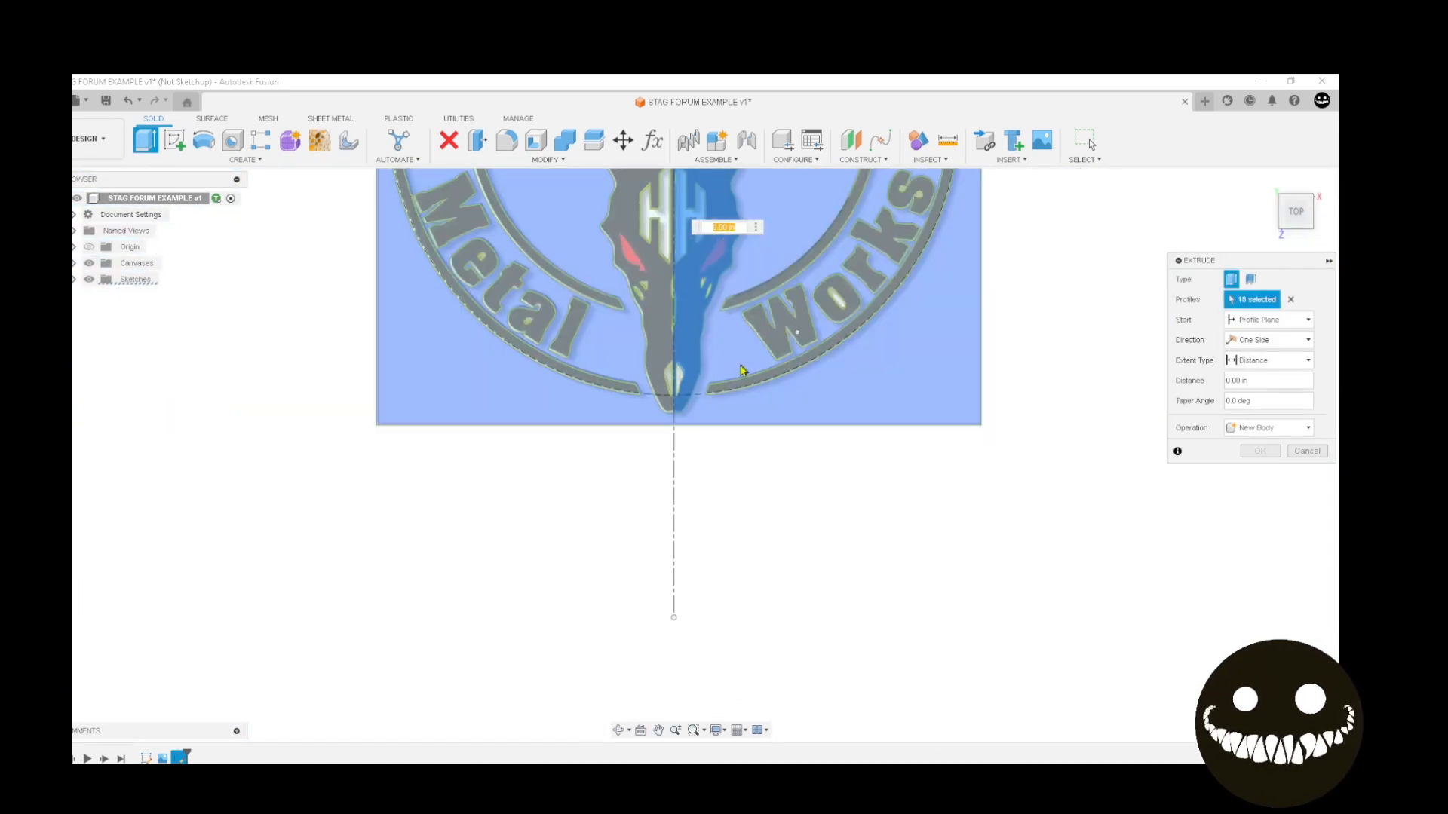
middle_click_drag(742, 360, 600, 730)
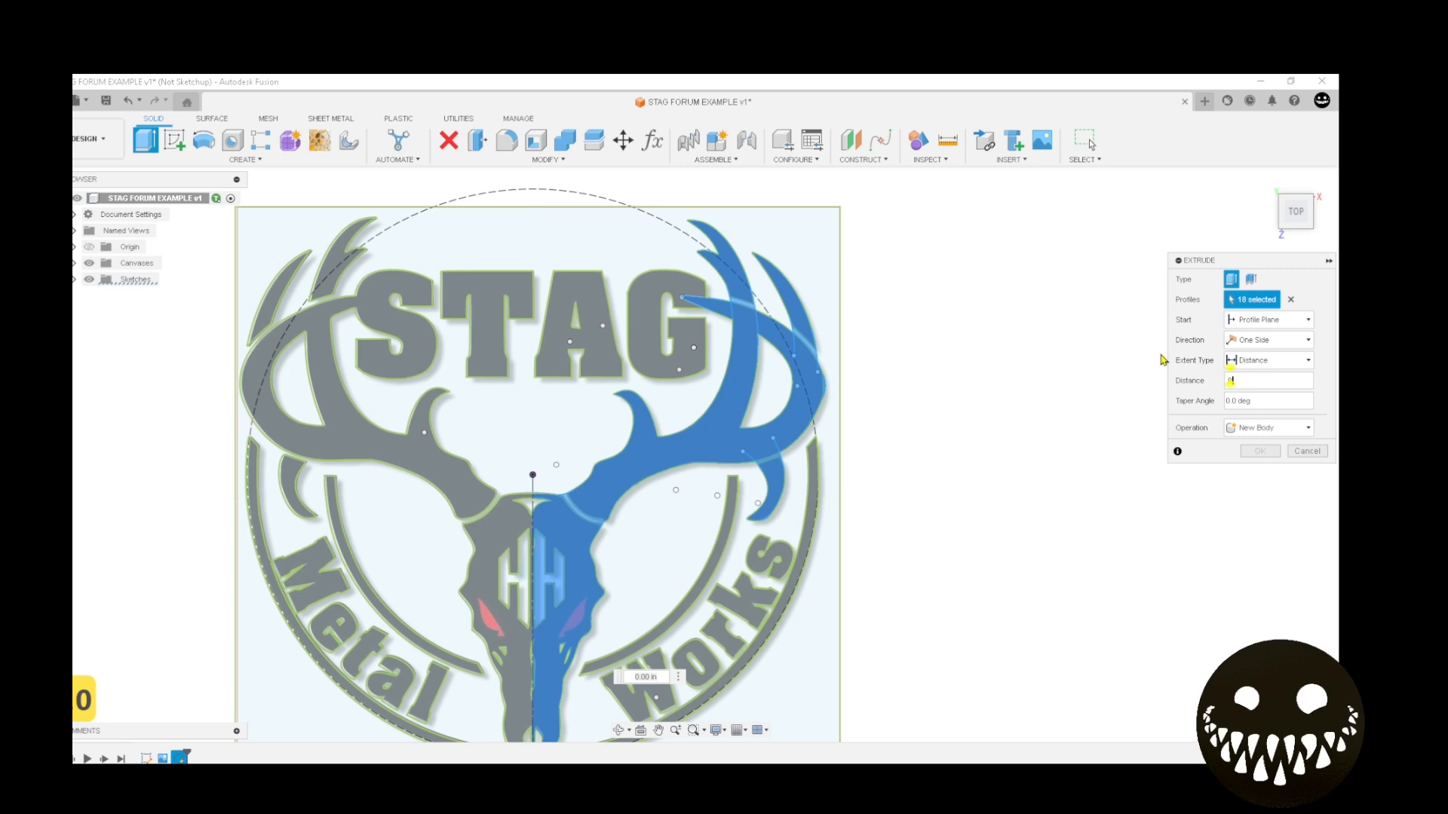
type("75")
key("Return")
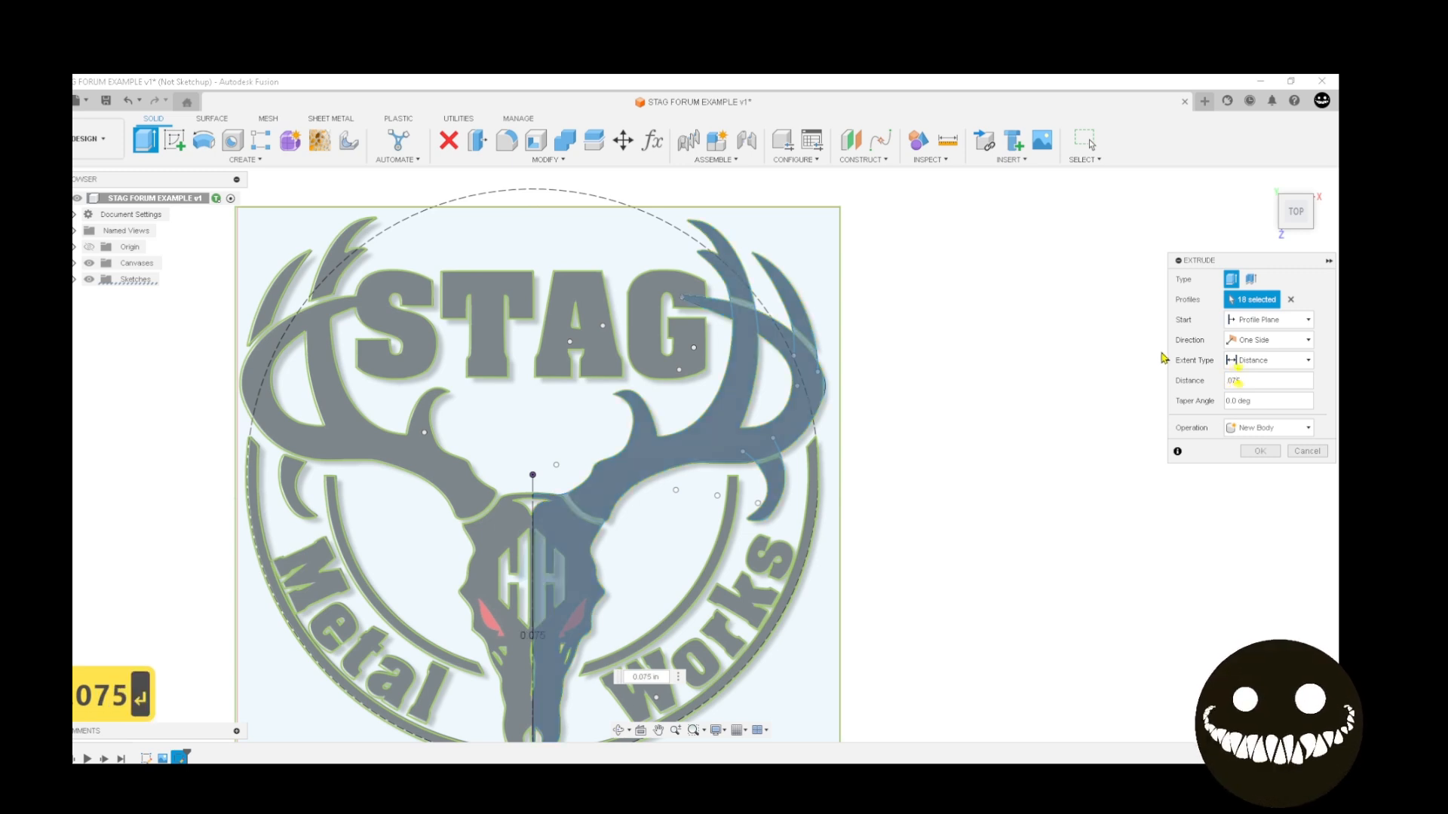
middle_click_drag(850, 346, 888, 332)
key("Escape")
scroll(707, 313, "up", 5)
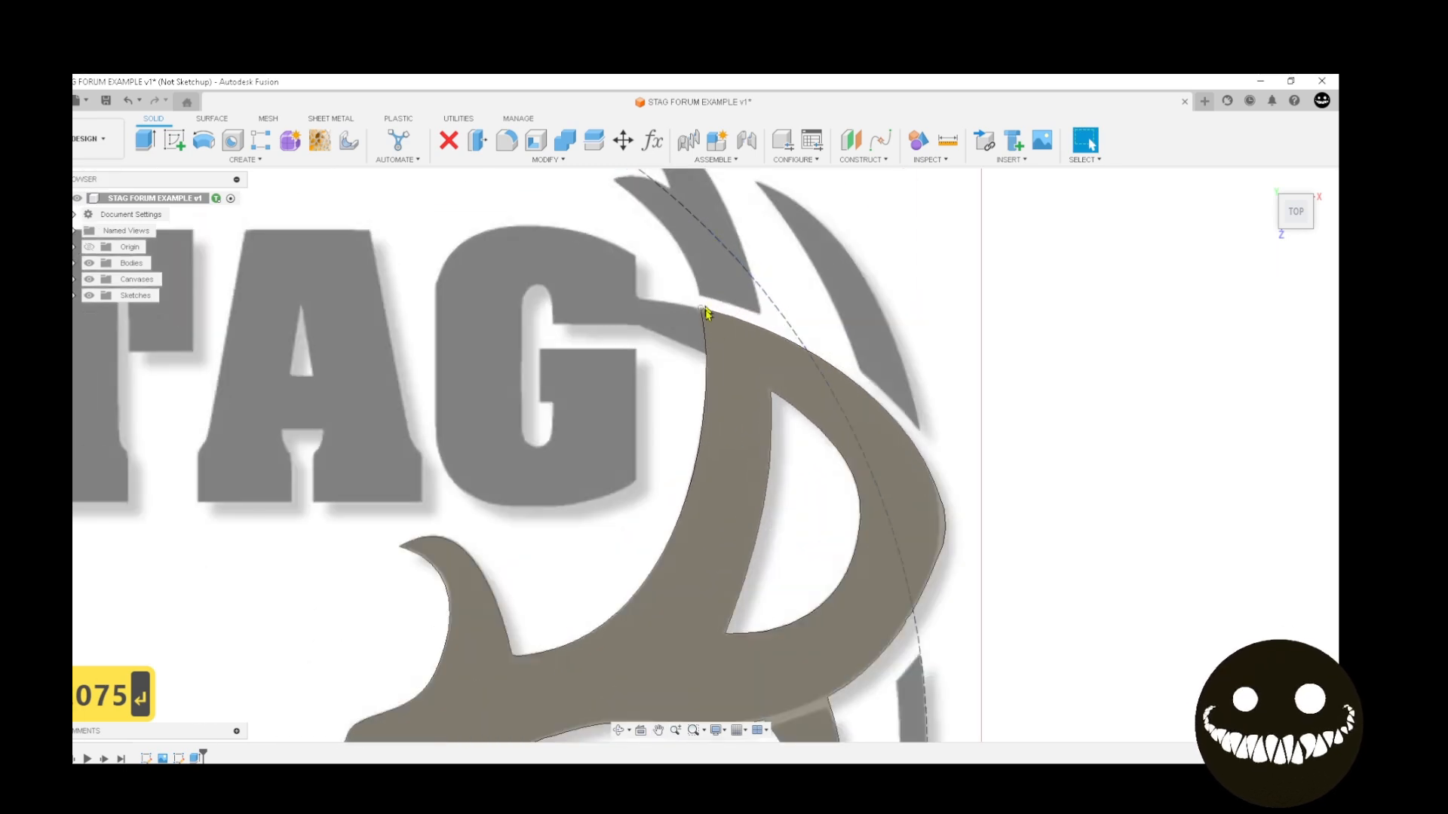
right_click(195, 757)
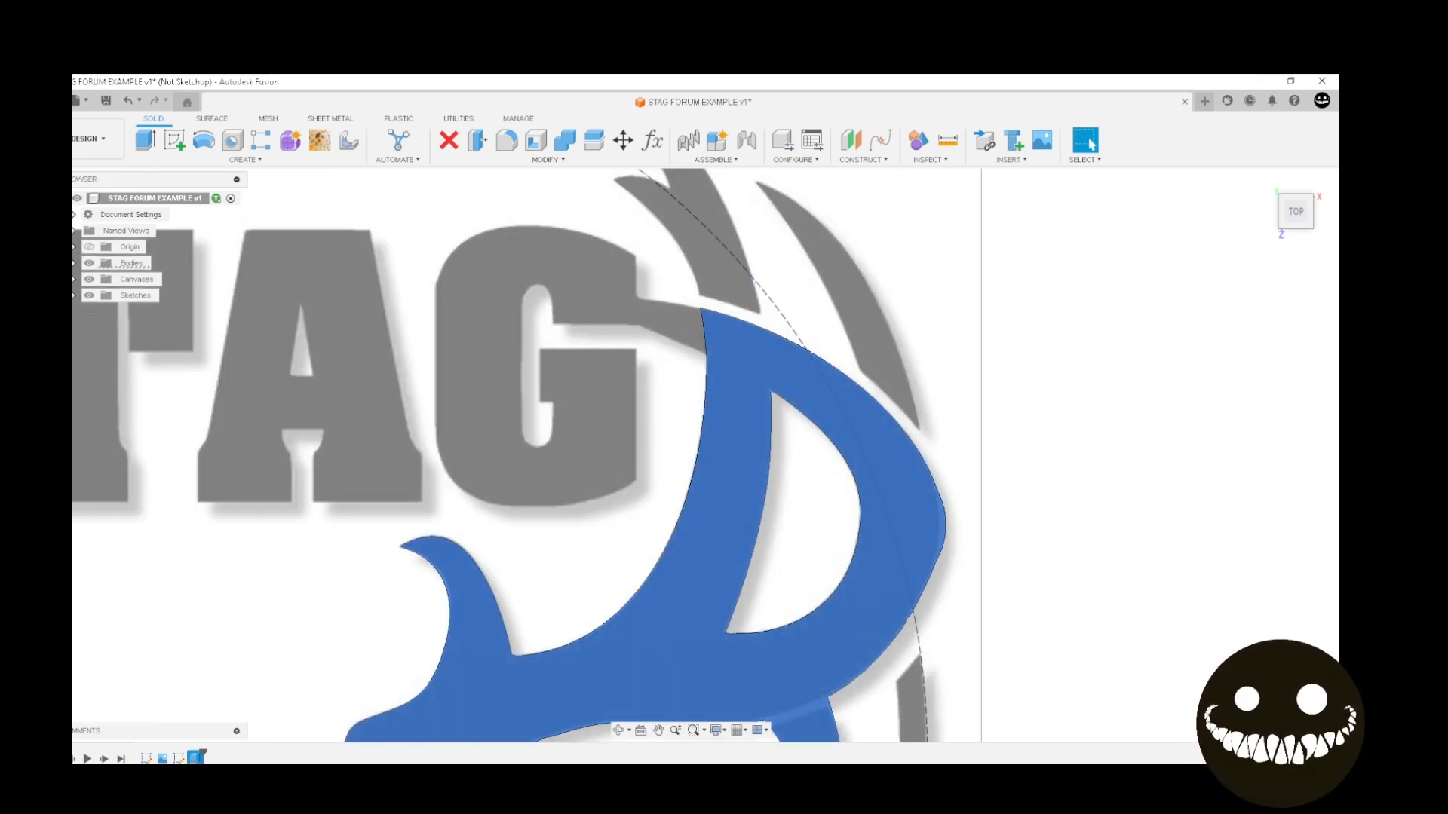
left_click(231, 619)
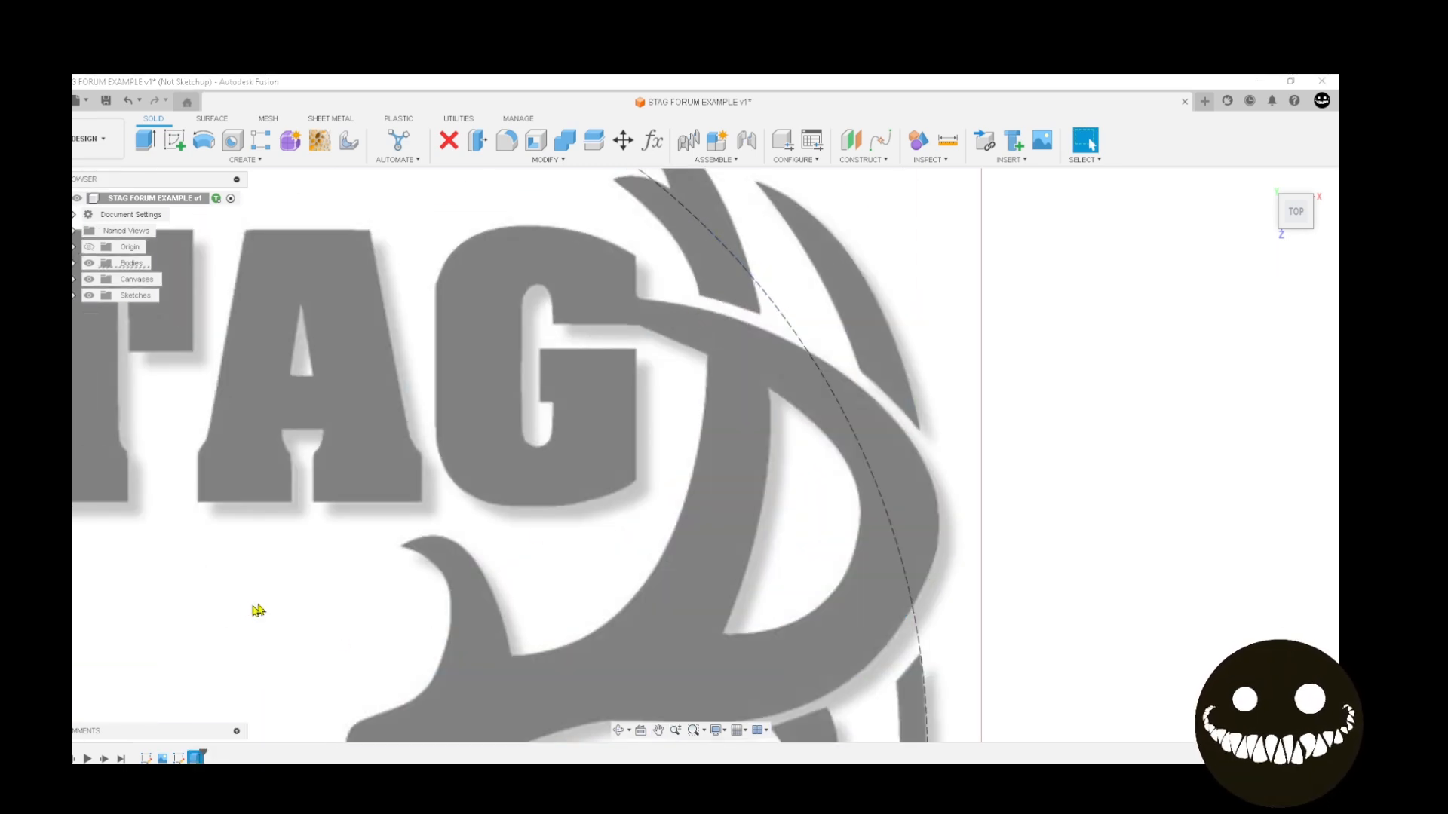
scroll(743, 346, "up", 5)
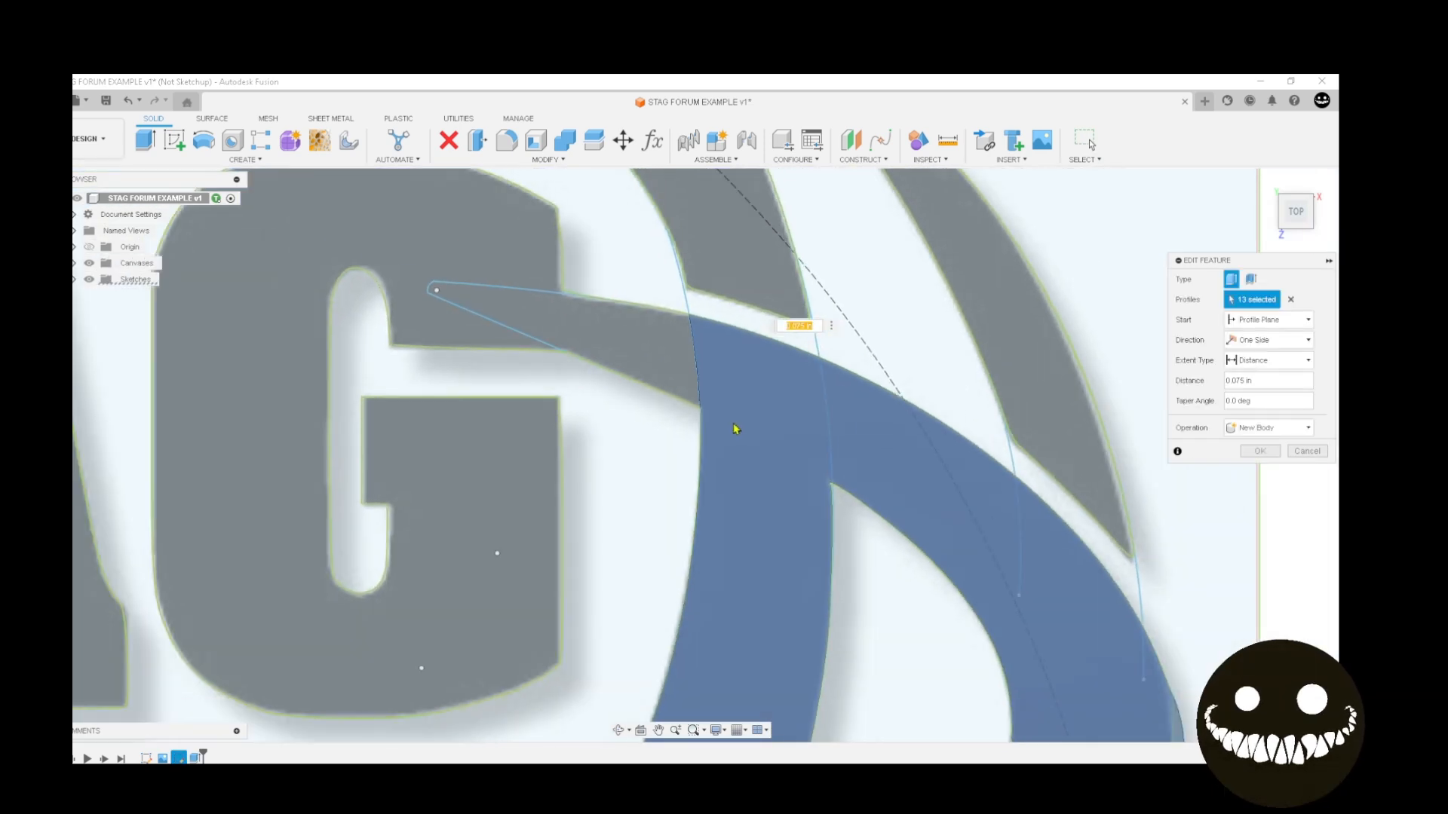
scroll(717, 415, "down", 2)
scroll(684, 387, "up", 5)
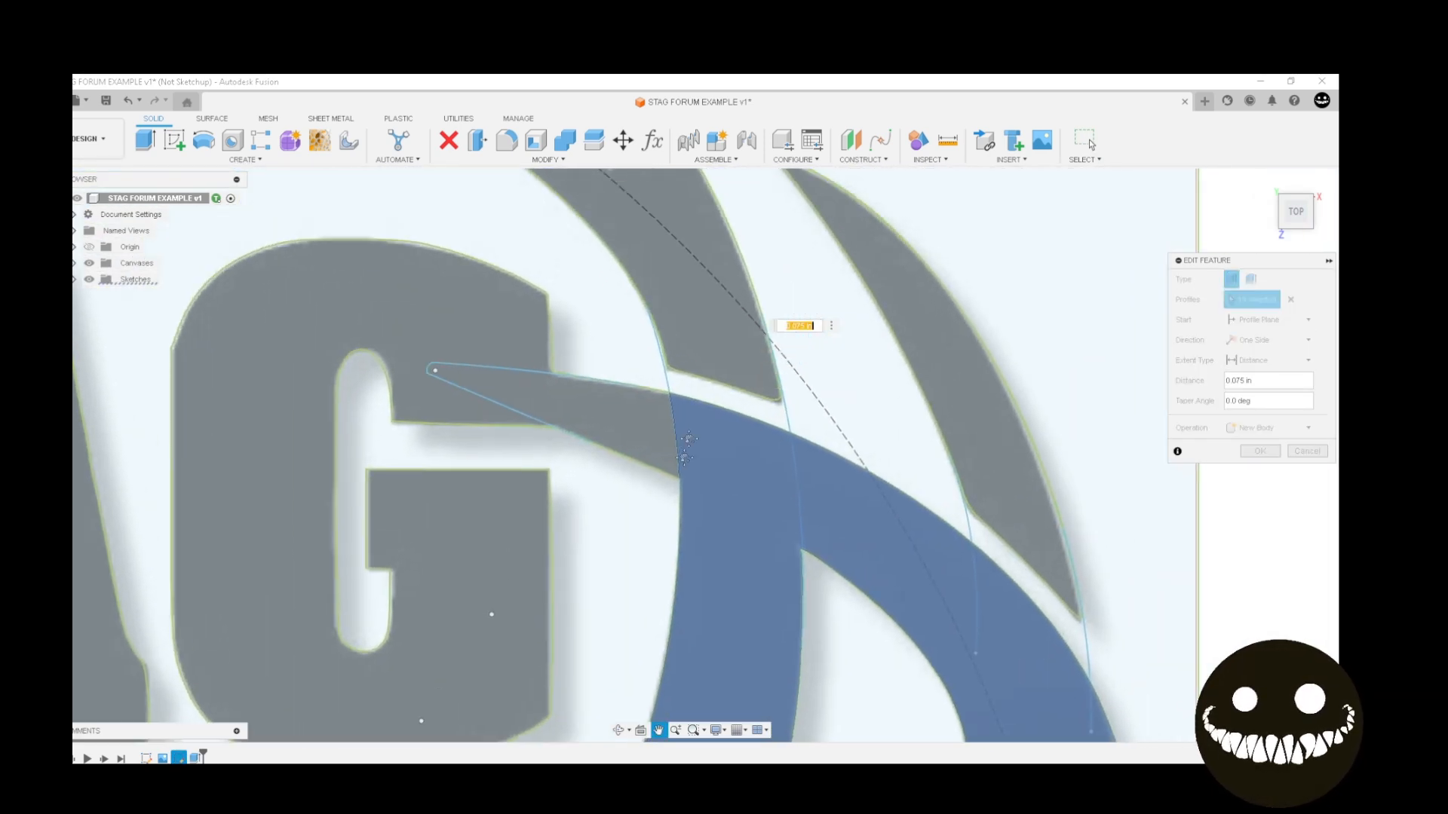
scroll(624, 548, "up", 2)
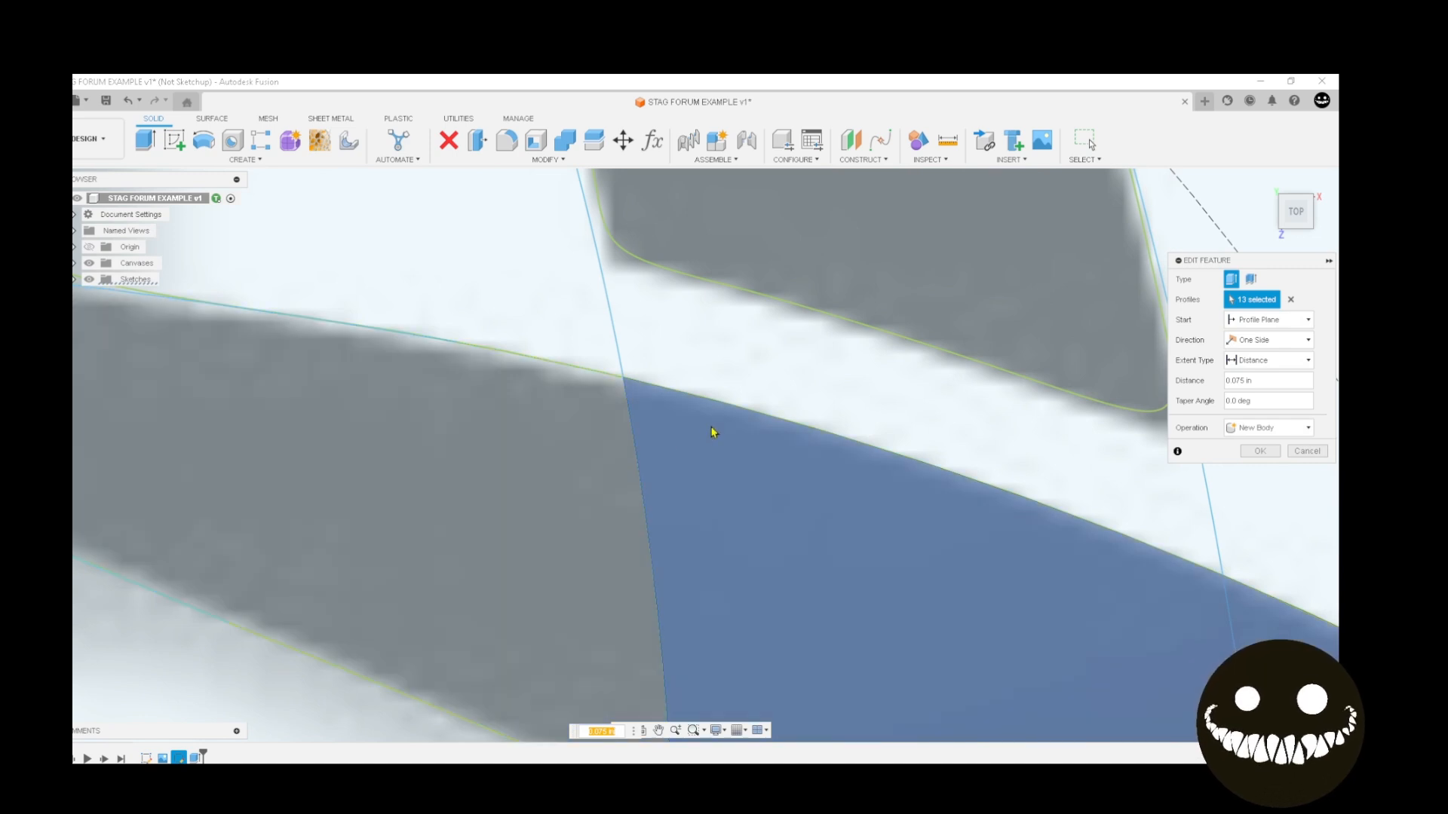
scroll(702, 429, "up", 2)
scroll(698, 423, "down", 3)
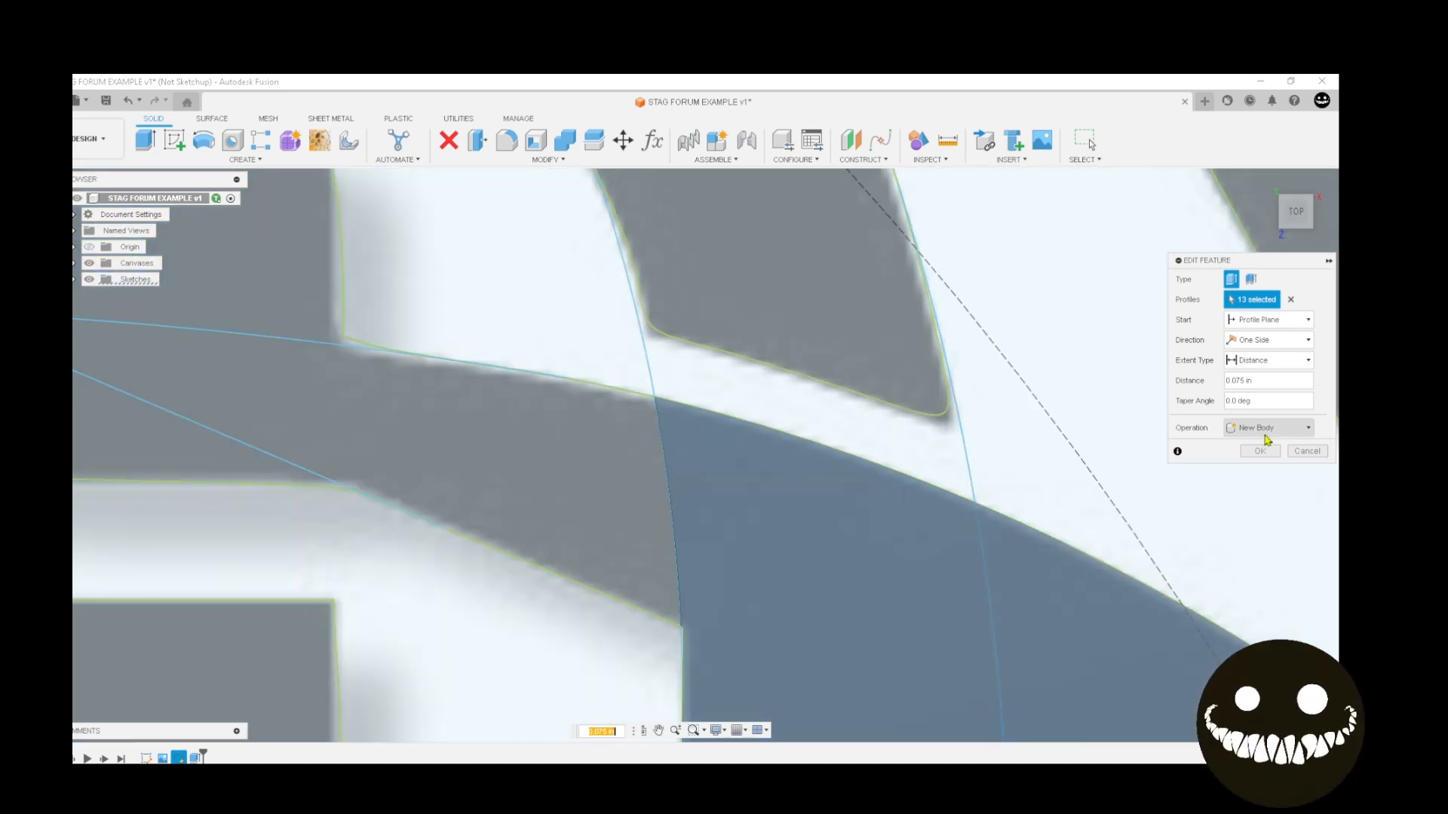
left_click(1307, 453)
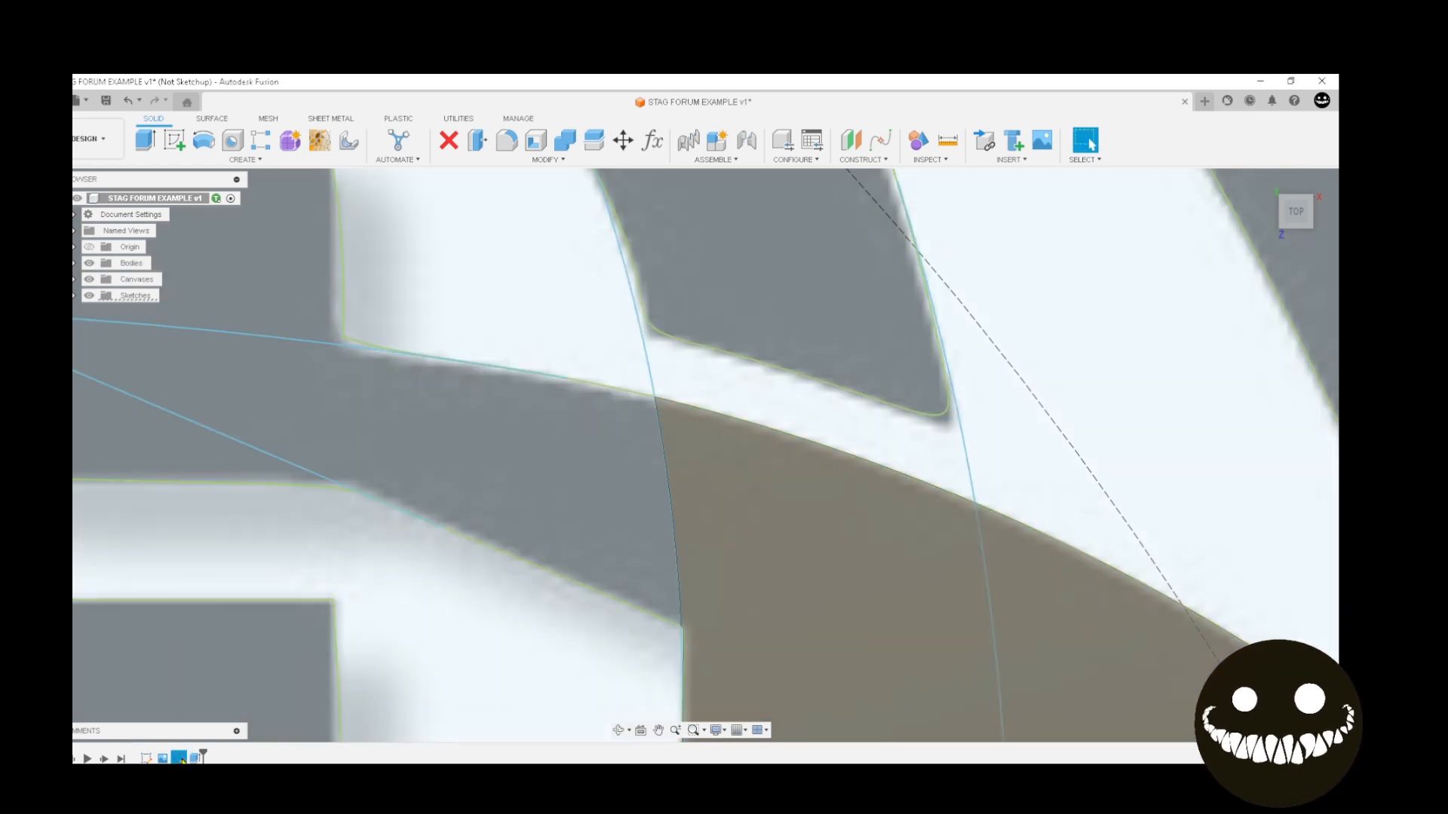
Edit the logo sketch and trim the bridging arc segments crossing the antler beam beside the letter G
right_click(179, 758)
left_click(224, 619)
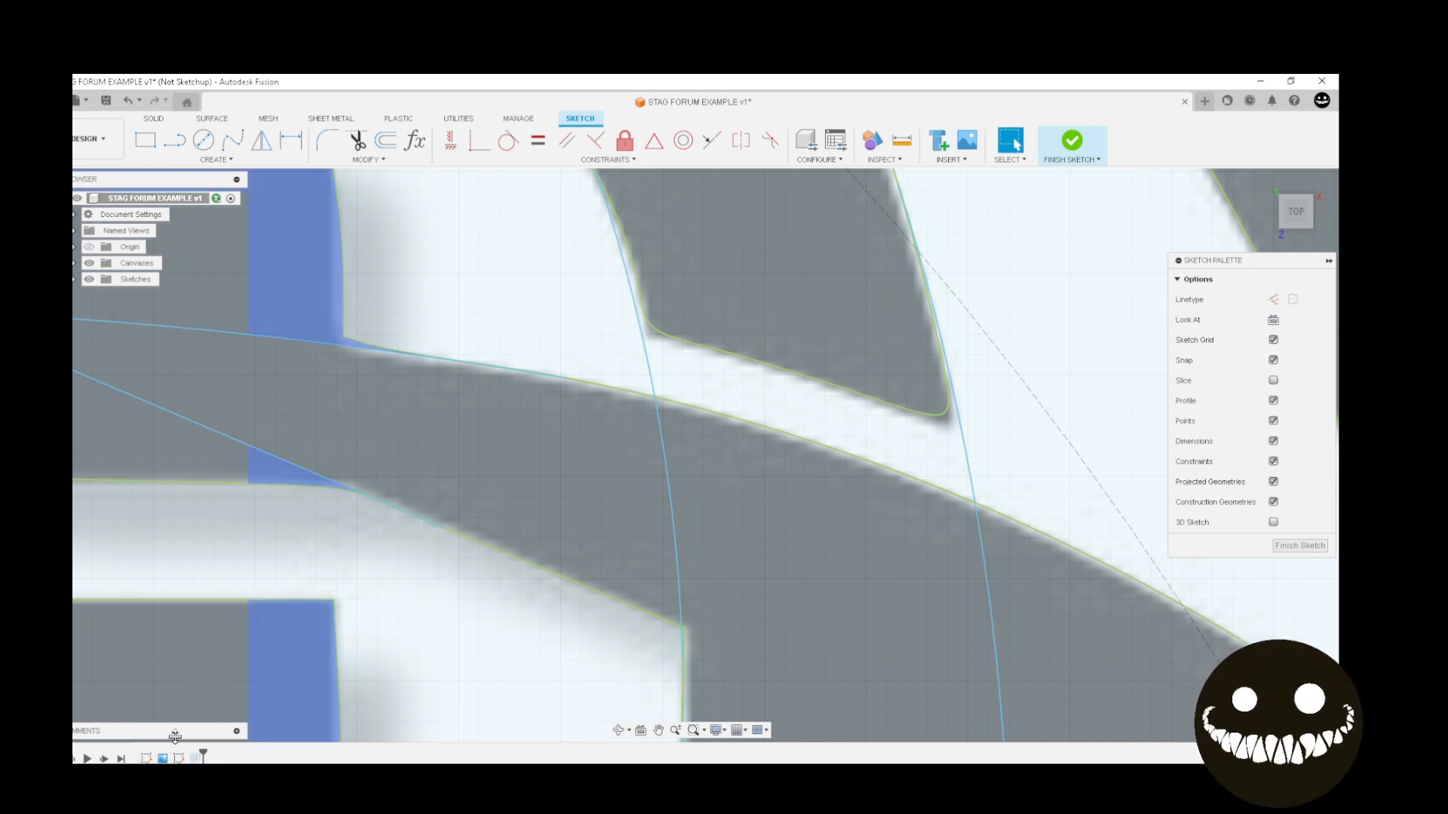
key("t")
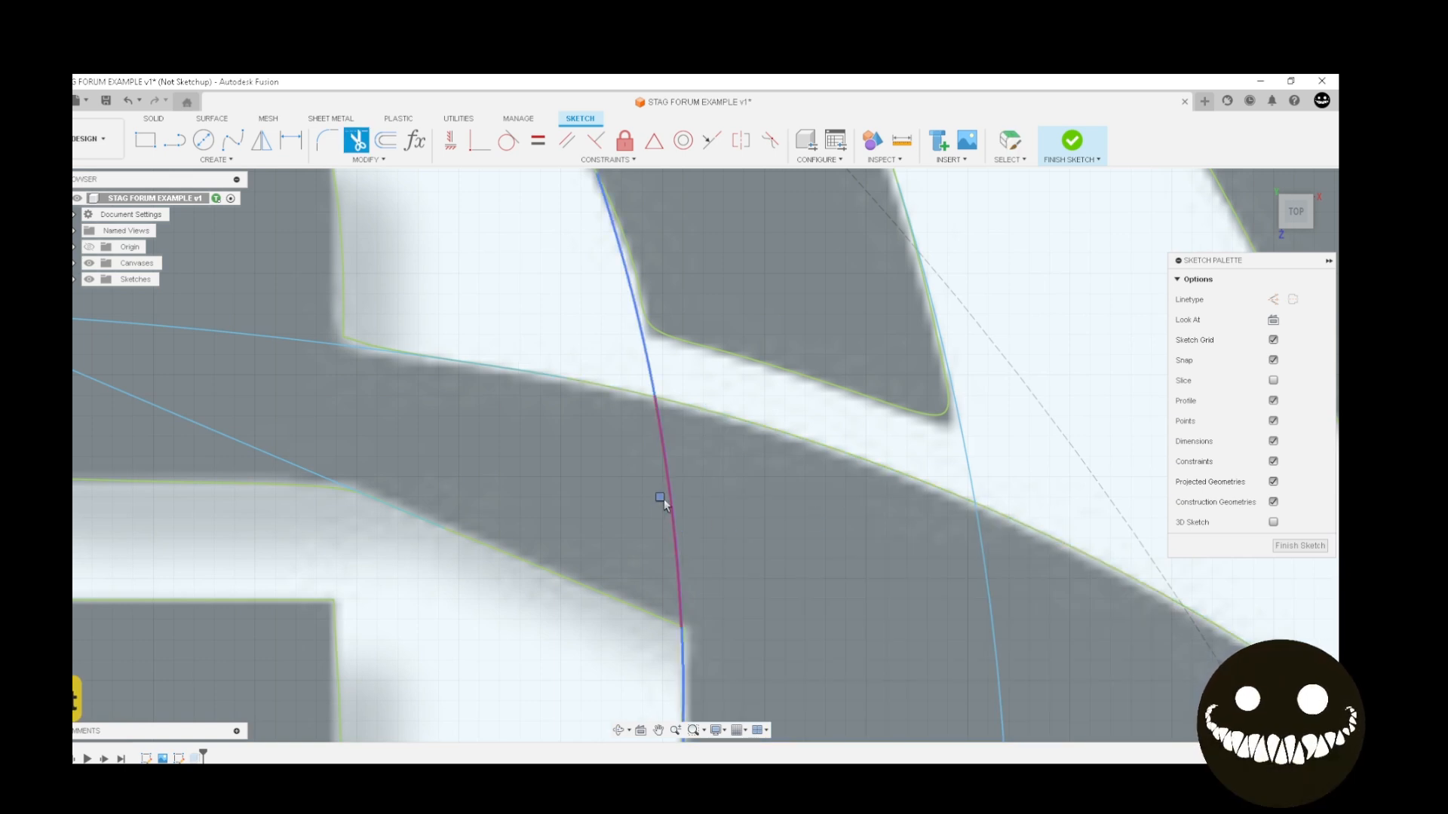
left_click(662, 499)
scroll(715, 481, "up", 5)
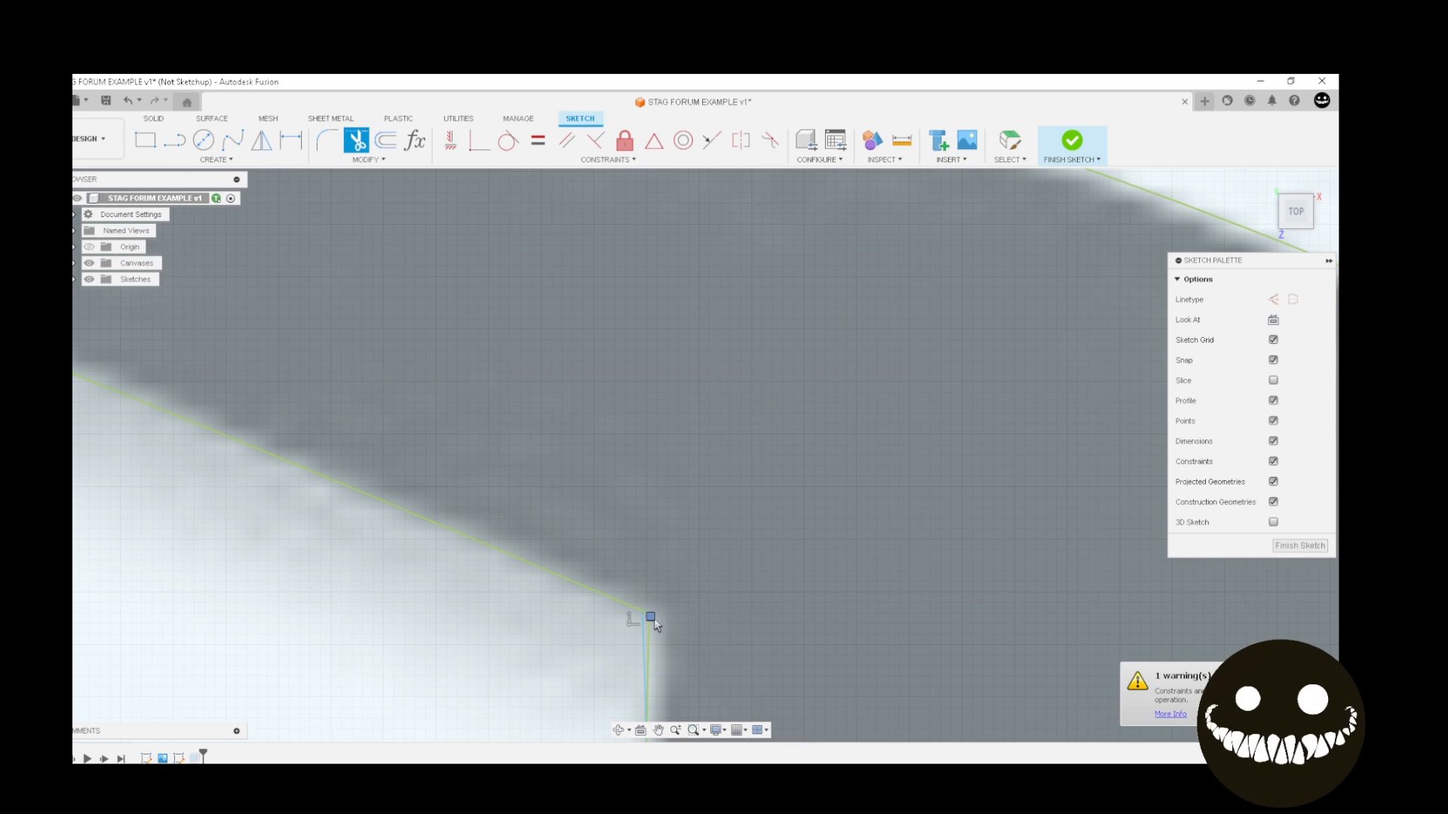
scroll(667, 637, "up", 3)
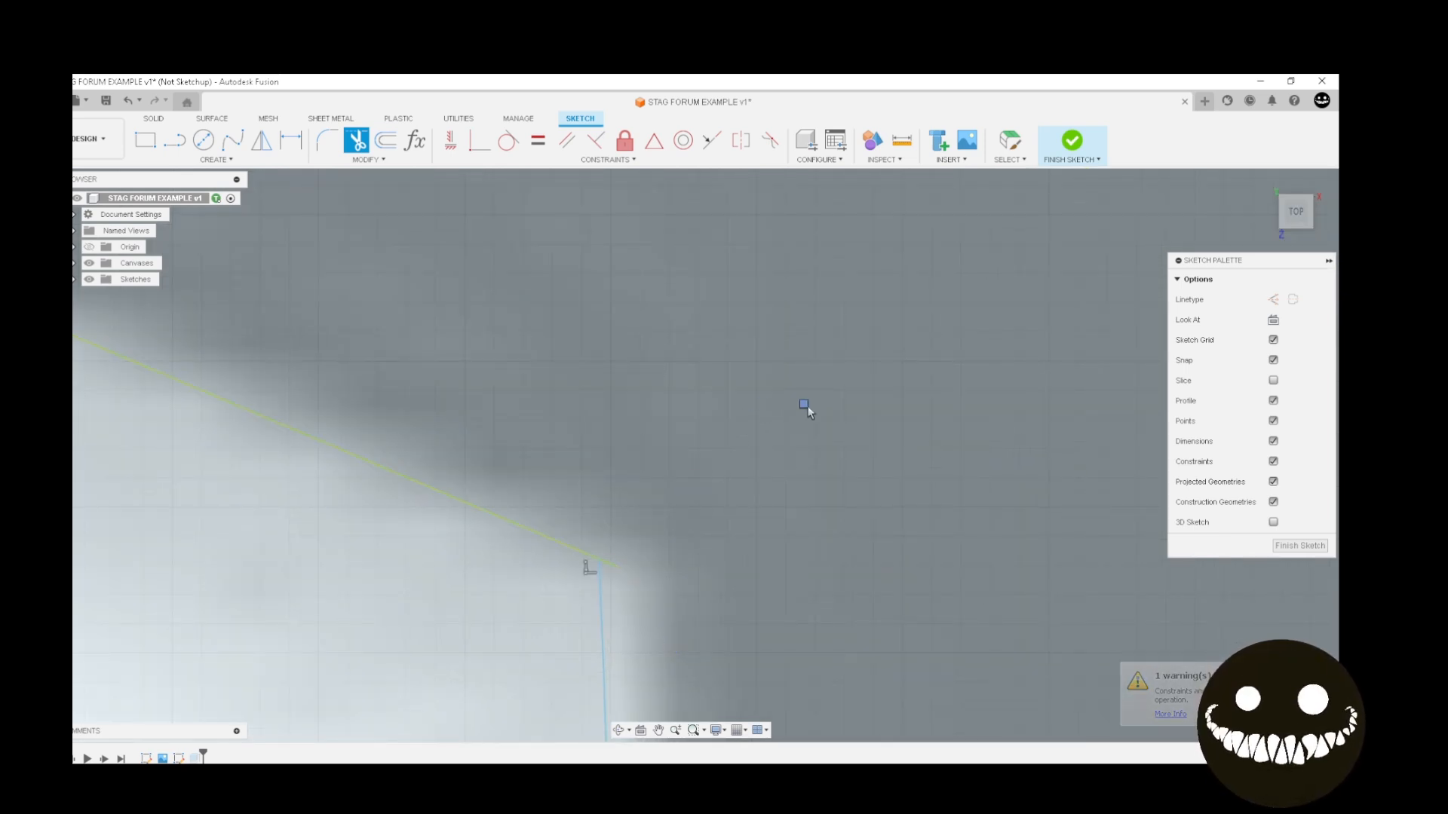
scroll(850, 416, "down", 6)
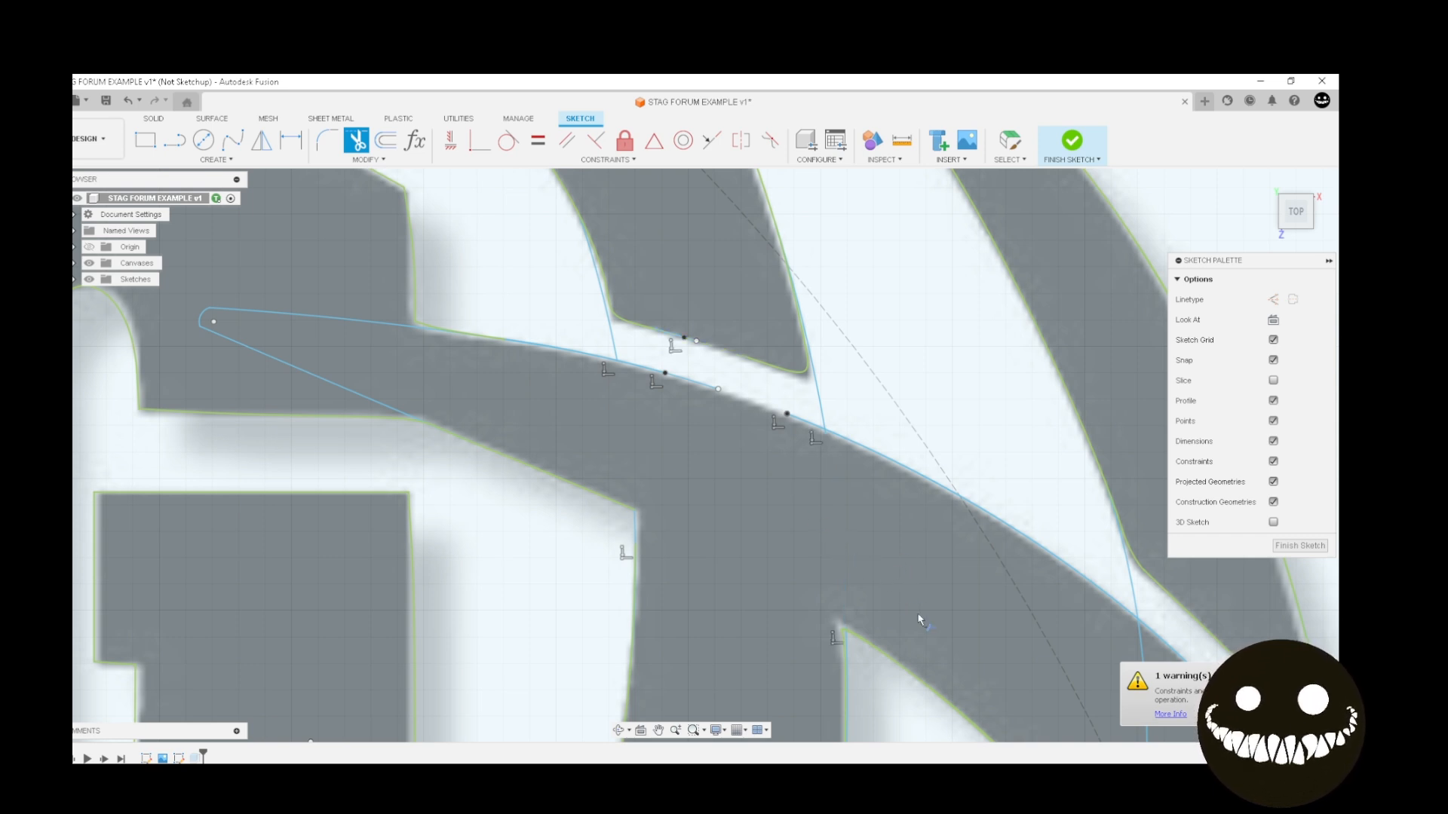
Trim the bridging arc segments crossing the antler beam below the outermost tine and finish the sketch
mouse_move(933, 620)
middle_mouse_down()
mouse_move(801, 538)
mouse_move(560, 452)
middle_mouse_up()
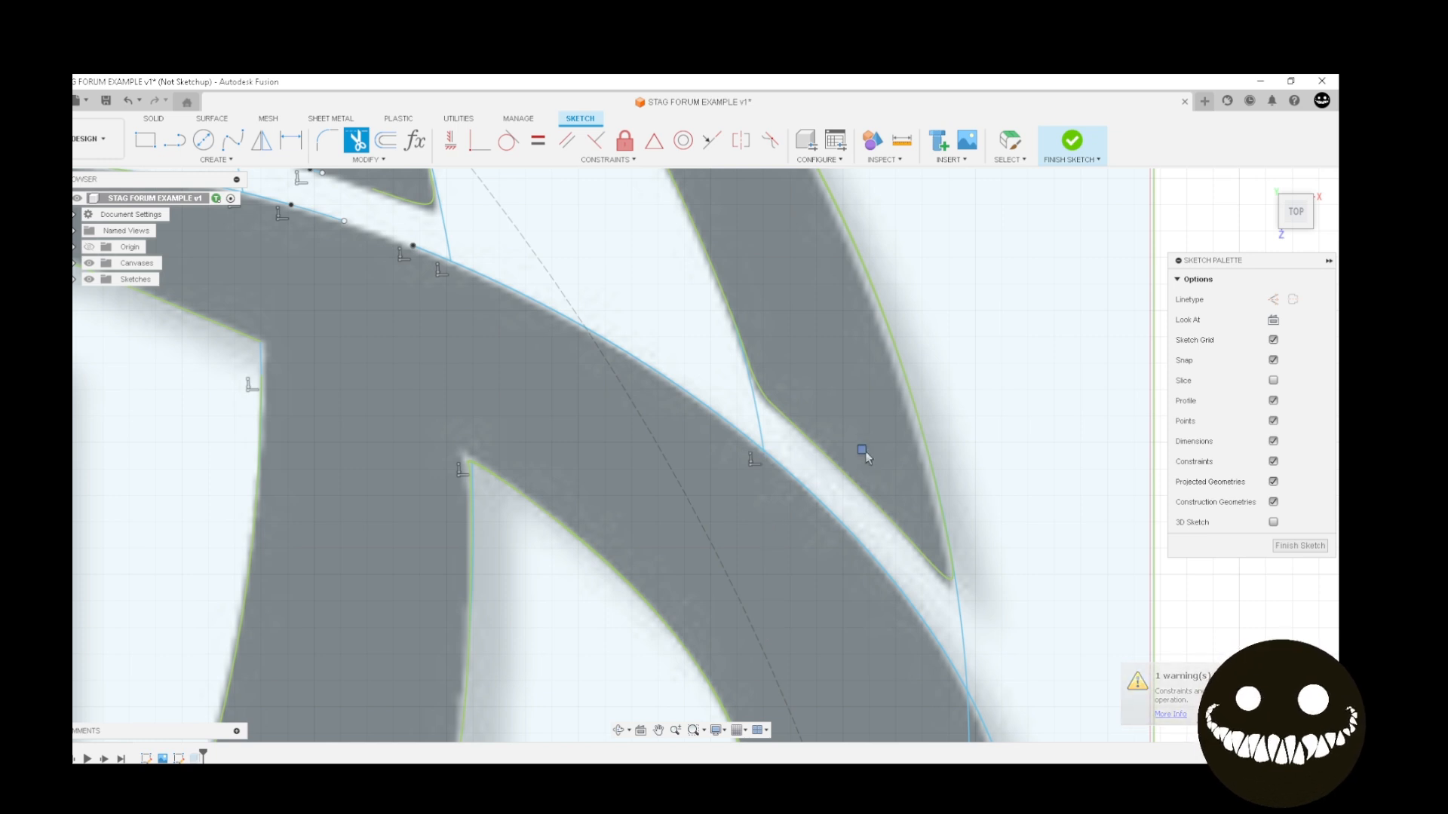
left_click(825, 546)
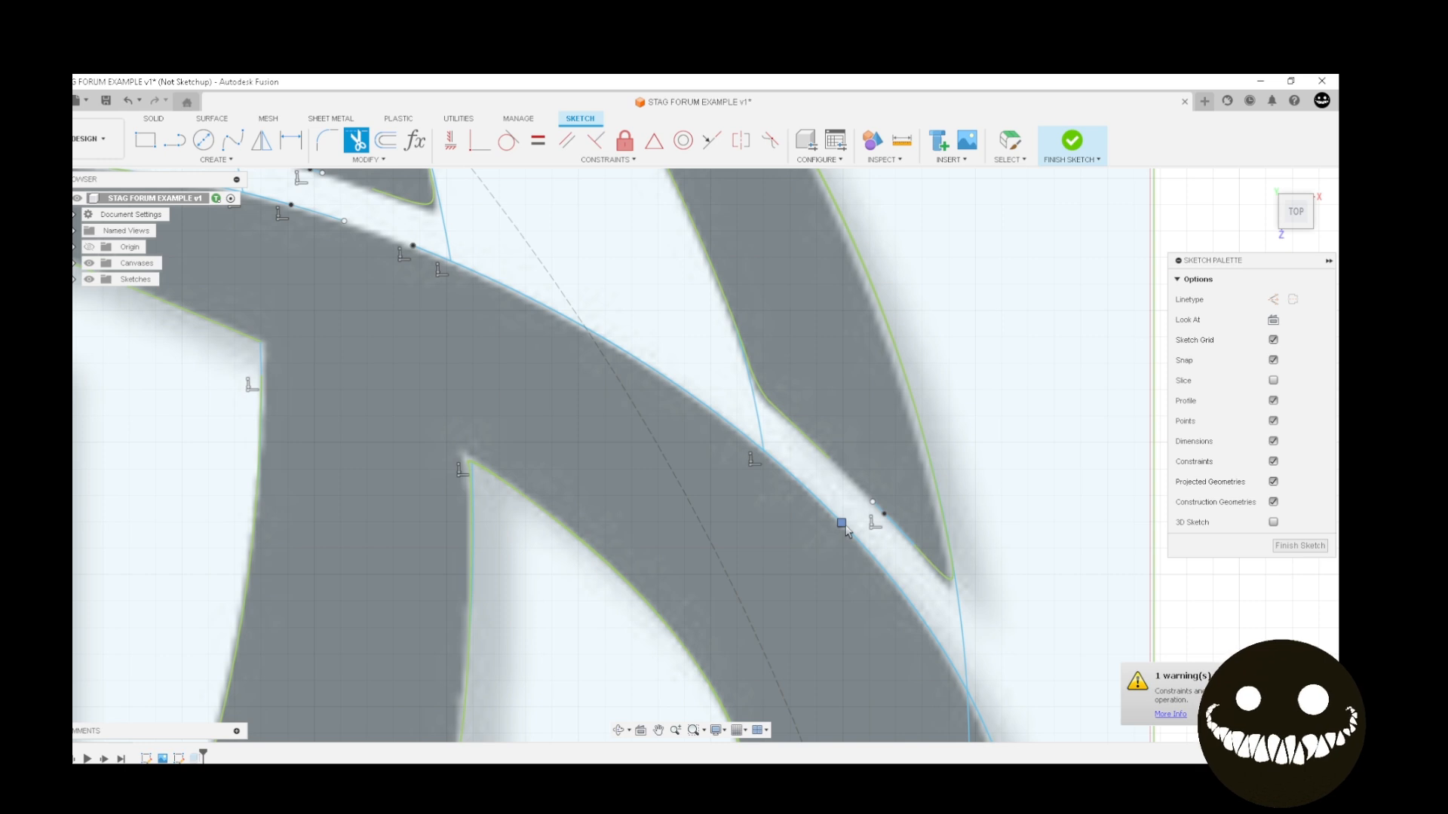
left_click(846, 527)
scroll(654, 483, "down", 4)
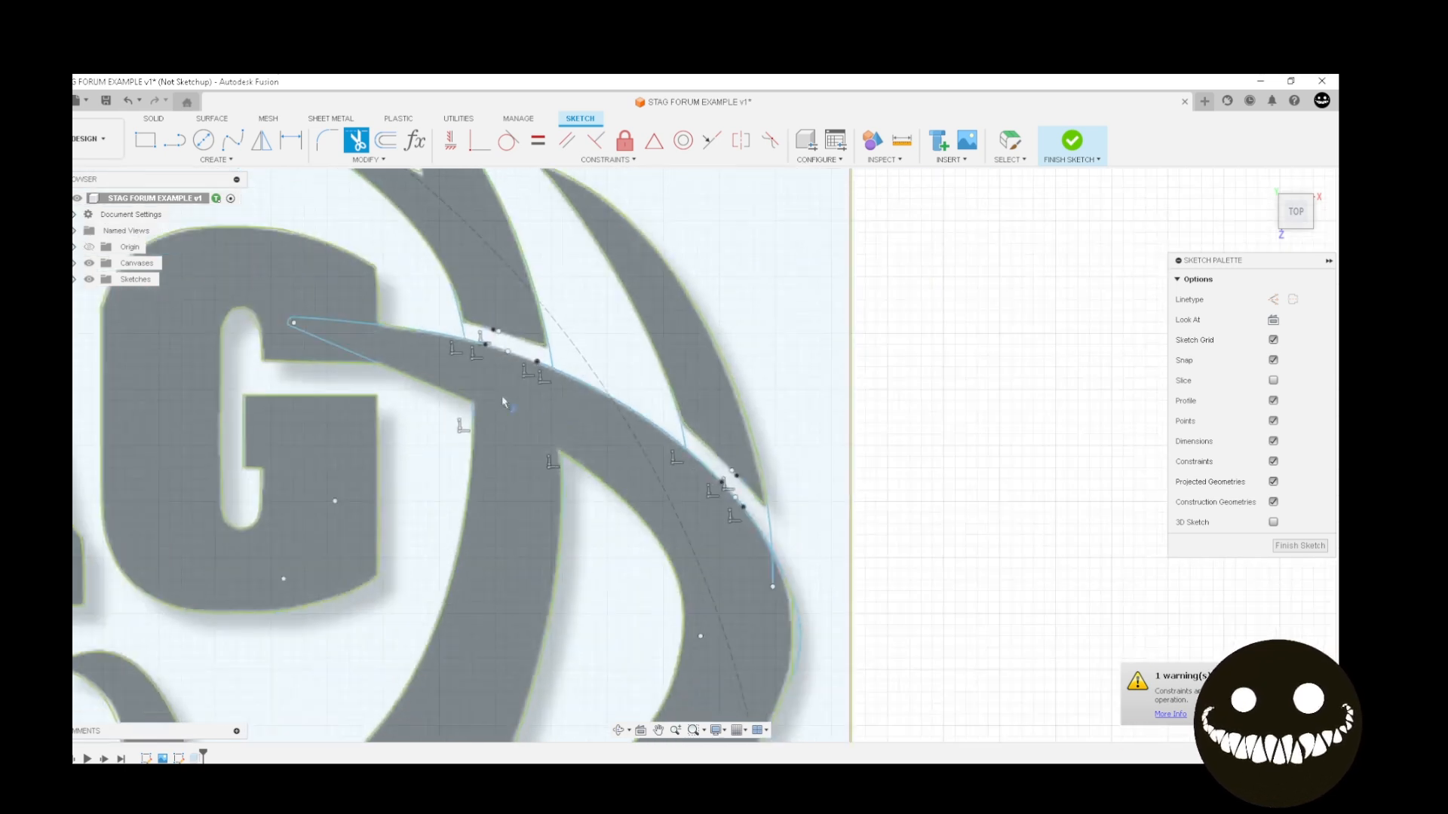
scroll(504, 402, "down", 2)
scroll(728, 341, "down", 3)
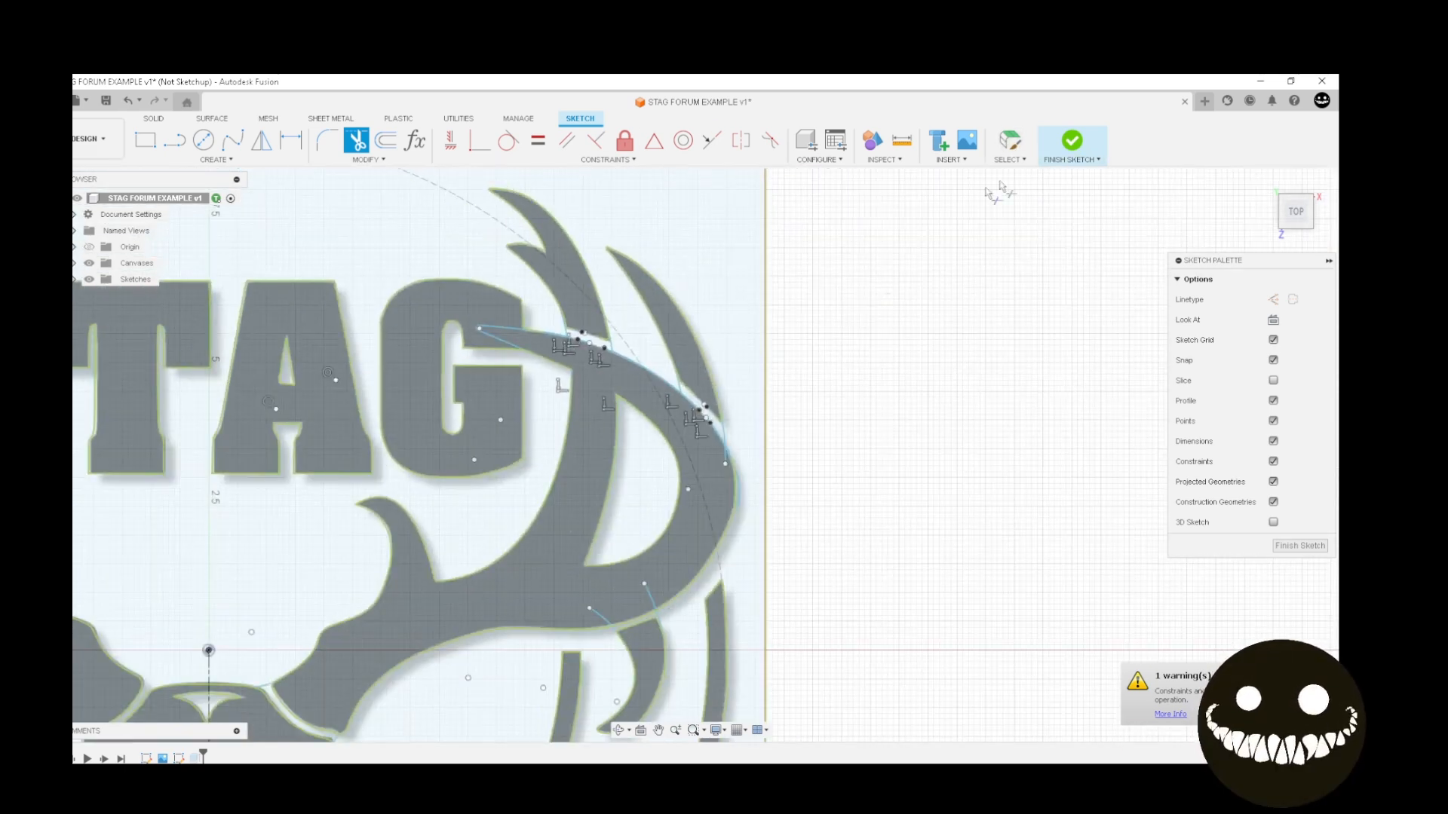
scroll(448, 433, "down", 4)
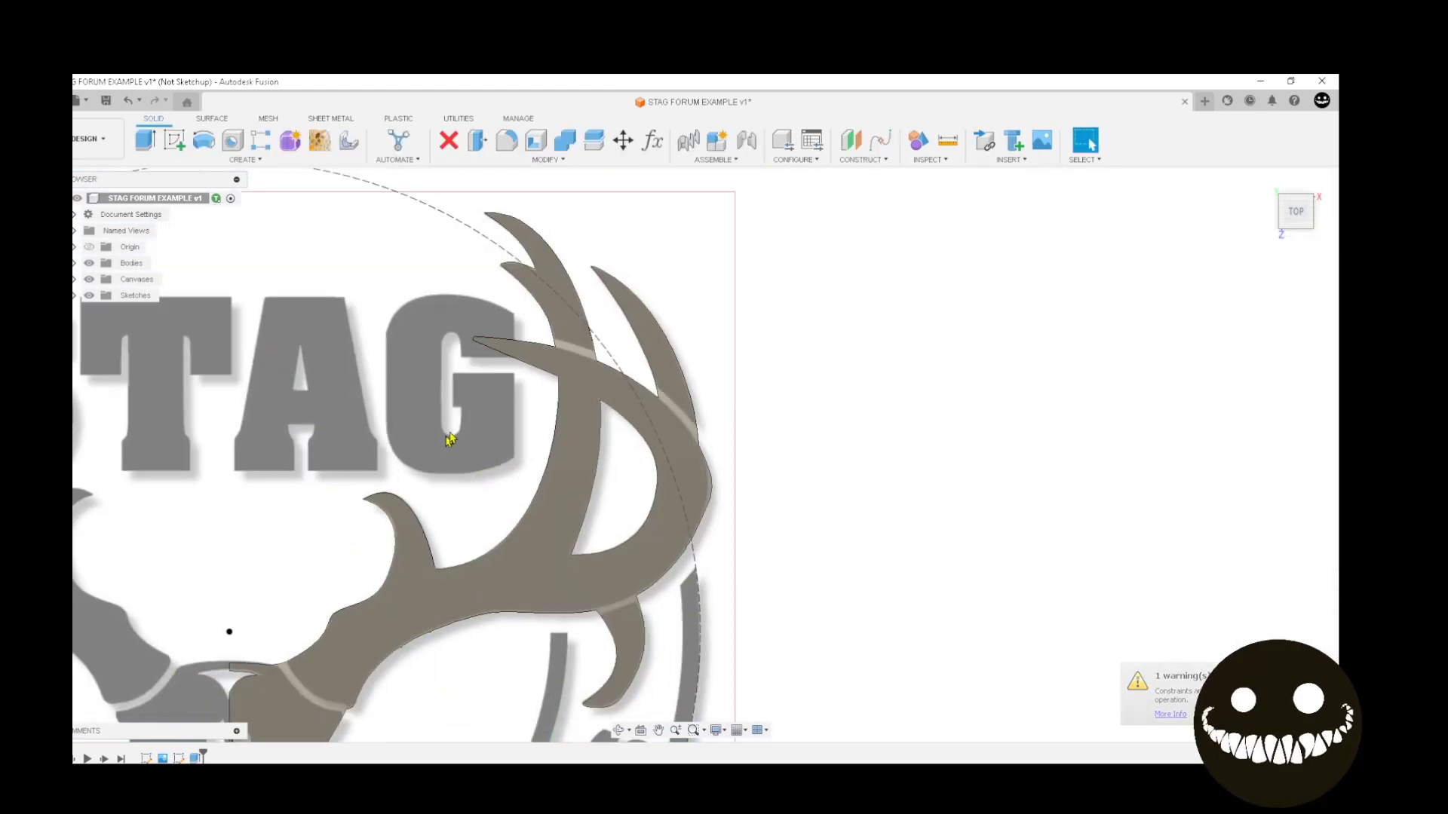
Hide the logo canvas so only the extruded antler and skull body and the sketch remain displayed
mouse_move(647, 415)
middle_mouse_down()
mouse_move(707, 401)
mouse_move(804, 458)
middle_mouse_up()
middle_click_drag(592, 445, 737, 410)
middle_click_drag(662, 576, 617, 498)
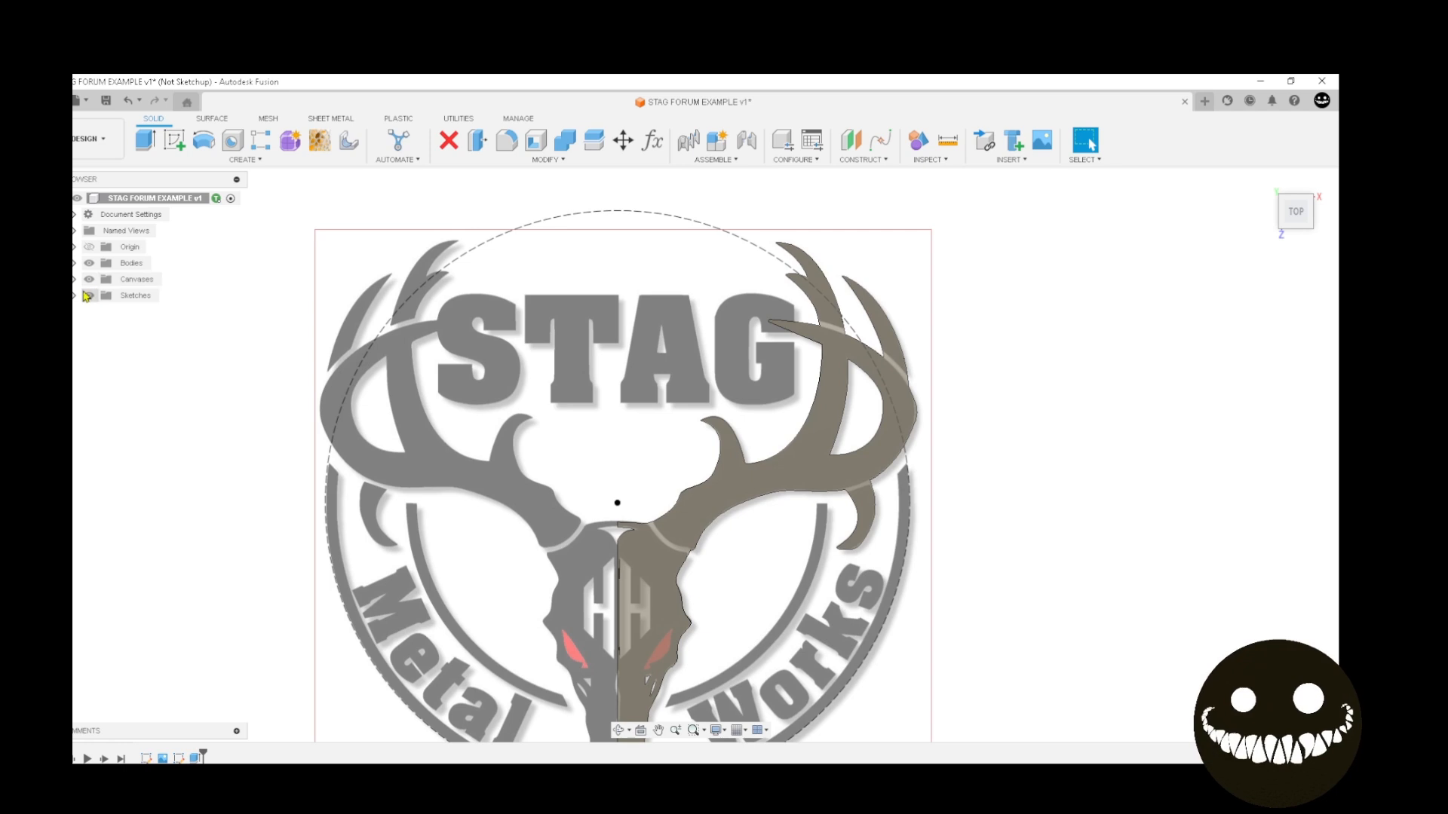
left_click(88, 280)
mouse_move(511, 343)
middle_mouse_down()
mouse_move(511, 265)
mouse_move(479, 298)
middle_mouse_up()
scroll(573, 540, "up", 8)
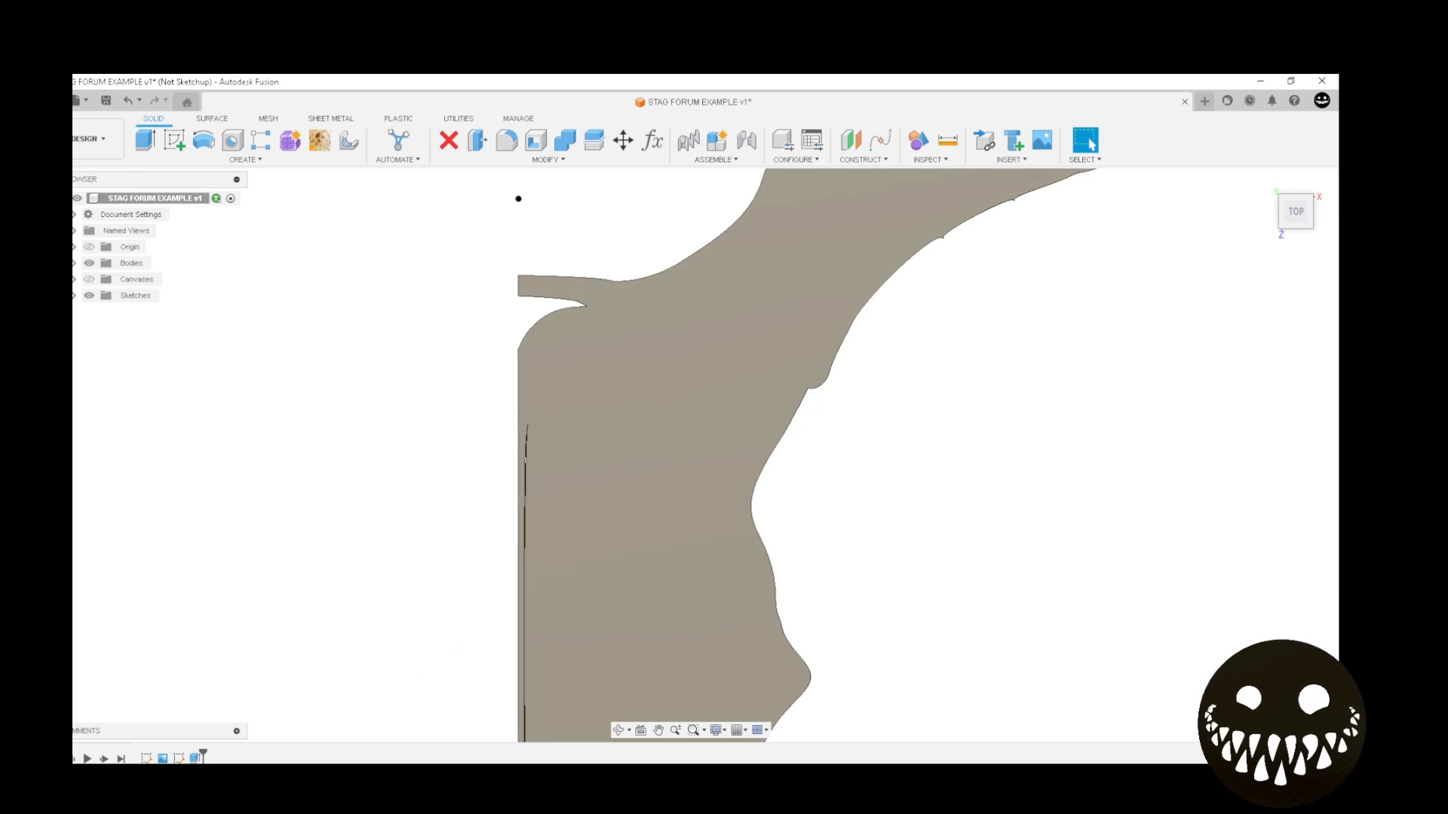
Edit the 0.075 in extrusion to add the thin sliver profiles along the HH opening's edge nearest the centerline
right_click(196, 758)
left_click(261, 618)
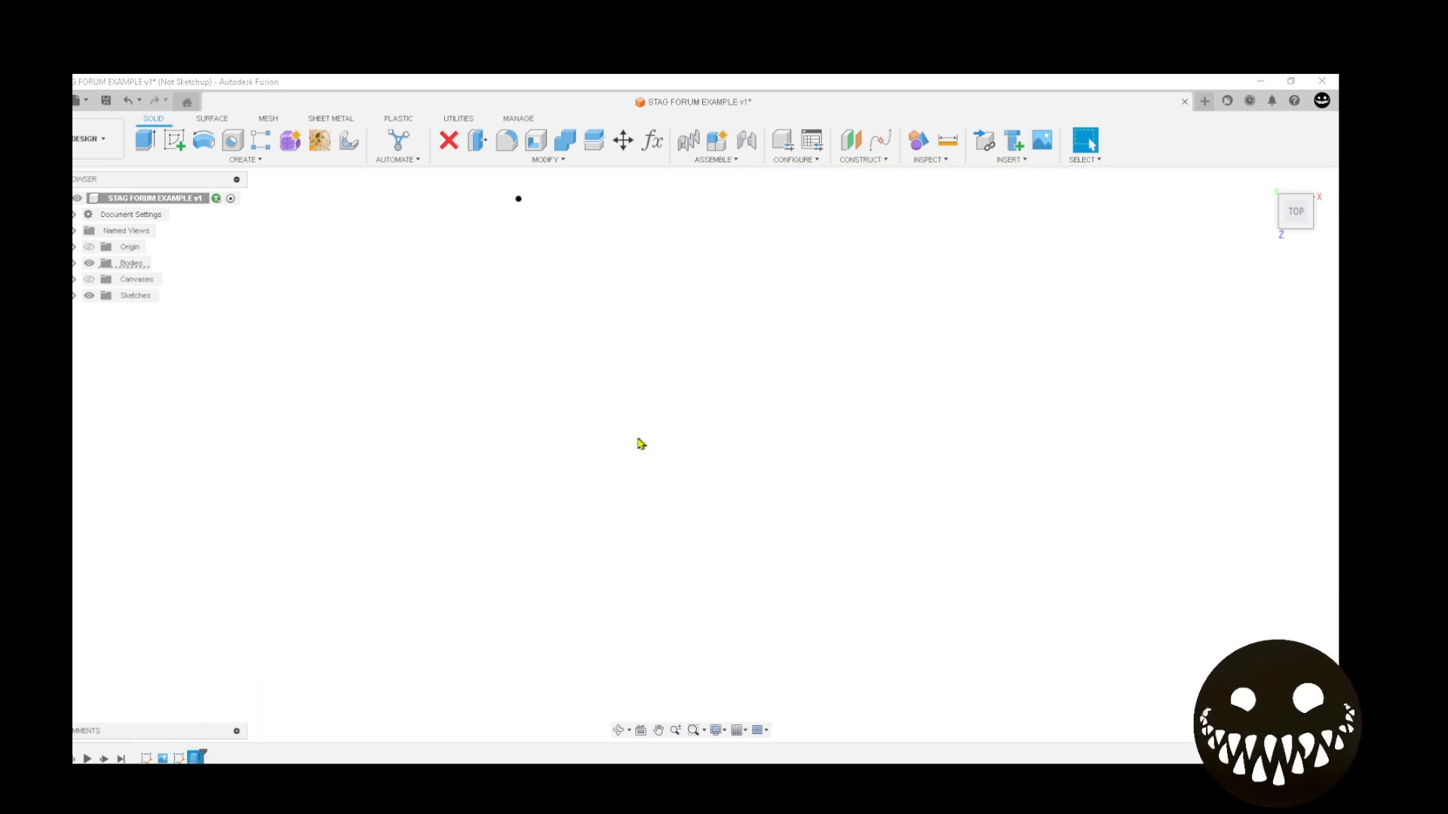
scroll(555, 462, "up", 10)
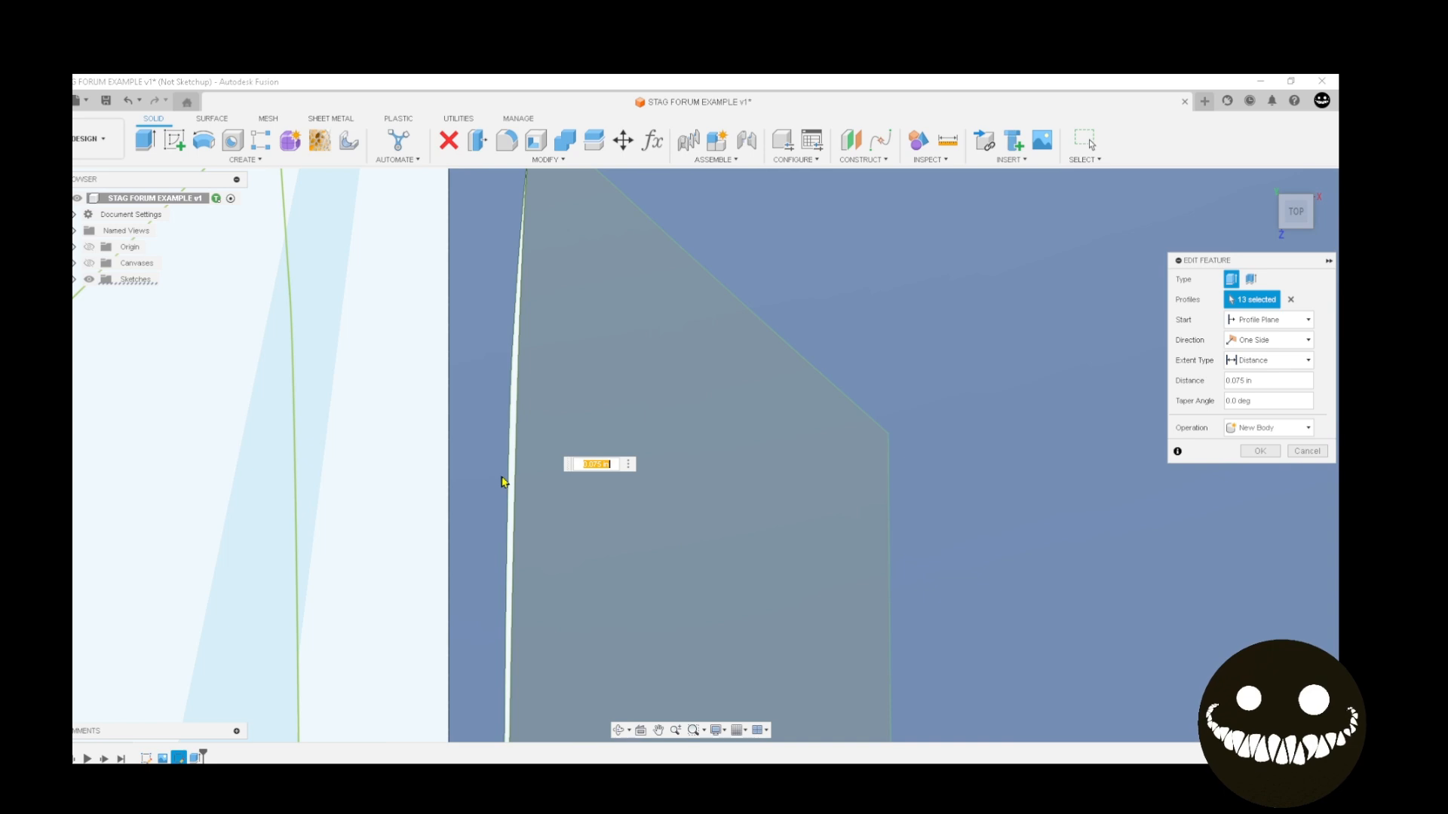
left_click(510, 481)
scroll(527, 528, "down", 10)
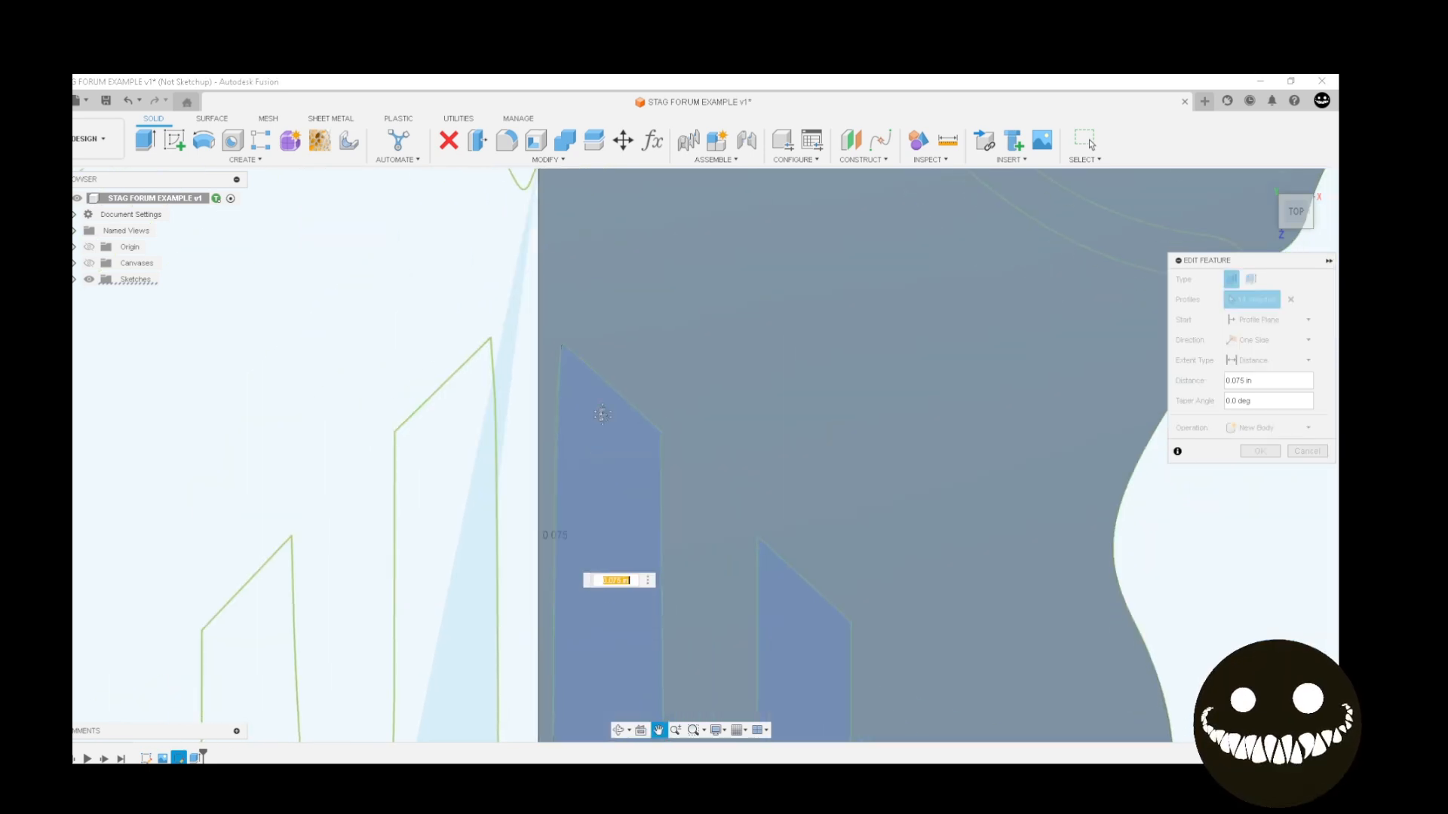
scroll(609, 664, "up", 6)
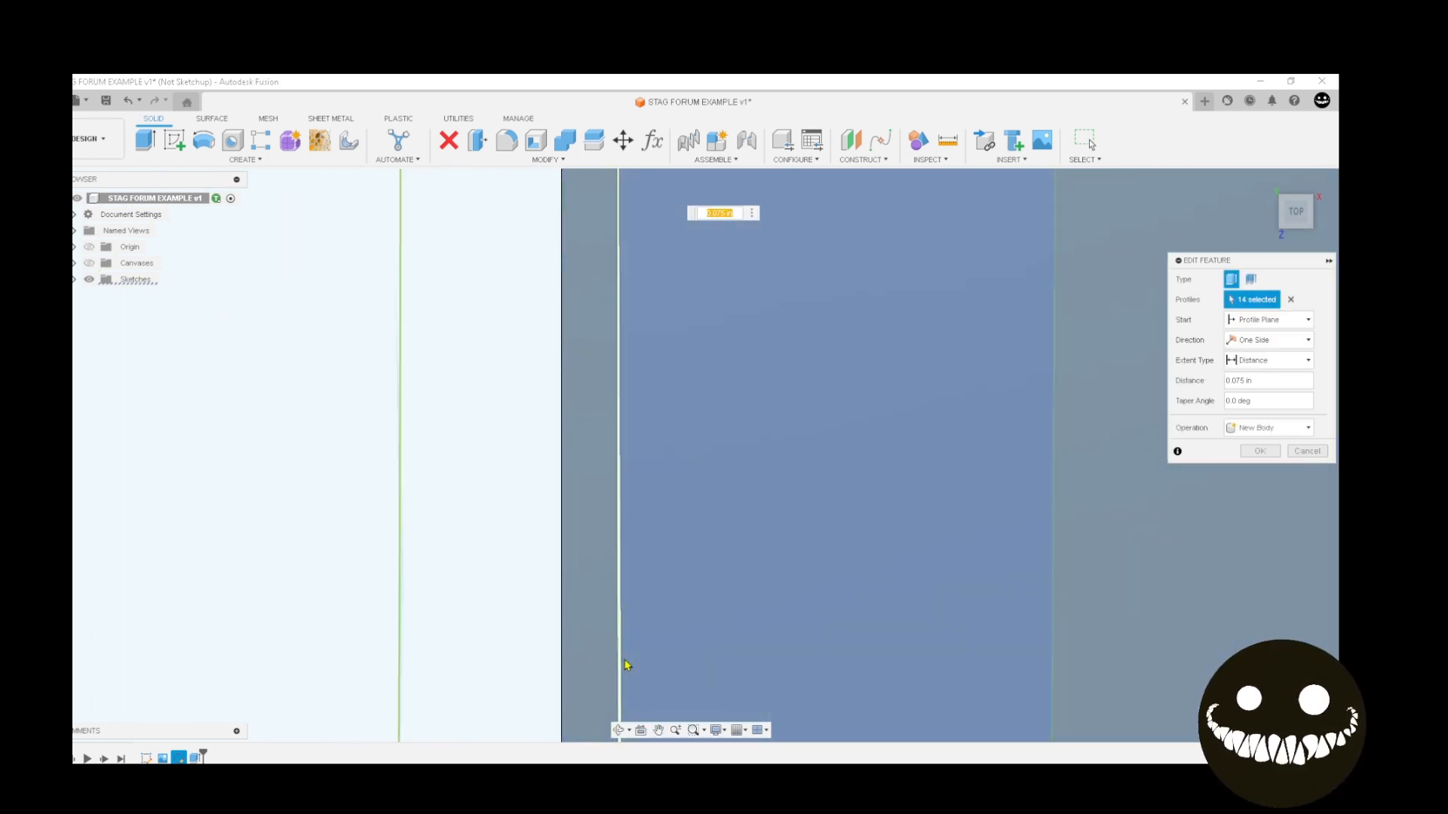
left_click(626, 664)
scroll(766, 507, "down", 5)
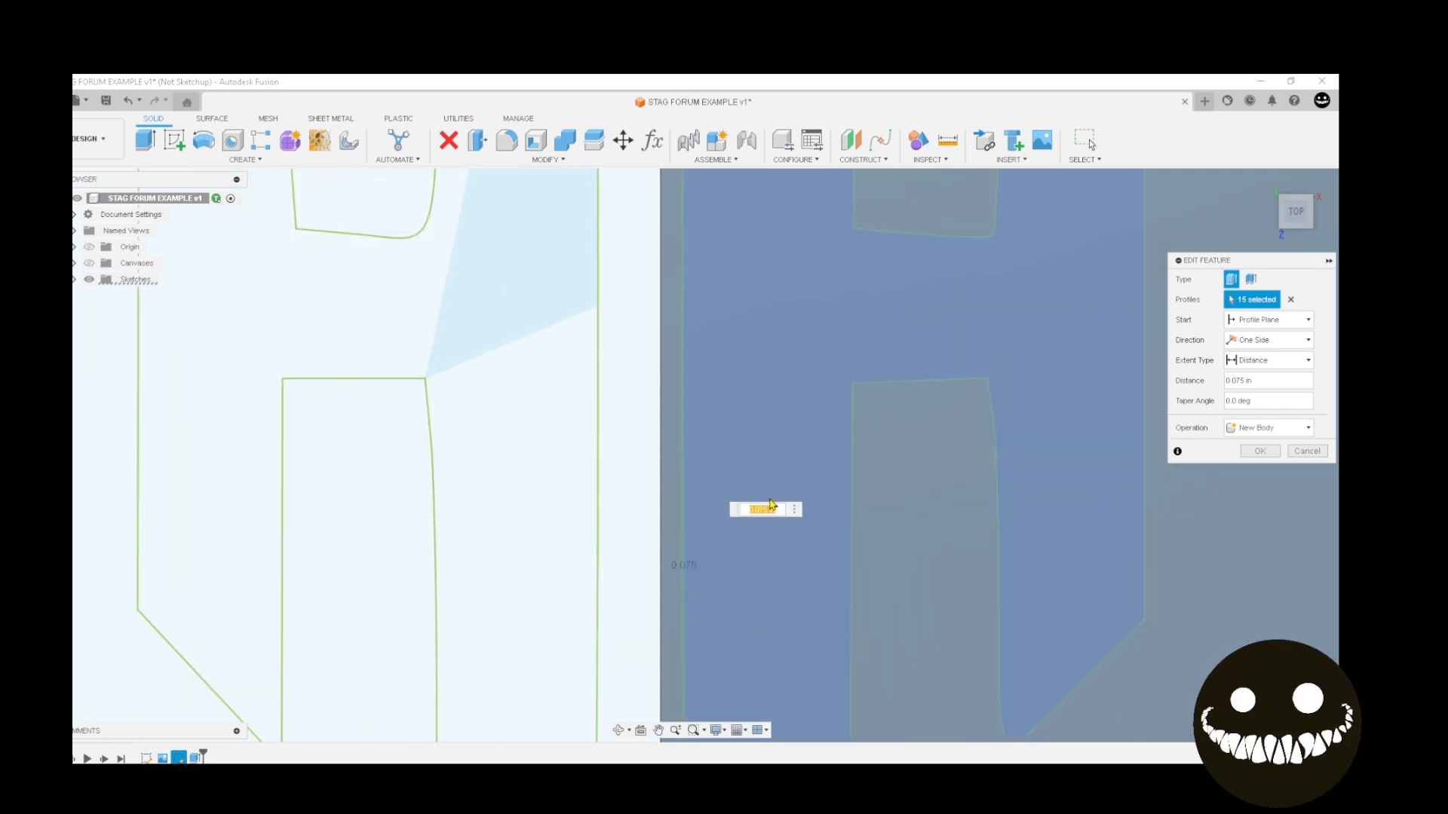
scroll(770, 504, "down", 8)
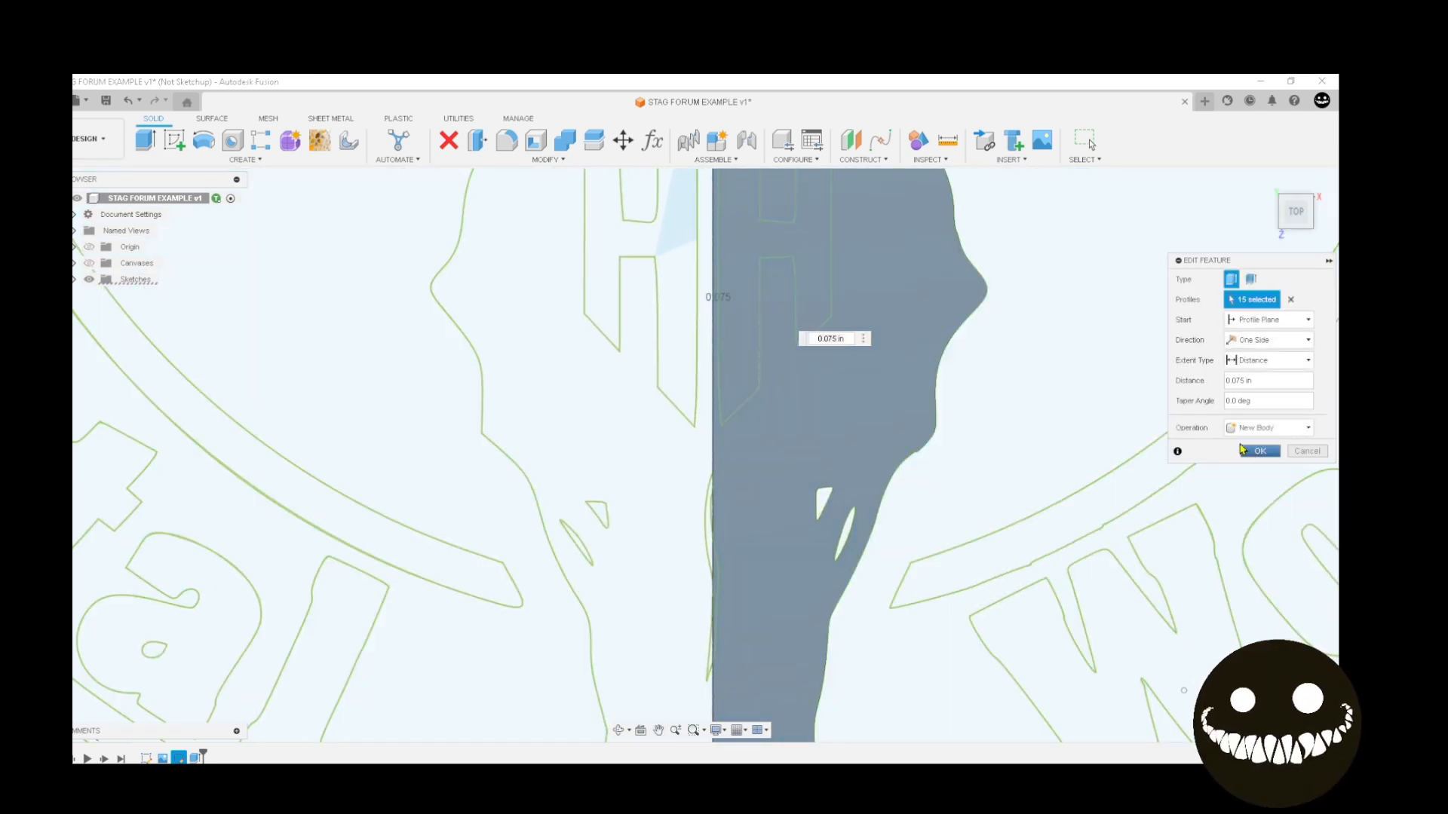
left_click(1256, 451)
Mirror the half antler-and-skull body across the vertical origin plane at the centerline using the Join operation
middle_click_drag(640, 438, 482, 513)
scroll(501, 516, "down", 3)
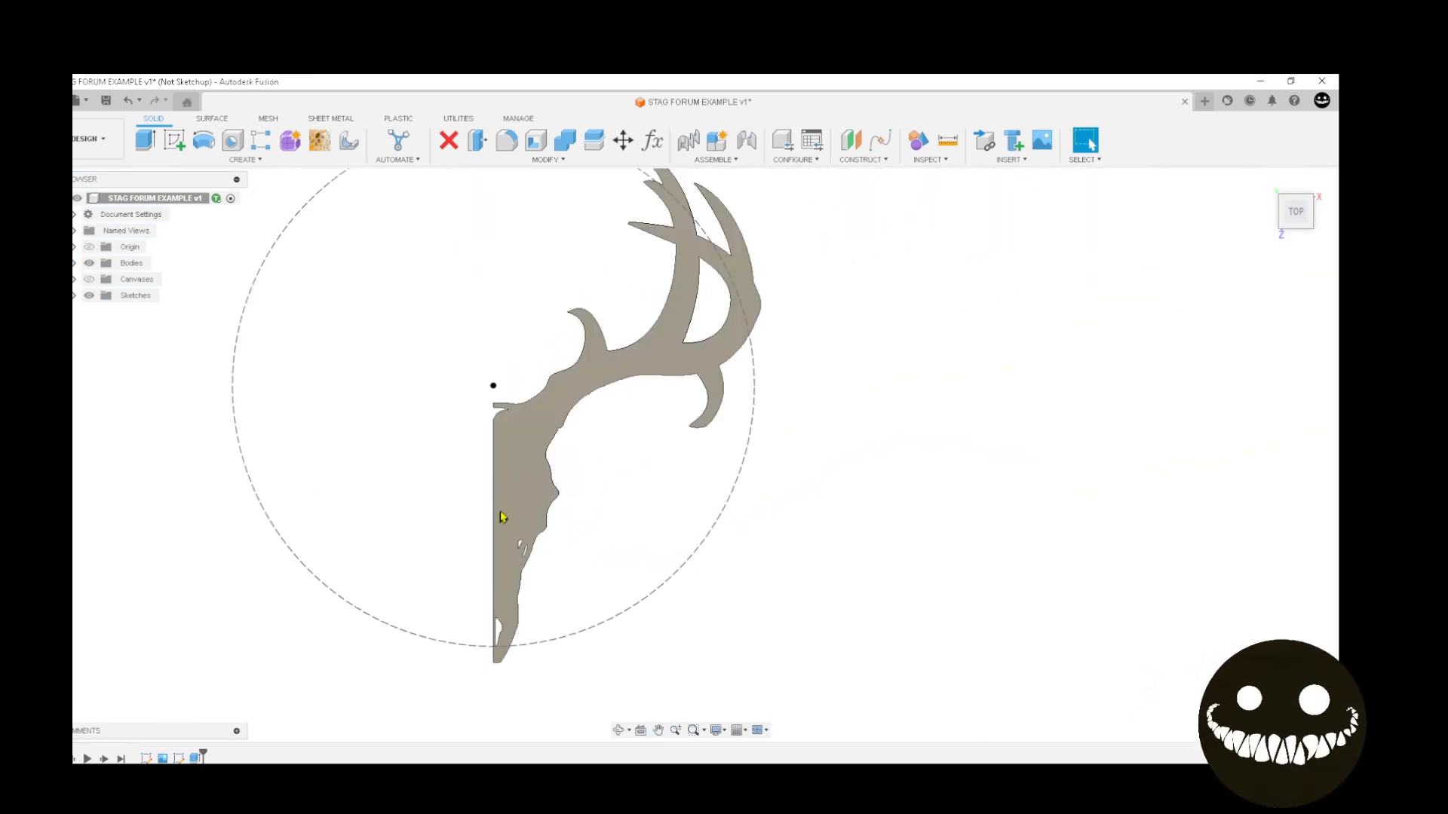
left_click(243, 161)
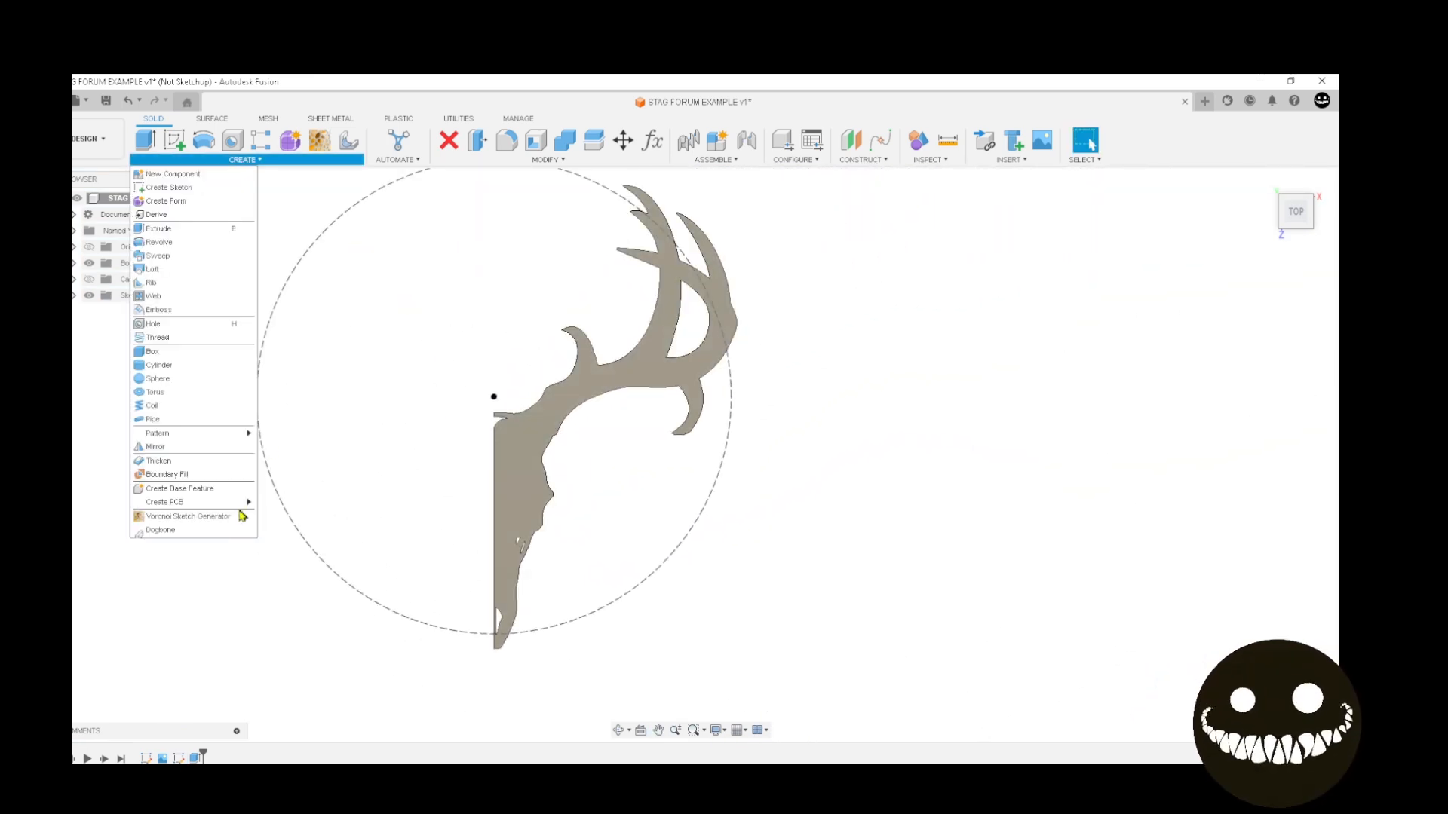
left_click(187, 453)
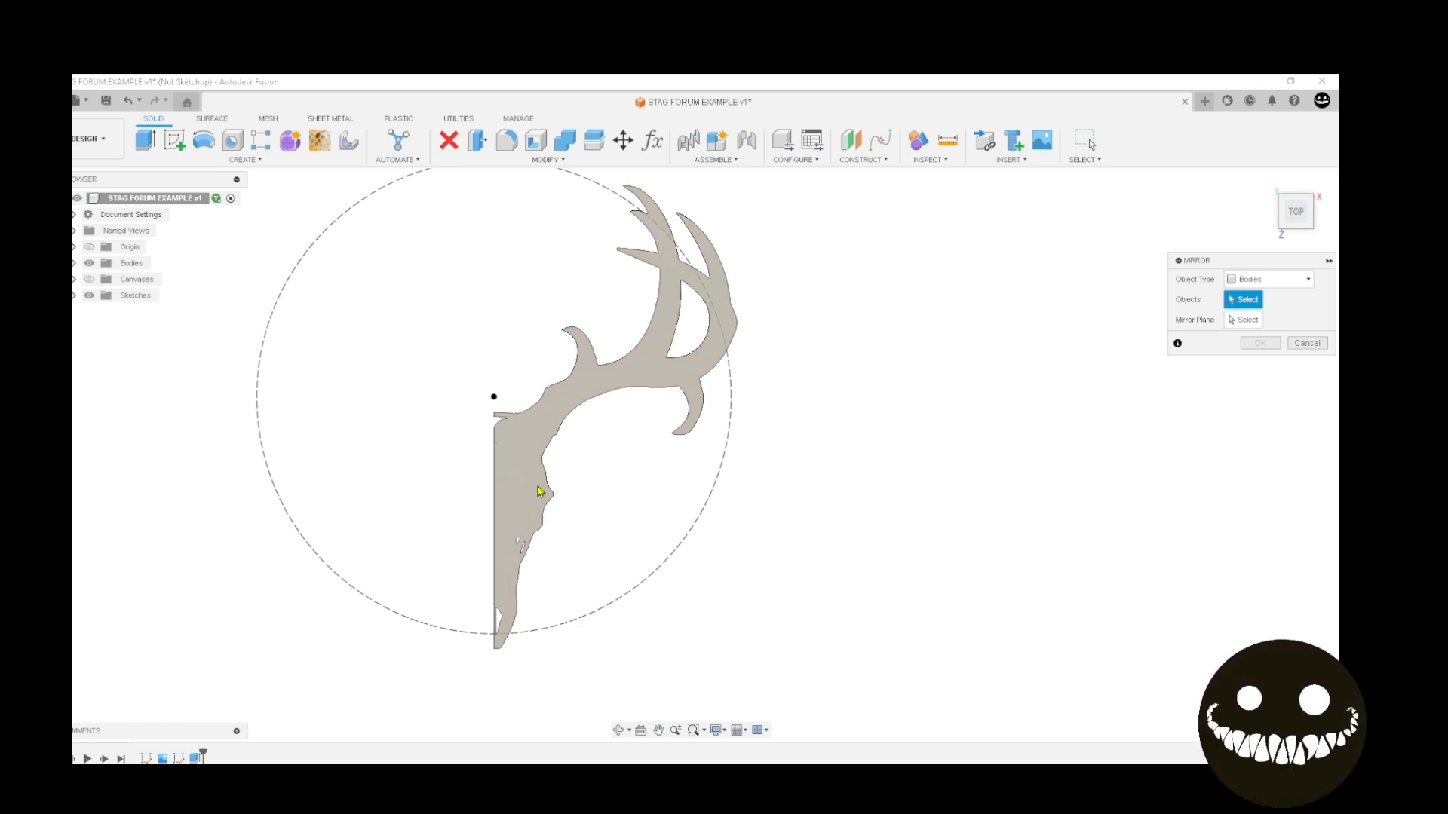
left_click(540, 492)
left_click(1252, 320)
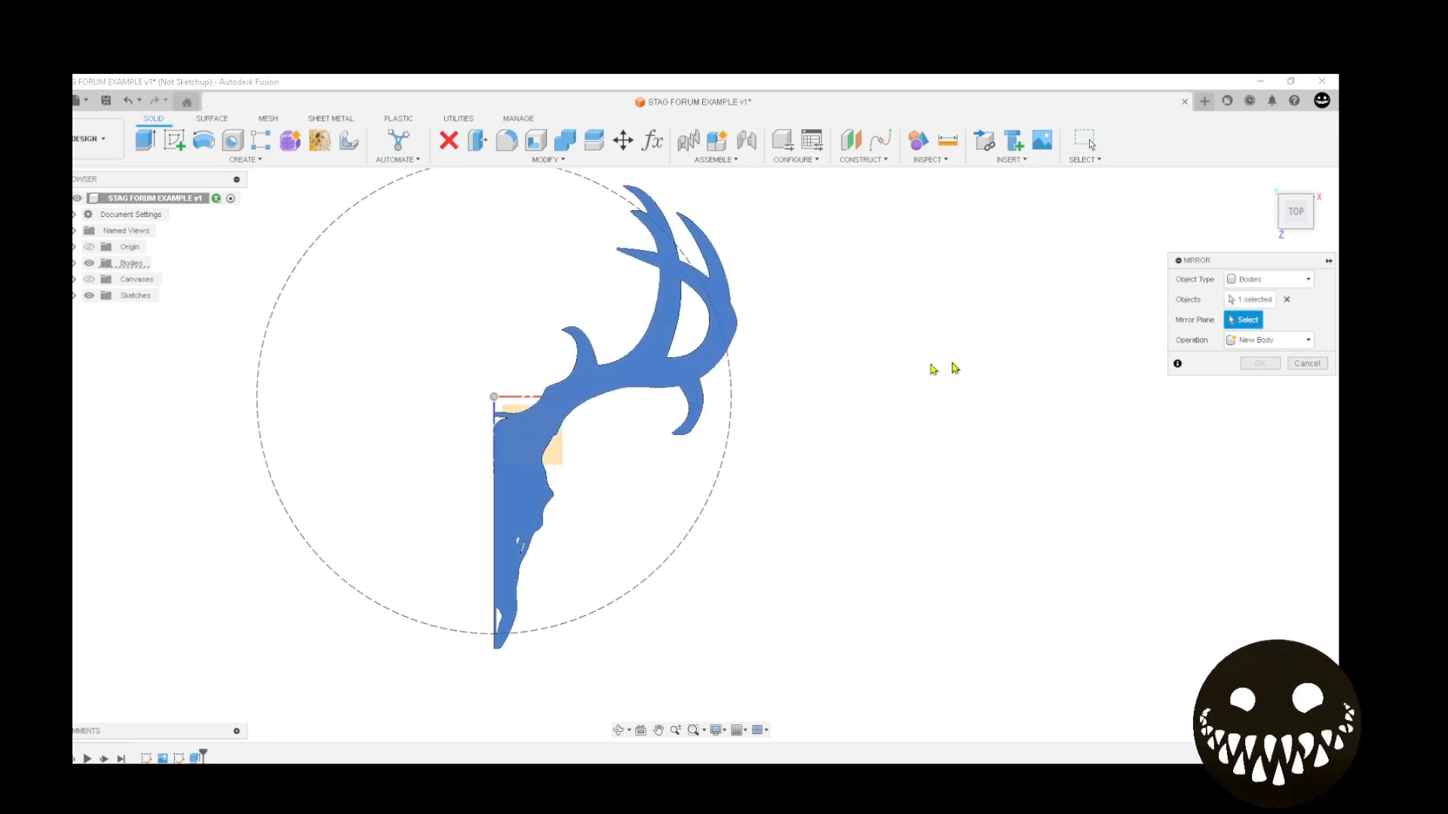
middle_click_drag(433, 372, 571, 495, "shift")
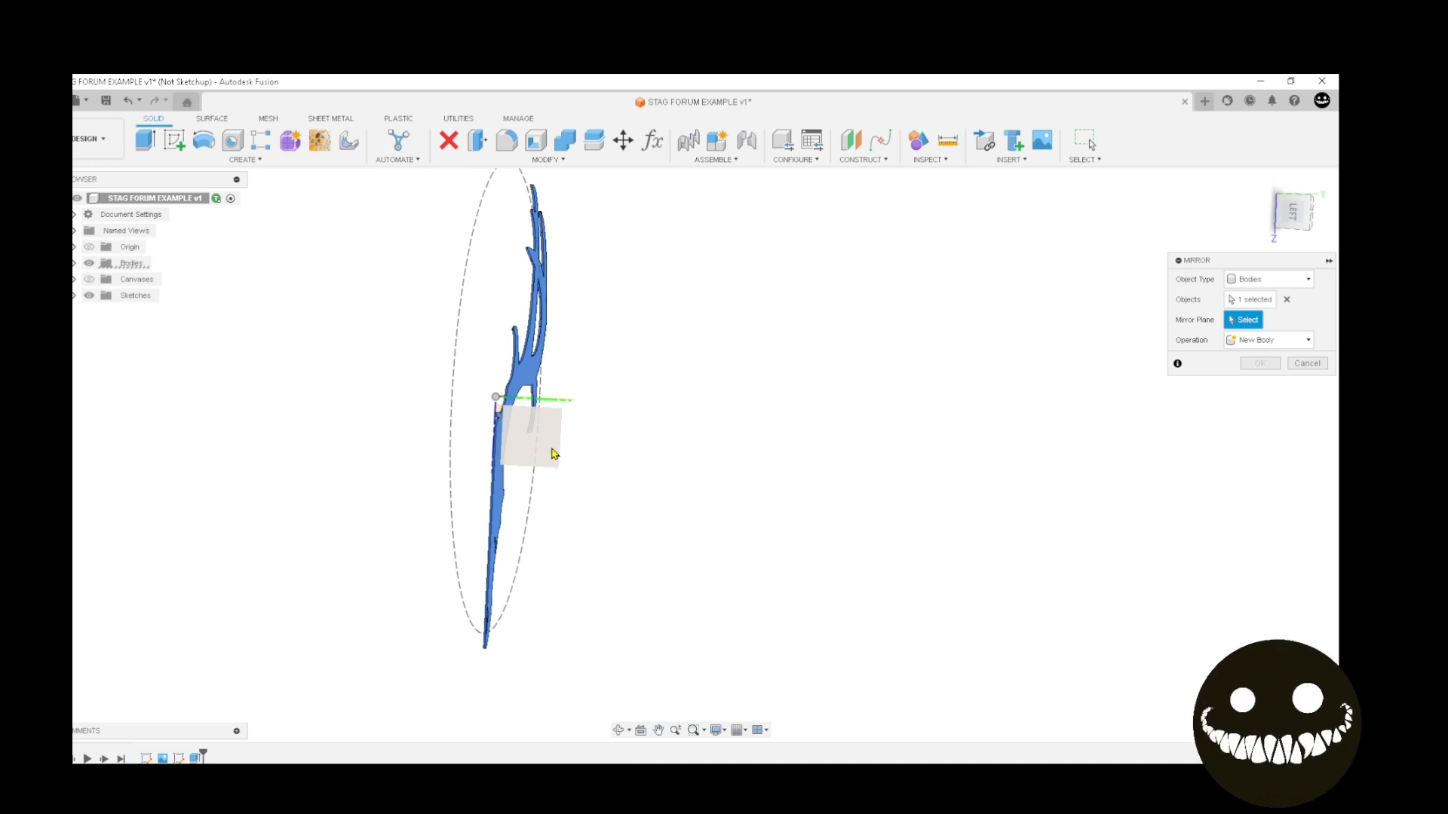
left_click(556, 453)
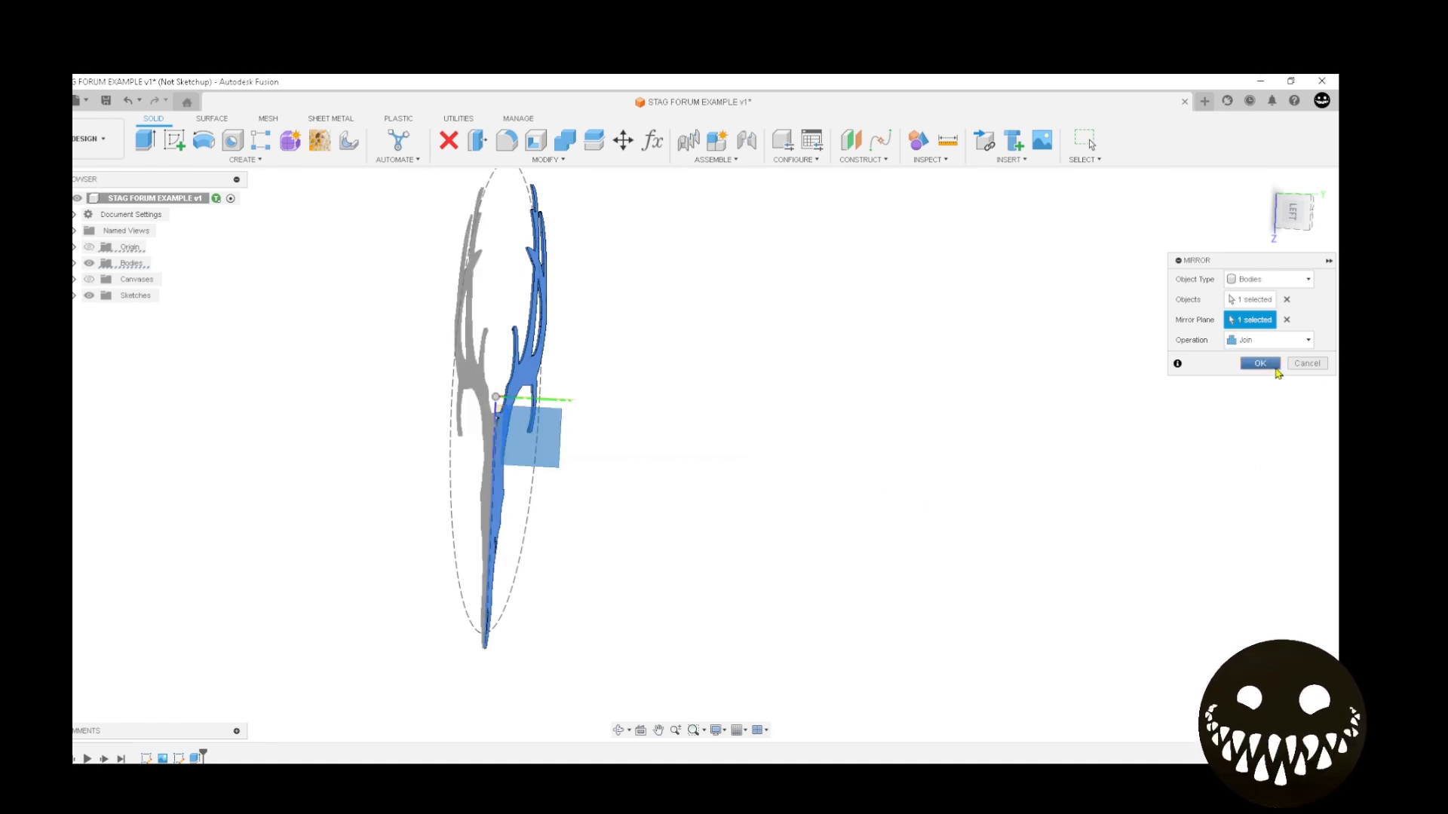
left_click(1273, 367)
Edit the 0.075 in extrusion to add the remaining thin sliver profile near the upper tip of the HH beside the centerline
middle_click_drag(1063, 409, 903, 417, "shift")
scroll(494, 437, "up", 10)
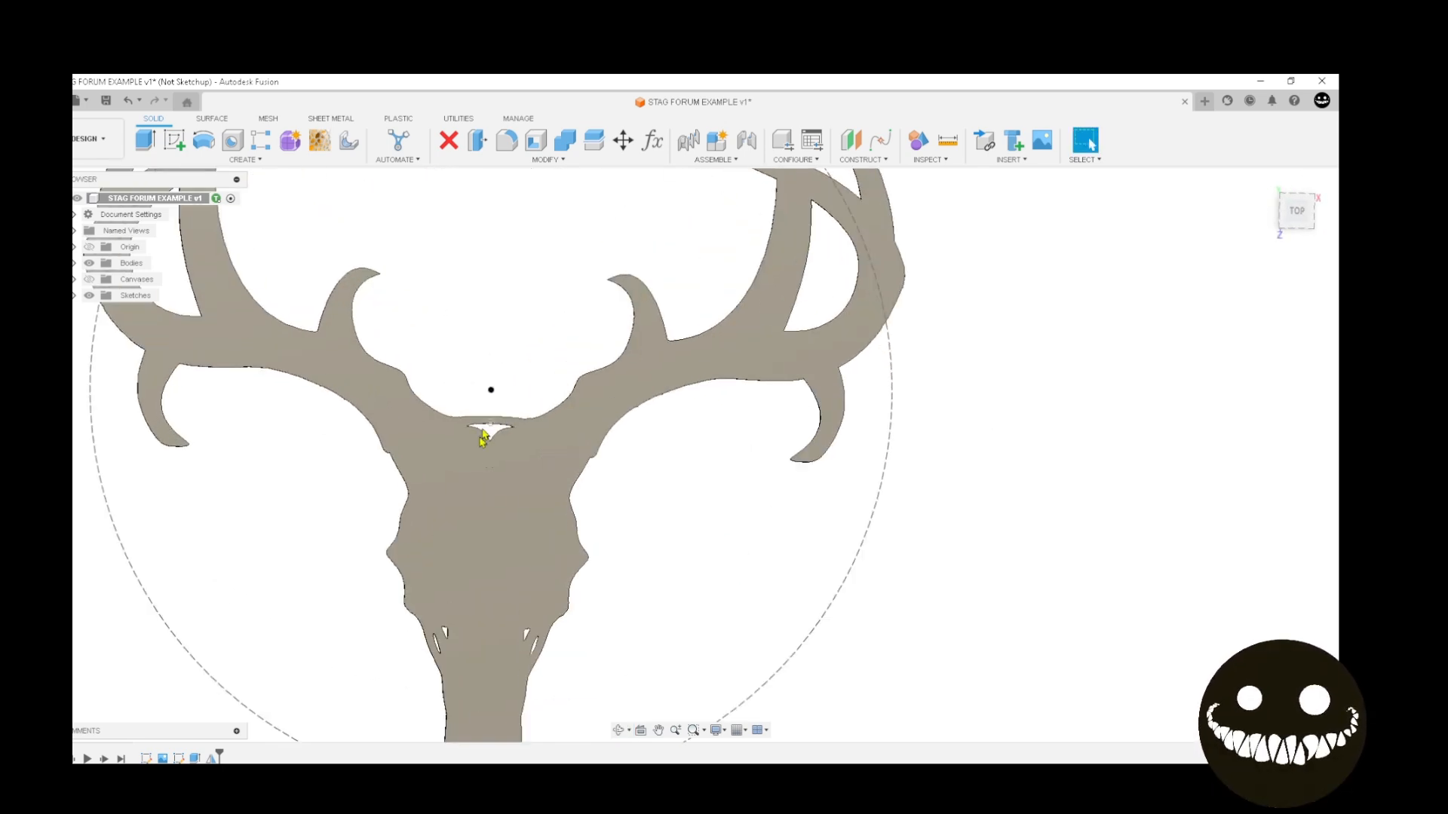
scroll(505, 451, "up", 5)
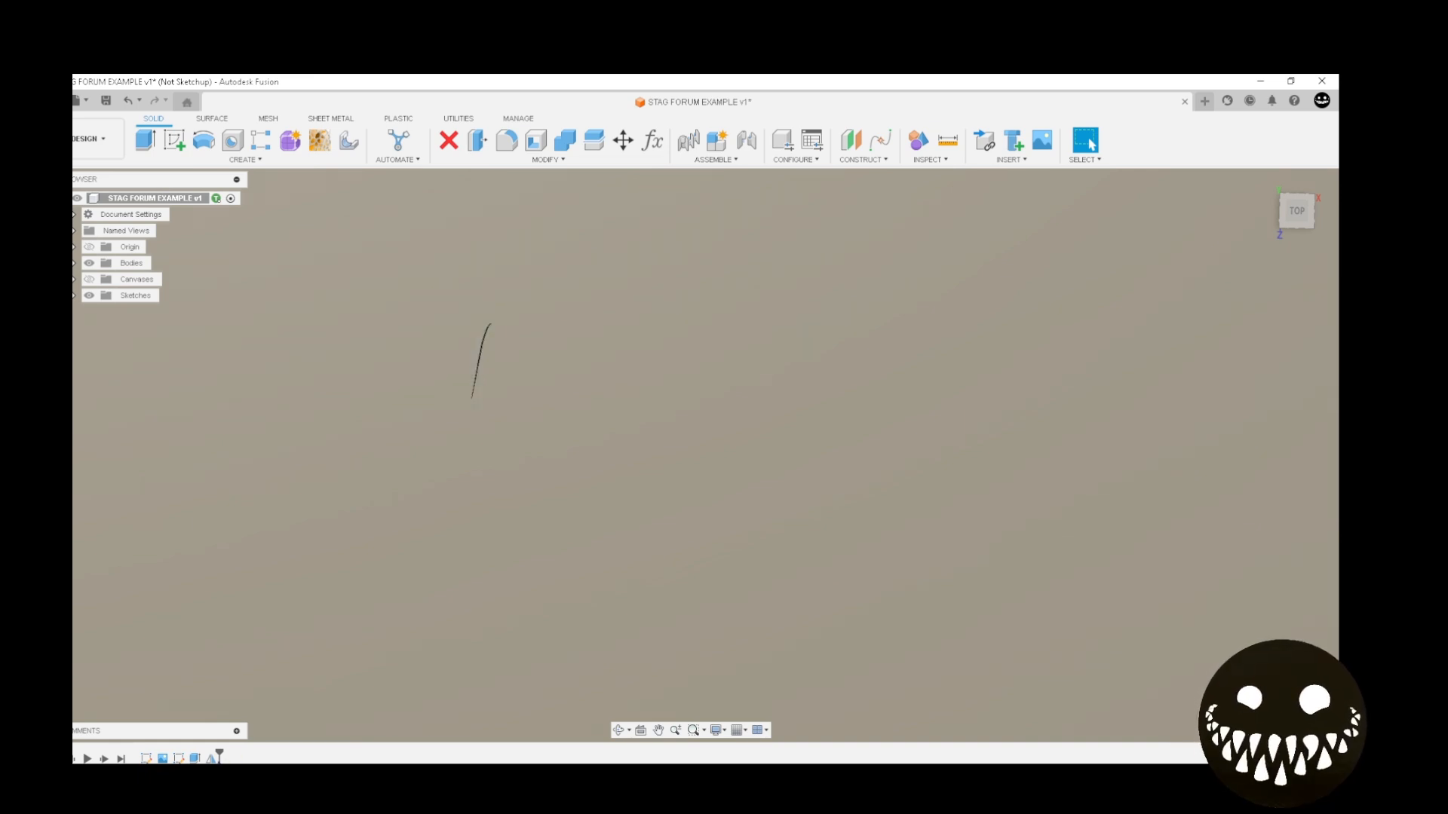
right_click(196, 758)
left_click(266, 610)
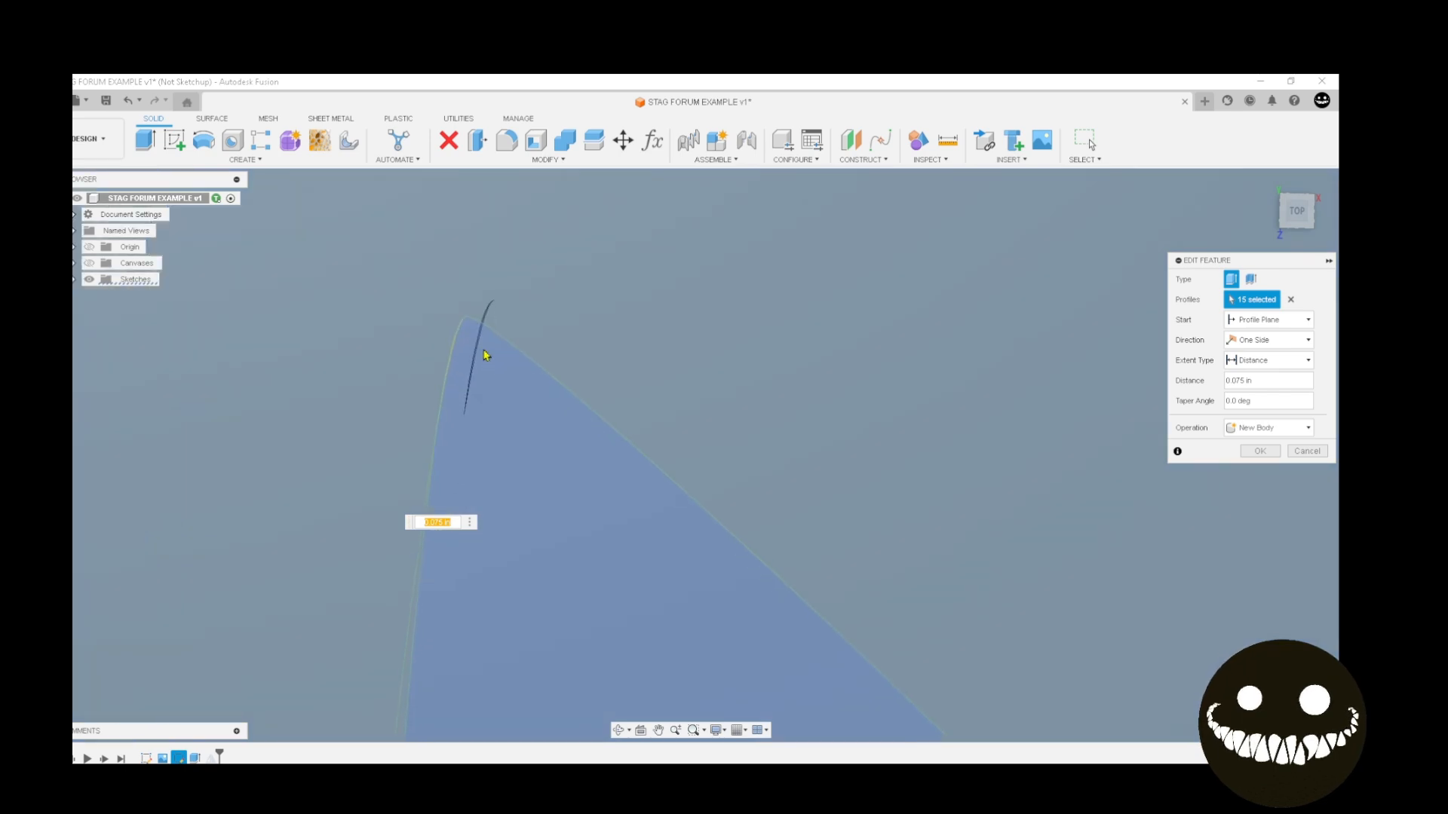
scroll(477, 343, "up", 3)
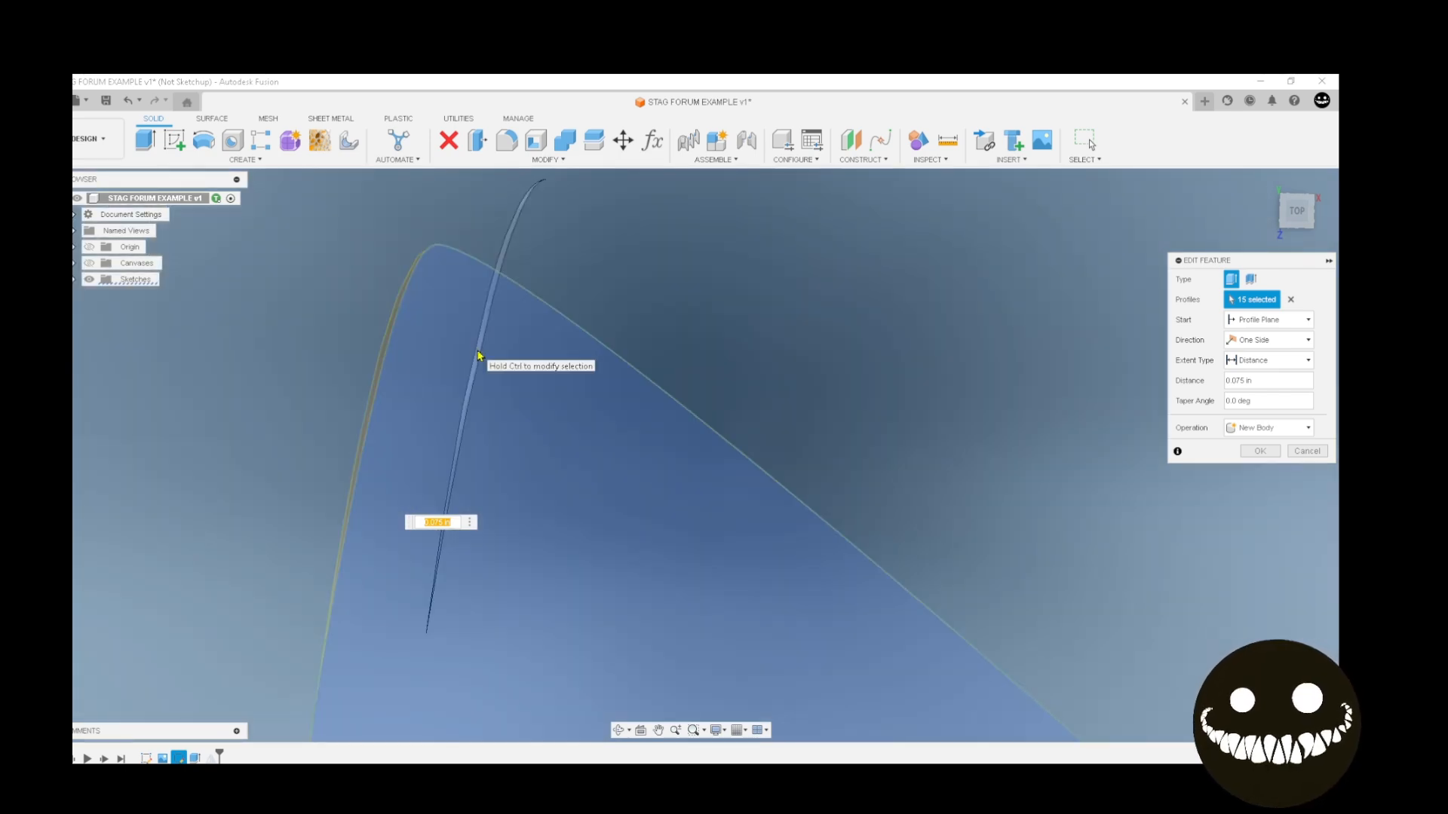
mouse_move(476, 355)
middle_mouse_down("shift")
mouse_move(556, 273)
mouse_move(717, 414)
mouse_move(737, 459)
mouse_move(726, 473)
mouse_move(739, 468)
middle_mouse_up("shift")
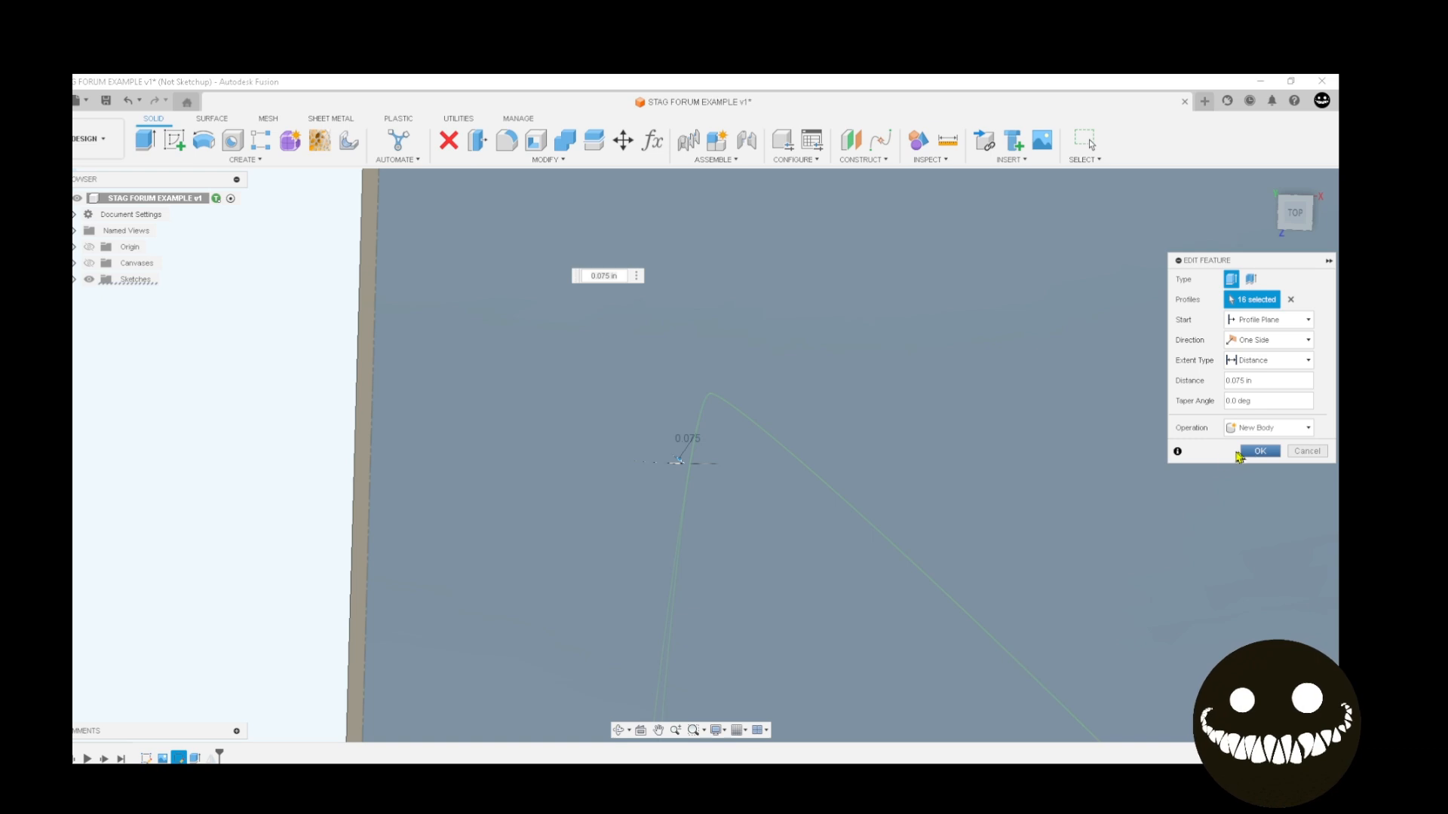
left_click(1238, 453)
middle_click_drag(872, 495, 866, 466)
scroll(894, 497, "down", 10)
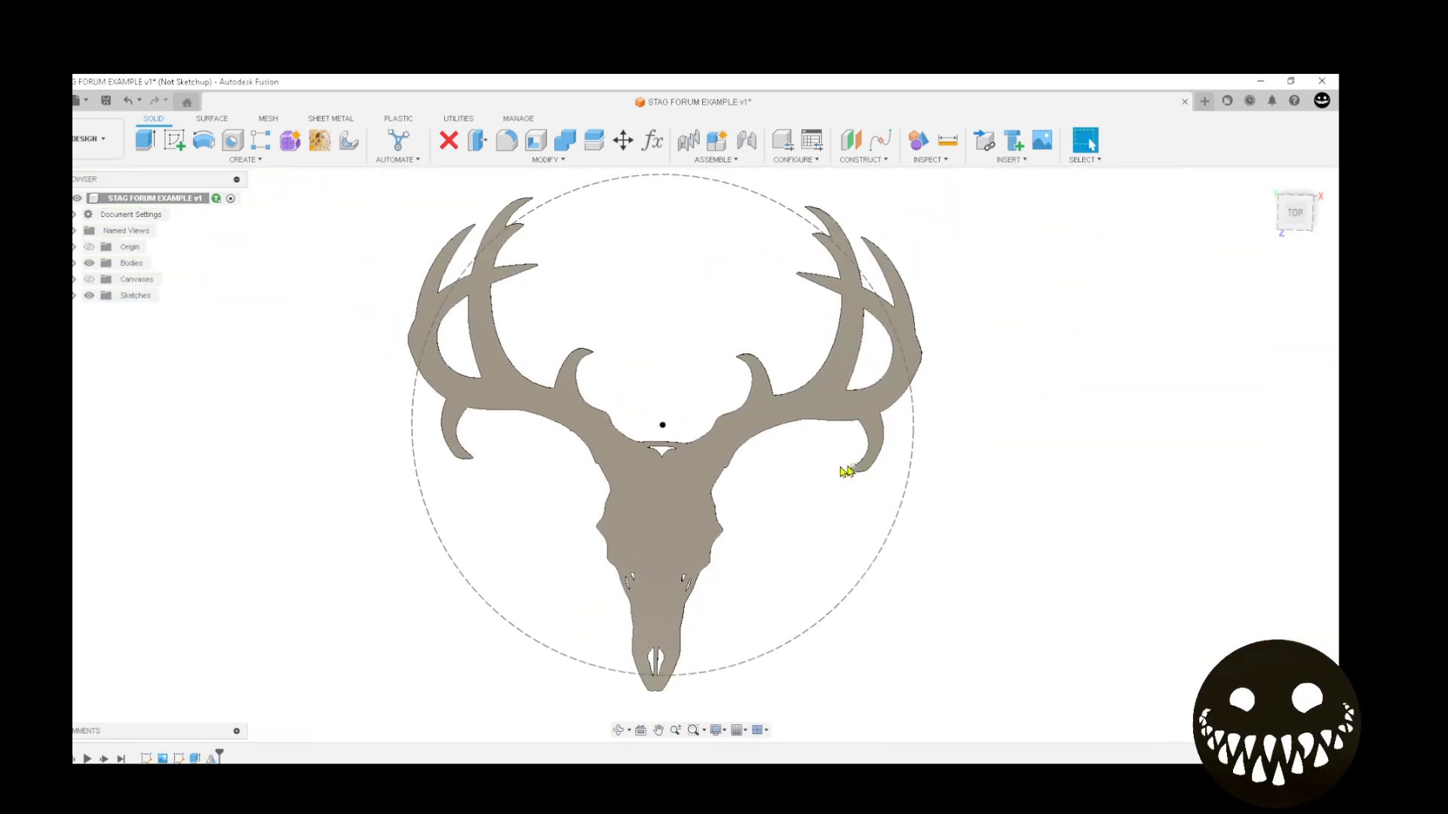
Edit the 0.075 in extrusion to include the missing curved profile along the outer bulge of the right antler beam
scroll(939, 361, "up", 10)
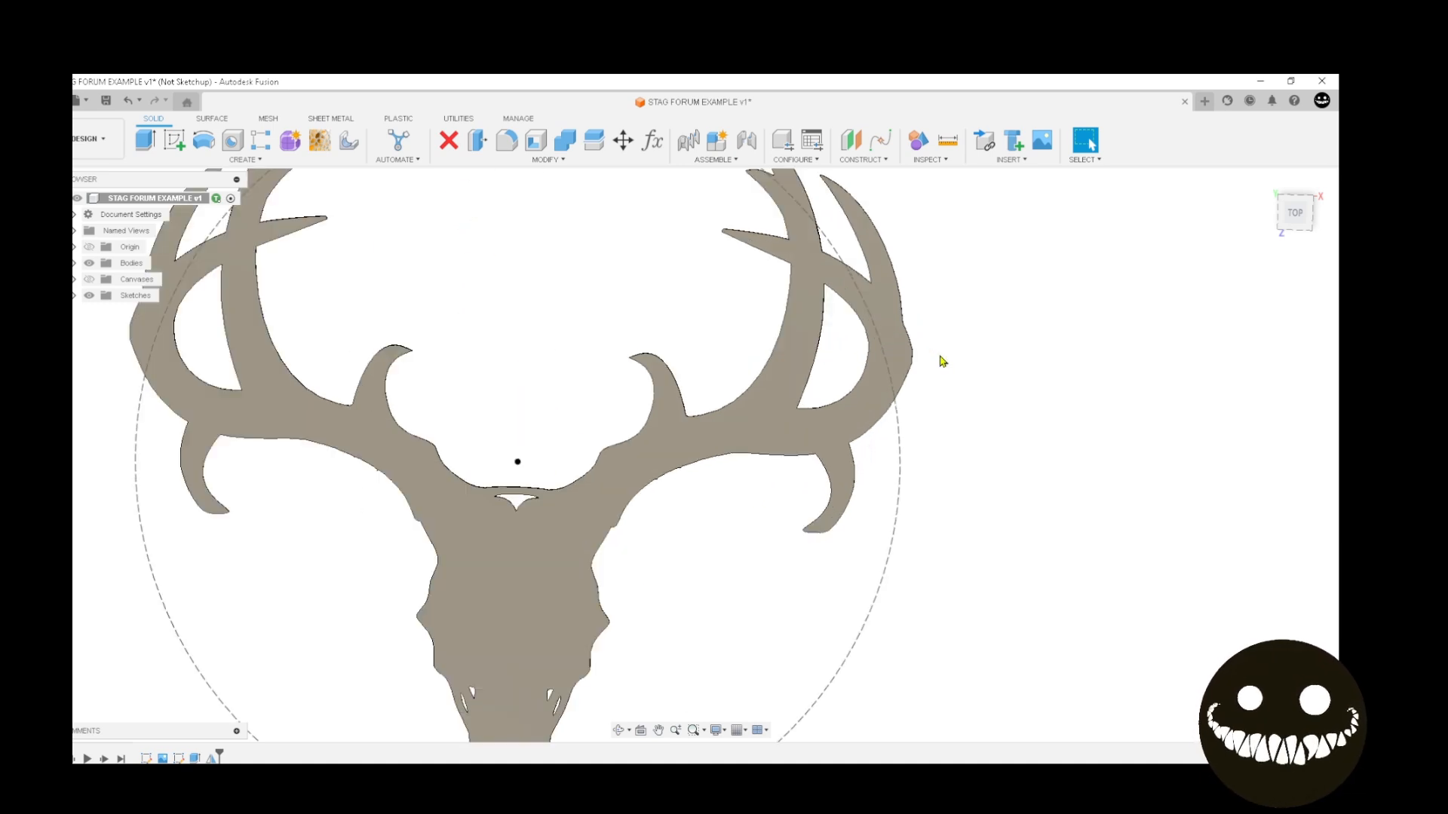
scroll(878, 369, "up", 3)
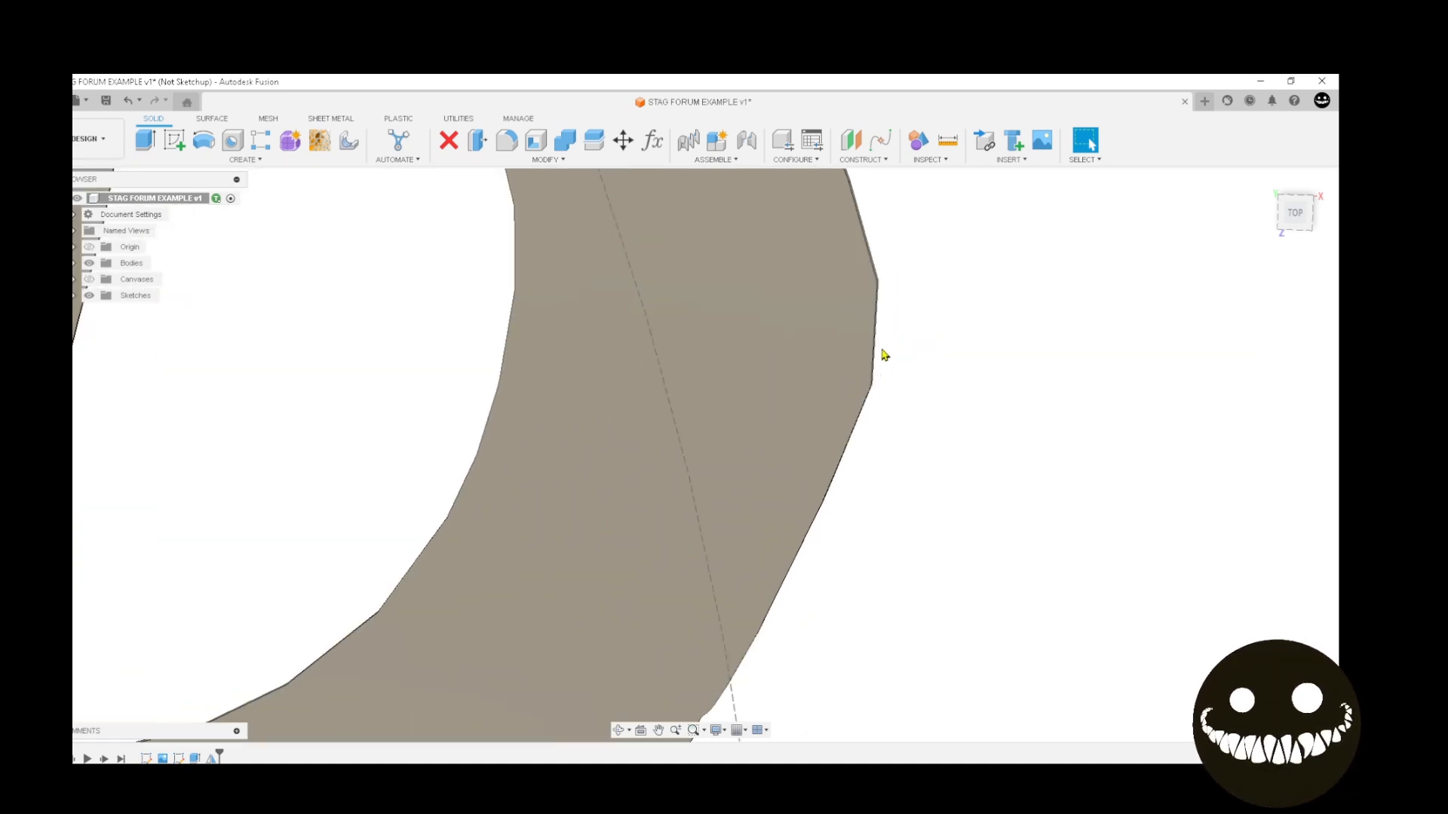
scroll(882, 347, "up", 4)
scroll(867, 377, "down", 10)
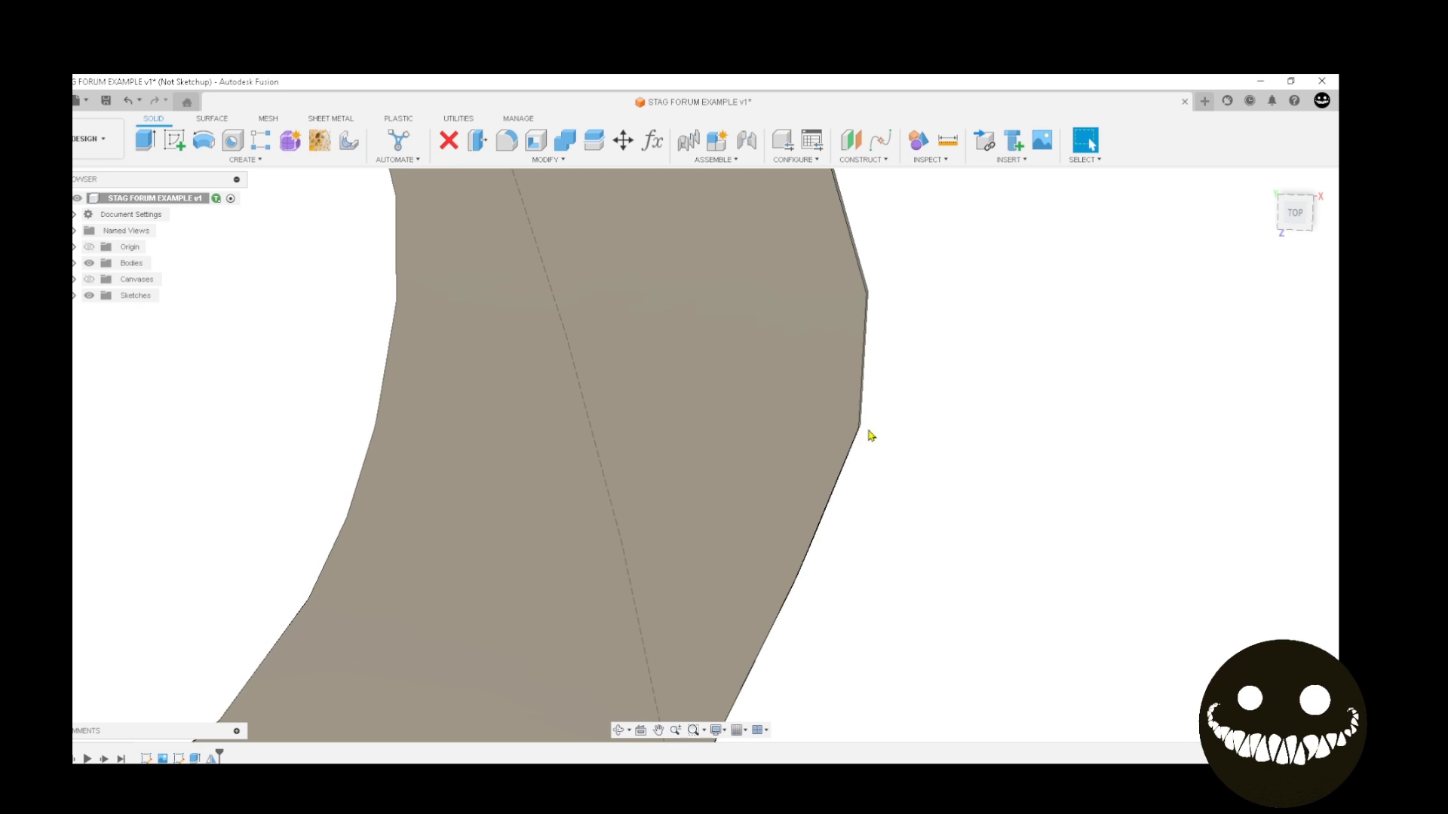
key("F6")
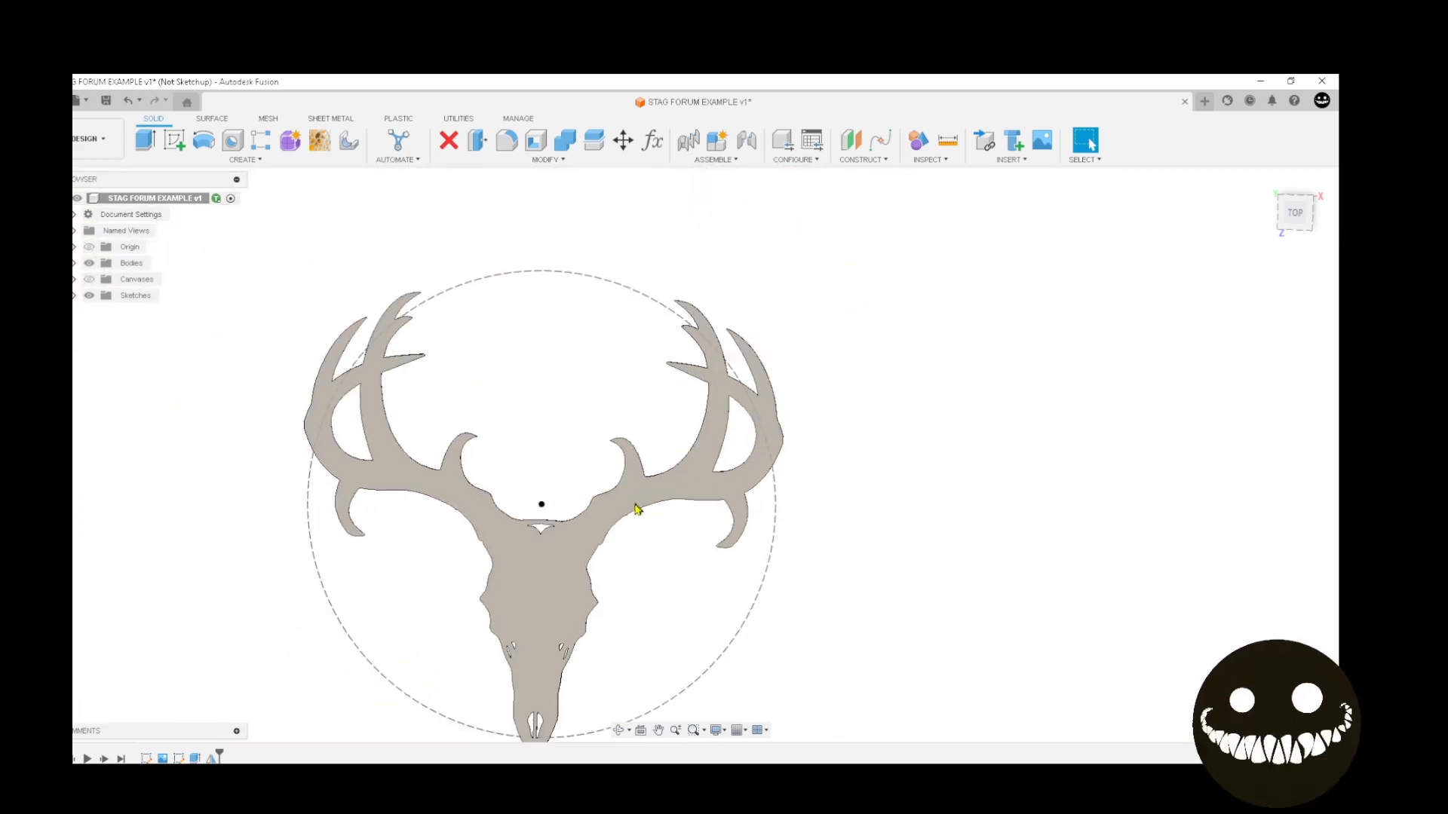
right_click(194, 758)
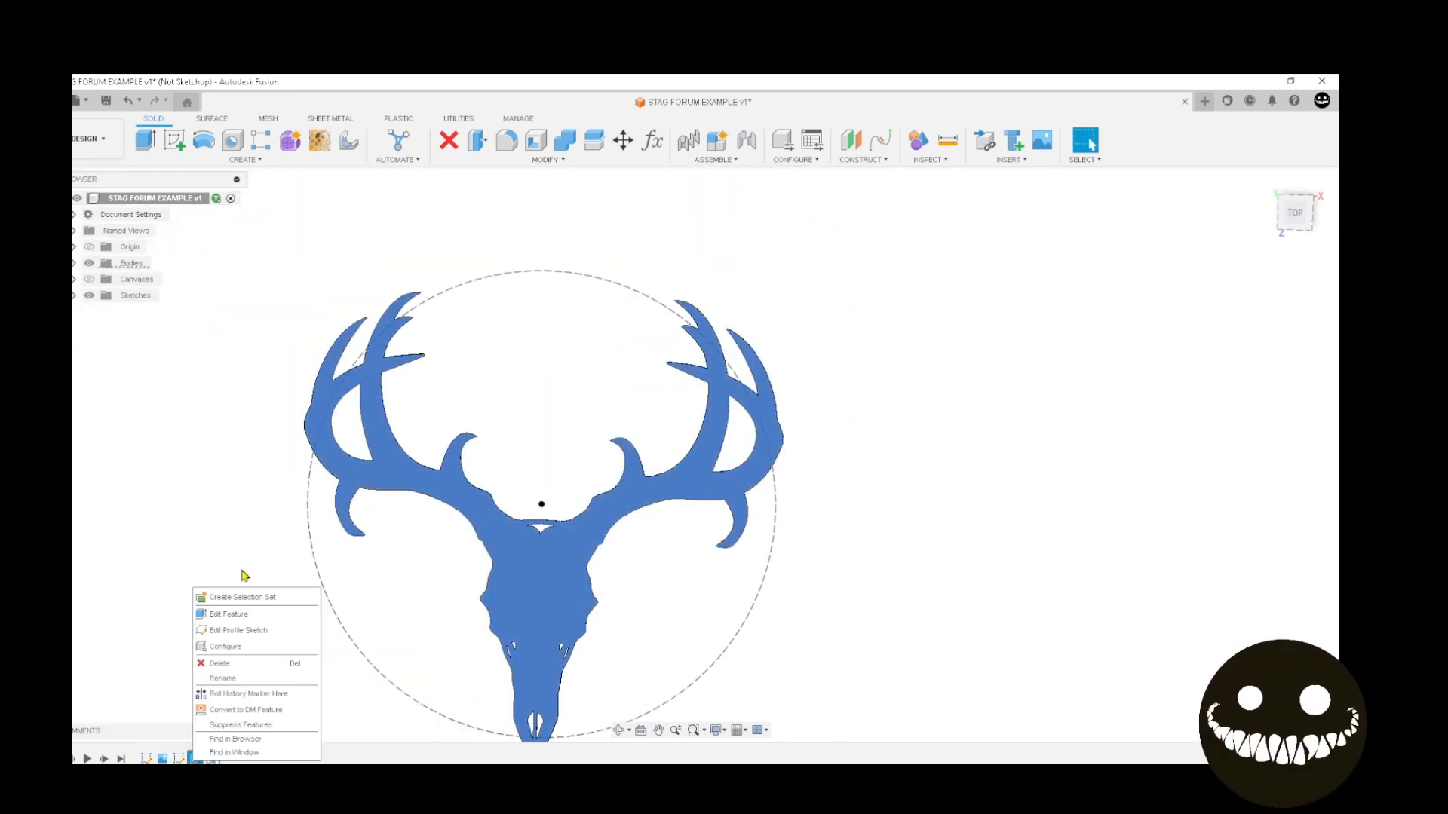
left_click(233, 611)
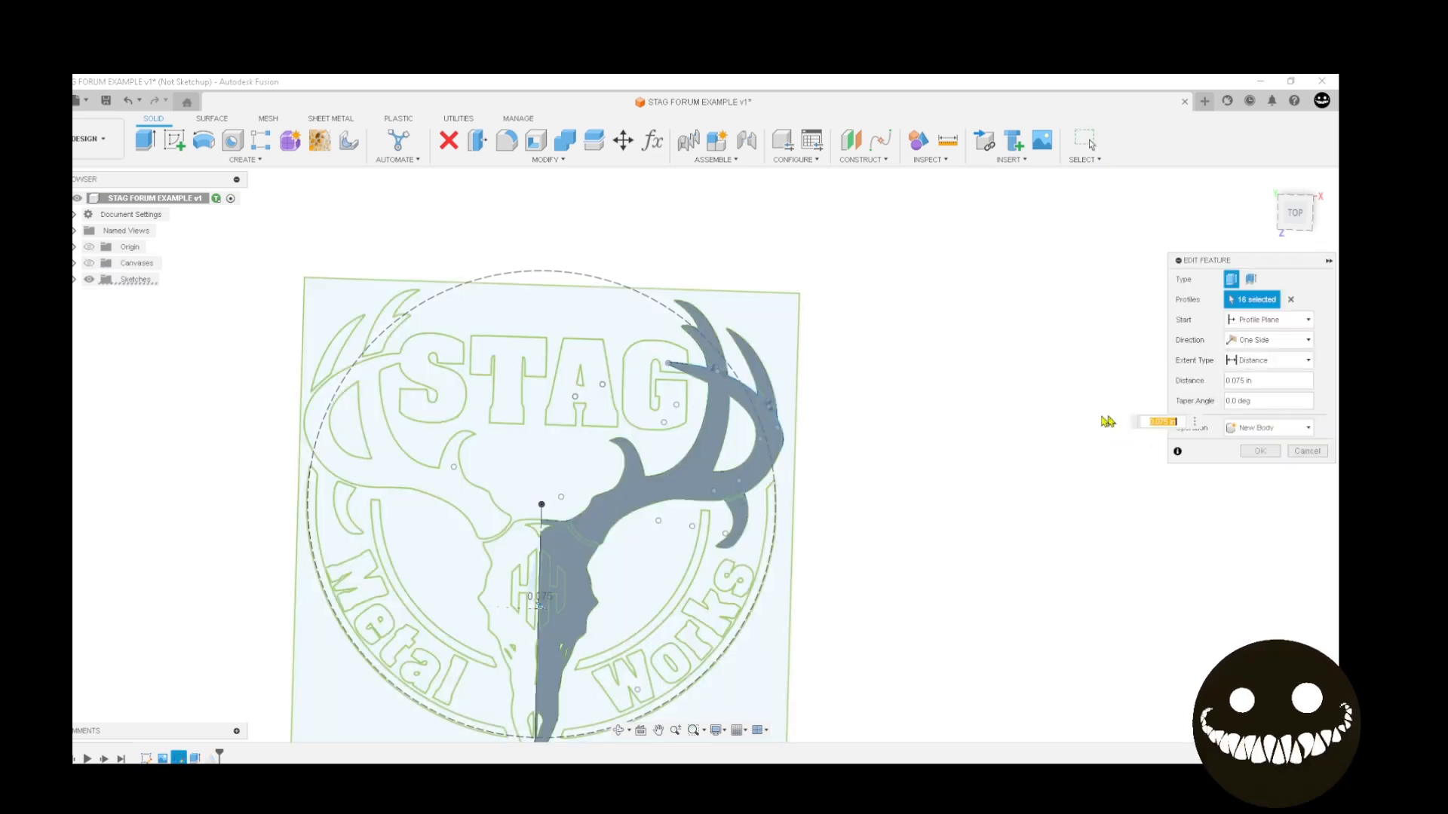
scroll(837, 417, "up", 15)
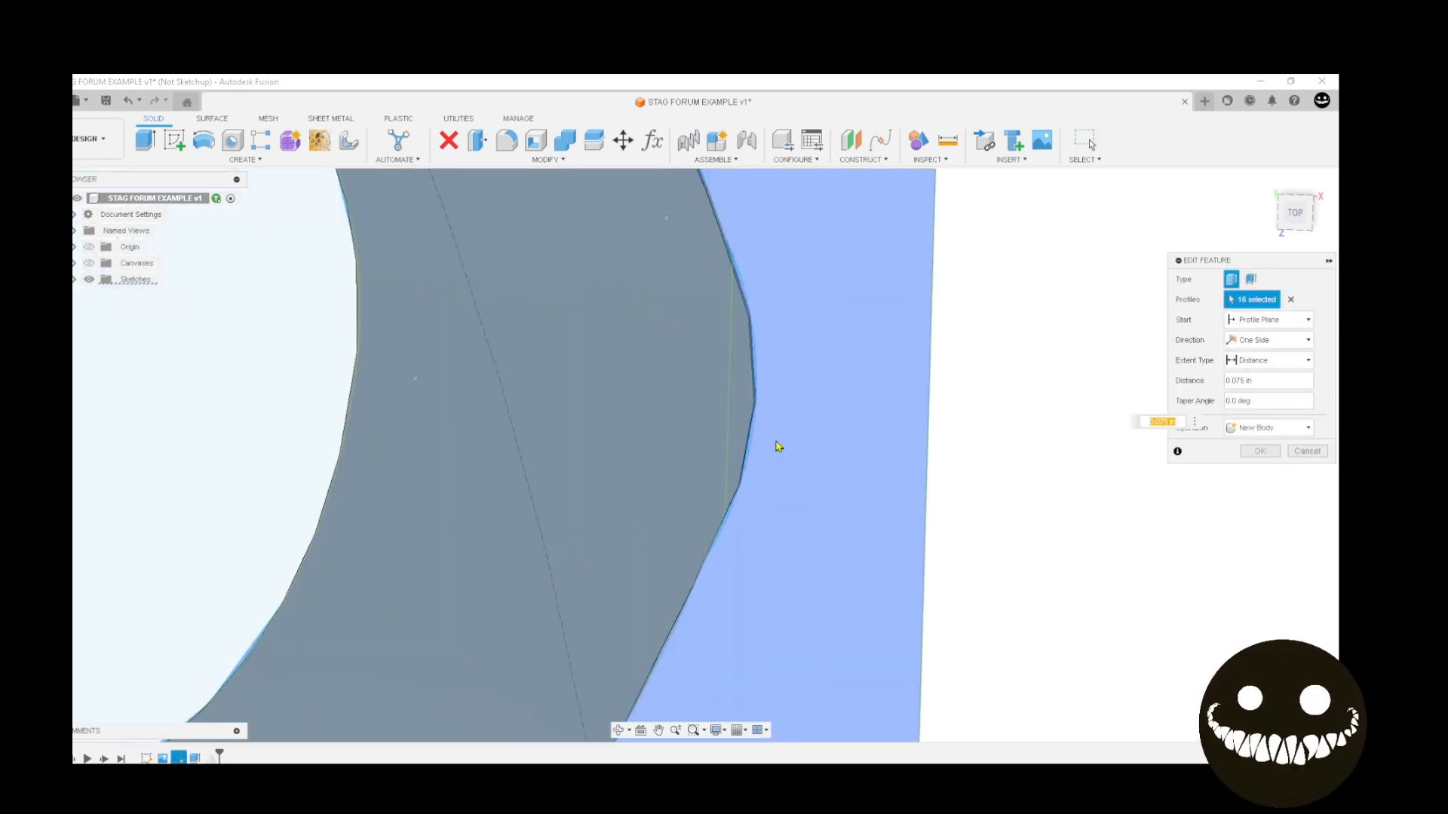
scroll(740, 435, "up", 5)
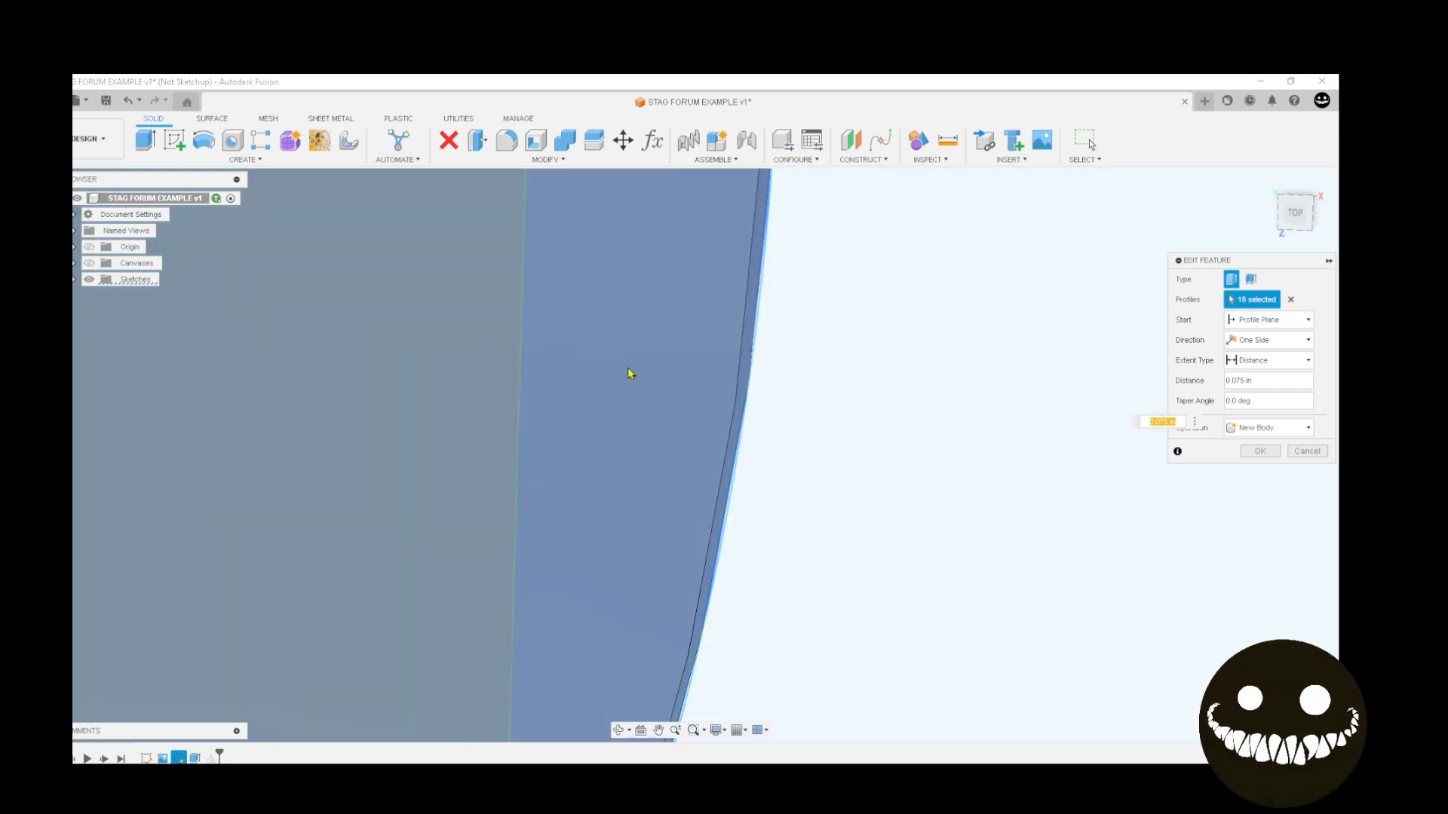
scroll(639, 374, "down", 4)
scroll(640, 375, "down", 4)
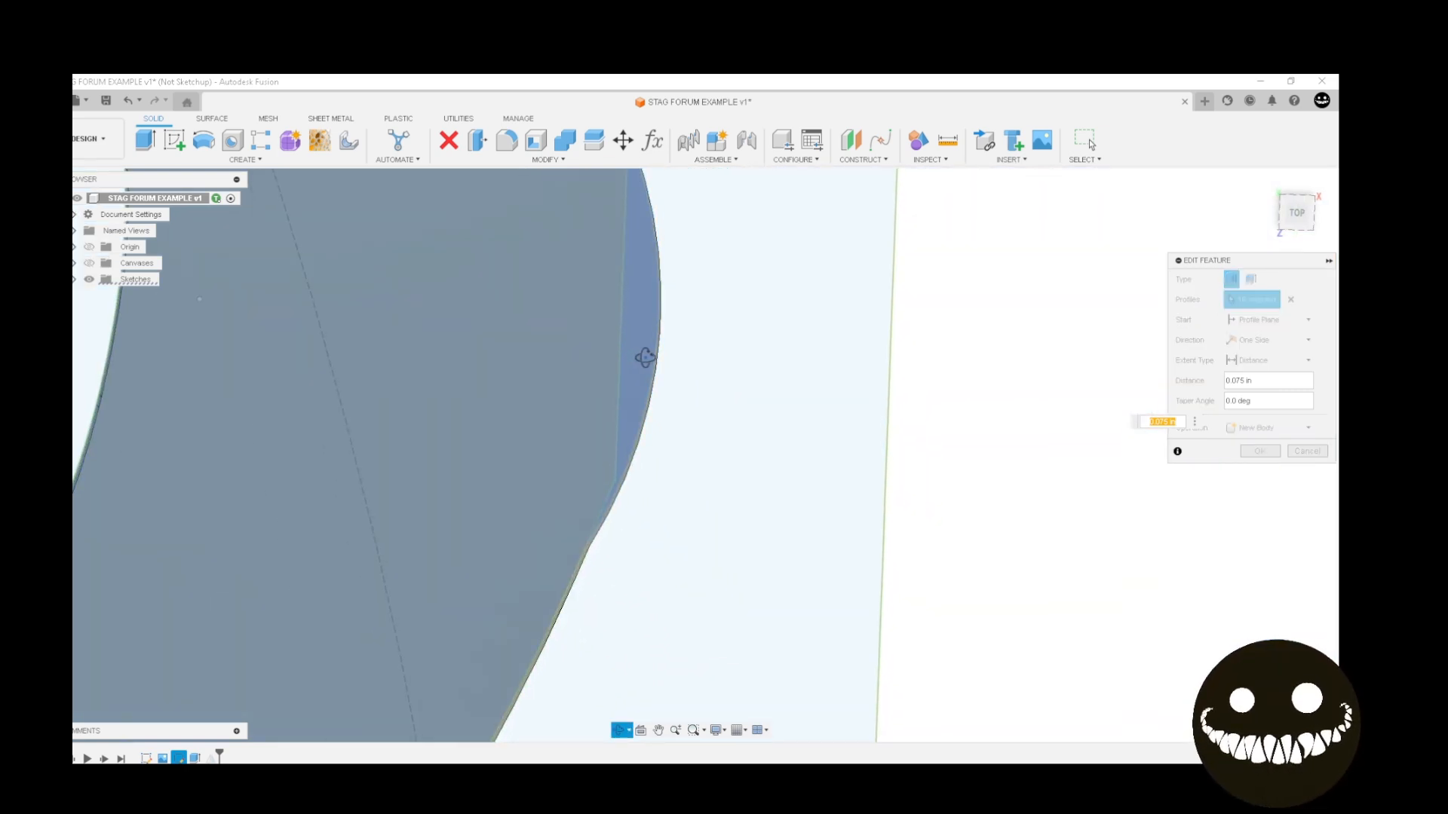
scroll(650, 352, "down", 2)
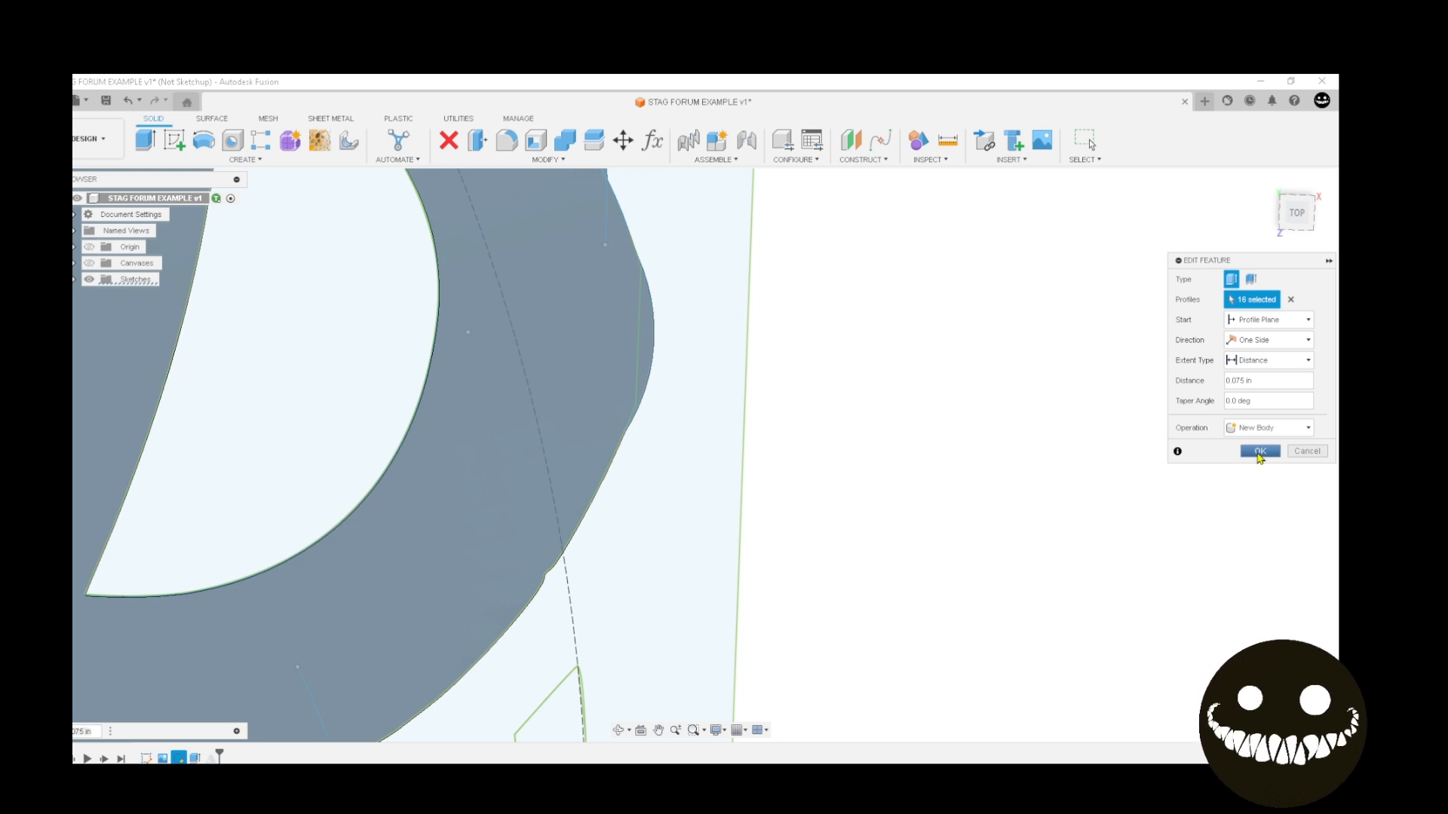
left_click(1258, 451)
Inspect the small notch on the right antler beam's lower outer edge, then return to the top view of the whole body
scroll(766, 436, "down", 4)
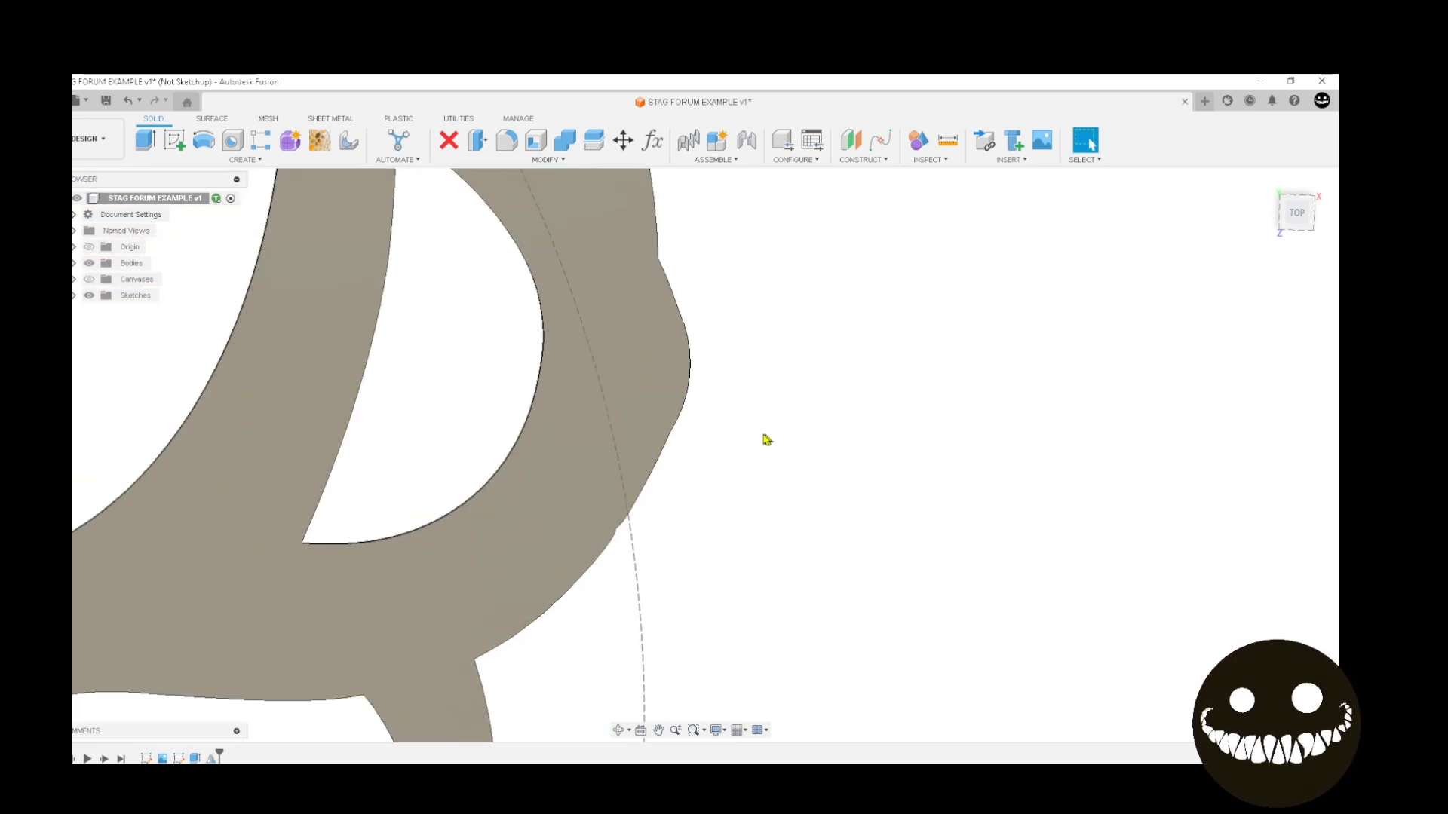
scroll(730, 497, "down", 5)
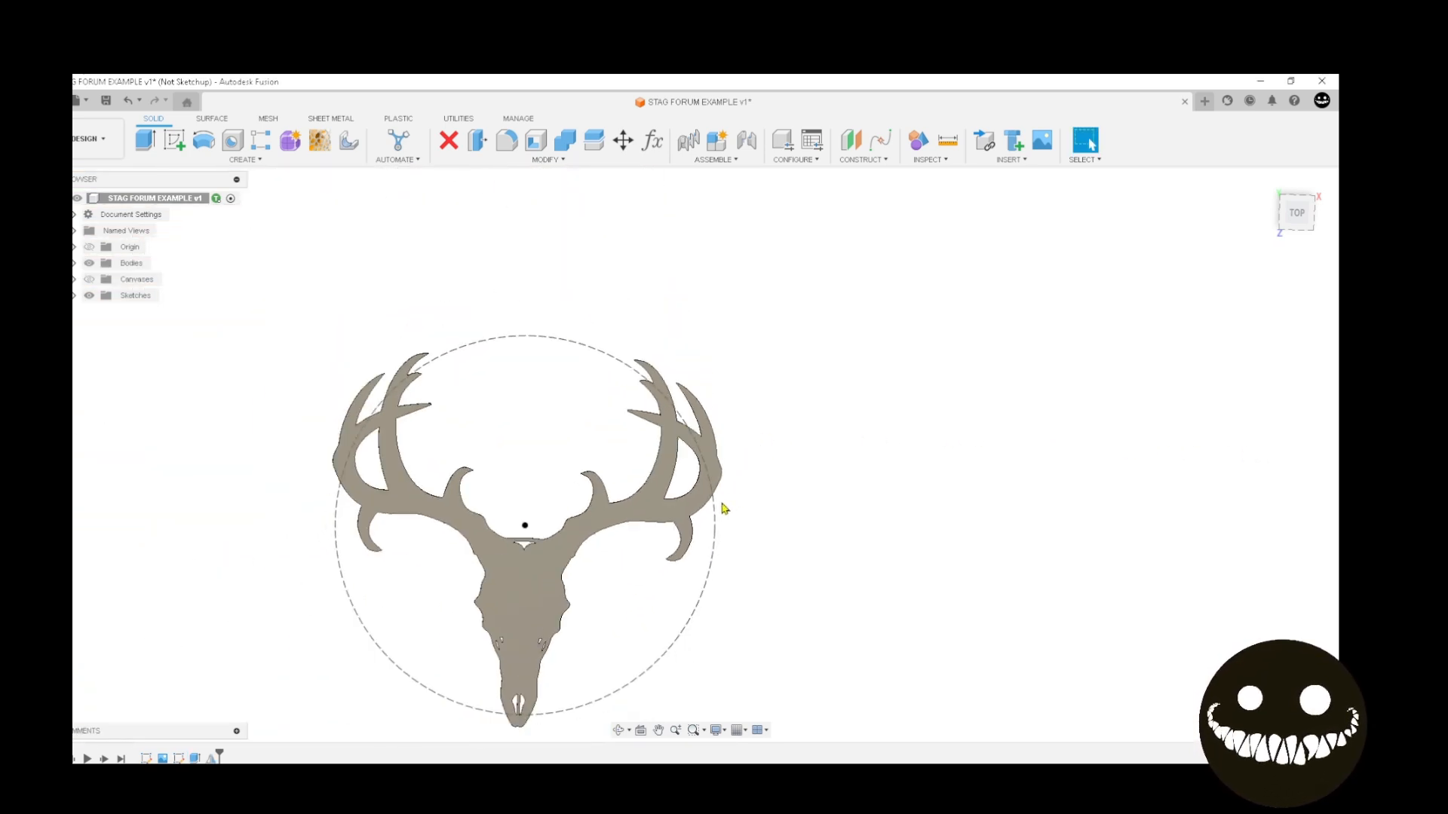
scroll(723, 506, "up", 8)
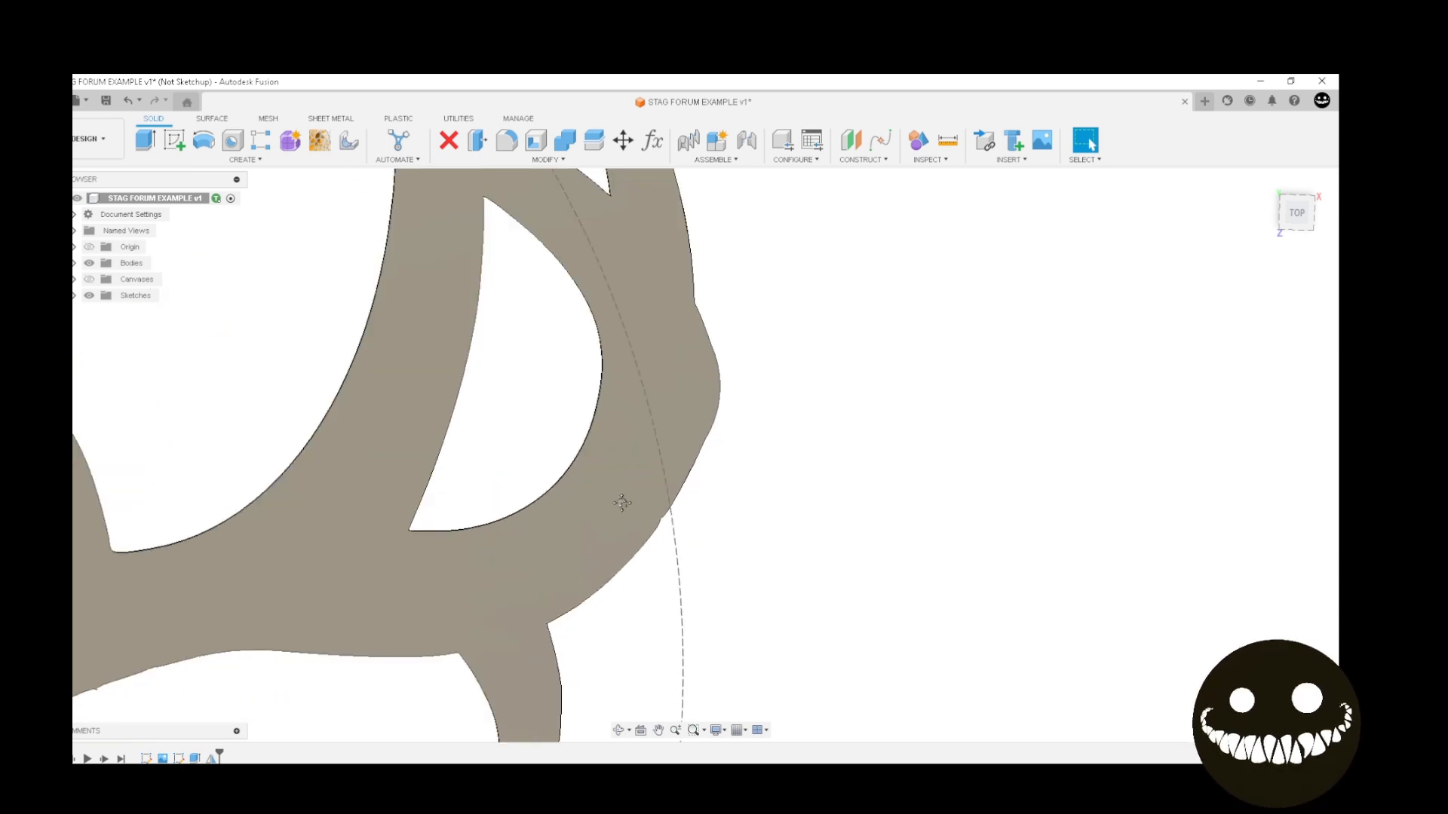
scroll(672, 407, "up", 10)
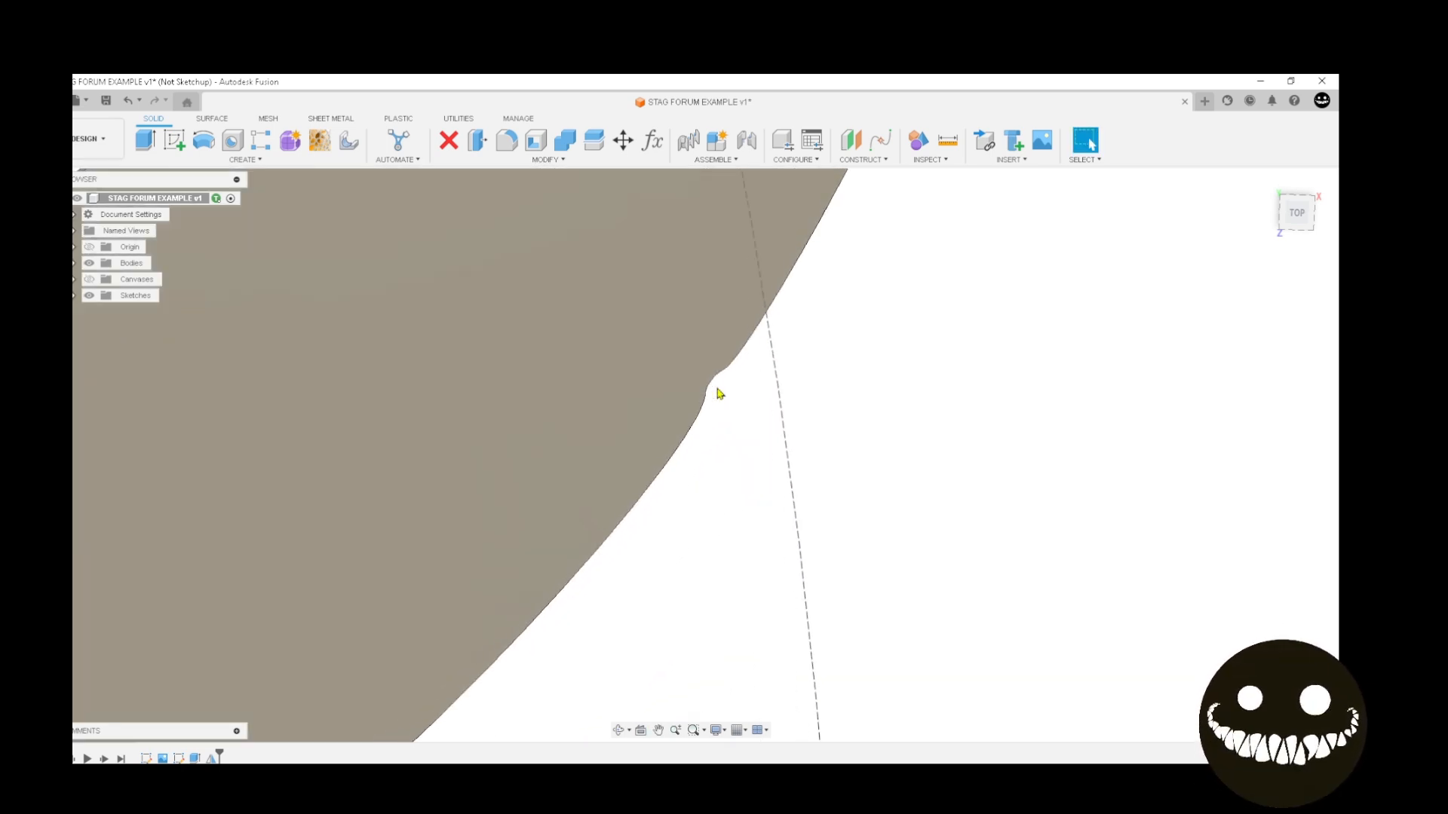
middle_click_drag(718, 393, 710, 347, "shift")
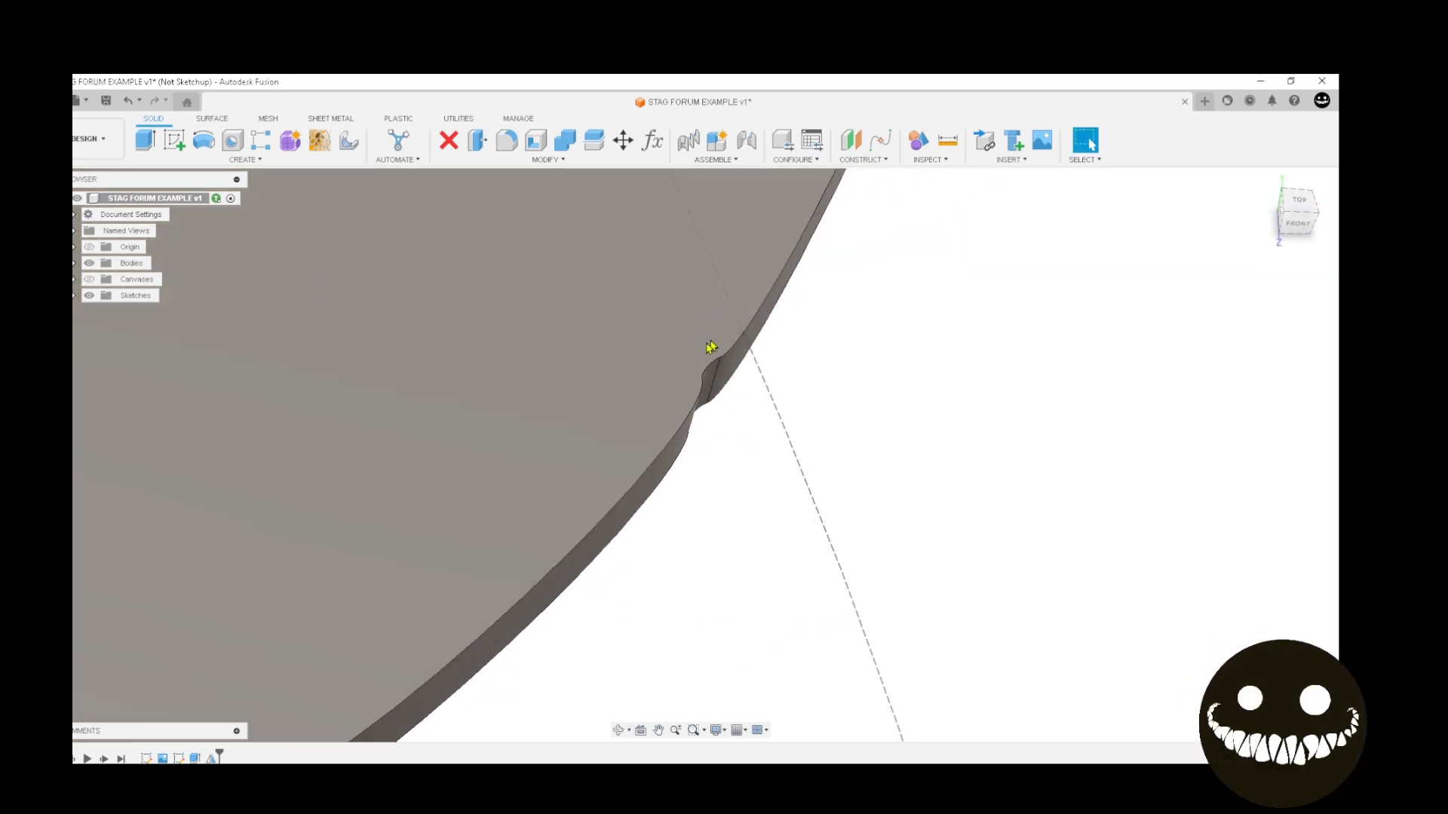
scroll(710, 347, "down", 10)
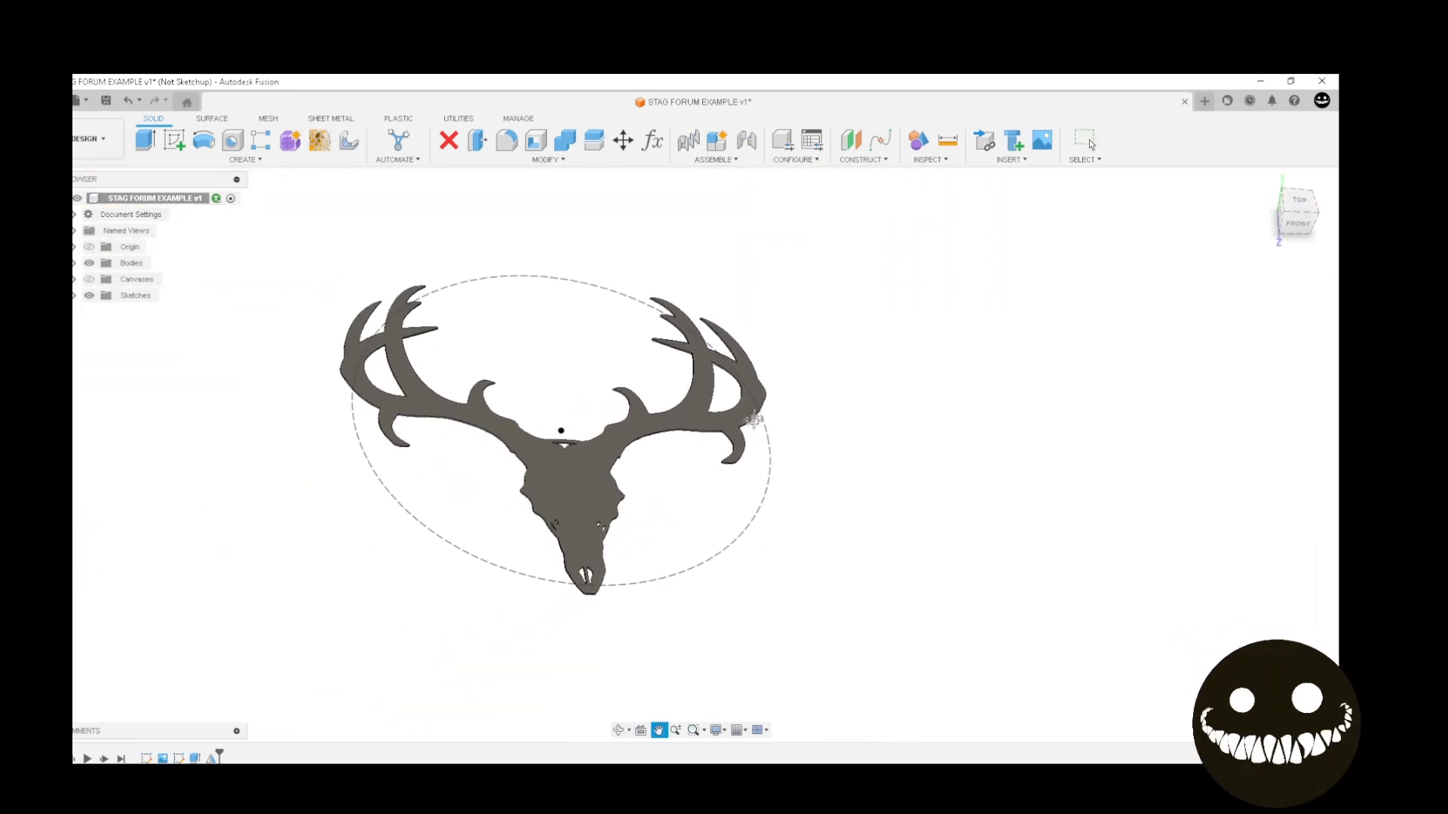
left_click(1297, 202)
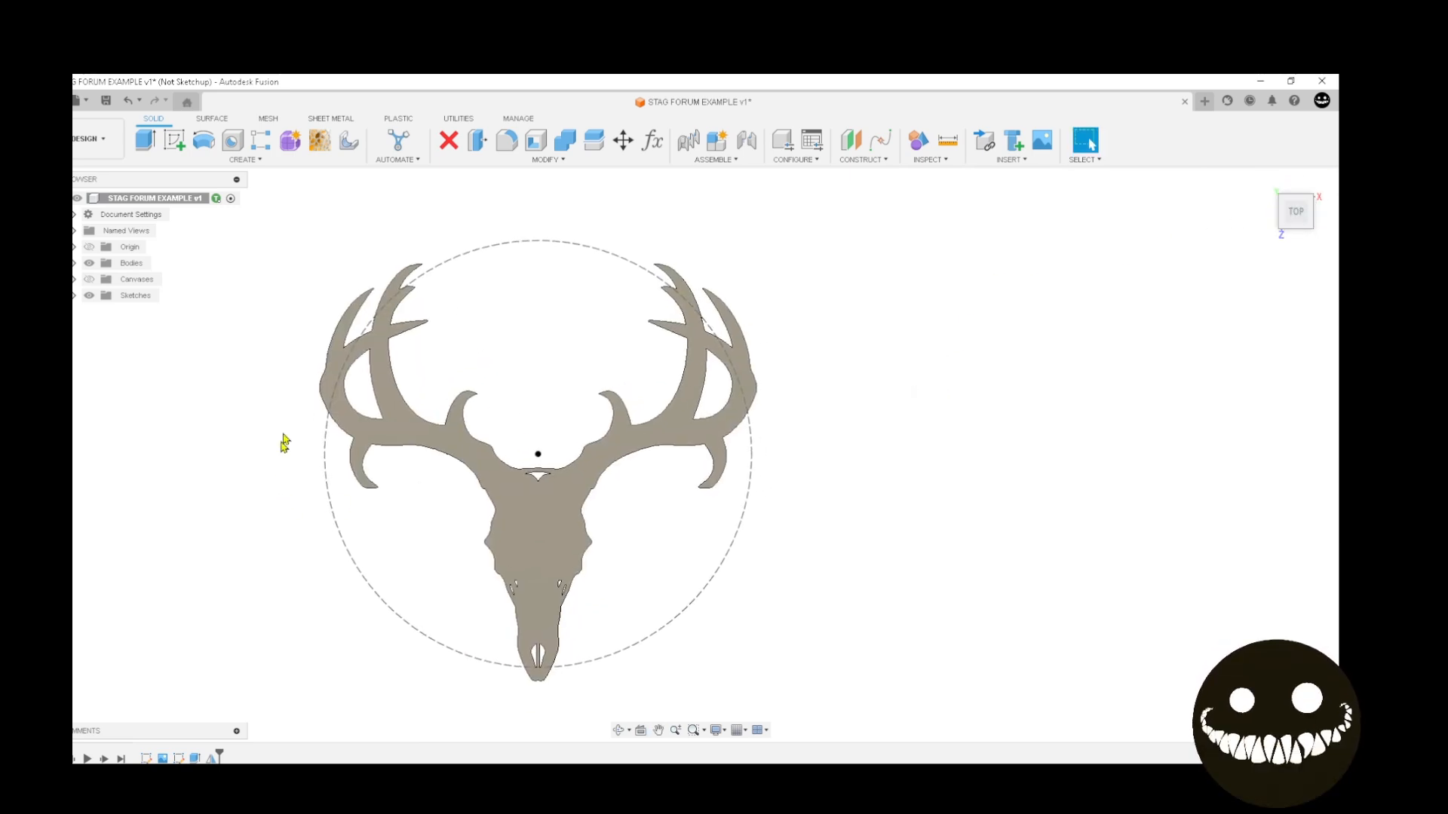
Show the logo canvas and create a new sketch on the top face of the mirrored stag body
left_click(89, 281)
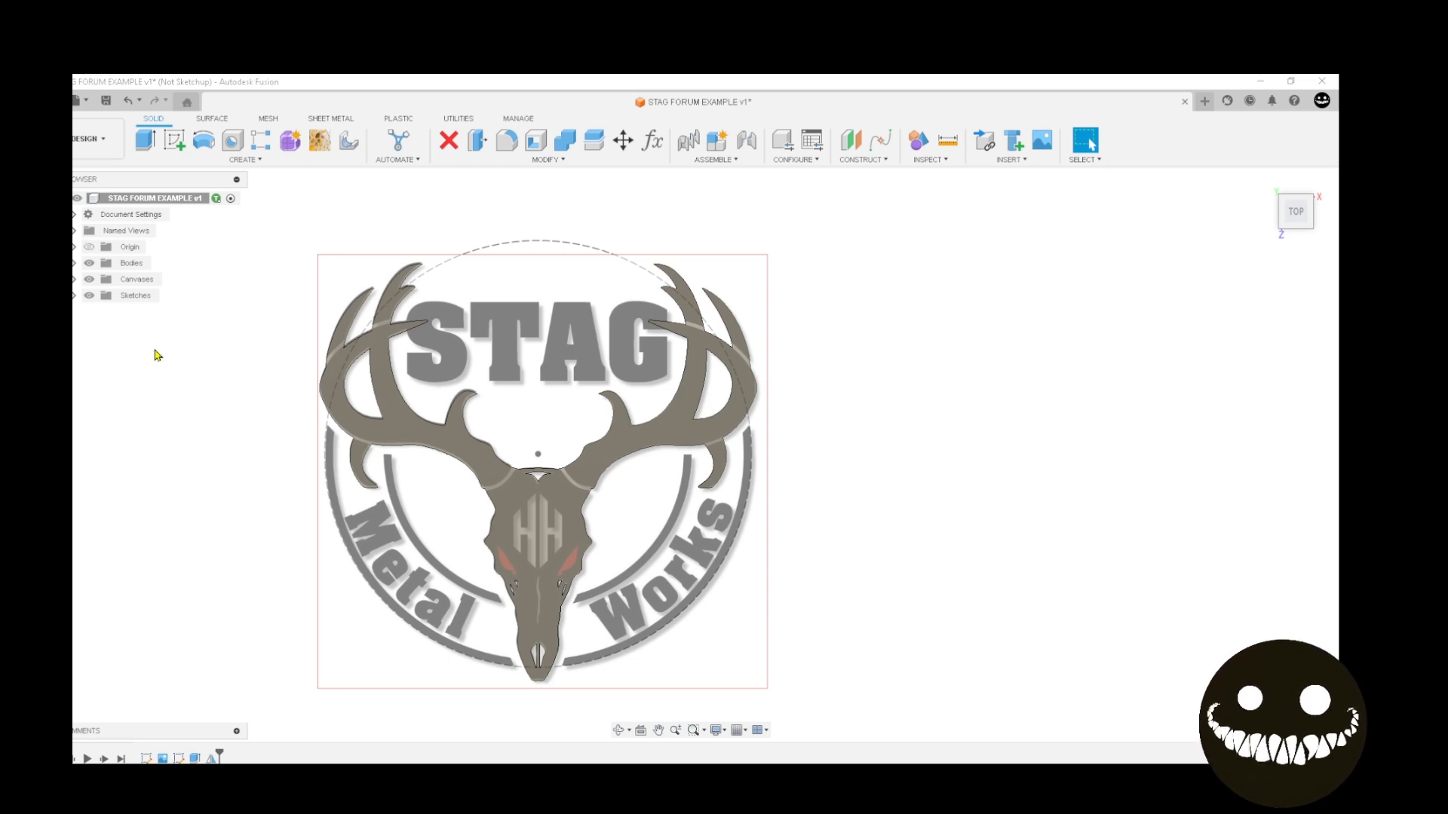
left_click(181, 148)
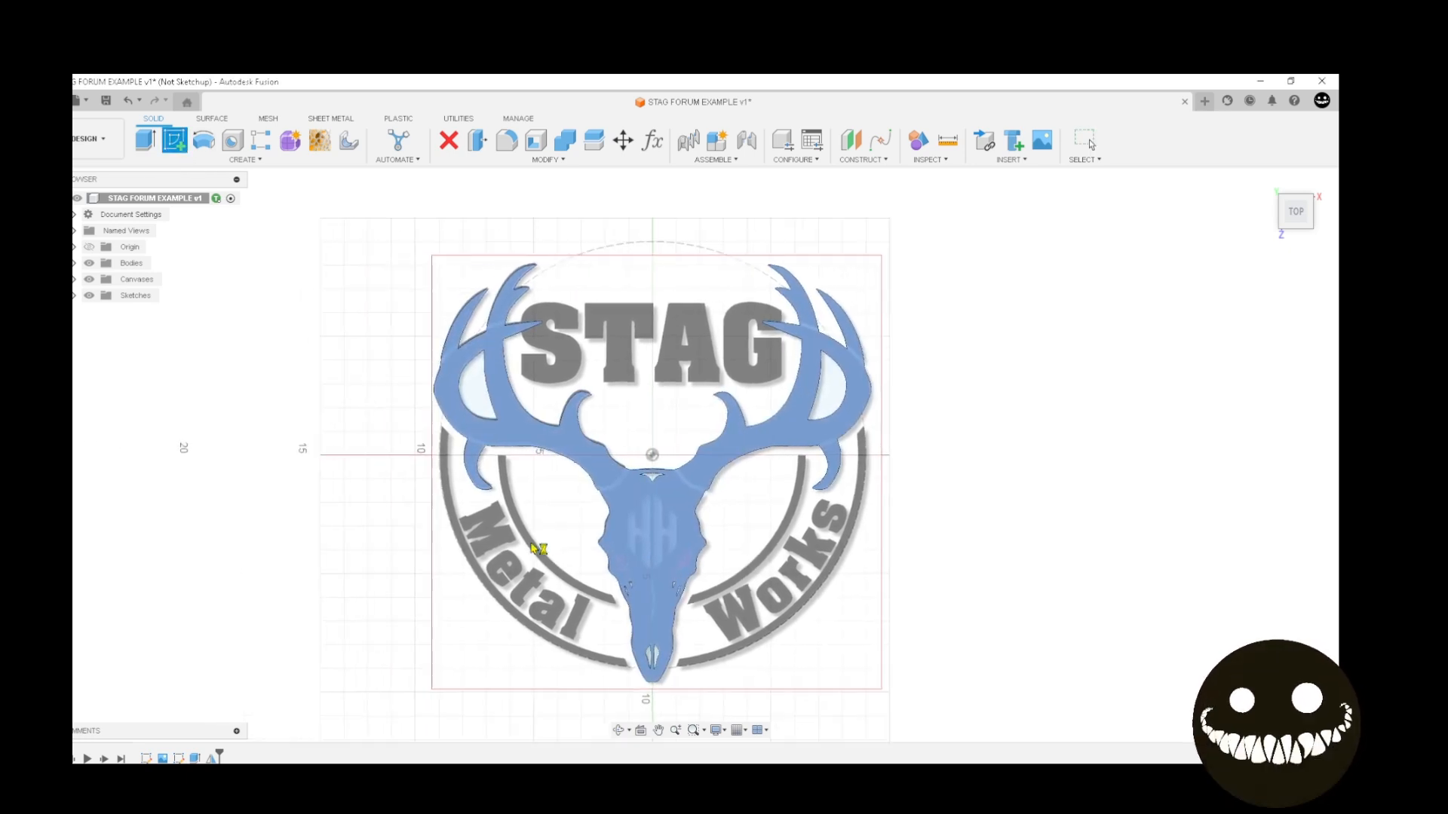
left_click(531, 548)
Project the vertical centerline from Sketch2 into the new sketch
scroll(632, 511, "up", 5)
scroll(632, 511, "up", 2)
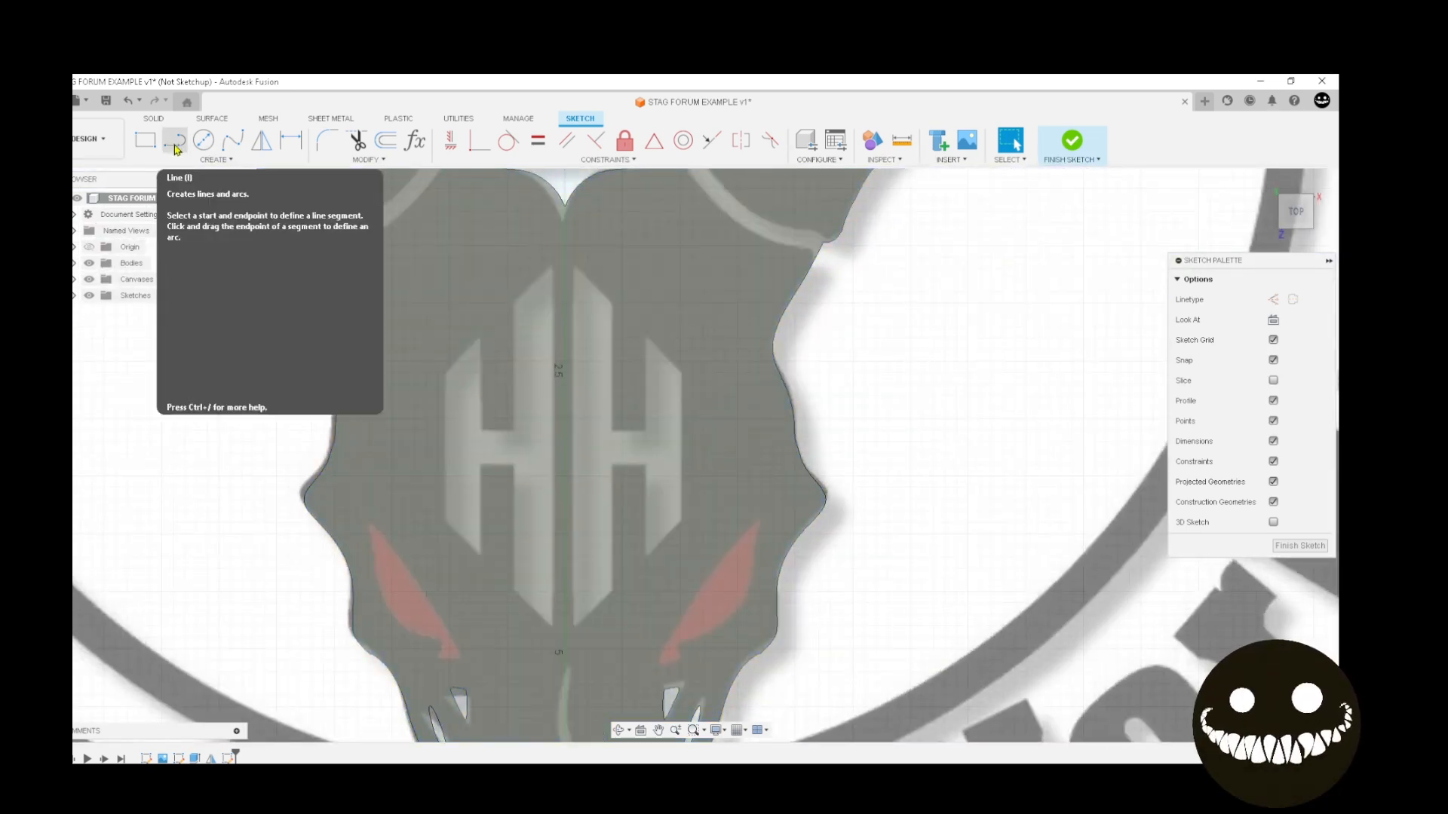
key("p")
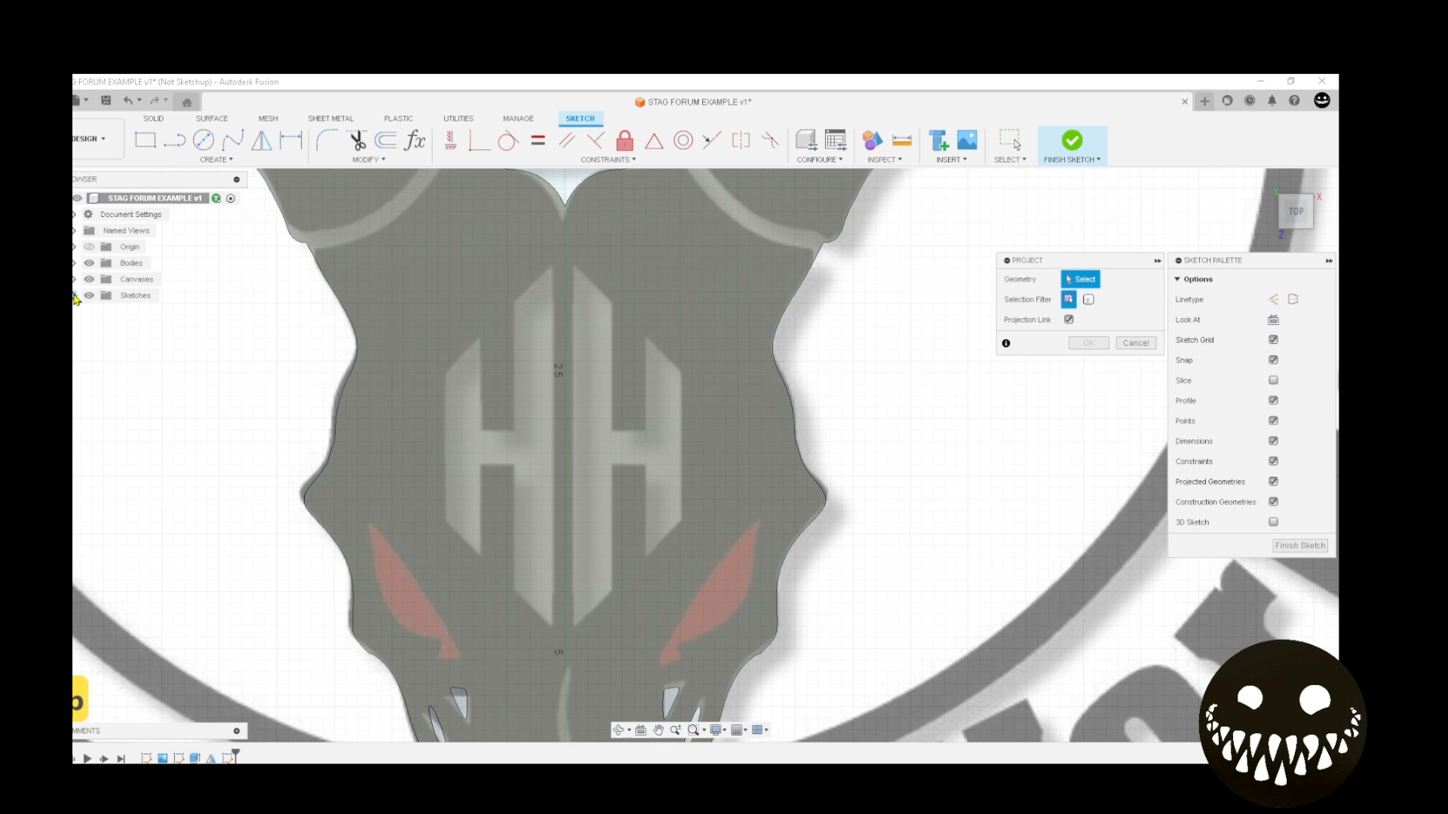
left_click(74, 296)
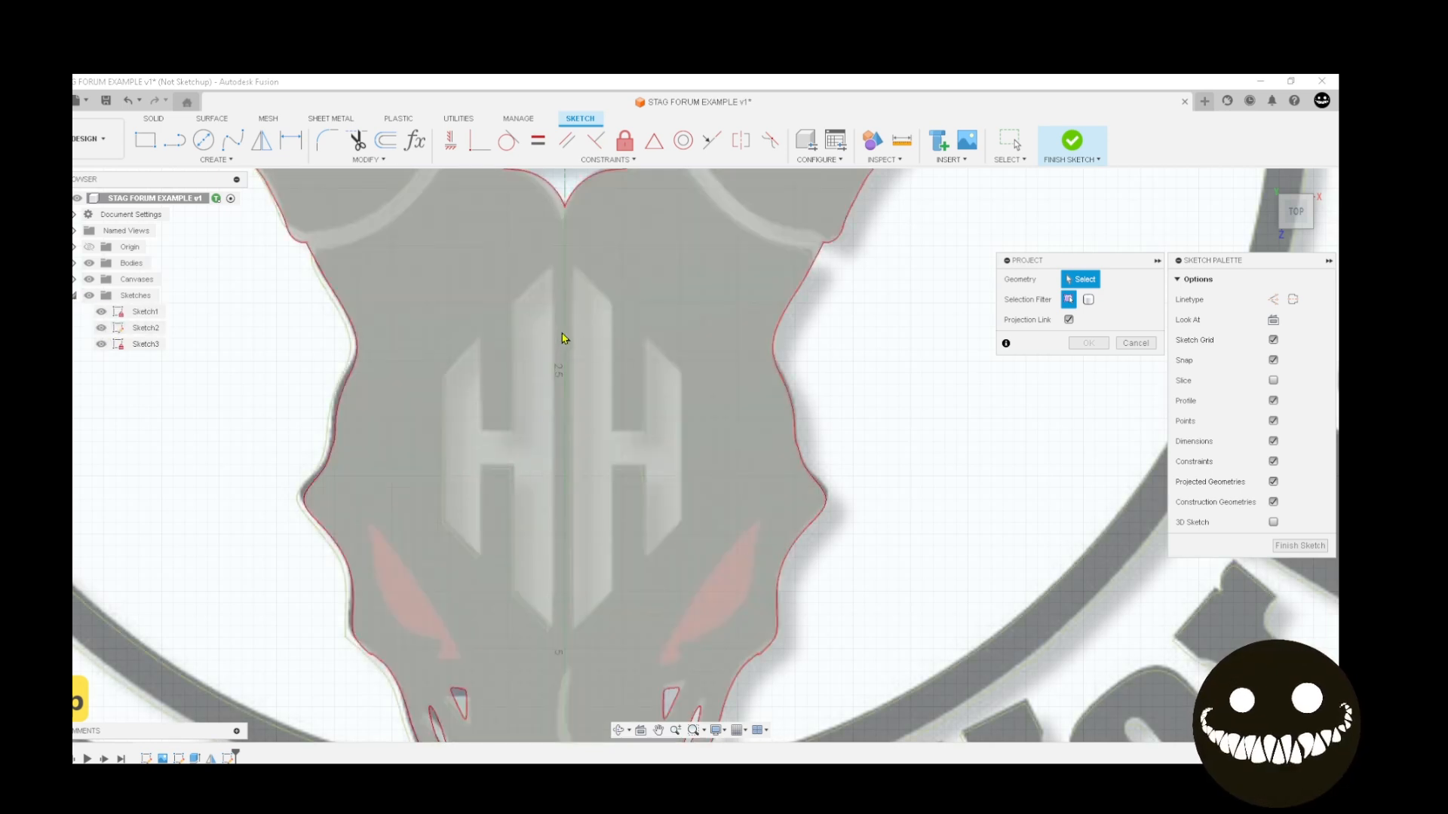
mouse_move(567, 332)
middle_mouse_down()
mouse_move(562, 657)
mouse_move(582, 558)
middle_mouse_up()
left_click(581, 559)
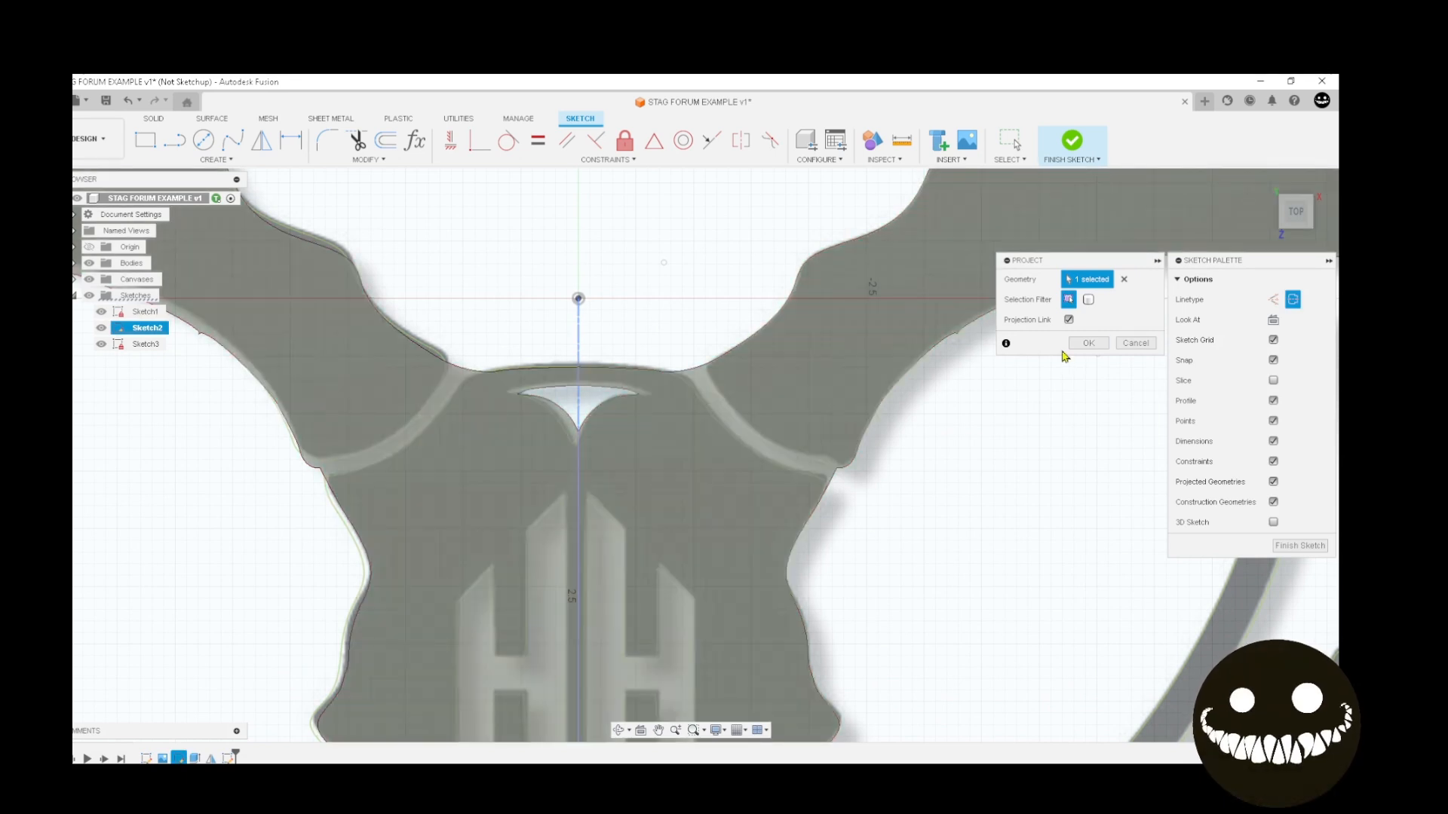
left_click(1088, 343)
Sketch a vertical line along the right H's inner edge and a diagonal from its lower end to the H's lower outer corner
scroll(744, 453, "down", 3)
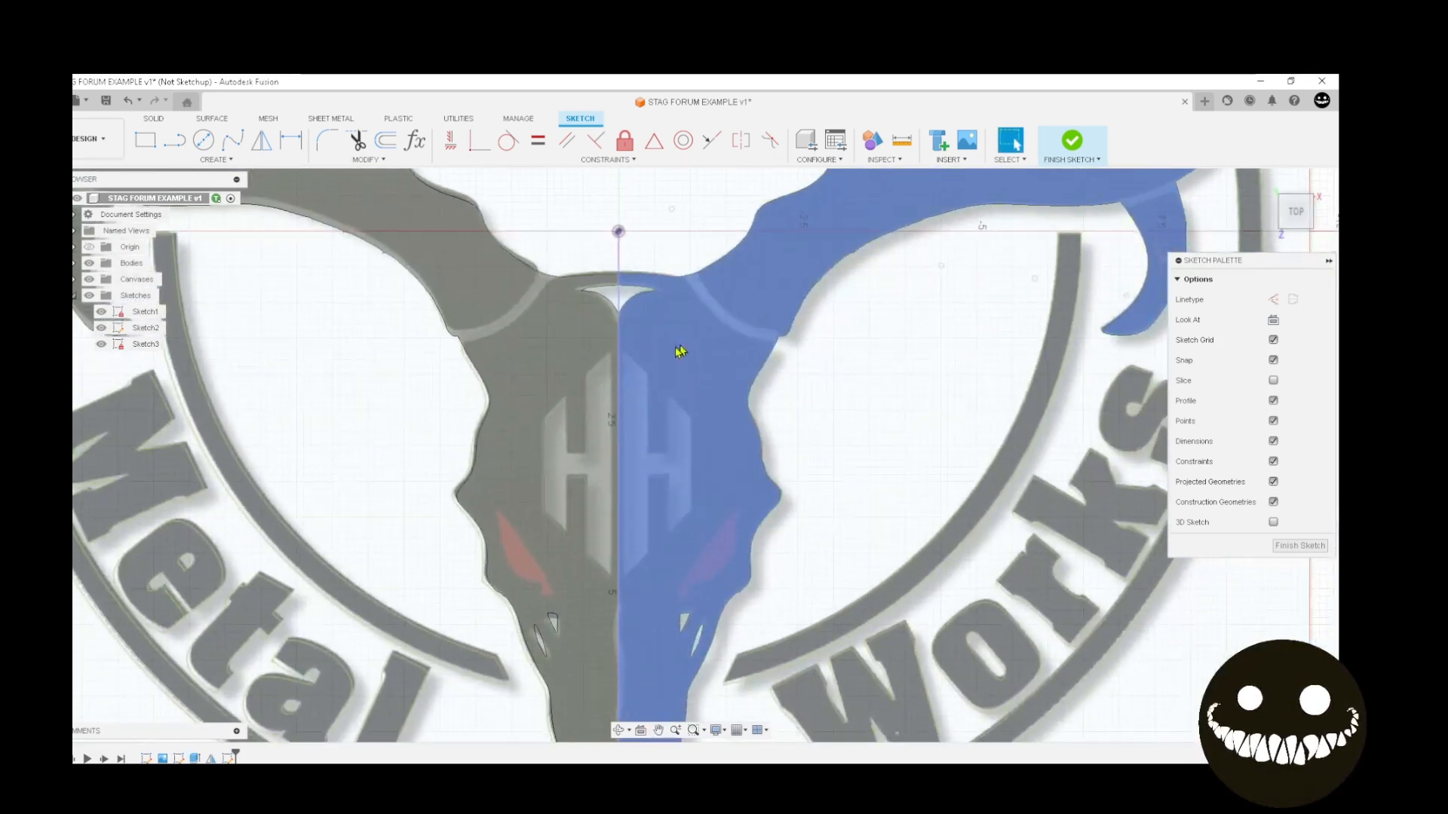
left_click(178, 139)
scroll(653, 446, "up", 5)
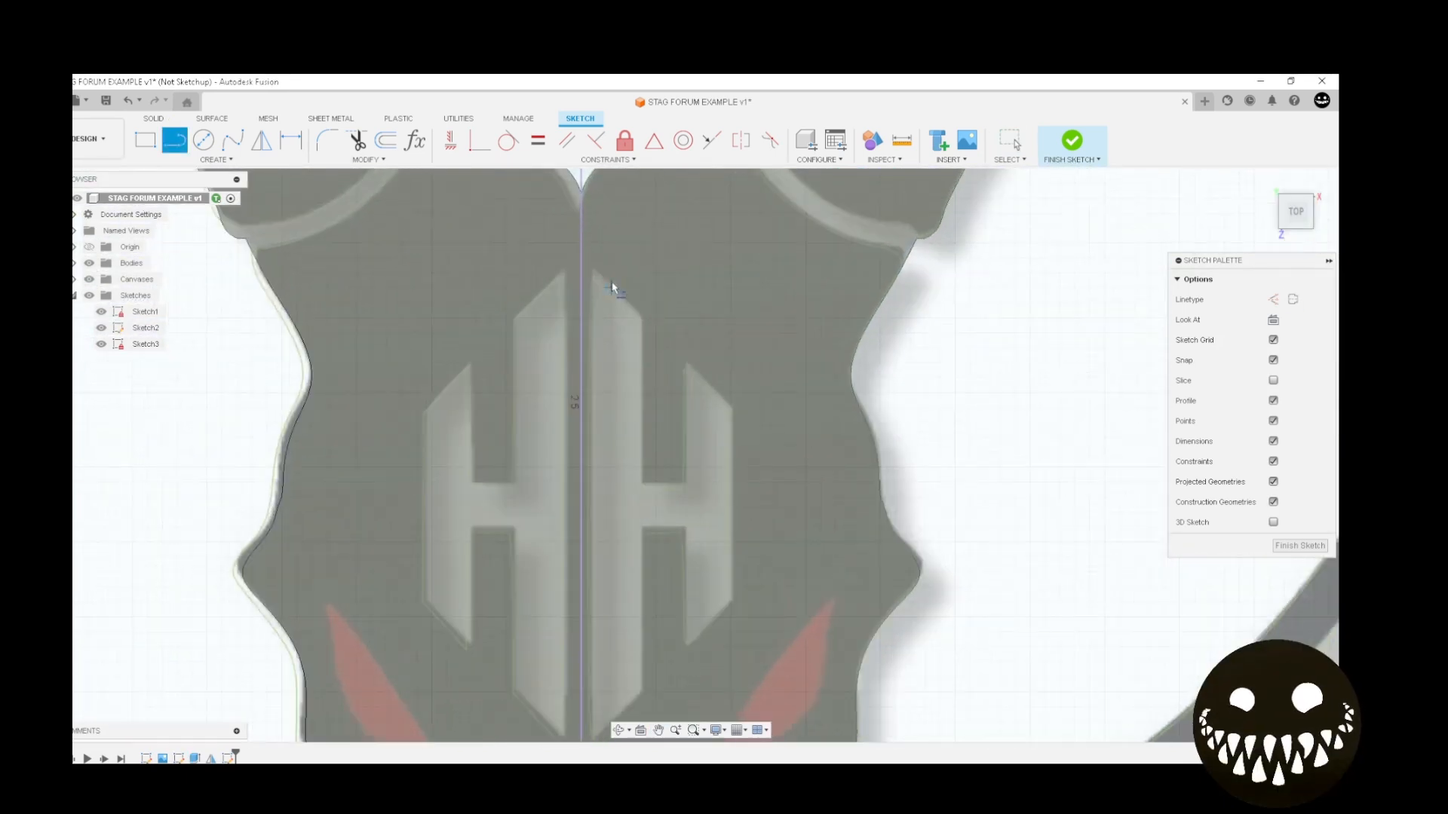
left_click(596, 273)
middle_click_drag(584, 684, 584, 533)
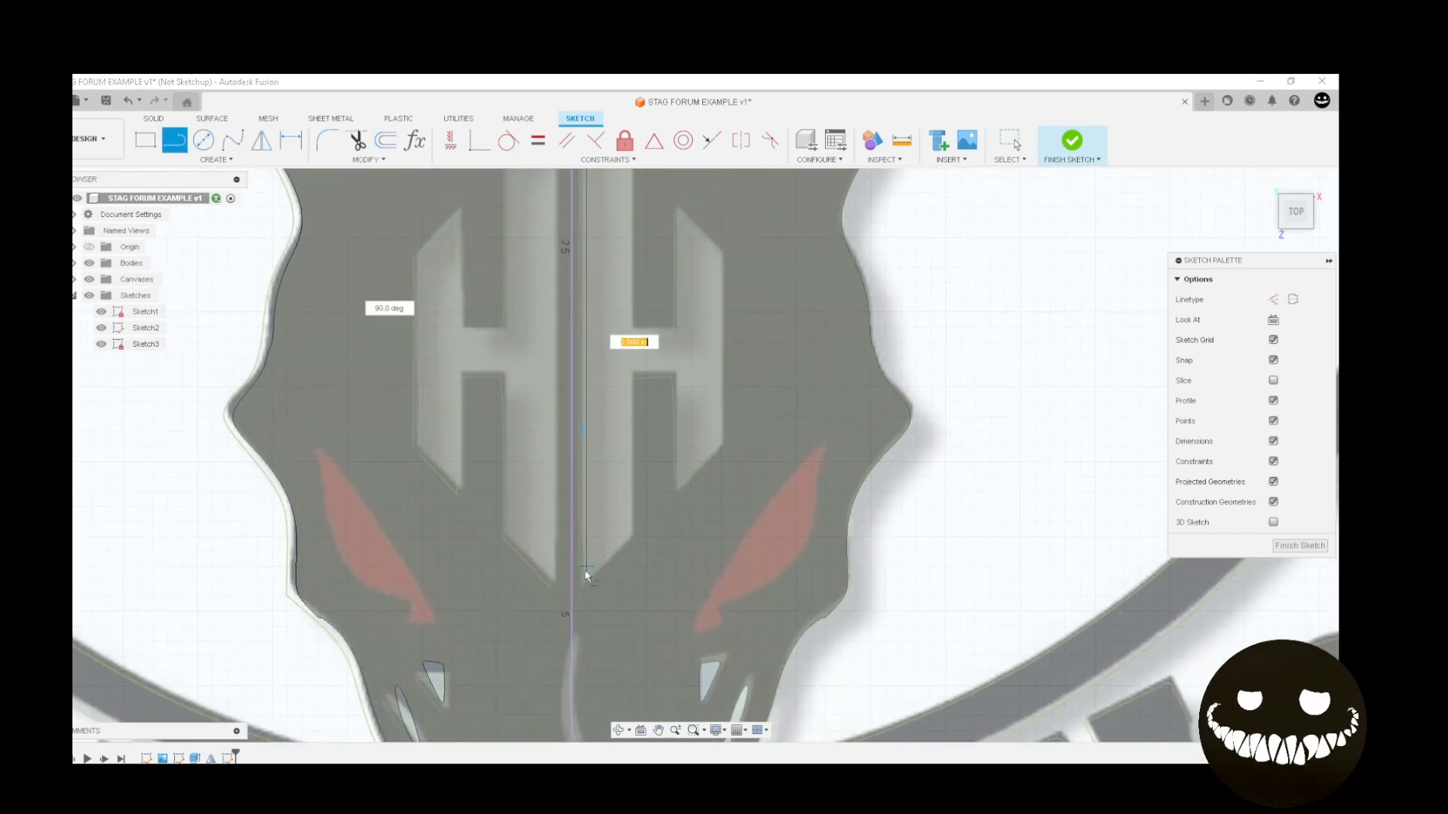
left_click(586, 581)
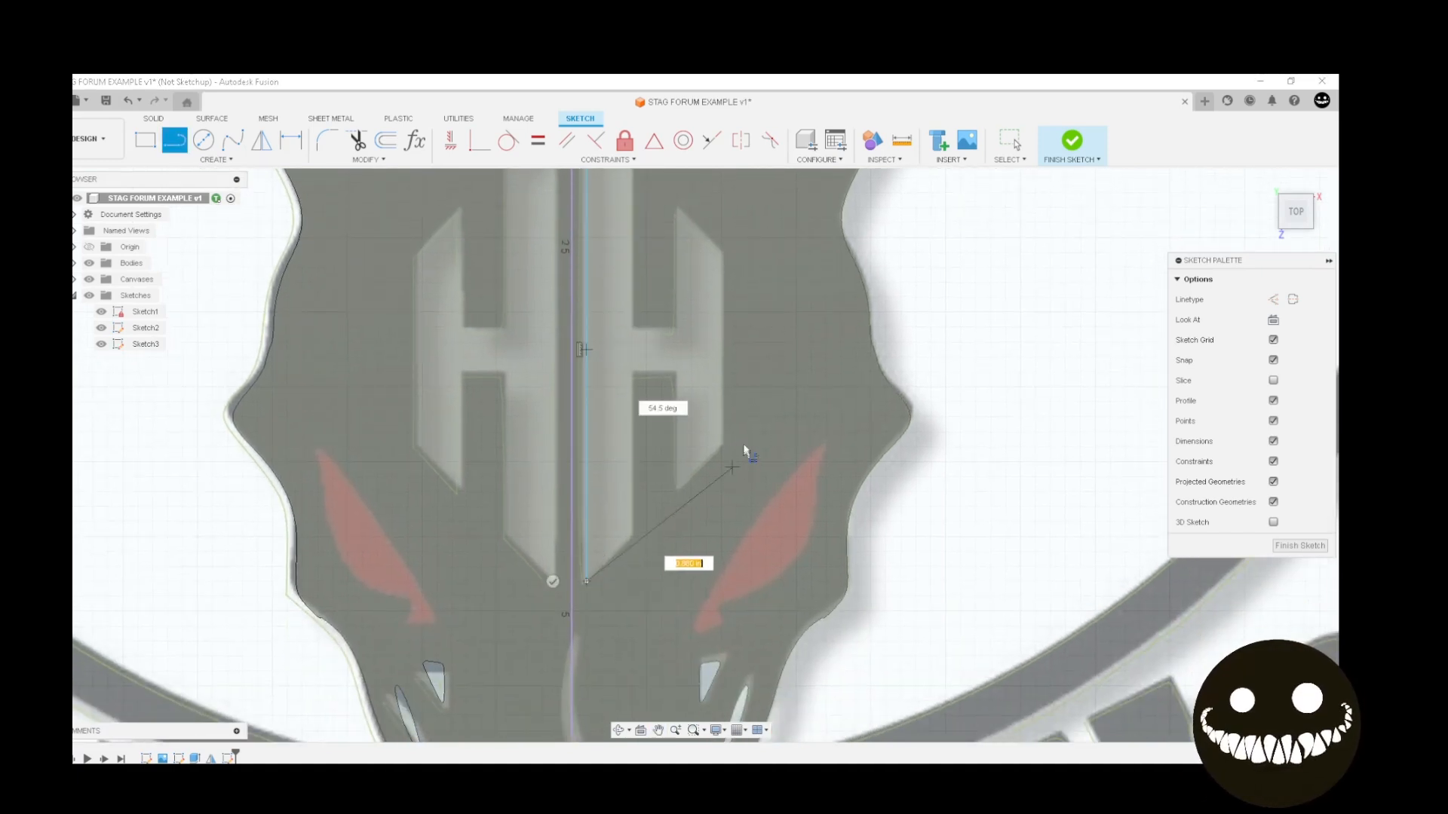
left_click(721, 447)
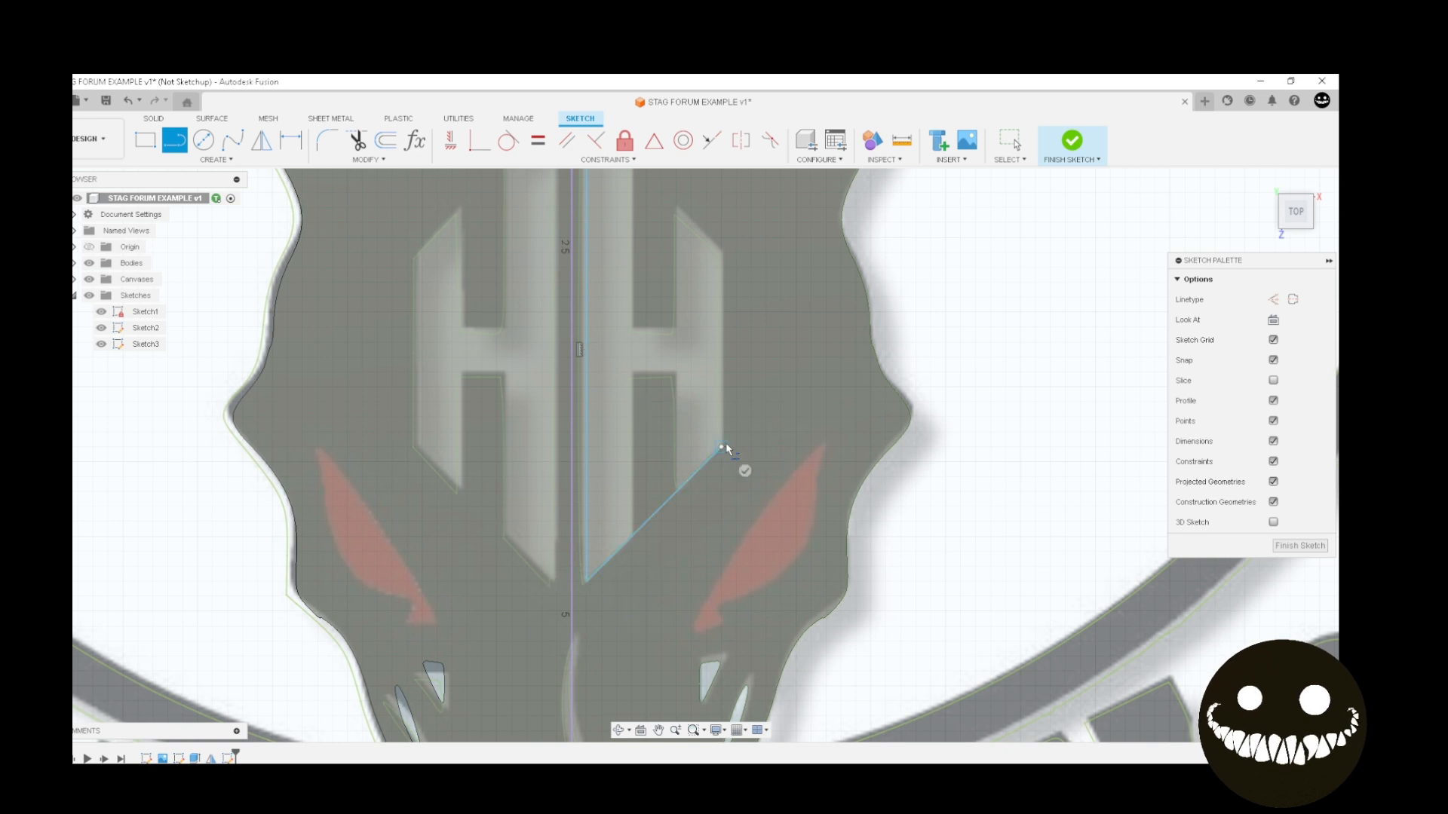
key("Escape")
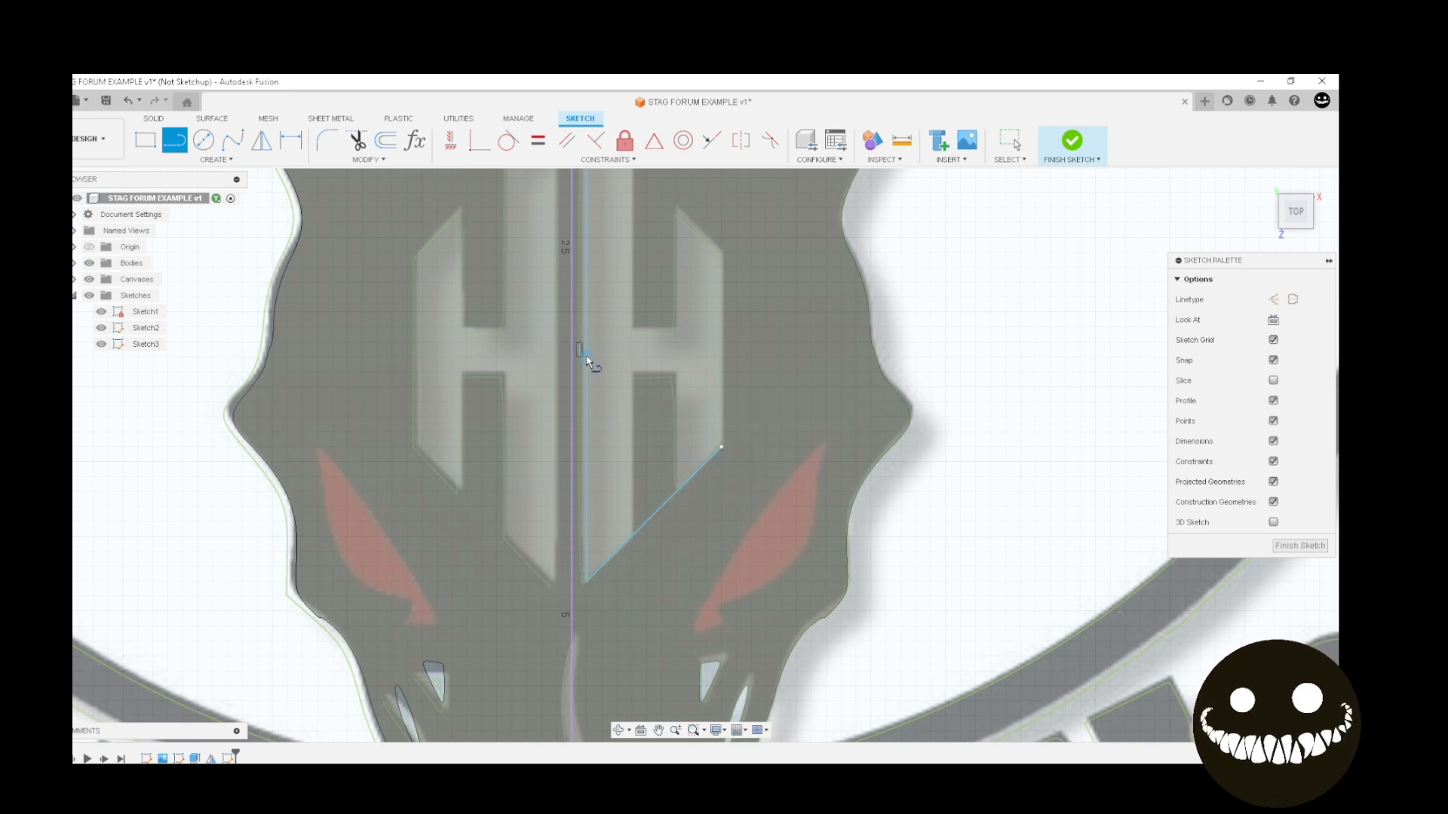
Sketch a horizontal line from the midpoint of the right H's inner vertical line toward its outer edge
left_click(582, 350)
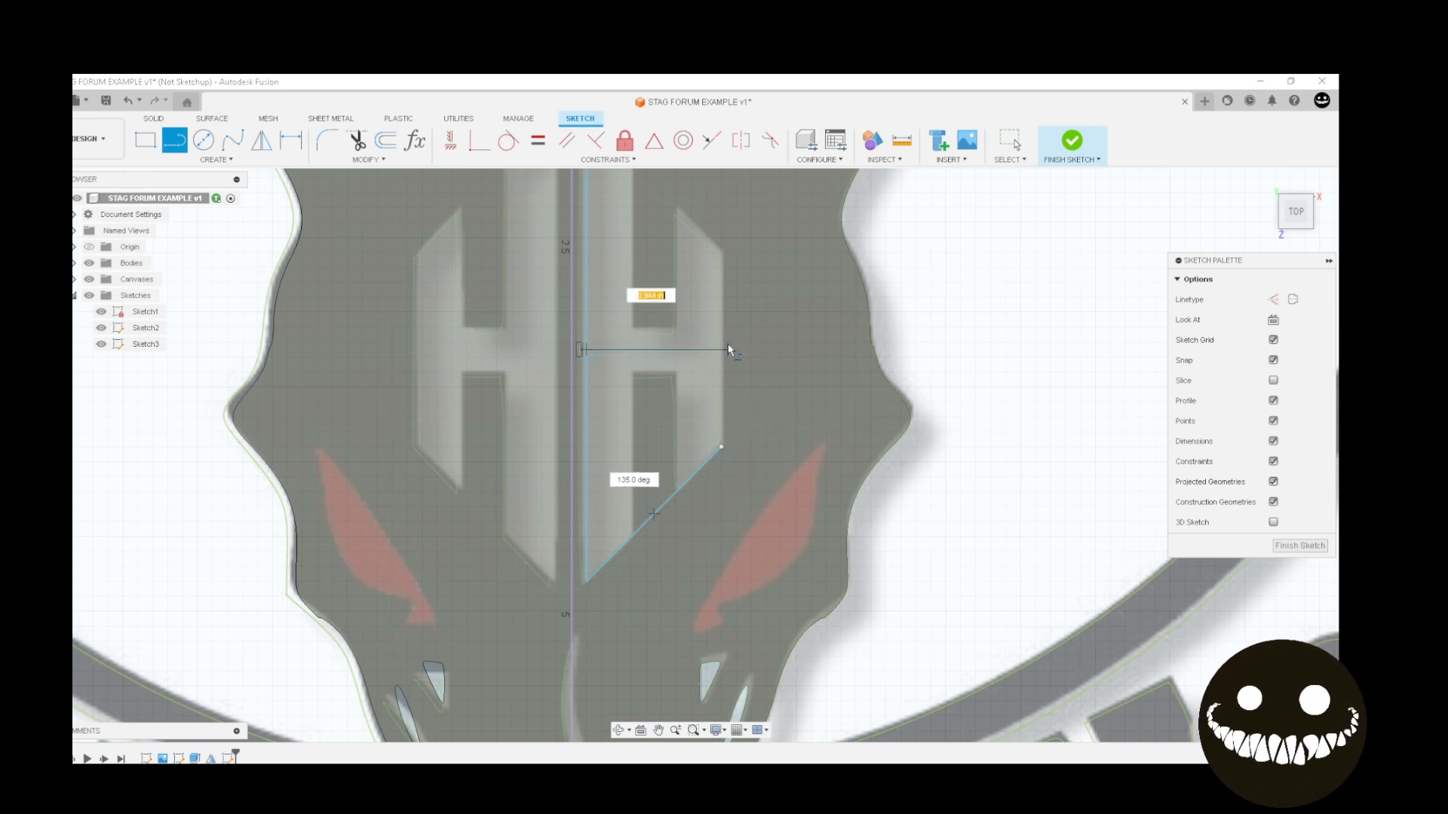
left_click(729, 349)
key("Escape")
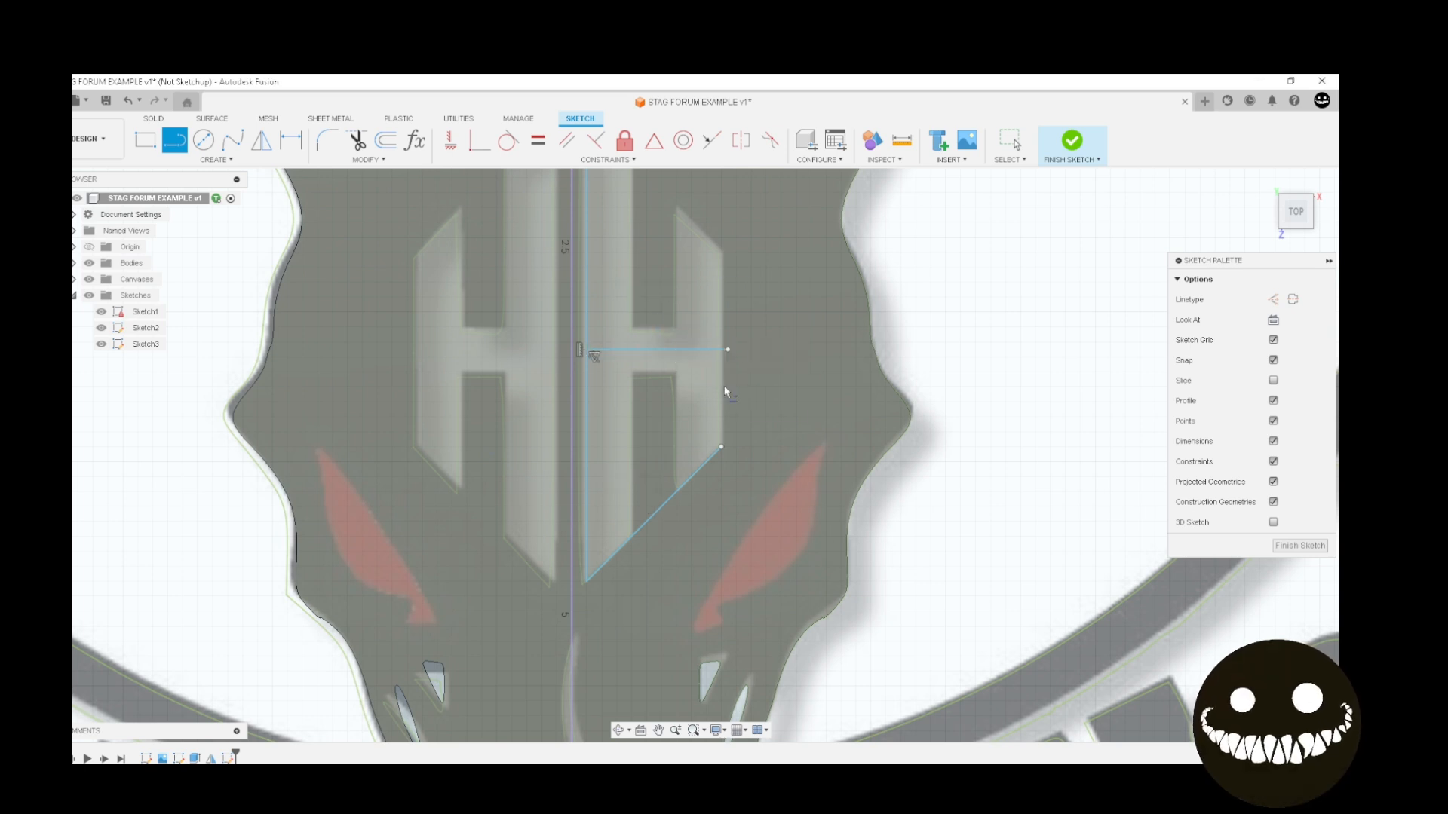
key("Escape")
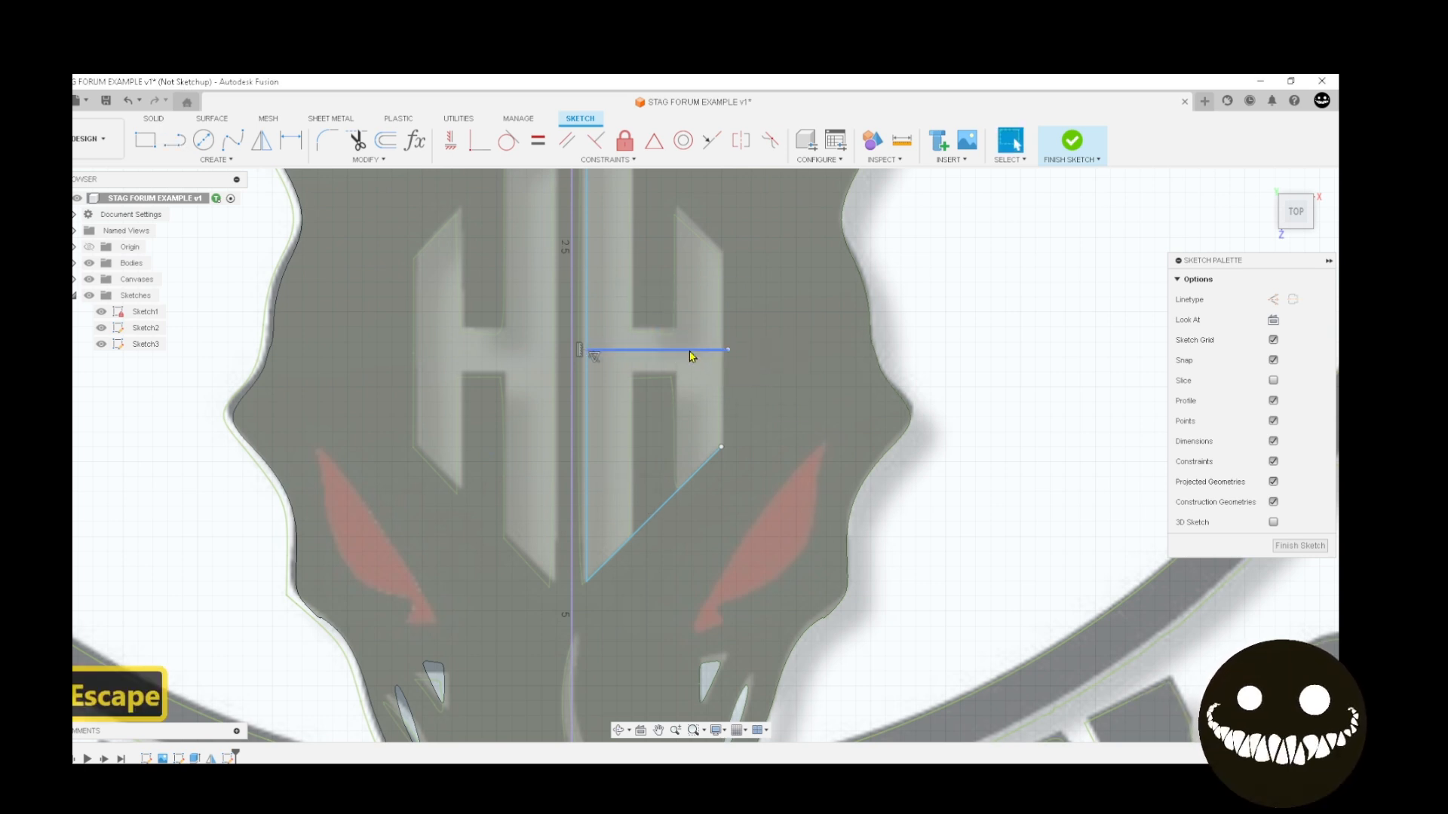
left_click(690, 351)
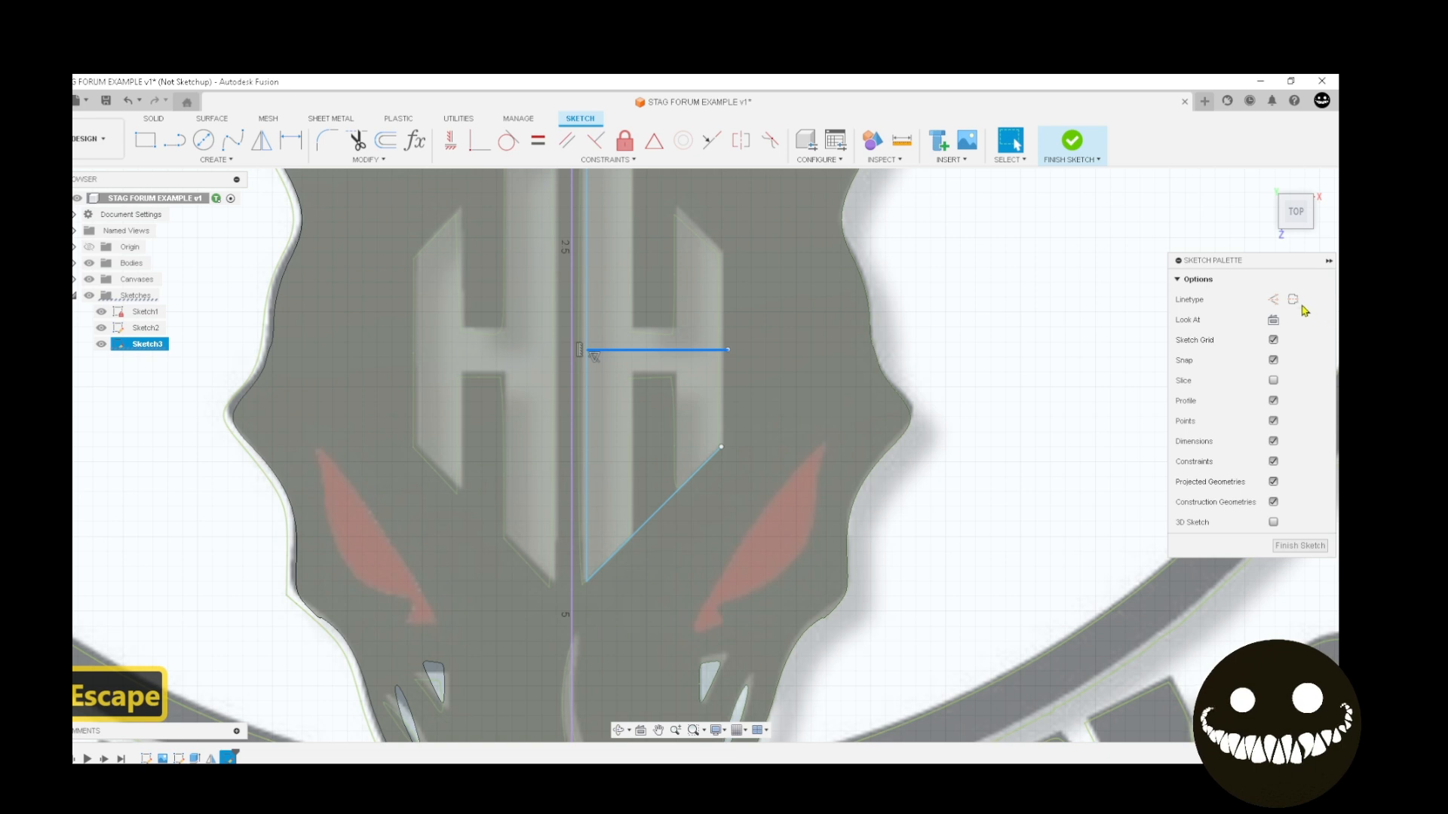
left_click(1292, 299)
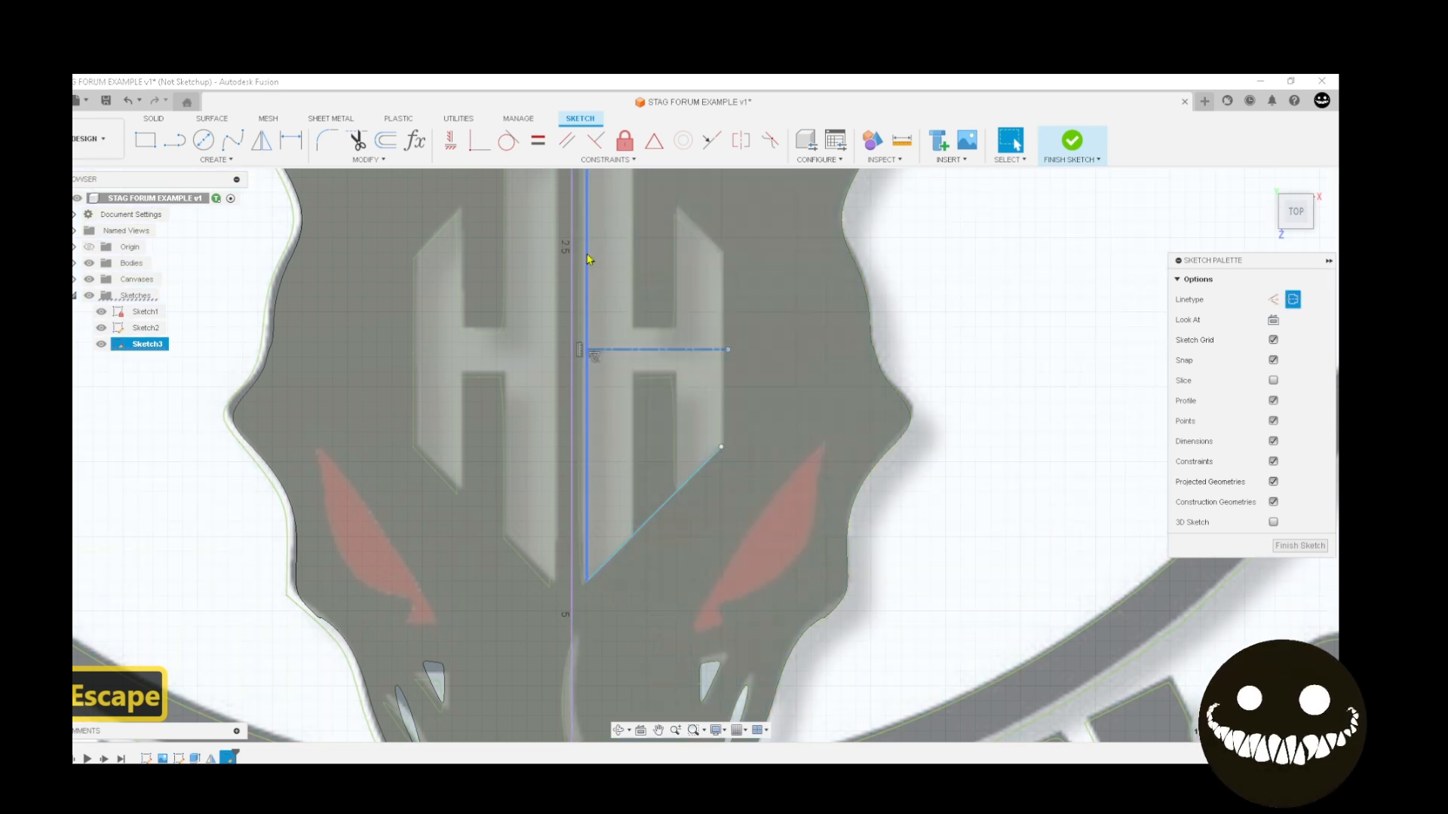
key("Delete")
key("t")
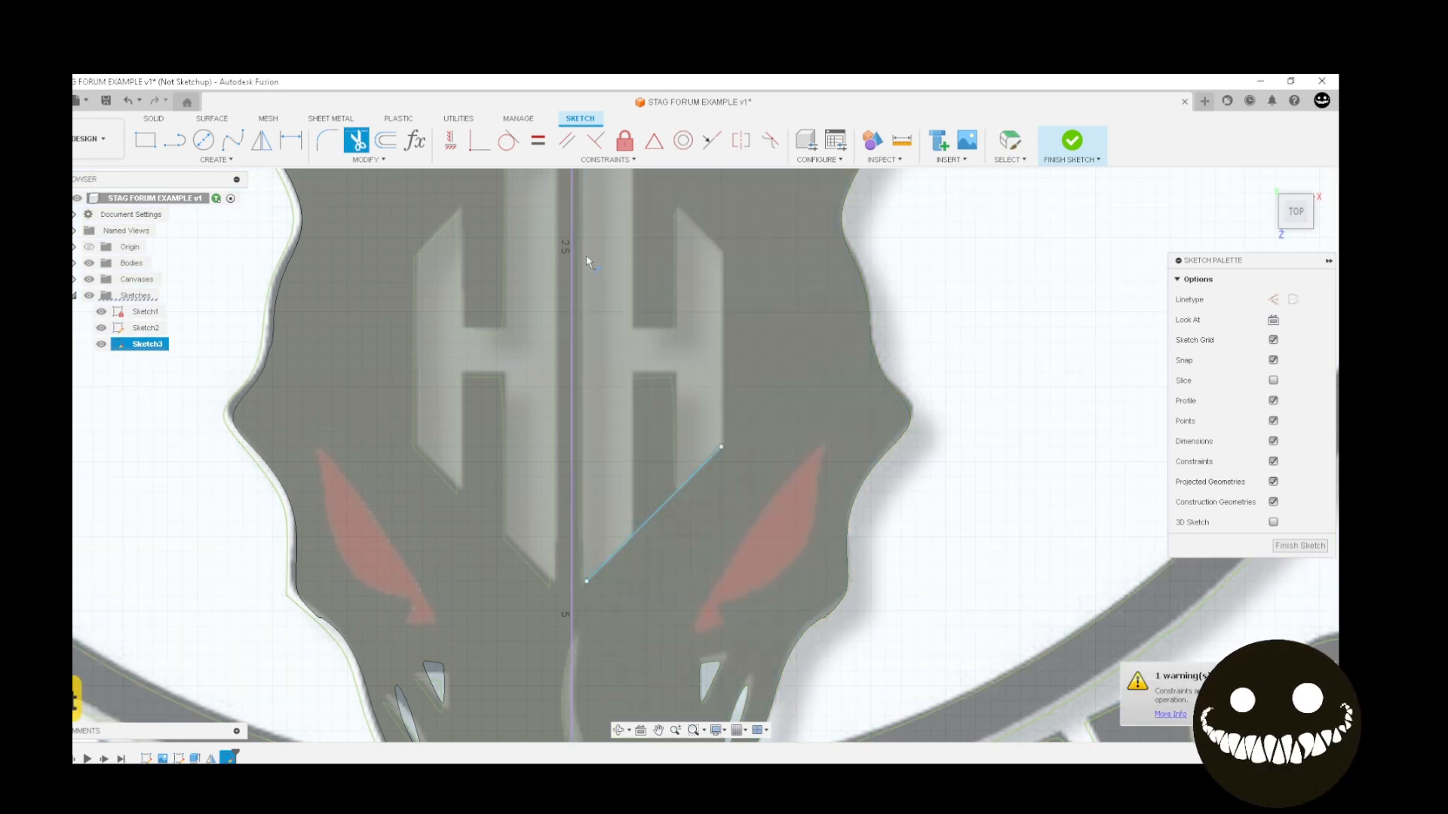
Sketch a rectangle over the lower notch of the right H and trim away the segments outside the H's outline
left_click(145, 139)
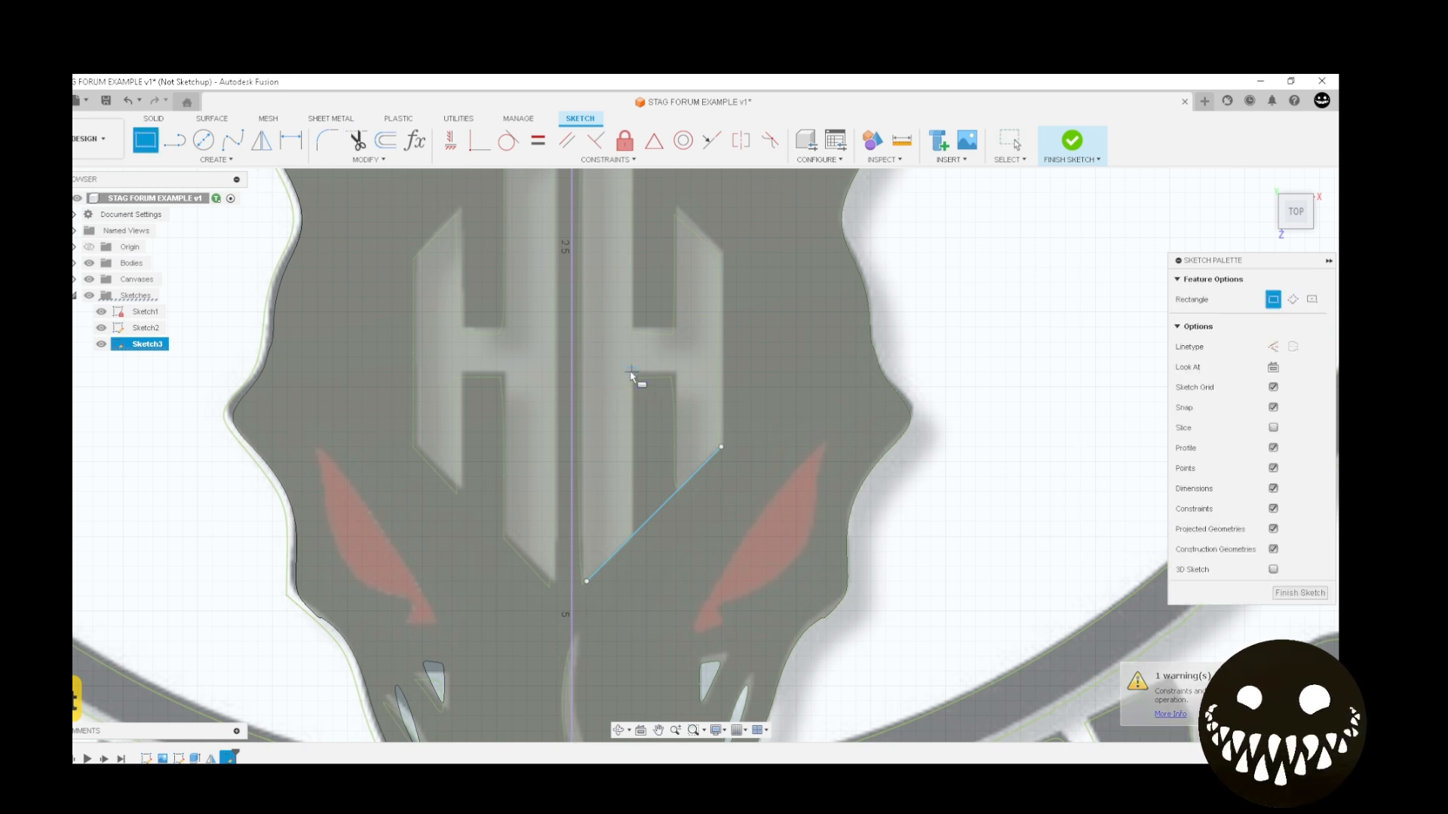
left_click(680, 585)
key("t")
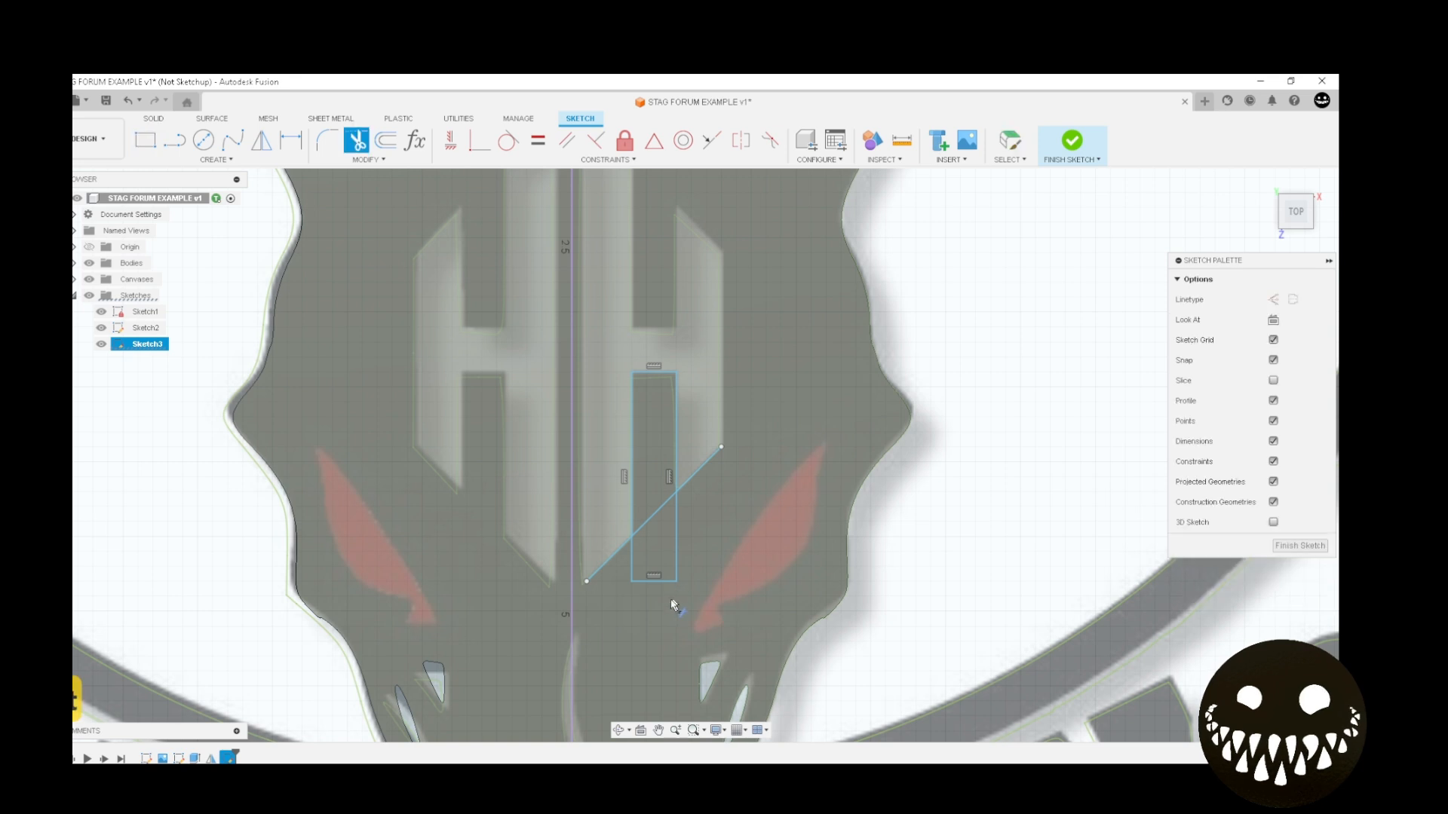
left_click(661, 587)
left_click(658, 511)
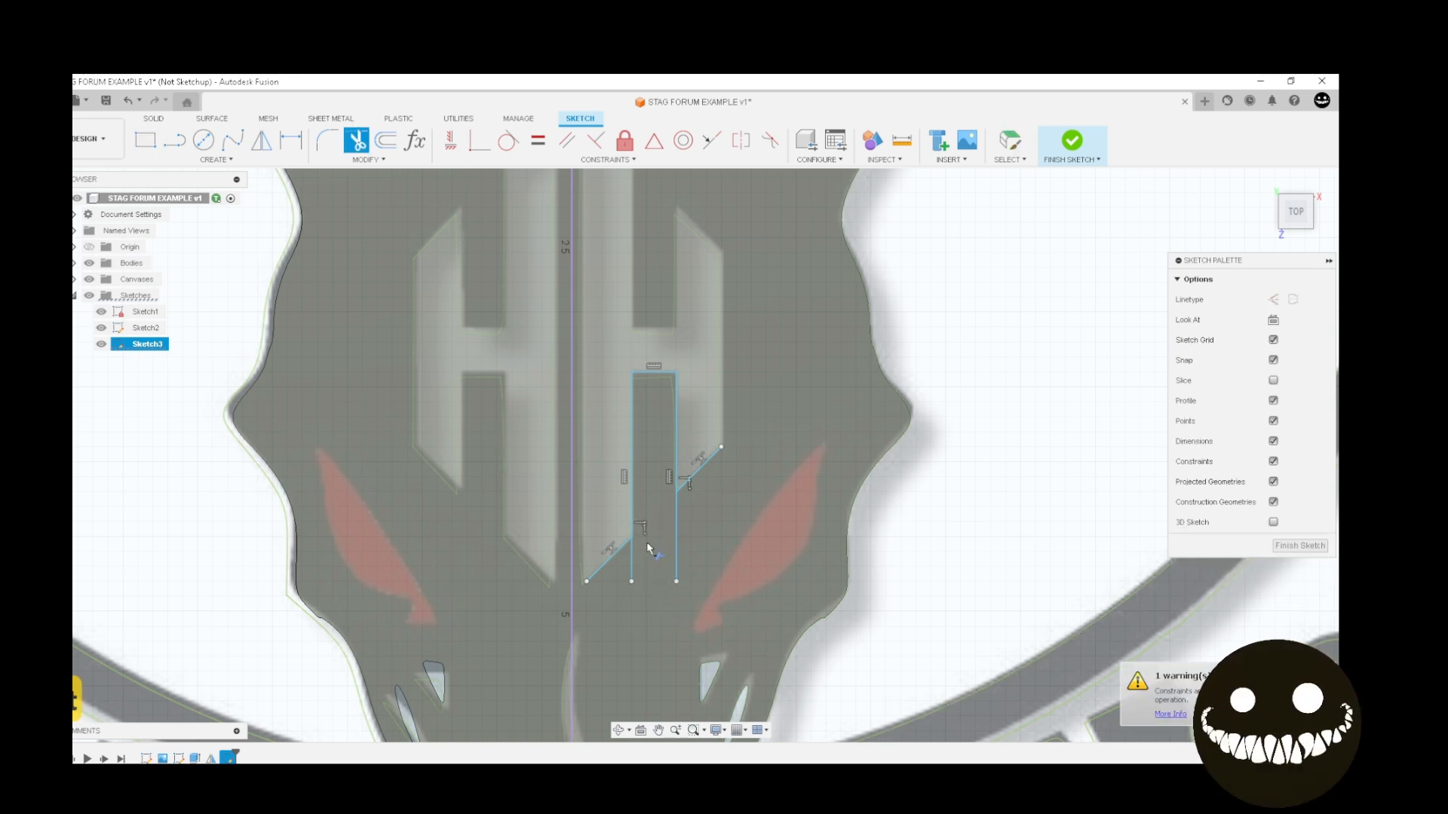
left_click(631, 562)
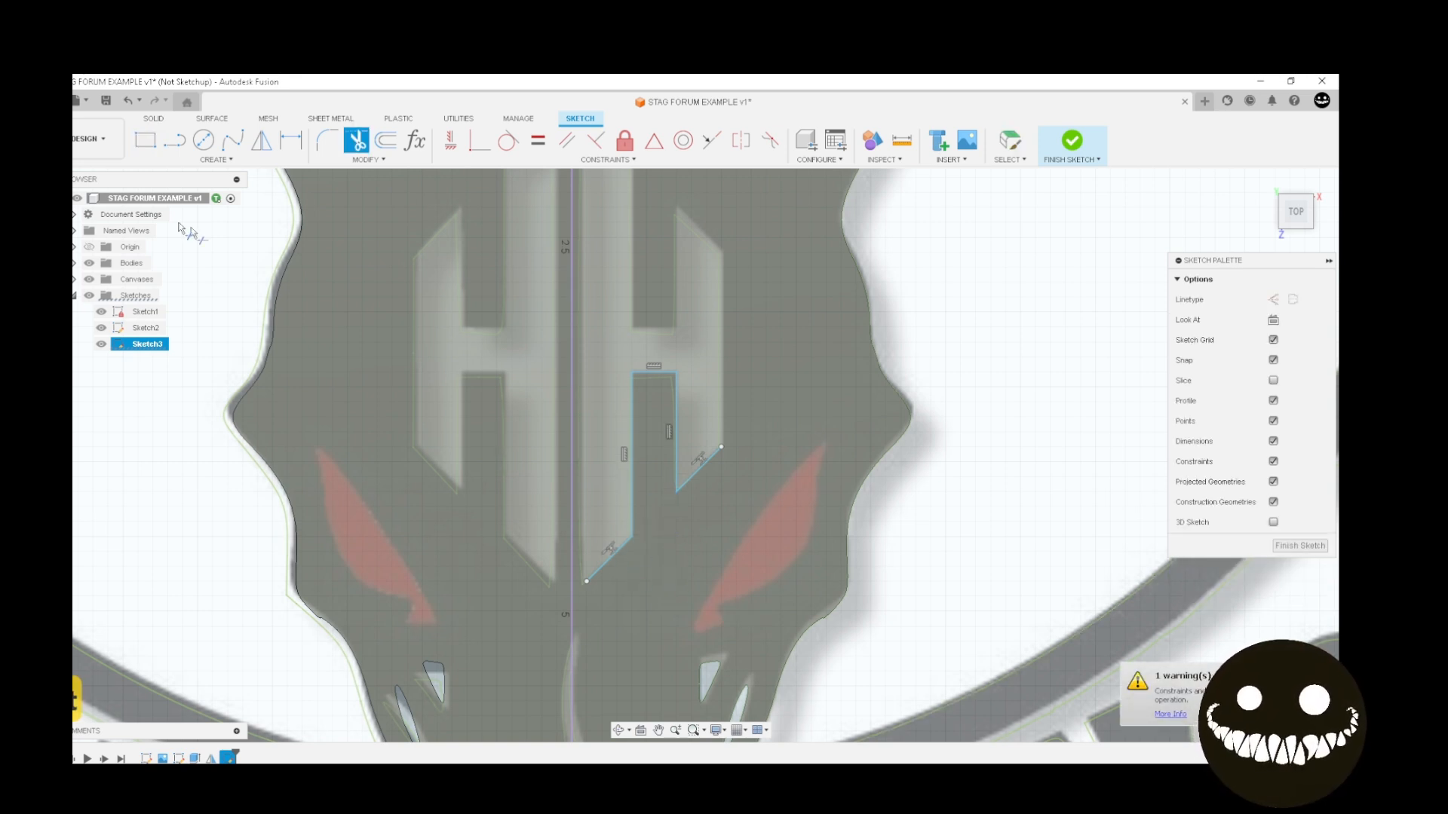
Draw the right H's inner vertical edge up to mid-crossbar and a horizontal construction line across the middle of the crossbar
left_click(173, 143)
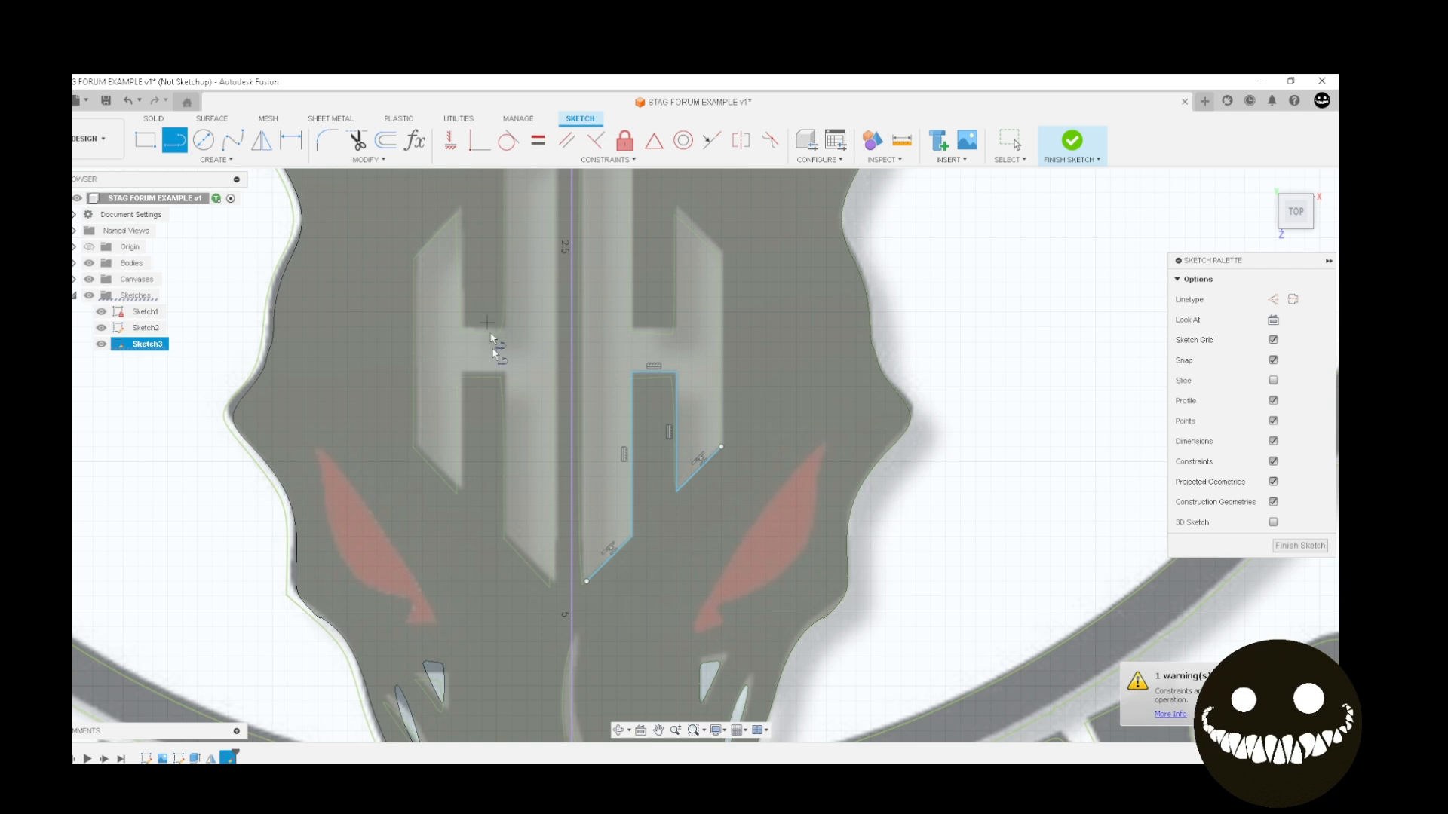
left_click(587, 582)
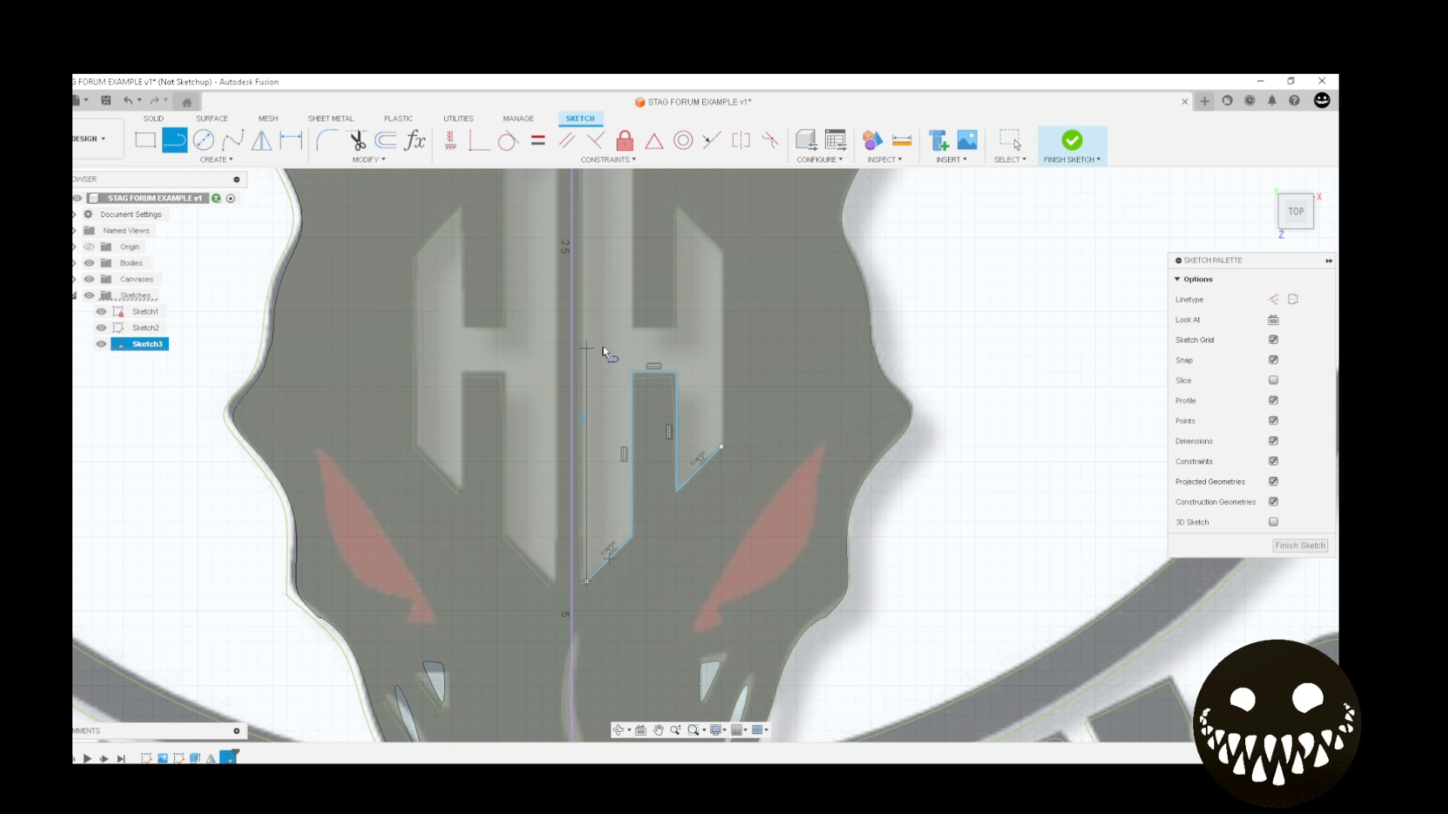
left_click(587, 349)
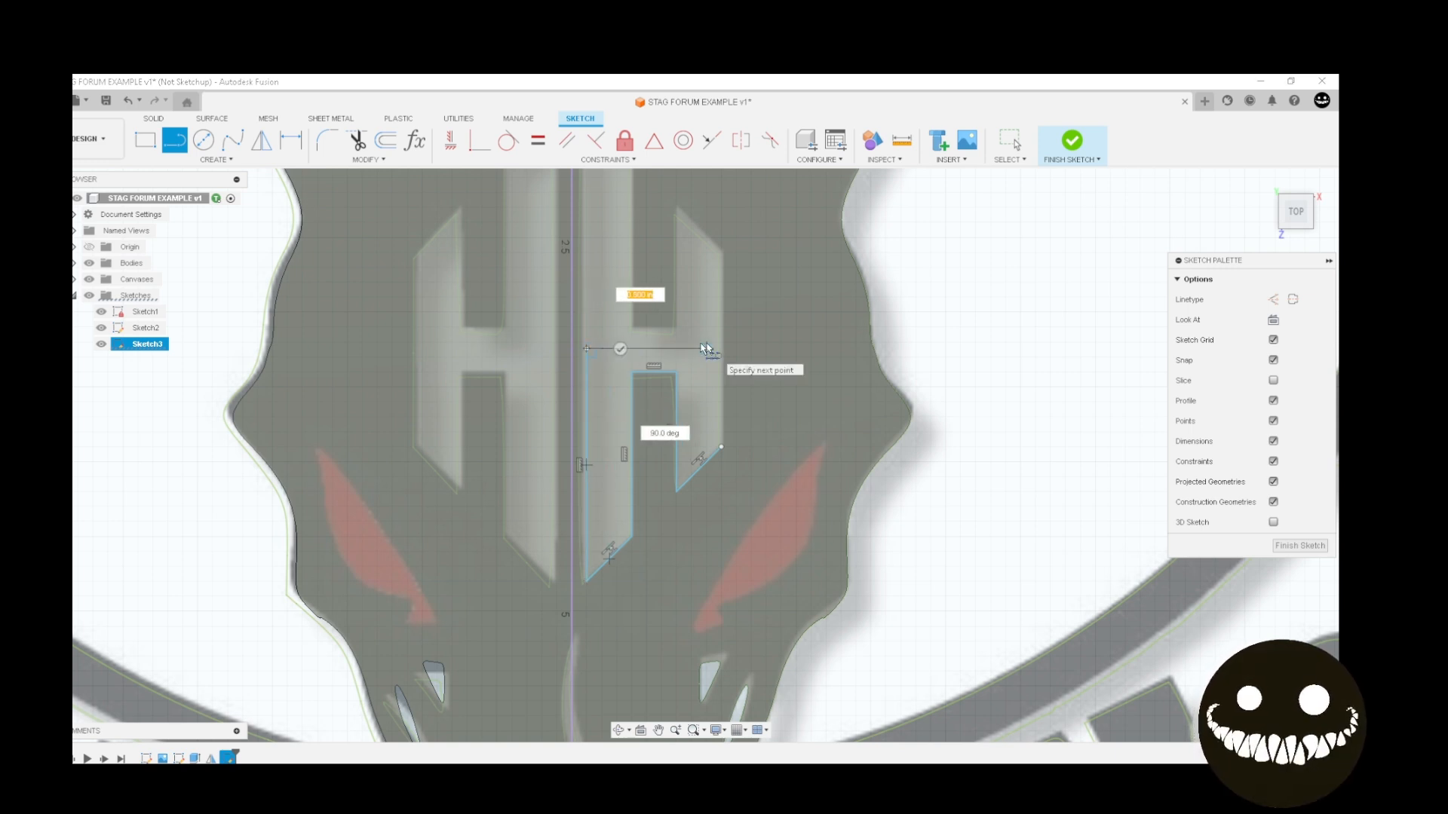
left_click(692, 350)
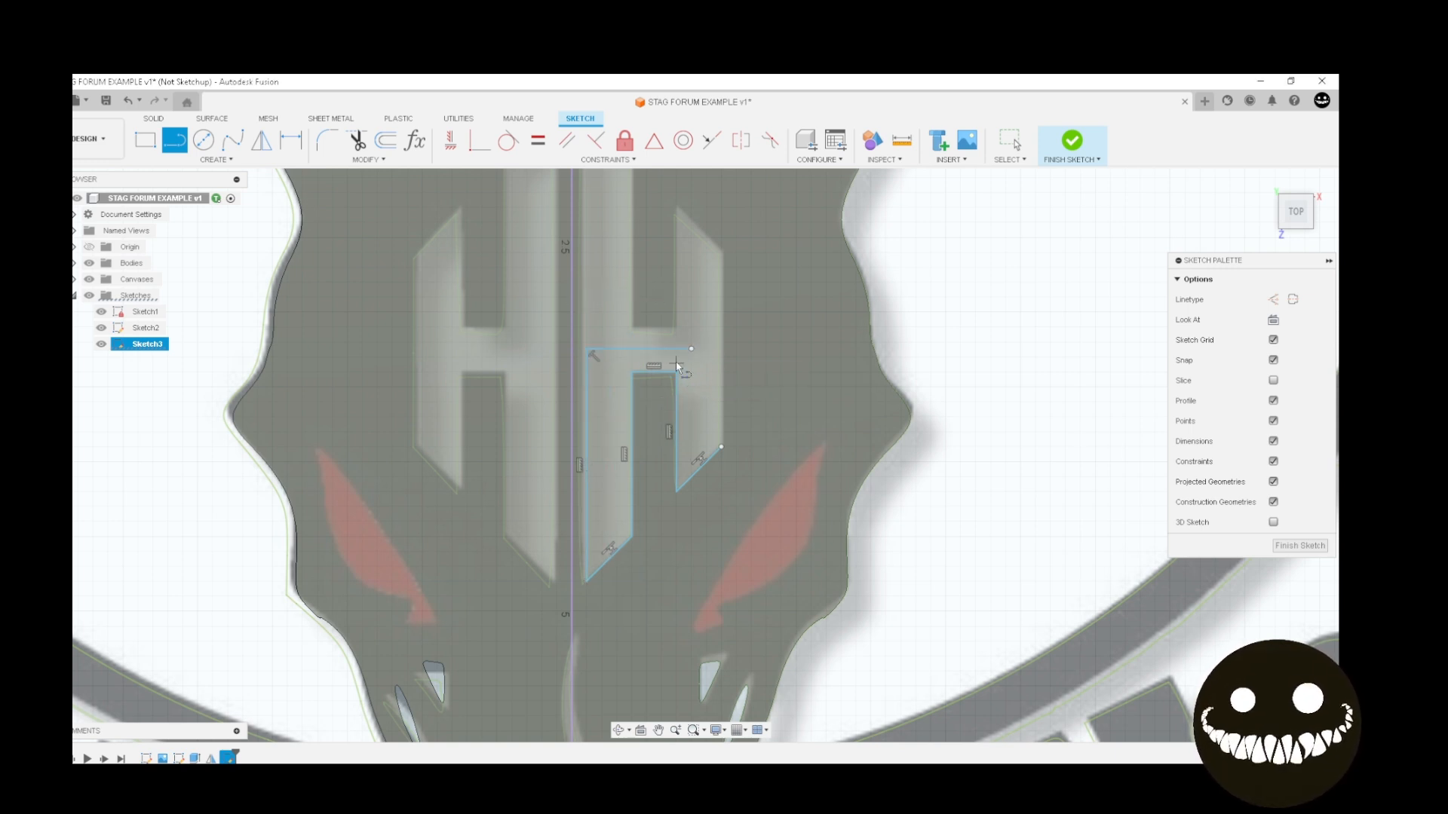
key("Escape")
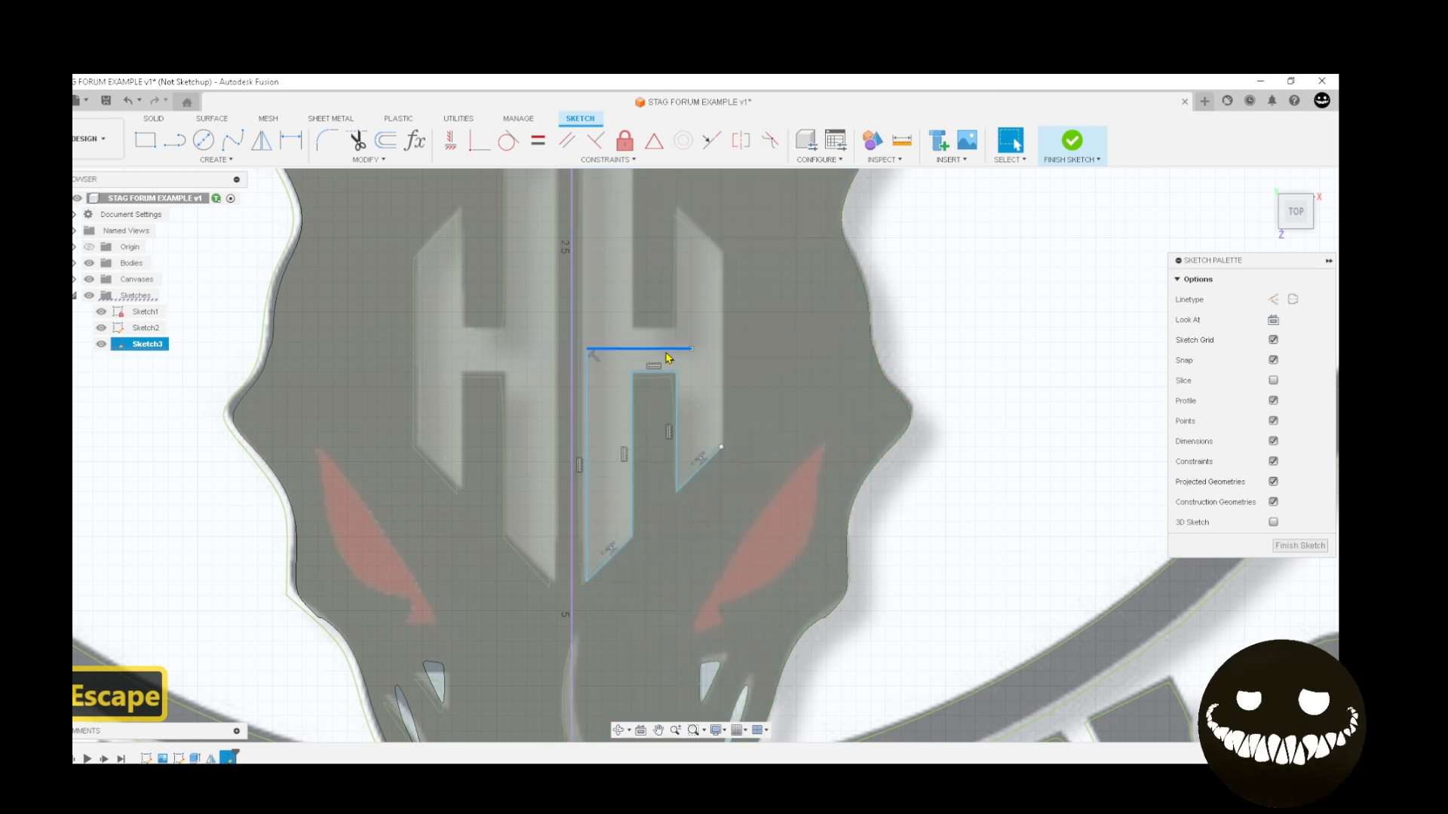
left_click(666, 357)
key("x")
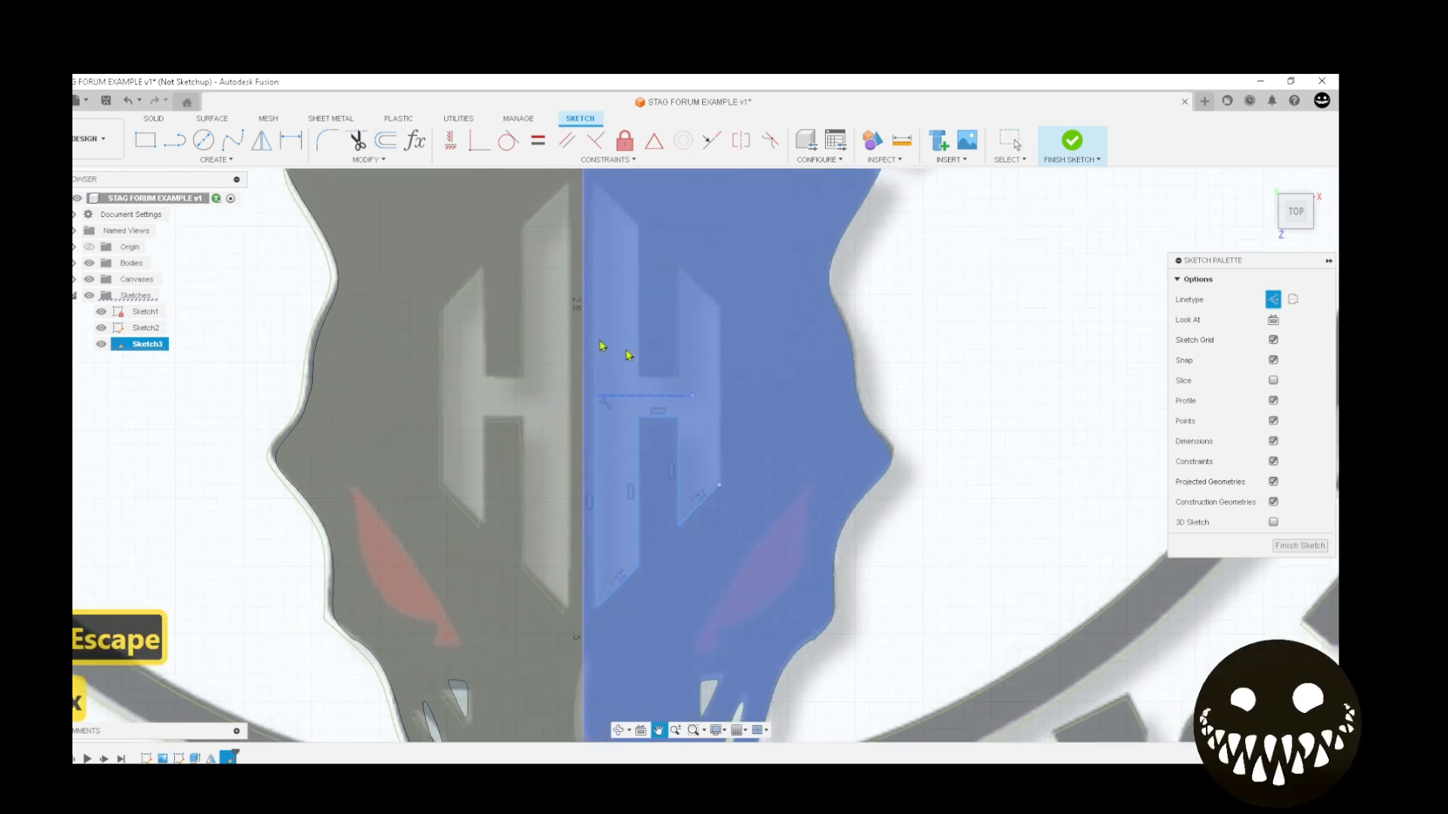
Draw the right H's outer vertical edge from the end of the lower diagonal up to the level of the construction line
left_click(175, 140)
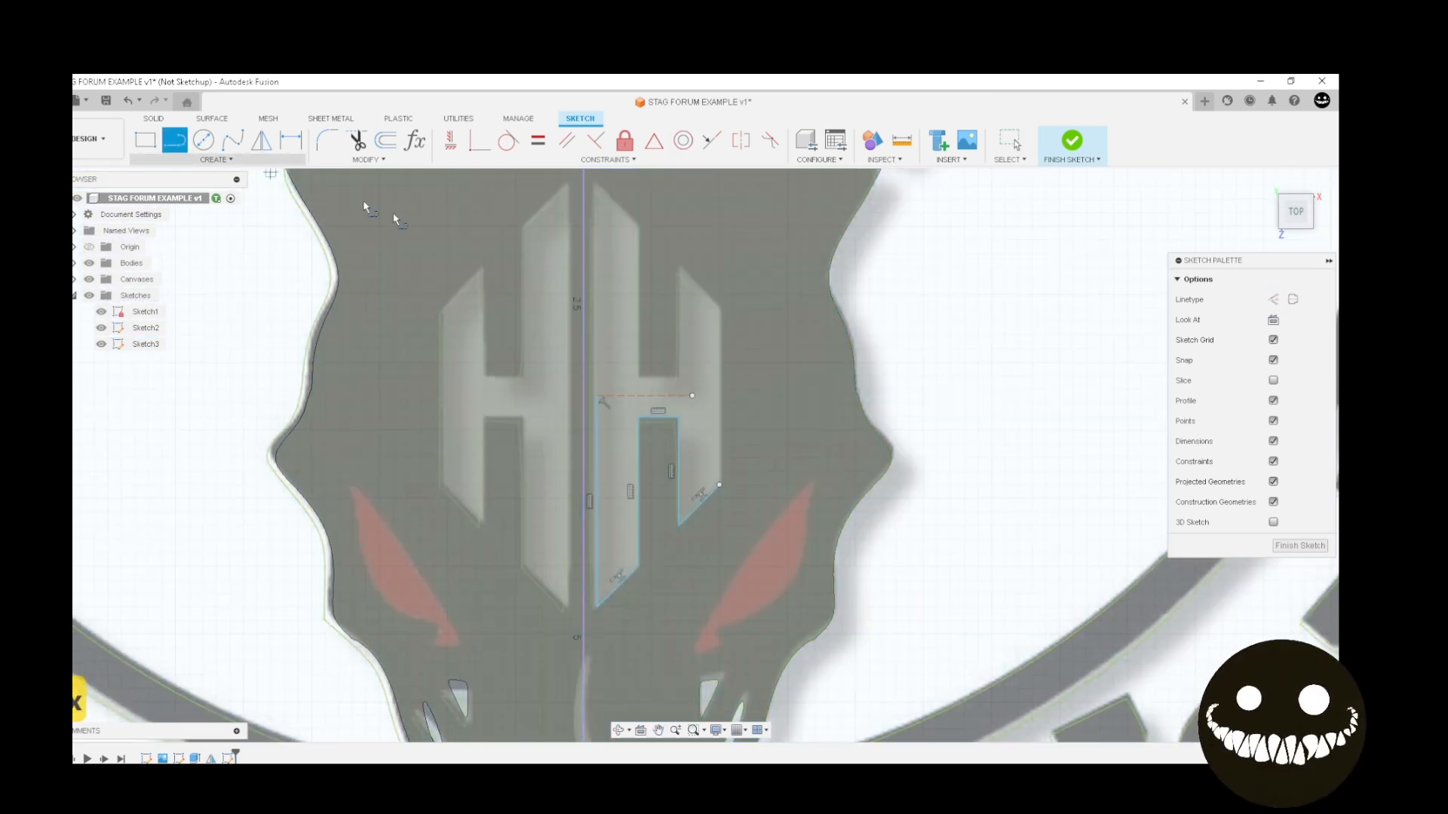
left_click(720, 486)
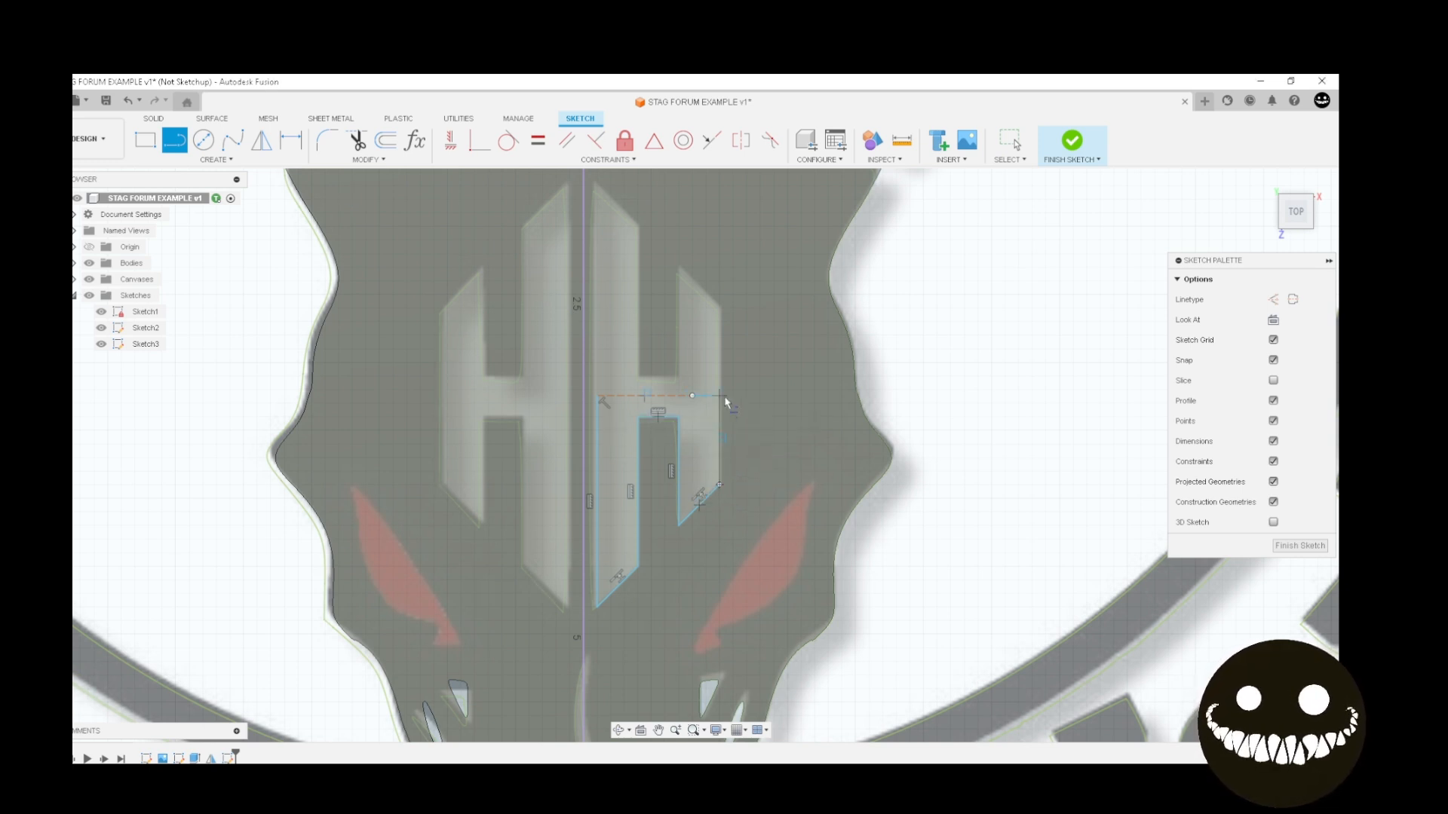
left_click(721, 396)
key("Escape")
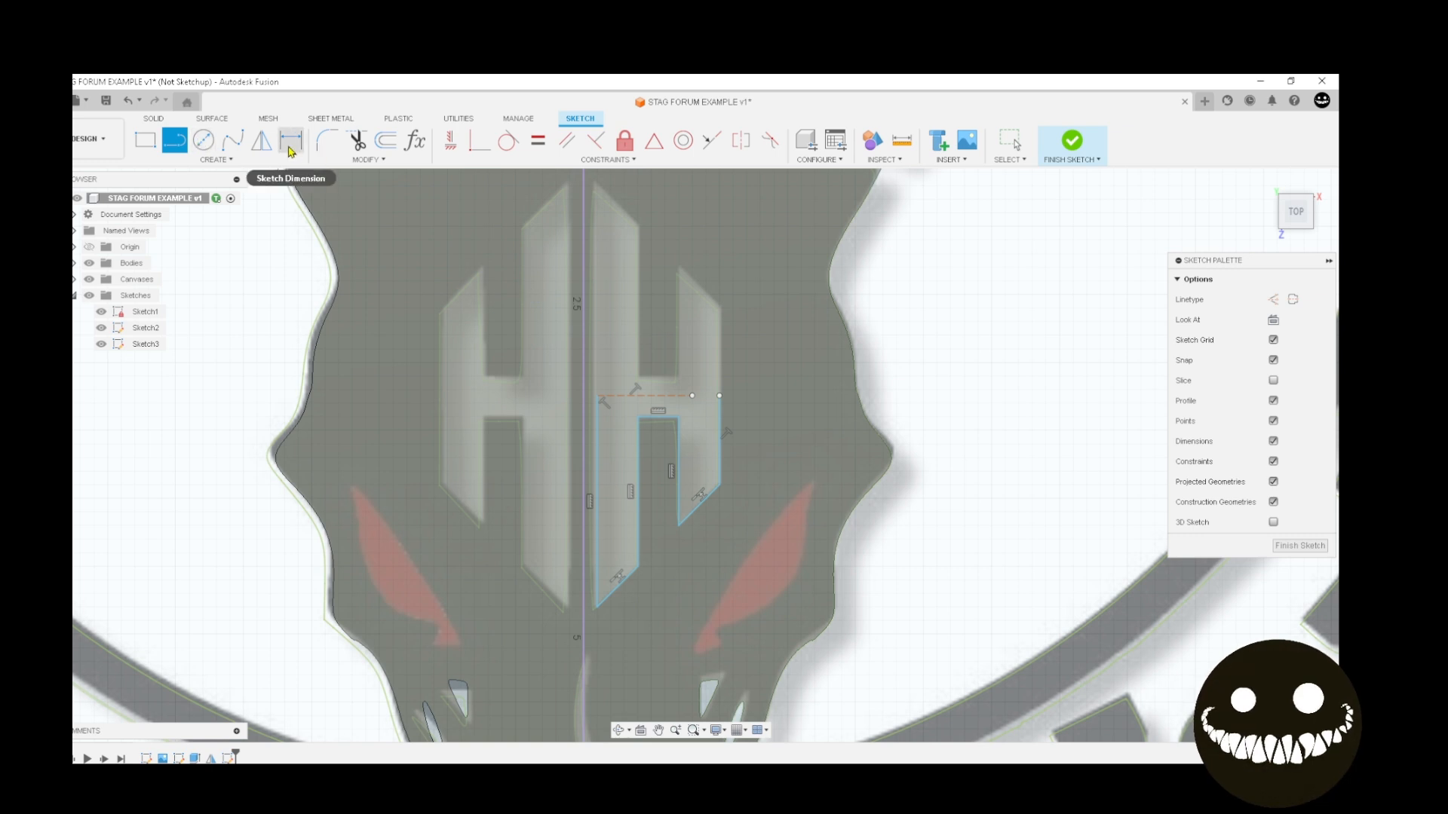
Mirror the seven lines of the right H's lower half about the horizontal construction line
left_click(262, 139)
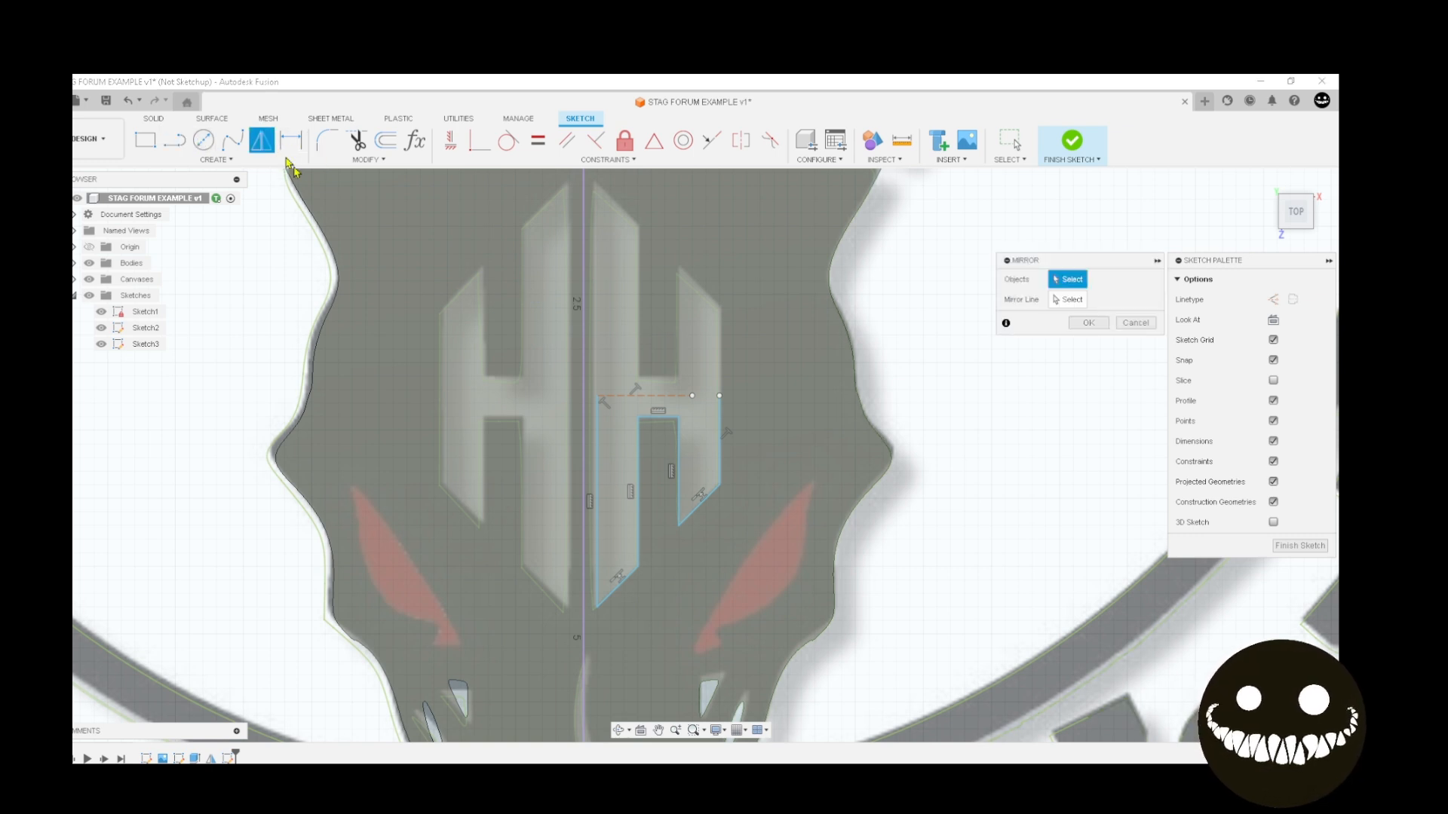
double_click(720, 437)
left_click(1060, 300)
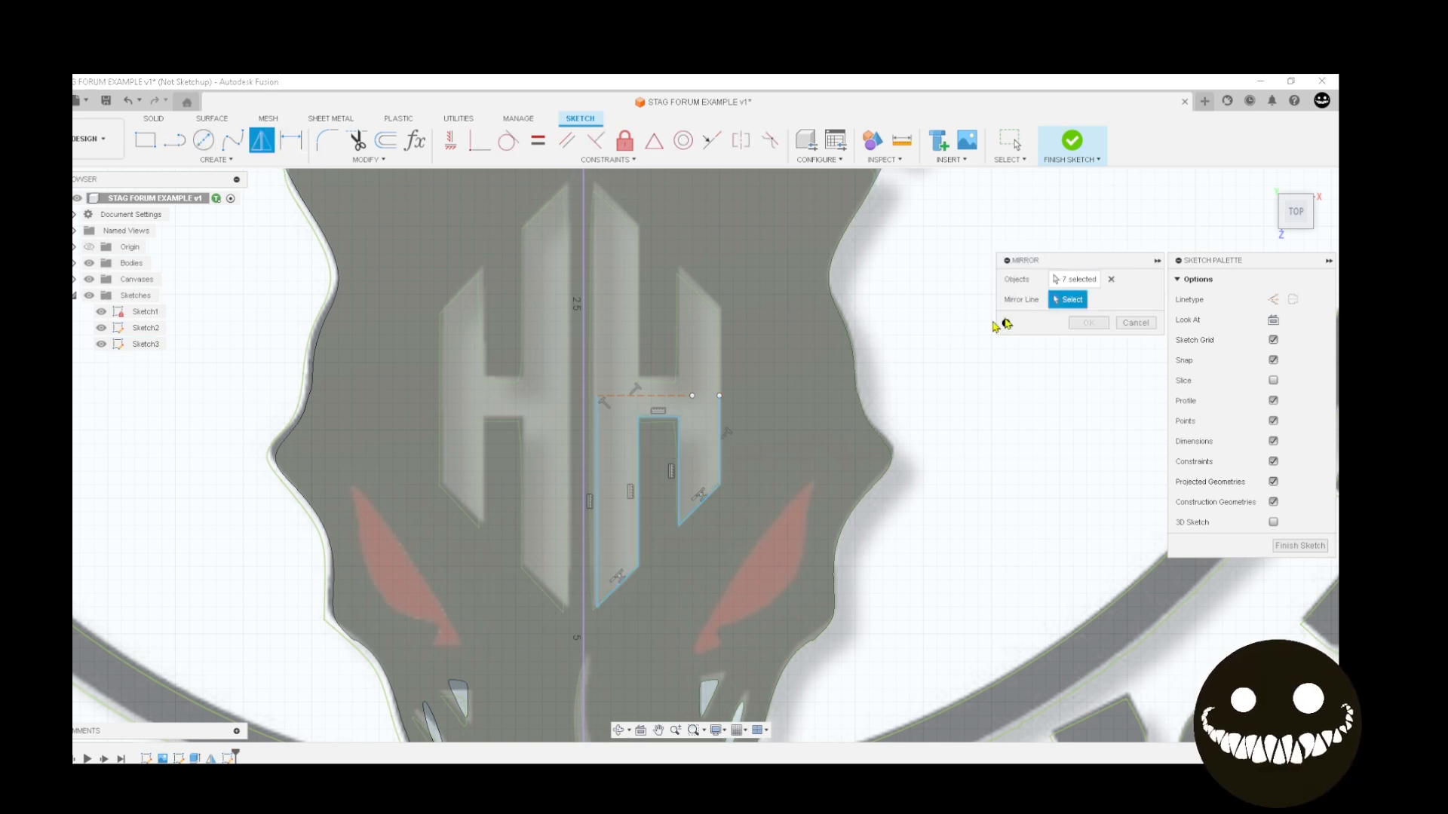
left_click(682, 402)
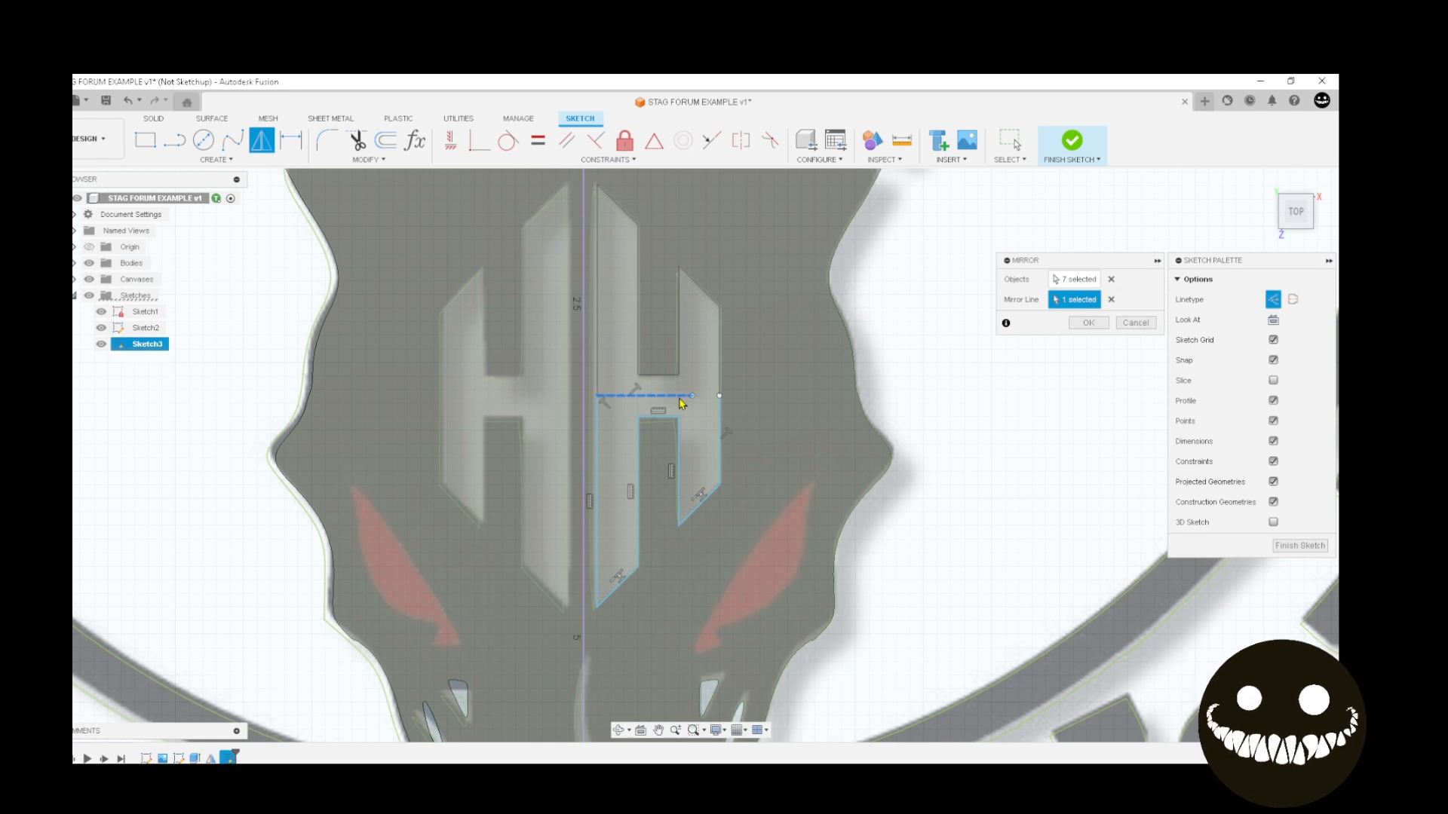
left_click(1090, 324)
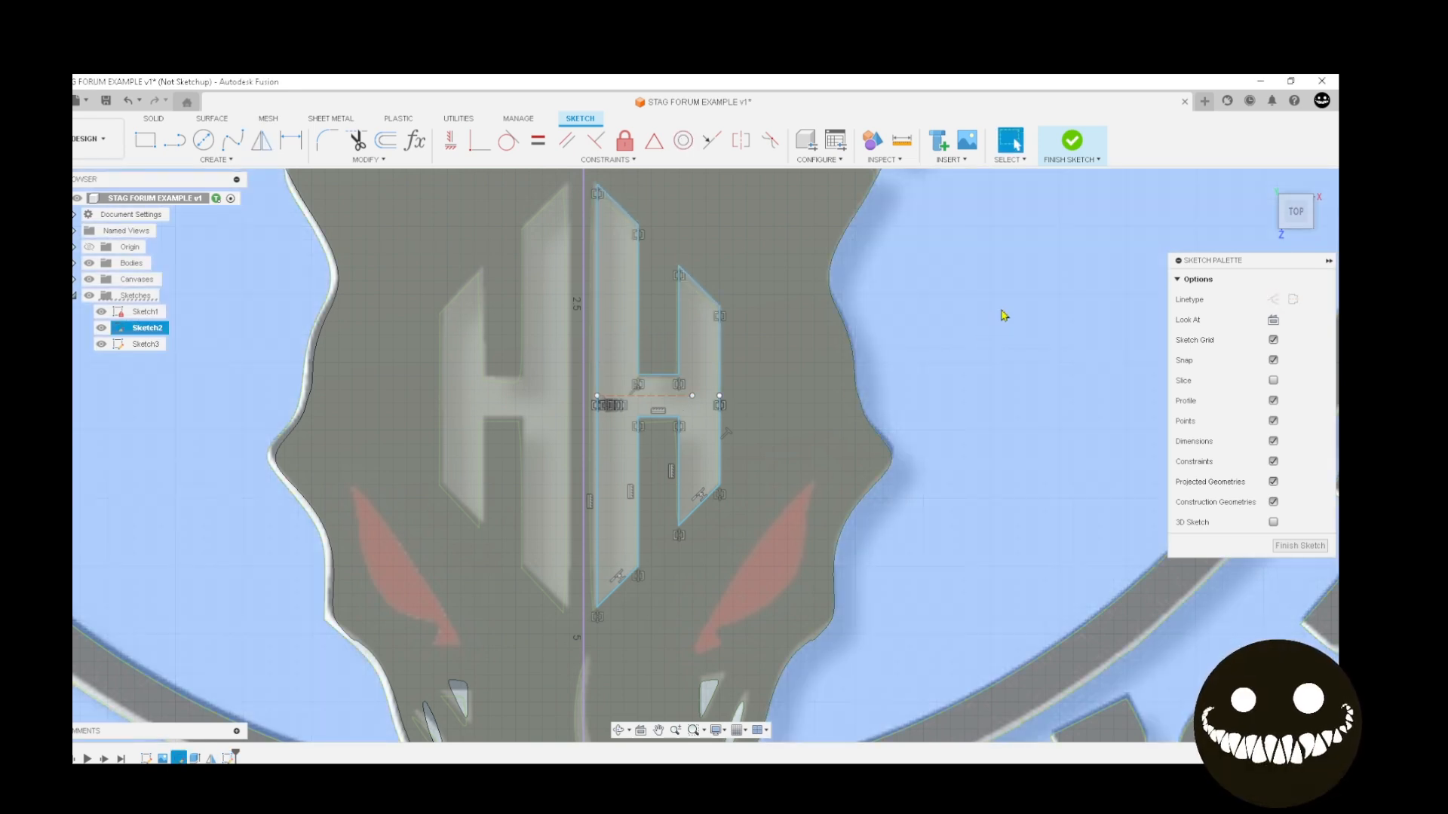
Mirror all 14 lines of the right H about the skull's vertical centre line to form the left H
right_click(1004, 315)
left_click(1007, 272)
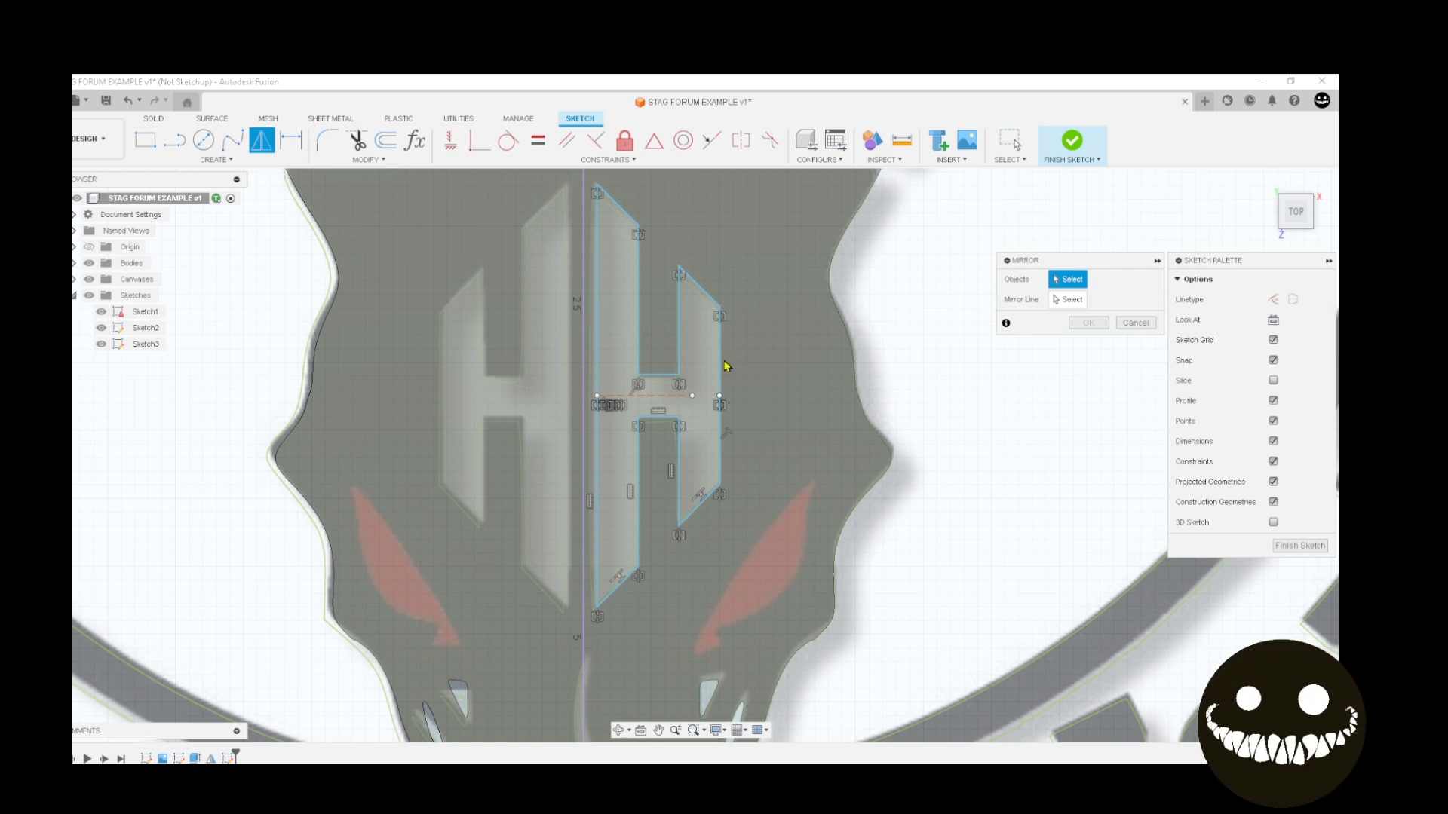
double_click(721, 367)
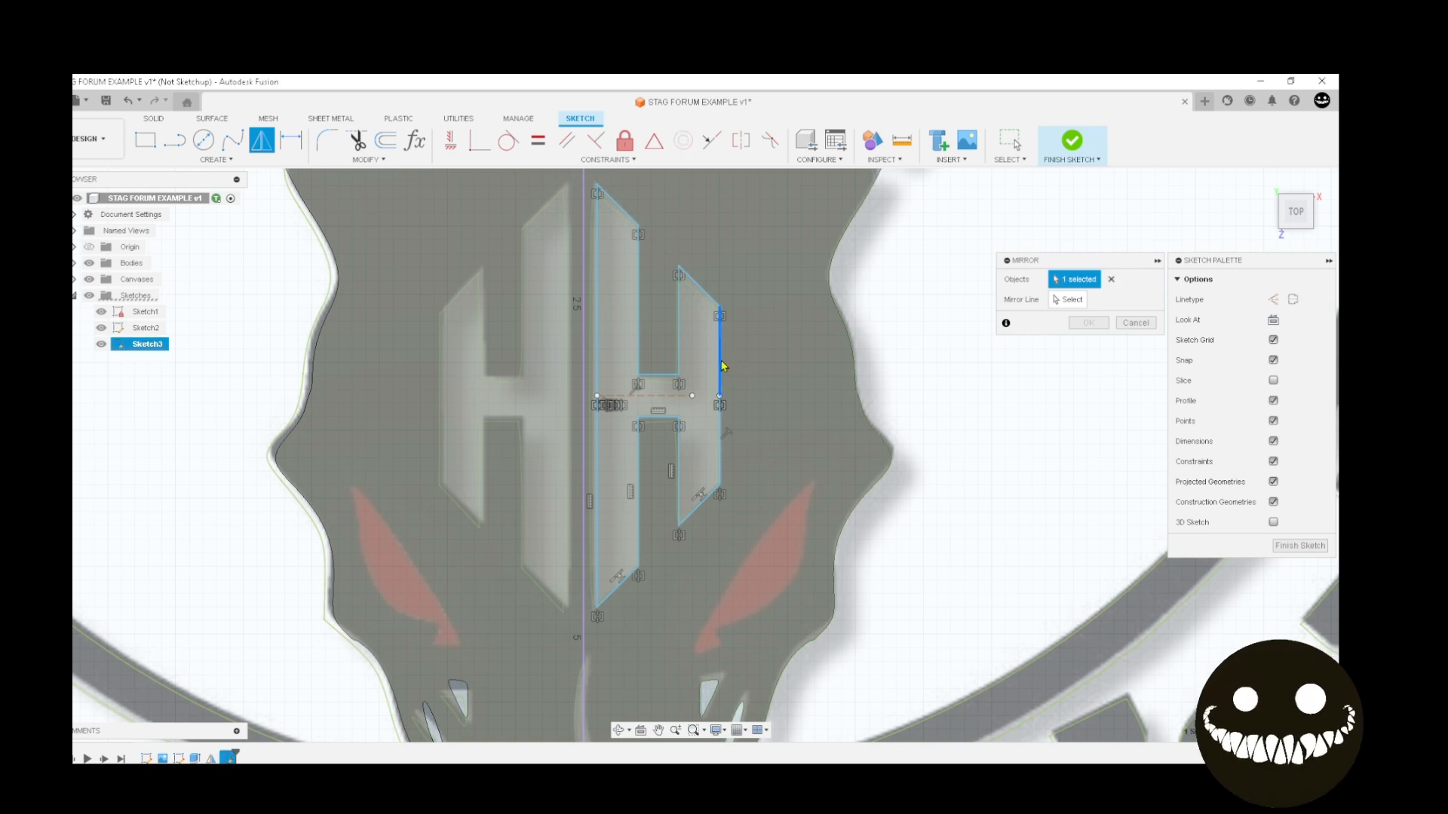
double_click(724, 441)
left_click(1068, 302)
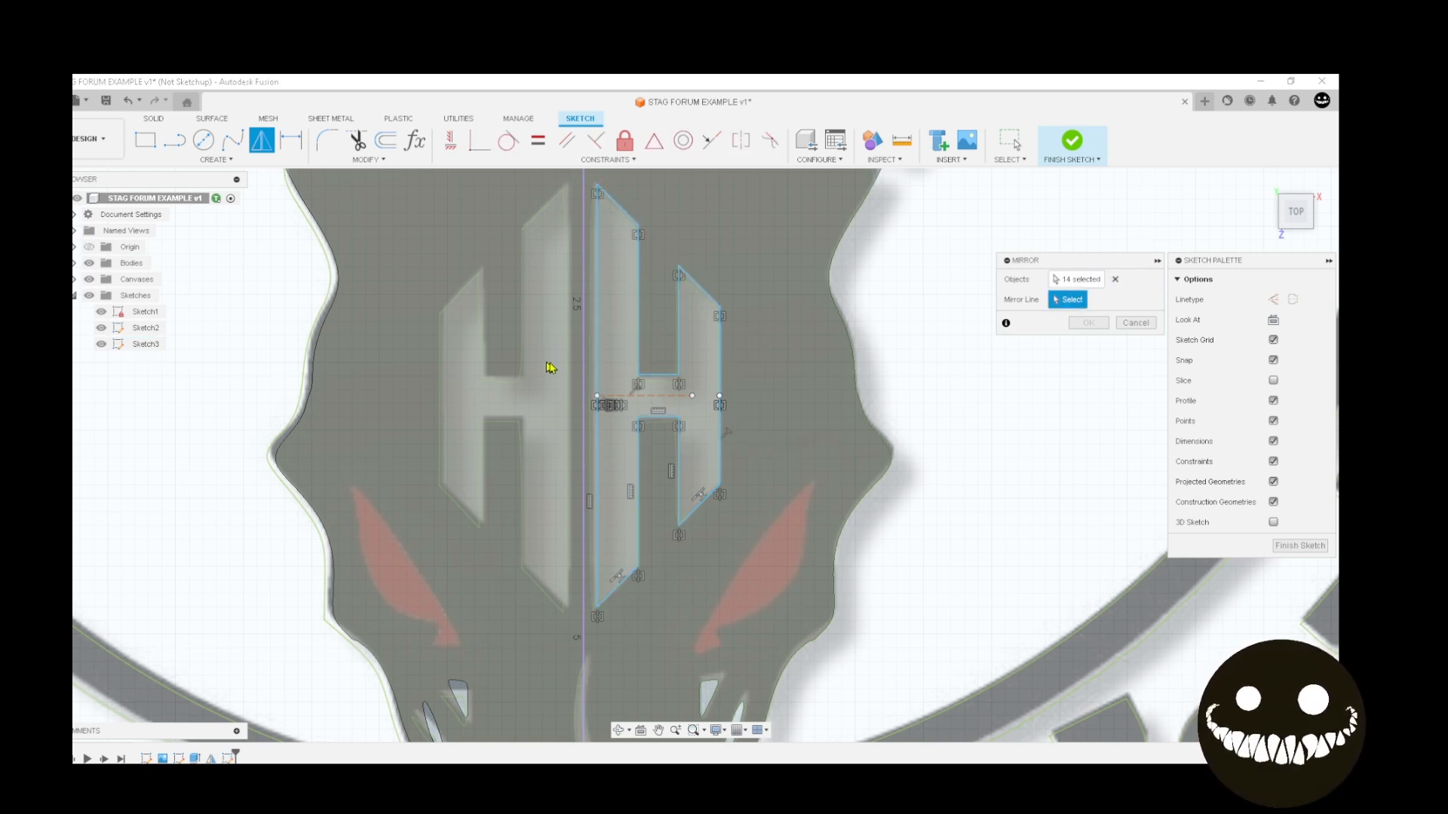
scroll(584, 399, "up", 1)
middle_click_drag(582, 407, 583, 410, "shift")
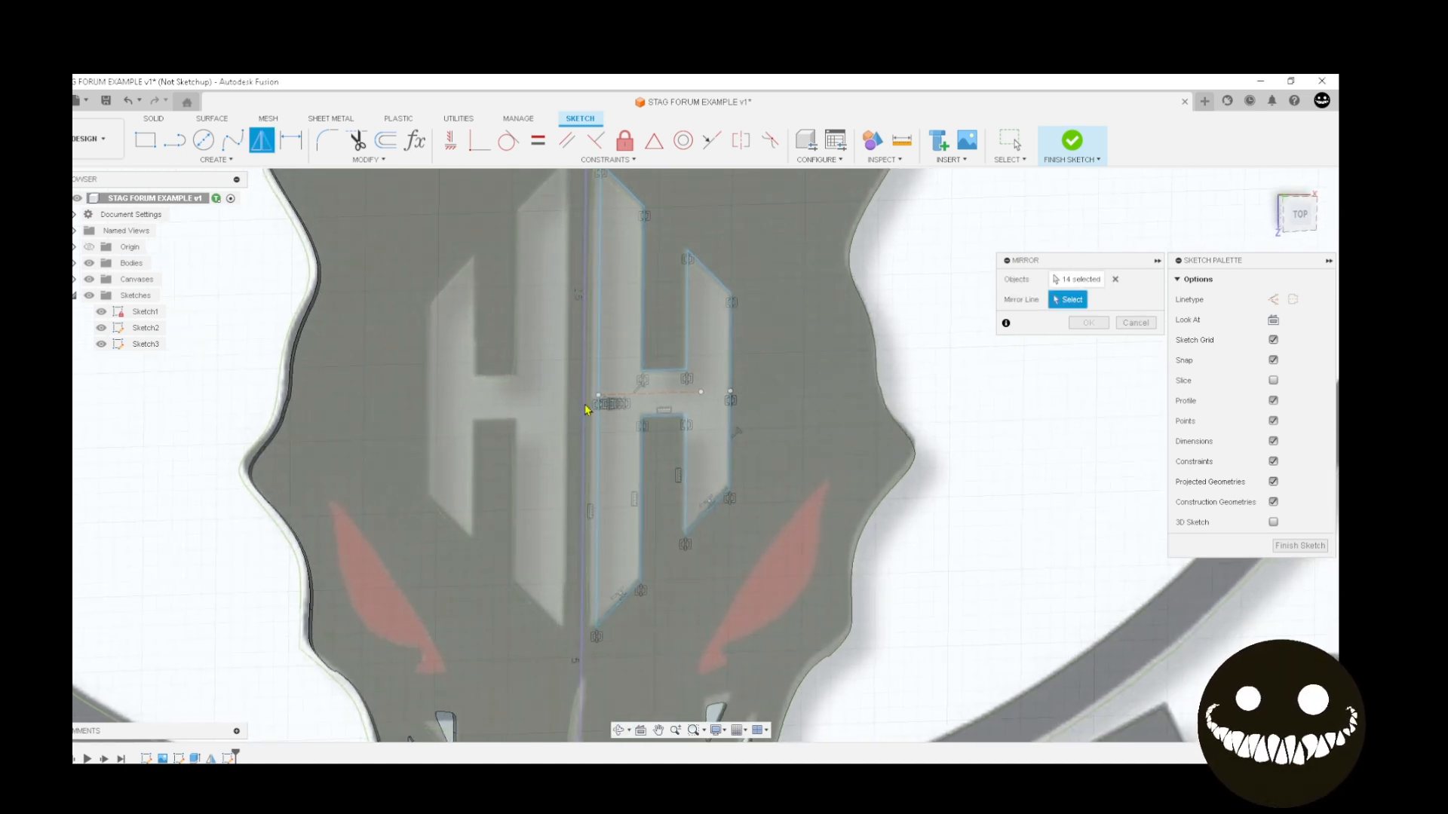
left_click(585, 410)
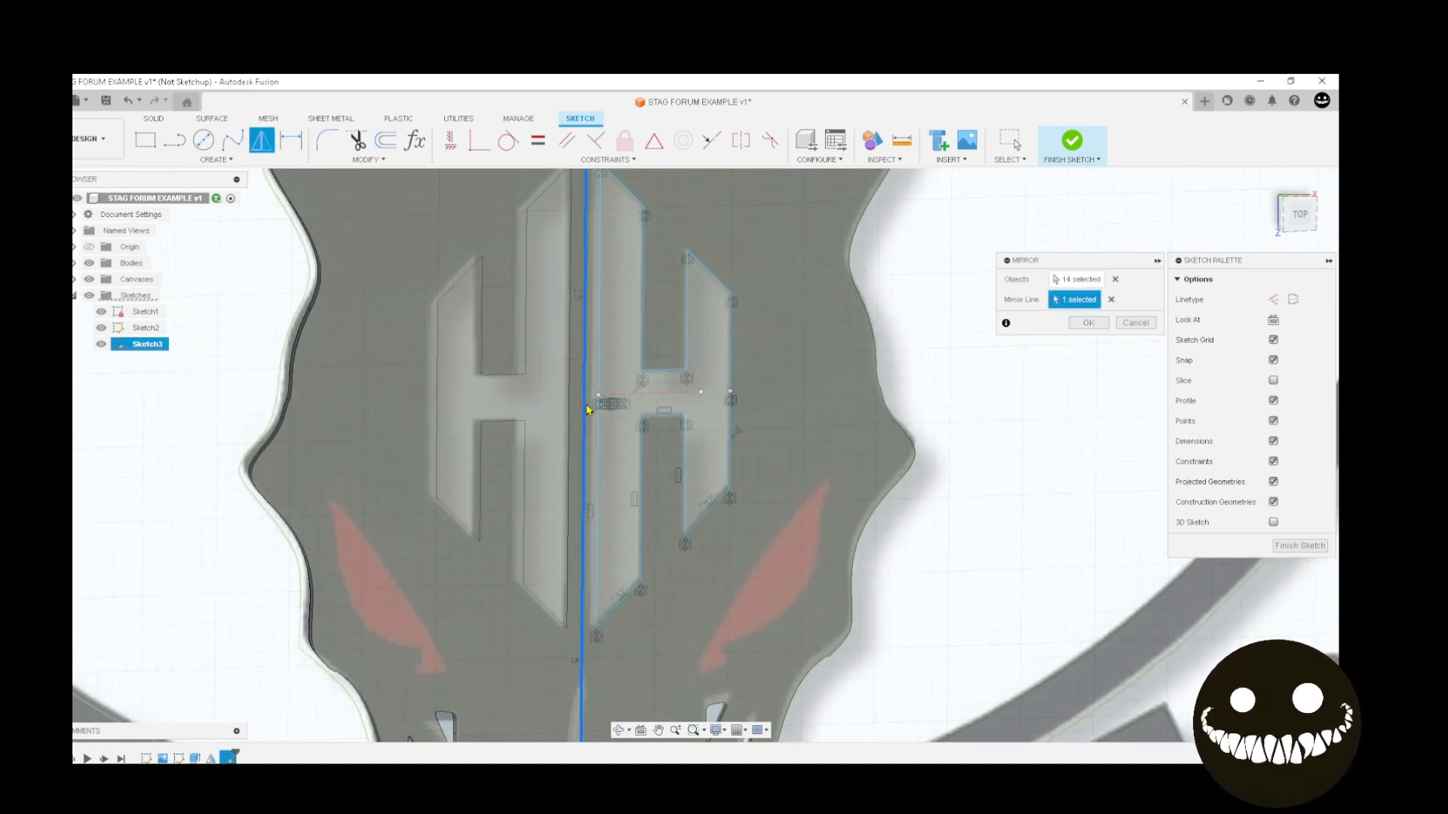
left_click(1088, 323)
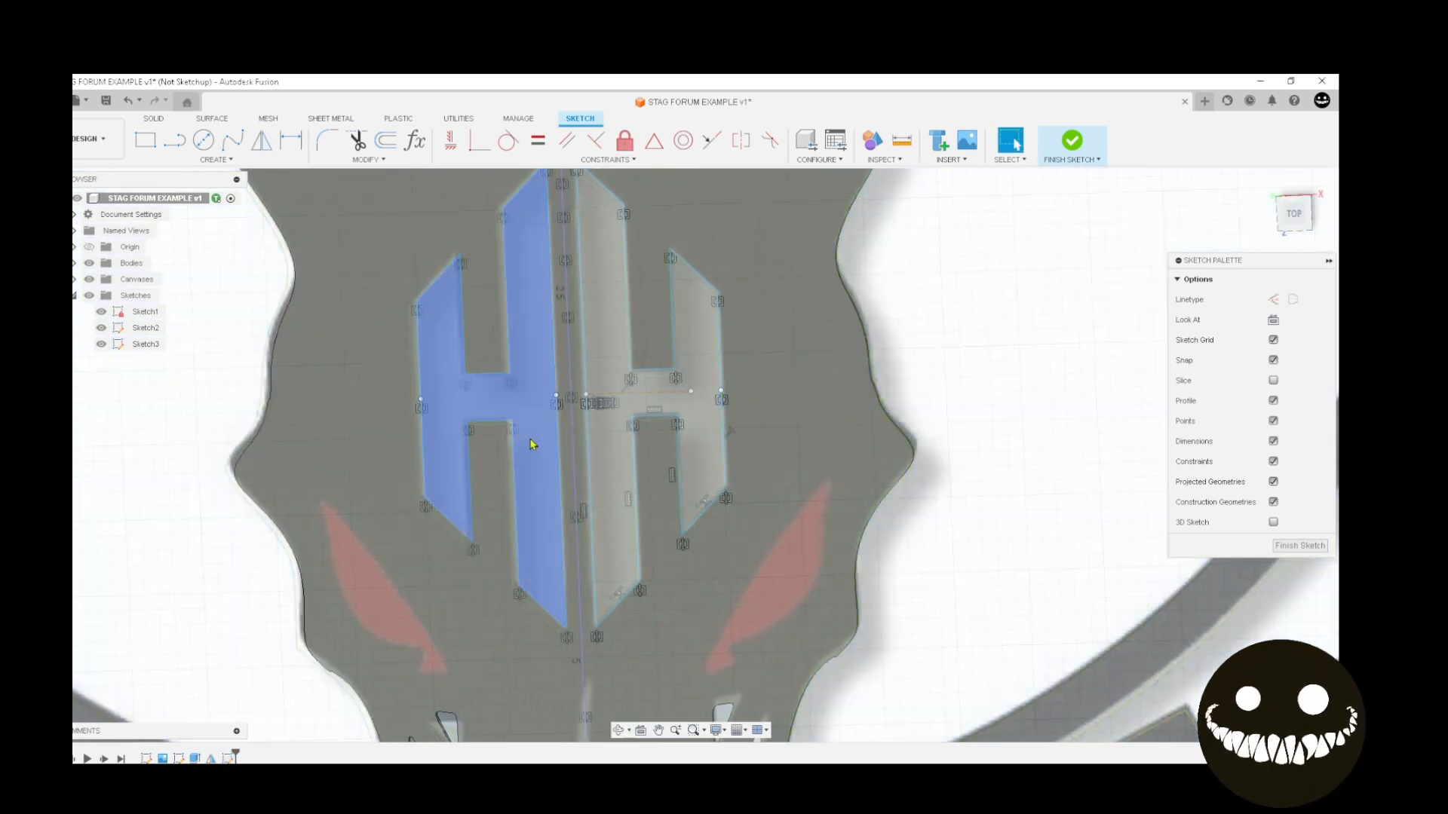
Draw a 3-point arc along the right eye's inner edge, from its upper tip to its lower end
scroll(596, 483, "down", 5)
scroll(583, 566, "up", 2)
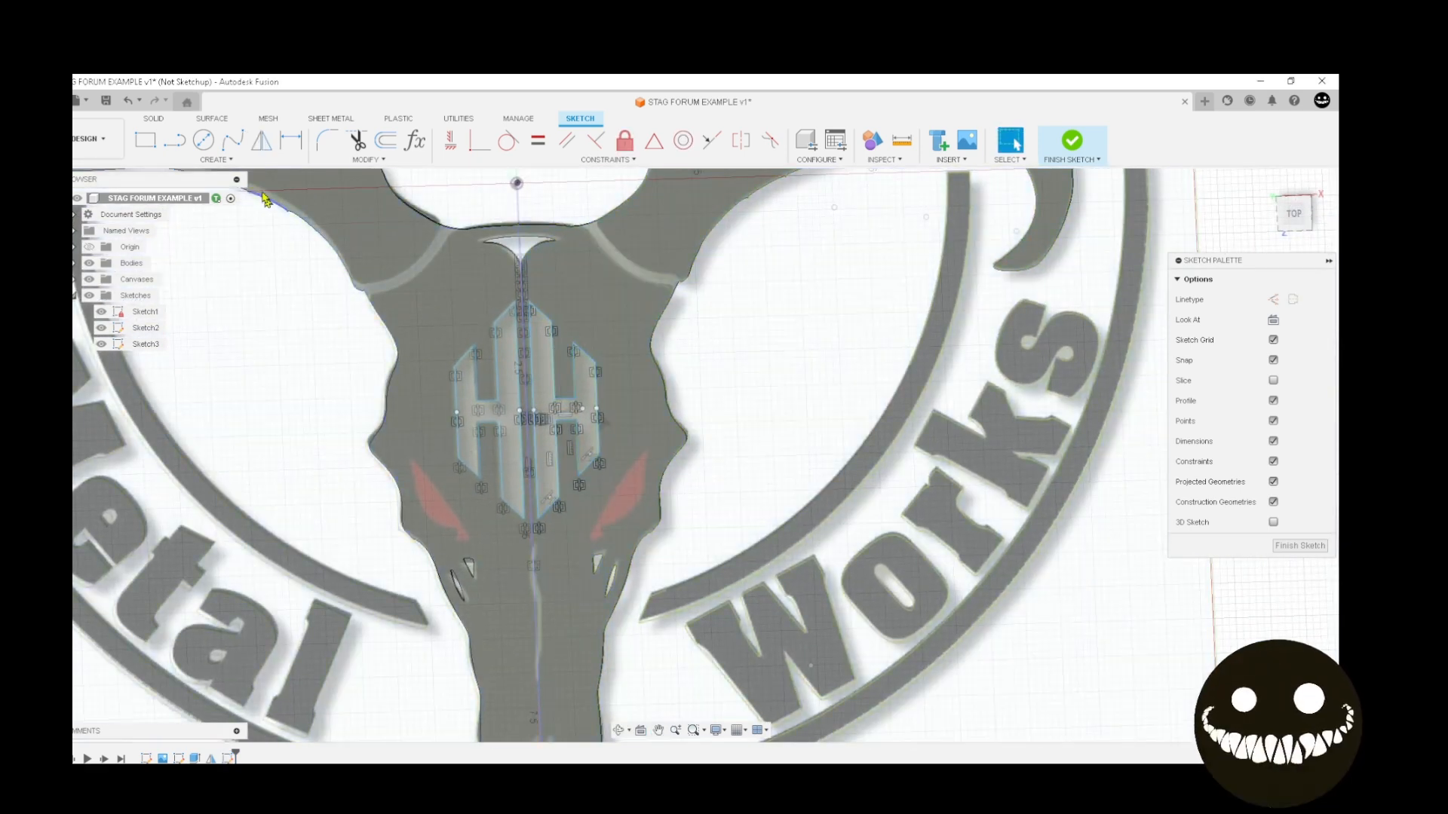
left_click(215, 159)
mouse_move(140, 216)
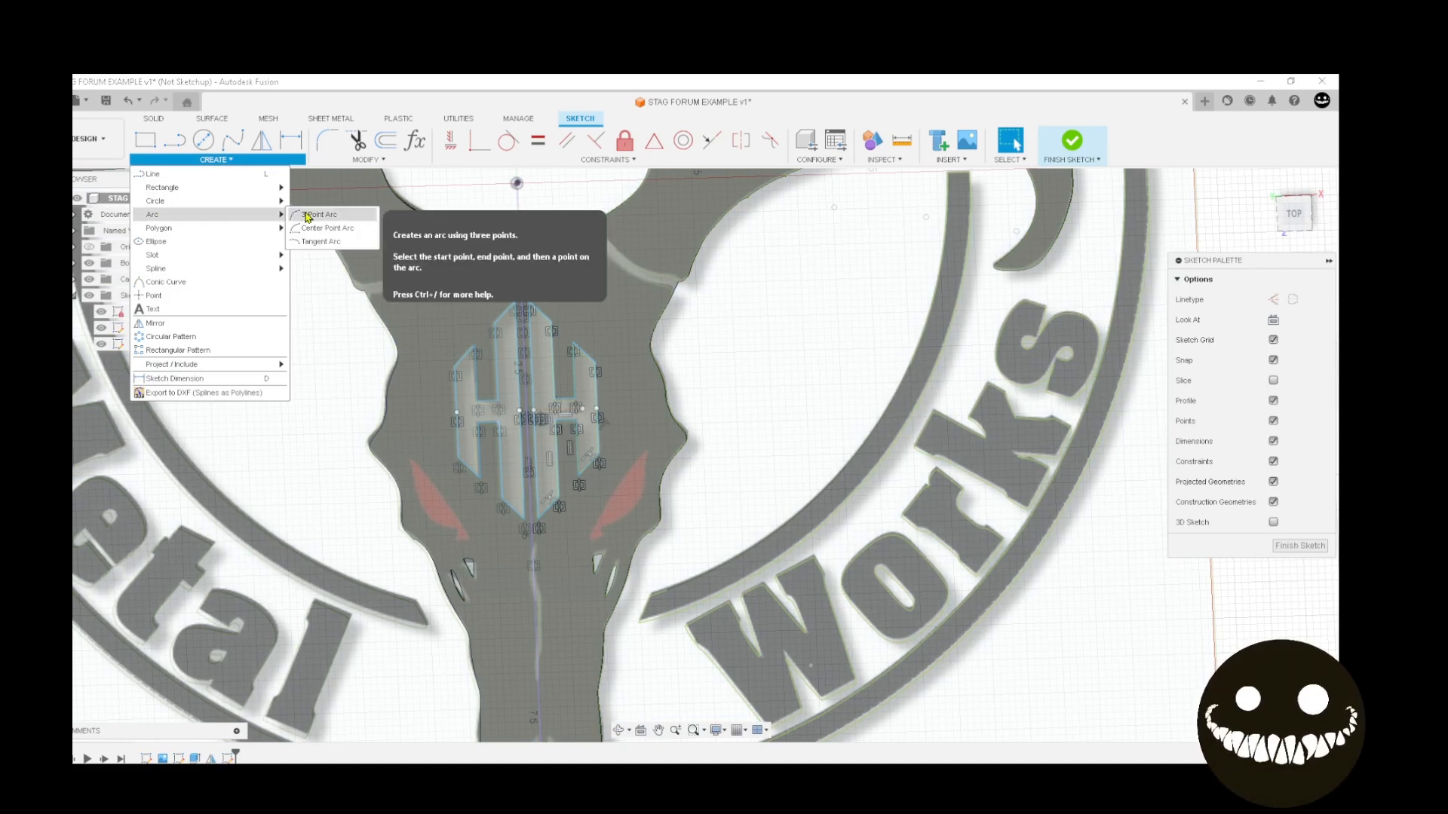
left_click(328, 228)
scroll(663, 491, "up", 6)
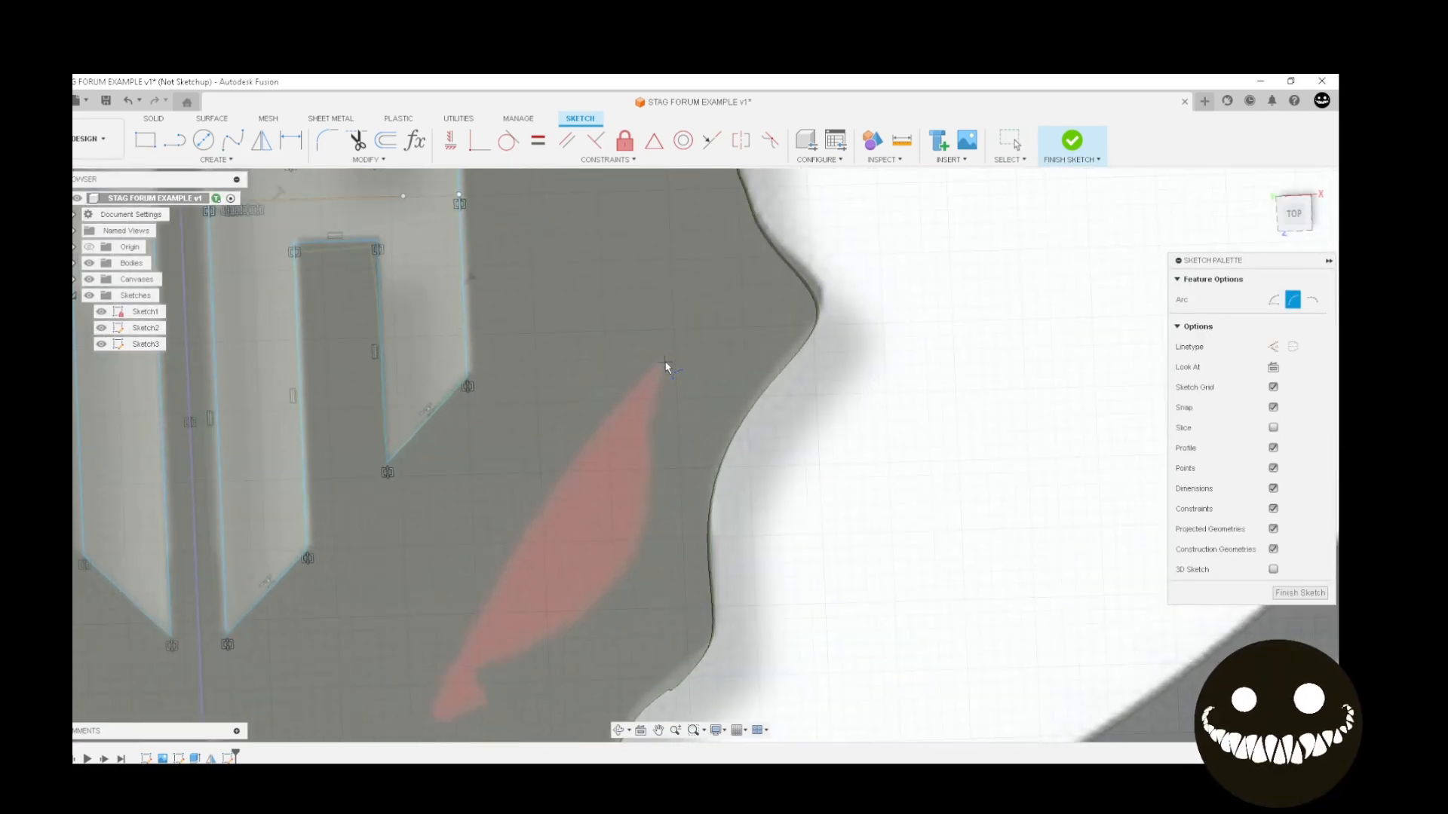
left_click(665, 362)
middle_click_drag(588, 504, 669, 363)
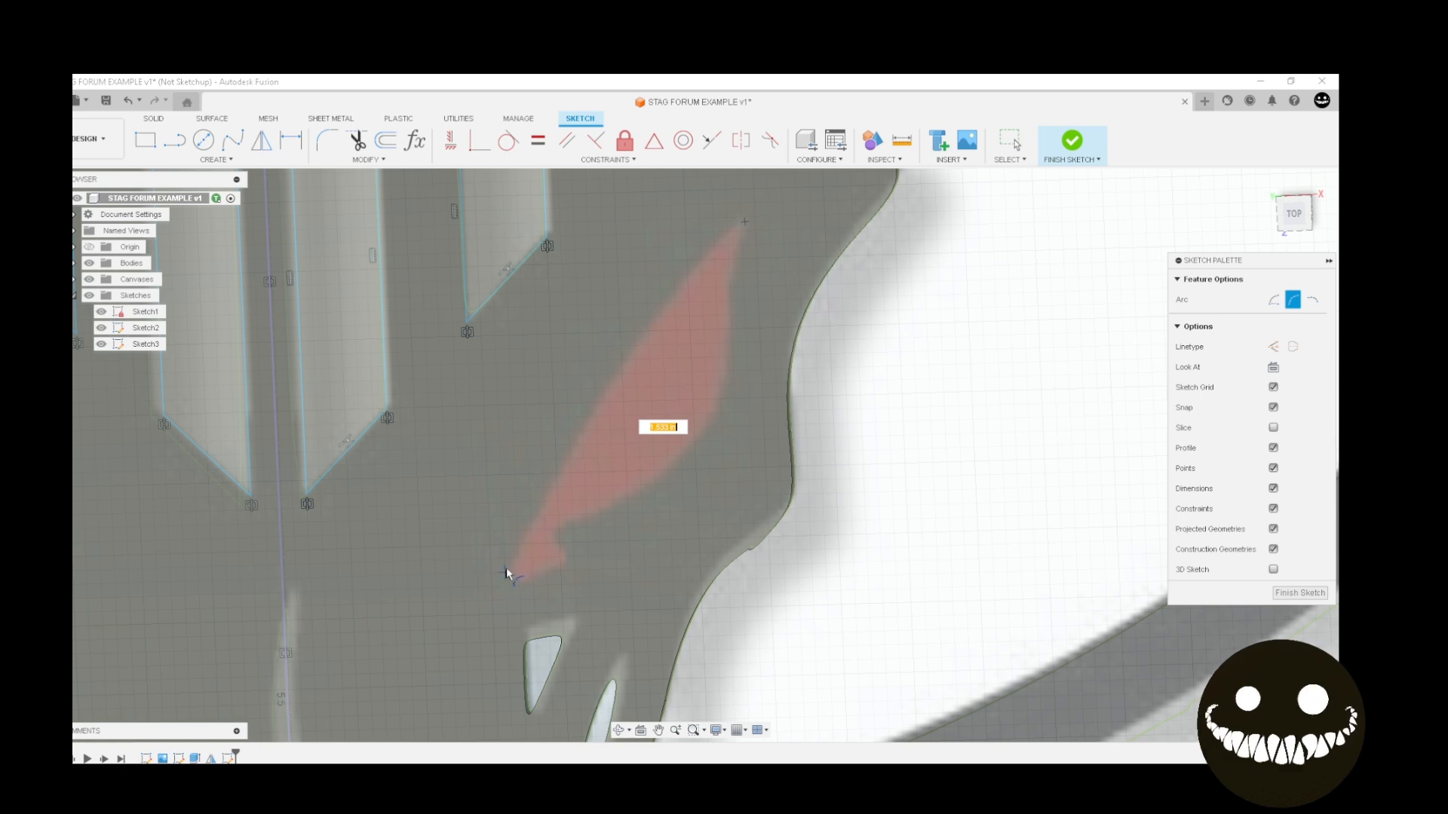
left_click(505, 570)
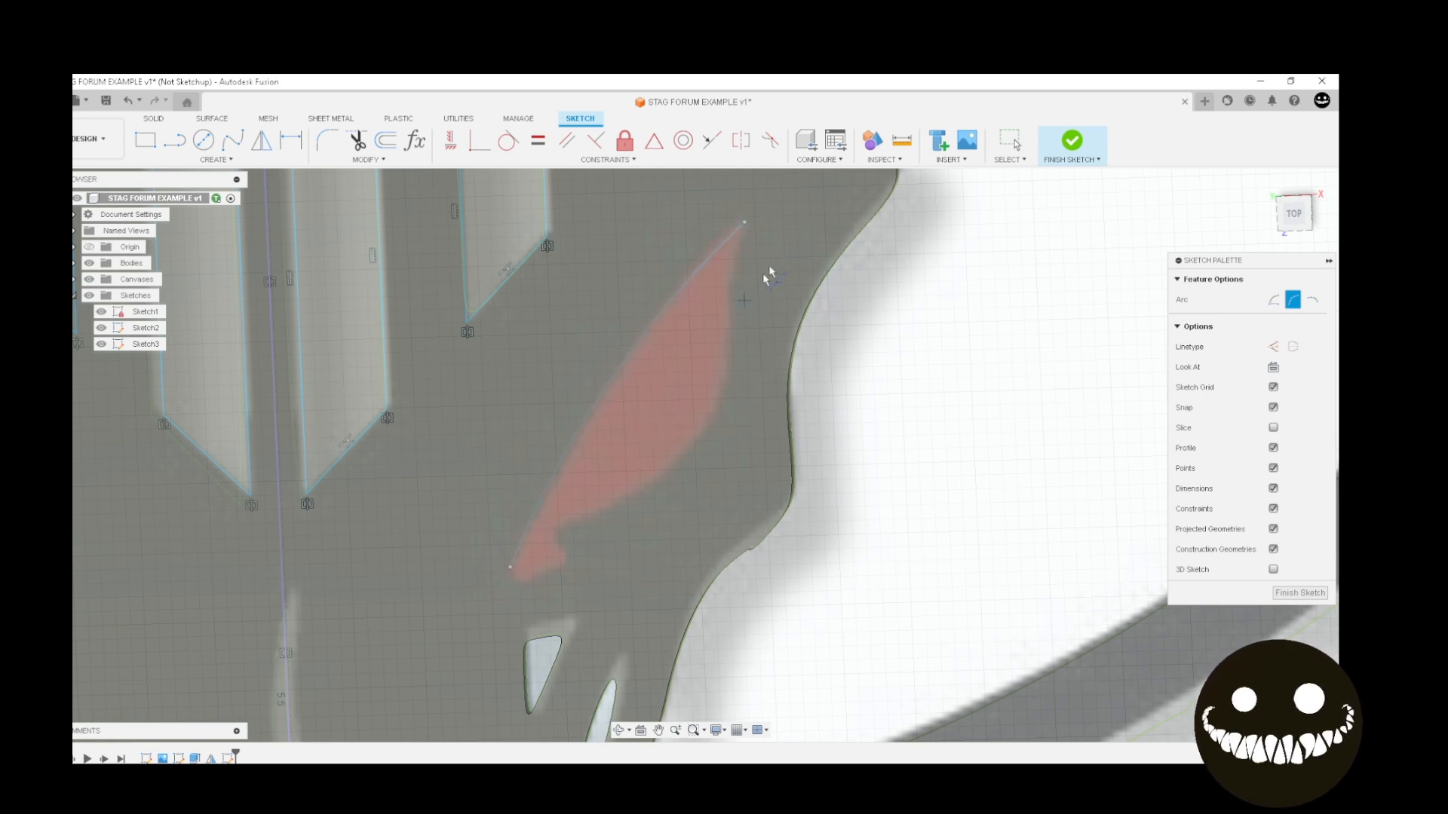
Trace the right eye's outer edge with a short arc from the upper tip and a long arc down to near the notch
scroll(735, 302, "up", 3)
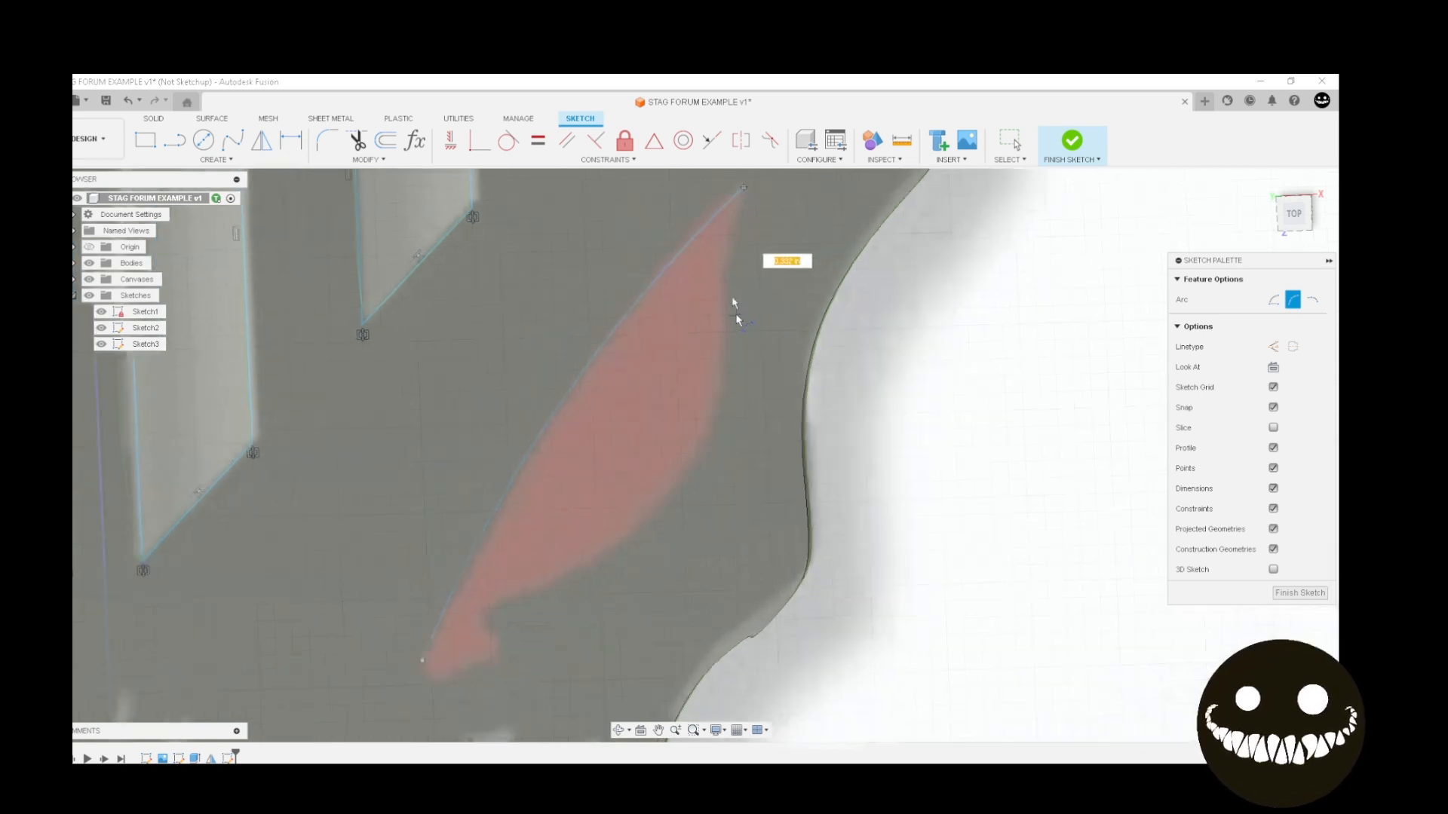
scroll(722, 265, "up", 1)
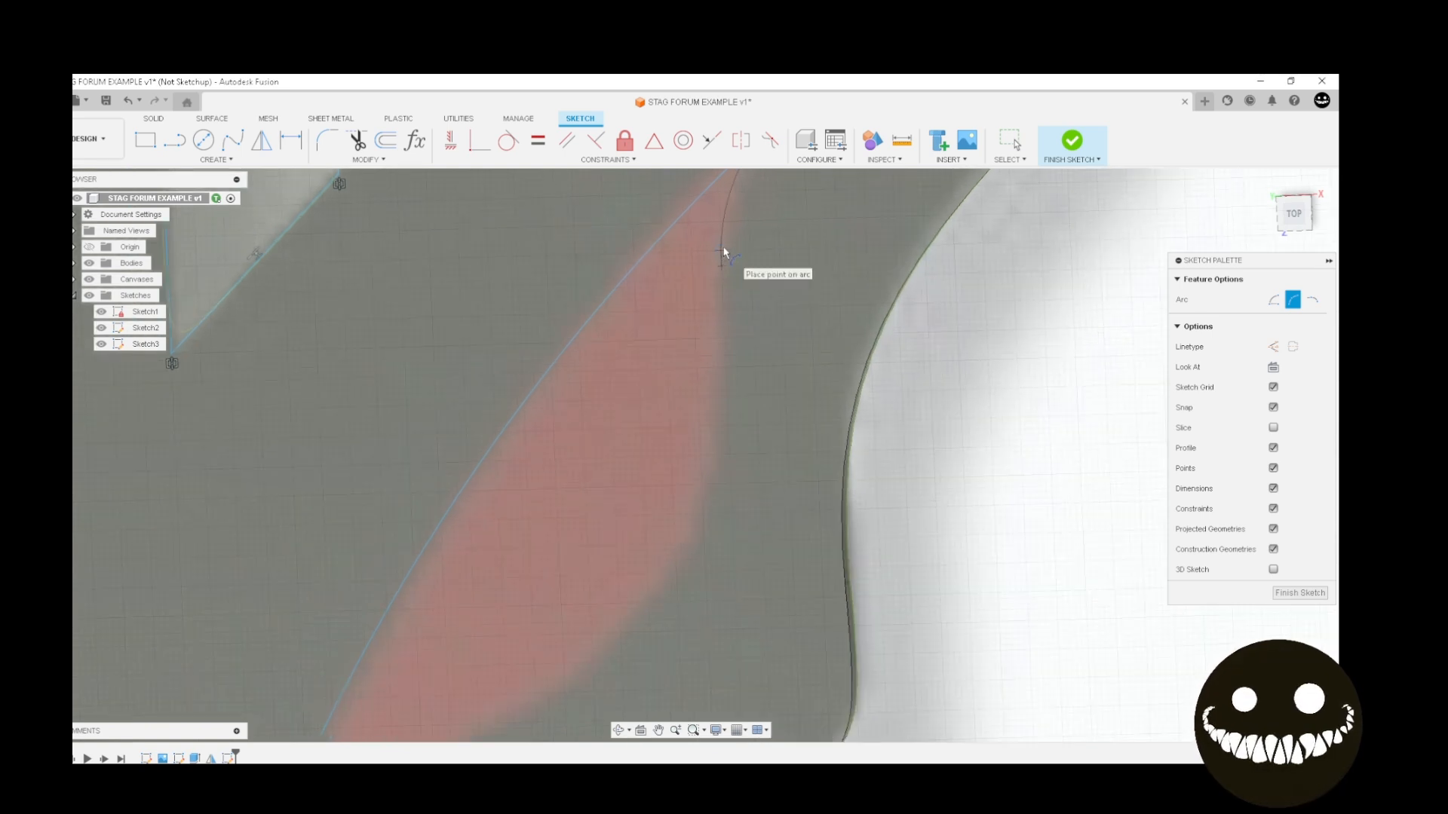
left_click(721, 267)
middle_click_drag(756, 262, 748, 276)
scroll(746, 278, "down", 2)
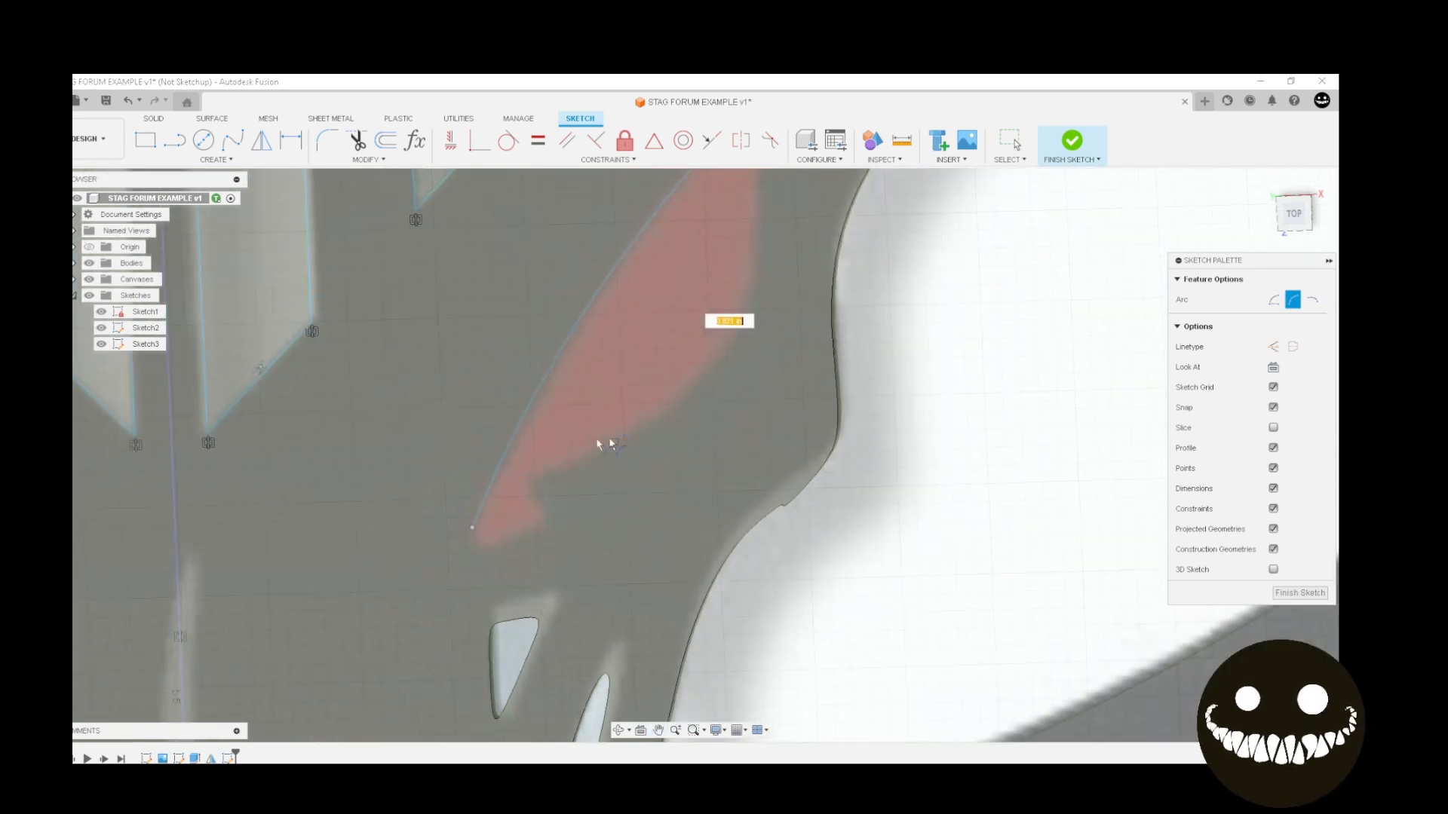
left_click(569, 466)
mouse_move(644, 426)
middle_mouse_down()
mouse_move(629, 439)
mouse_move(636, 483)
middle_mouse_up()
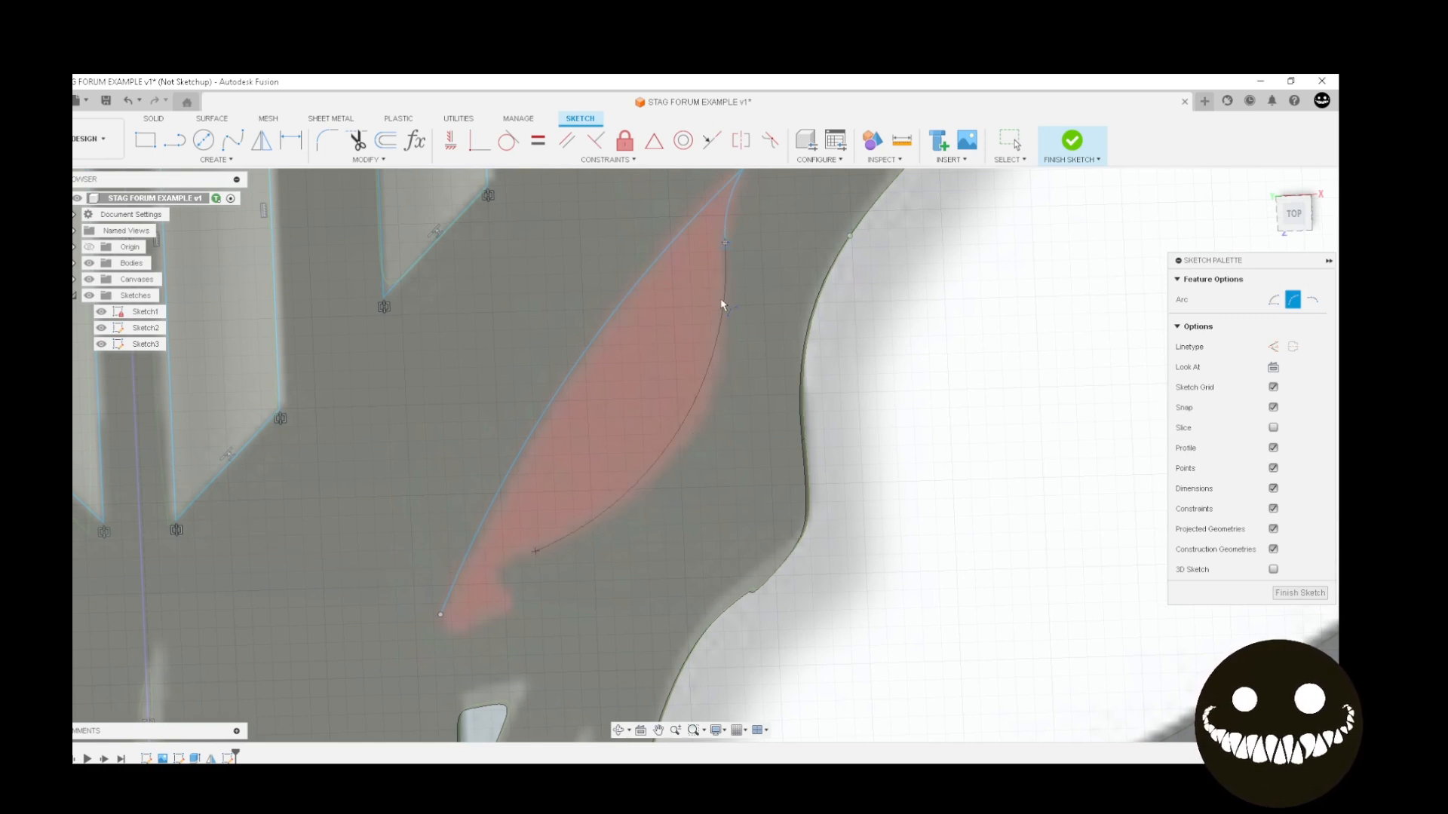
scroll(531, 560, "up", 2)
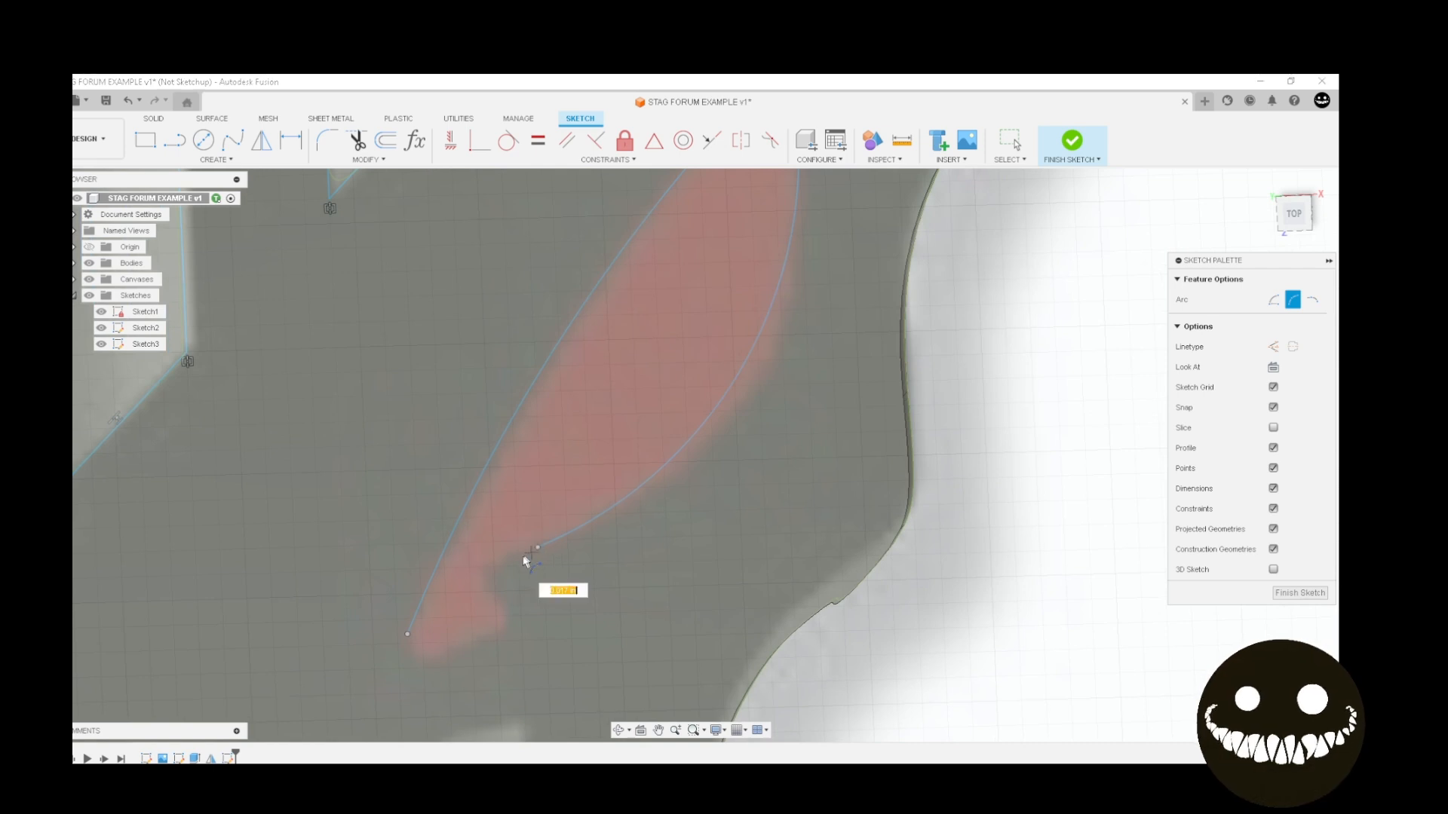
Extend the outer edge with a short tangent arc up to the start of the notch
scroll(526, 561, "up", 2)
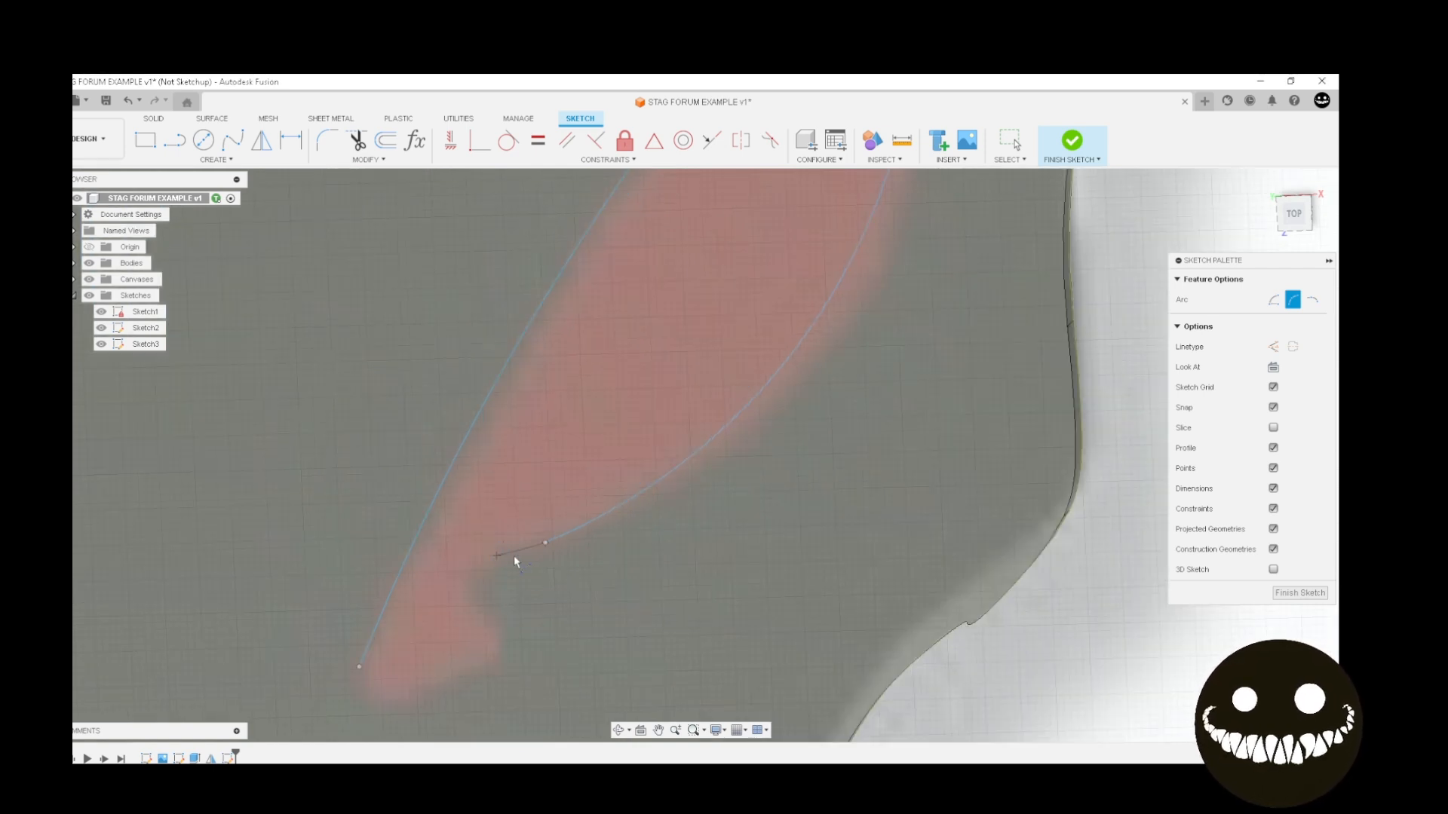
scroll(529, 563, "up", 4)
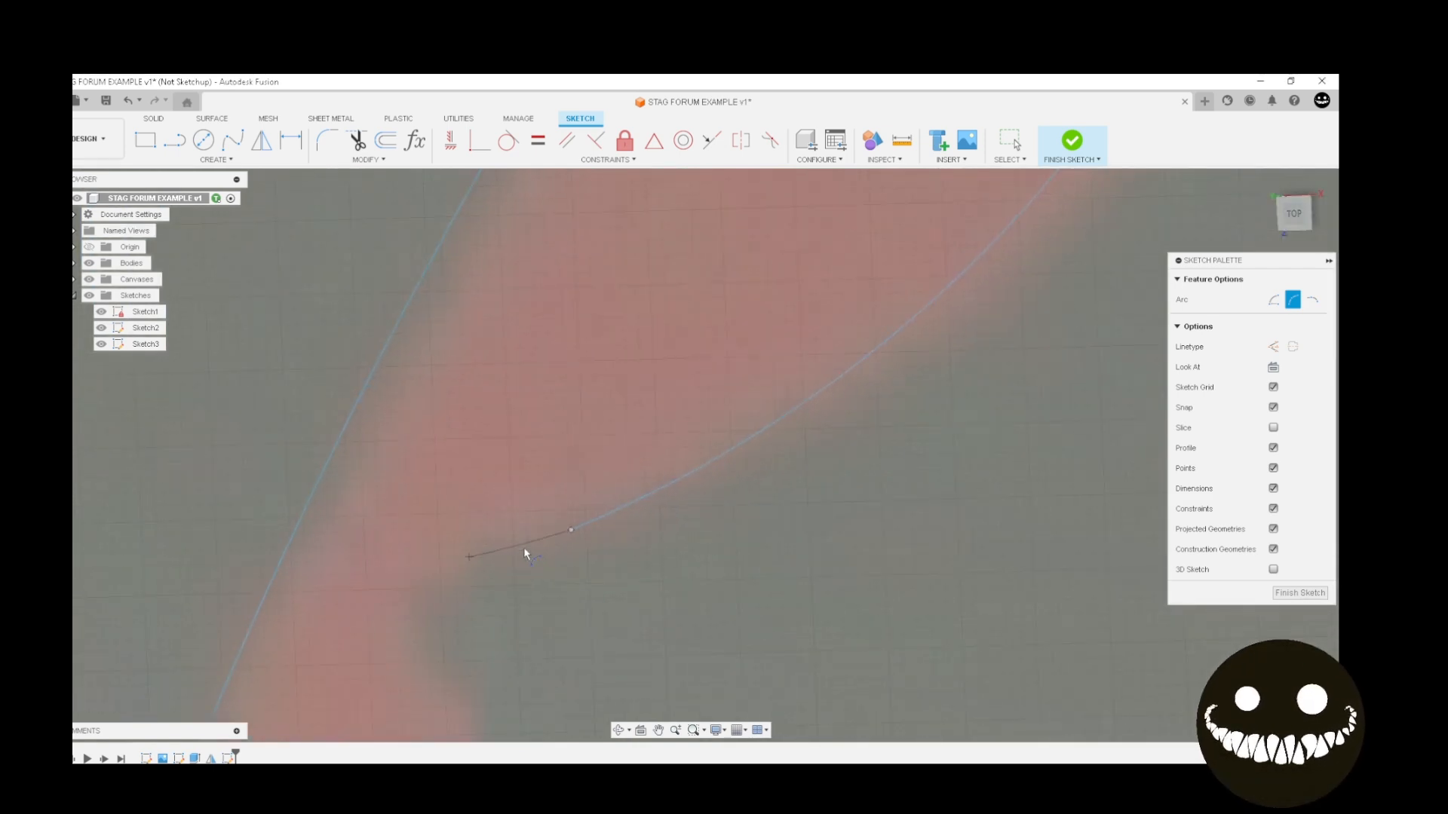
scroll(525, 553, "up", 2)
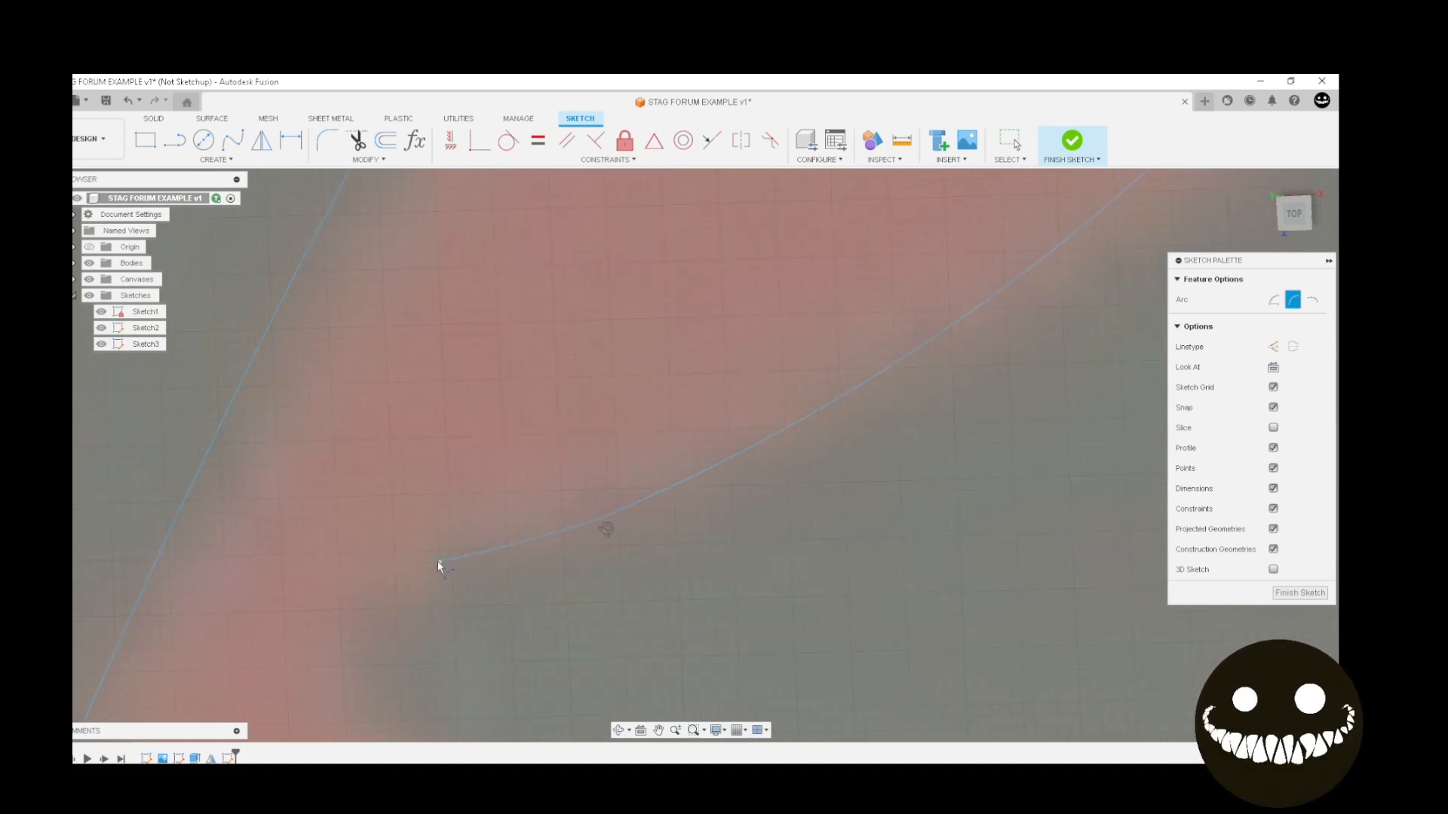
mouse_move(438, 564)
middle_mouse_down()
mouse_move(445, 527)
mouse_move(547, 399)
middle_mouse_up()
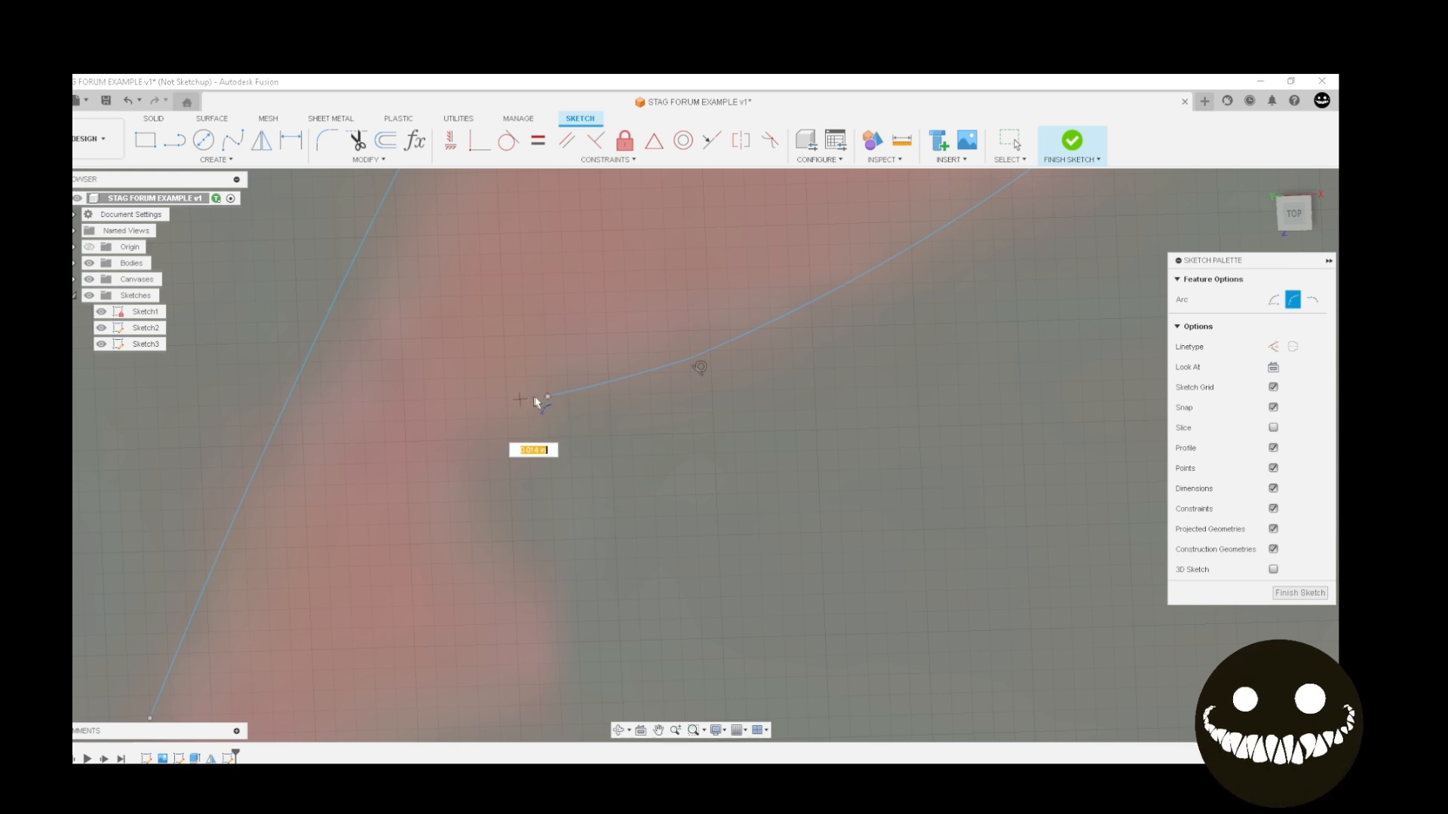
key("Escape")
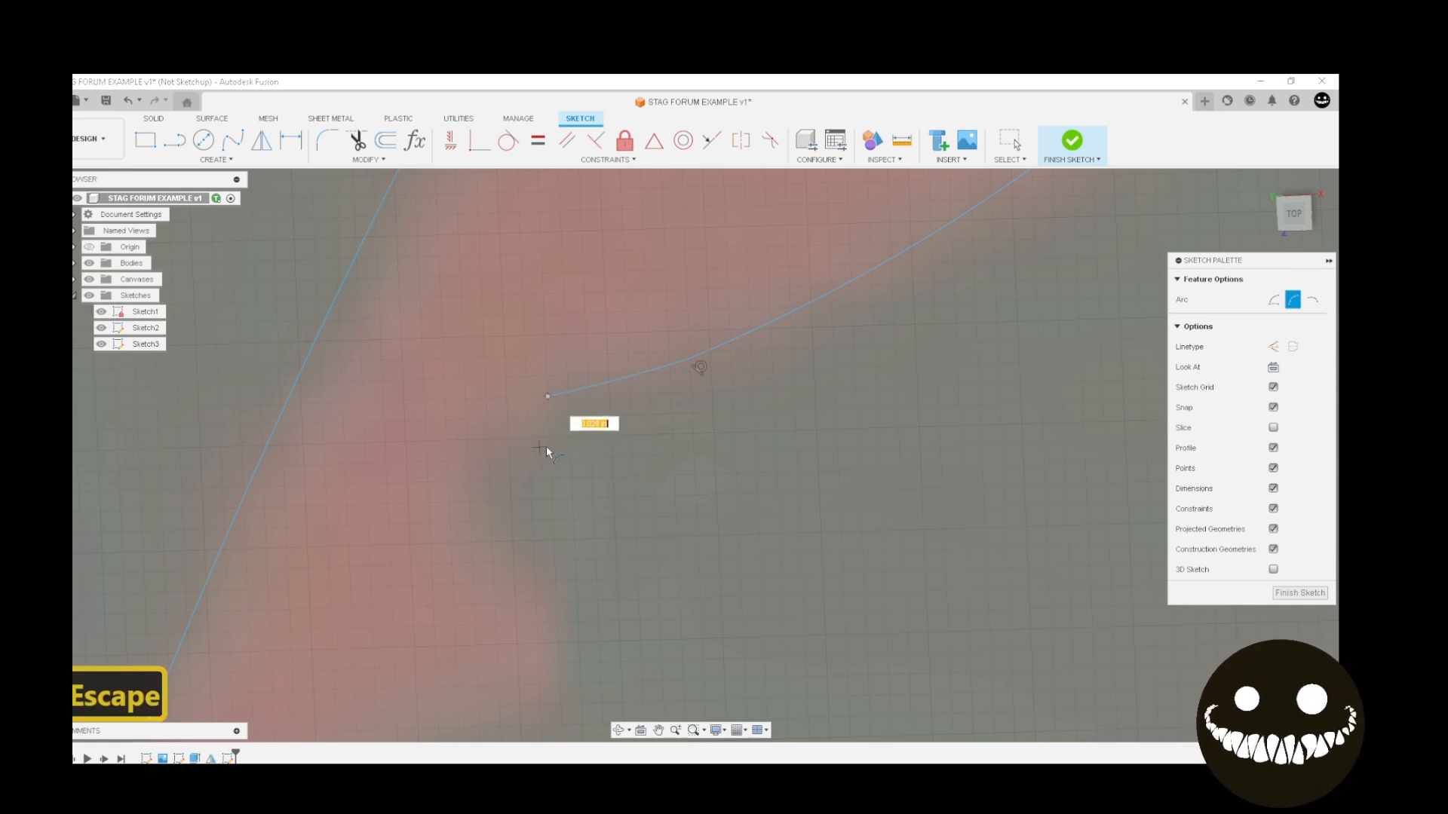
Draw a concave 3-point arc around the notch, tangent to the end of the outer edge
right_click(532, 427)
left_click(529, 387)
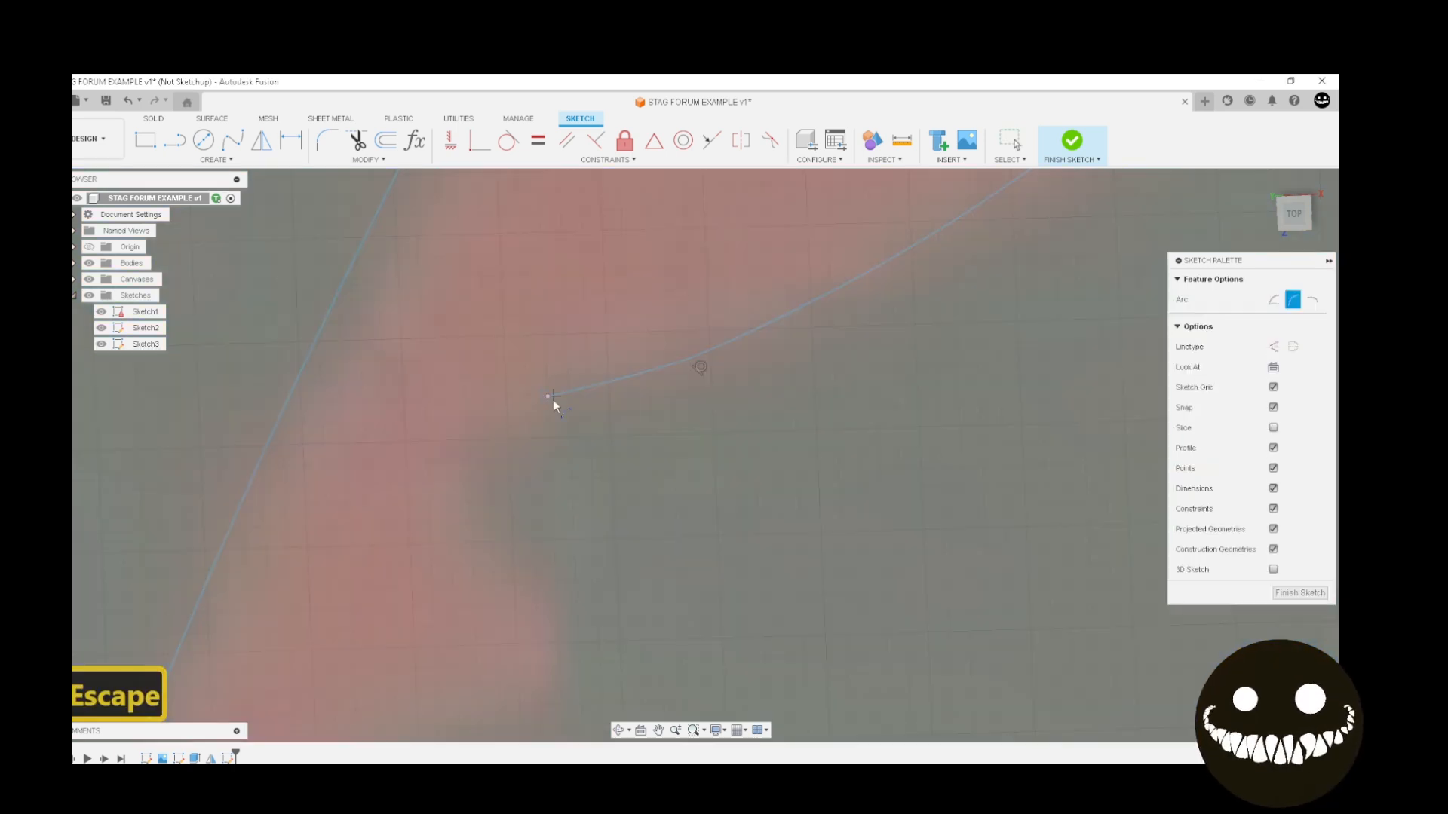
left_click(546, 397)
left_click(483, 536)
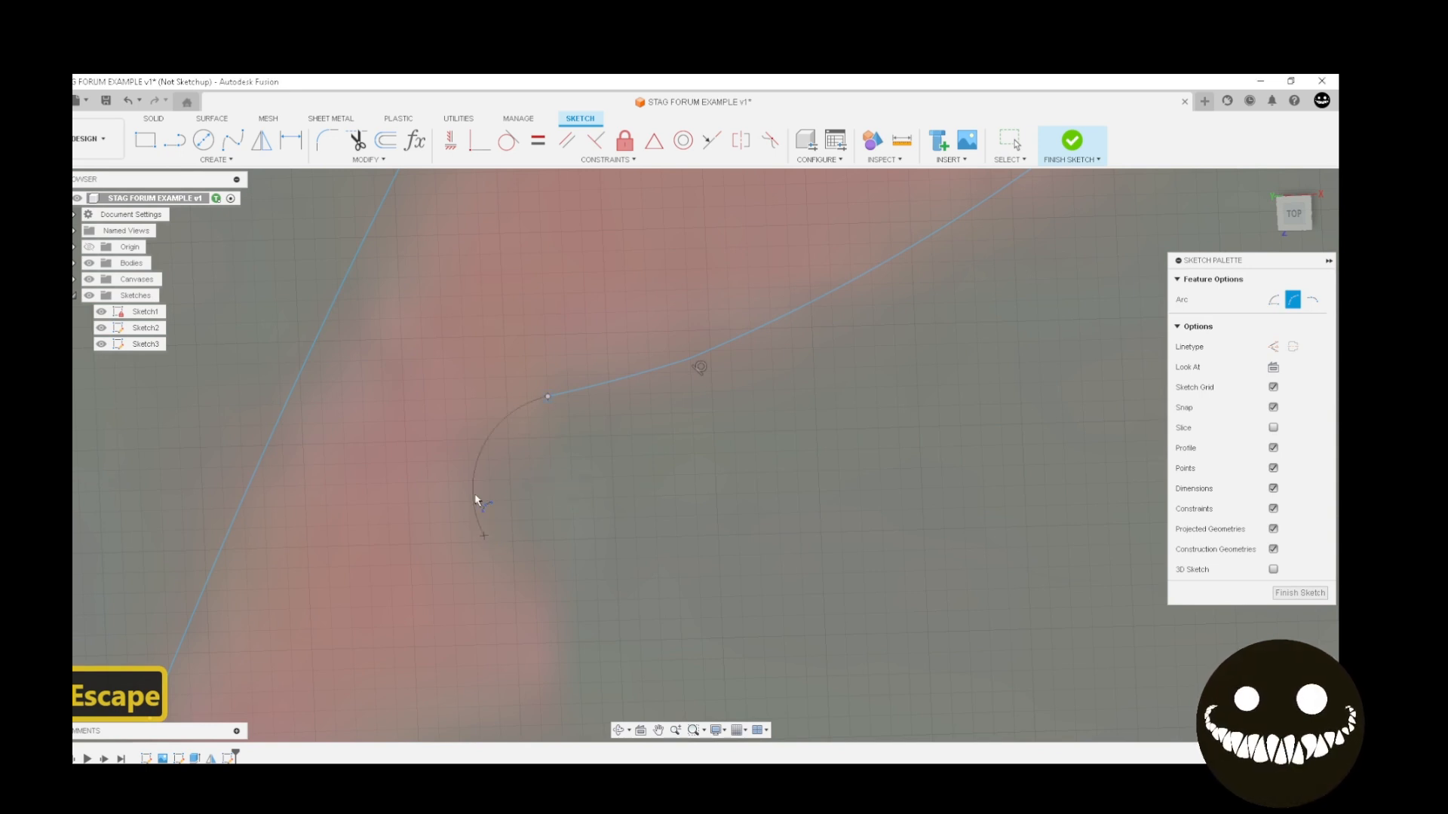
left_click(472, 496)
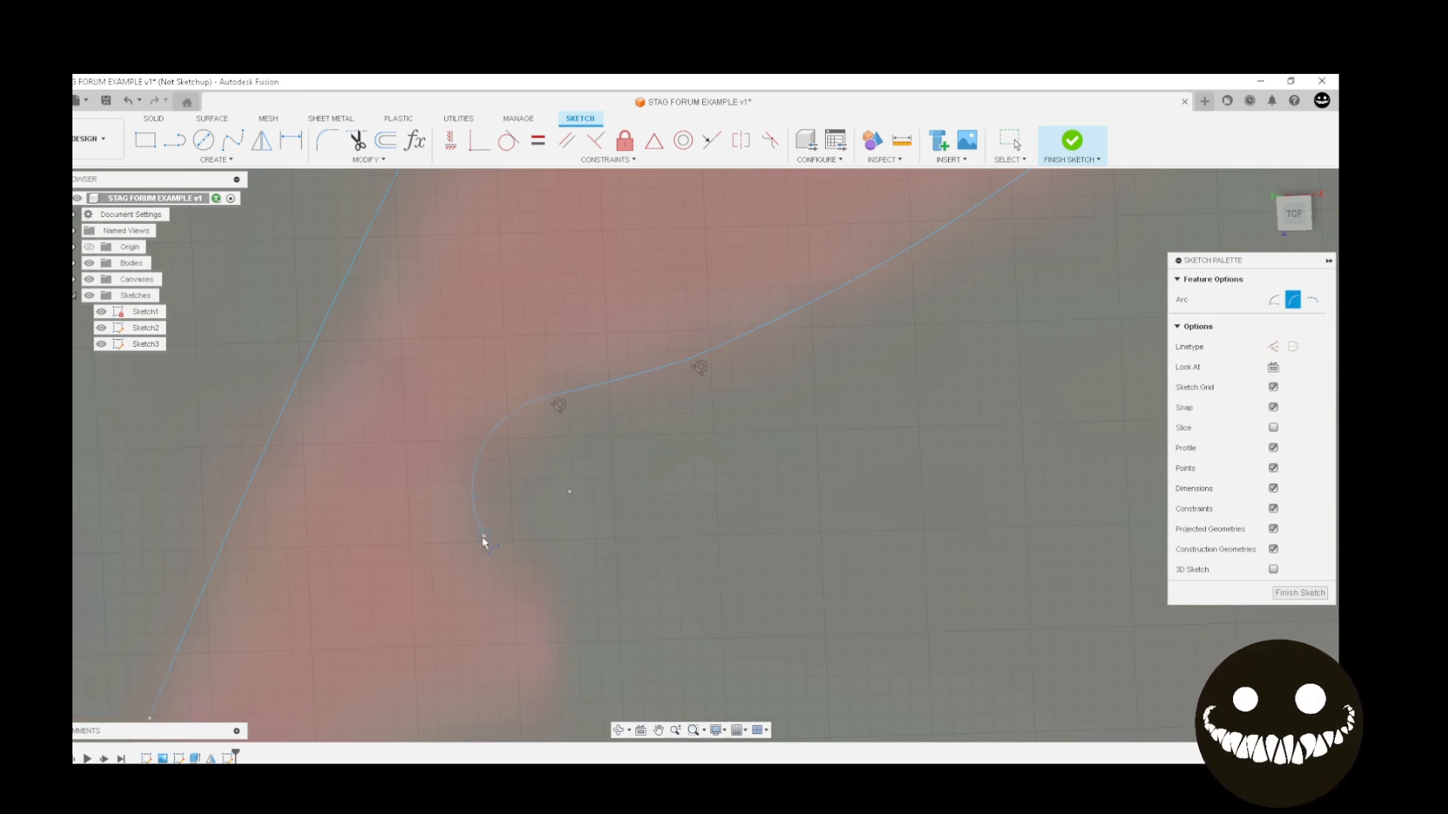
left_click(484, 536)
middle_click_drag(517, 581, 568, 595)
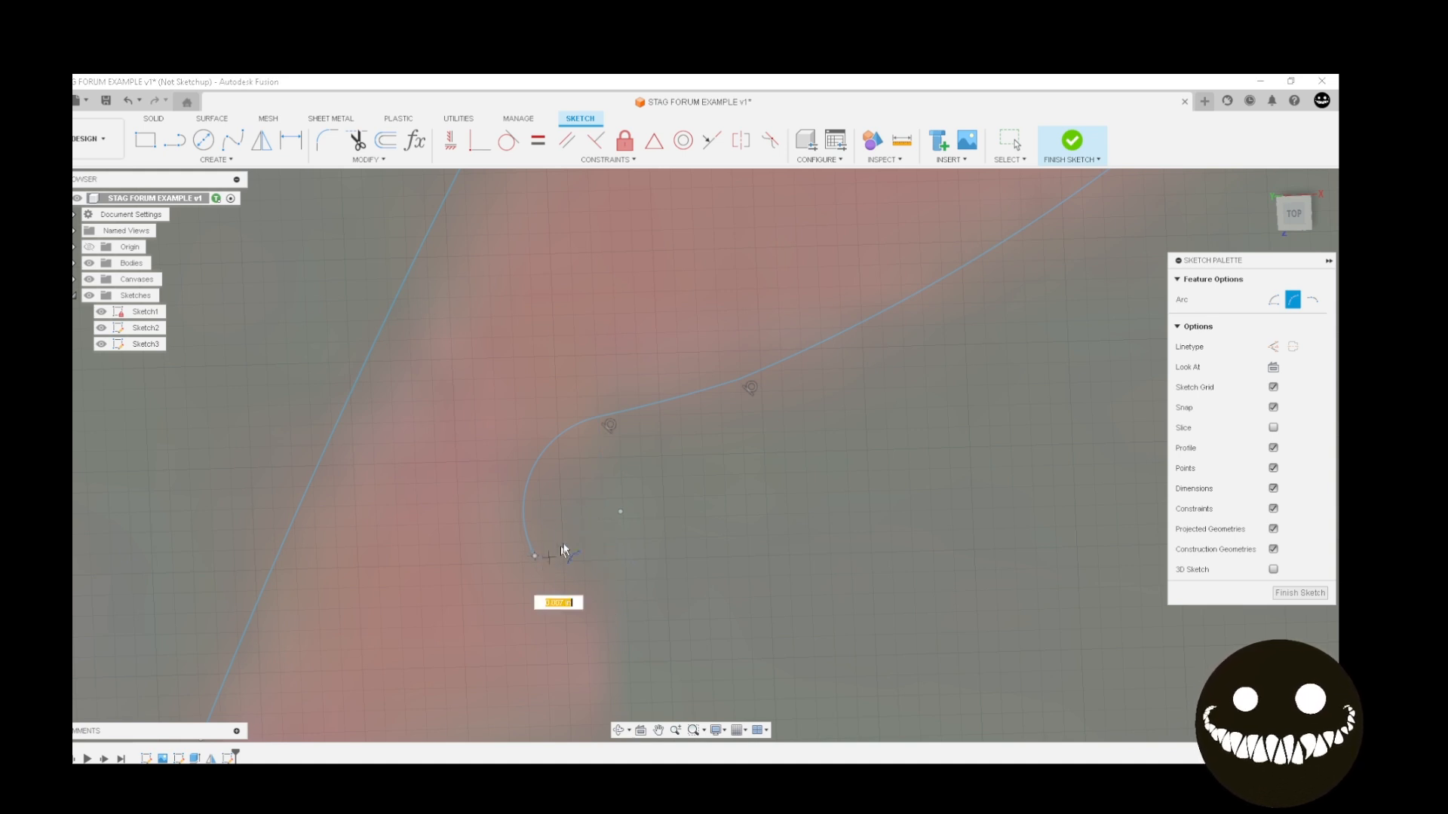
scroll(626, 590, "down", 2)
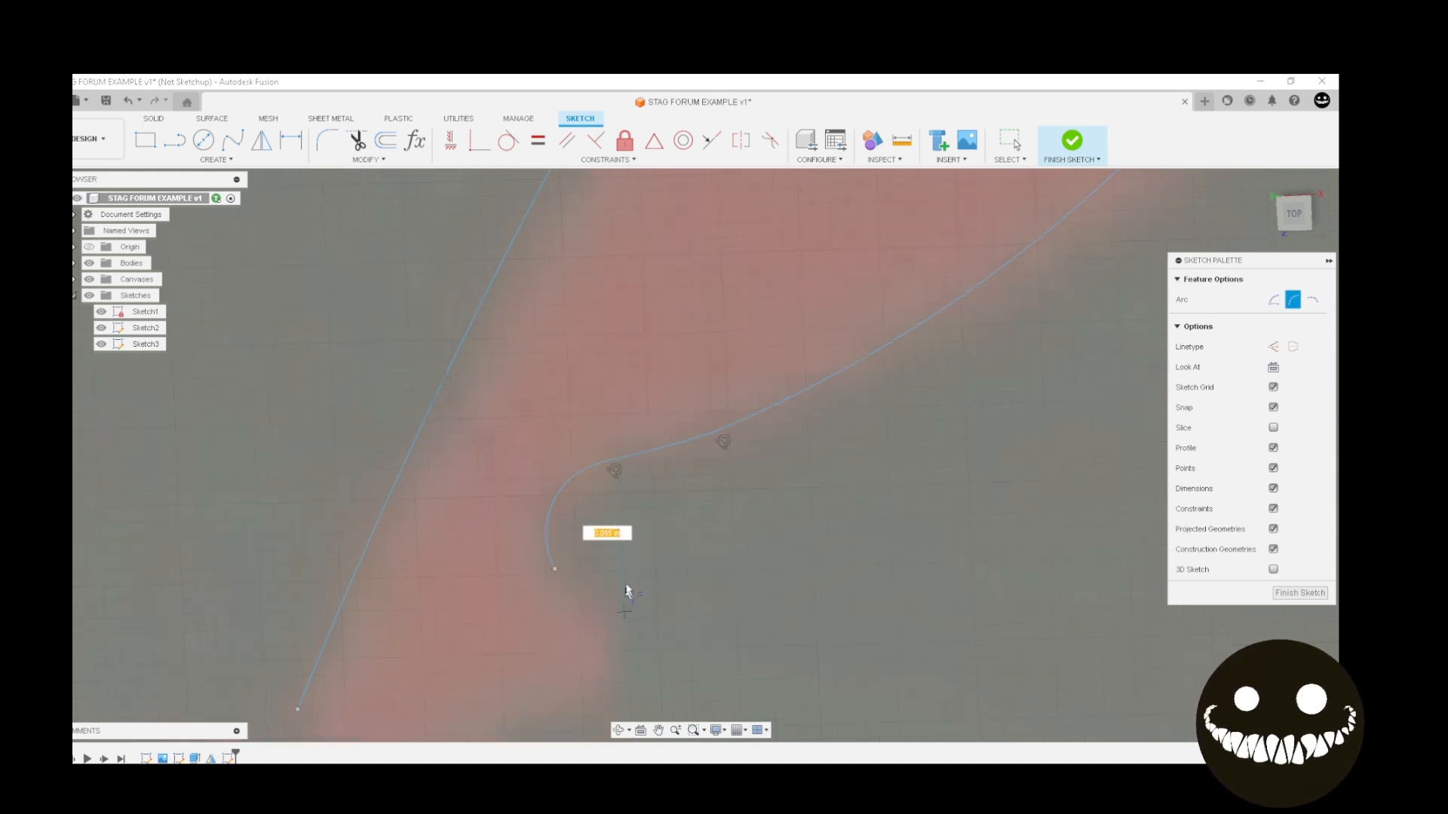
scroll(625, 590, "down", 3)
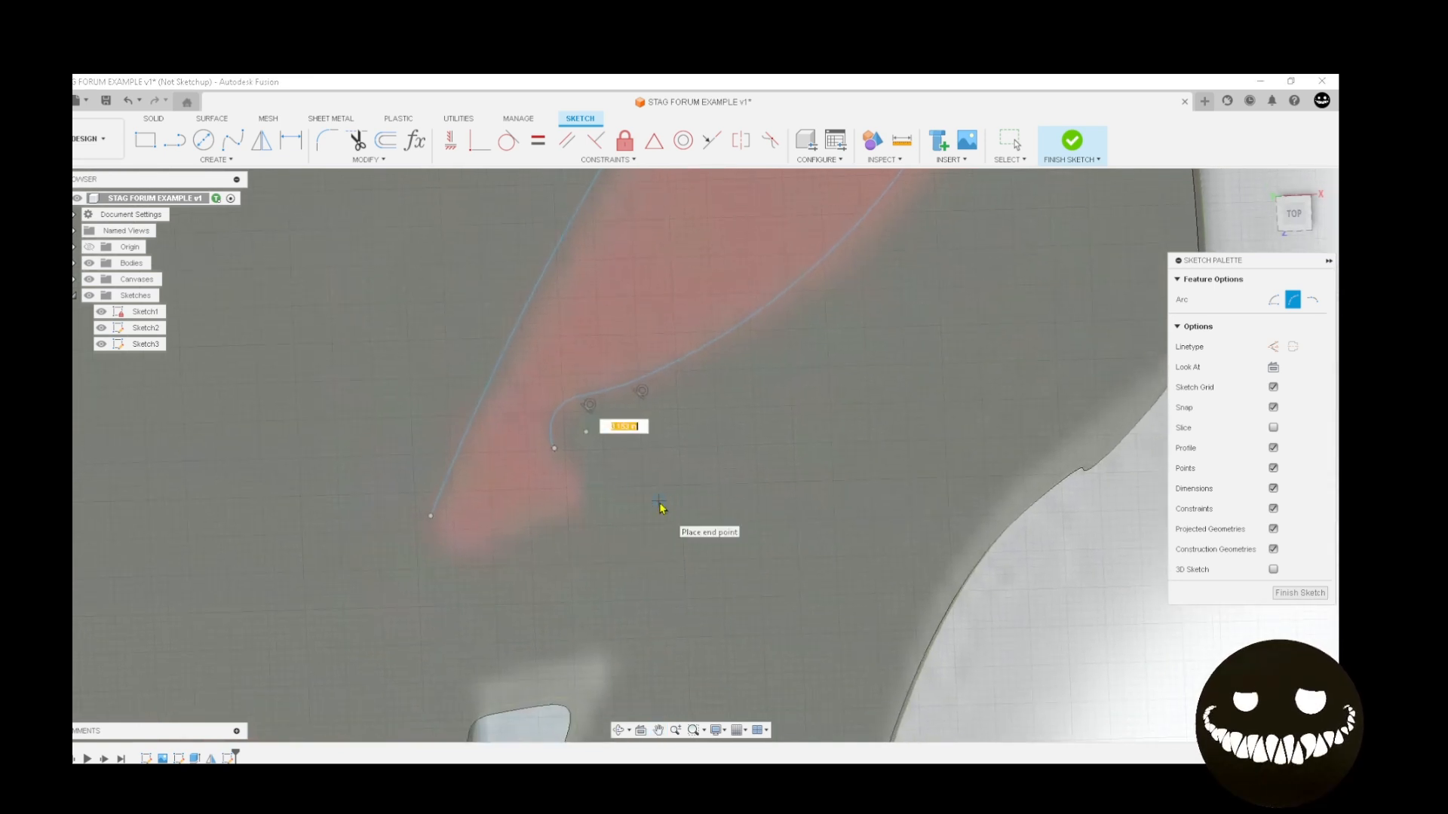
key("Escape")
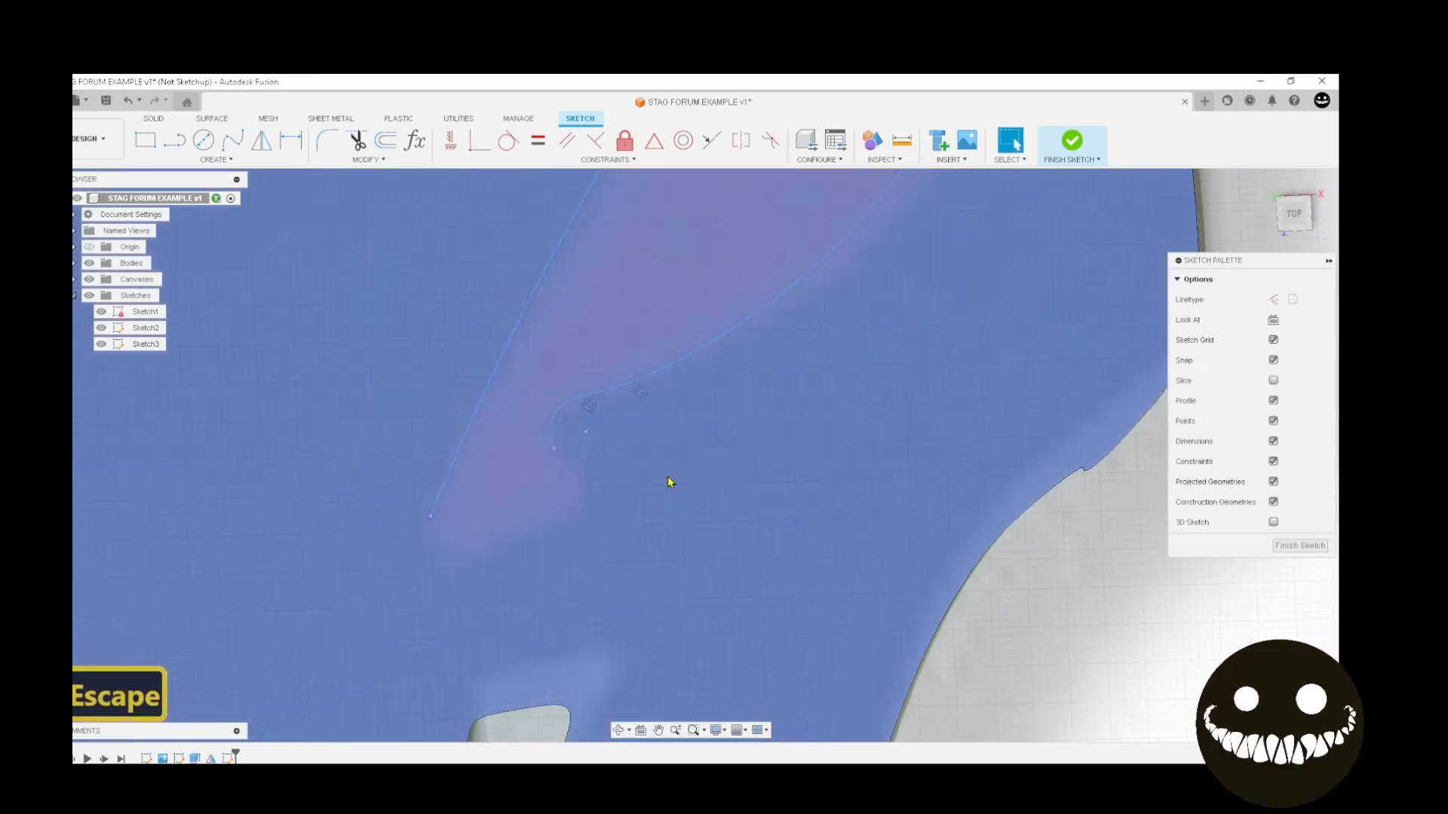
Trace the rounded bump below the notch with two tangent arcs and move the second arc's free end closer to the bump
right_click(668, 481)
left_click(675, 447)
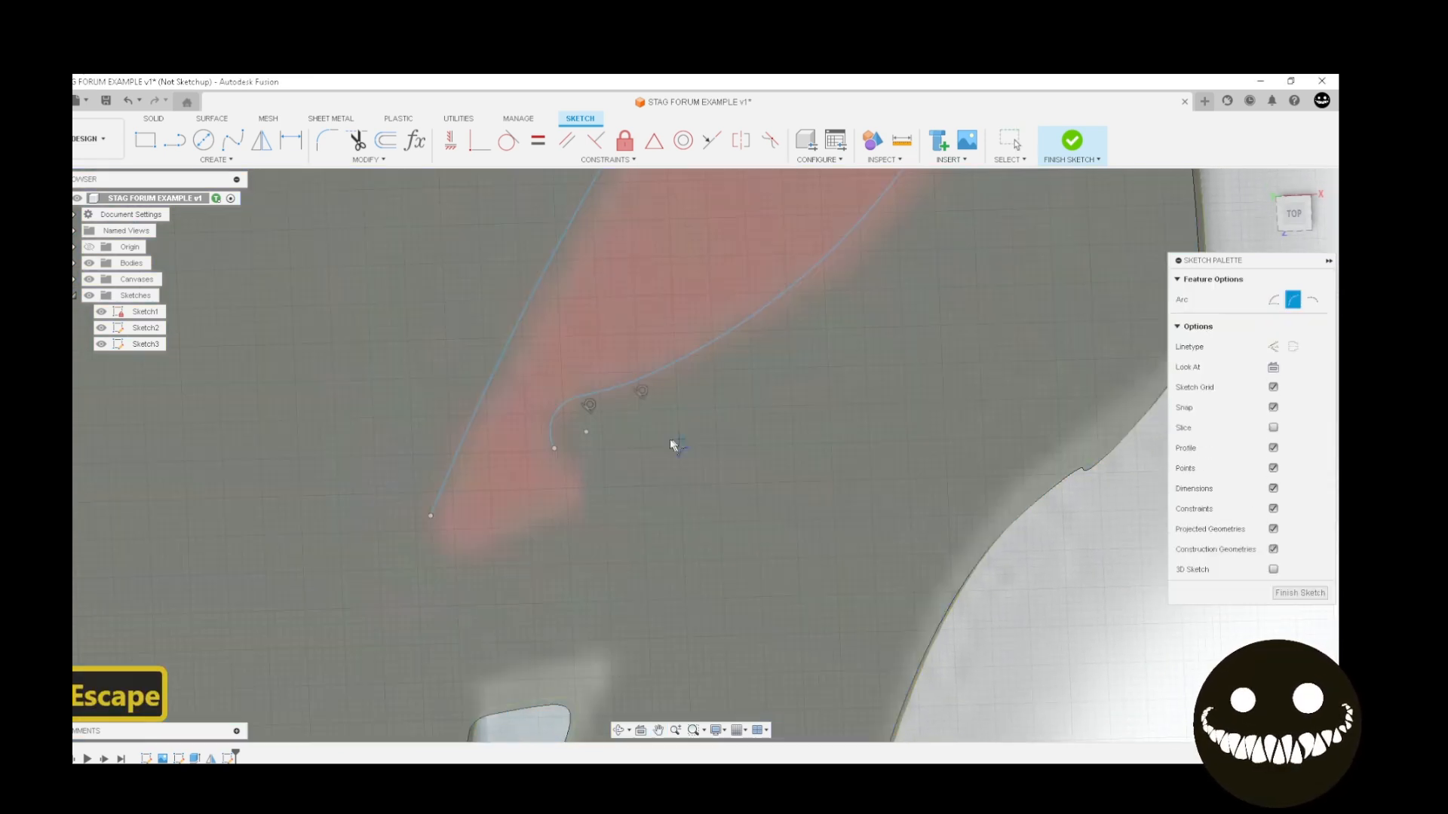
left_click(555, 448)
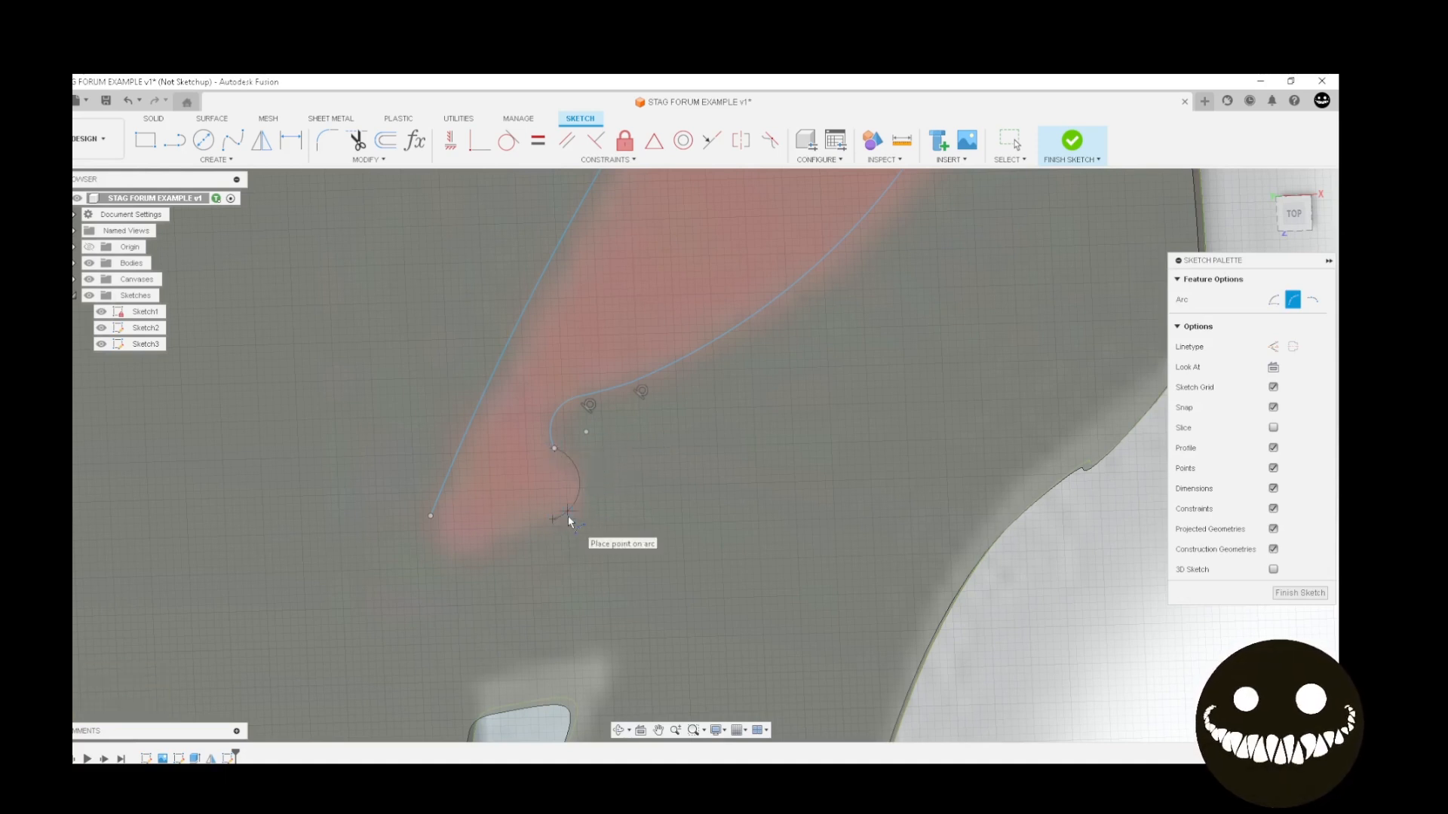
scroll(573, 497, "up", 2)
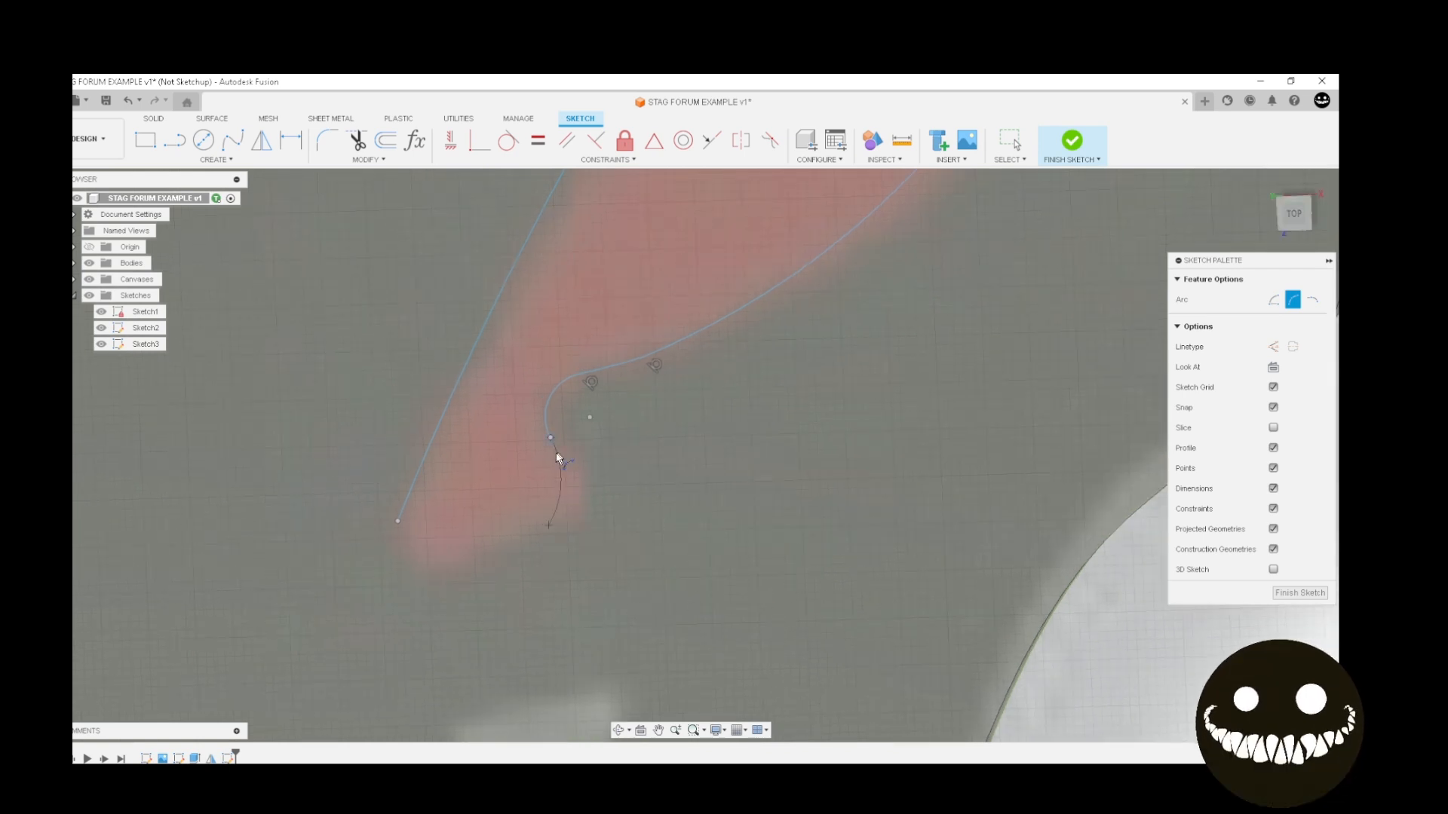
left_click(547, 525)
left_click(527, 546)
key("Escape")
left_click_drag(460, 570, 503, 539)
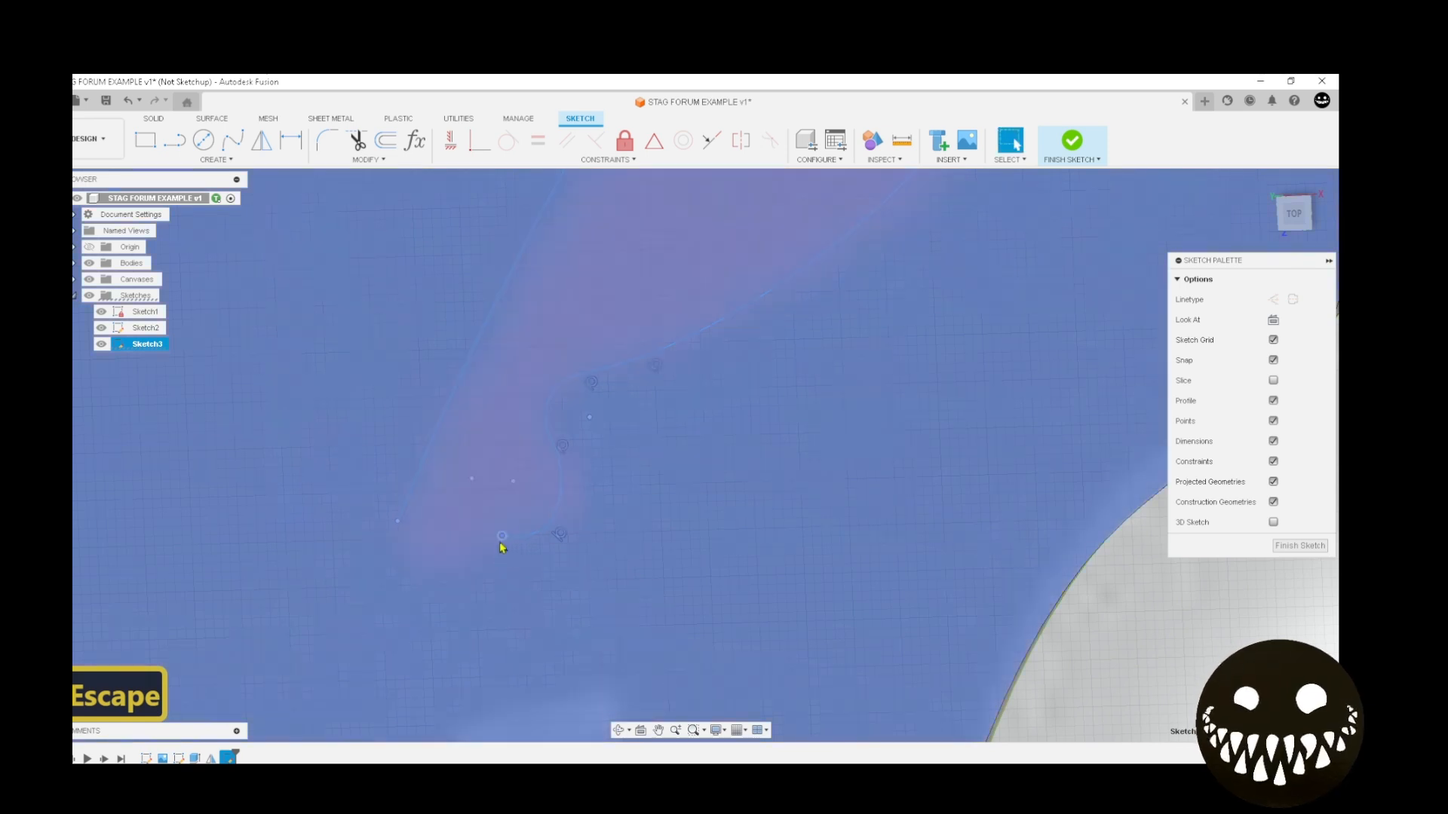
Close the eye outline with a short arc and a rounded arc joining the lower end of the inner edge
right_click(512, 569)
left_click(507, 519)
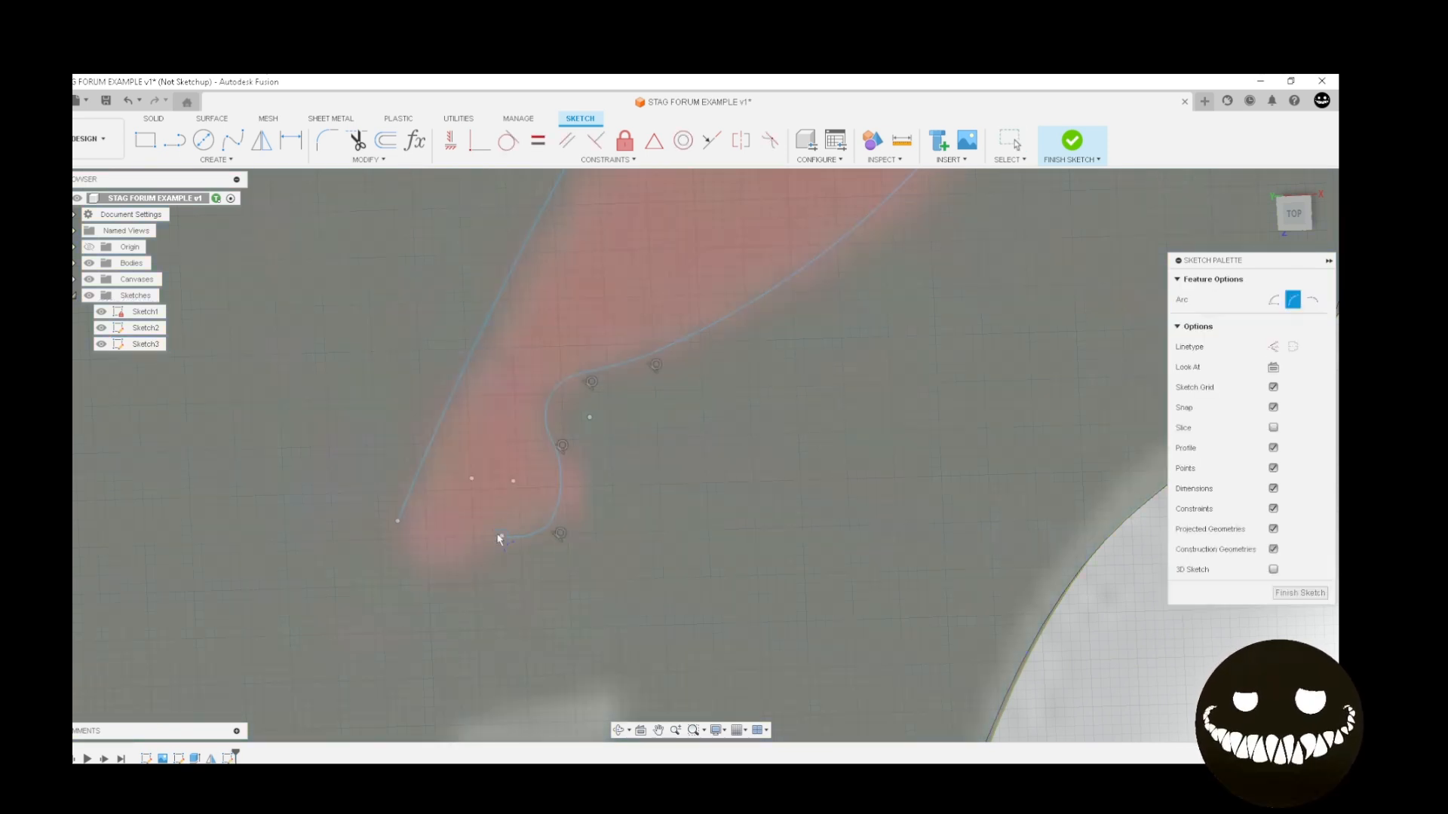
left_click(501, 535)
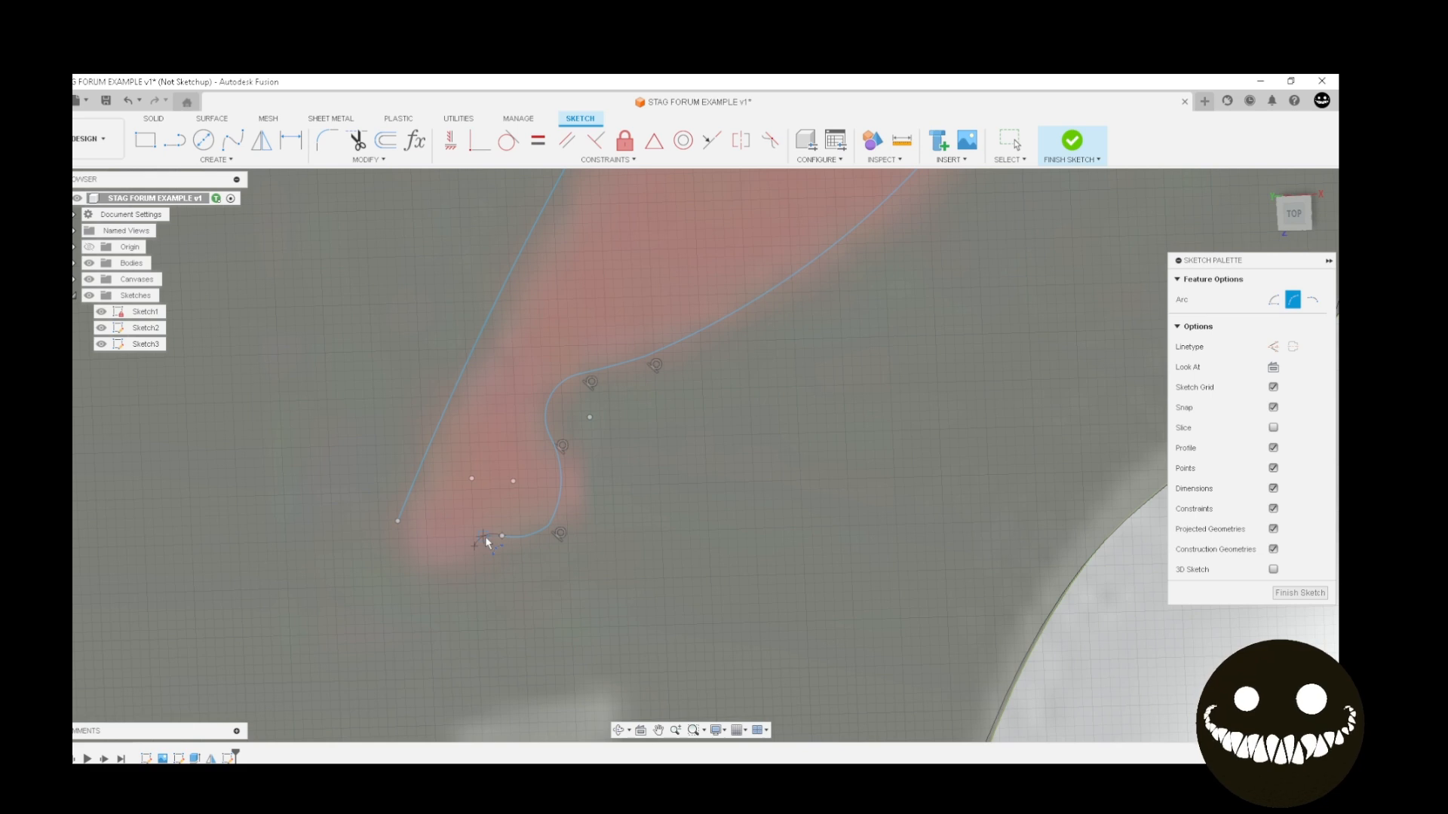
left_click(397, 520)
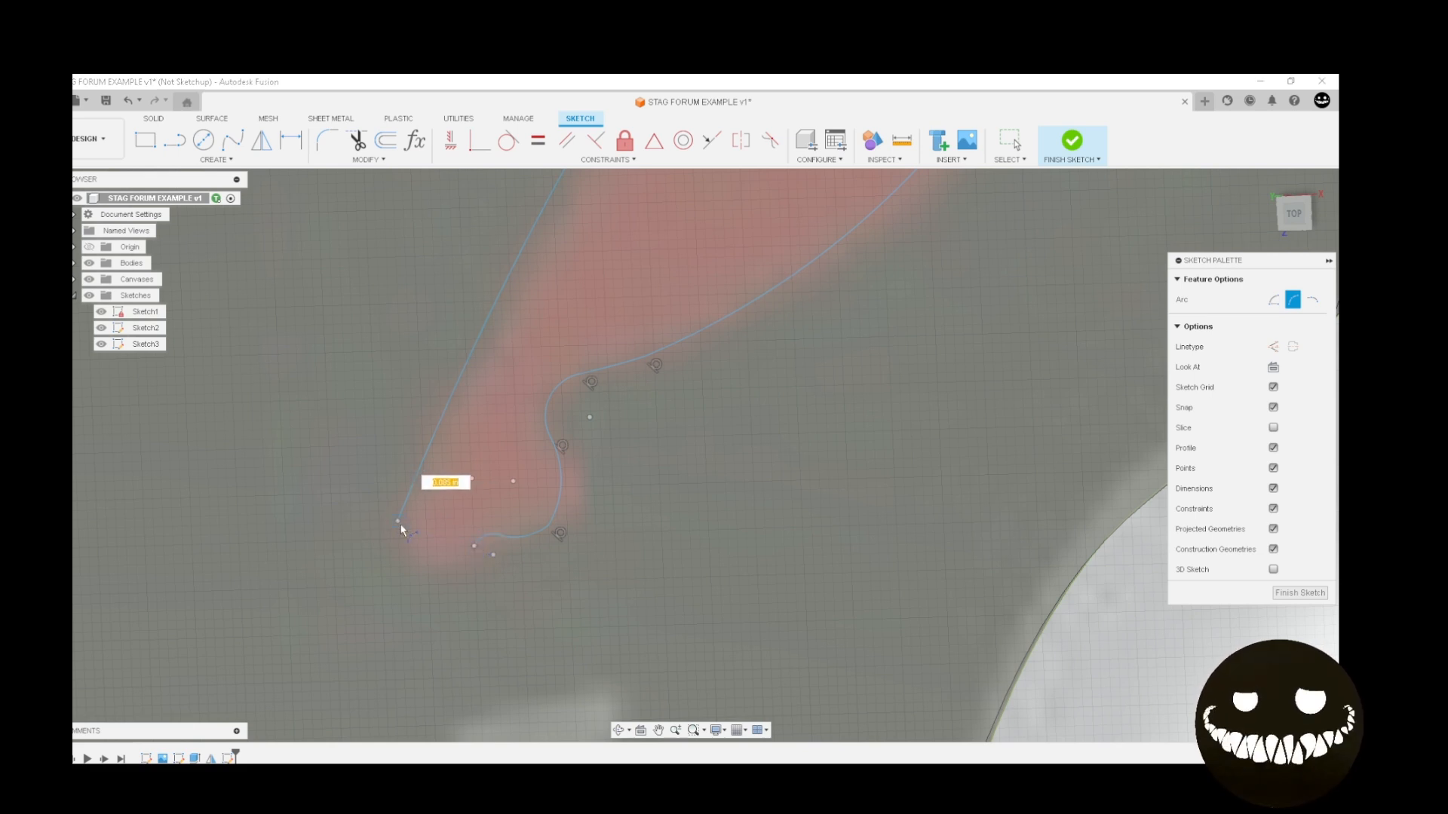
left_click(405, 549)
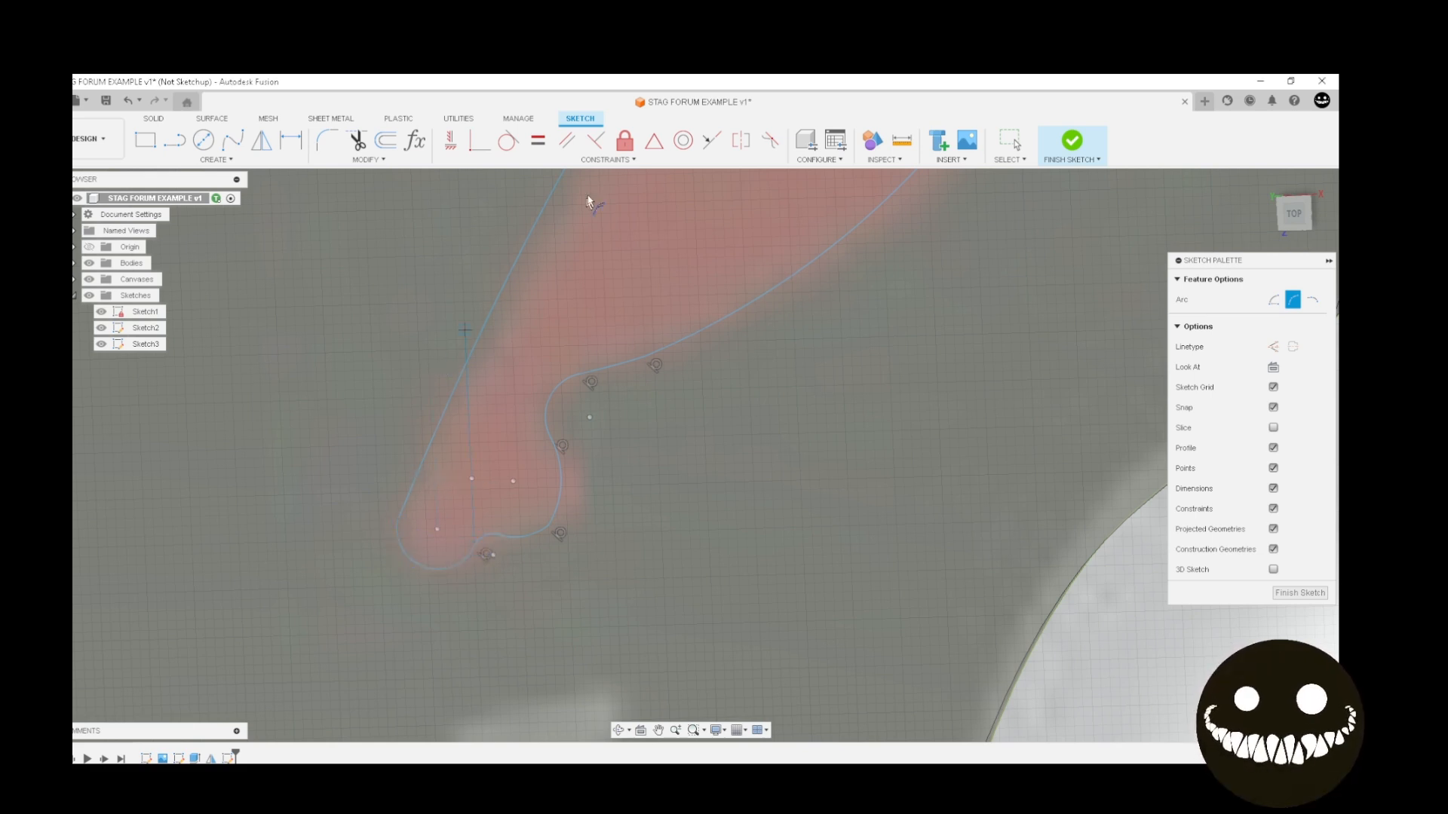
Make the closing arc at the eye's lower end tangent to the long inner-edge arc
left_click(518, 153)
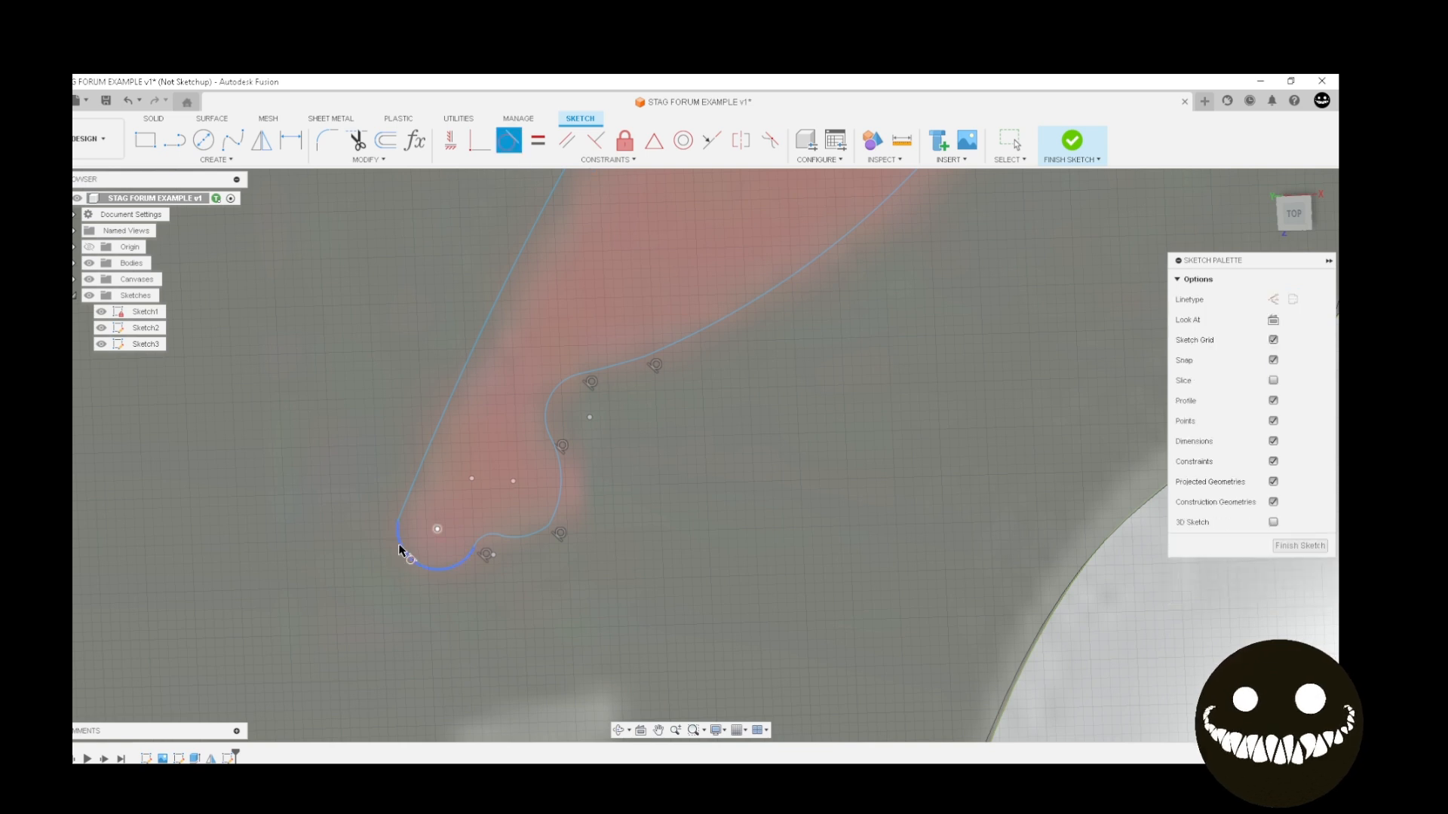
left_click(400, 550)
left_click(404, 509)
Move the centre point of the outer edge's long arc to refit the eye outline to the red shape
scroll(478, 463, "down", 6)
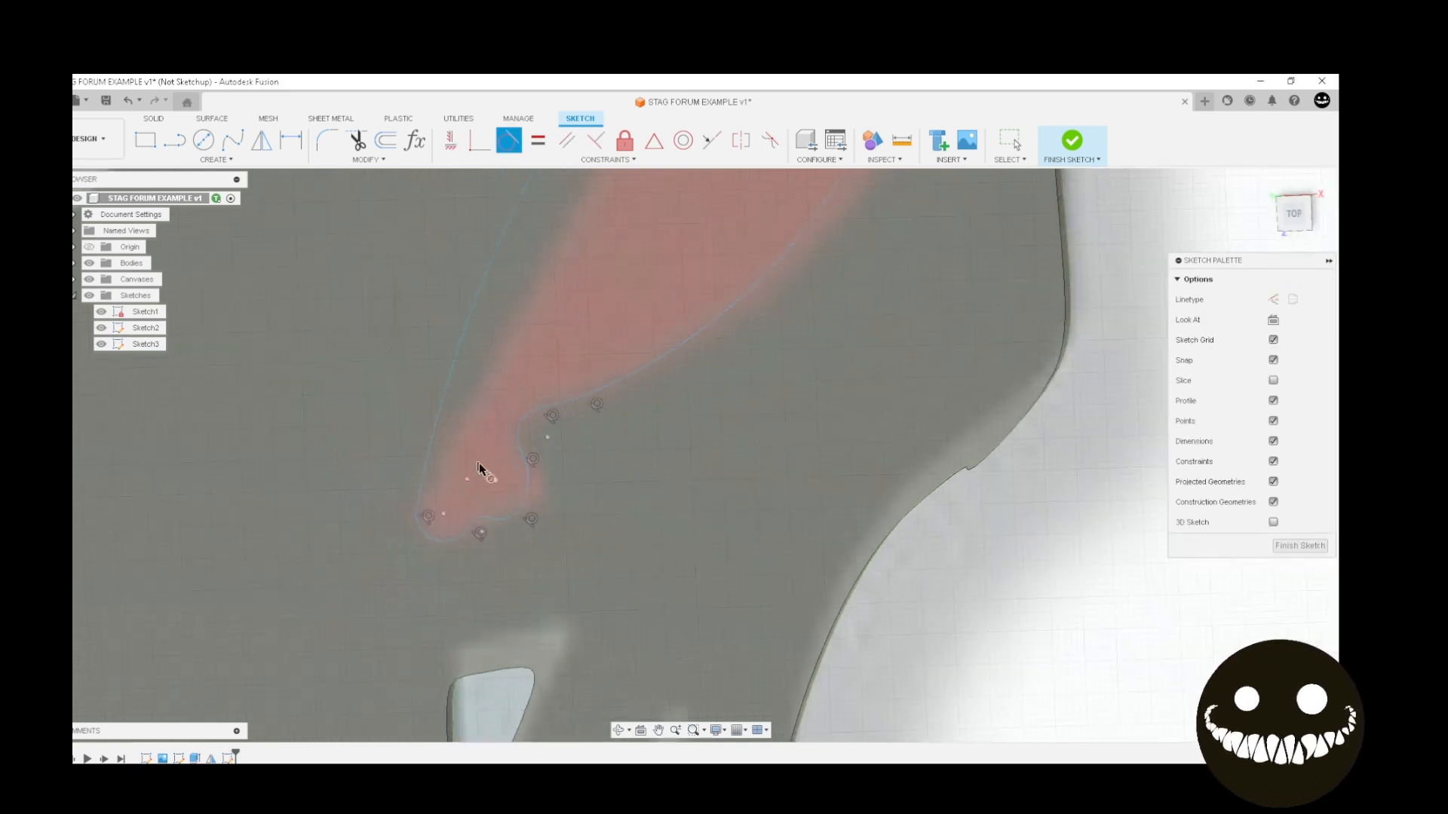
middle_click_drag(490, 497, 293, 612)
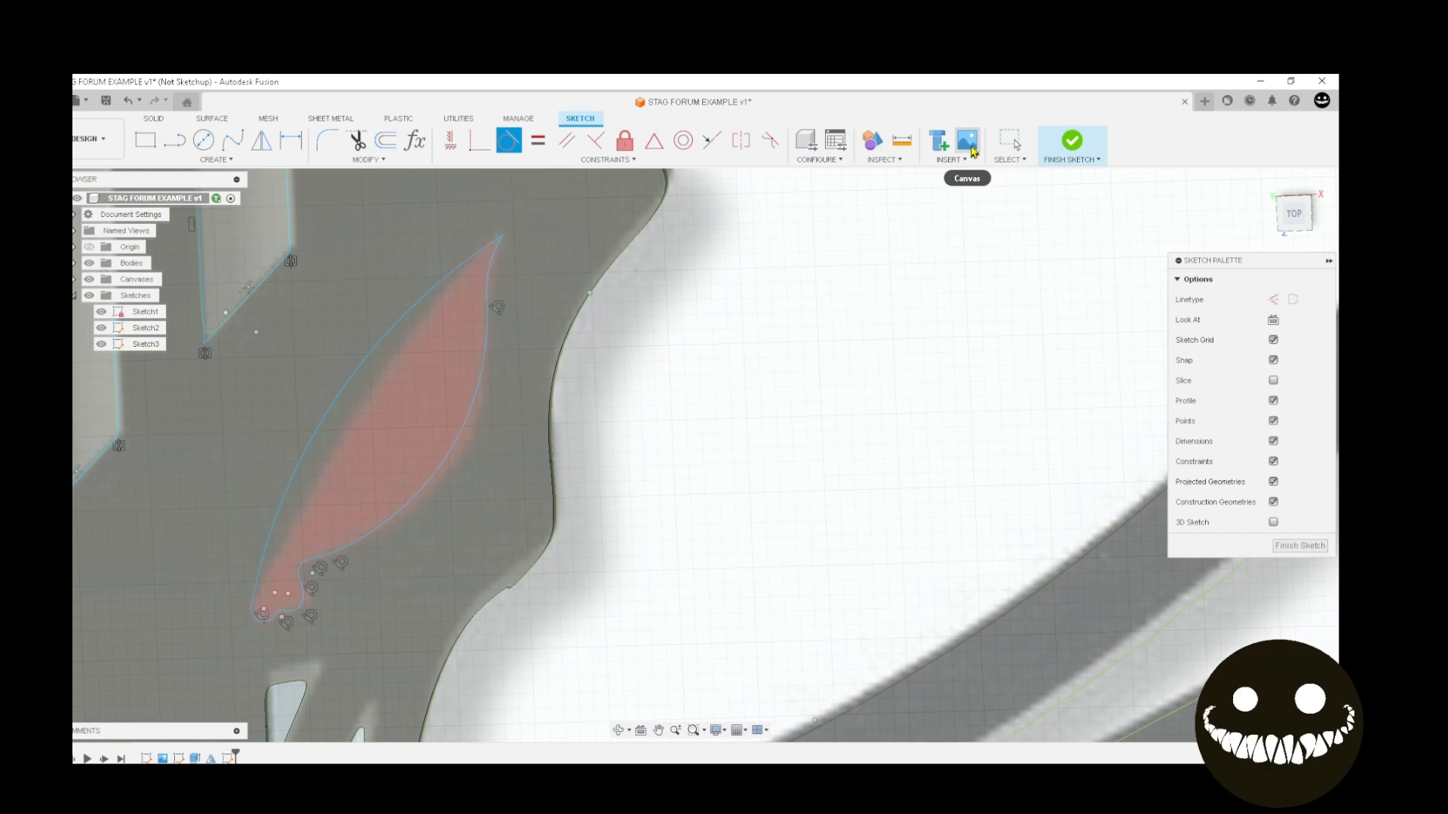
left_click(1010, 140)
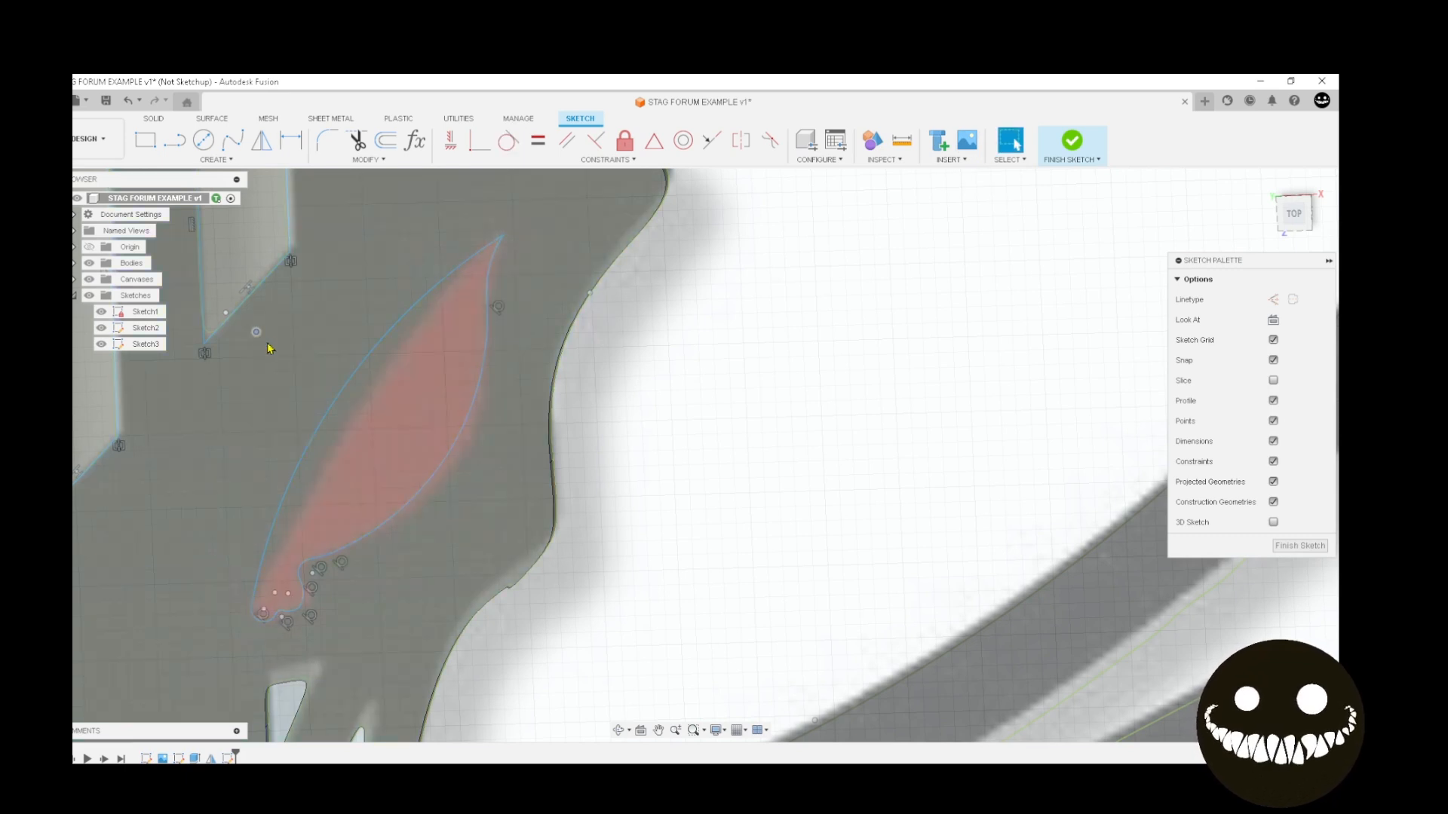
left_click_drag(267, 345, 241, 327)
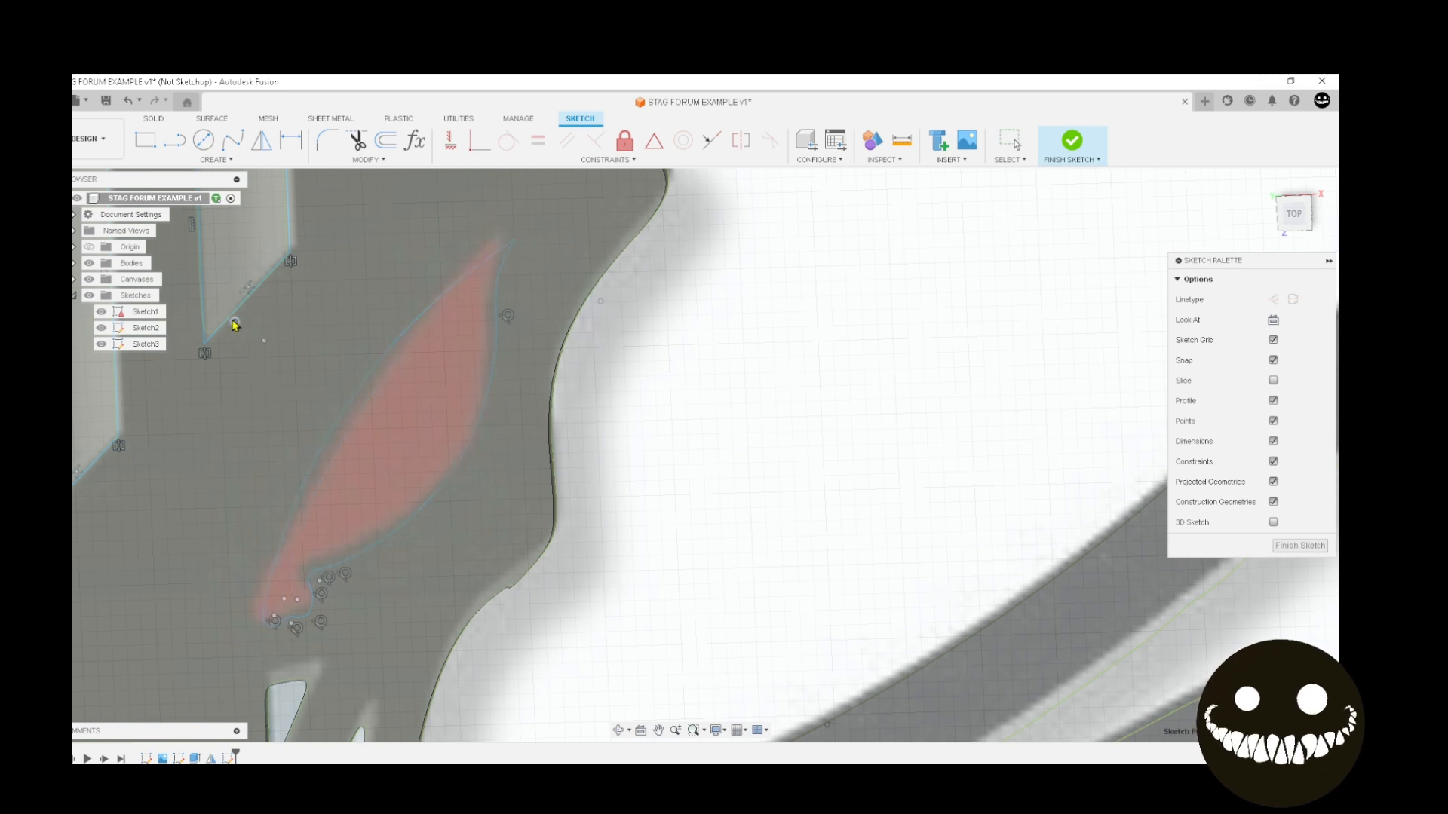
Move the lower end point of the right eye outline onto the red shape's tip and mirror the whole outline about the skull's centreline
scroll(279, 592, "up", 3)
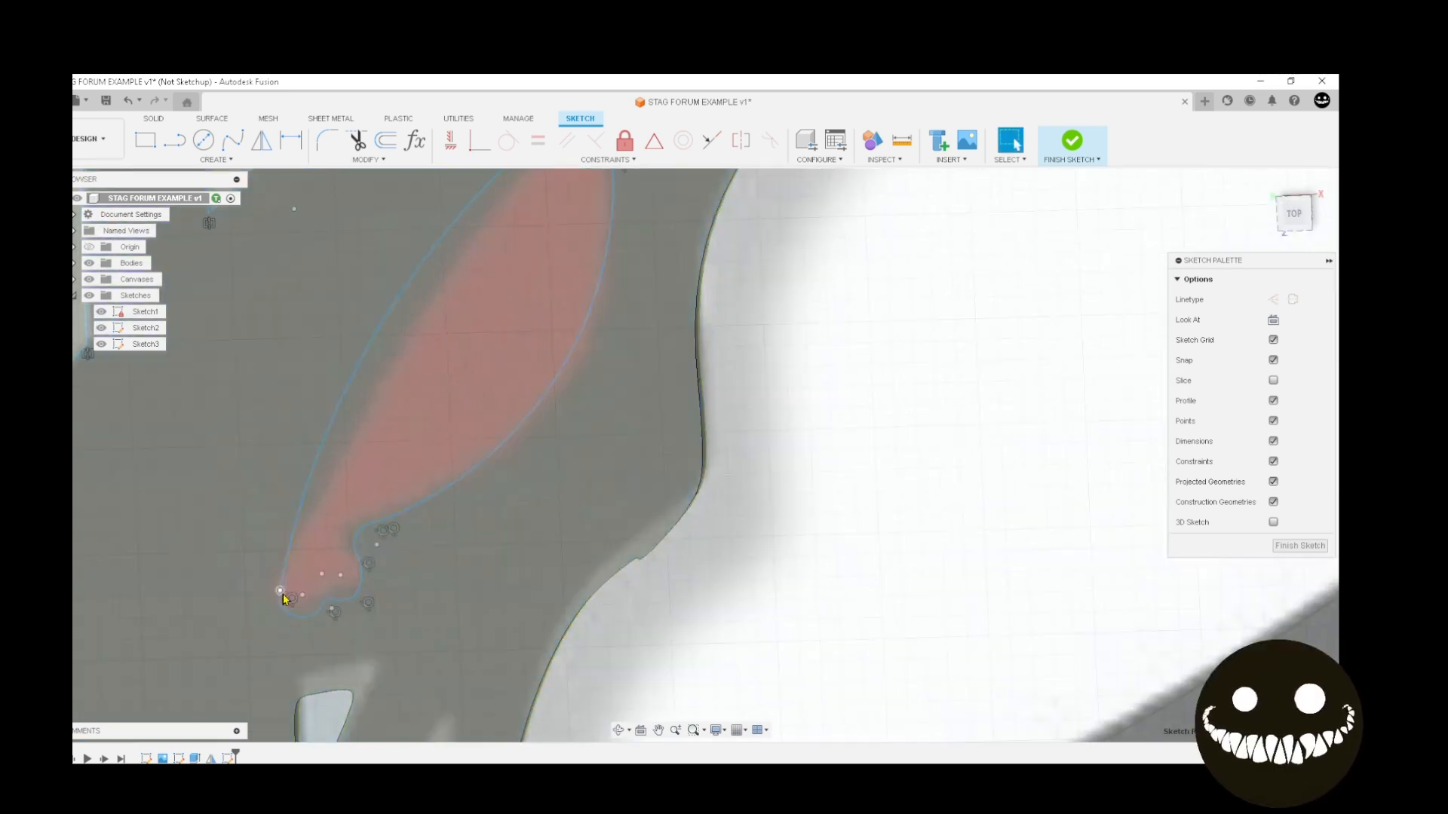
left_click_drag(283, 594, 290, 585)
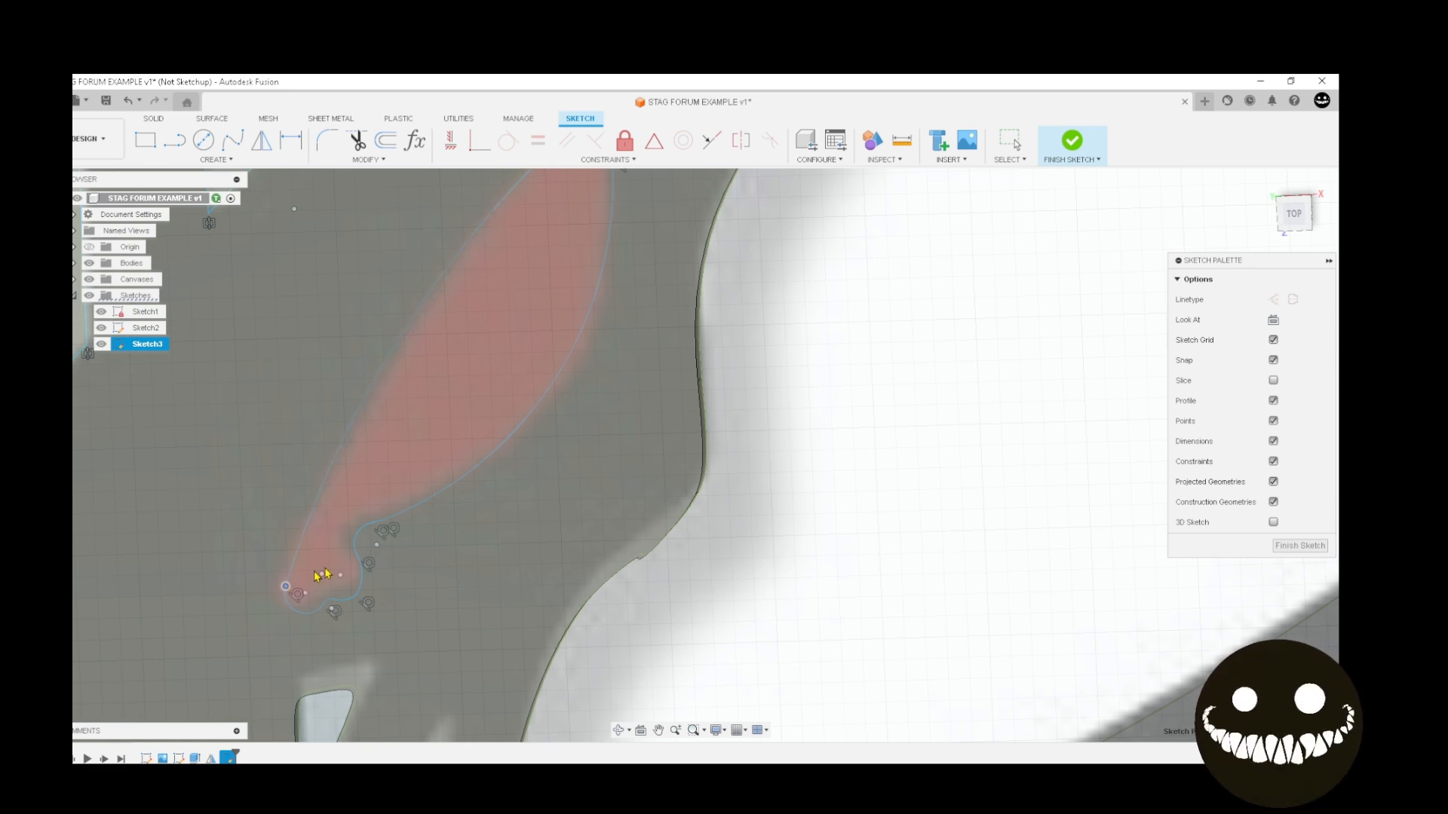
scroll(407, 575, "down", 5)
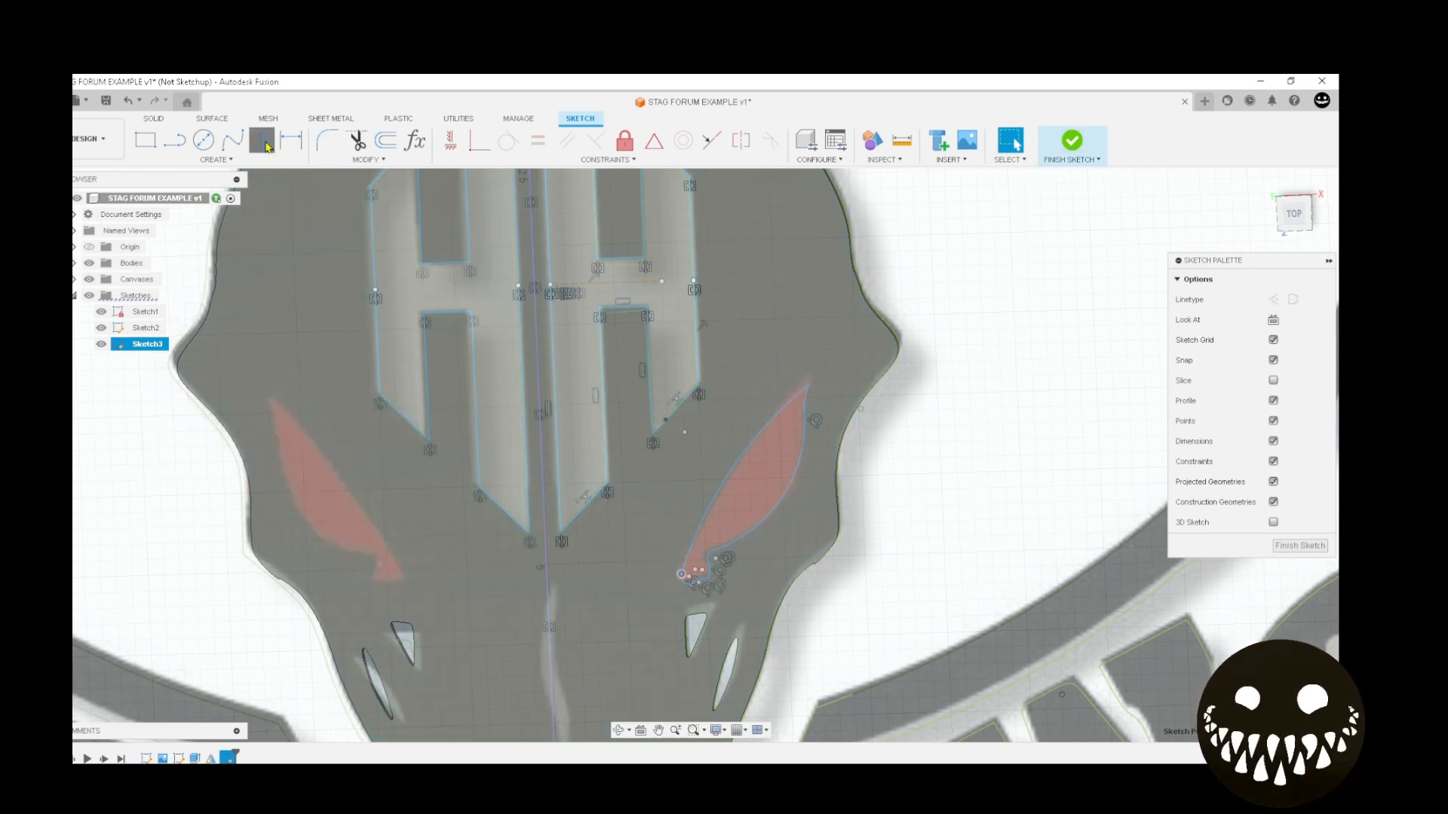
left_click(266, 146)
double_click(705, 503)
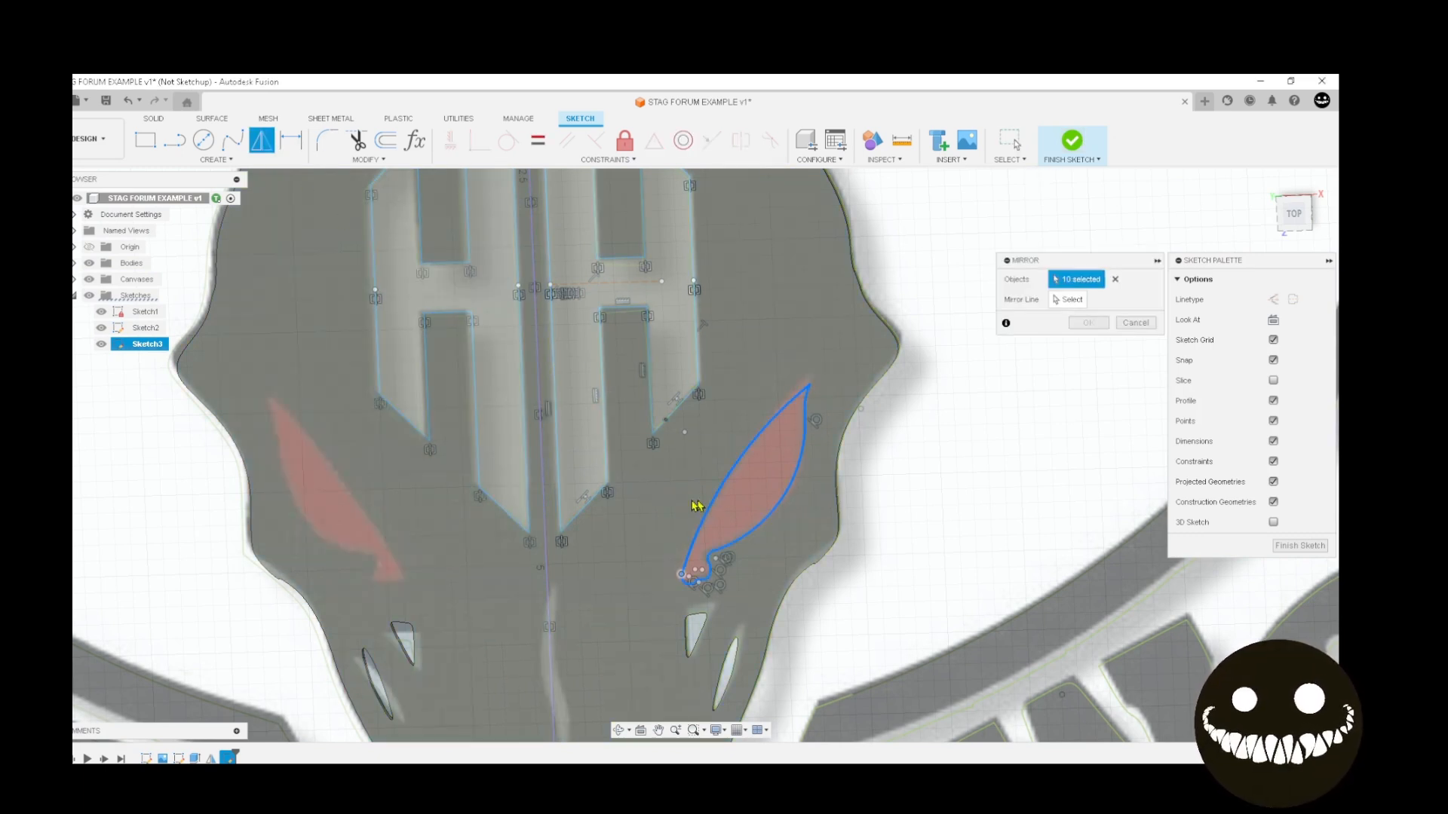
left_click(1070, 300)
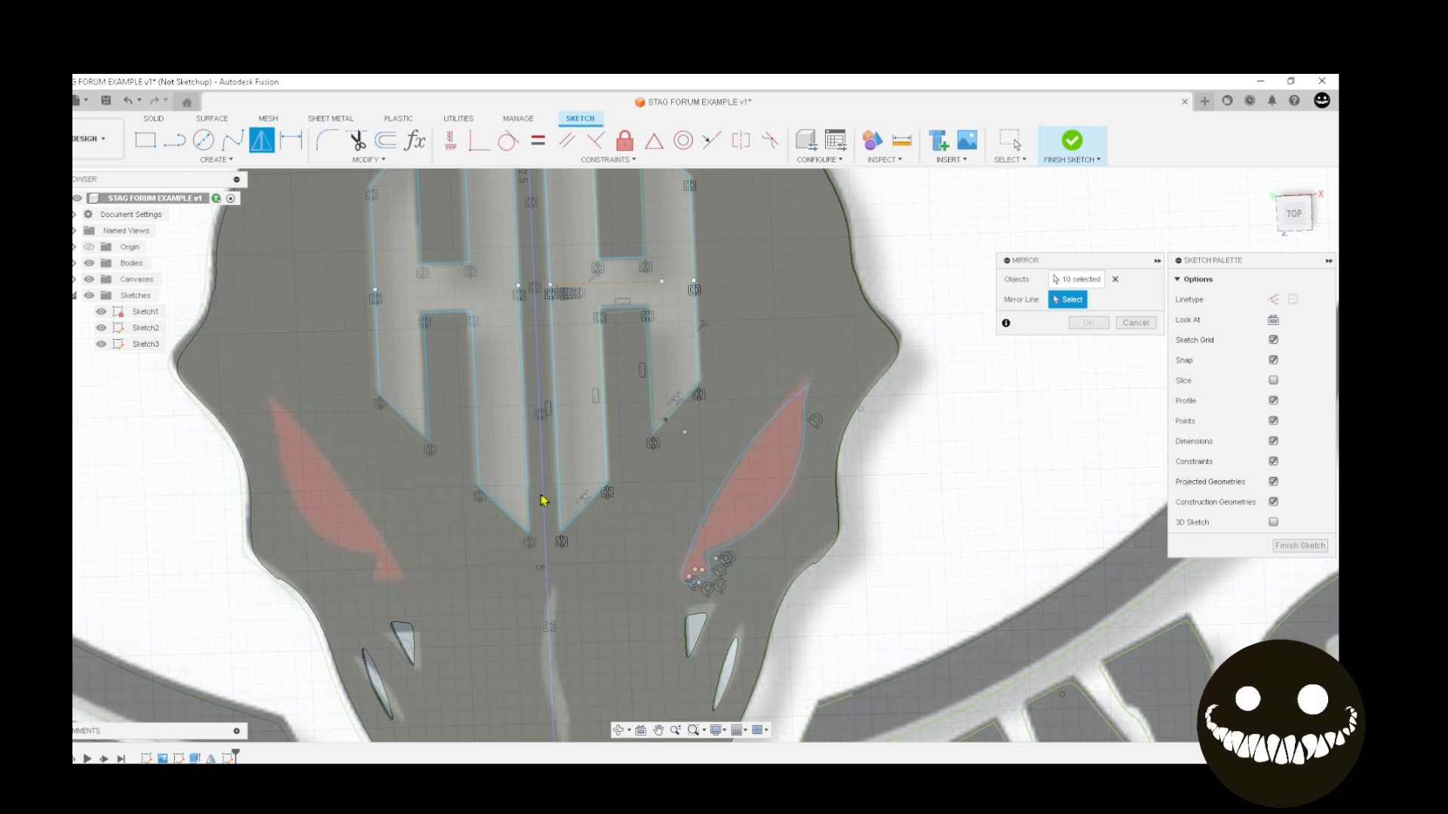
left_click(543, 501)
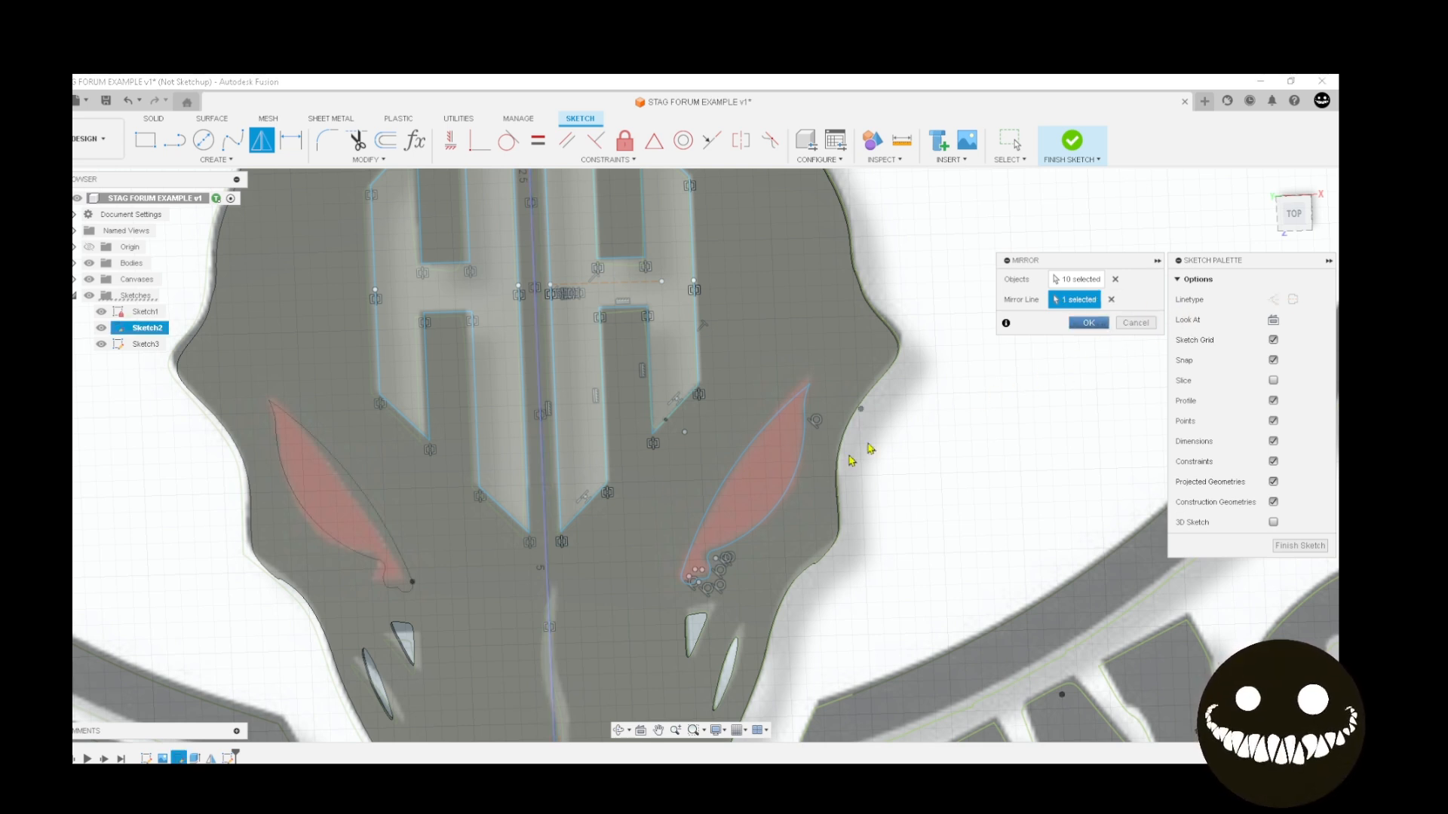
scroll(604, 646, "down", 3)
mouse_move(586, 678)
middle_mouse_down()
mouse_move(616, 517)
mouse_move(617, 545)
mouse_move(653, 457)
mouse_move(577, 490)
middle_mouse_up()
scroll(646, 466, "up", 3)
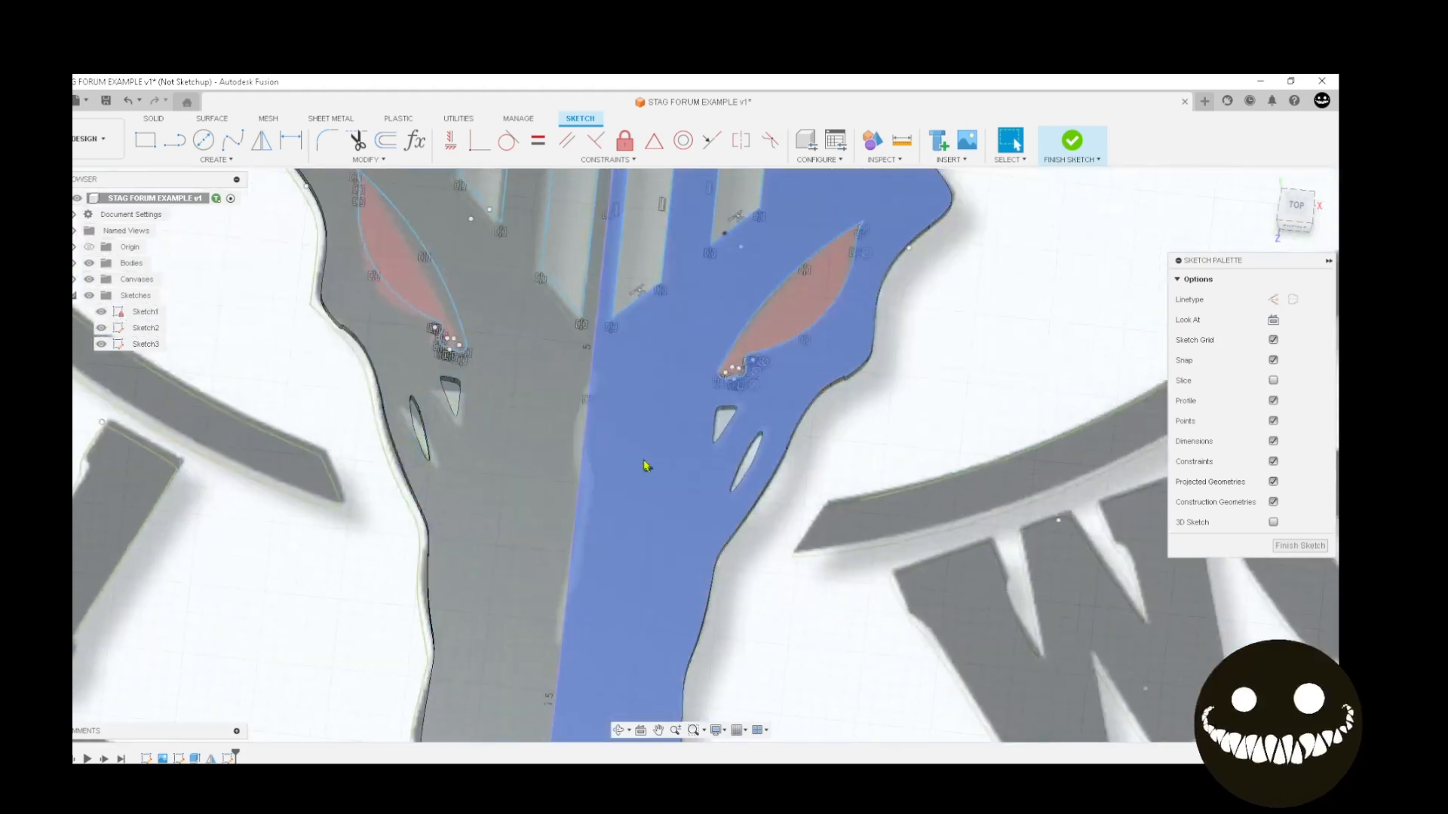
scroll(646, 466, "up", 3)
left_click(553, 453)
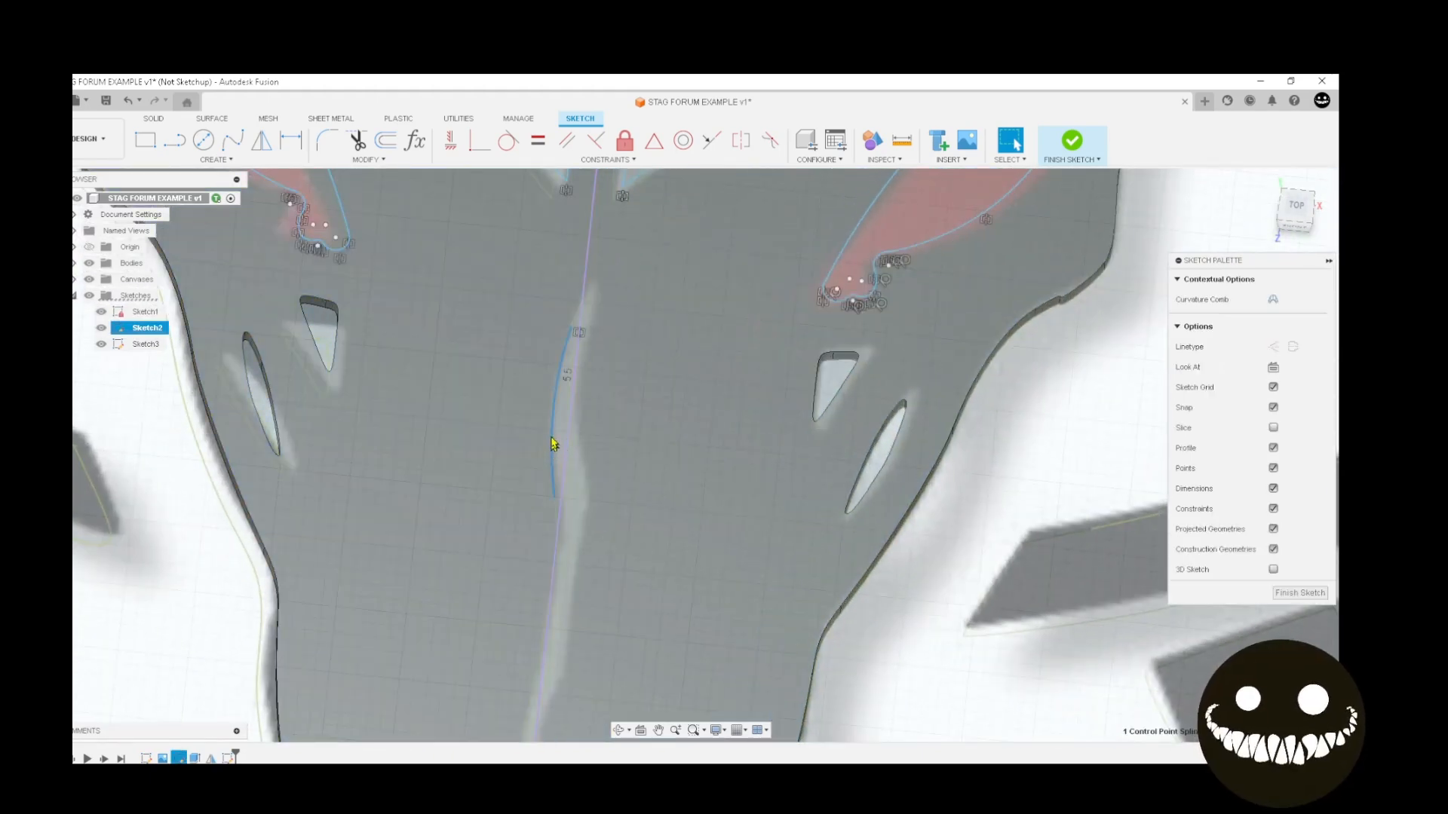
scroll(555, 327, "down", 2)
left_click(504, 289)
mouse_move(488, 254)
left_mouse_down()
mouse_move(626, 758)
mouse_move(645, 722)
left_mouse_up()
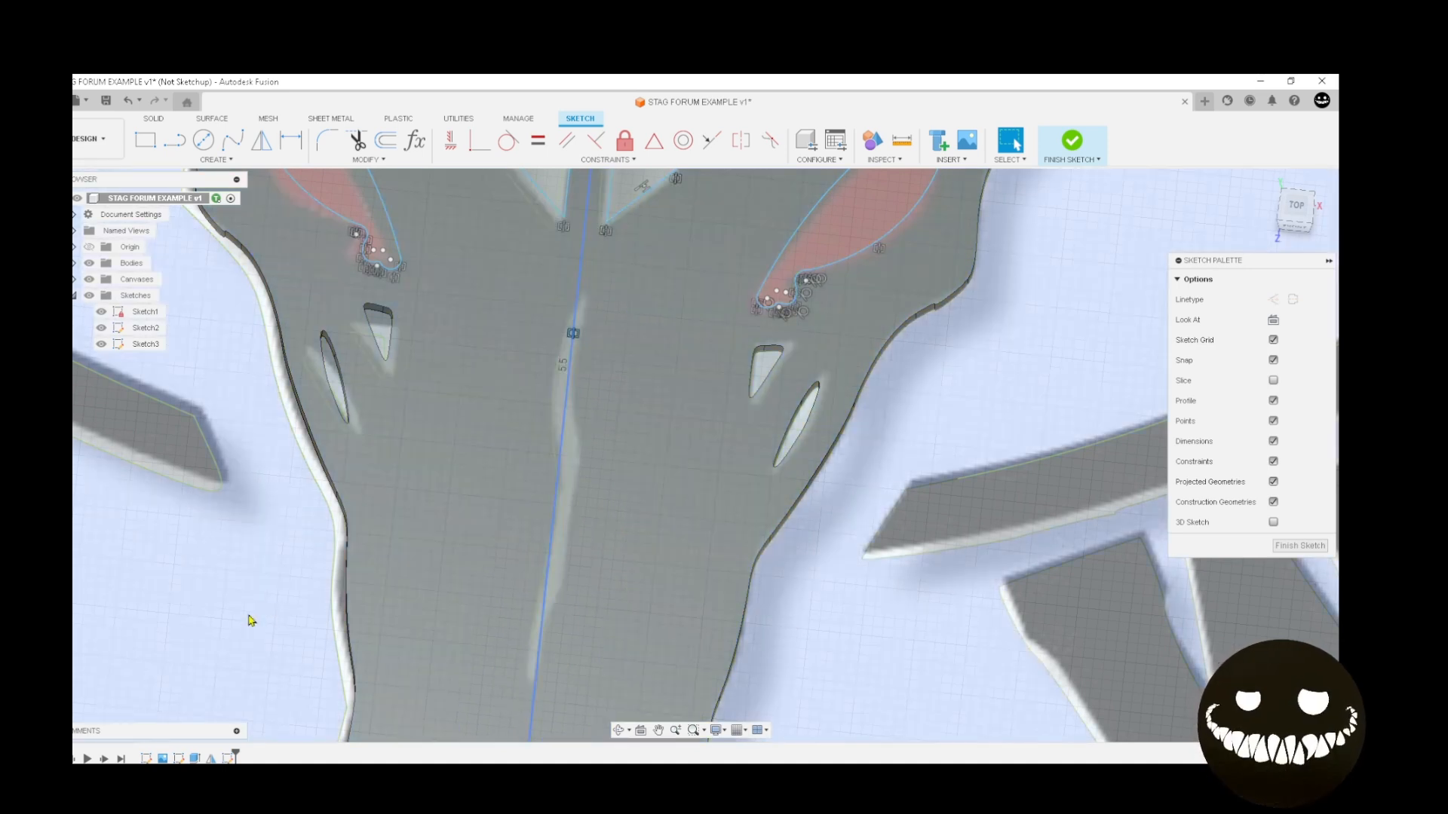
left_click(263, 599)
Project the four uppermost curves of the central crack from the existing sketch into the active sketch, keeping the projection link enabled
key("p")
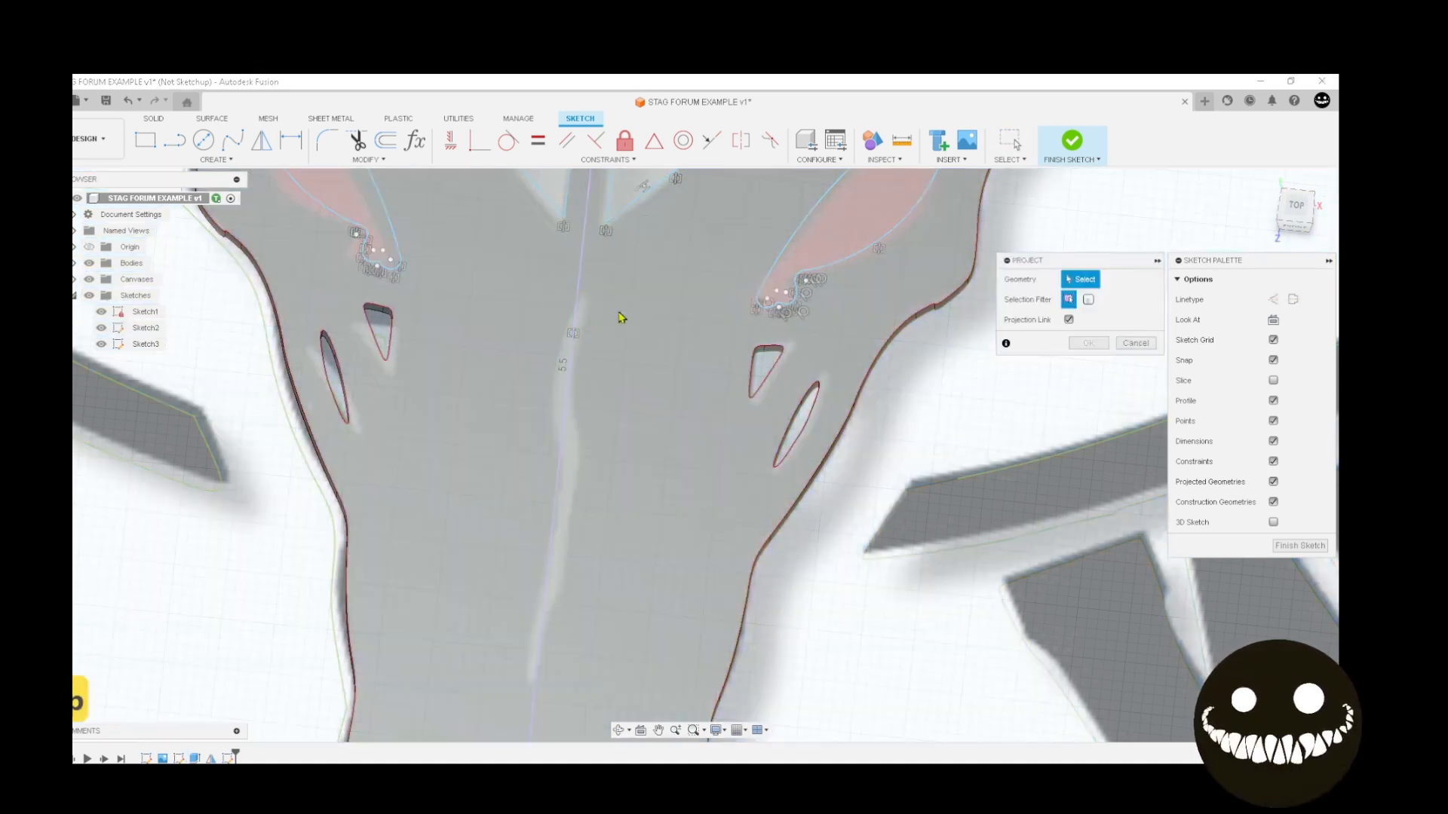
scroll(572, 309, "up", 2)
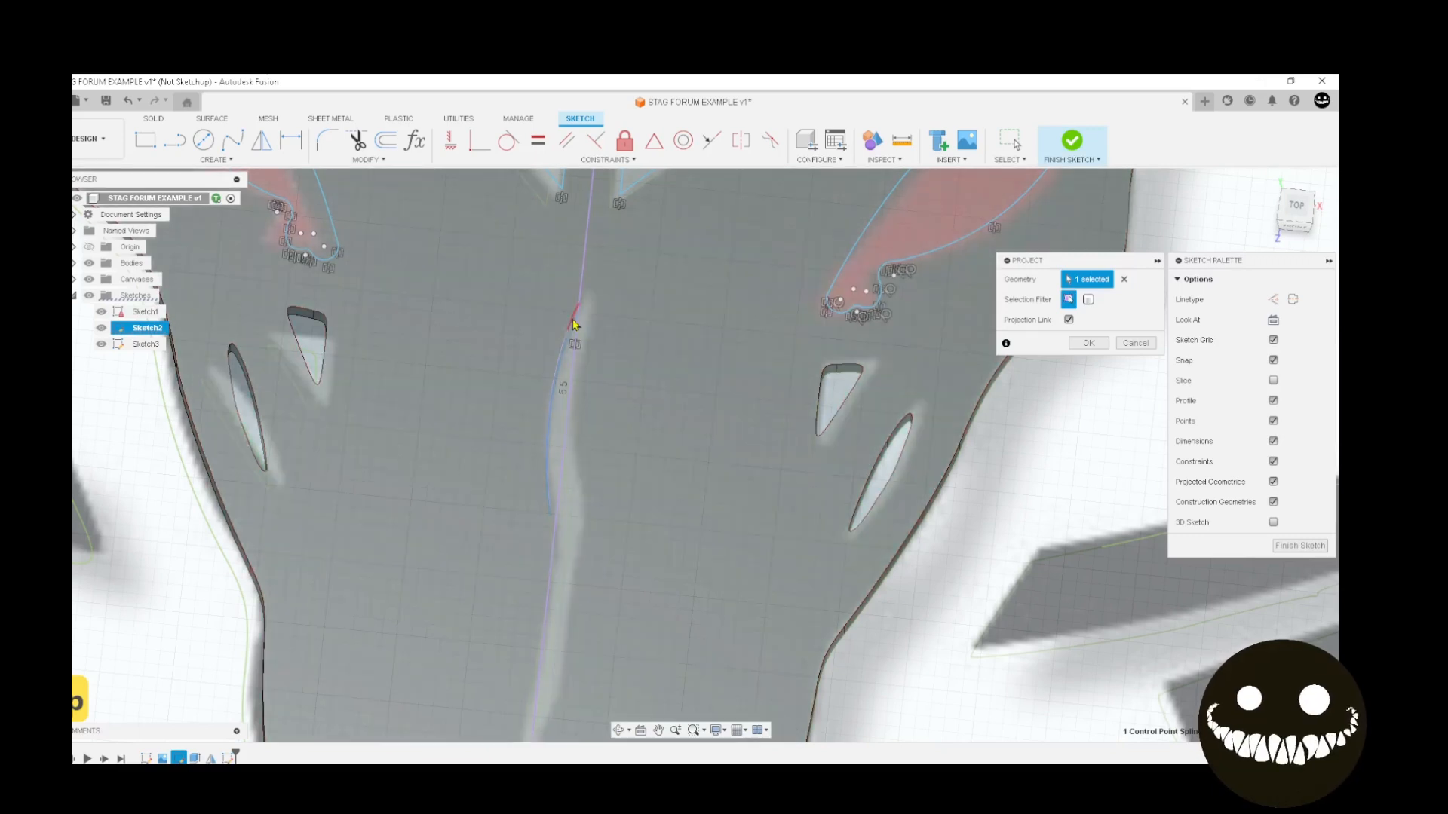
left_click(587, 303)
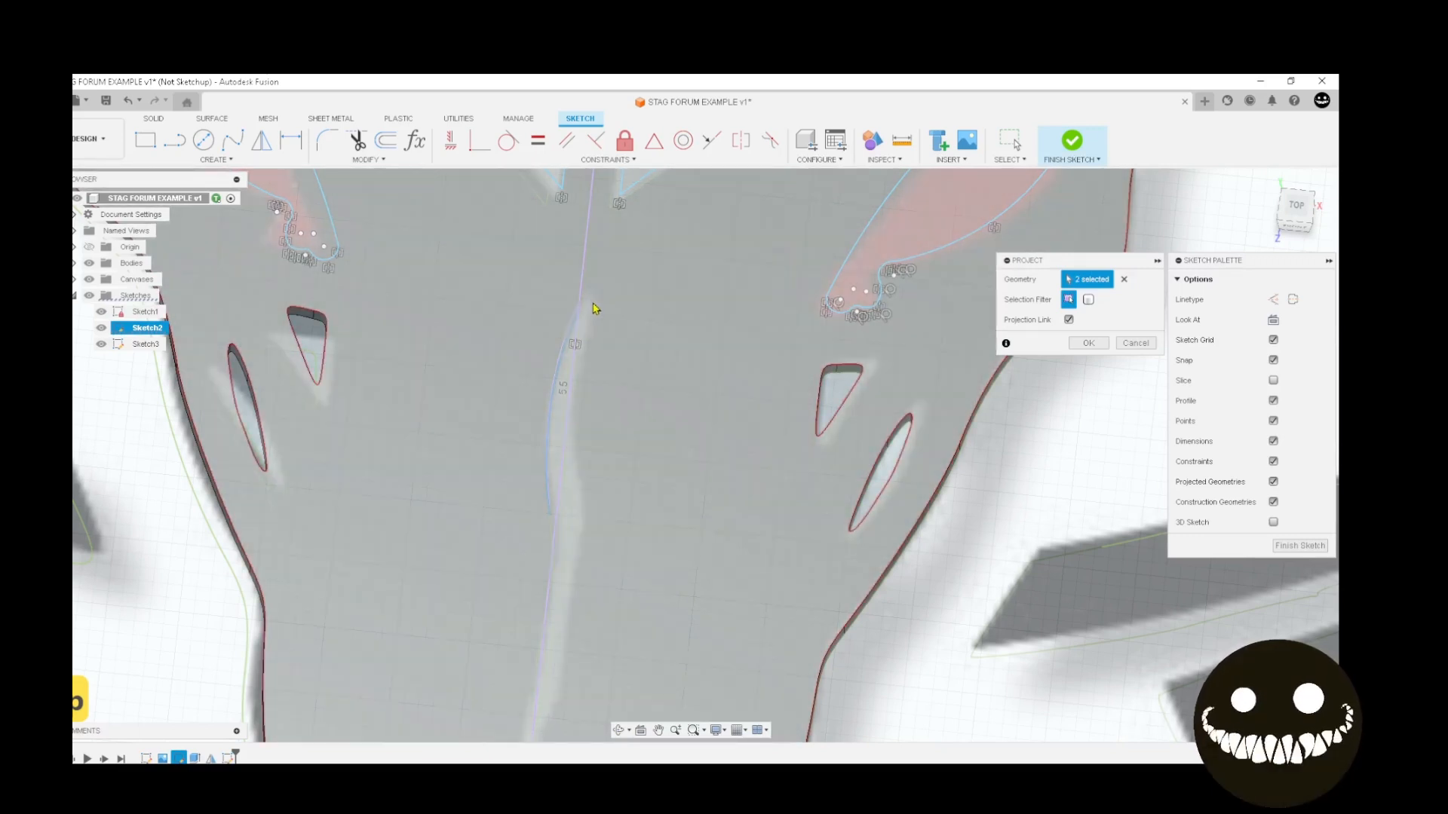
scroll(596, 309, "up", 4)
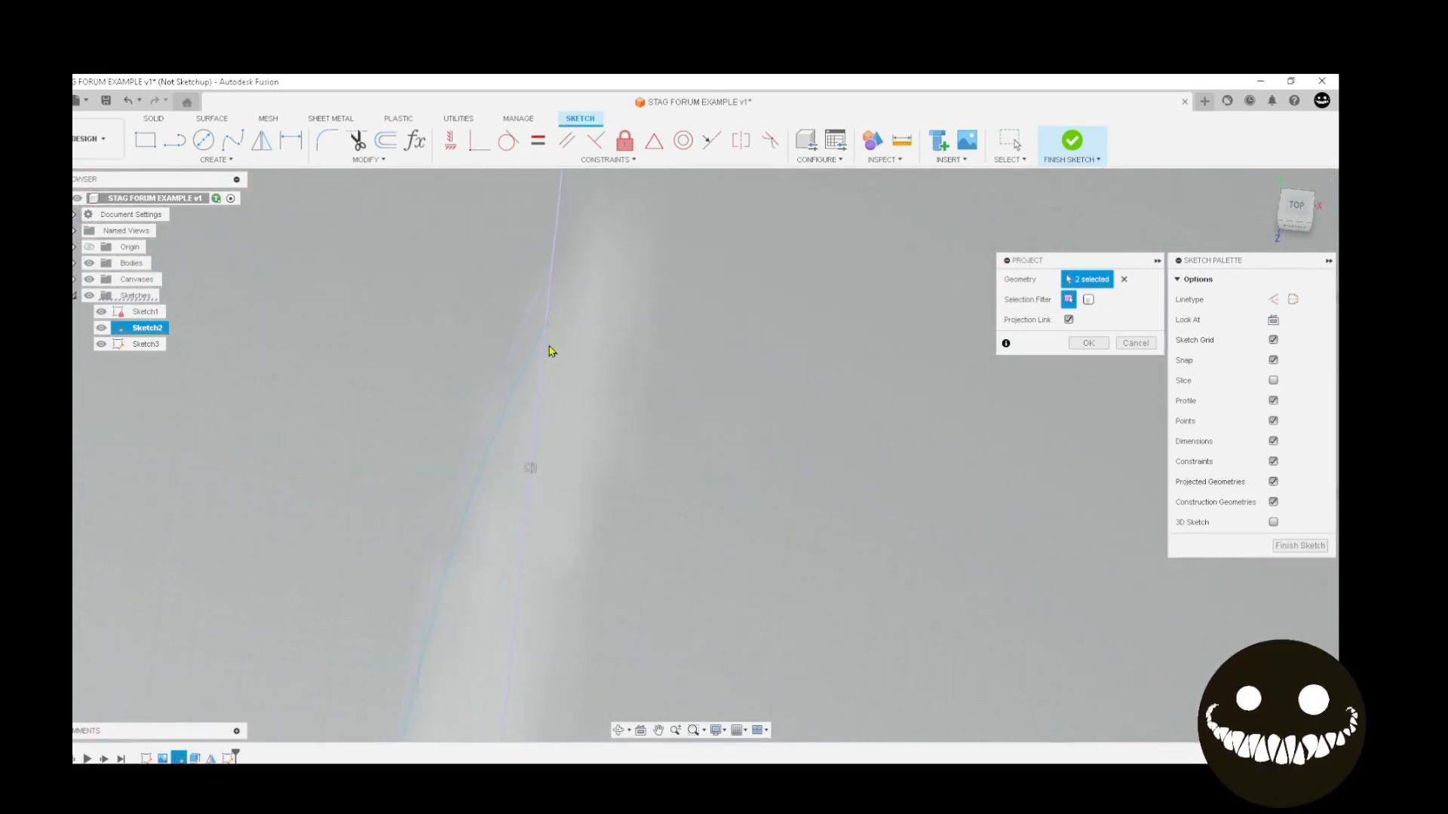
scroll(554, 332, "up", 3)
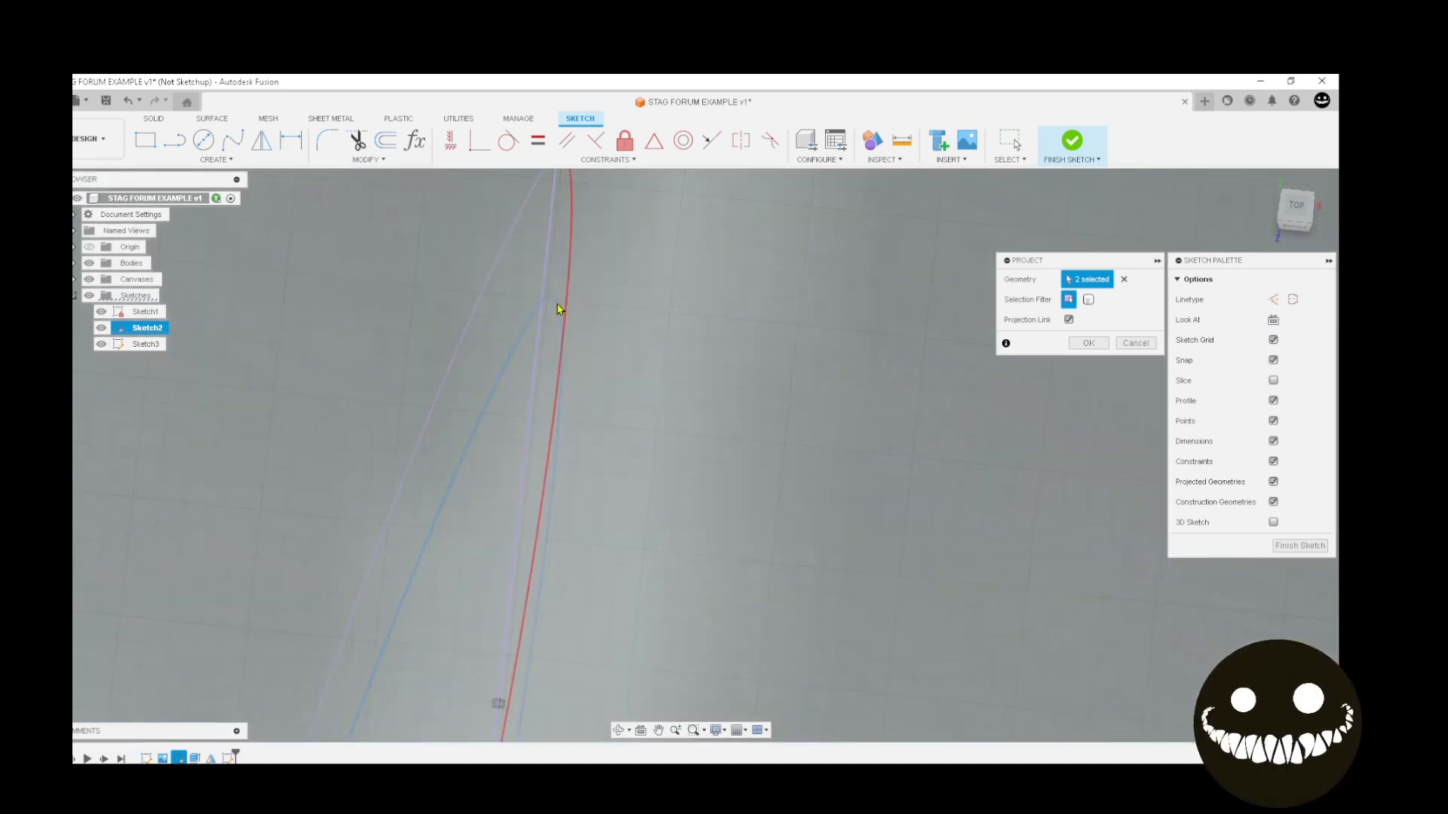
scroll(591, 569, "up", 2)
left_click(638, 588)
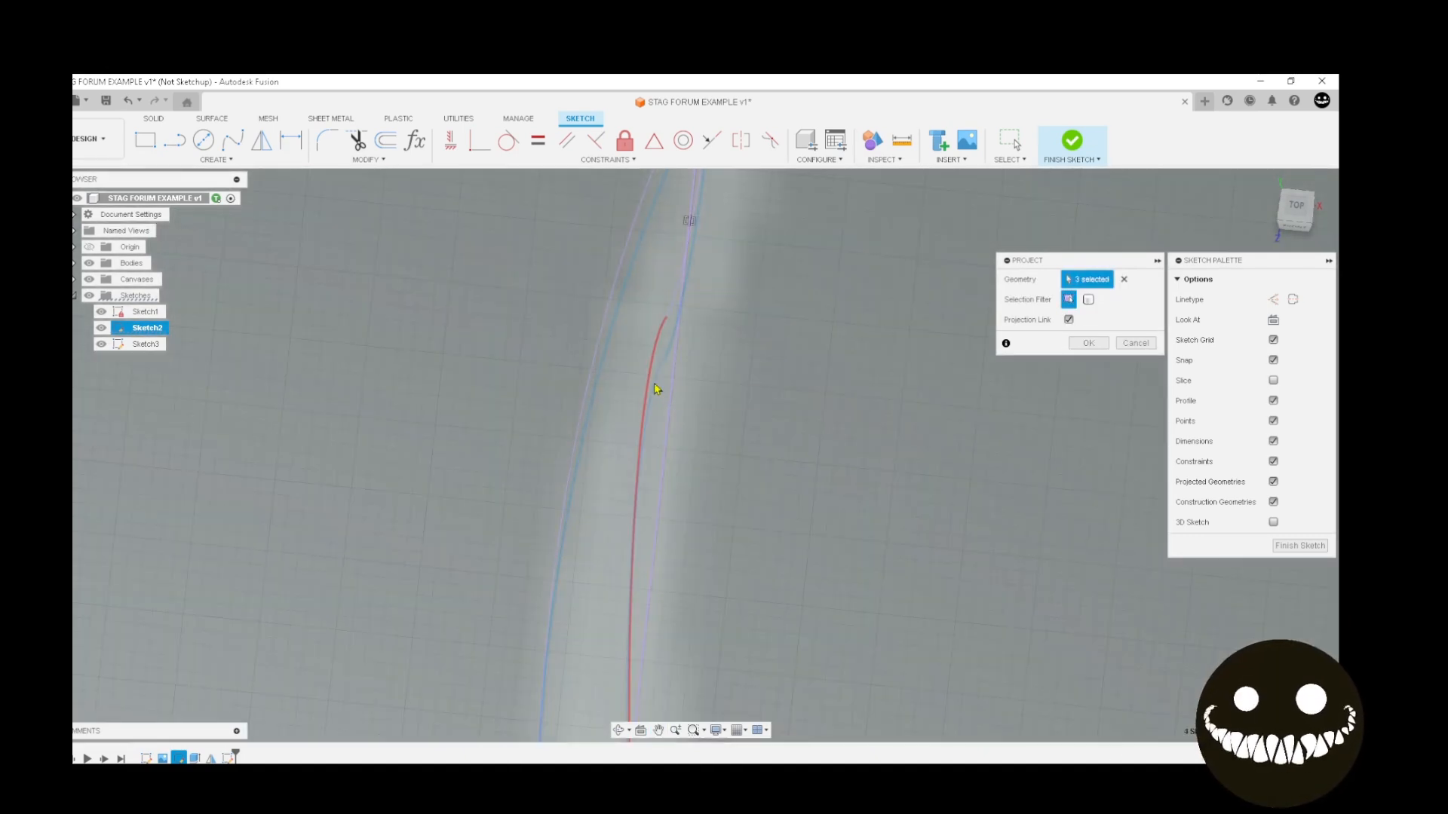
left_click(656, 387)
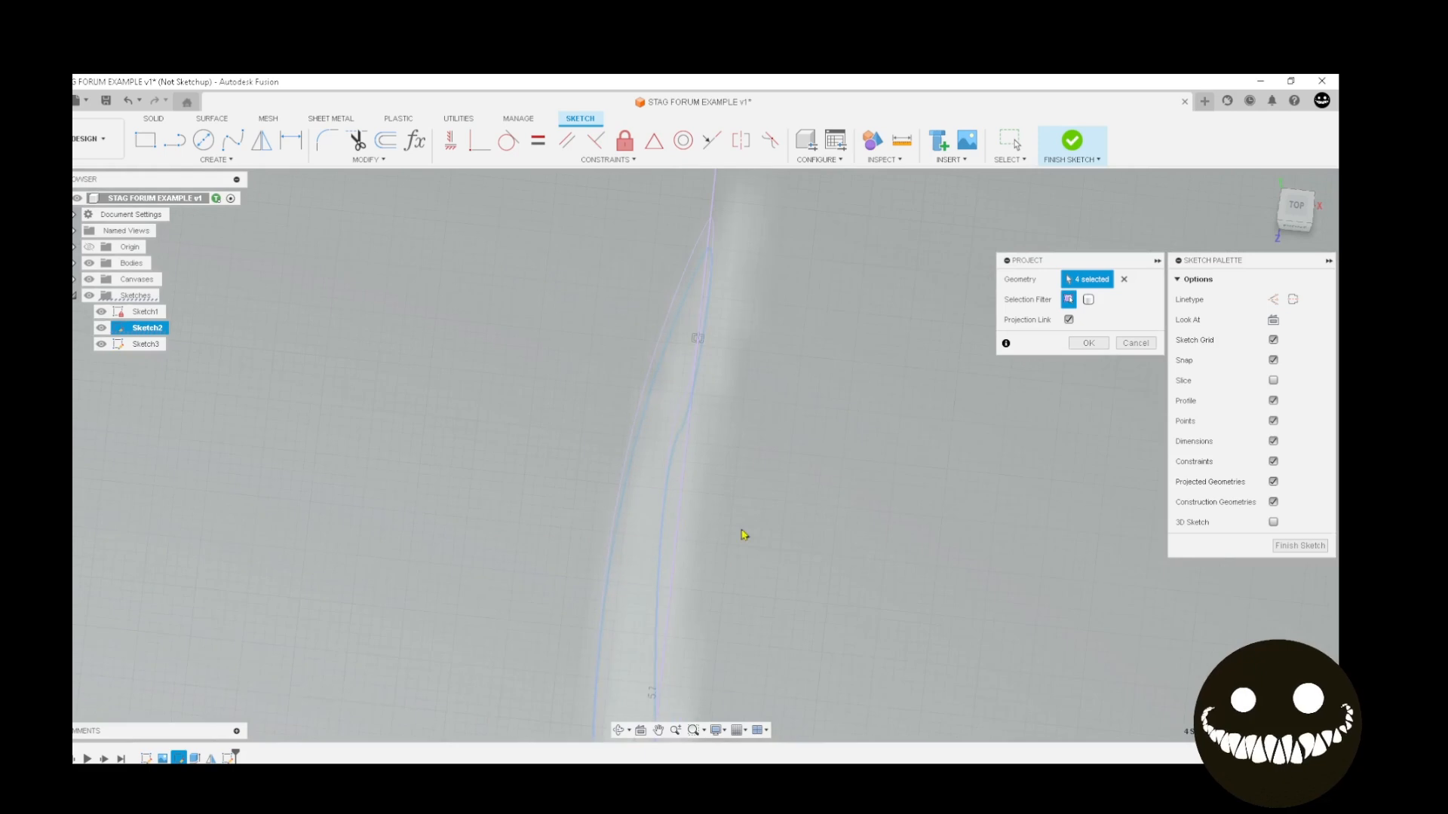
Add the four curves along both sides of the crack's middle section to the projection
middle_click_drag(744, 534, 763, 200)
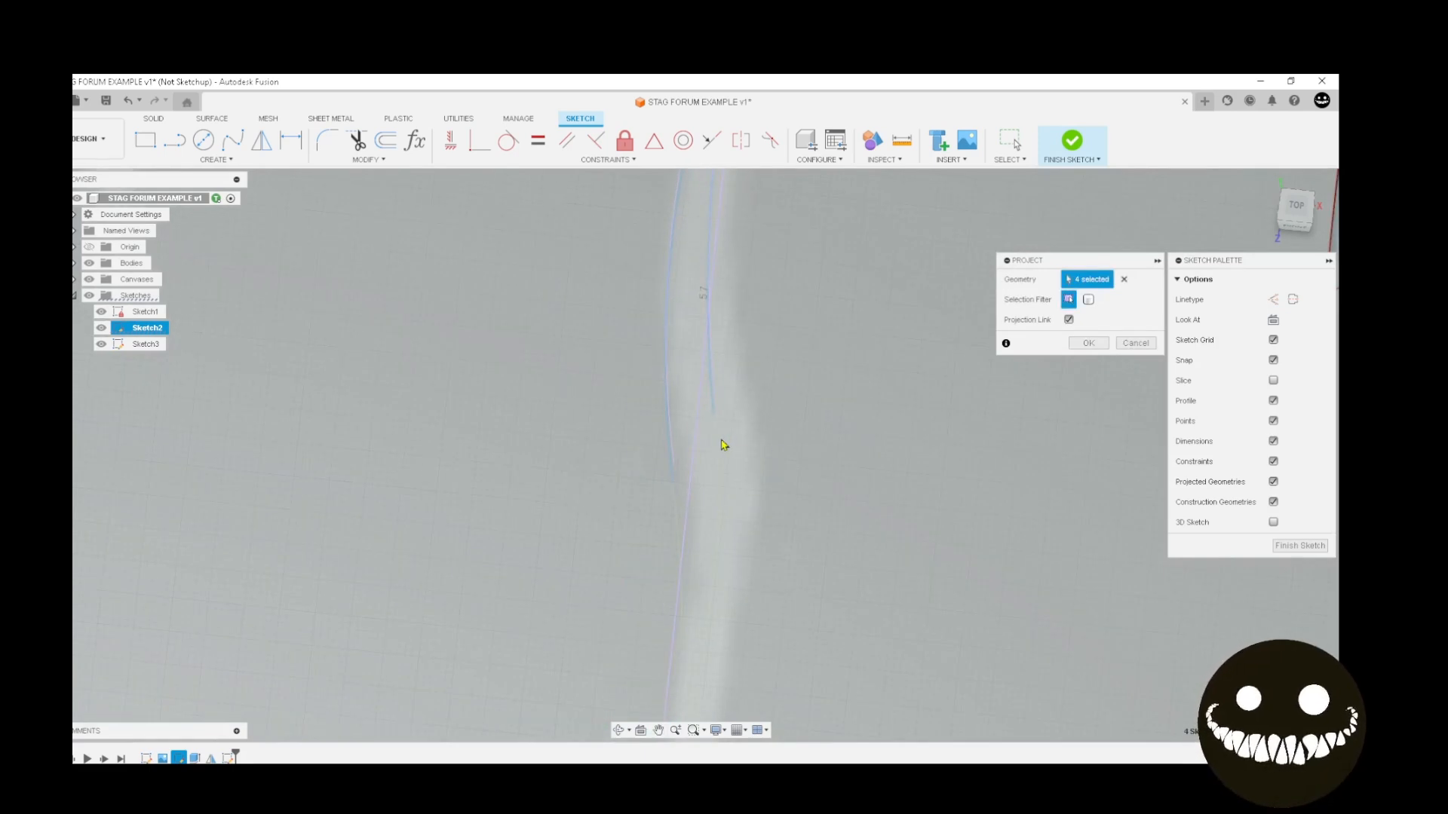
left_click(720, 445)
left_click(682, 519)
middle_click_drag(726, 607, 727, 405)
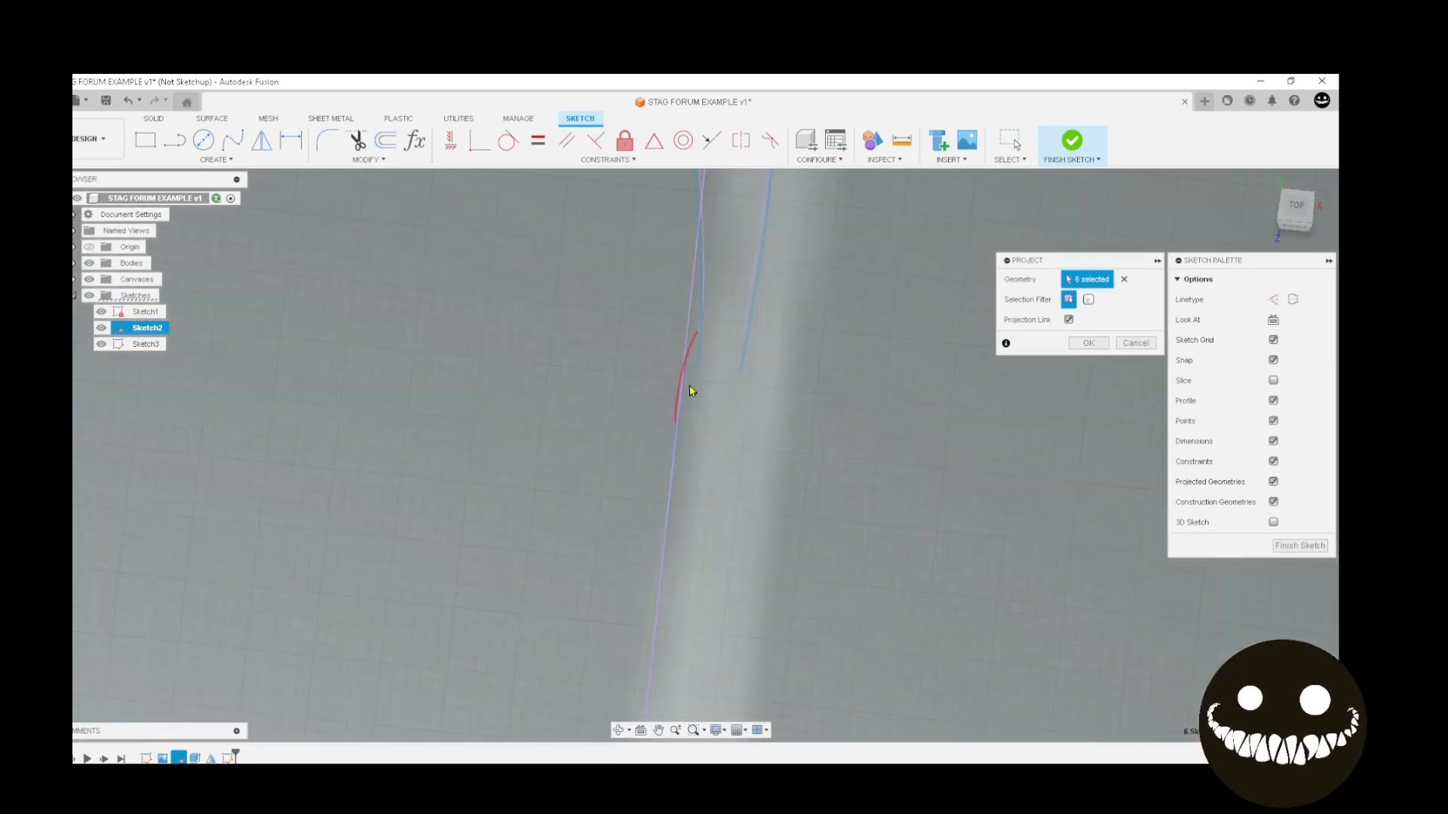
left_click(690, 388)
left_click(738, 411)
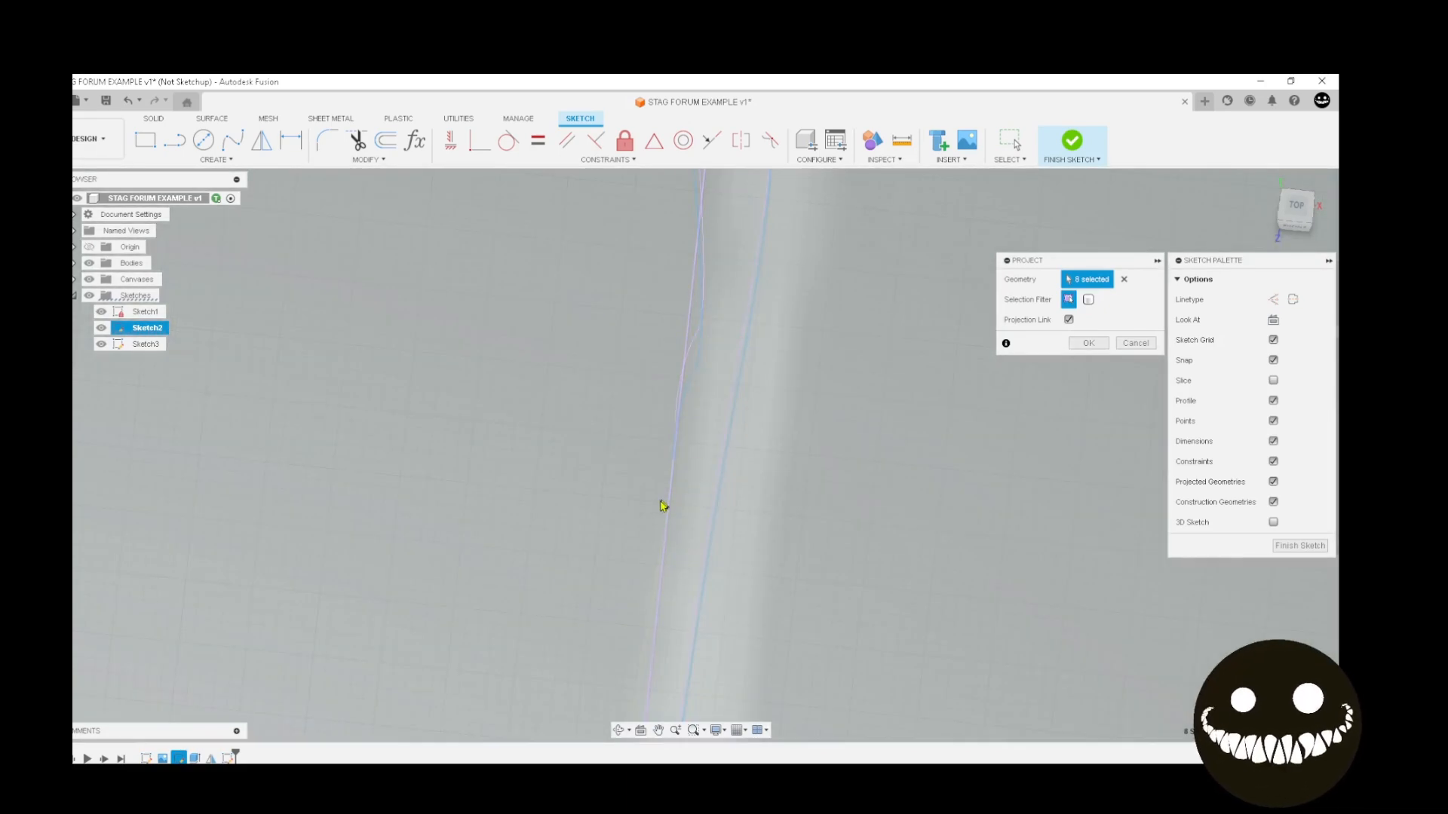
Add the remaining four curves down to the crack's lower tip and complete the projection
scroll(679, 502, "up", 1)
left_click(675, 502)
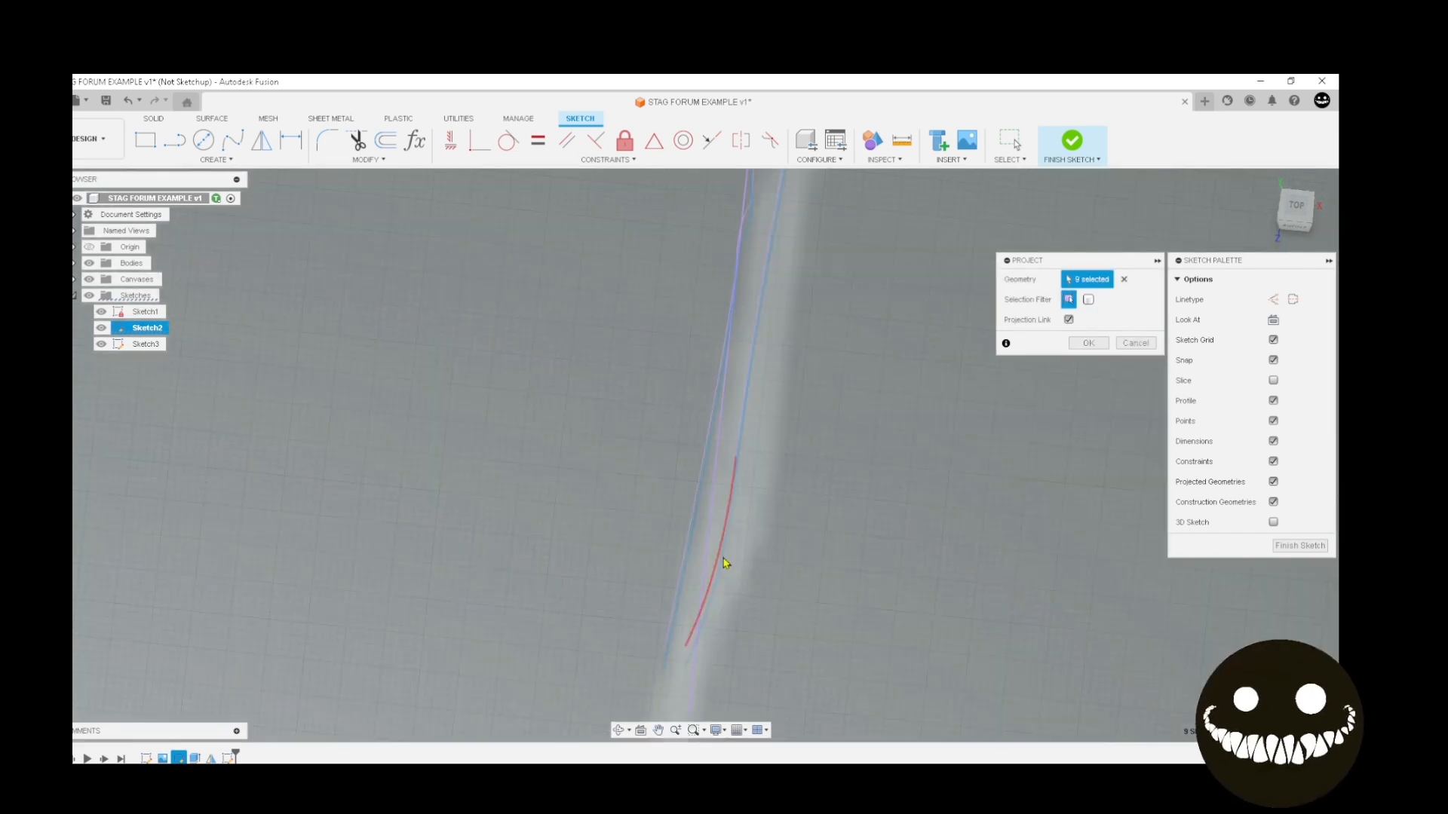
left_click(724, 563)
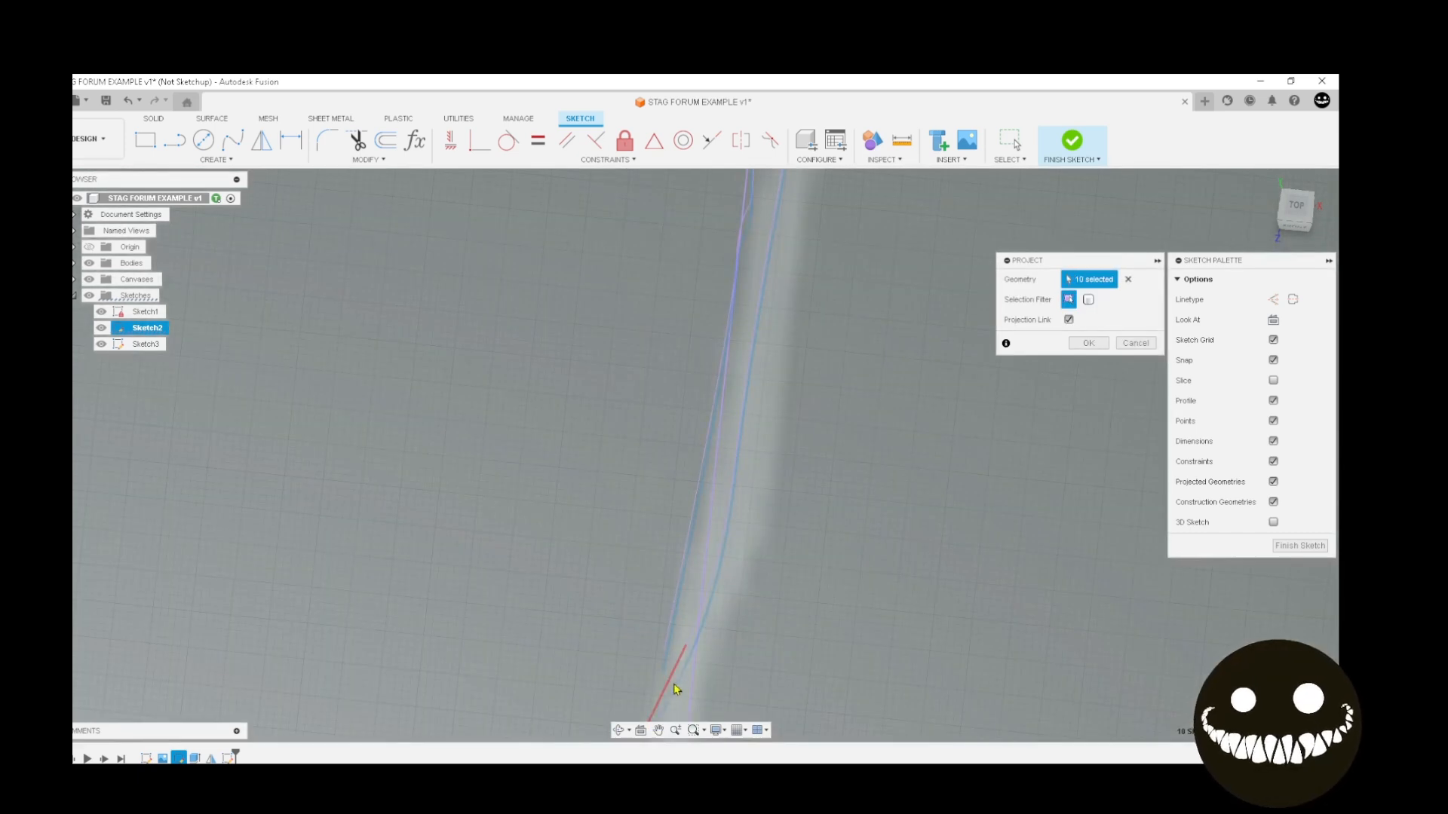
left_click(676, 682)
middle_click_drag(675, 683, 688, 410)
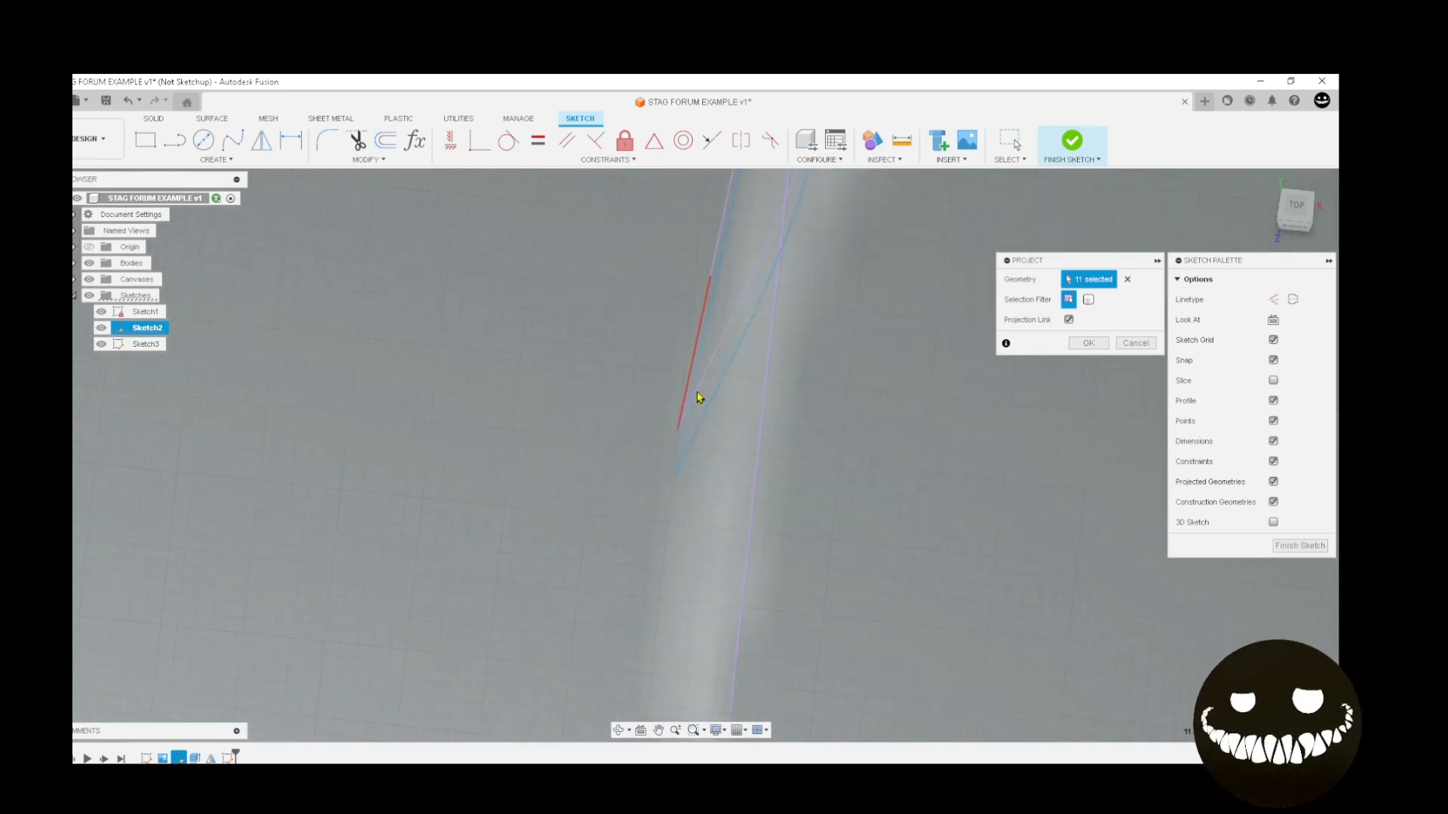
scroll(694, 380, "up", 3)
scroll(717, 472, "down", 8)
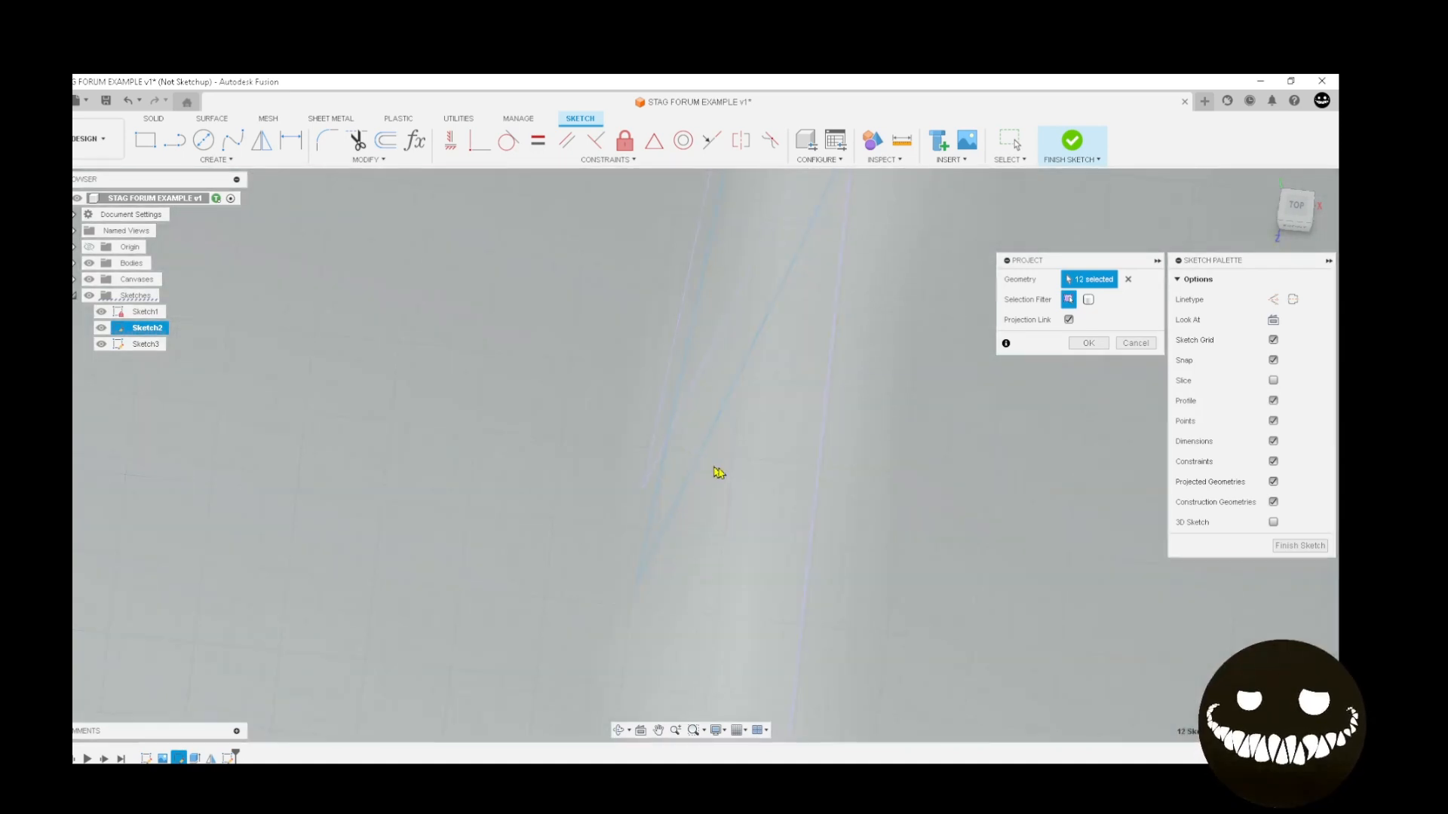
middle_click_drag(911, 535, 643, 673)
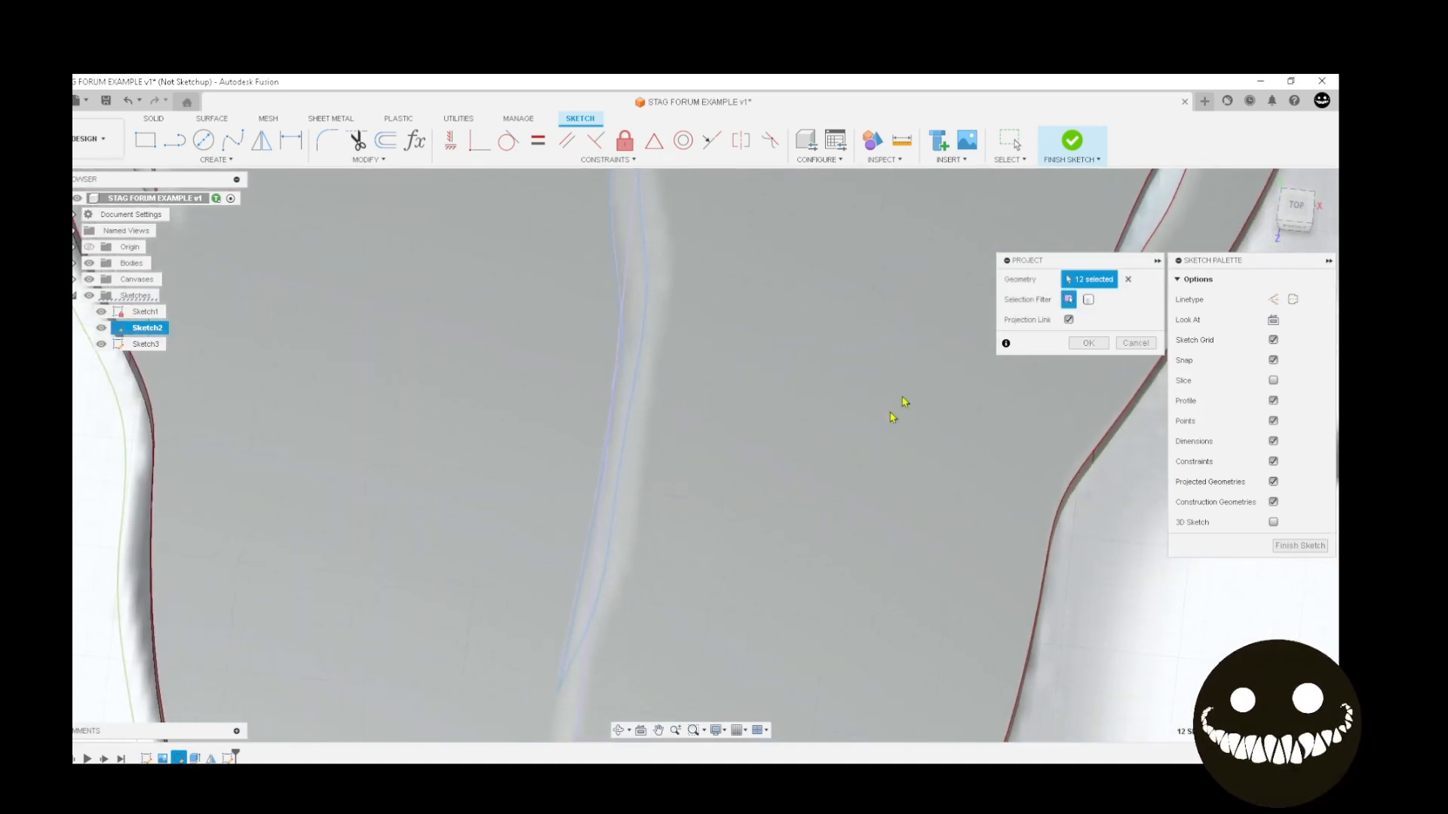
scroll(905, 403, "down", 3)
left_click(1089, 343)
left_click(924, 375)
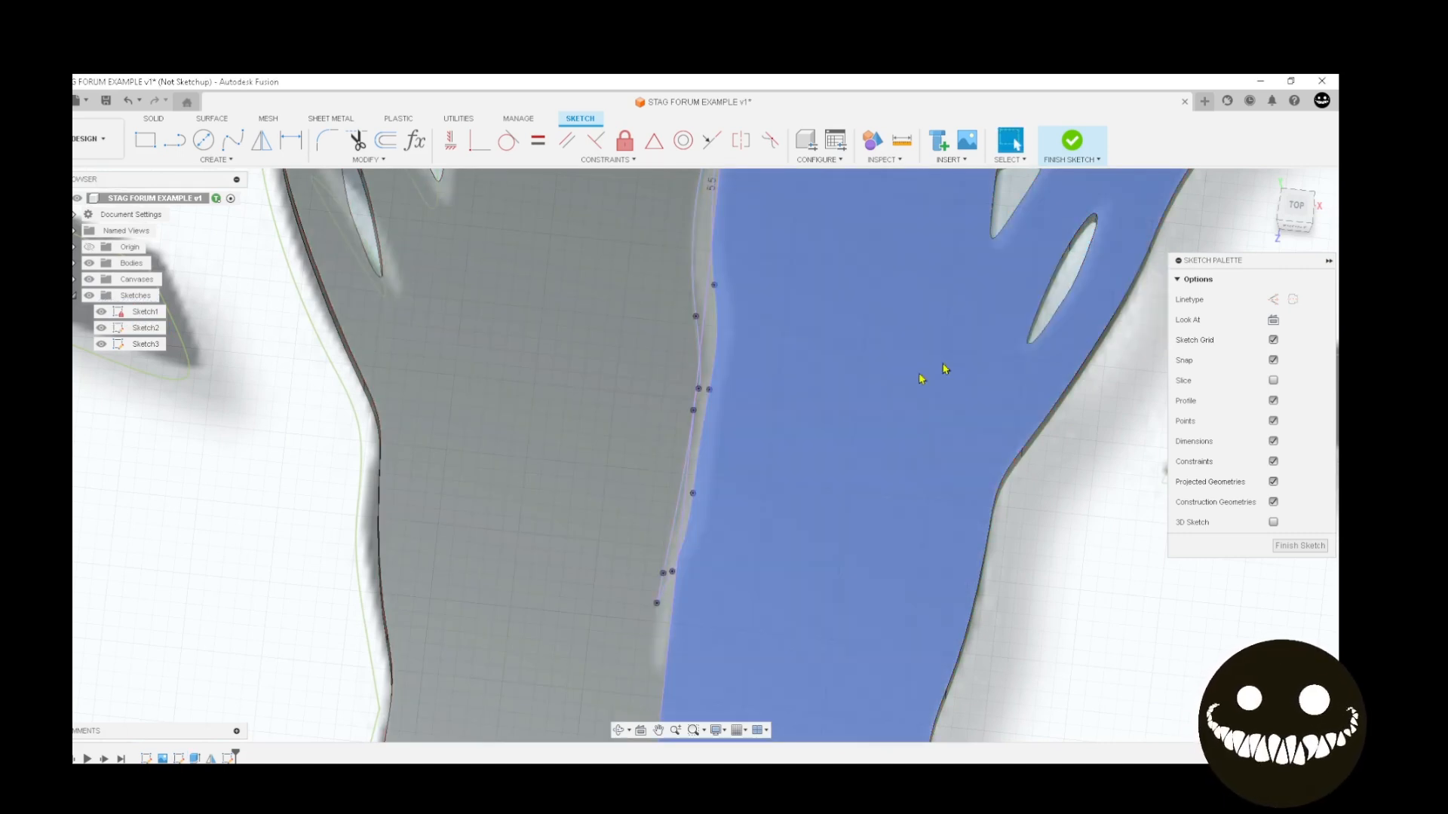
Start an extrusion and select all four profile regions that make up the central crack, including the small one at its upper tip
scroll(779, 451, "up", 3)
key("e")
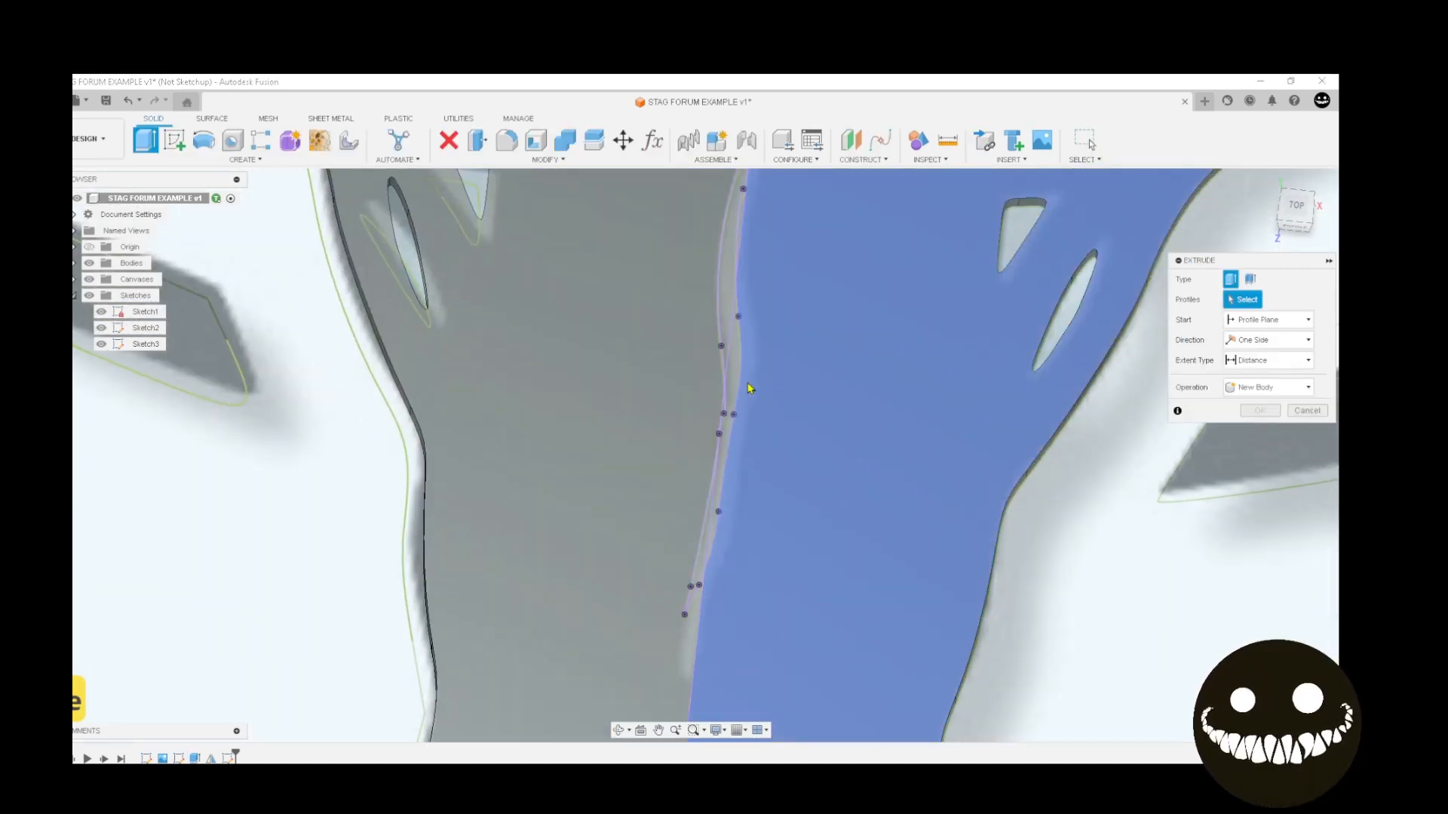
left_click(730, 404)
left_click(700, 567)
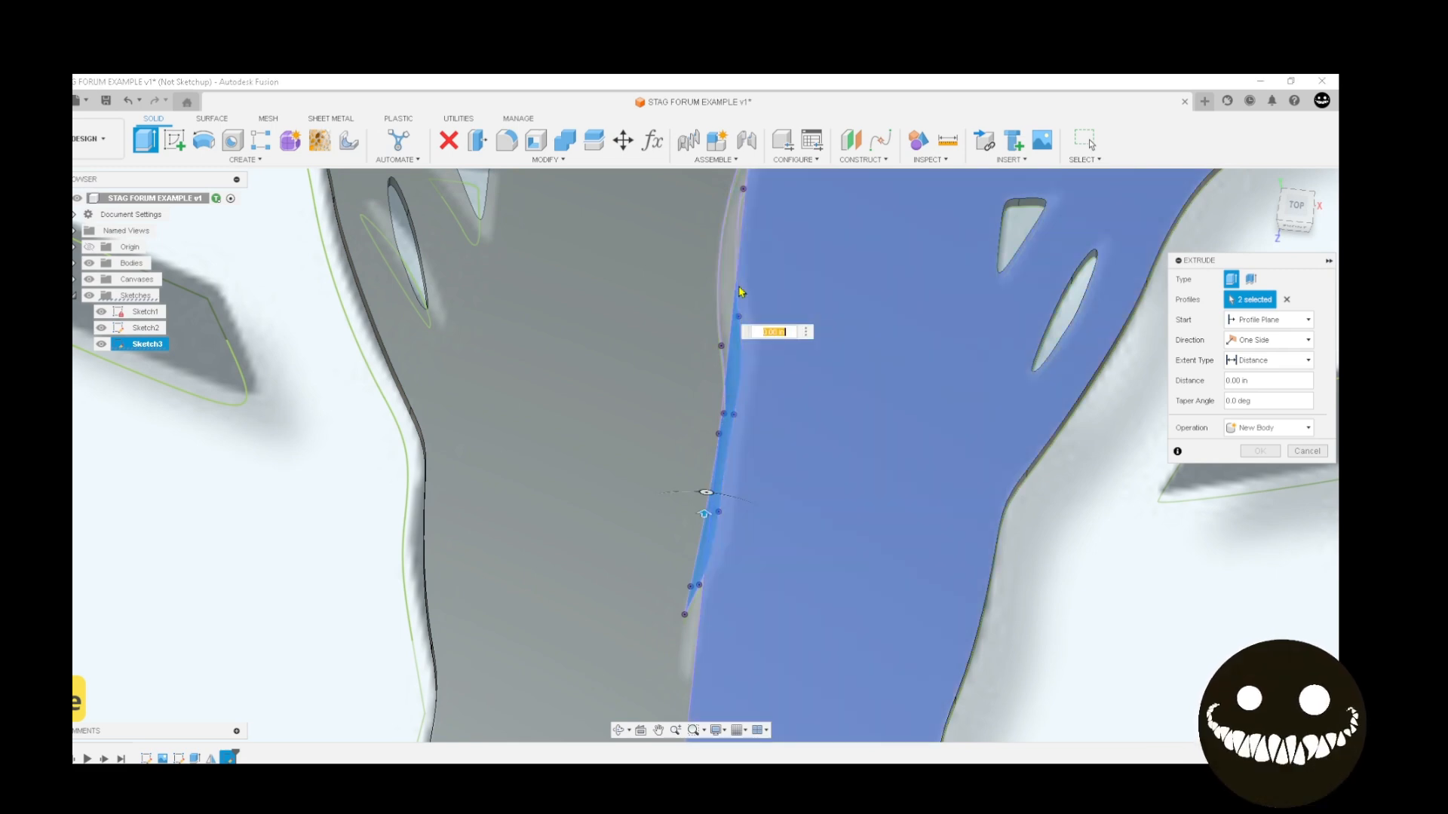
left_click(730, 331)
middle_click_drag(734, 343, 718, 585)
scroll(730, 417, "up", 6)
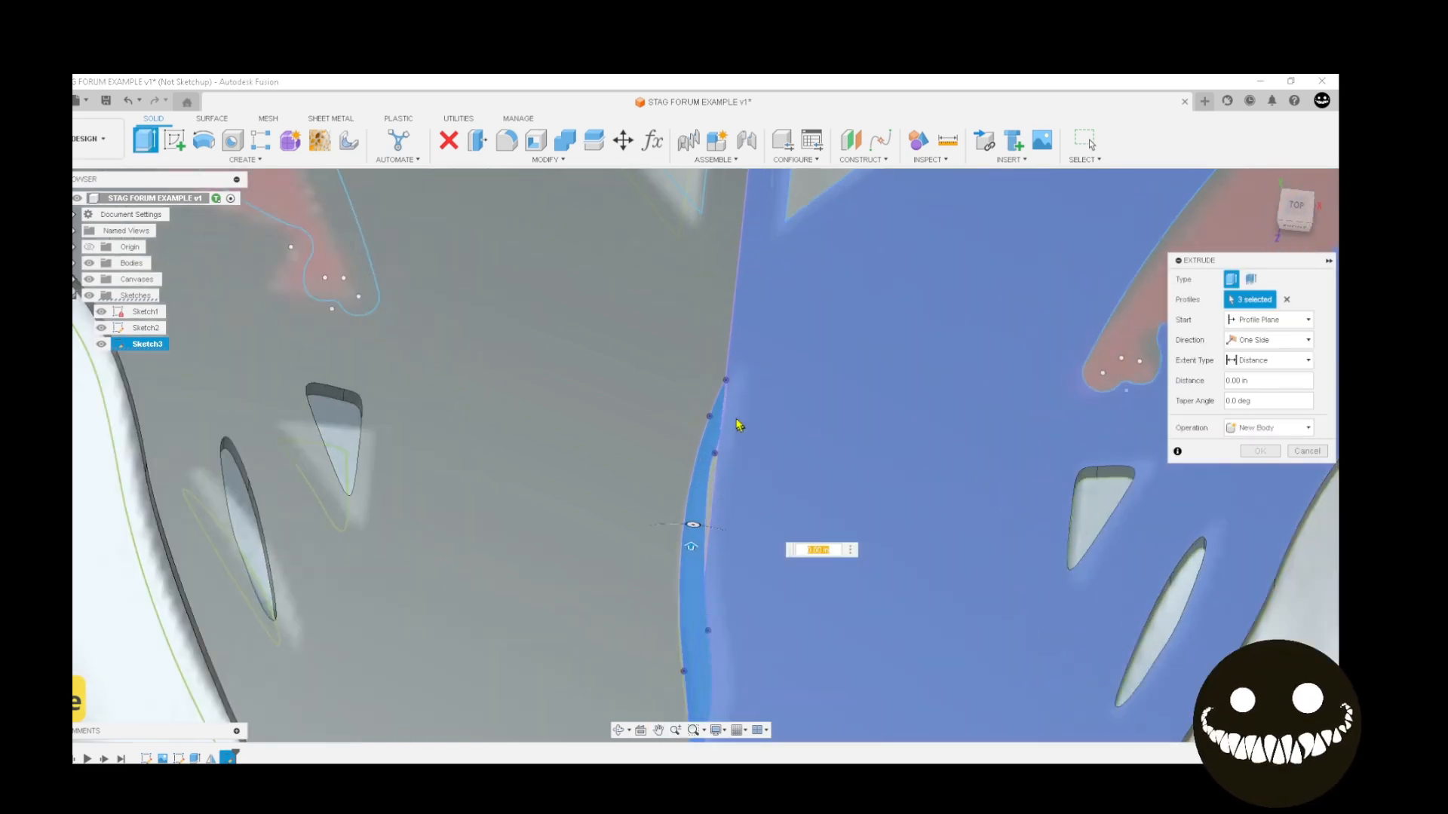
left_click(721, 399)
scroll(665, 521, "down", 3)
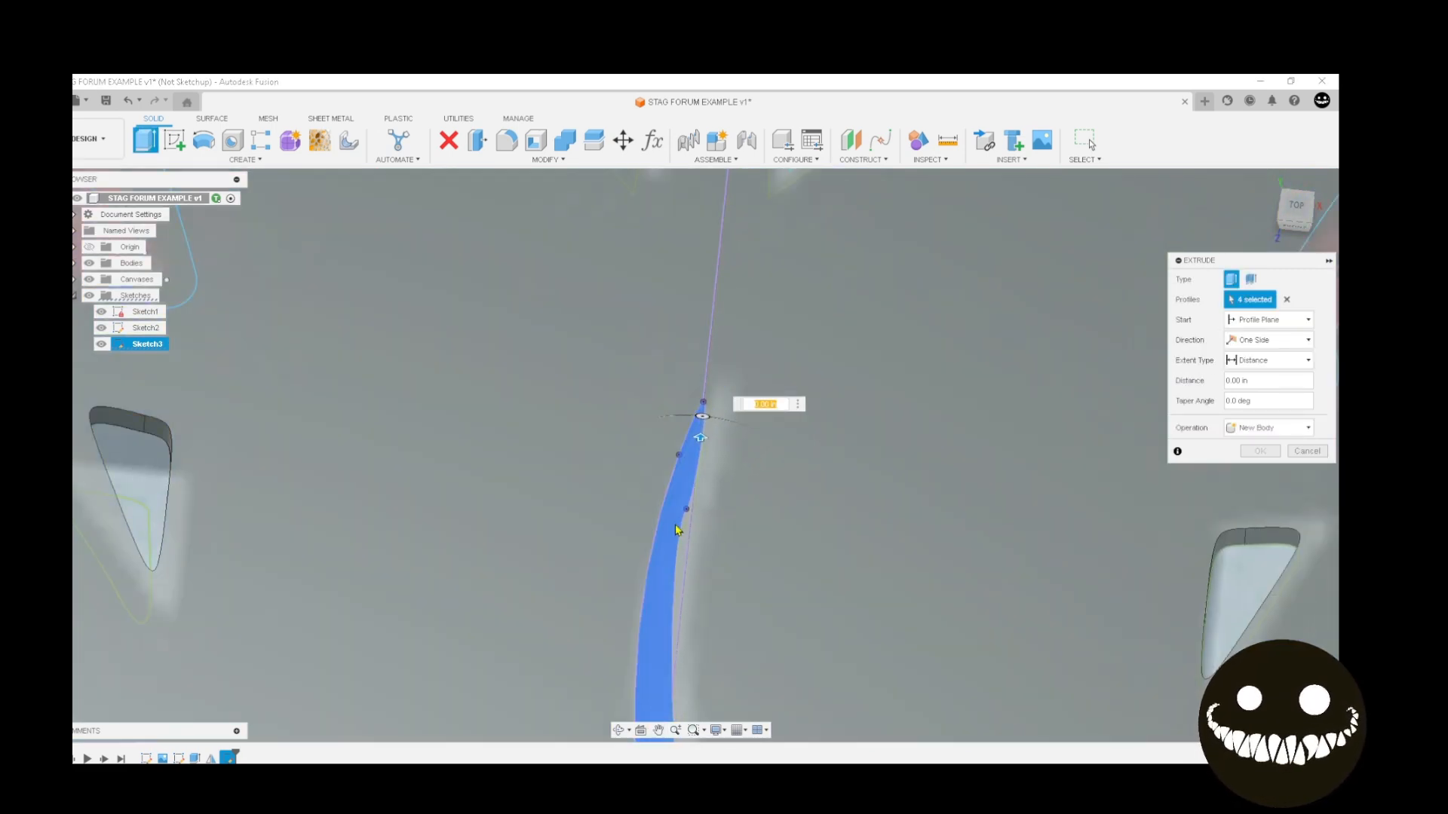
scroll(676, 530, "up", 4)
scroll(472, 485, "down", 5)
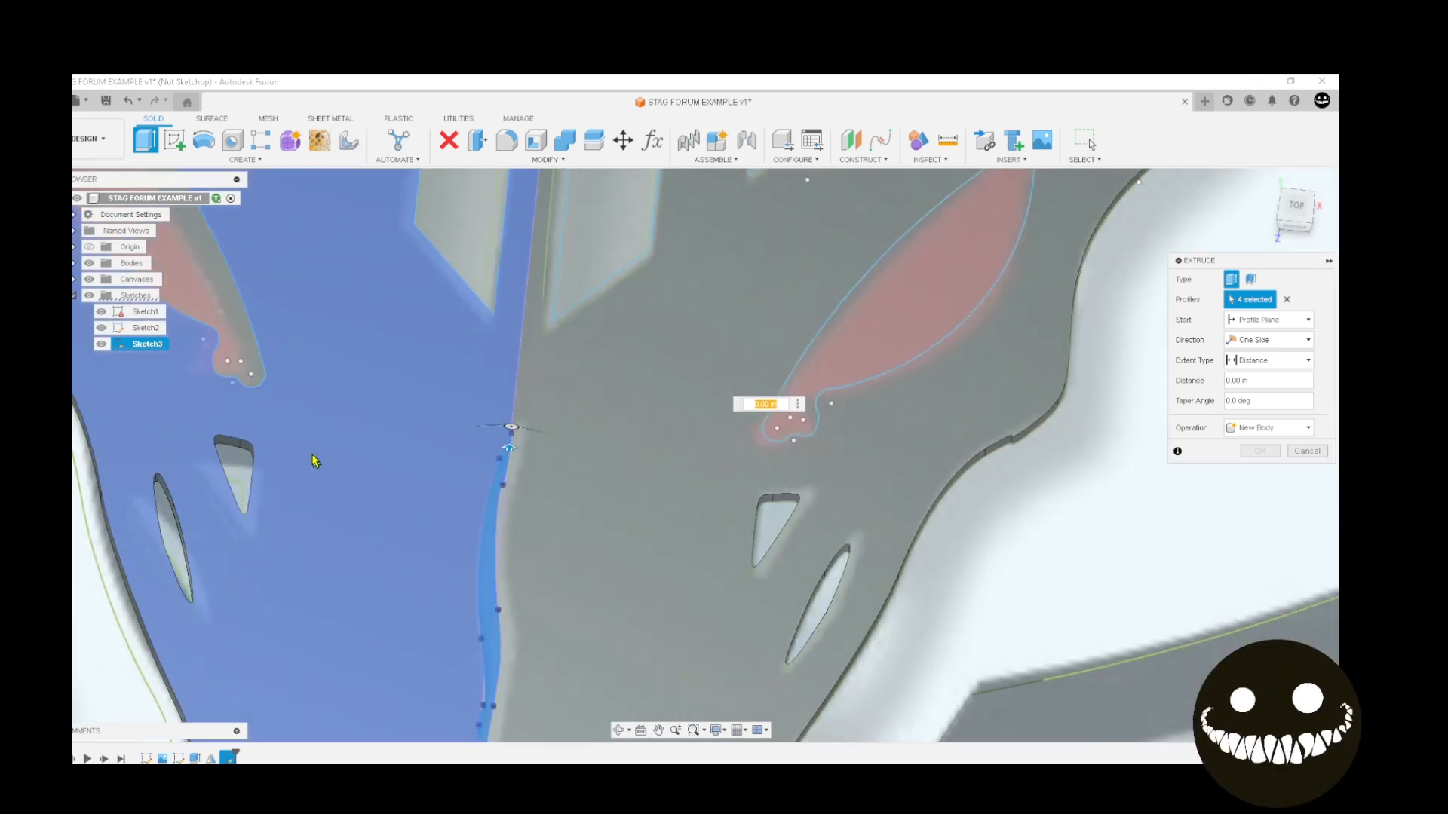
Add both eyes and both halves of the double-H emblem to the extrusion profiles
left_click(246, 326)
left_click(528, 253)
left_click(678, 207)
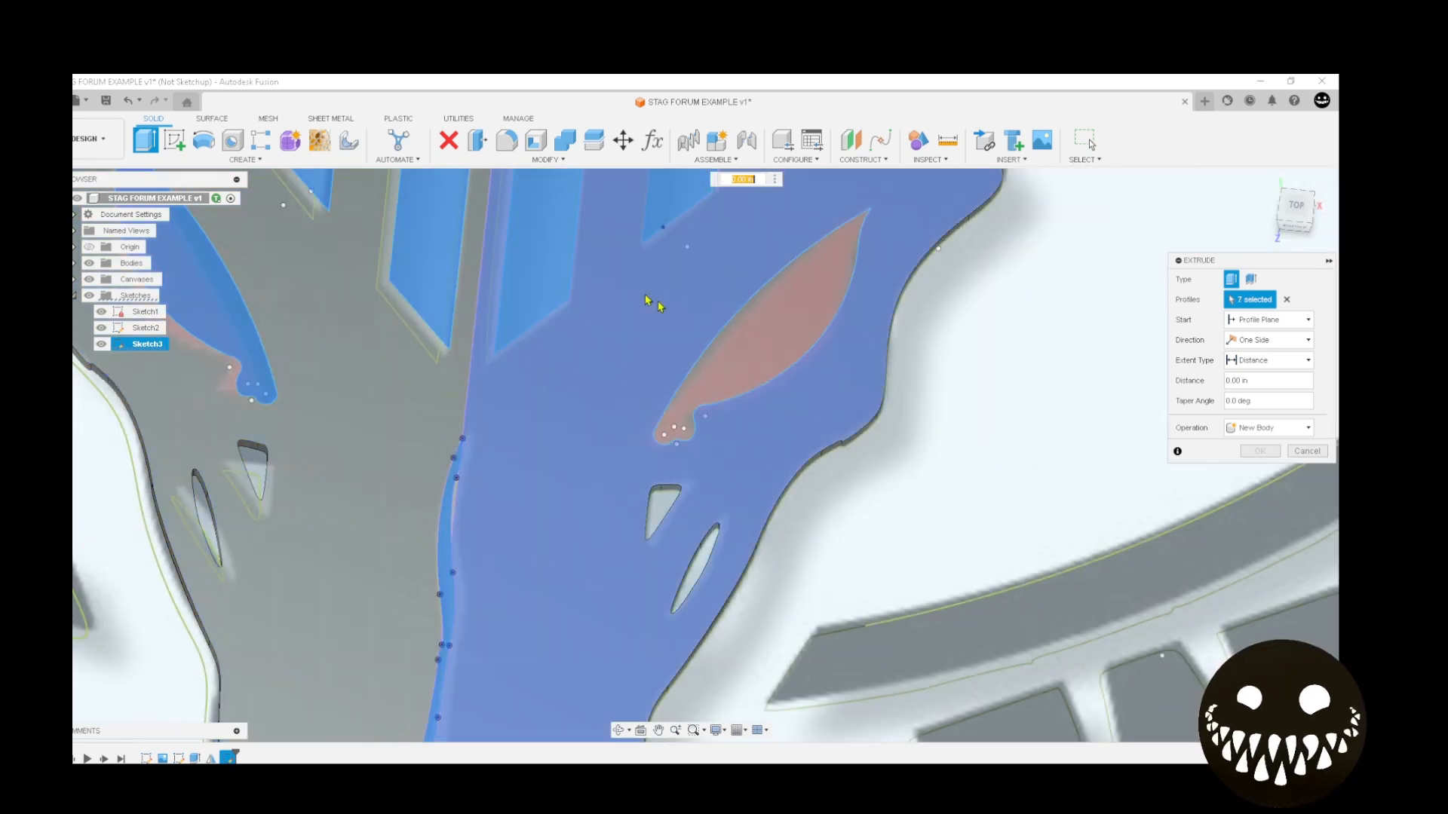
left_click(754, 332)
scroll(716, 428, "down", 6)
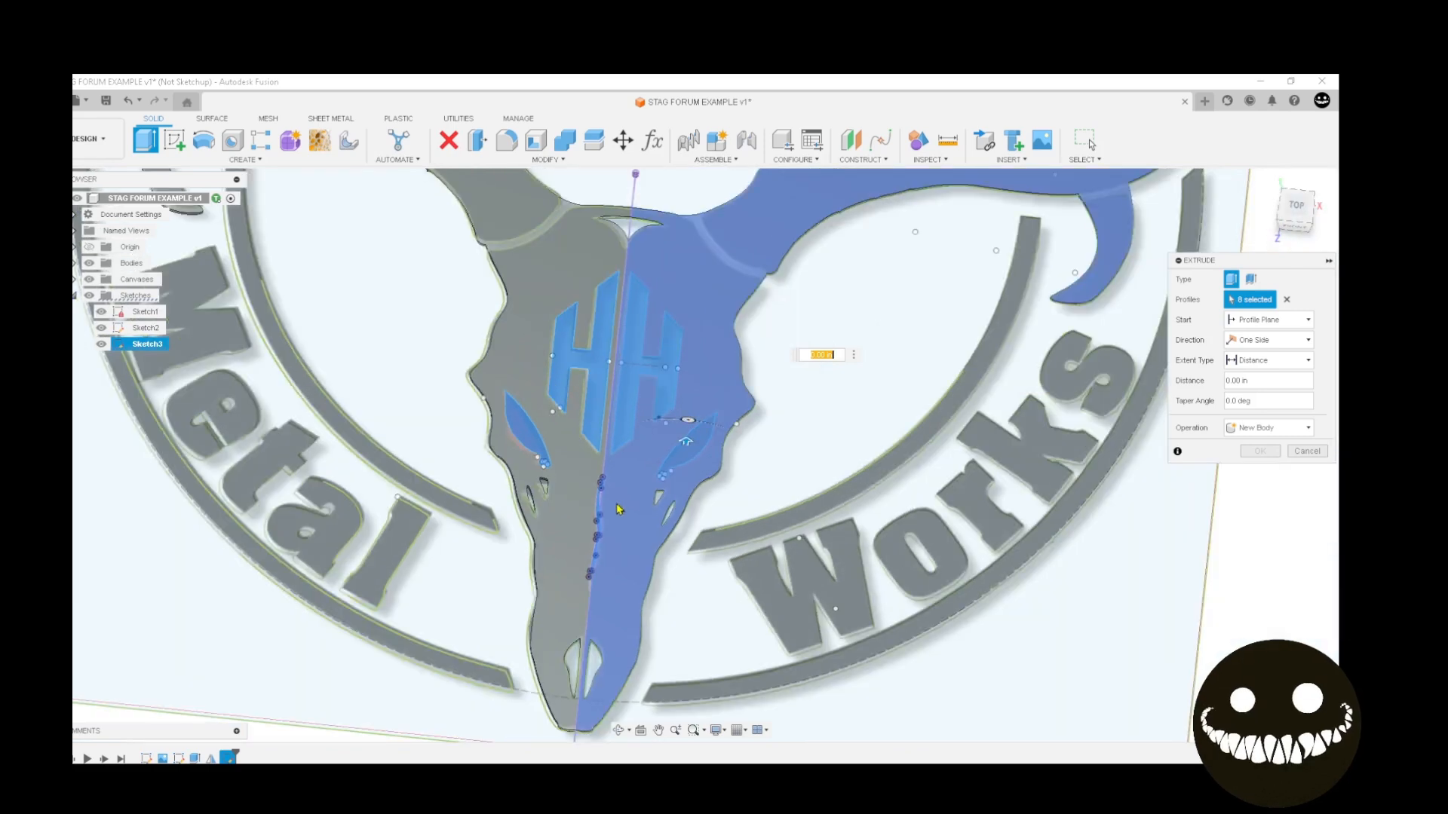
Extrude the selected profiles as a cut about 1.3 in deep through the skull body
middle_click_drag(619, 509, 700, 463, "shift")
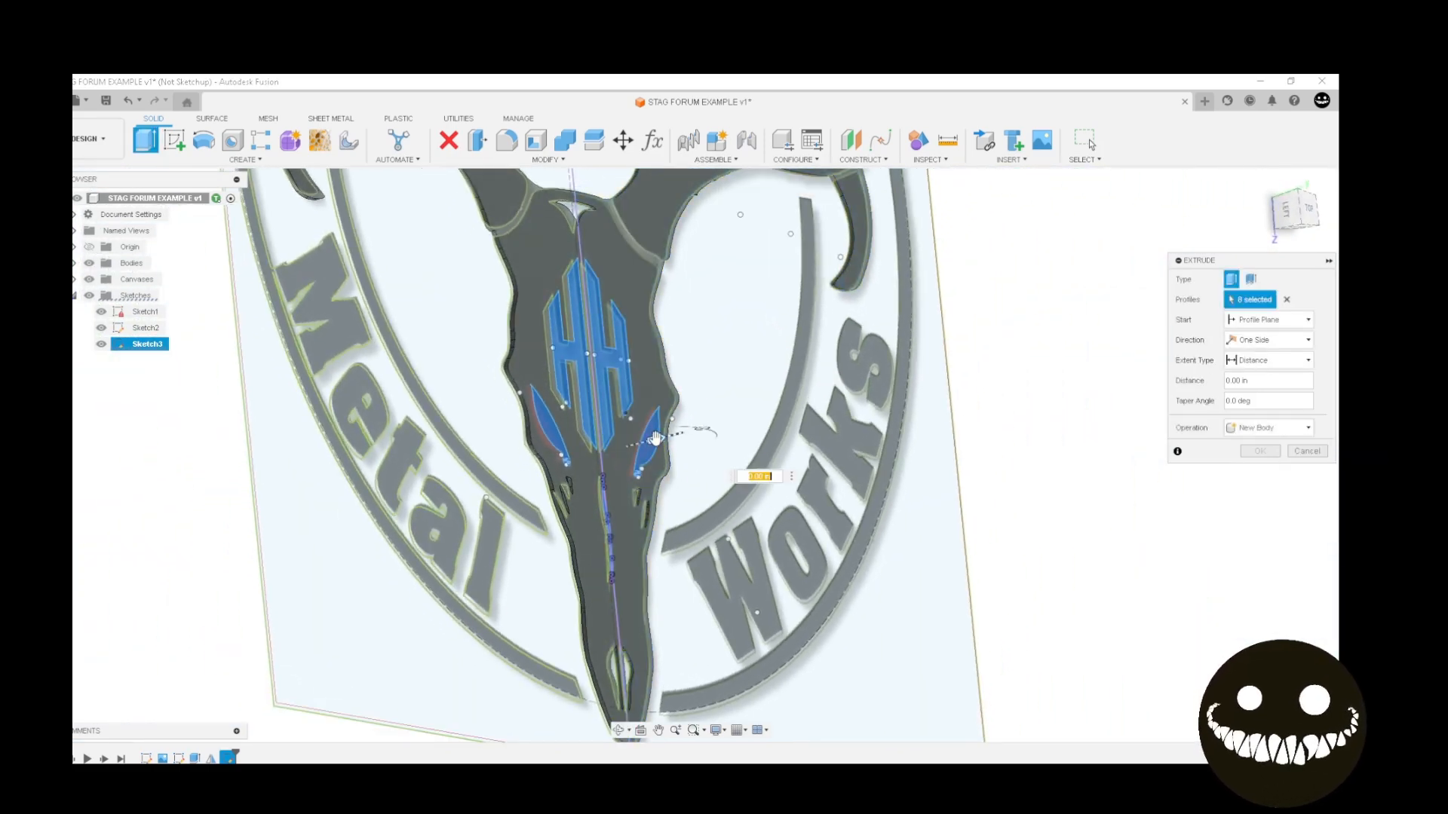
left_click_drag(655, 439, 673, 489)
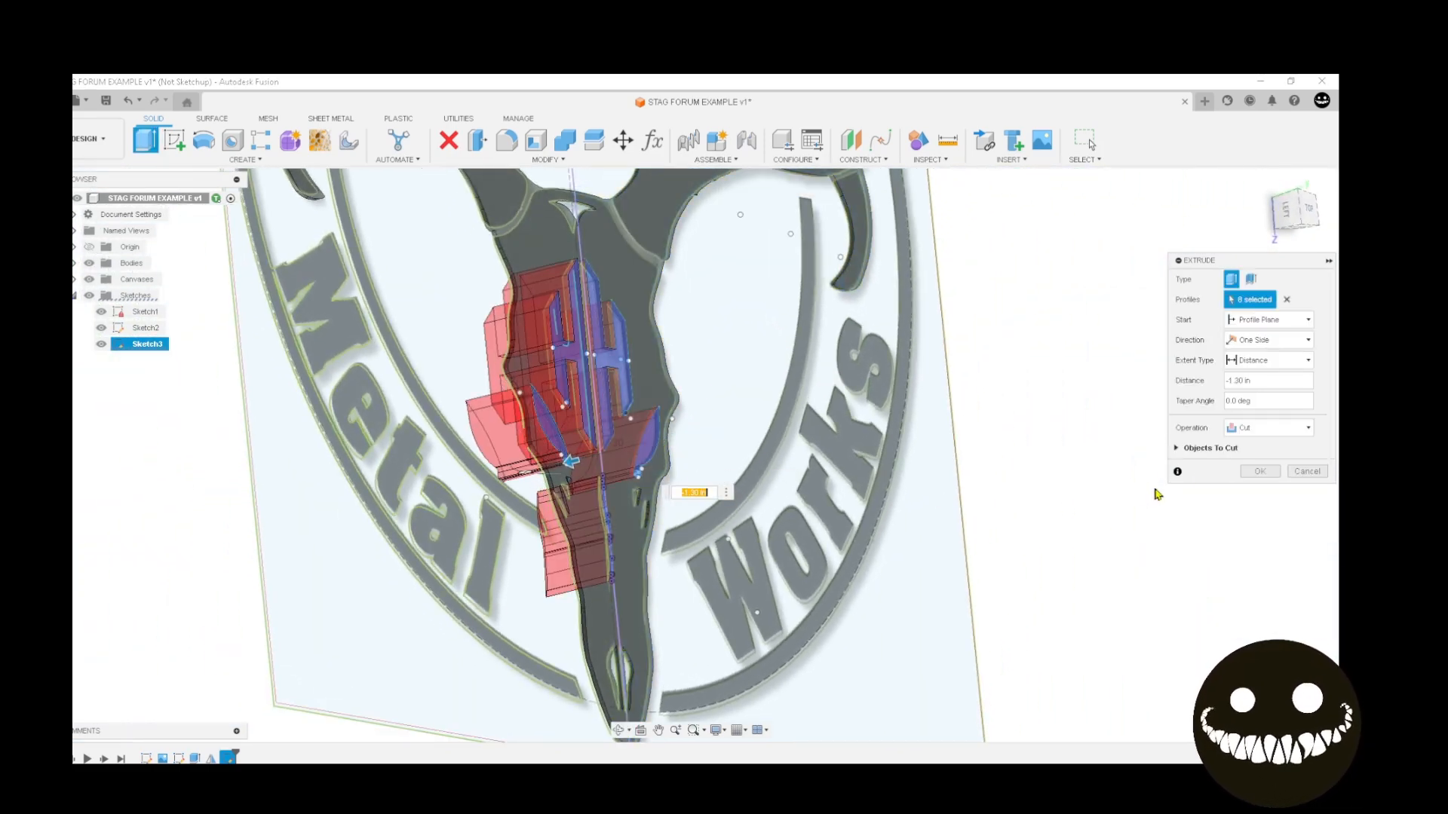
left_click(1261, 471)
left_click(1301, 205)
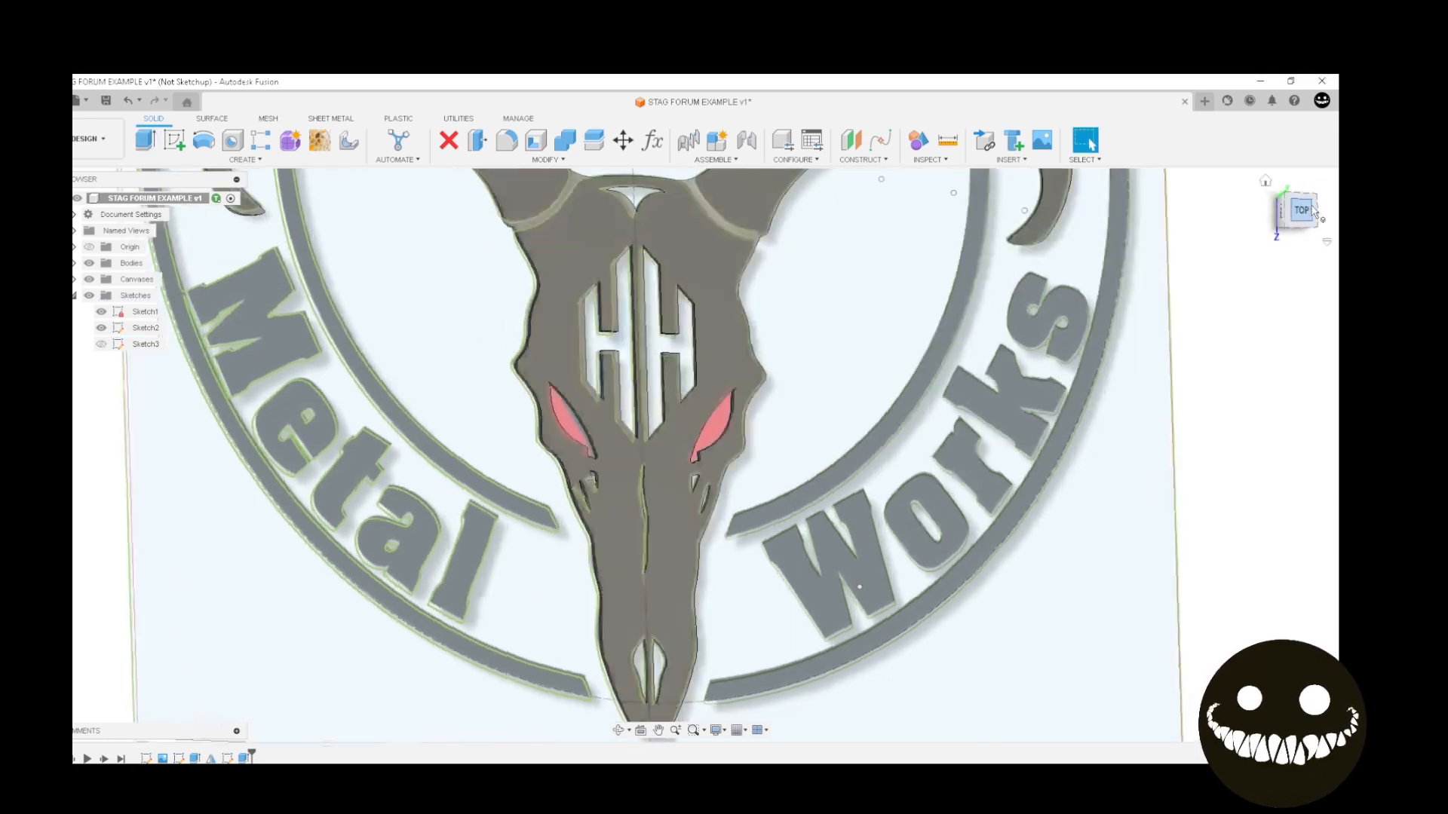
Hide and show the canvas a couple of times to compare the cut skull body with the reference image
scroll(964, 336, "down", 4)
middle_click_drag(849, 324, 608, 478)
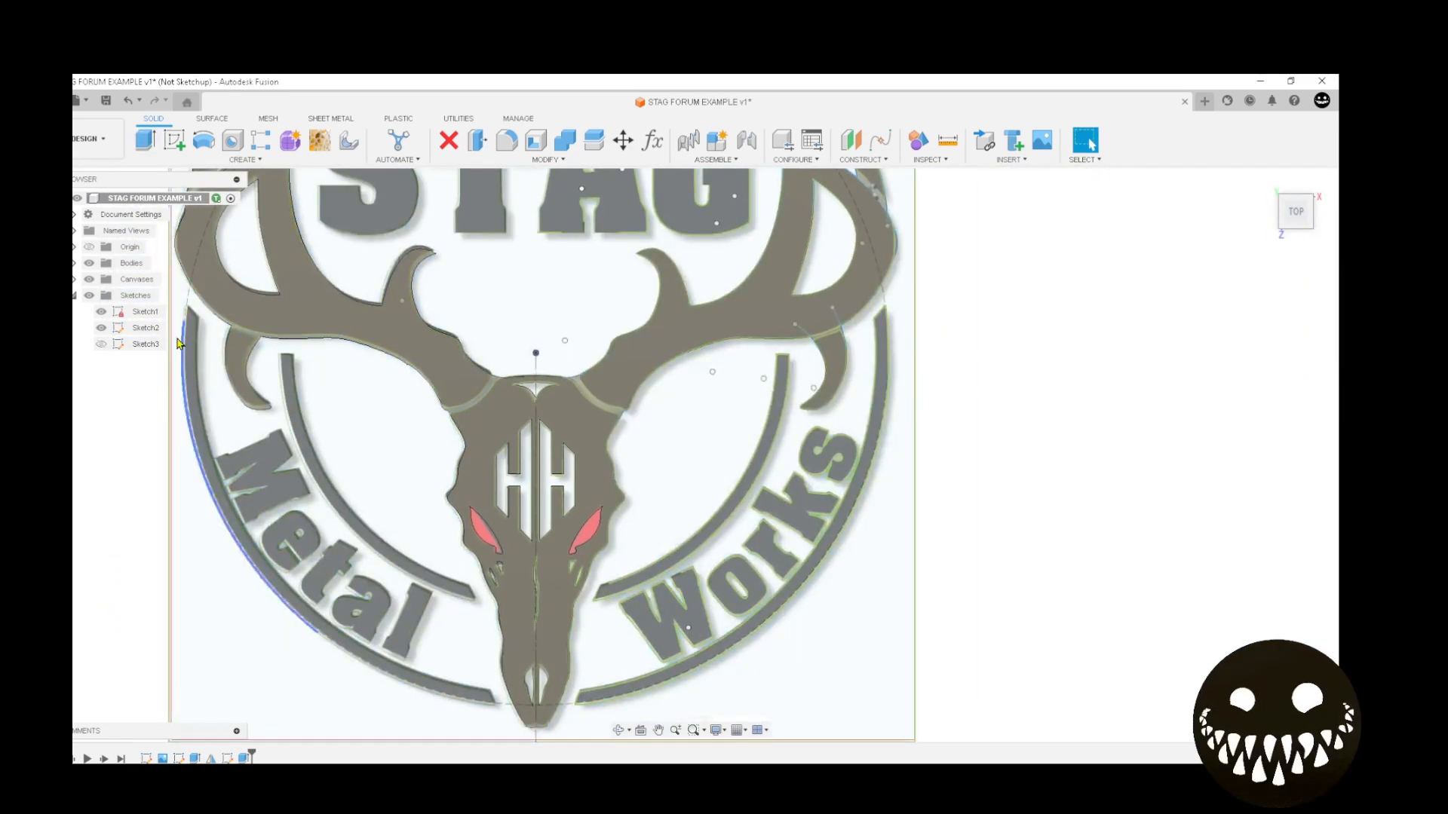
left_click(88, 280)
left_click(88, 280)
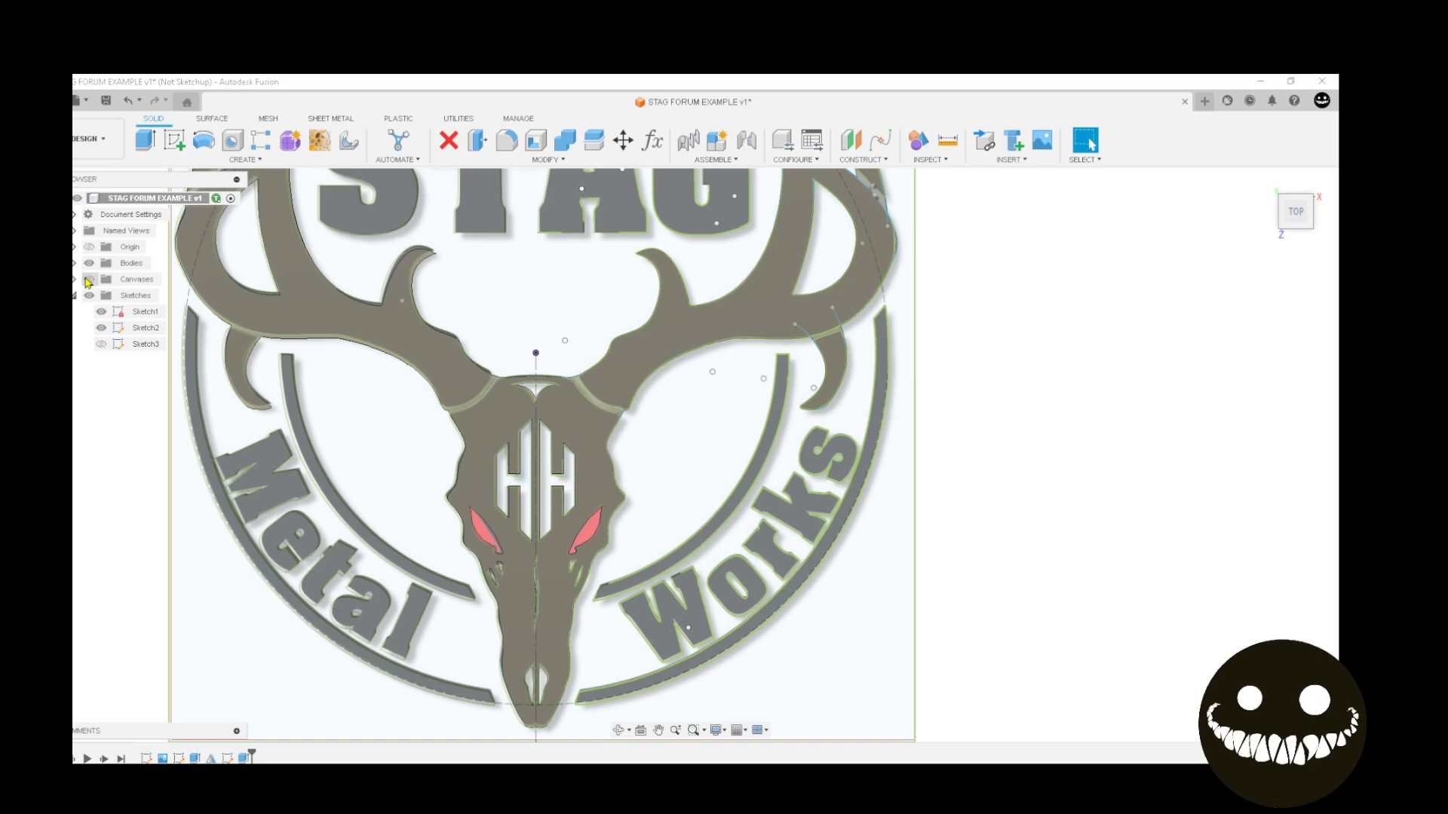
left_click(88, 280)
left_click(89, 280)
Start a new sketch on the canvas plane and add a text frame over the canvas's top lettering, reading "STAG"
scroll(1000, 276, "down", 5)
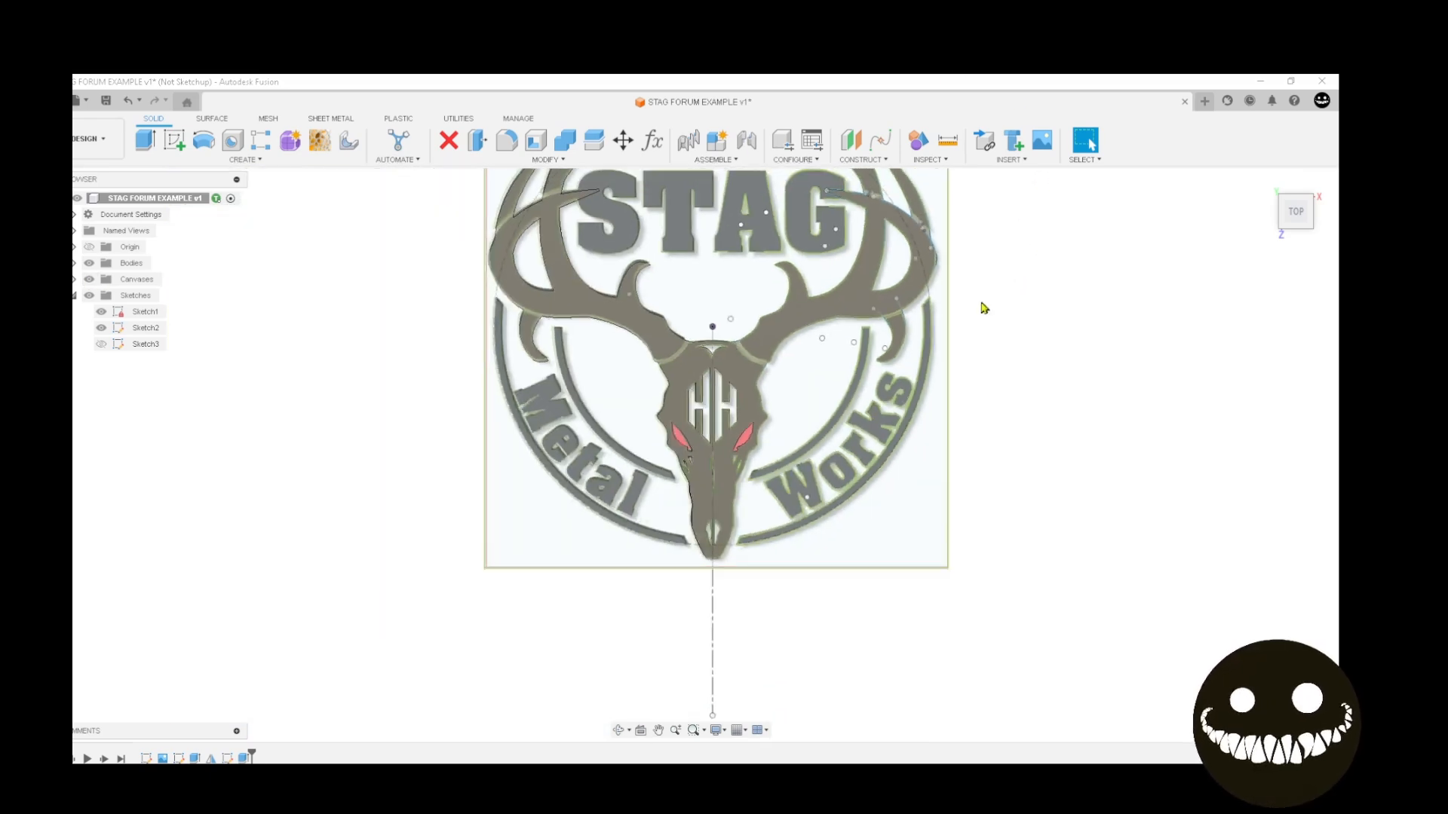
middle_click_drag(956, 298, 859, 393)
scroll(751, 414, "up", 4)
middle_click_drag(526, 347, 500, 337)
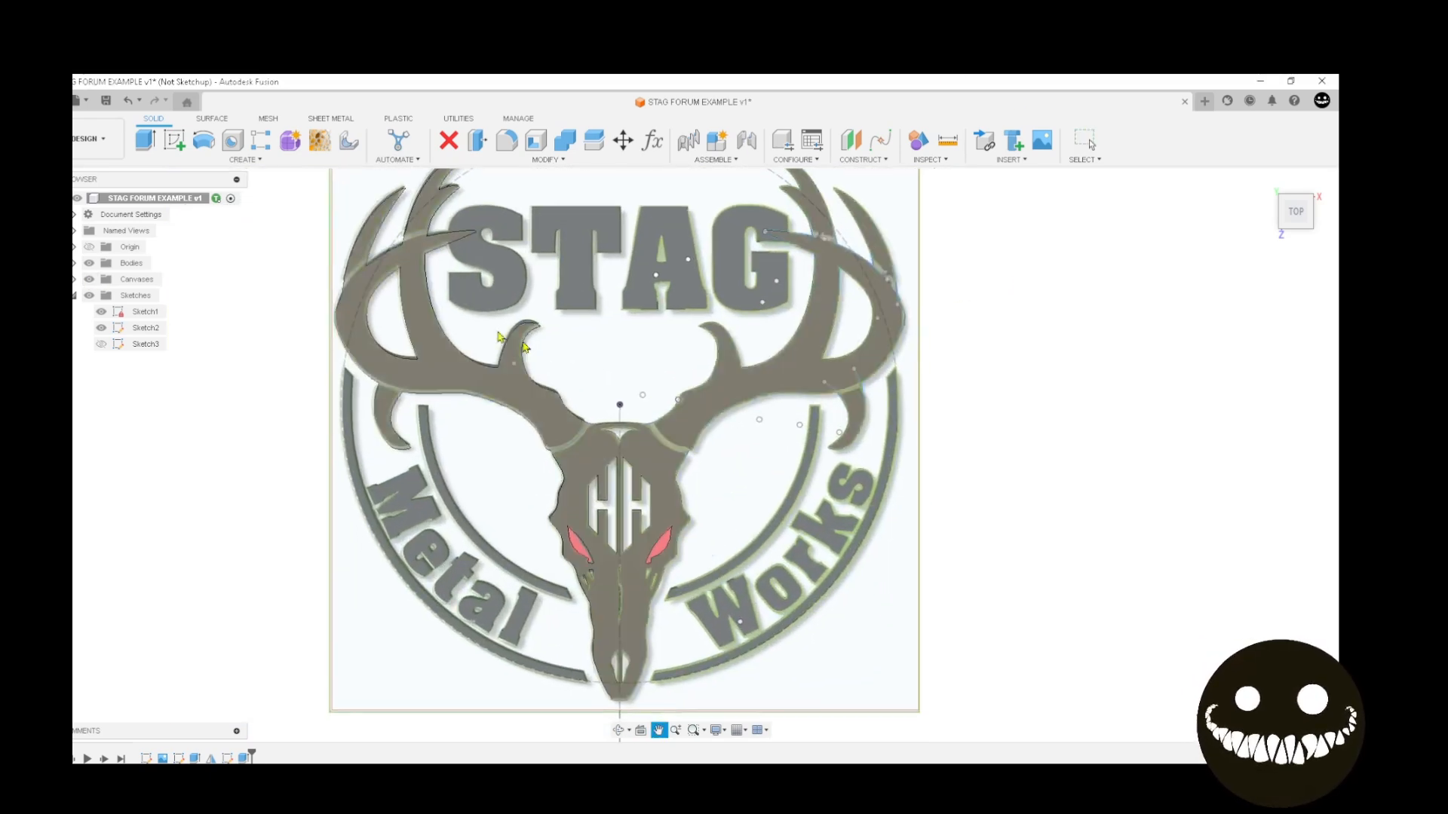
left_click(175, 140)
left_click(478, 331)
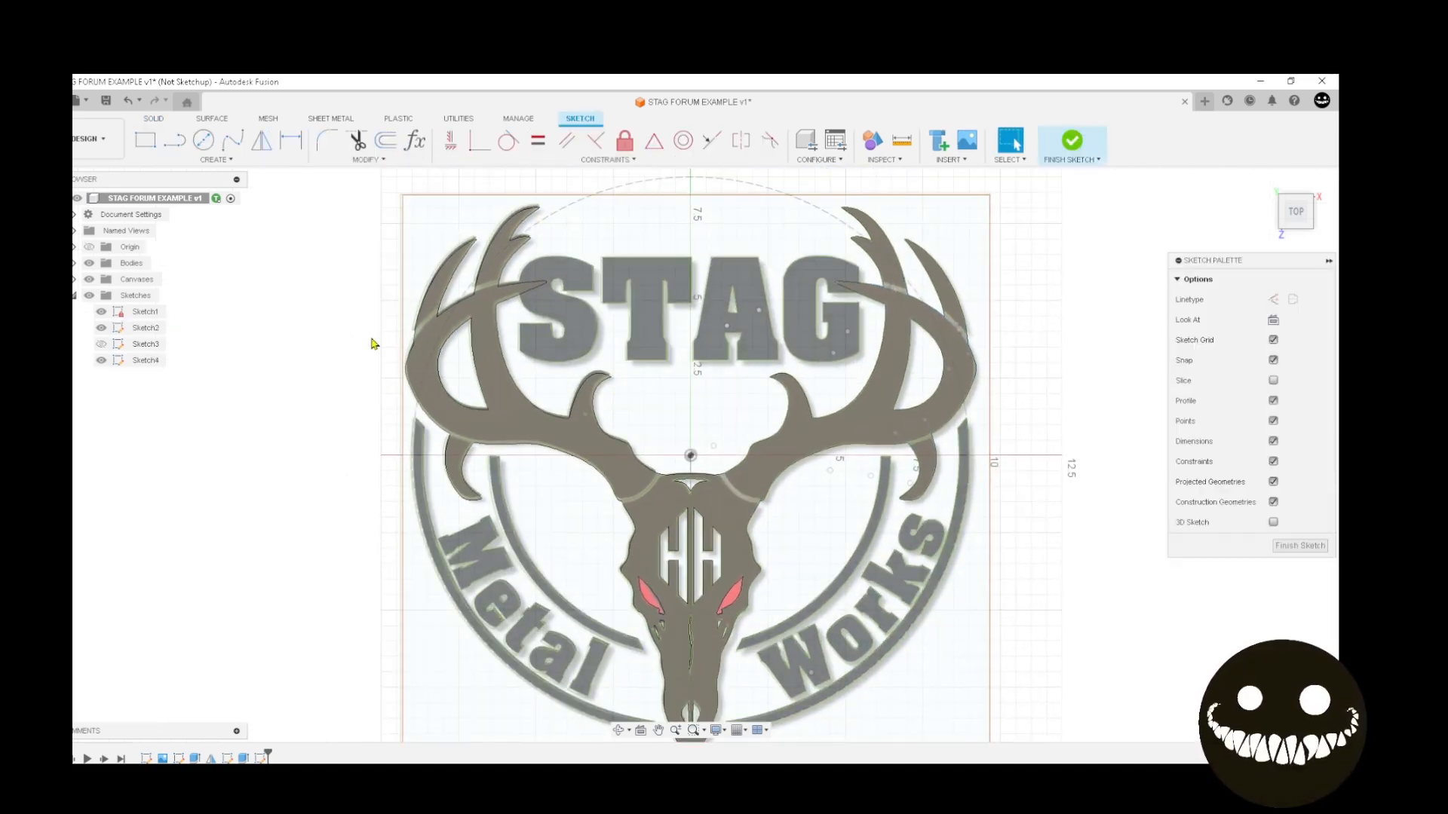
left_click(196, 161)
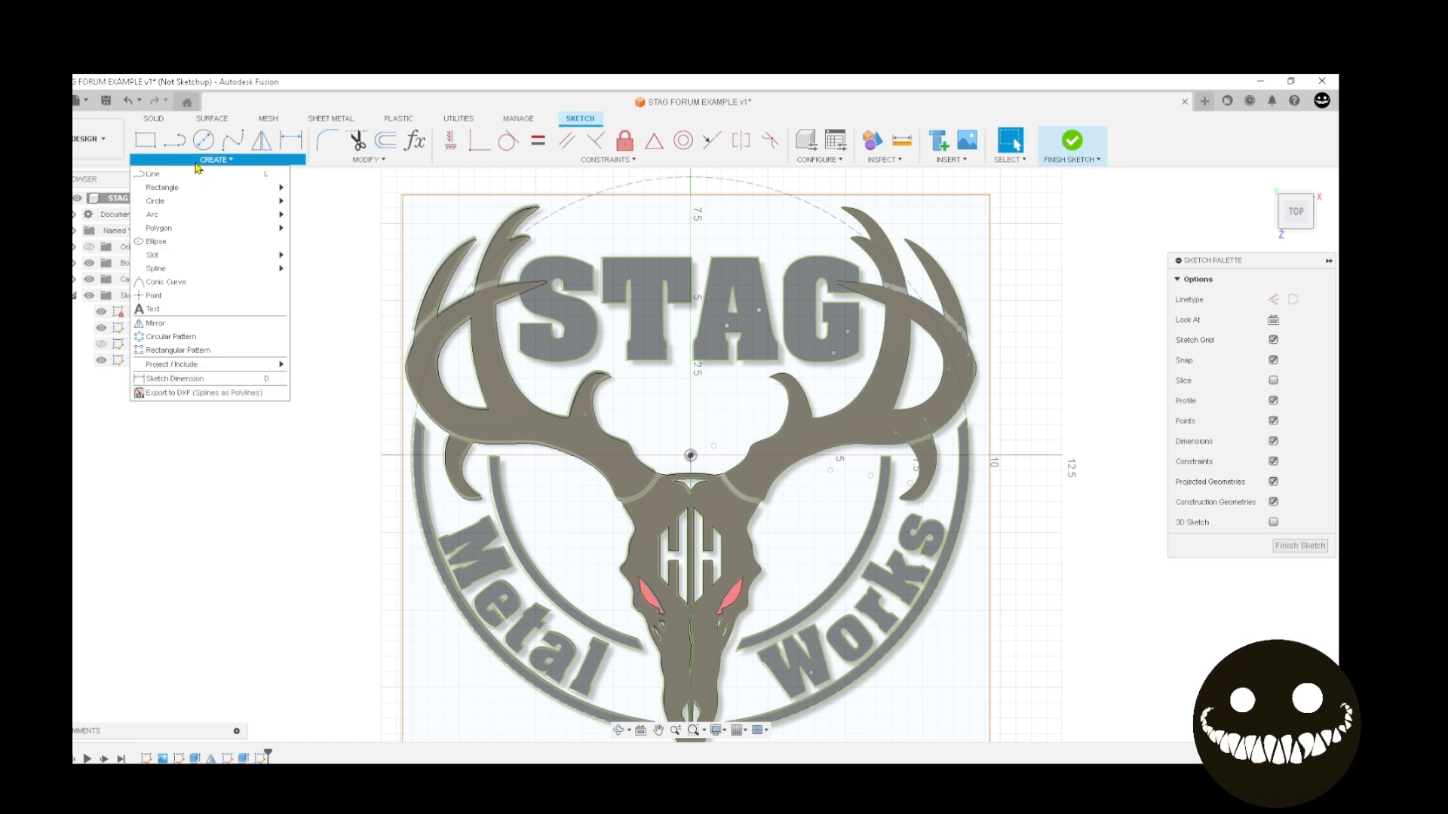
left_click(187, 310)
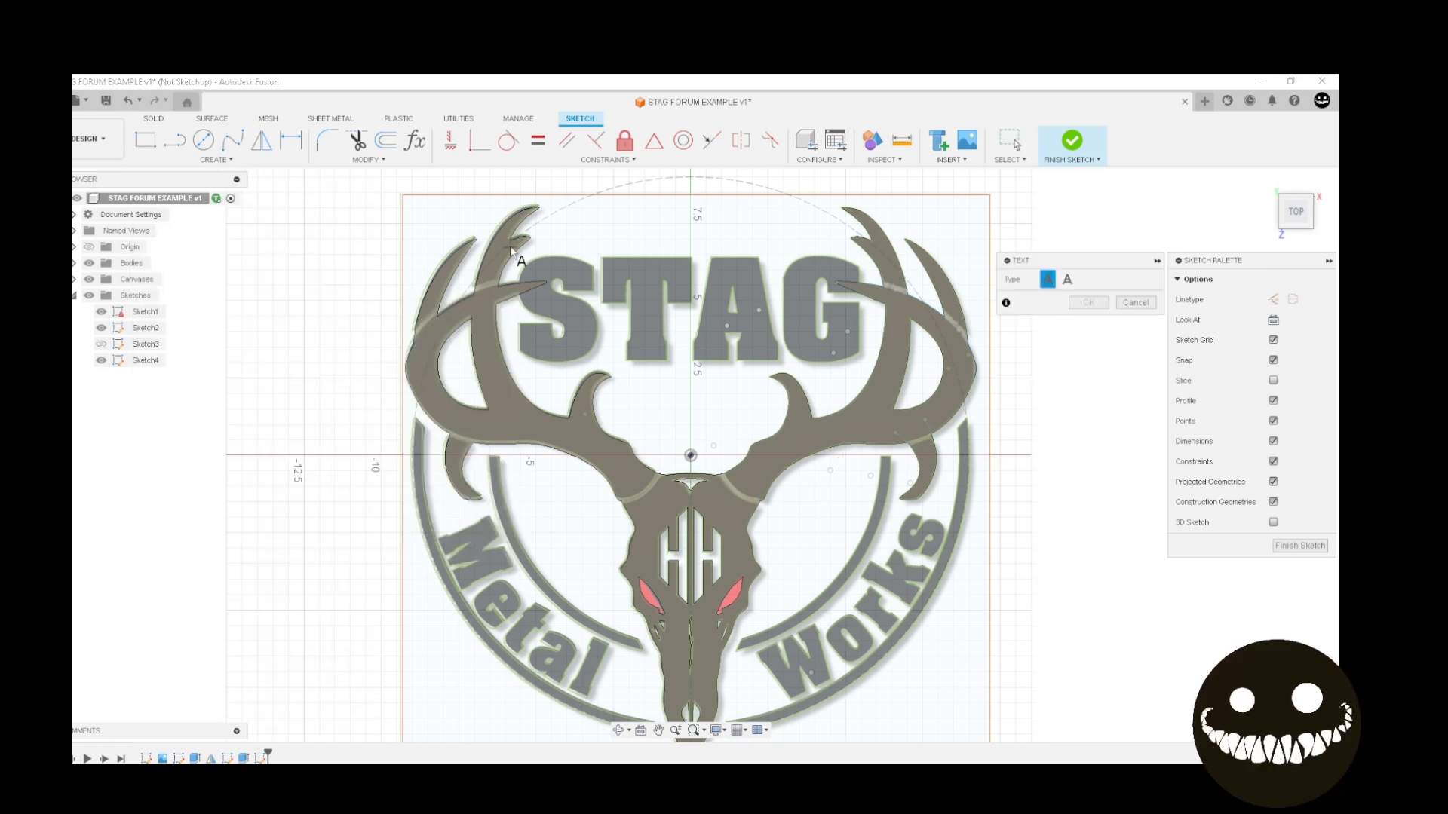
left_click(512, 251)
scroll(512, 251, "up", 3)
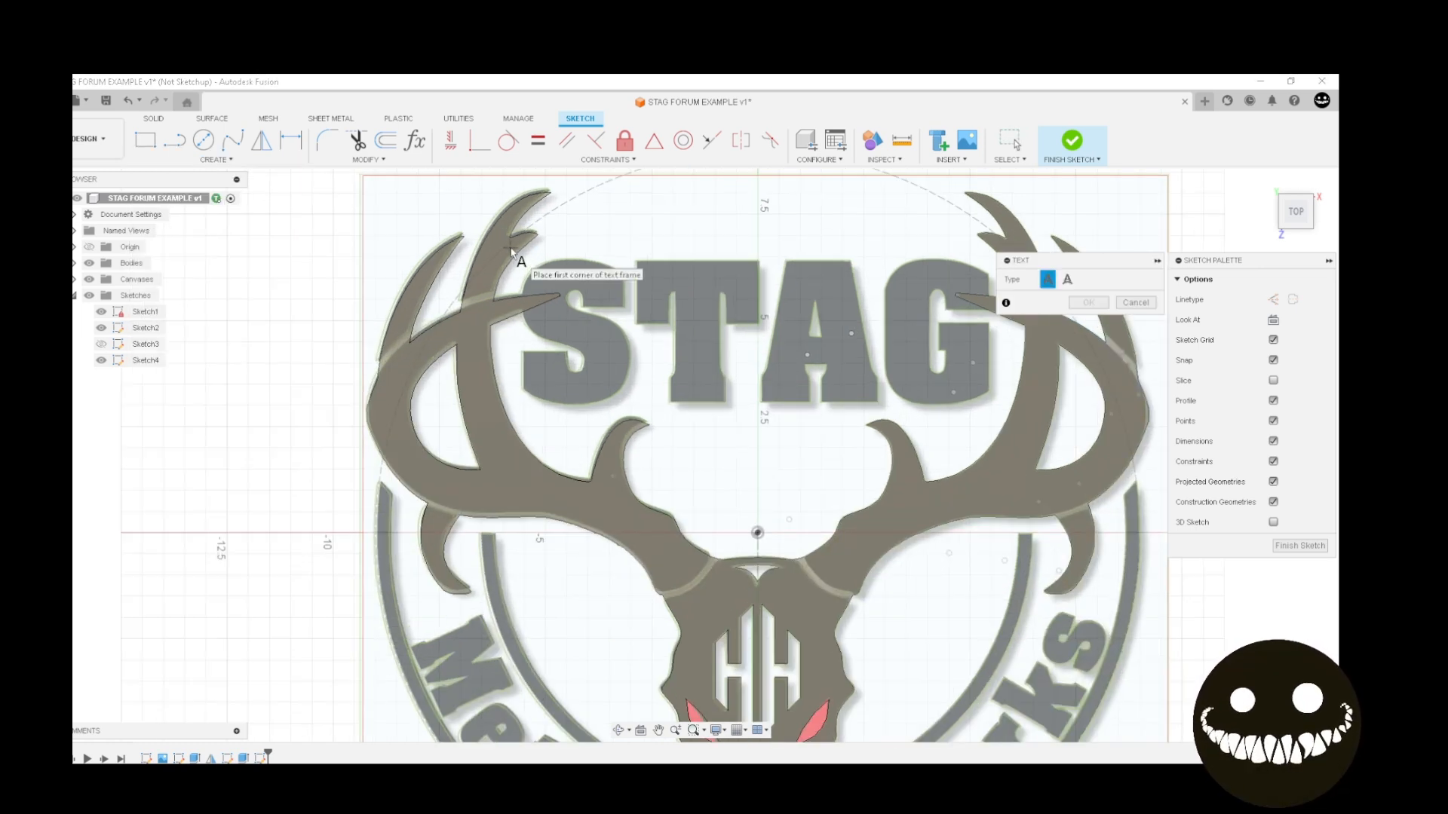
left_click(1002, 413)
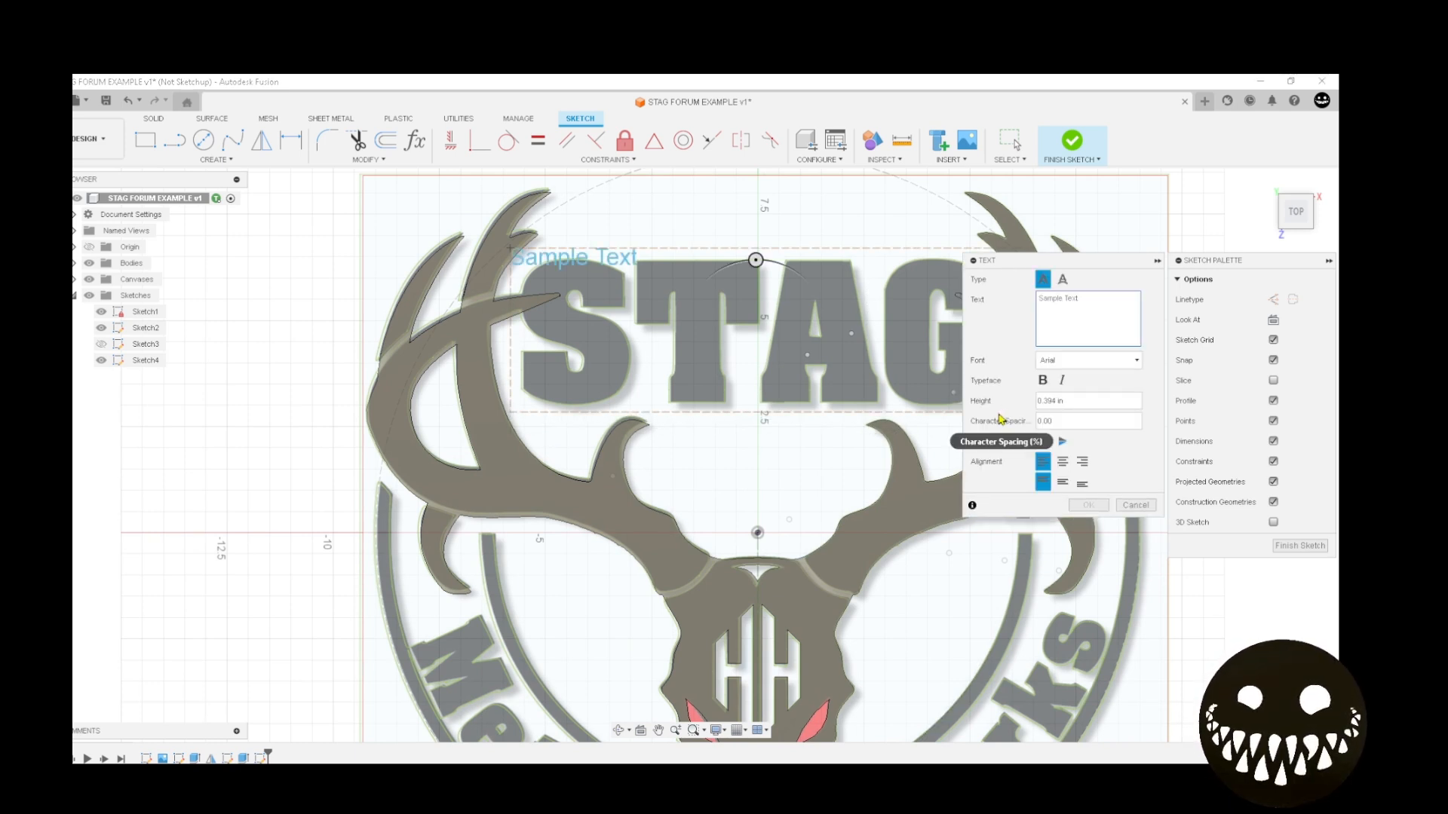
type("STAG")
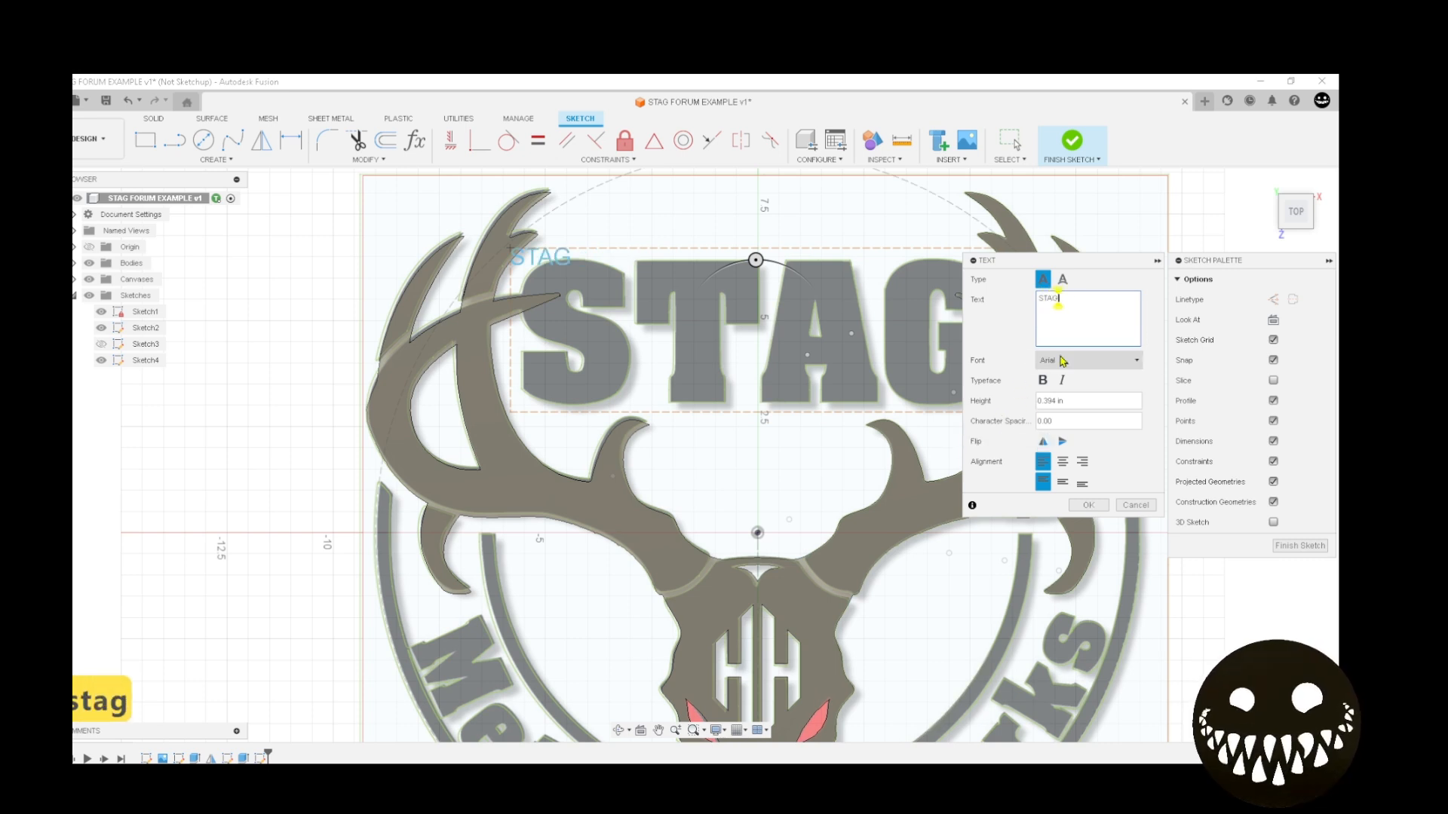
Change the font of the STAG text to Aargau
left_click(1065, 360)
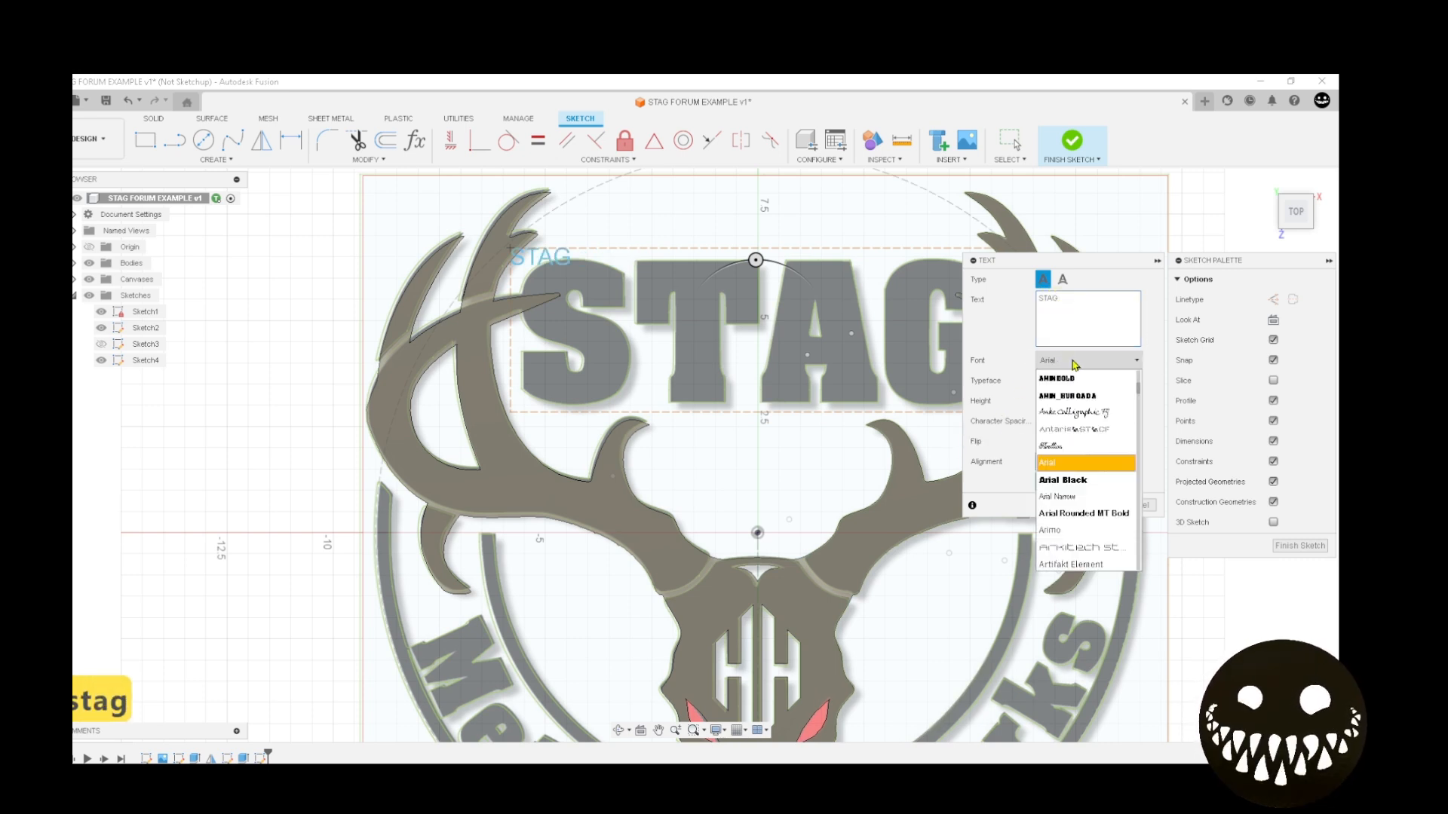
scroll(1086, 399, "down", 2)
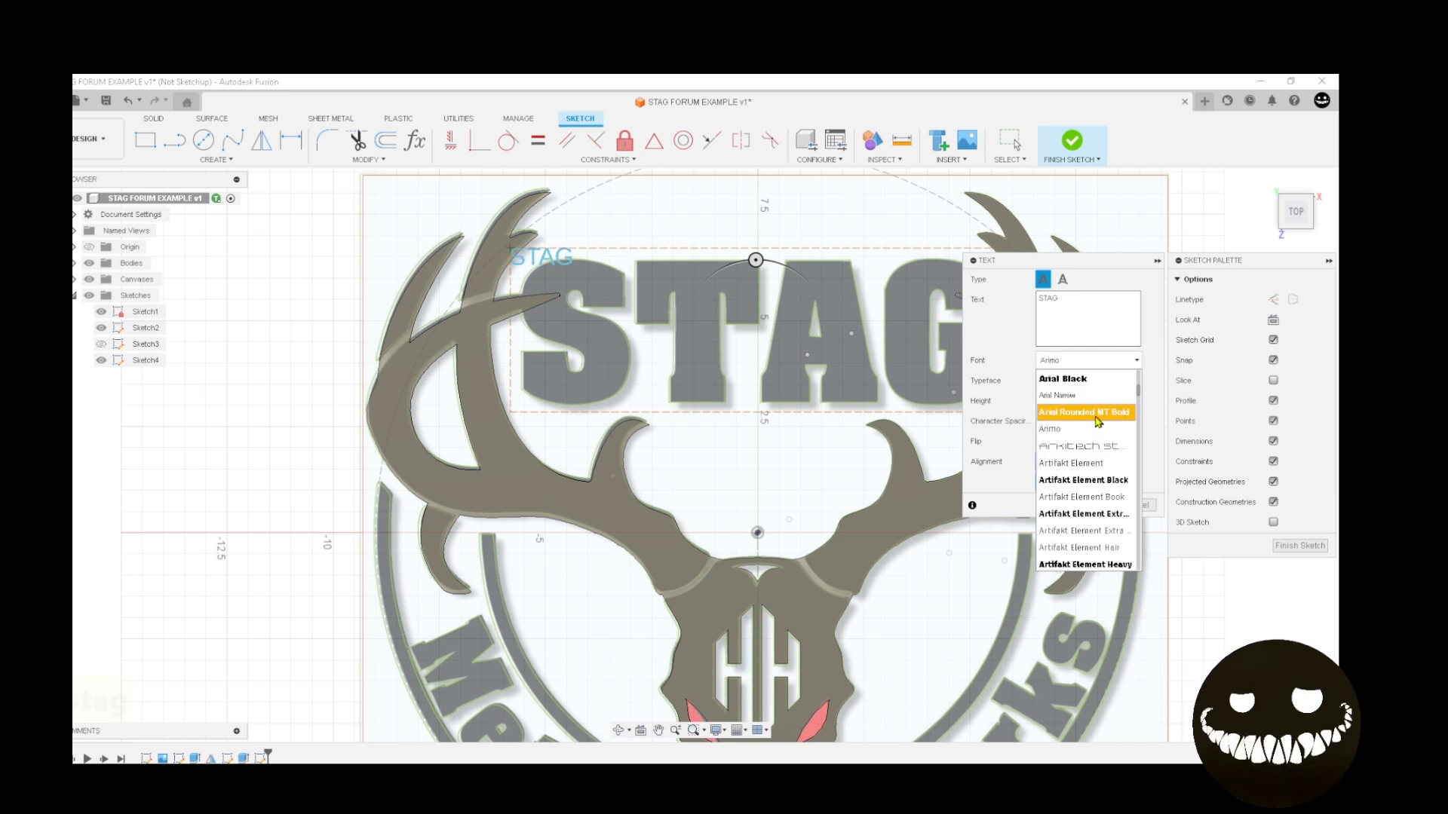
scroll(1098, 422, "up", 5)
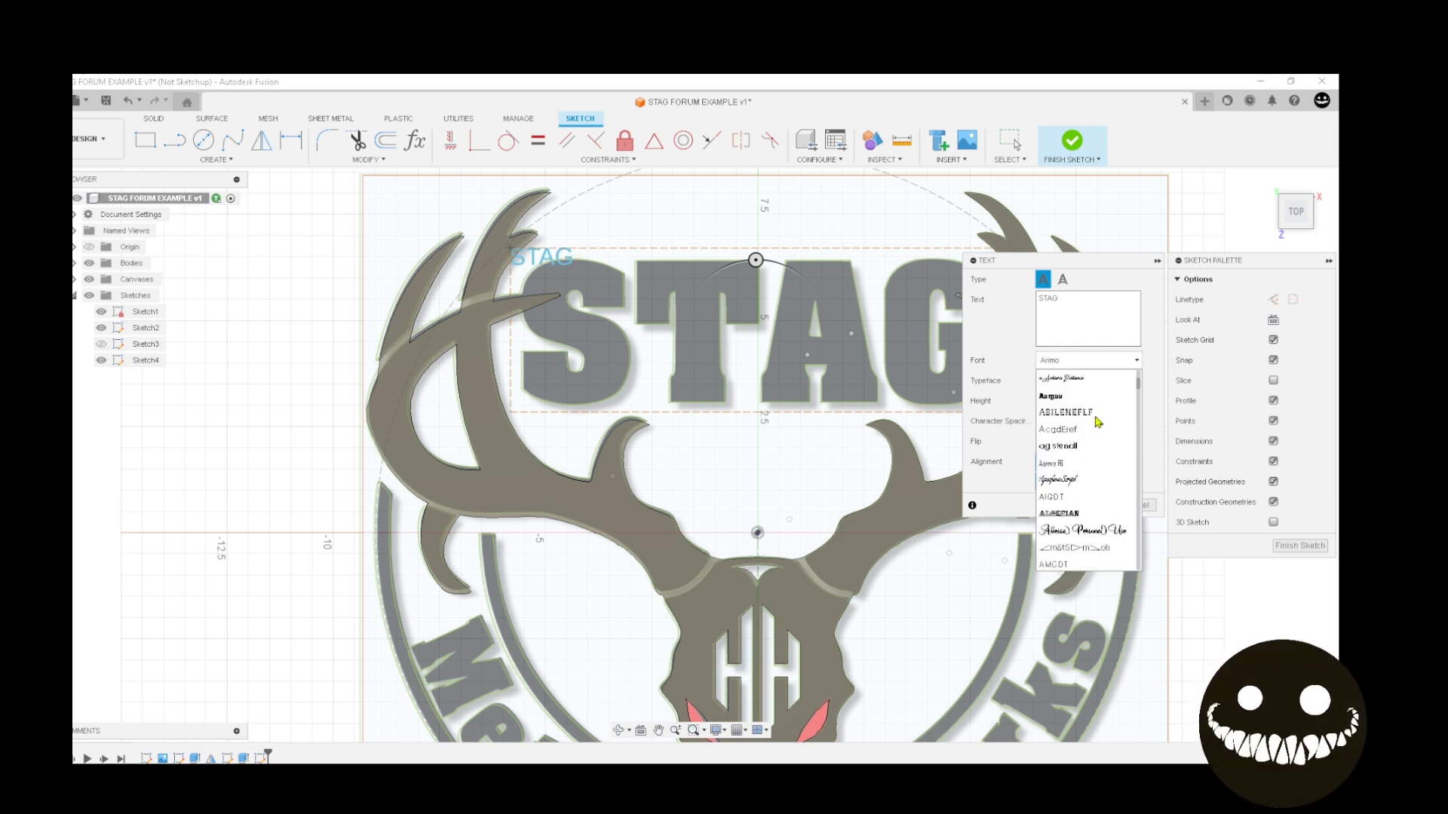
scroll(1098, 423, "down", 1)
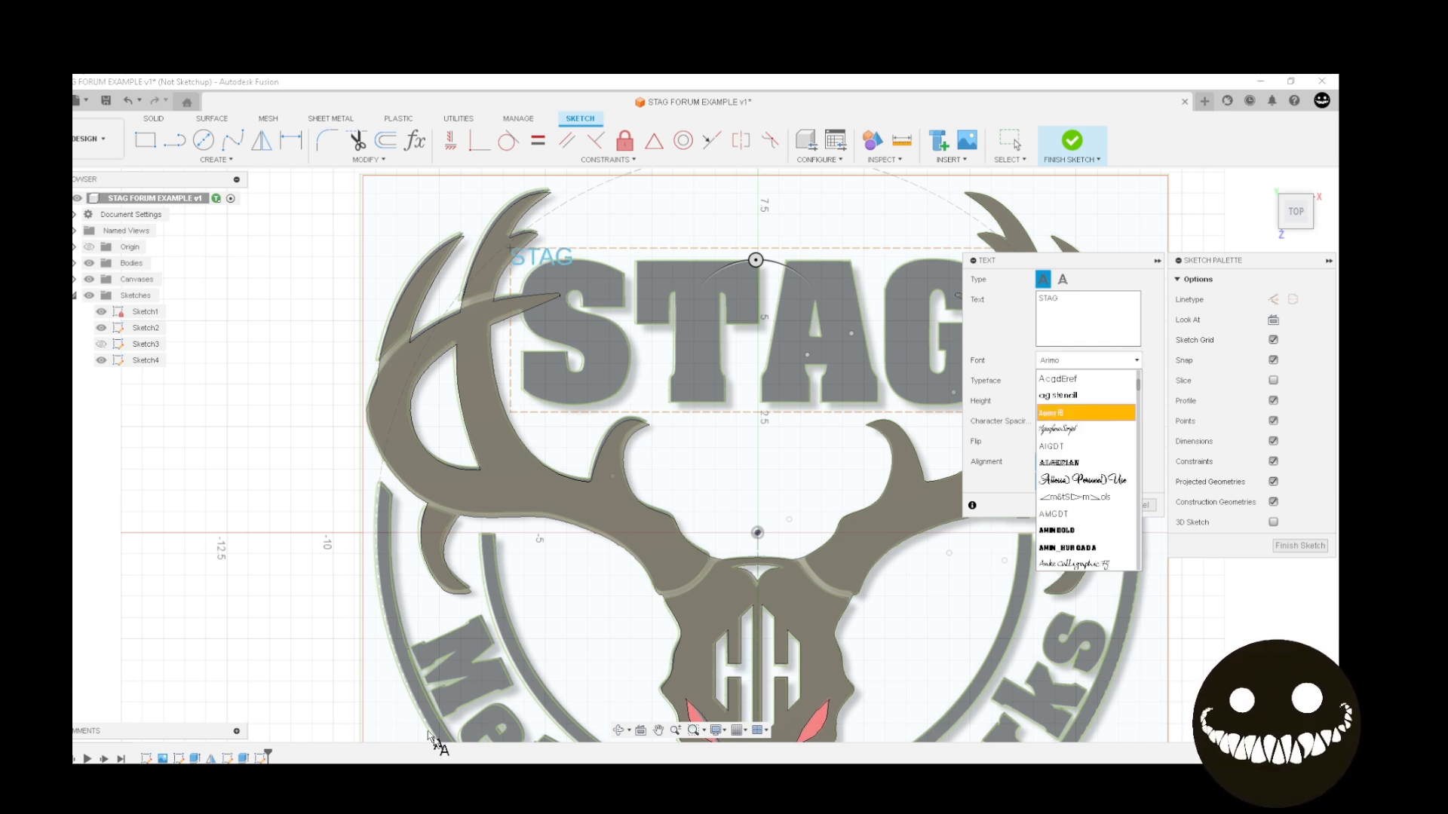
scroll(1082, 513, "down", 3)
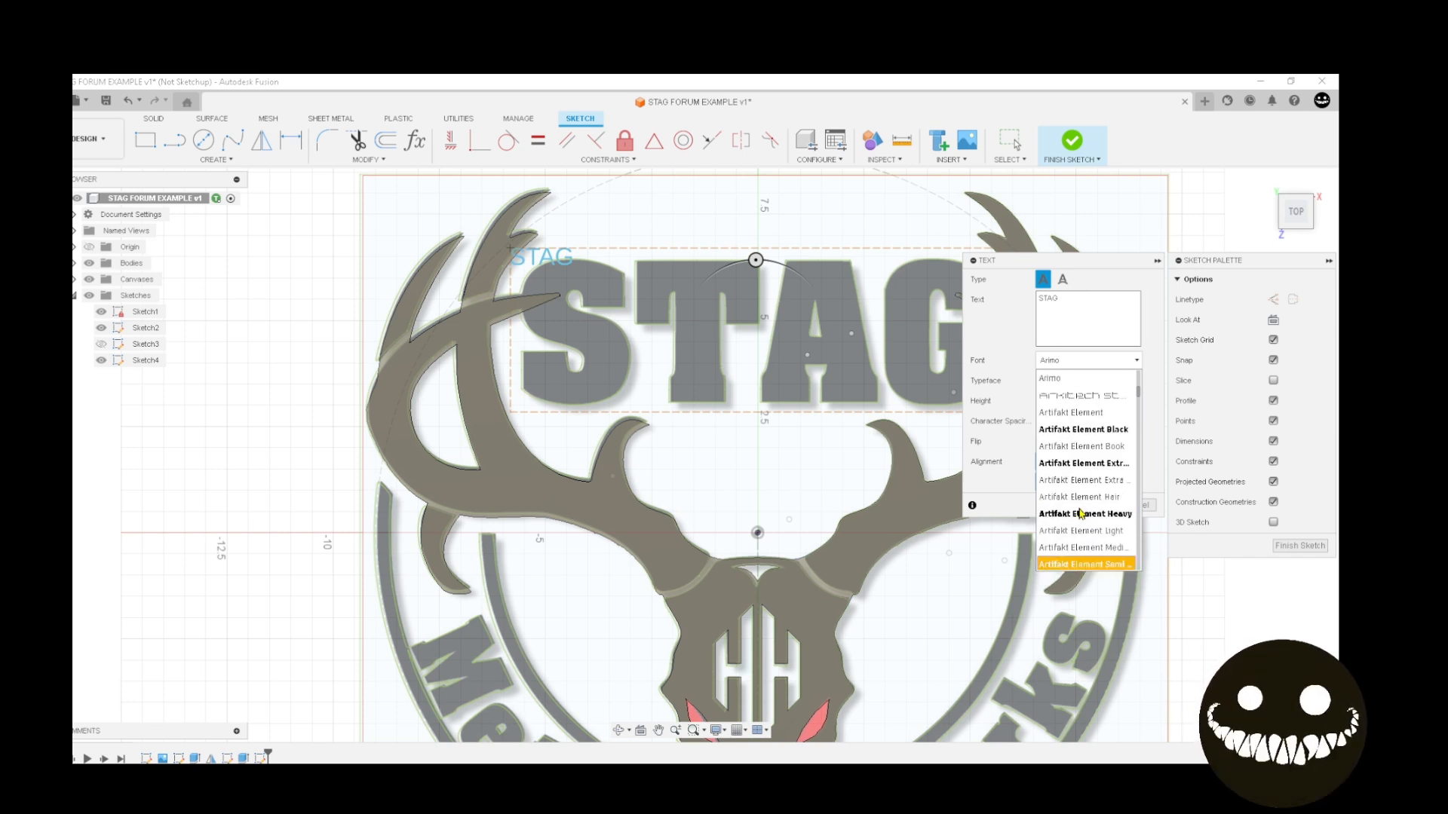
scroll(1081, 514, "up", 1)
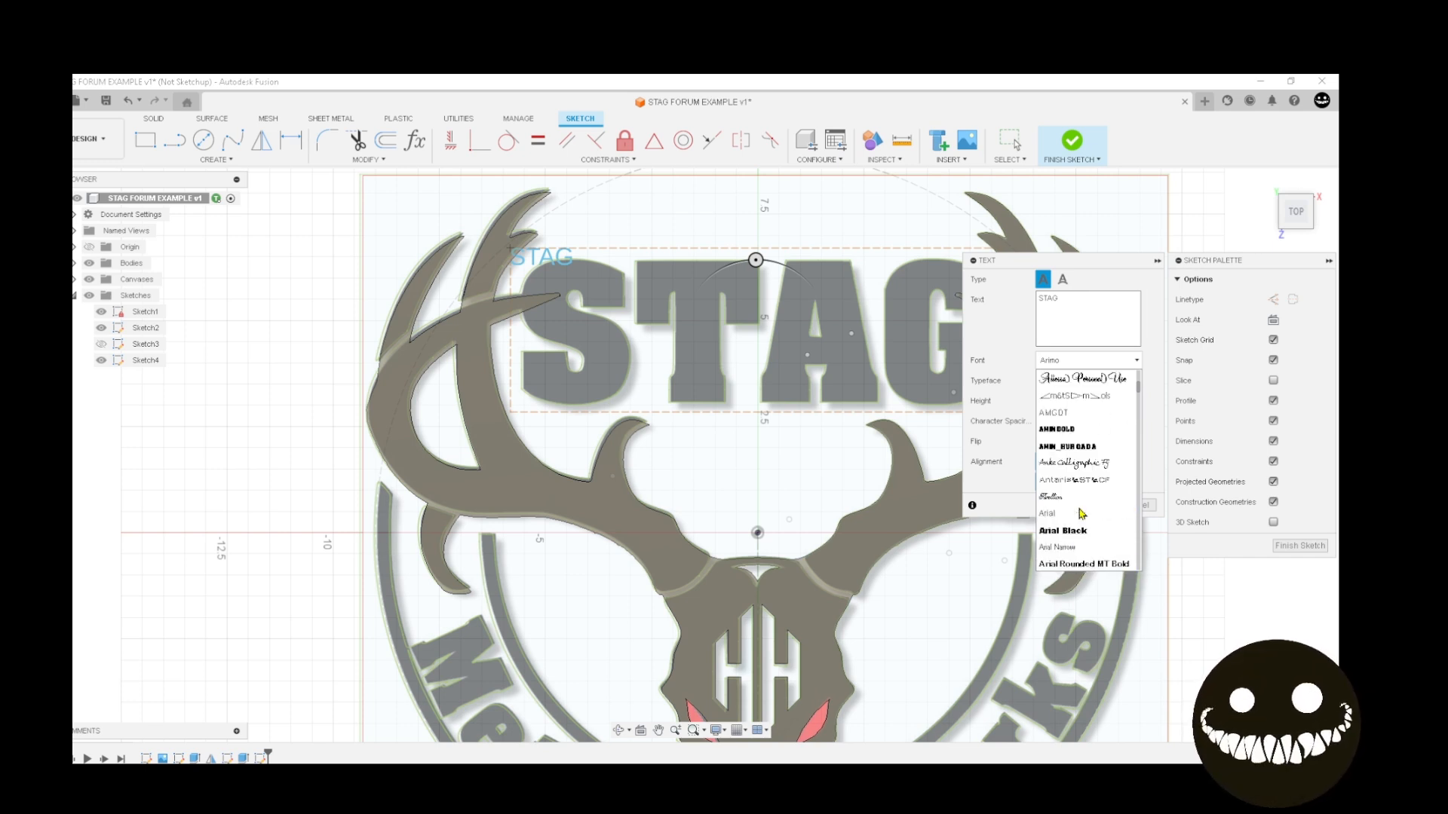
scroll(1082, 513, "up", 4)
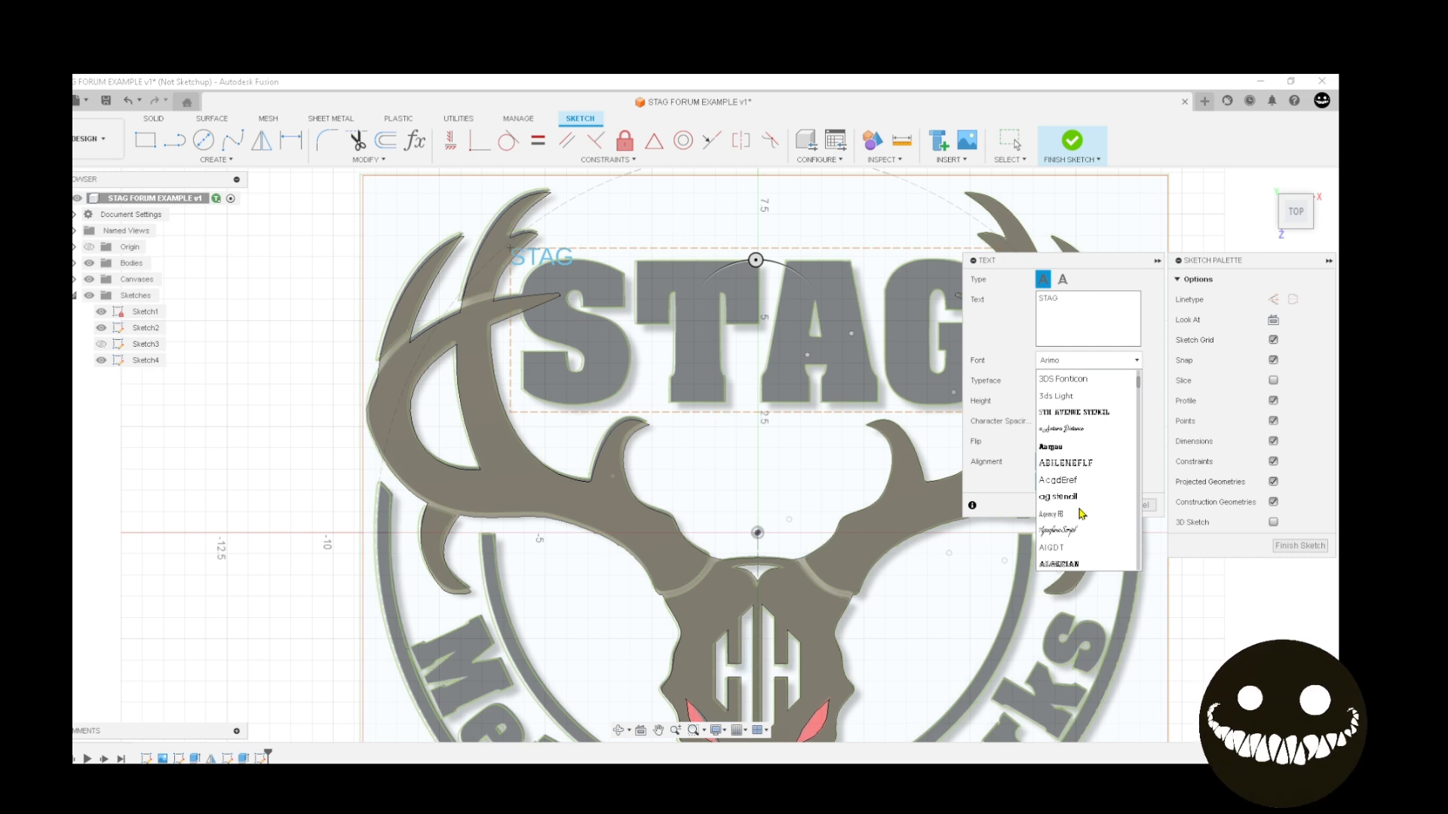
left_click(1078, 447)
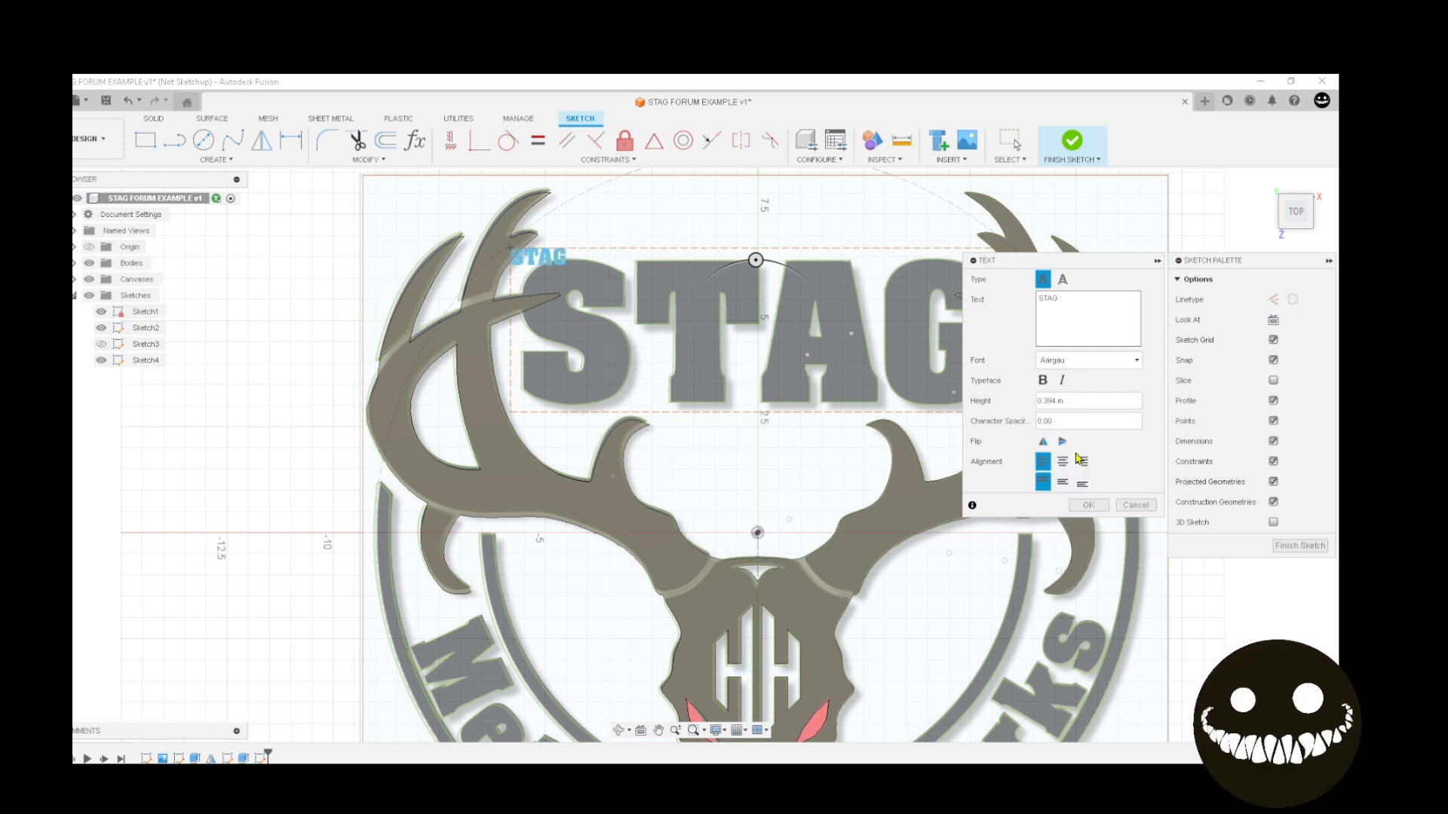
left_click(1077, 367)
left_click(1083, 323)
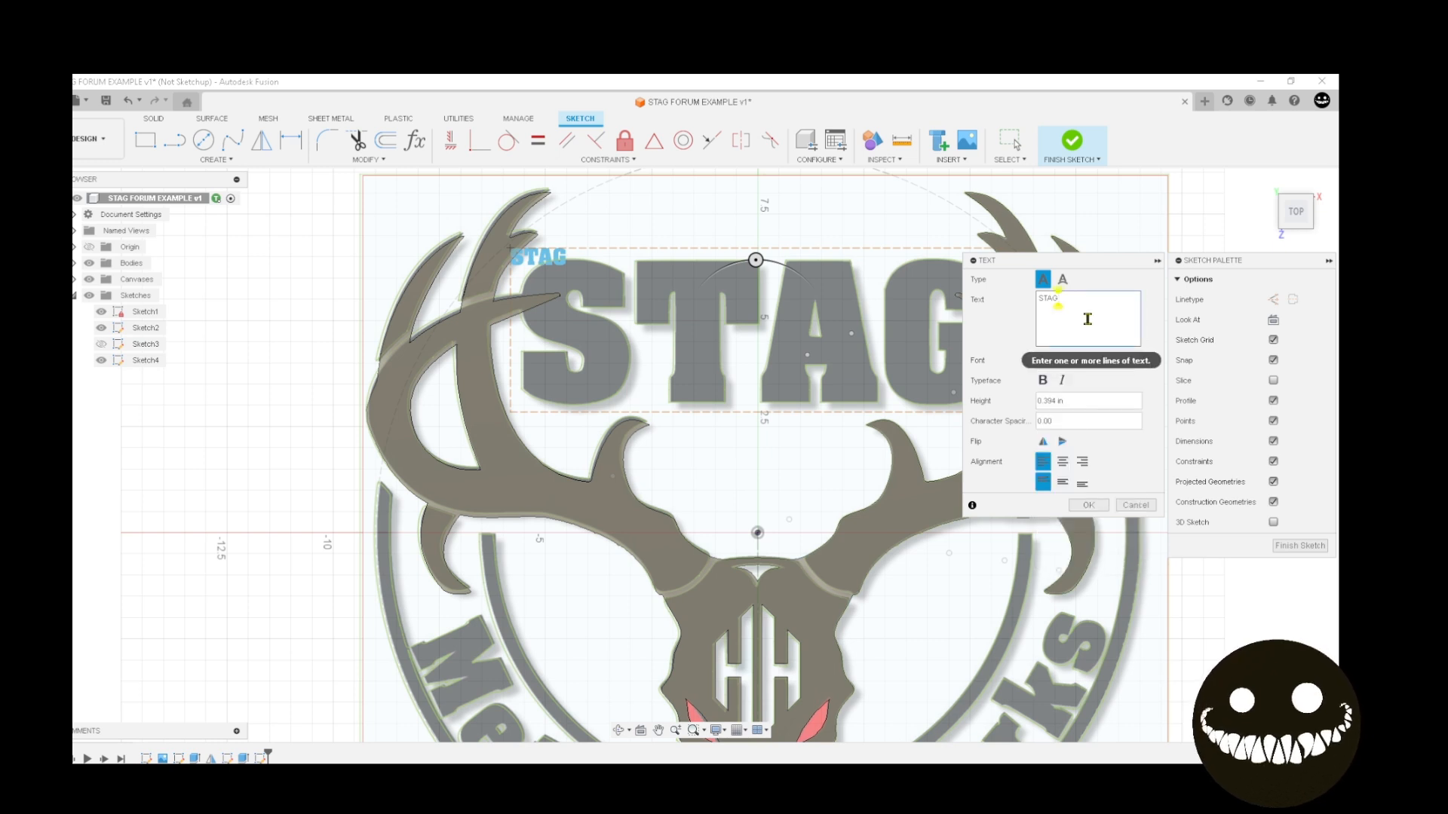
Set the STAG text height to 3.4 in, accept the text and shift it onto the canvas lettering
left_click(1063, 401)
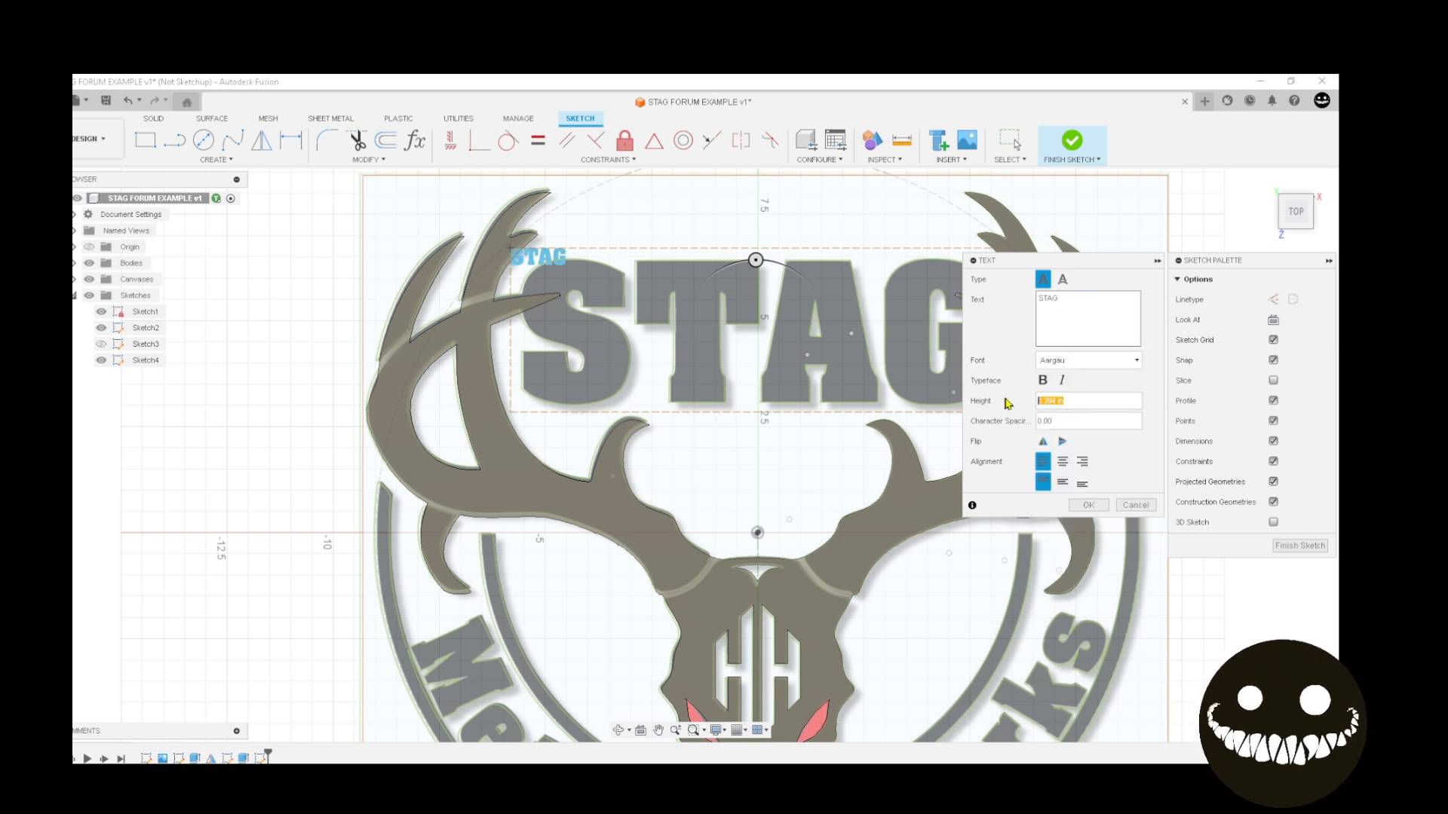
type("3")
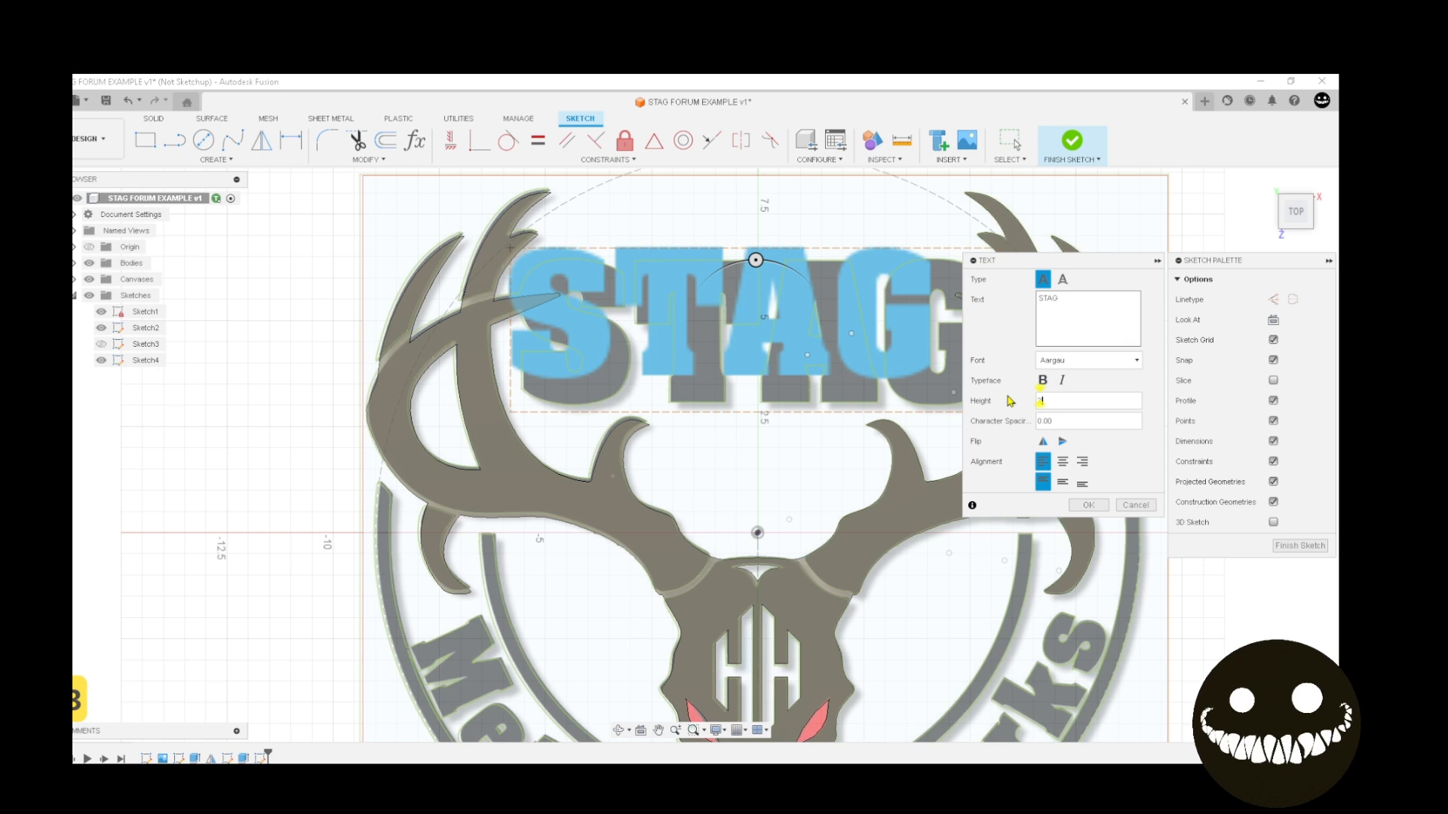
type(".5")
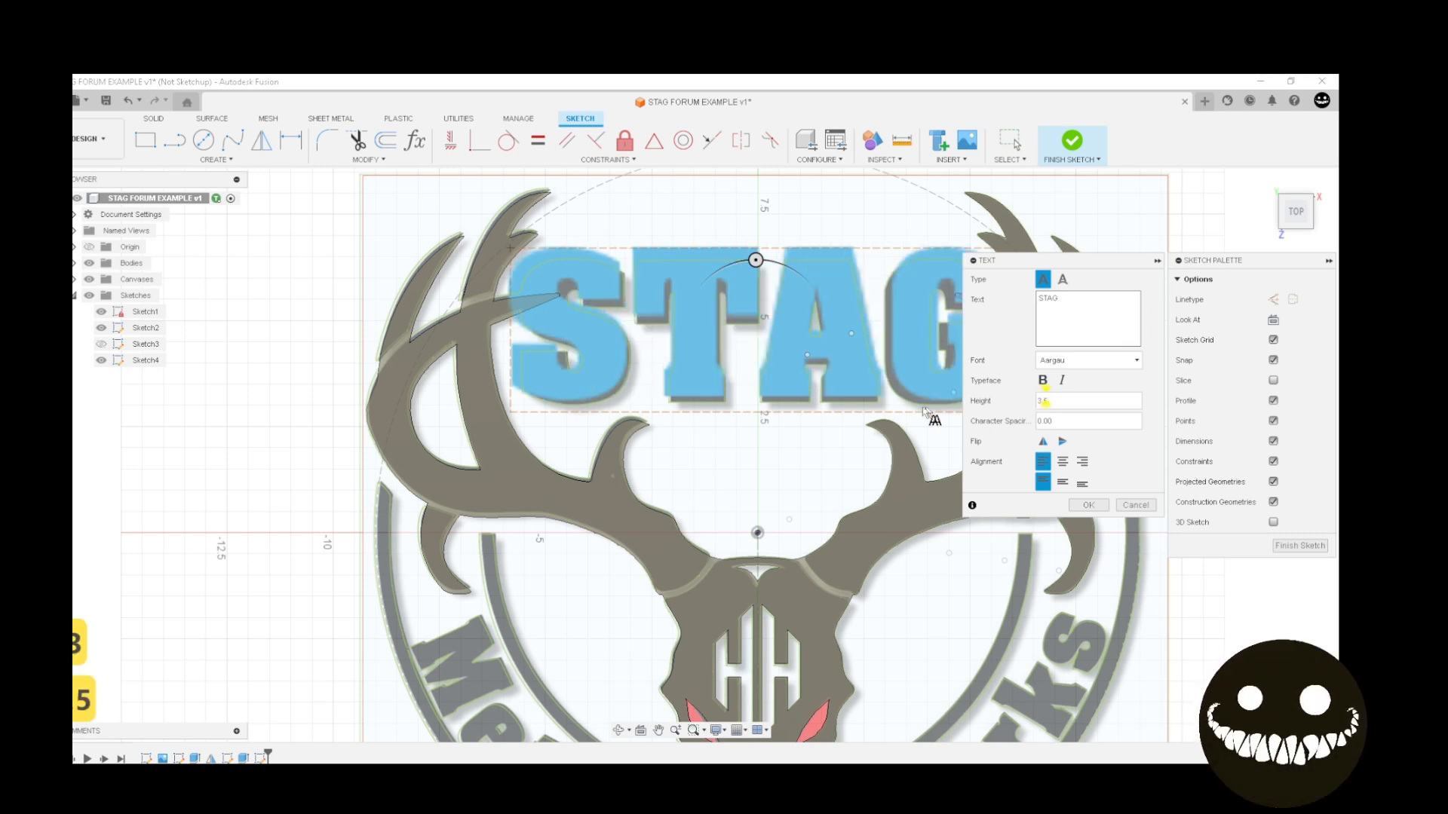
scroll(843, 428, "down", 2)
scroll(750, 441, "up", 3)
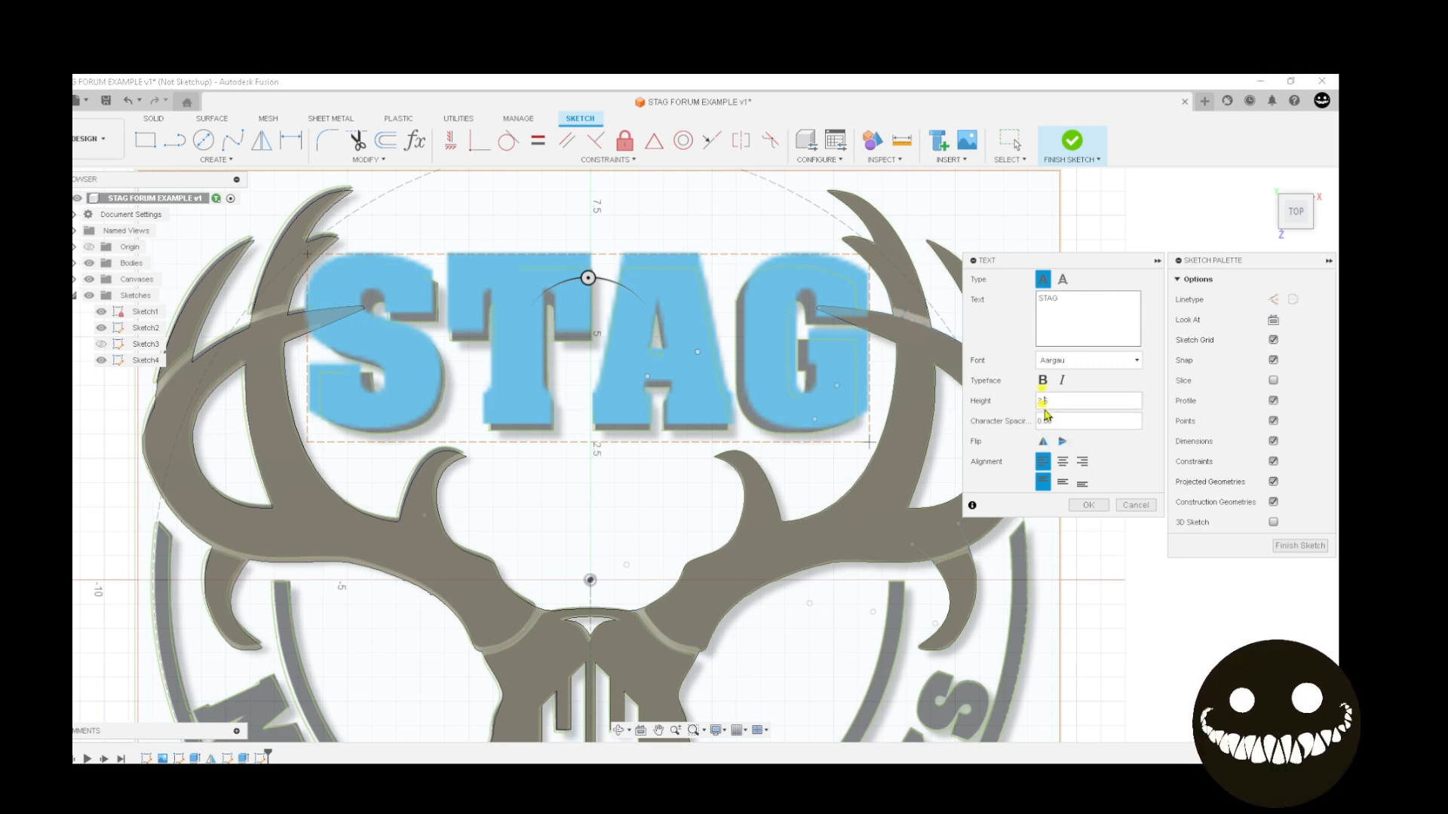
type("4")
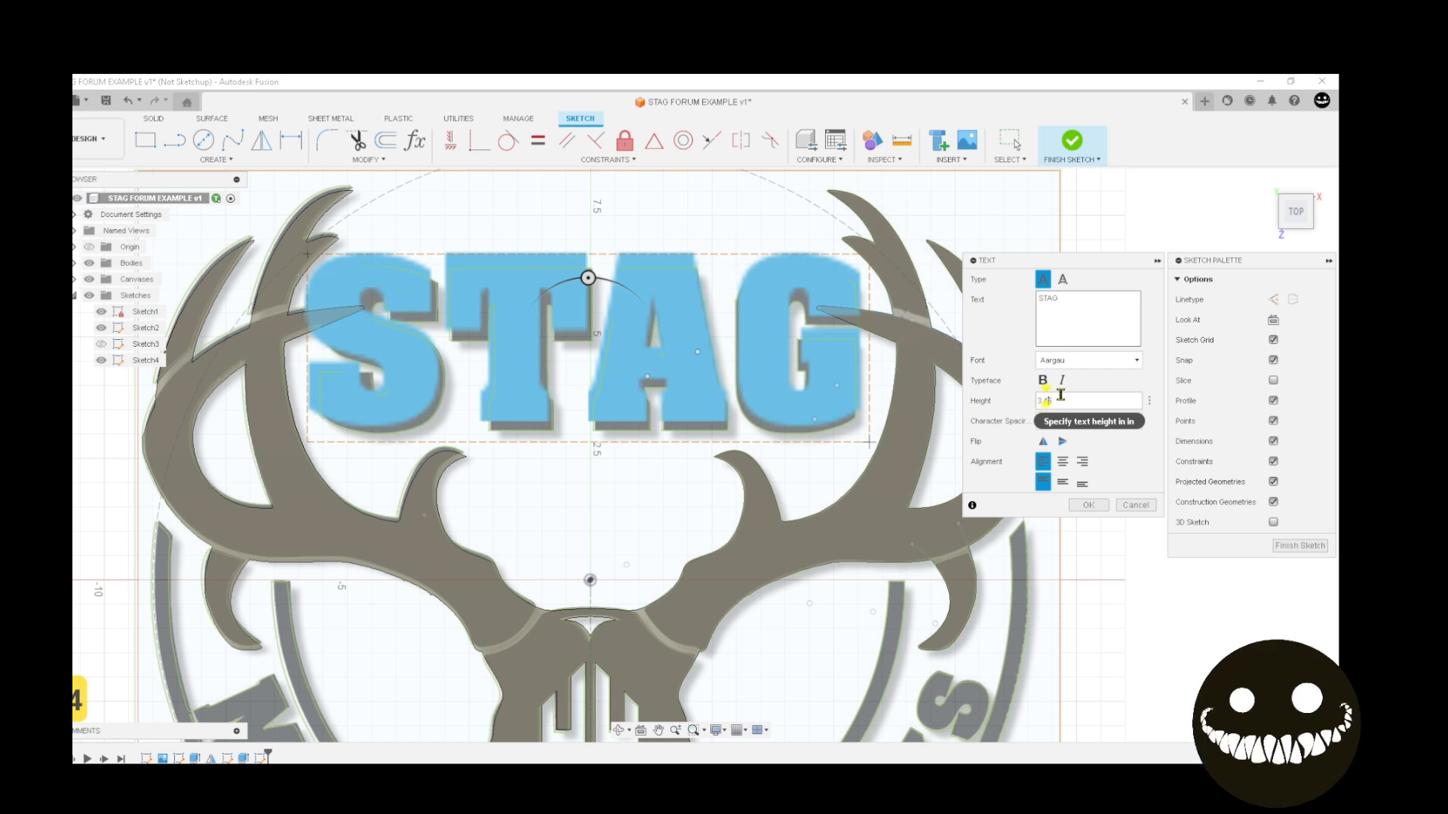
key("Delete")
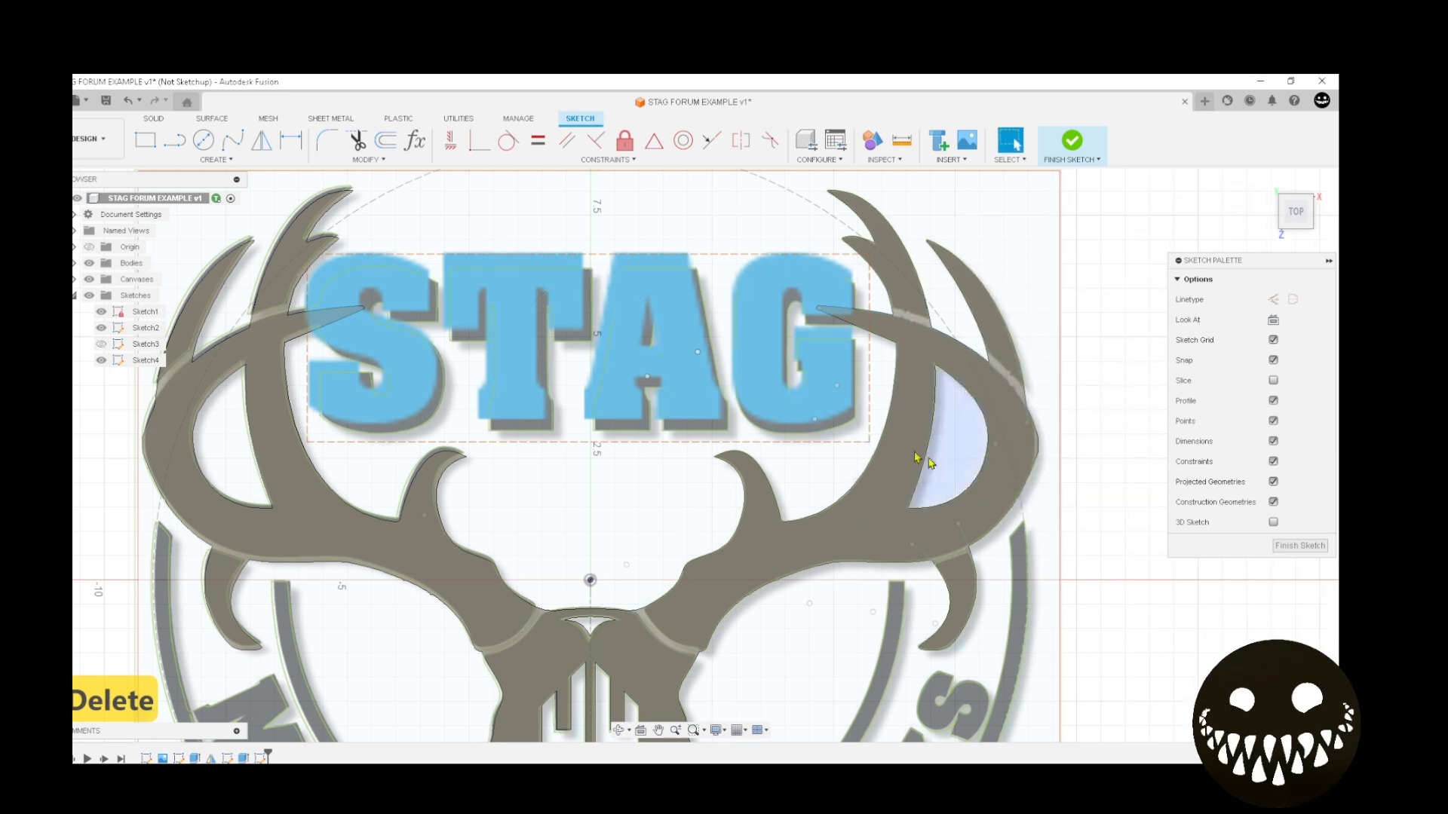
left_click(1088, 505)
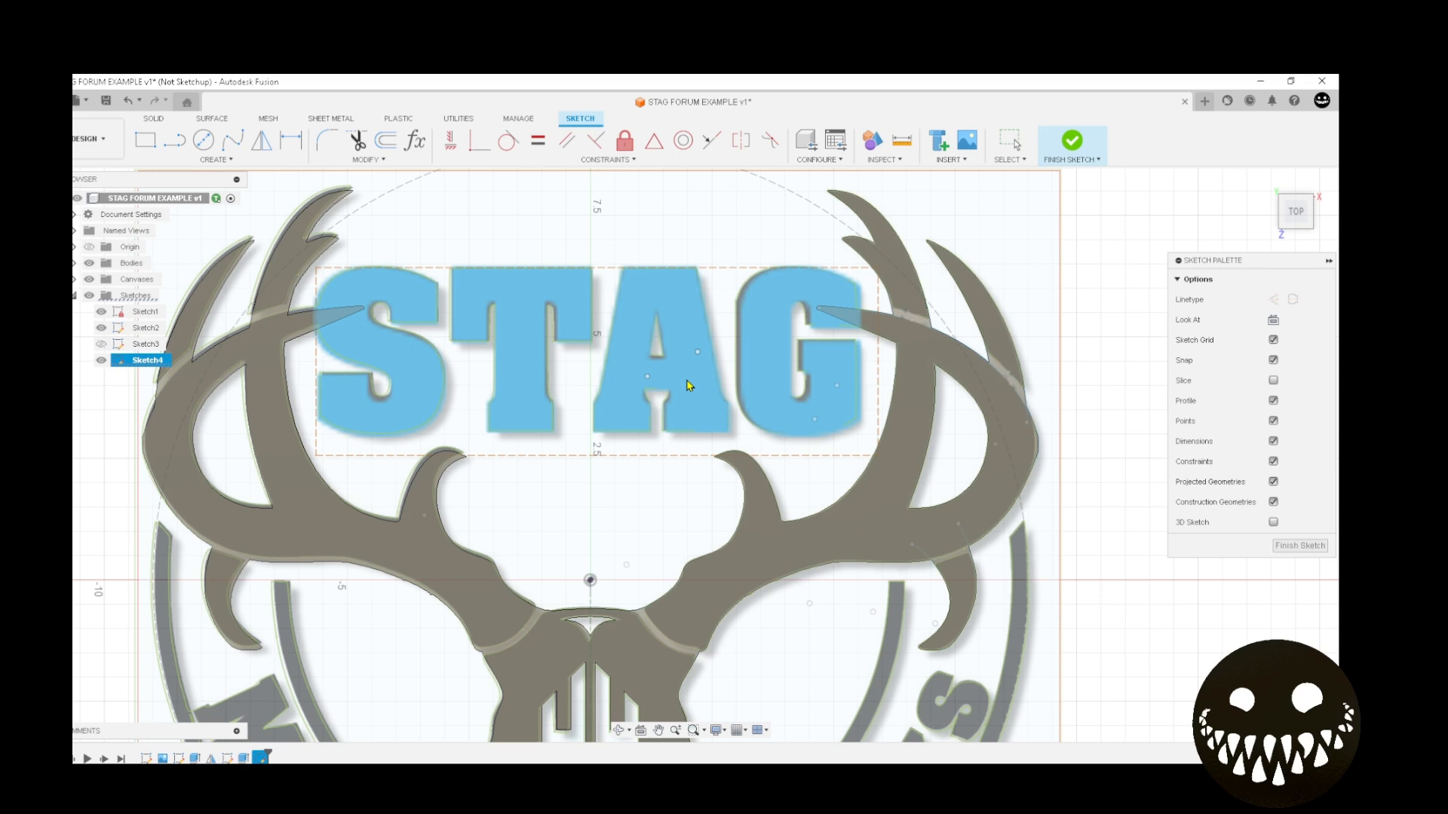
Draw a construction circle about 17 in in diameter, centred on the origin and following the outer edge of the Metal Works lettering
scroll(688, 396, "down", 3)
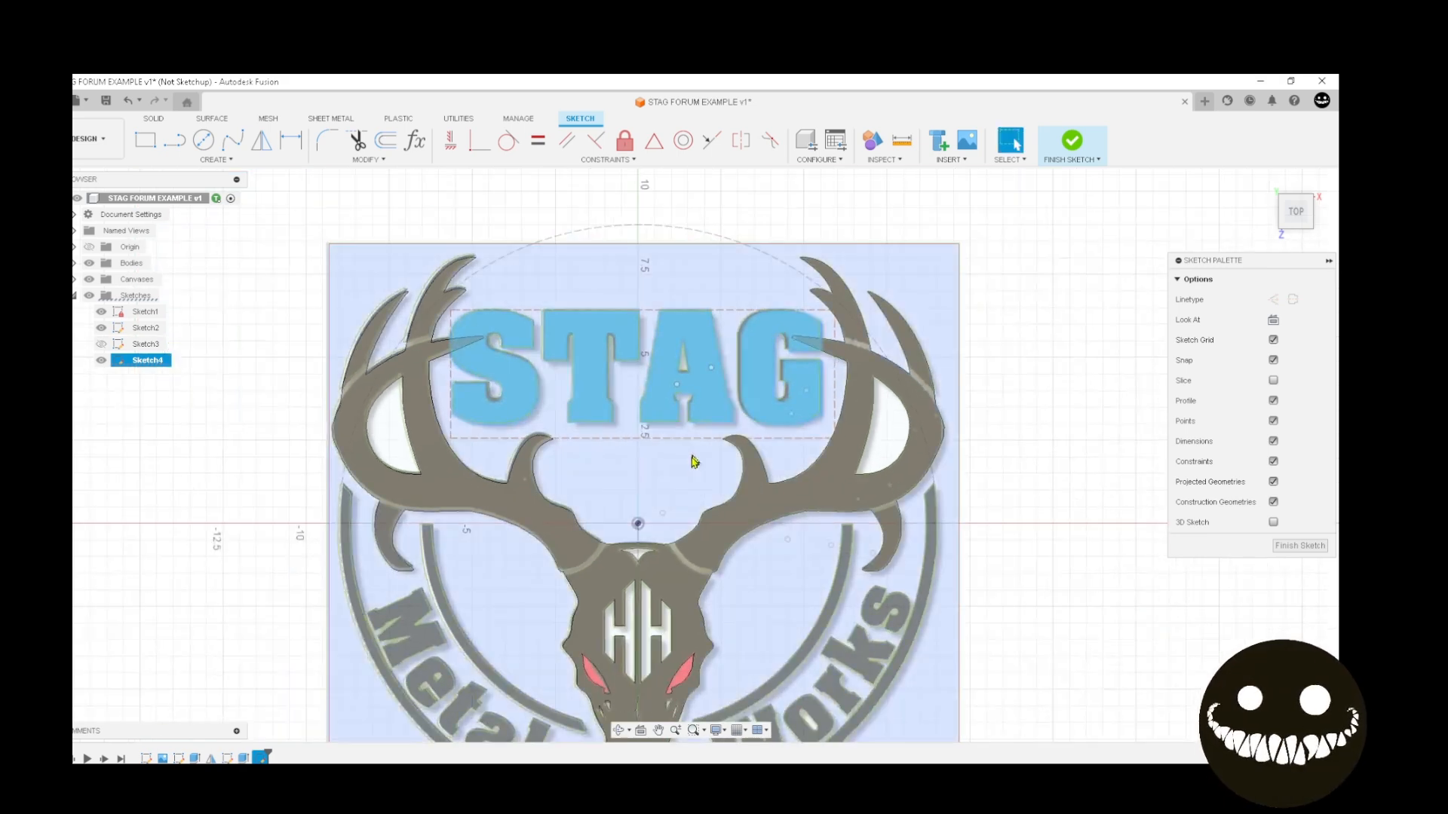
middle_click_drag(694, 462, 681, 362)
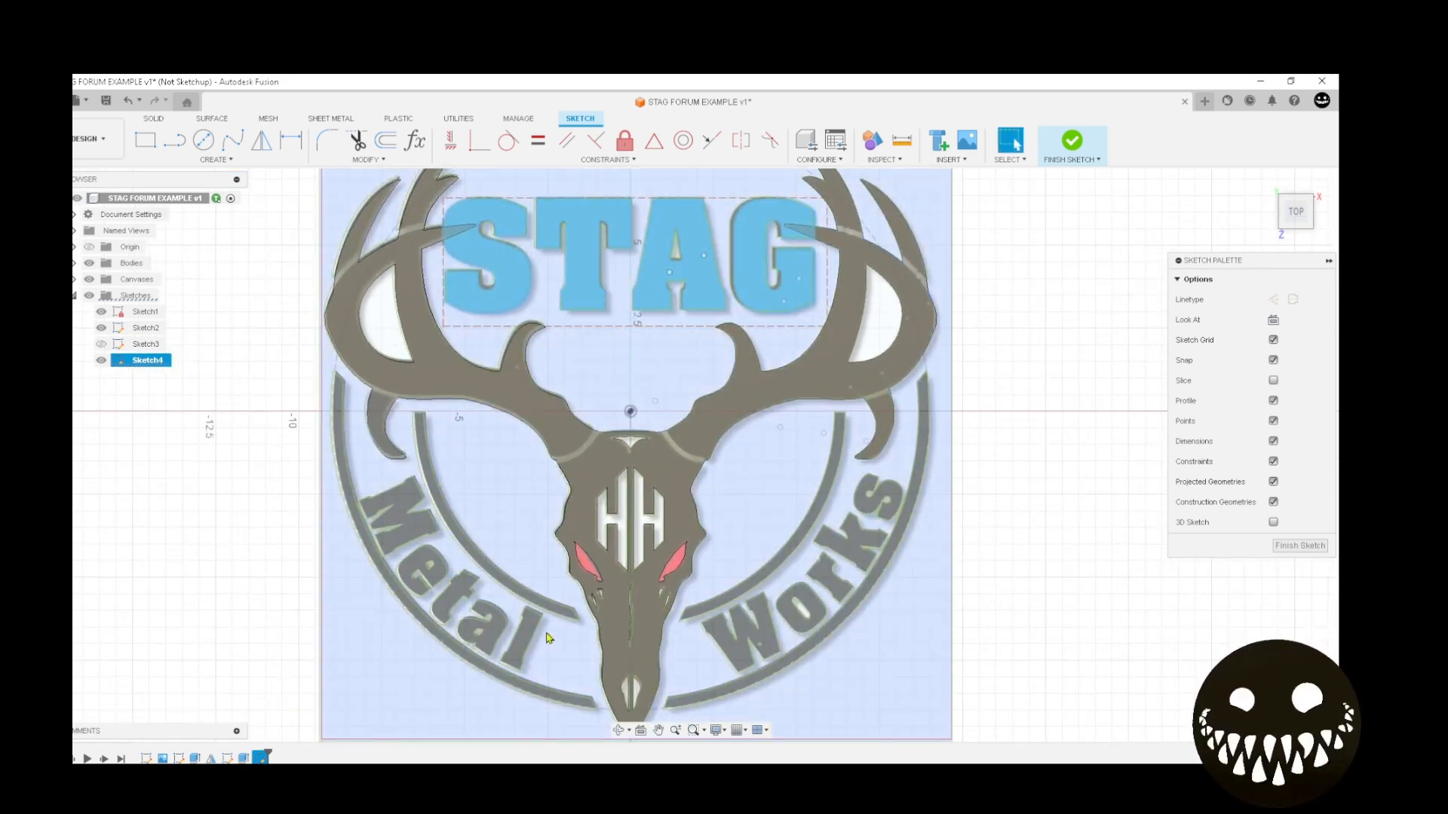
left_click(203, 140)
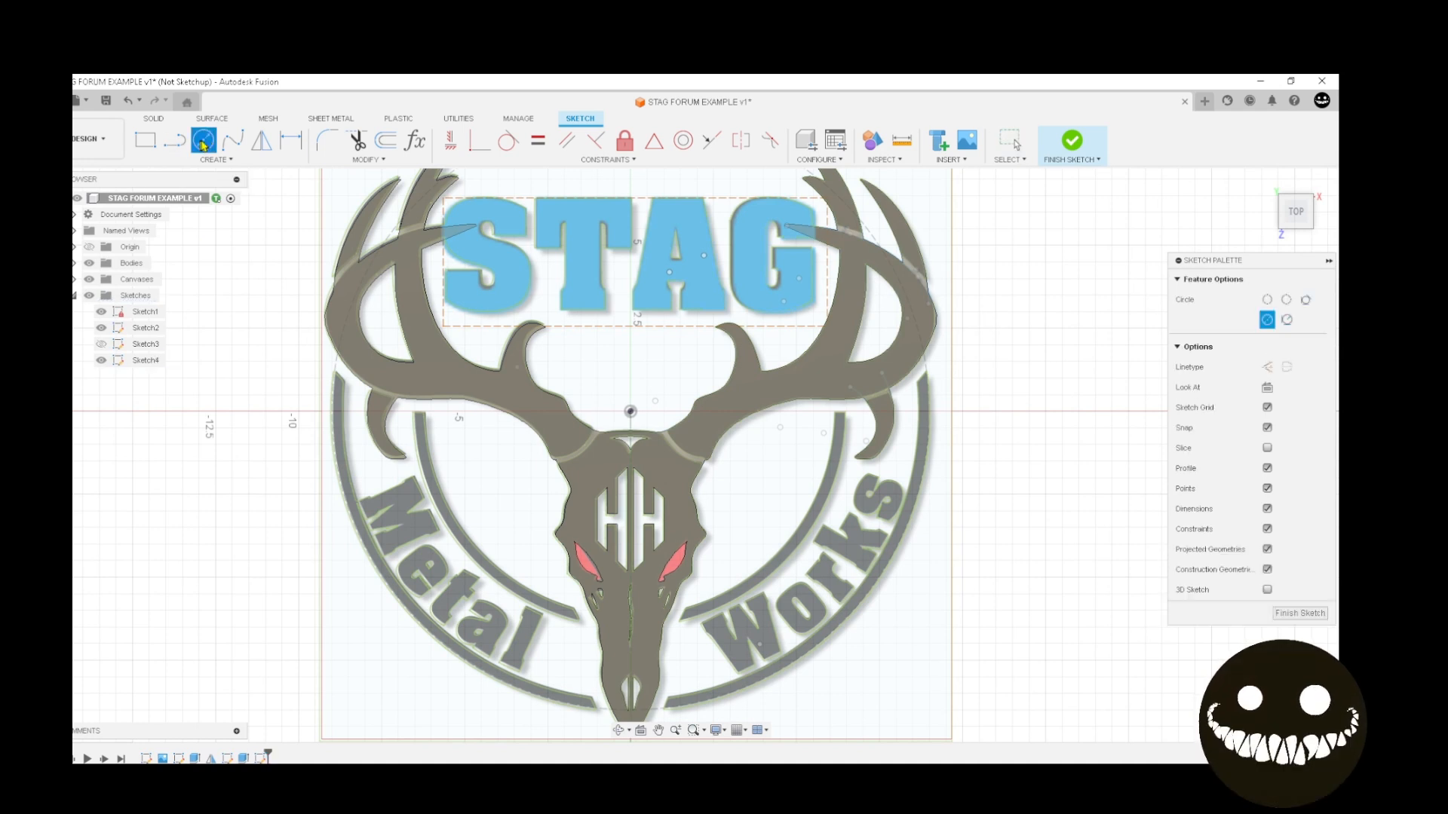
left_click(631, 411)
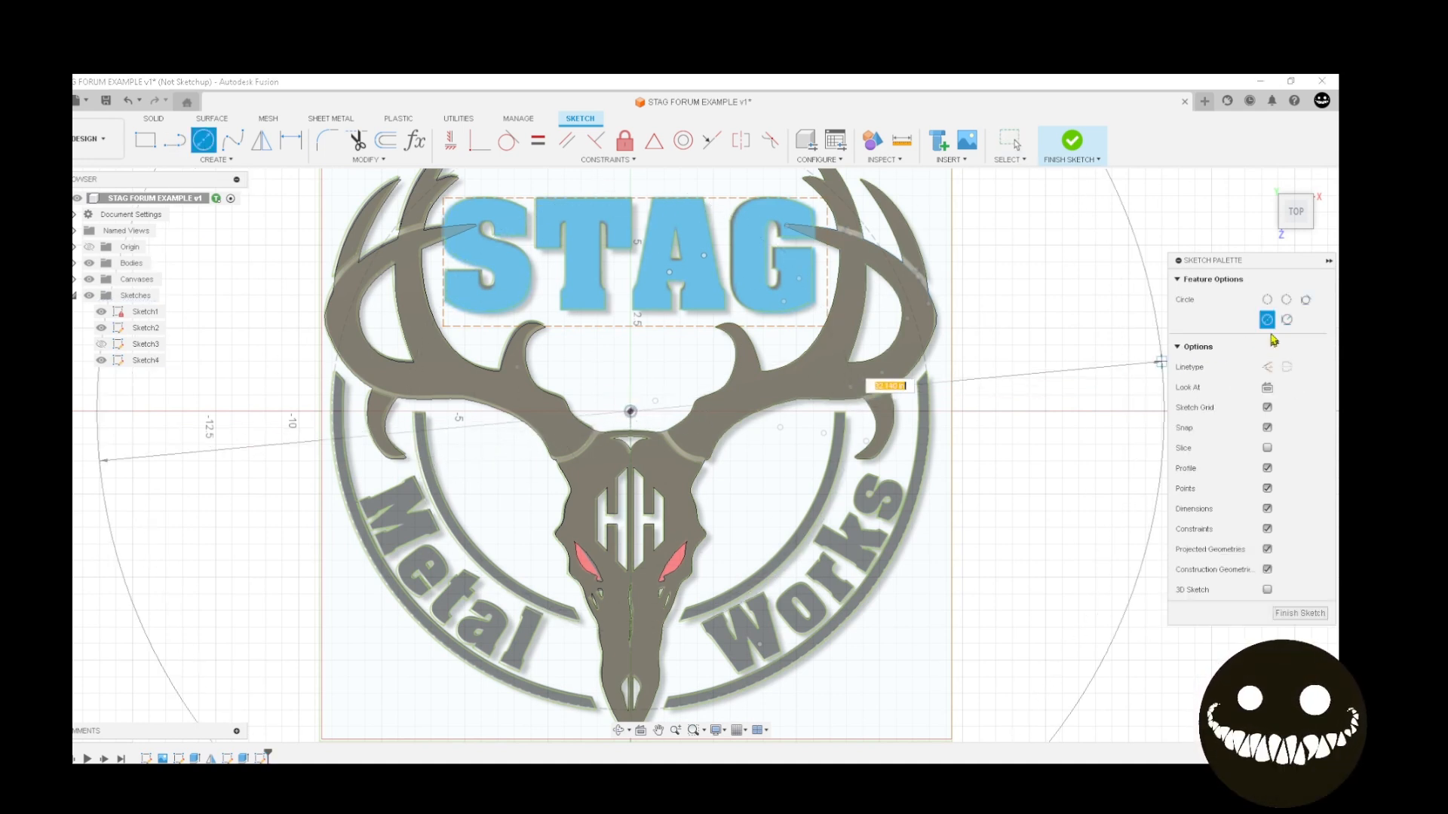
left_click(1268, 367)
scroll(354, 479, "up", 4)
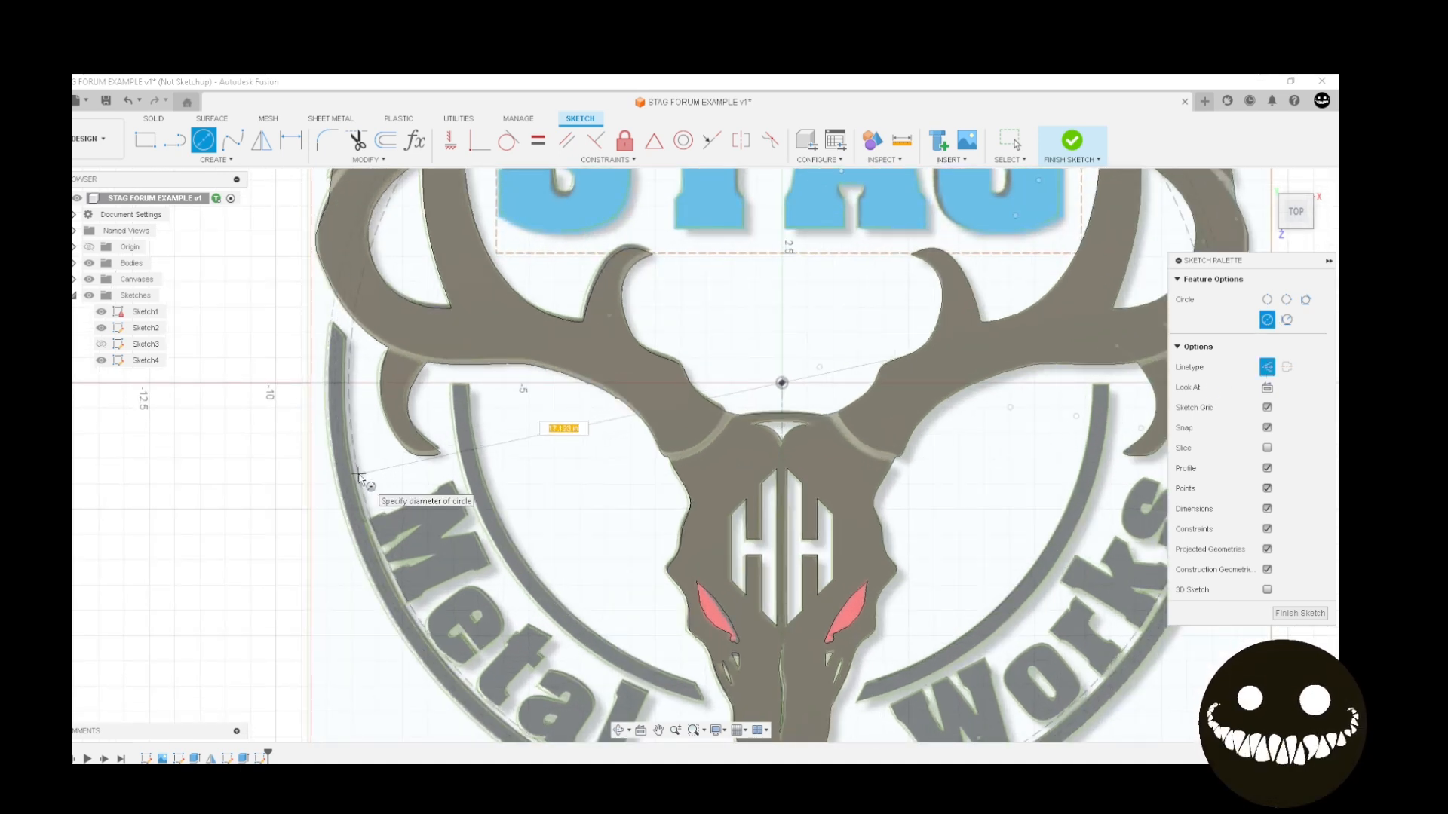
left_click(361, 478)
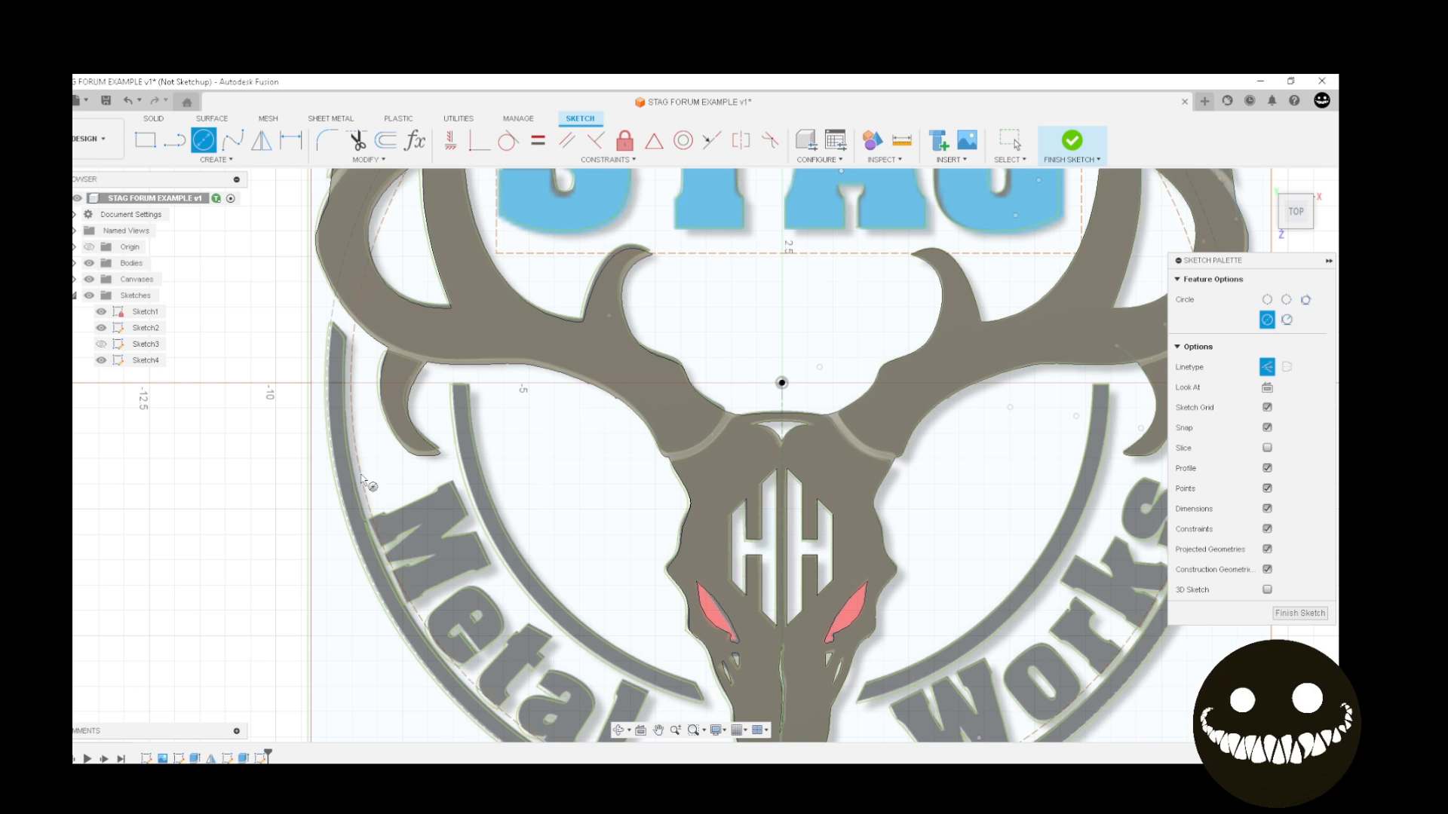
Draw a horizontal construction line across the circle, slightly above its centre, from one side of the circle to the other
left_click(174, 139)
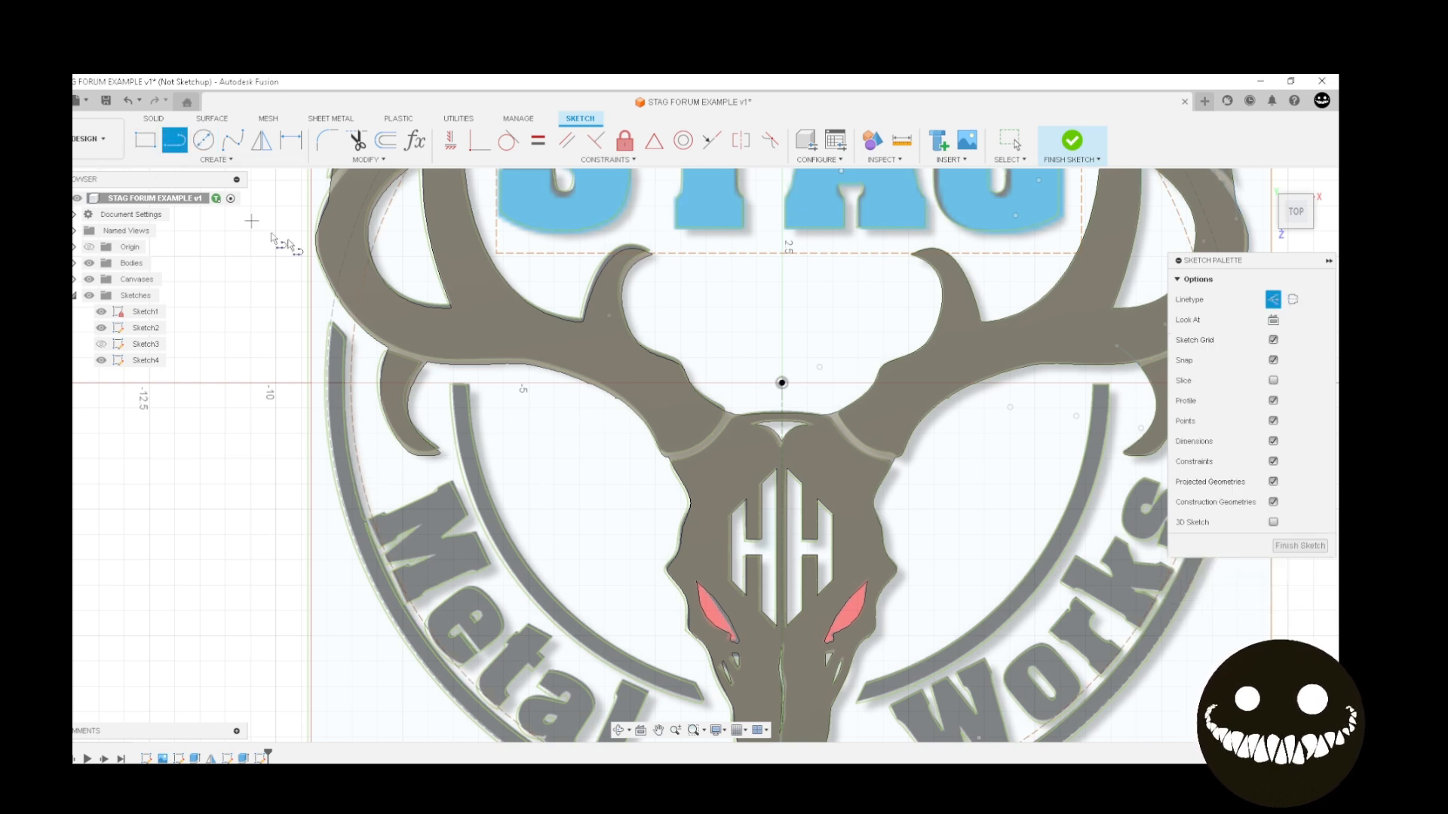
left_click(360, 315)
middle_click_drag(736, 347, 469, 372)
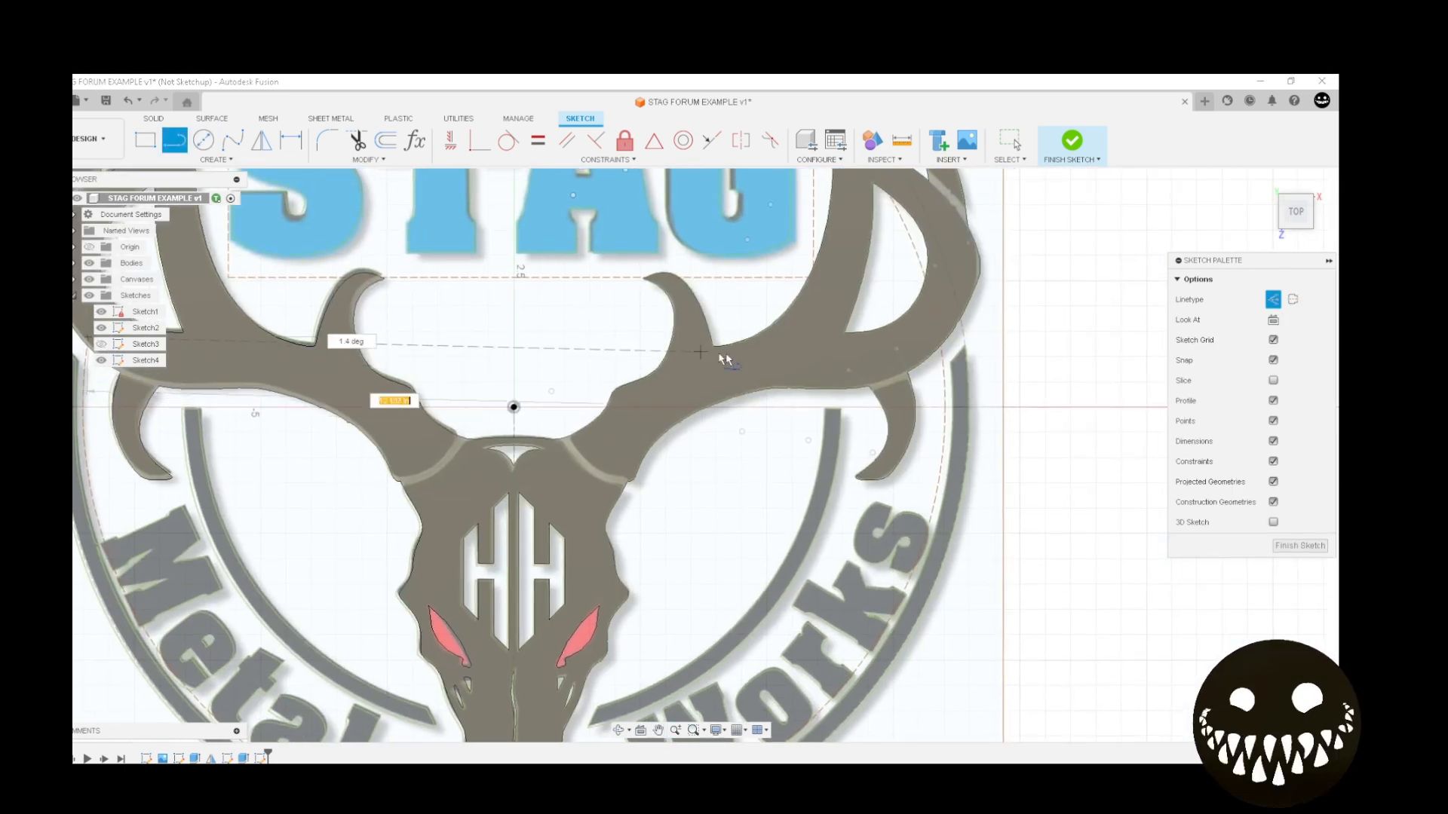
left_click(938, 339)
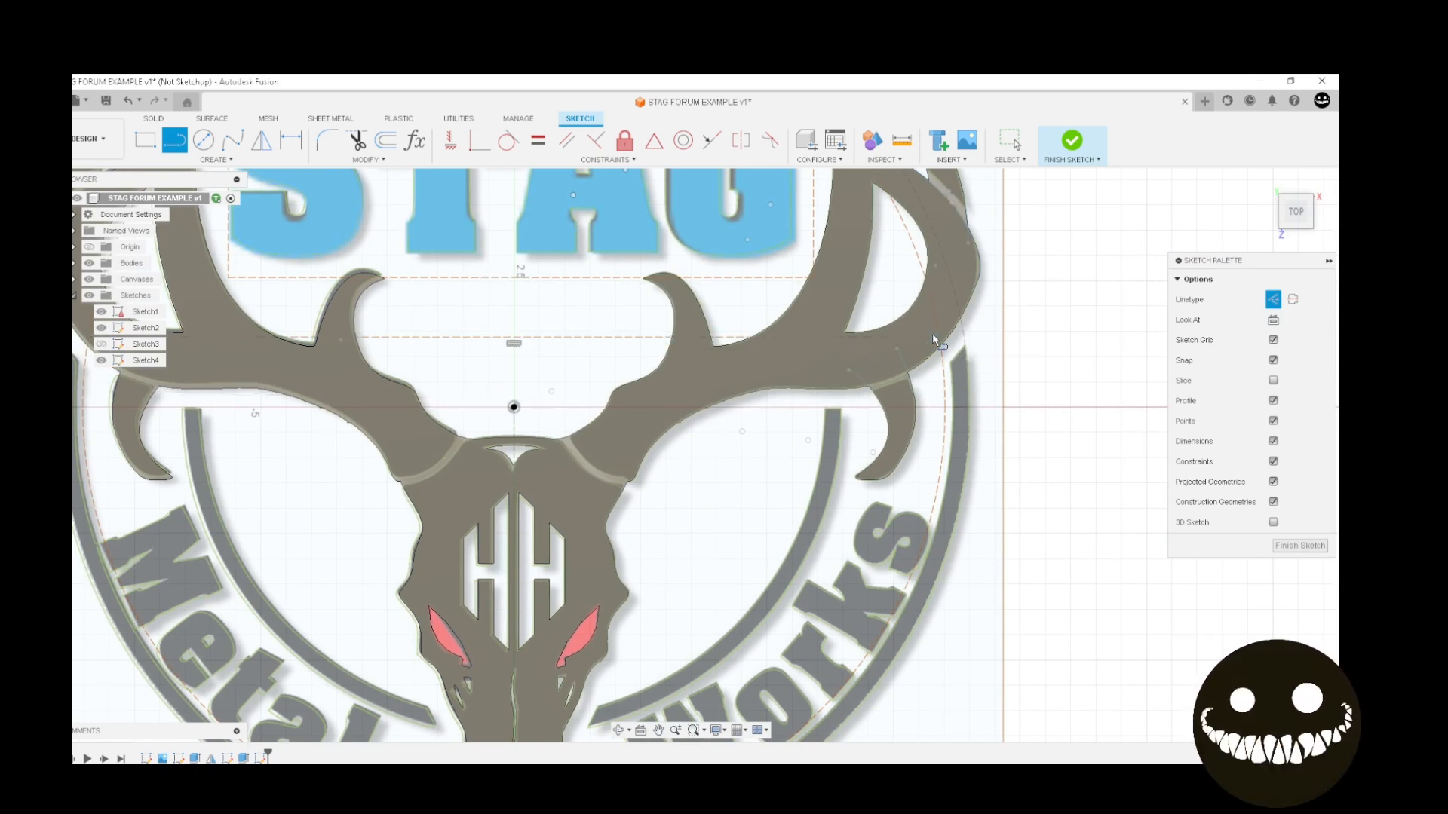
Trim away the part of the construction circle above the horizontal construction line, leaving the lower arc
key("t")
left_click(936, 320)
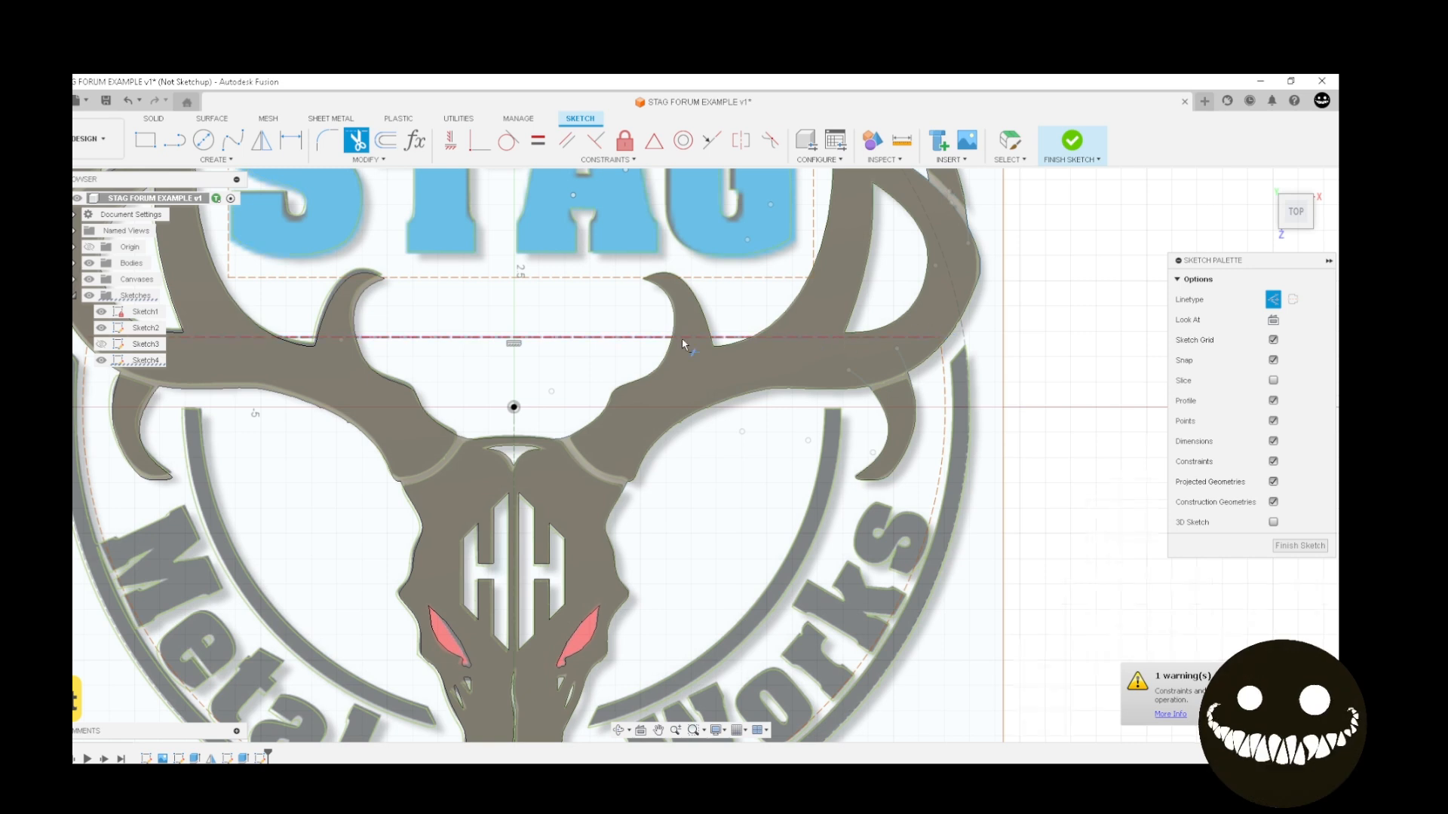
scroll(682, 338, "down", 3)
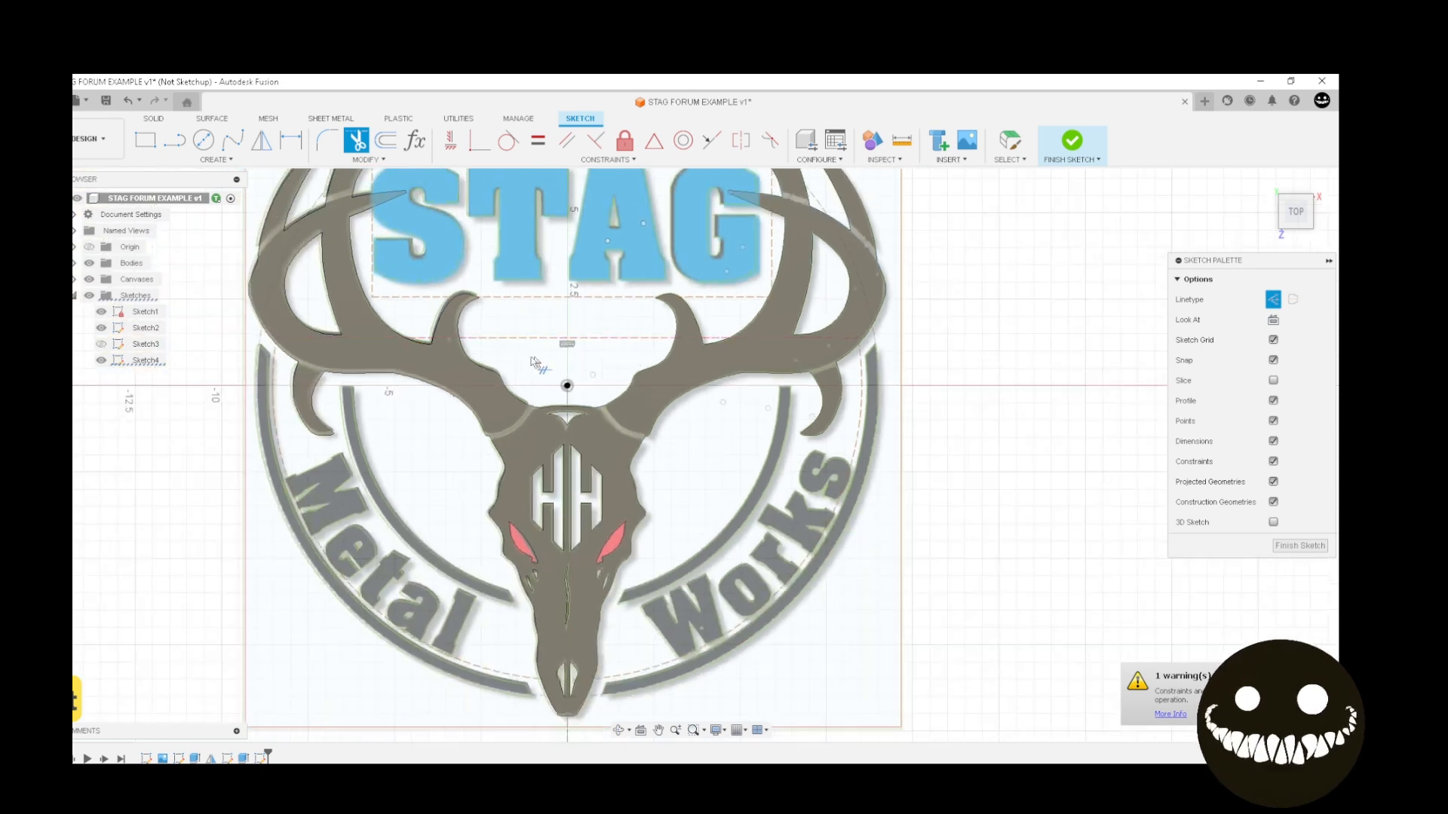
Start a text on path that follows the lower construction arc along the outer edge of the canvas lettering
left_click(216, 160)
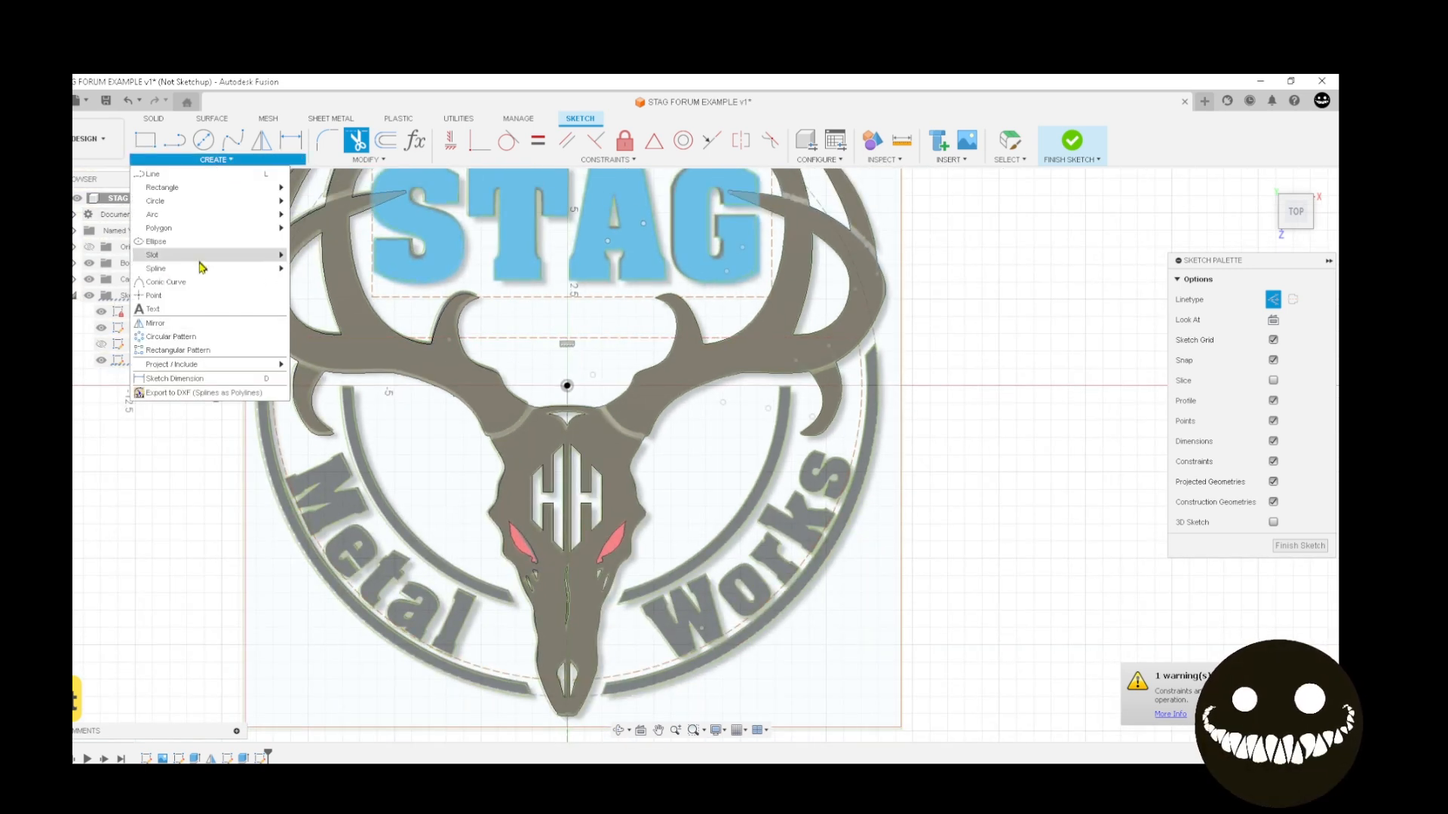
left_click(194, 310)
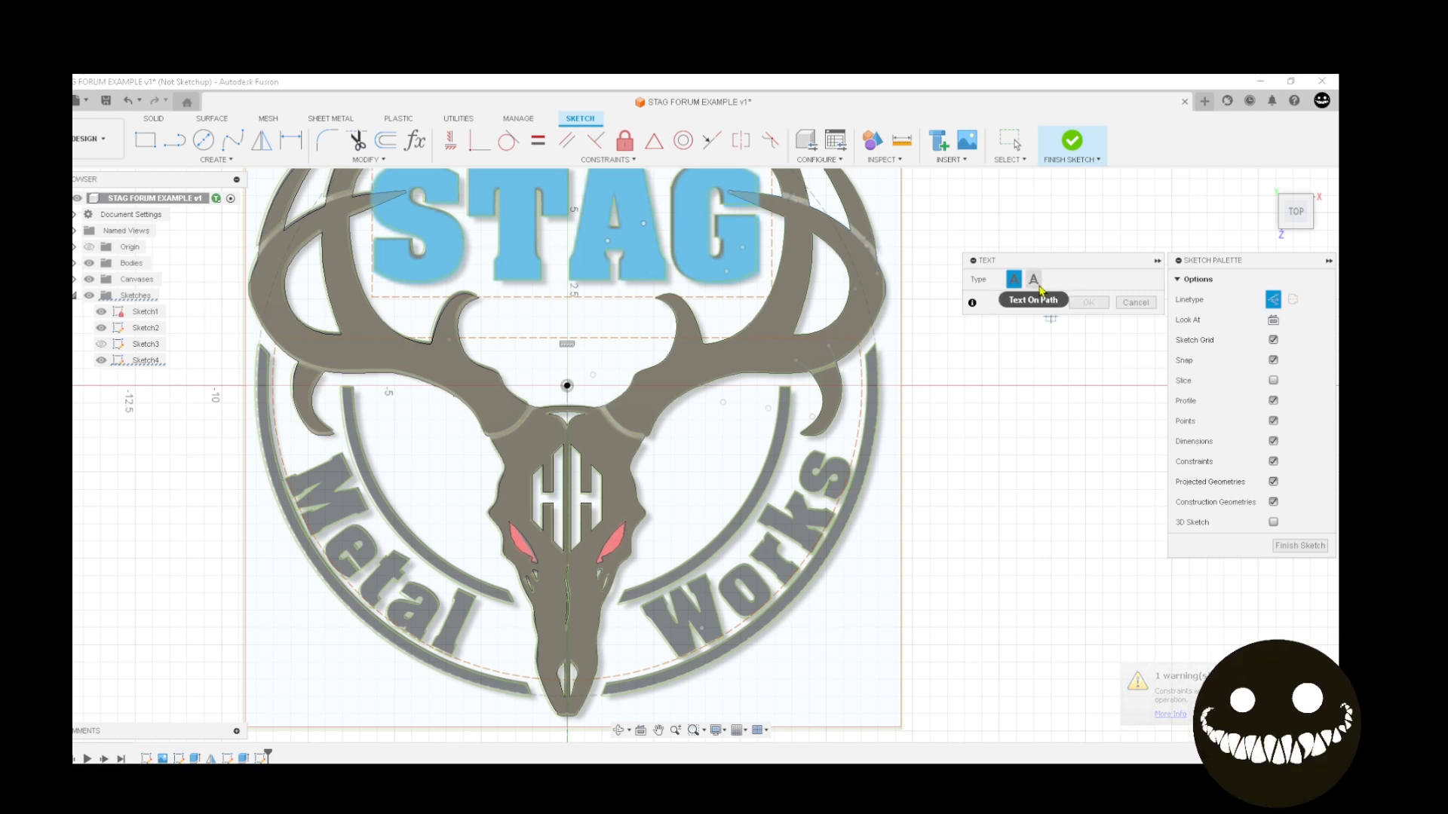
left_click(1034, 280)
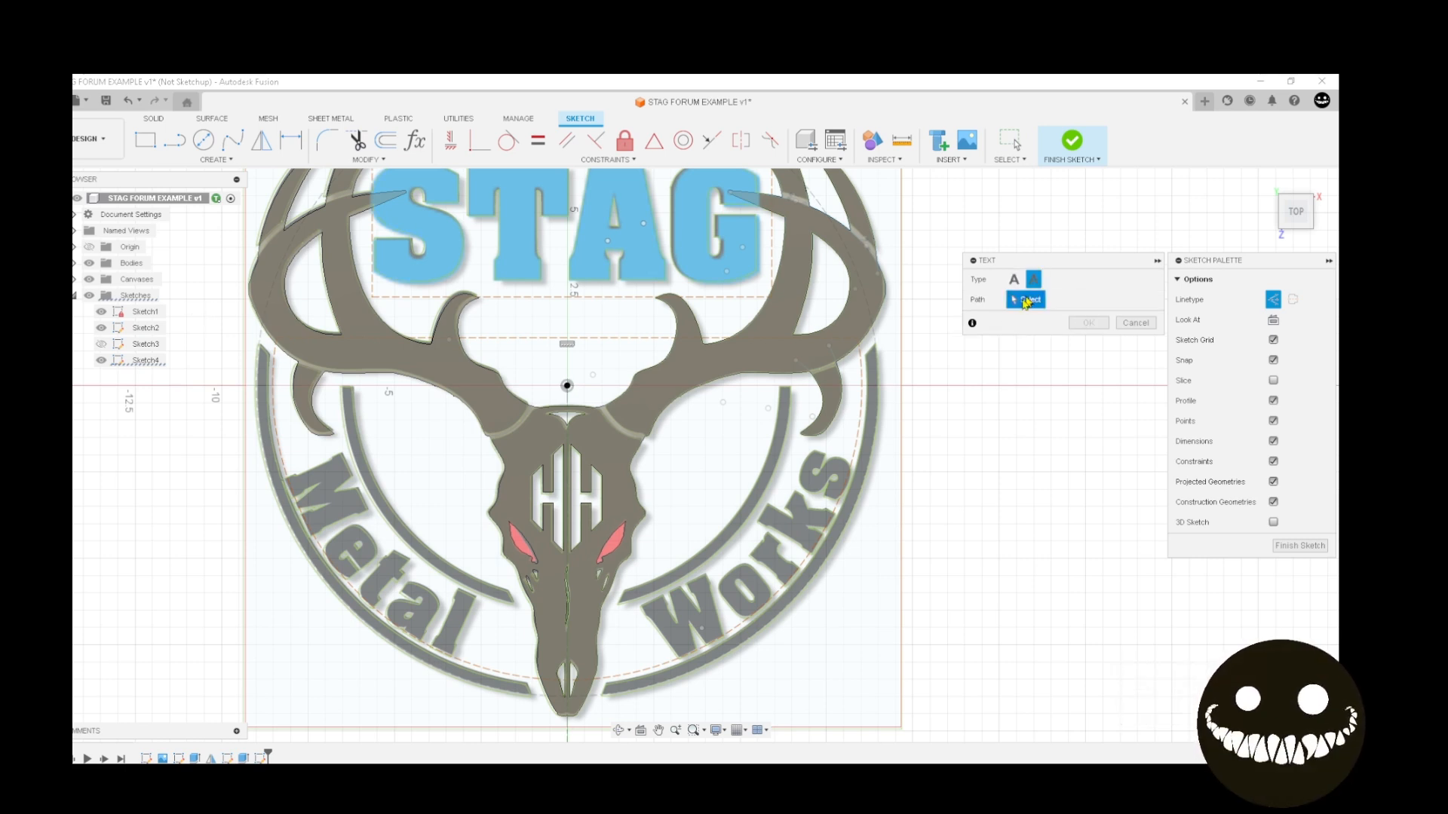
left_click(737, 636)
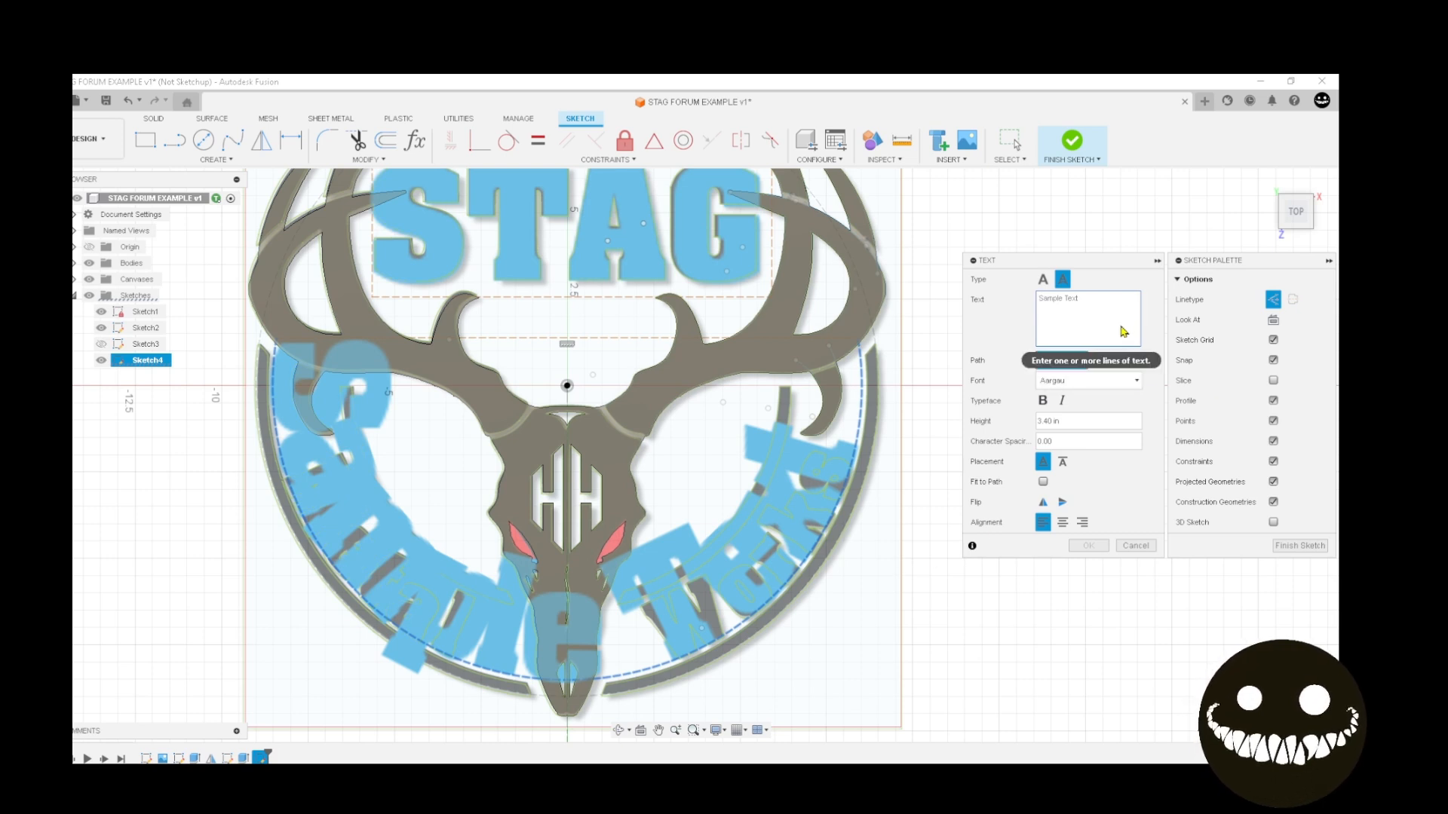
Enter "Metal Works" in mixed case as the content of the curved text
type("mETA")
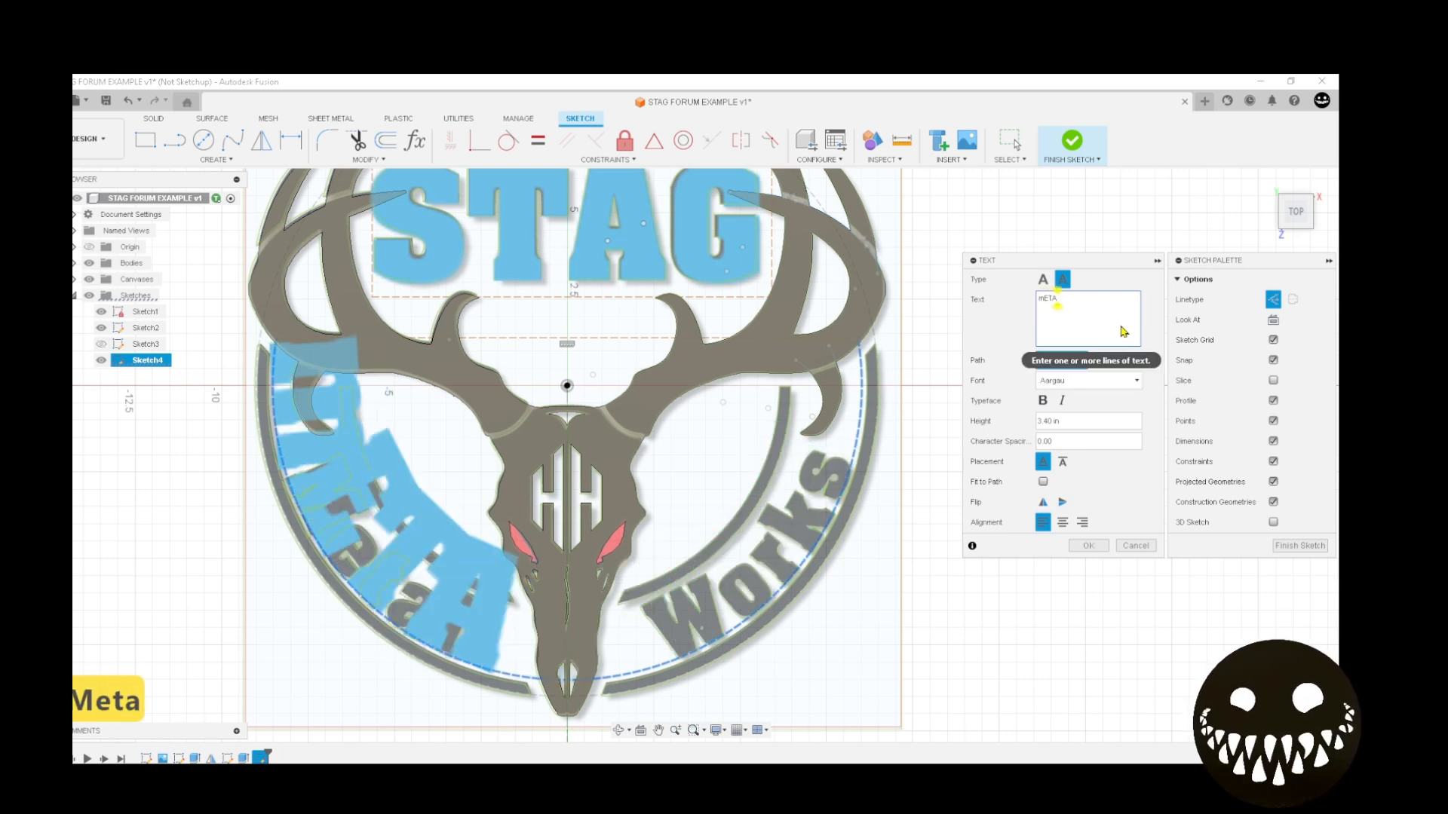
type("L wORKS")
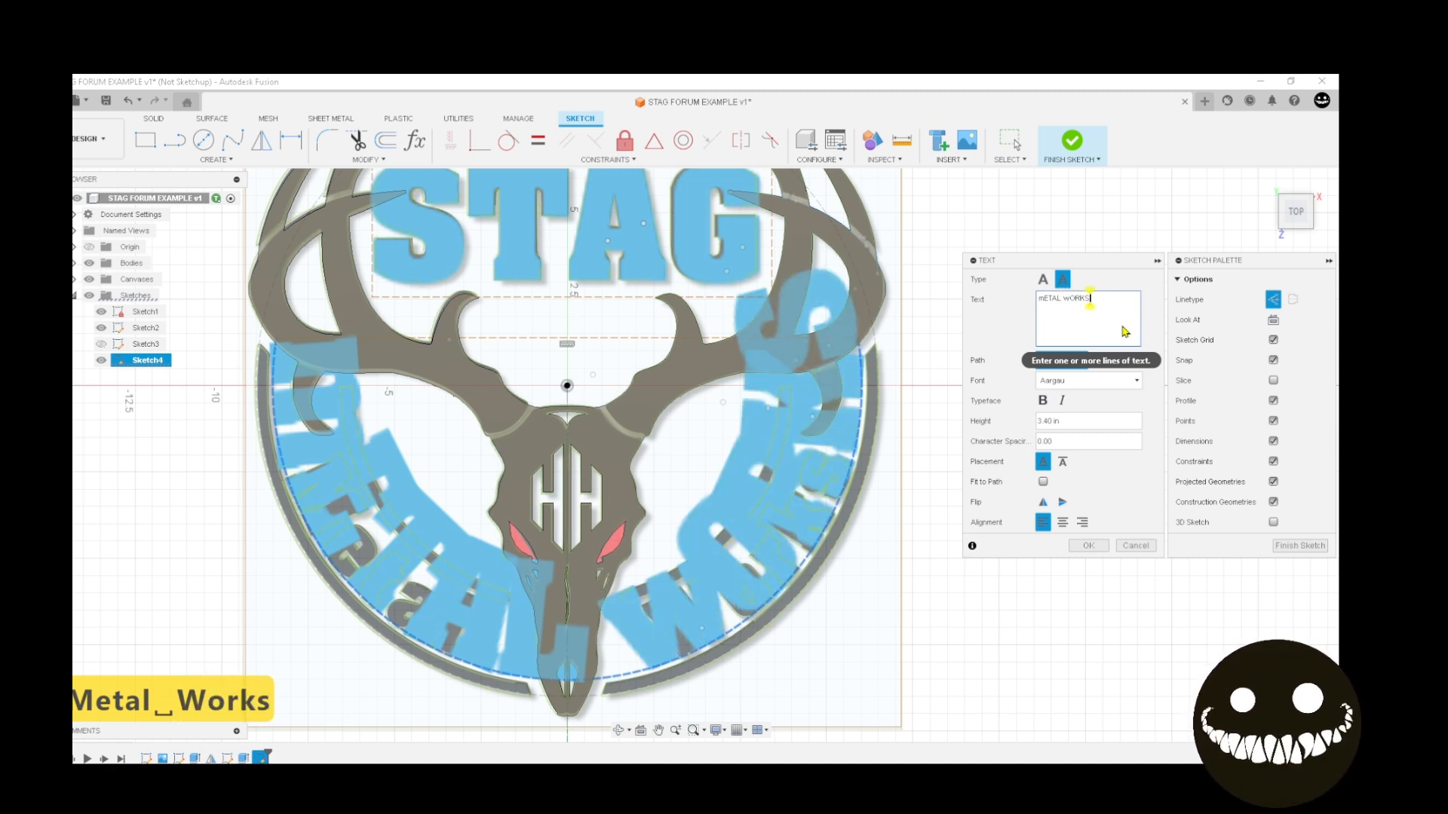
left_click_drag(1115, 302, 982, 294)
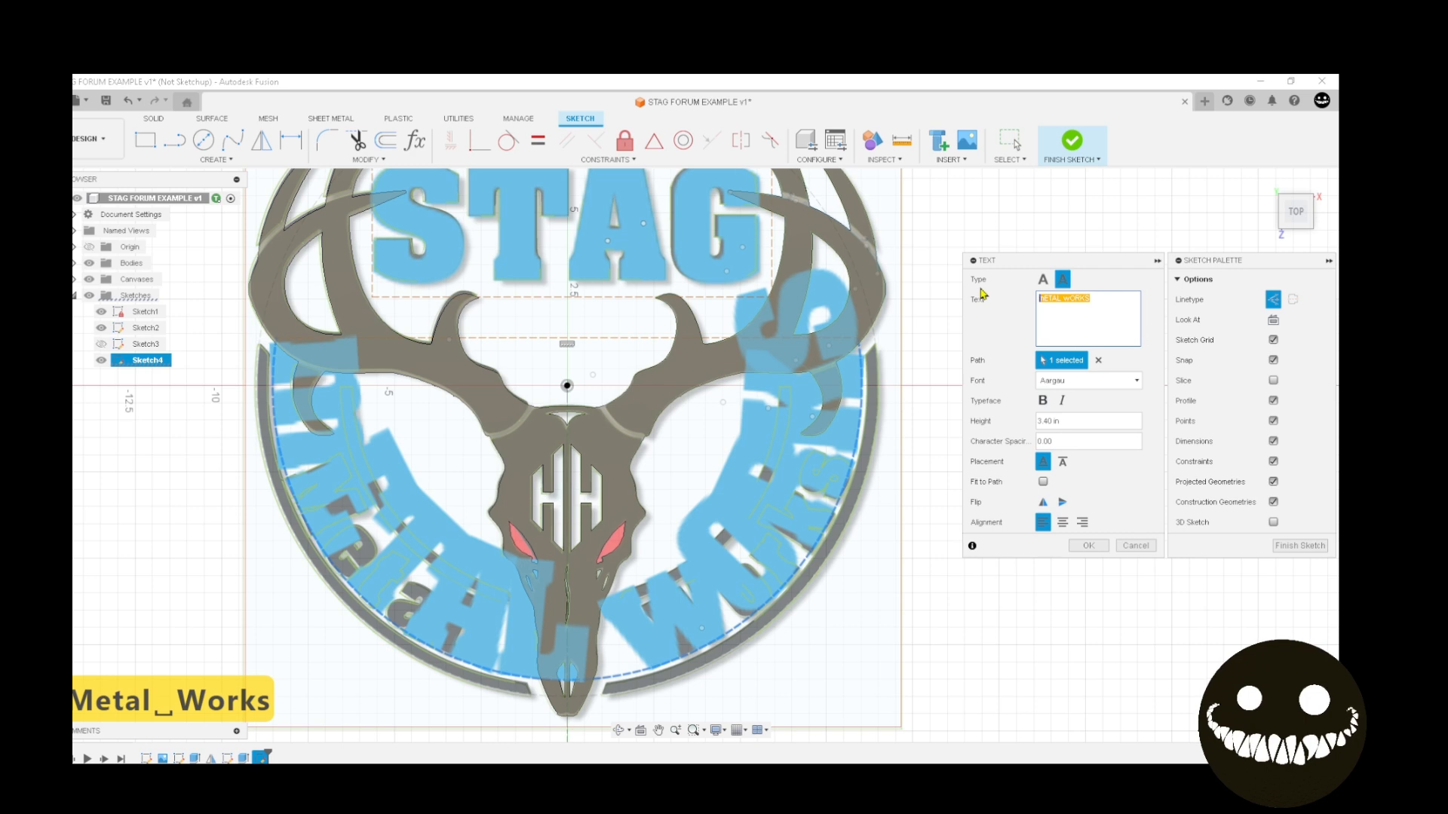
key("Caps_Lock")
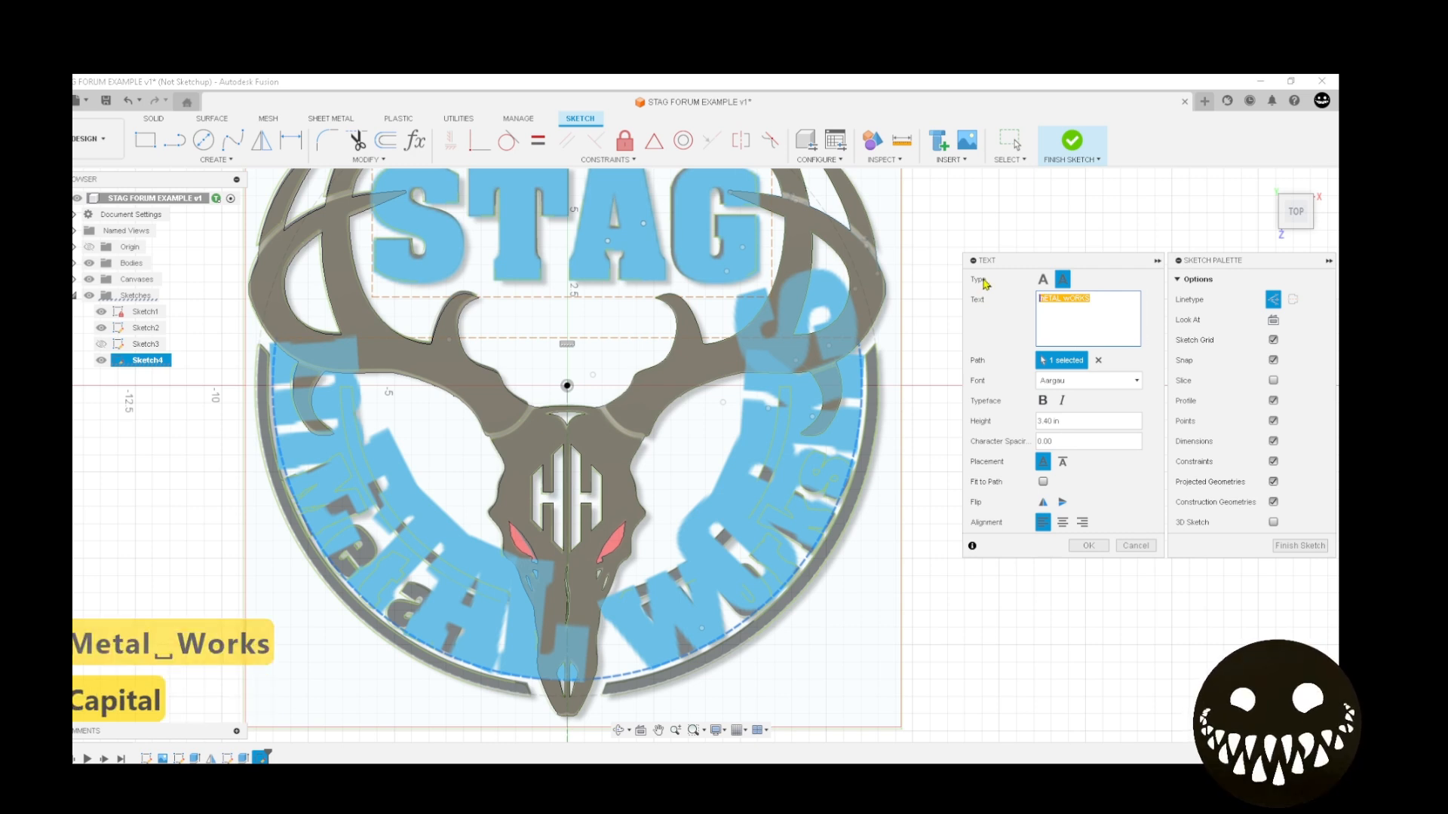
type("Metal Wor")
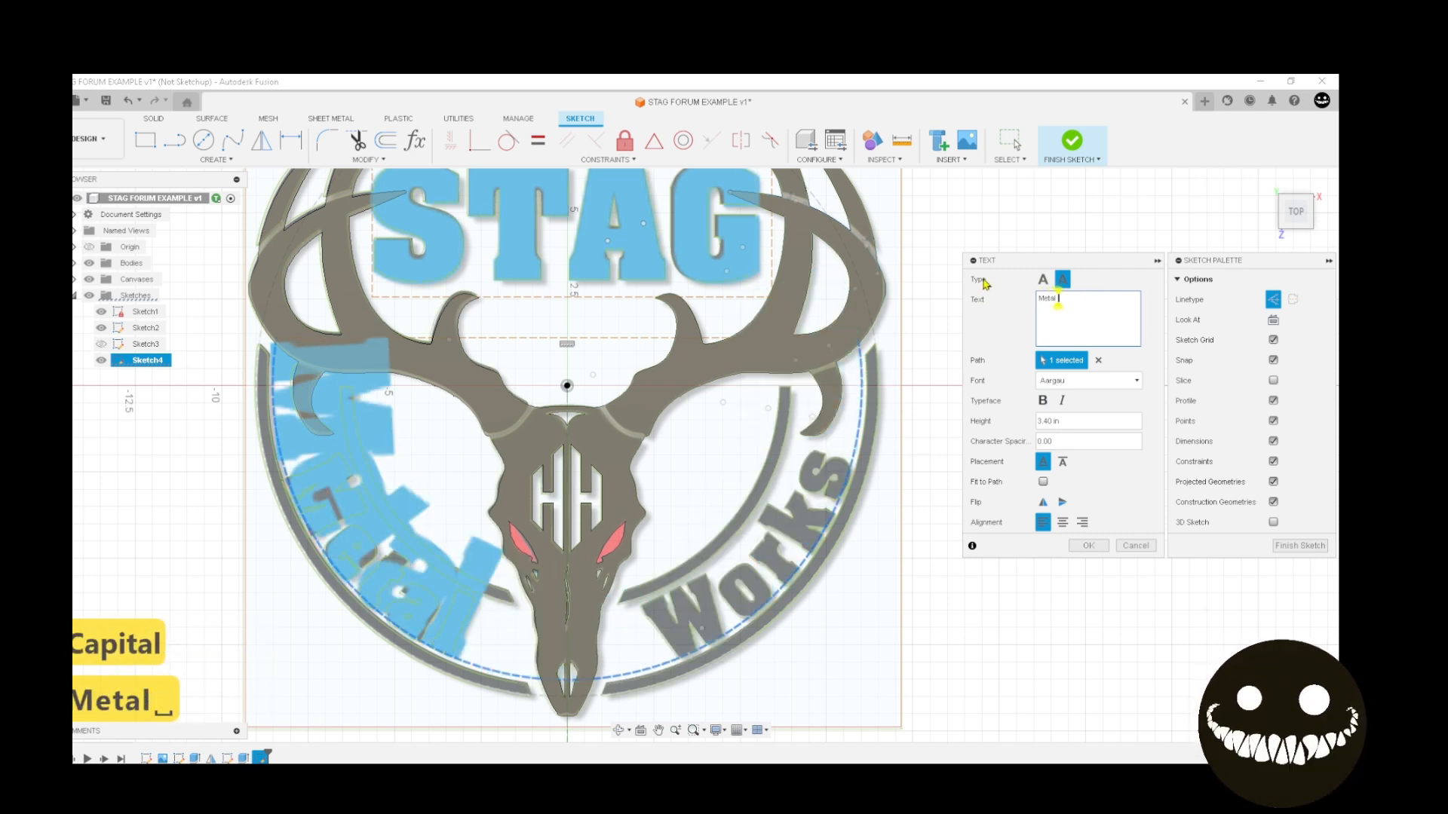
type("ks")
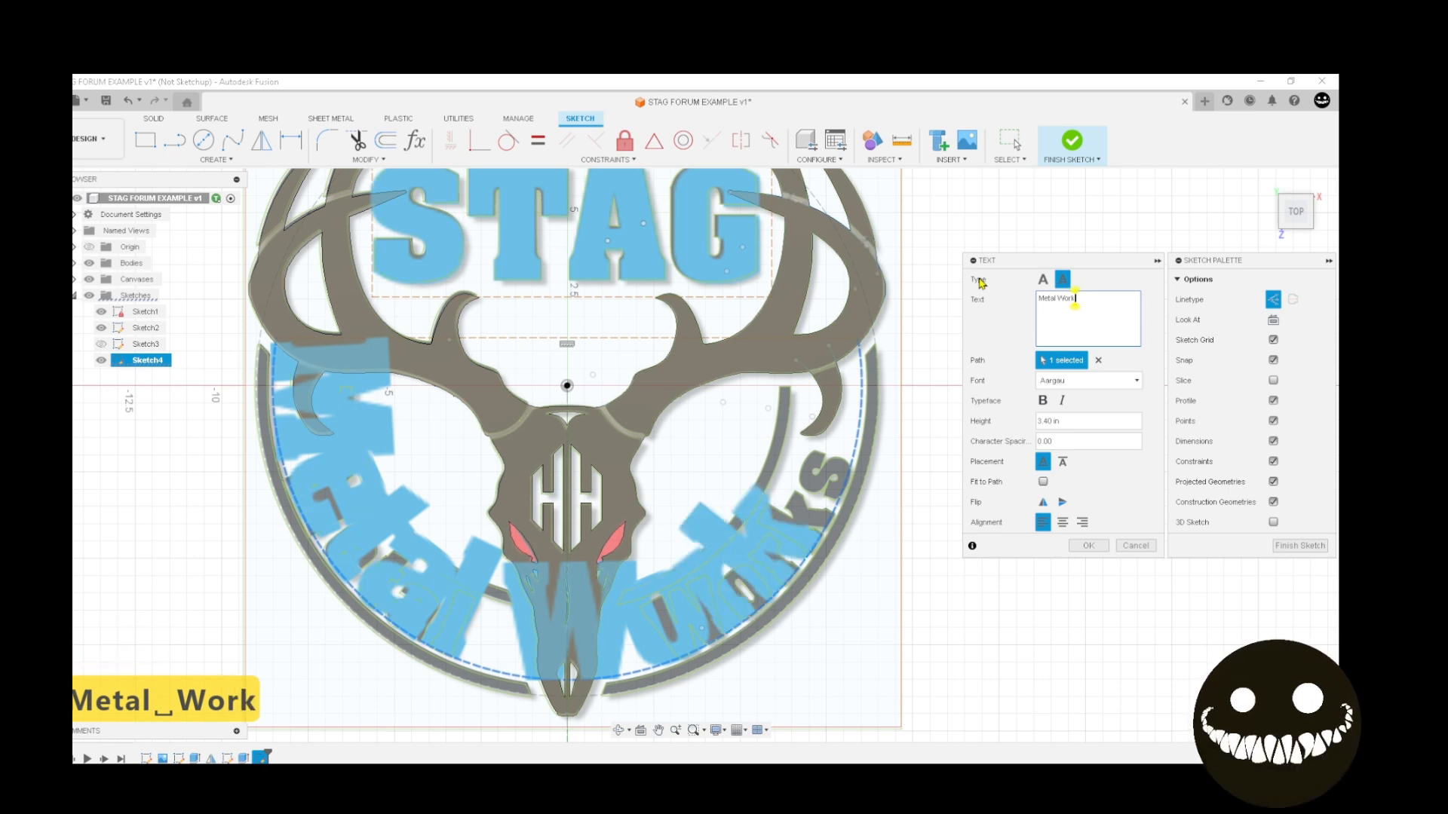
Set the height of the curved Metal Works text to 1.75 in
left_click(1079, 423)
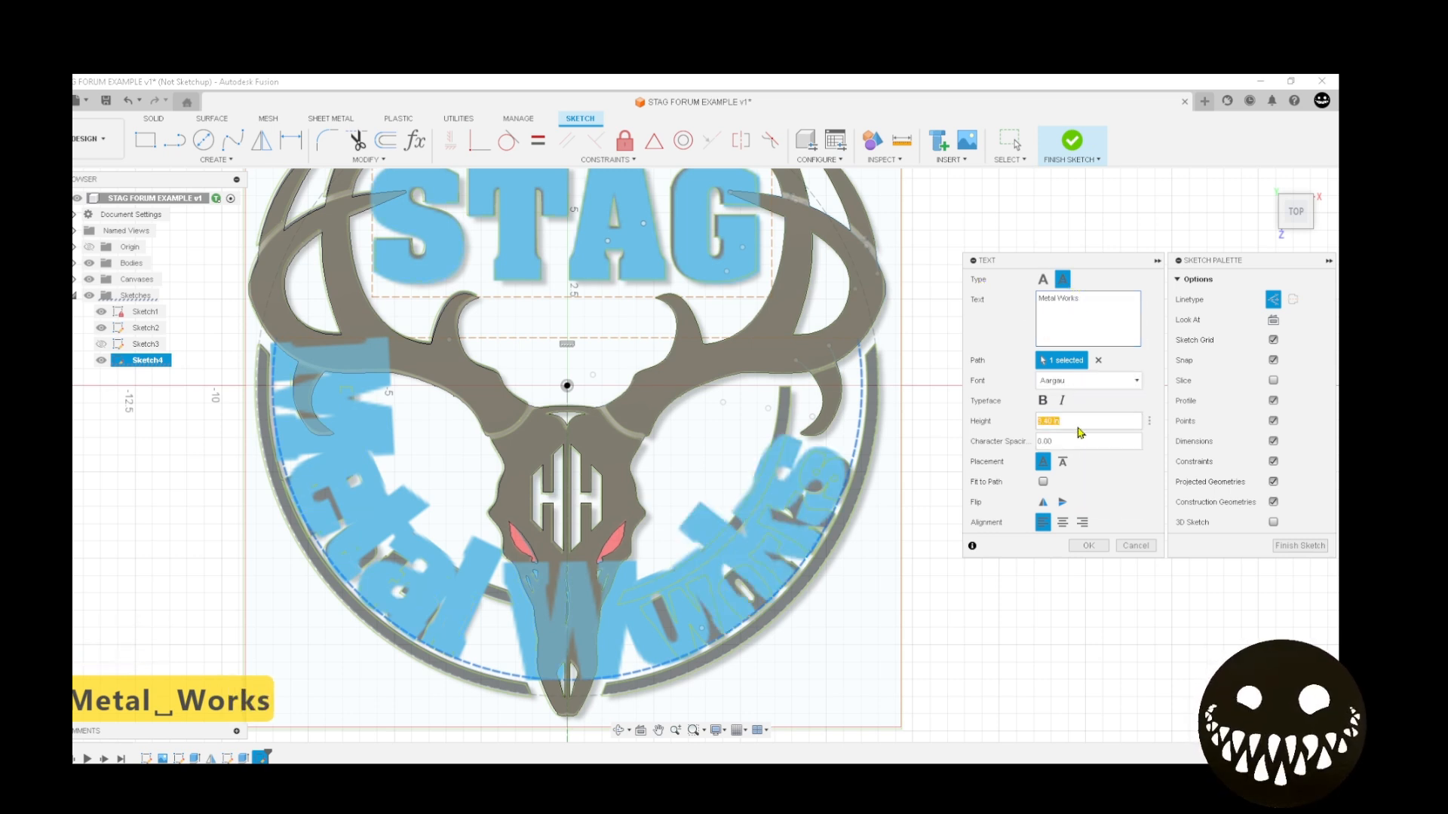
type("2")
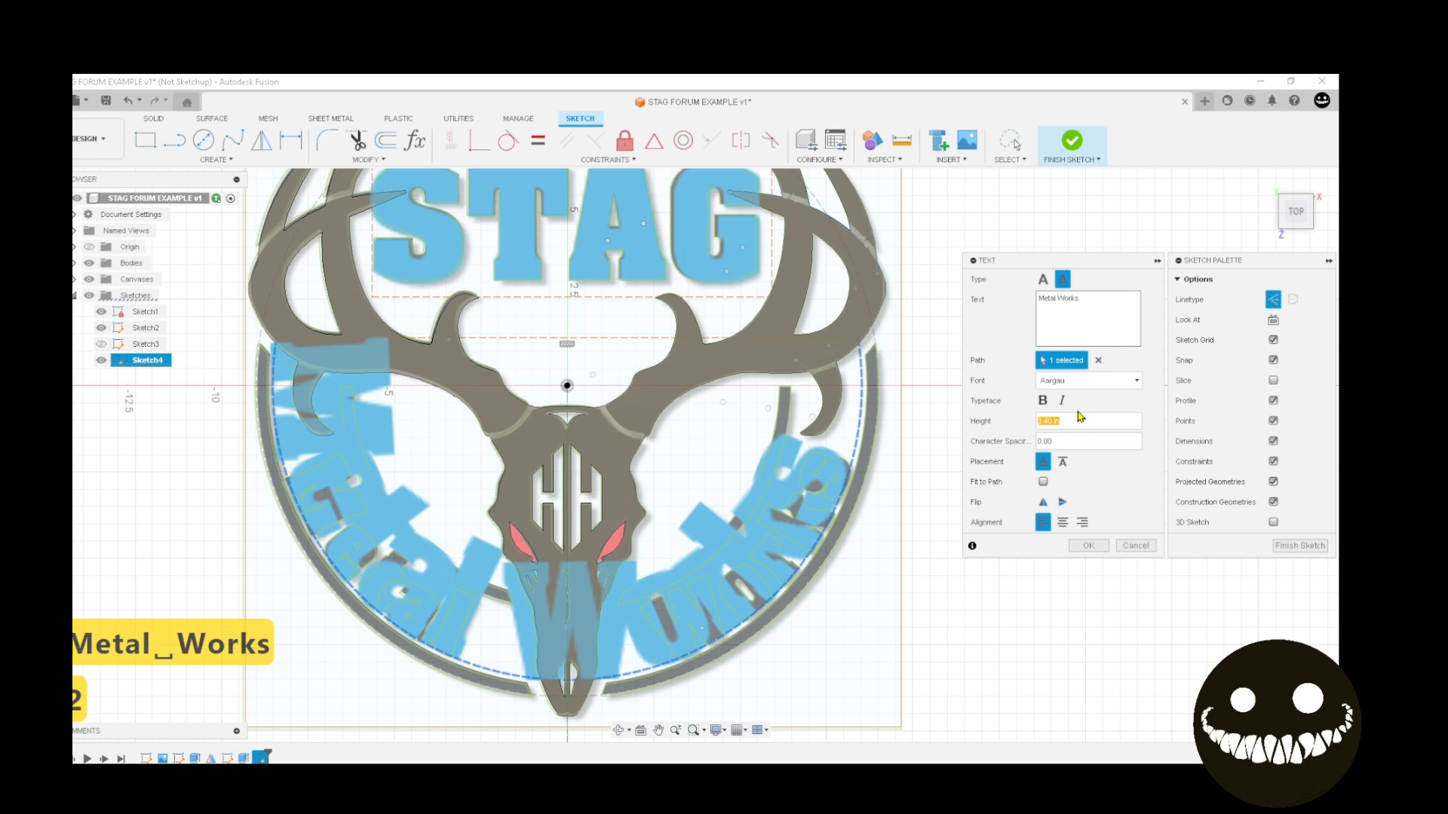
type("2")
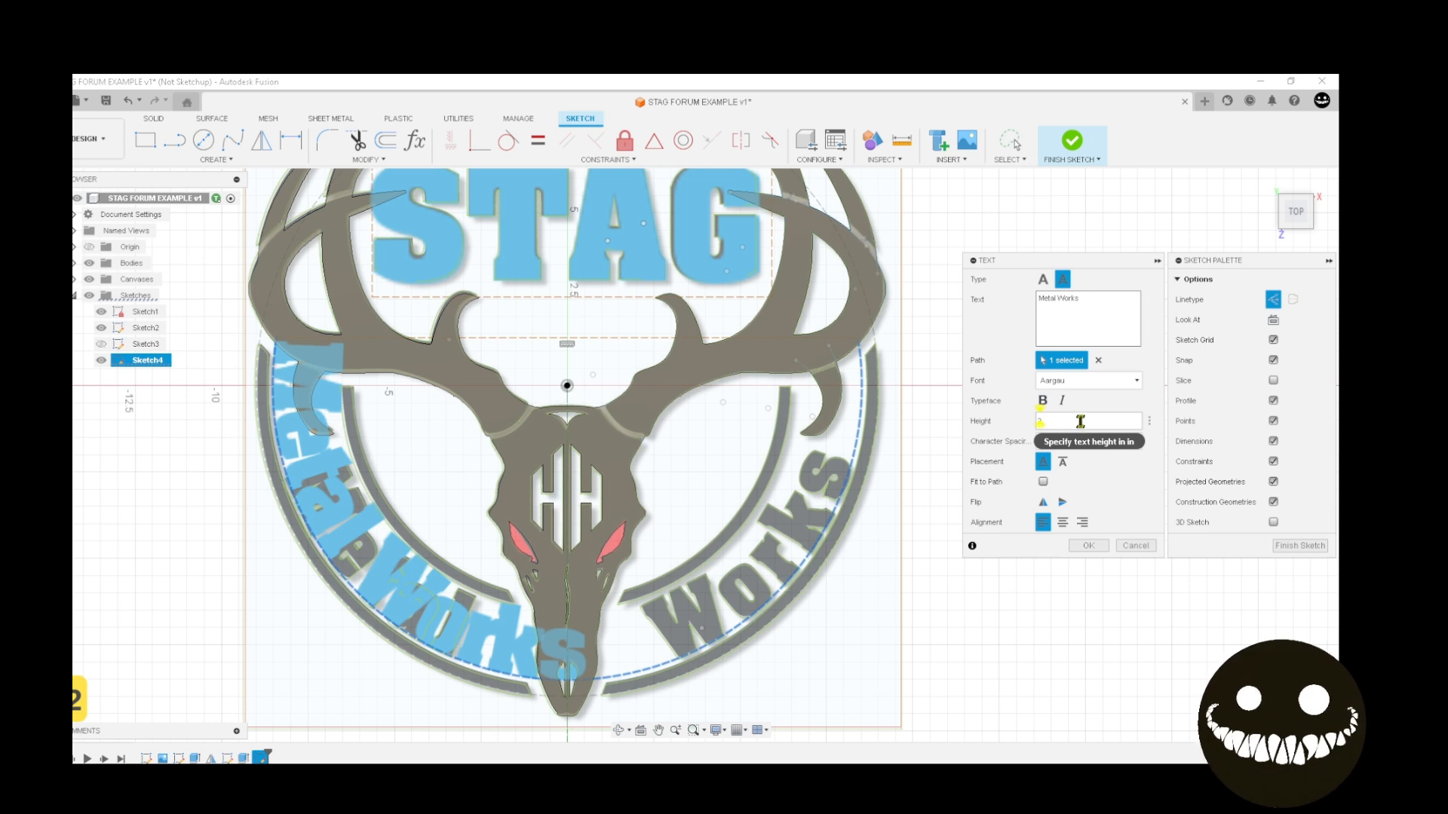
key("BackSpace")
type("1")
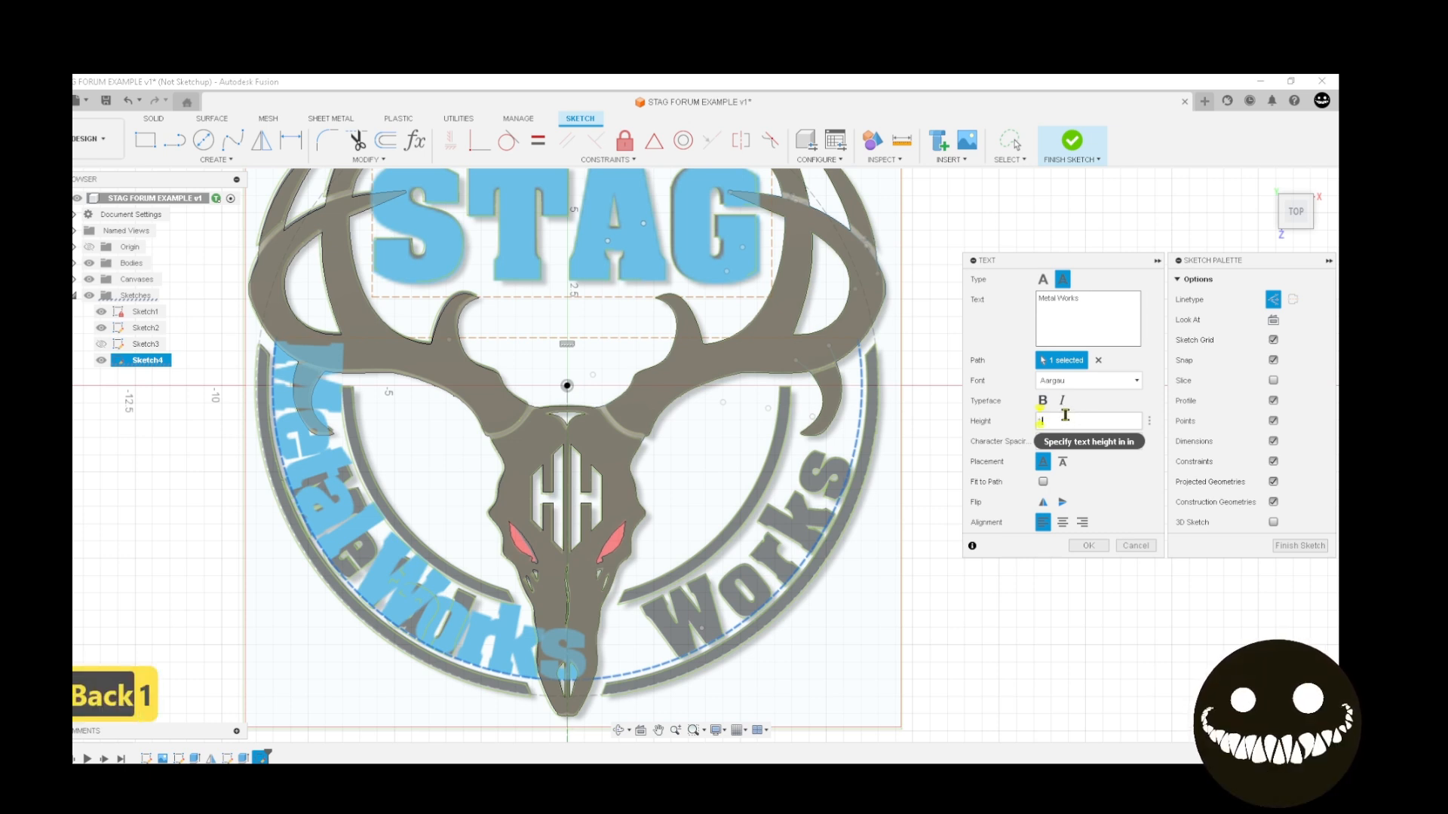
type(".75")
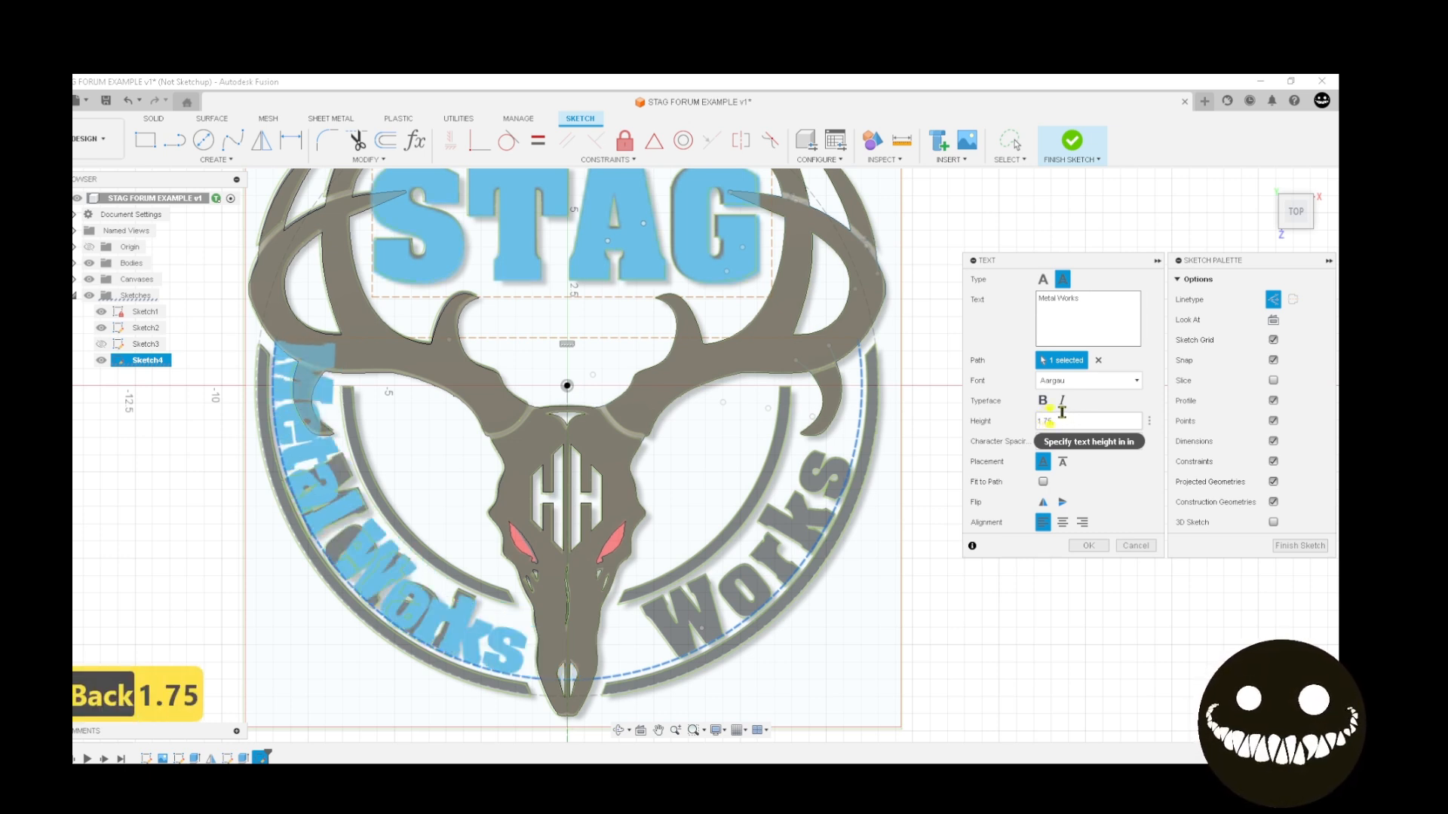
Insert spaces before "Metal" and between the two words to shift them along the arc toward the canvas lettering
left_click(1038, 303)
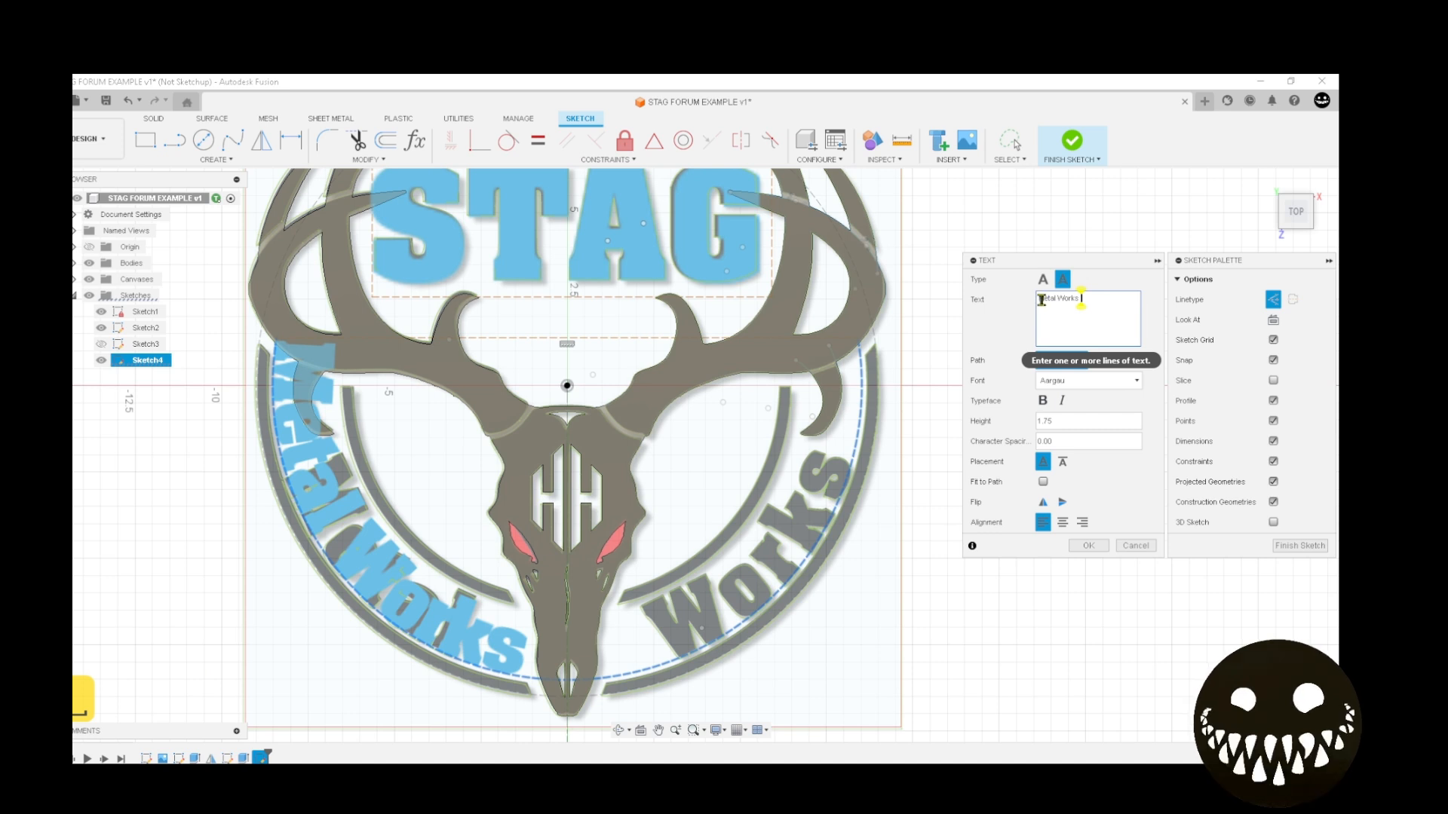
left_click(1040, 300)
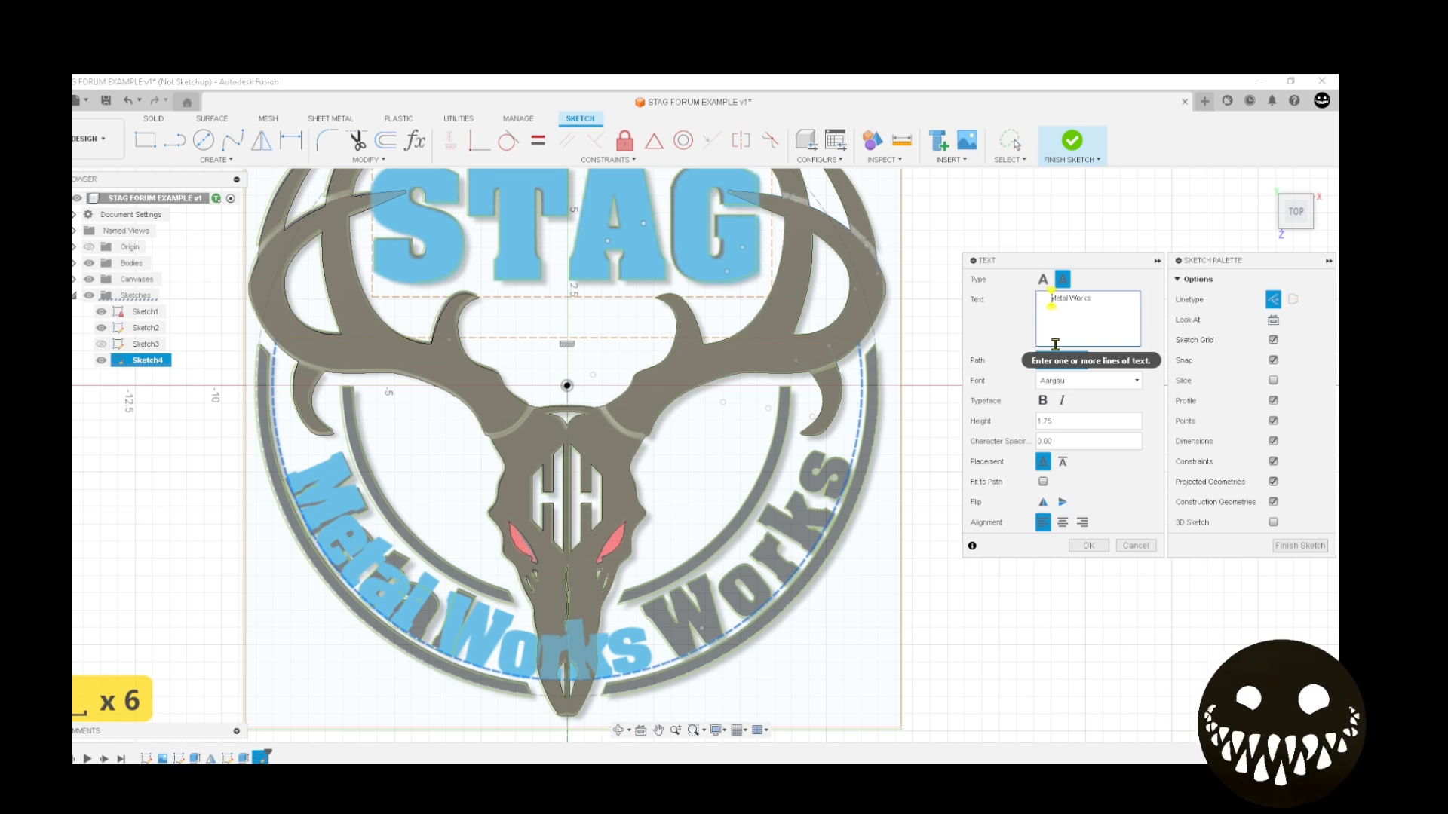
left_click(1068, 300)
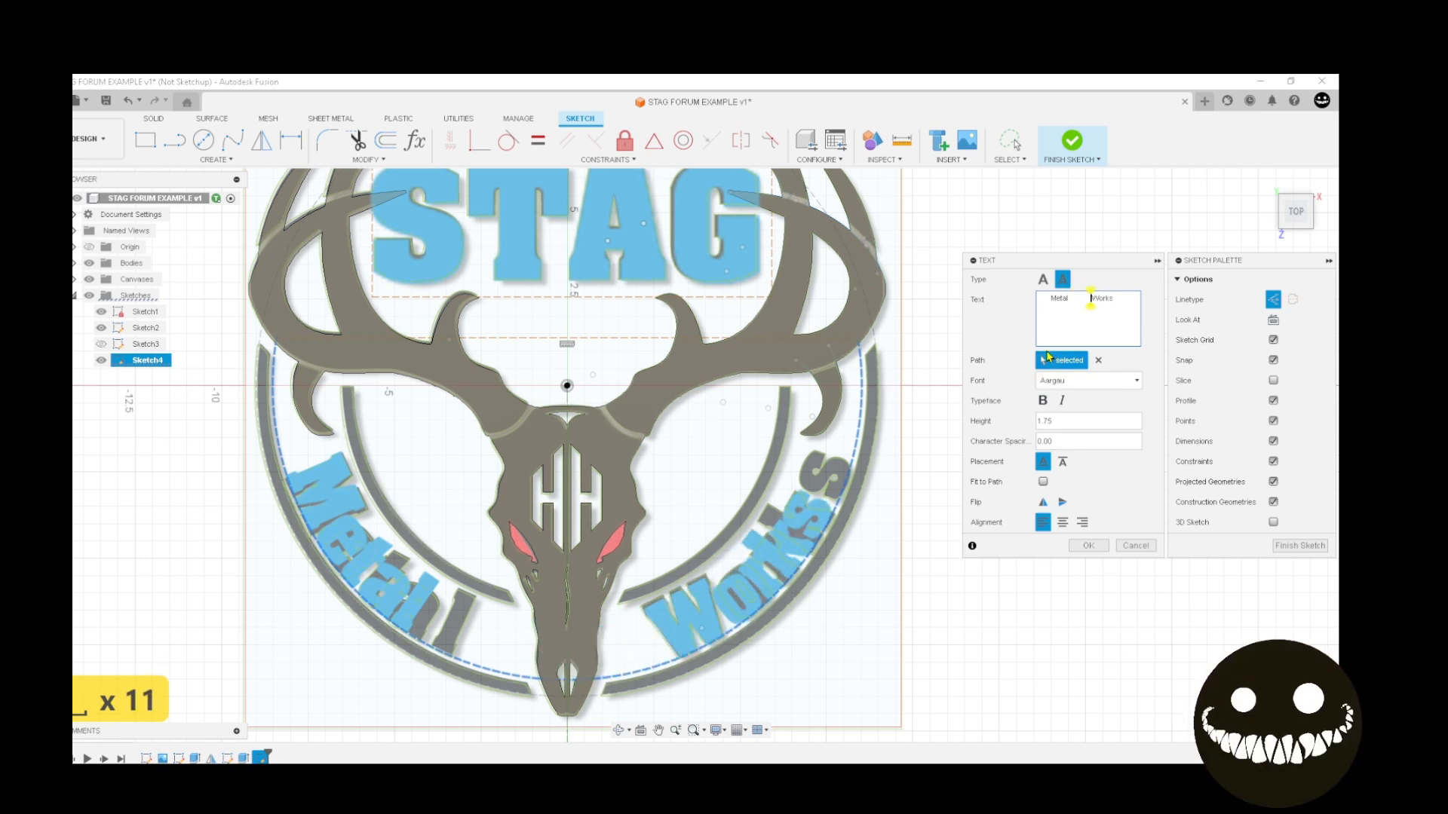
Set the character spacing to 20% and remove seven of the spaces between "Metal" and "Works"
left_click_drag(1063, 441, 1020, 440)
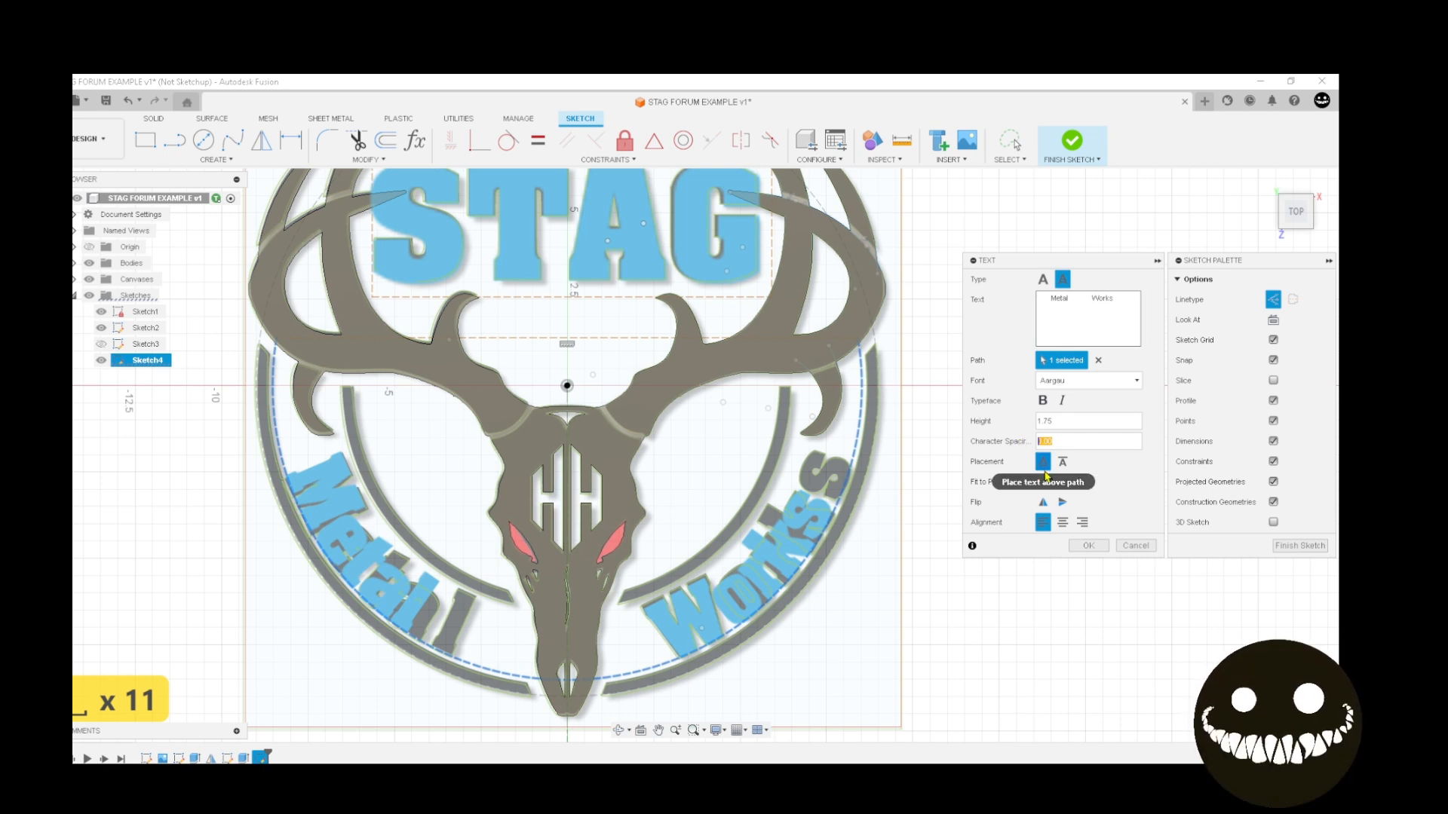
type("20")
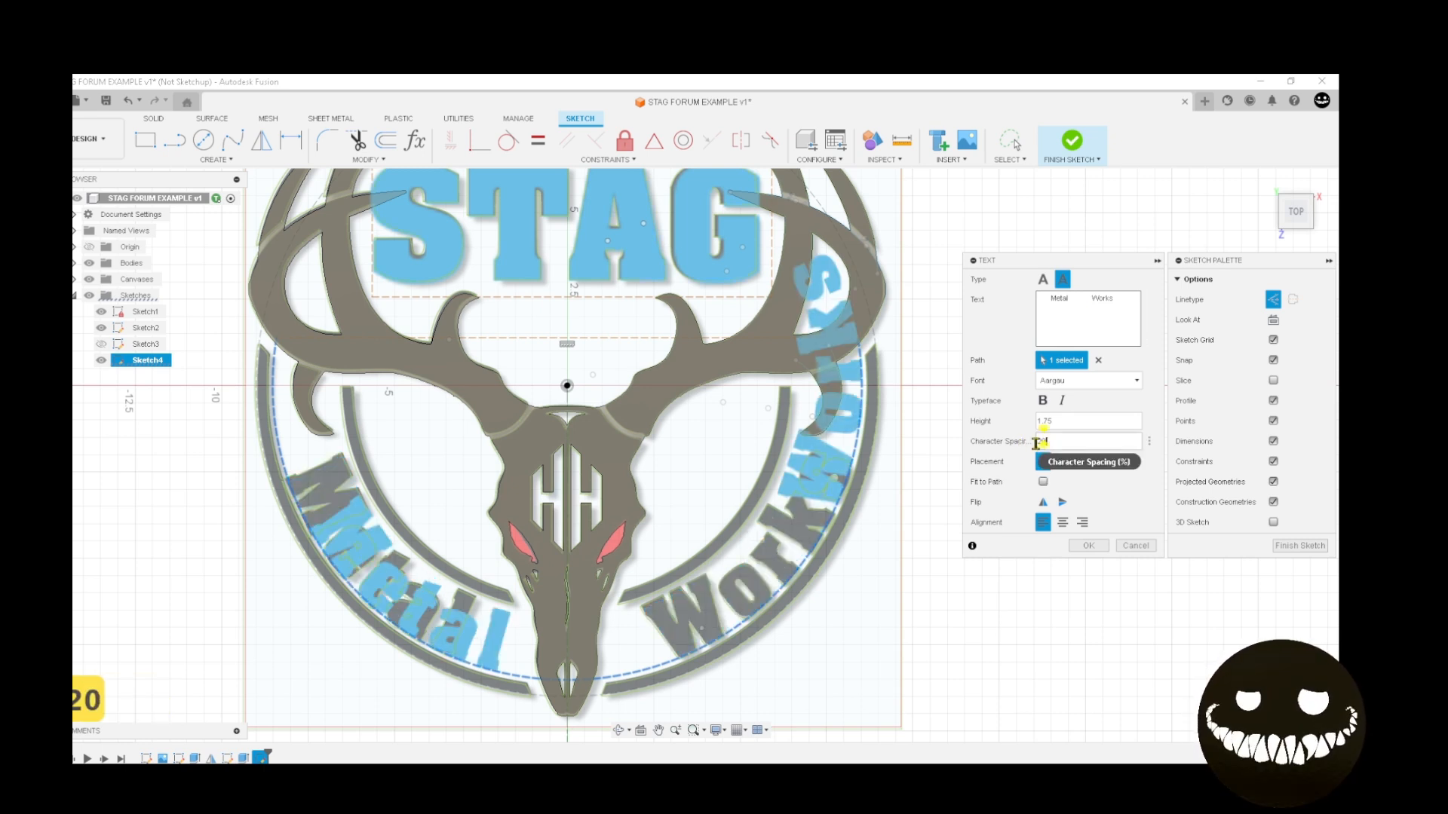
left_click(1084, 300)
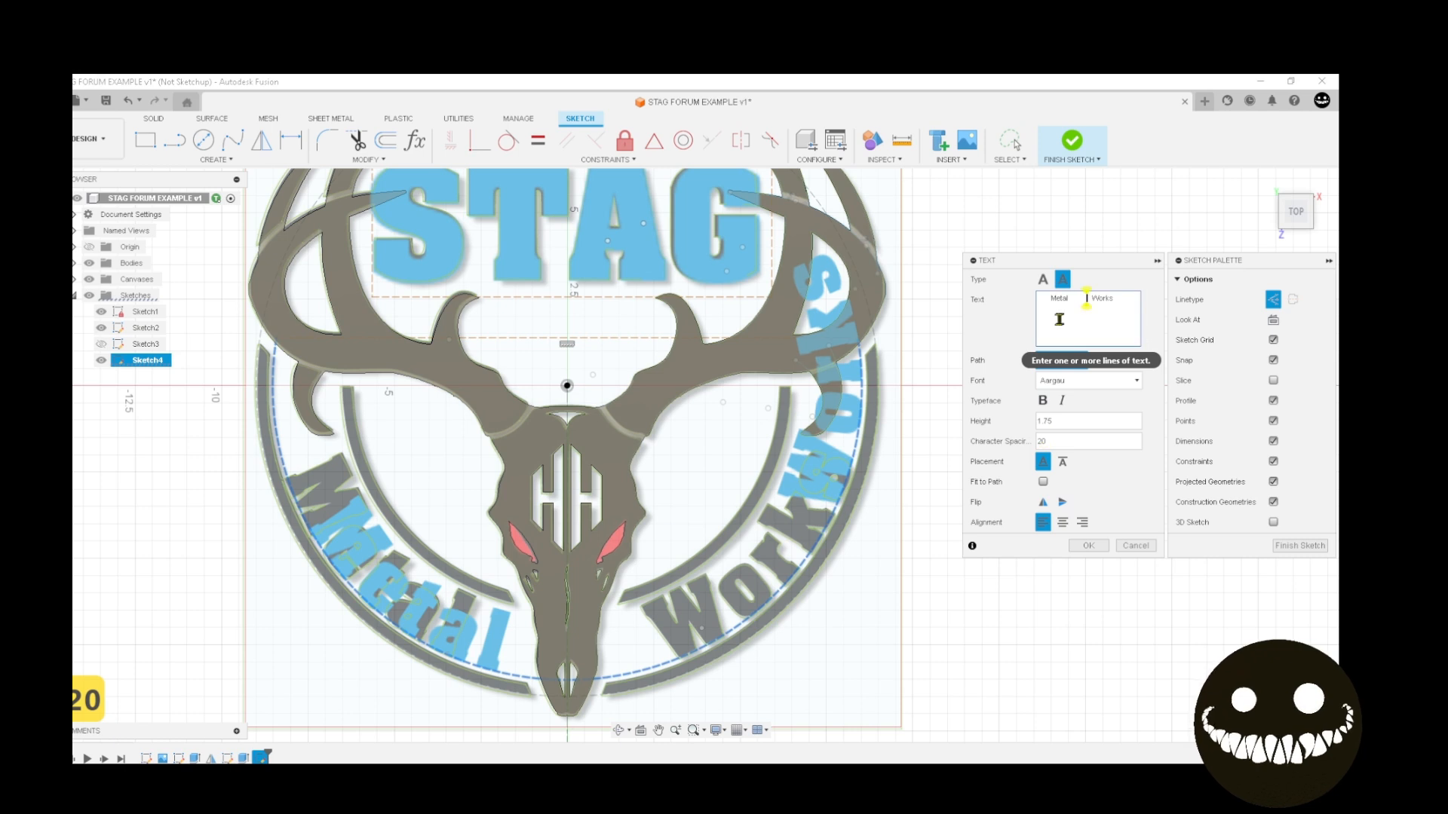
key("BackSpace")
key("BackSpace")
key("BackSpace")
key("BackSpace")
key("BackSpace")
key("BackSpace")
key("BackSpace")
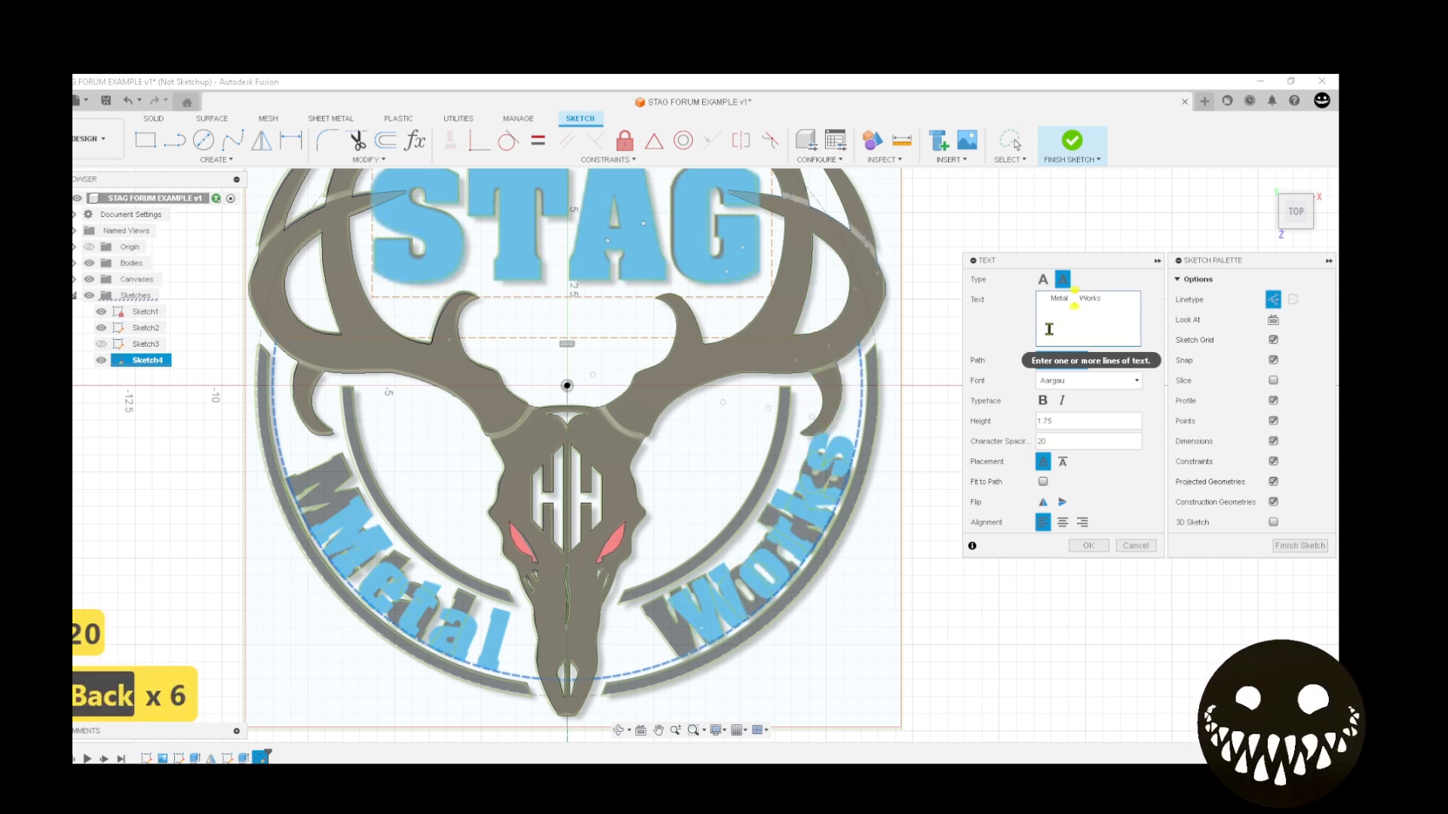
Set the character spacing to 25% and remove one more space between "Metal" and "Works"
left_click(1057, 440)
key("BackSpace")
type("5")
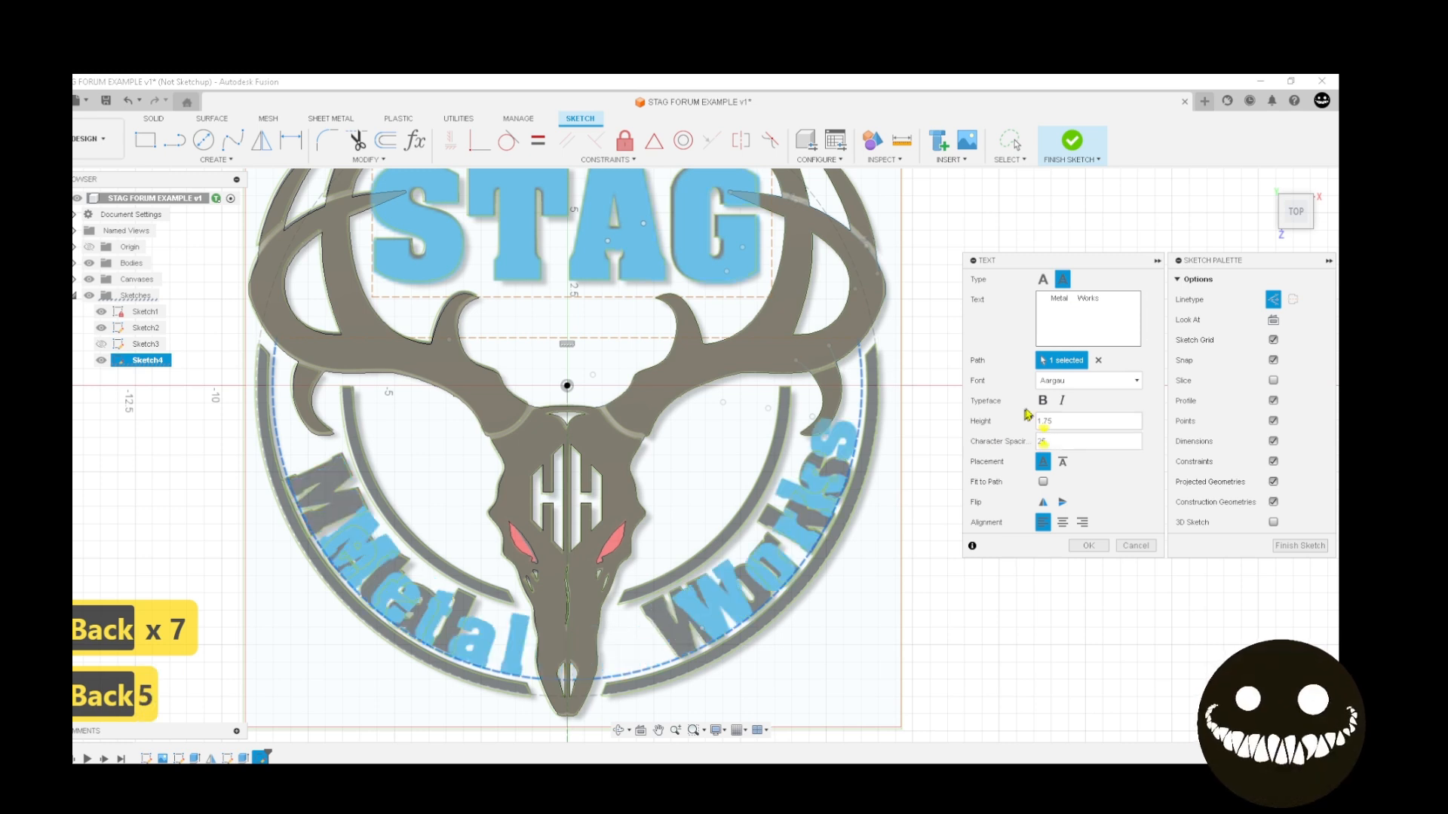
left_click(1071, 298)
key("BackSpace")
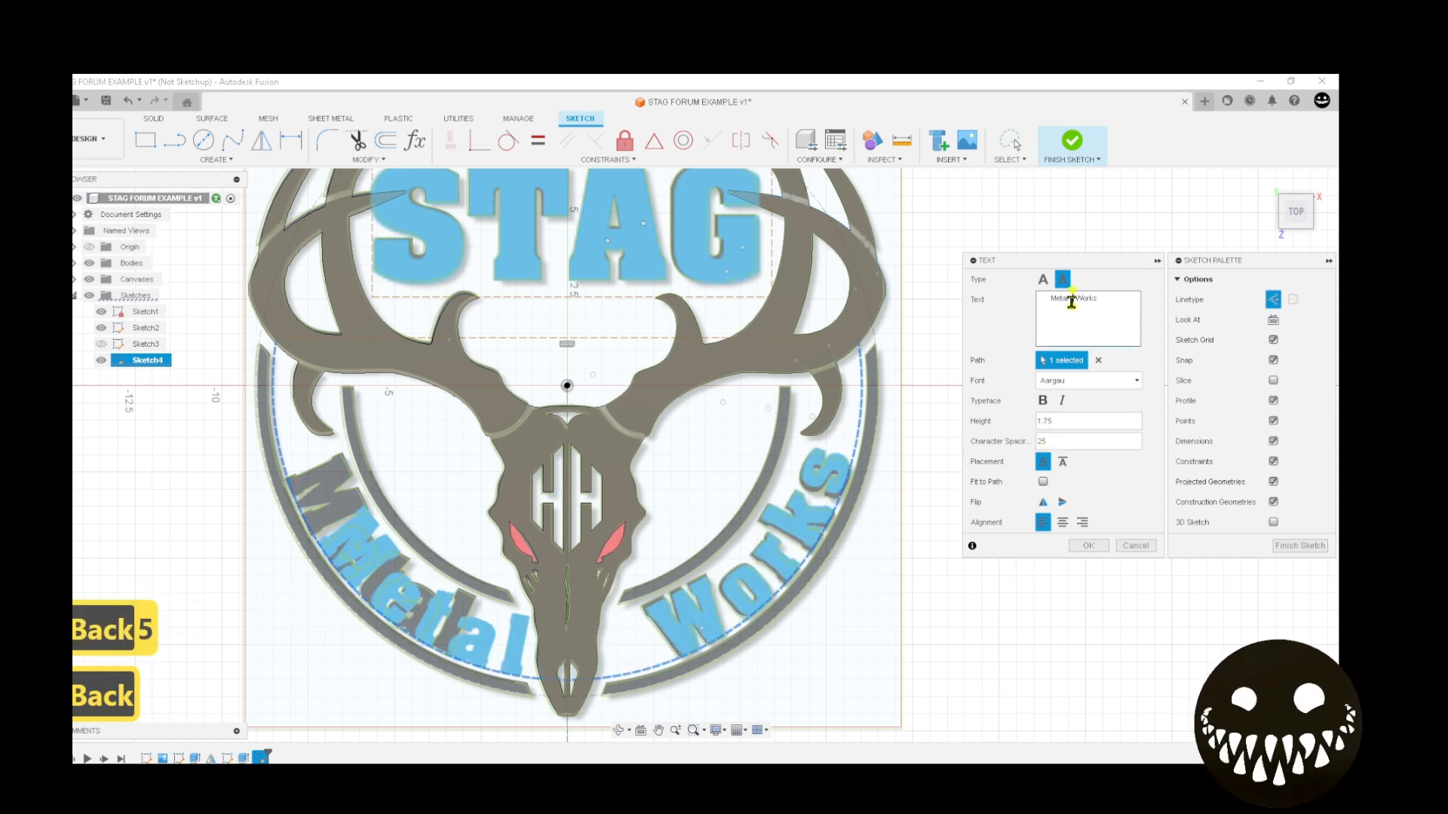
Set the height of the curved Metal Works text to 1.85 in
left_click(1056, 421)
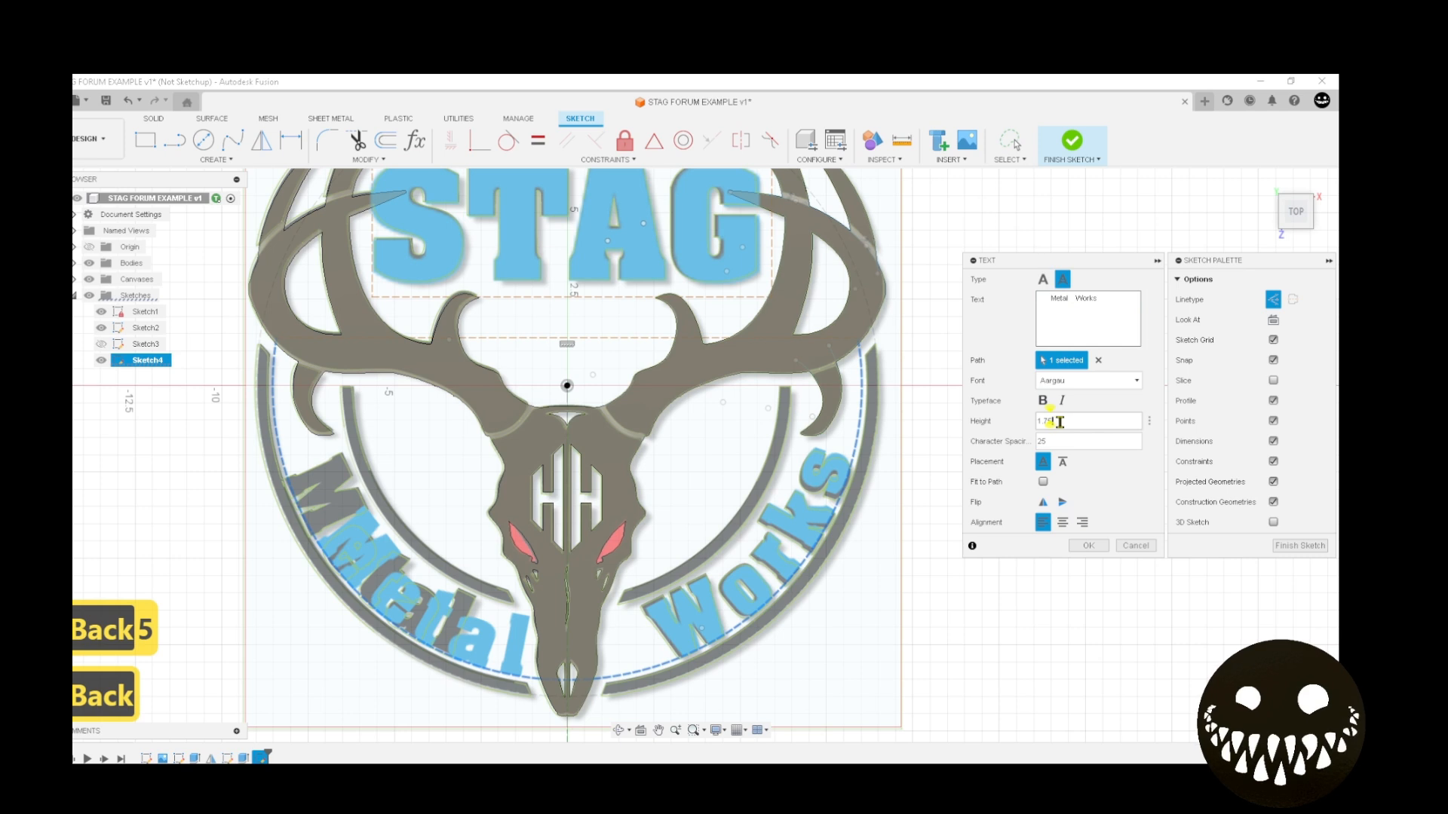
key("BackSpace")
key("BackSpace")
type("85")
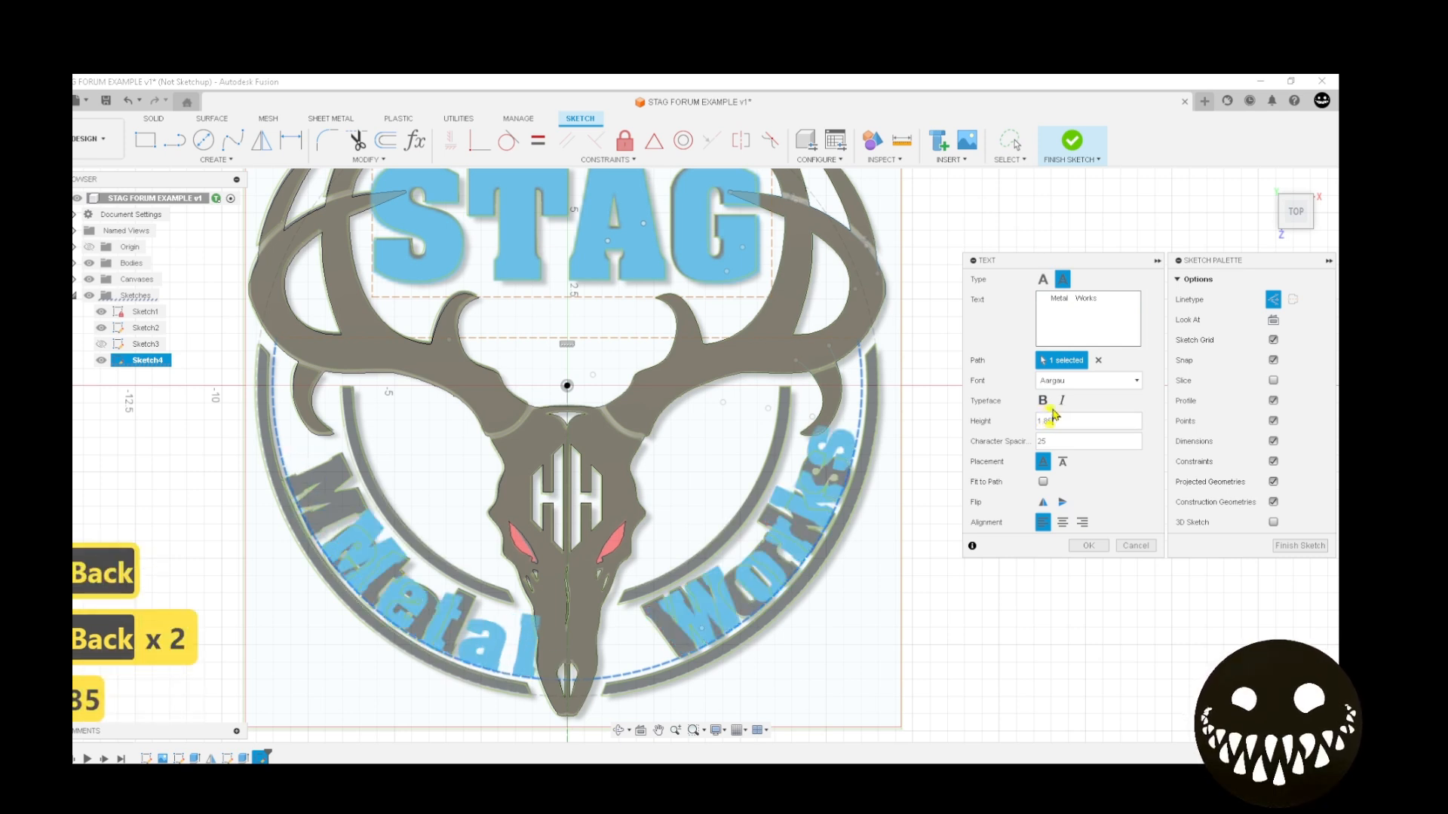
Reduce the leading spaces before "Metal" and add one space between the words to realign both with the canvas lettering
left_click(1045, 300)
key("BackSpace")
key("BackSpace")
key("BackSpace")
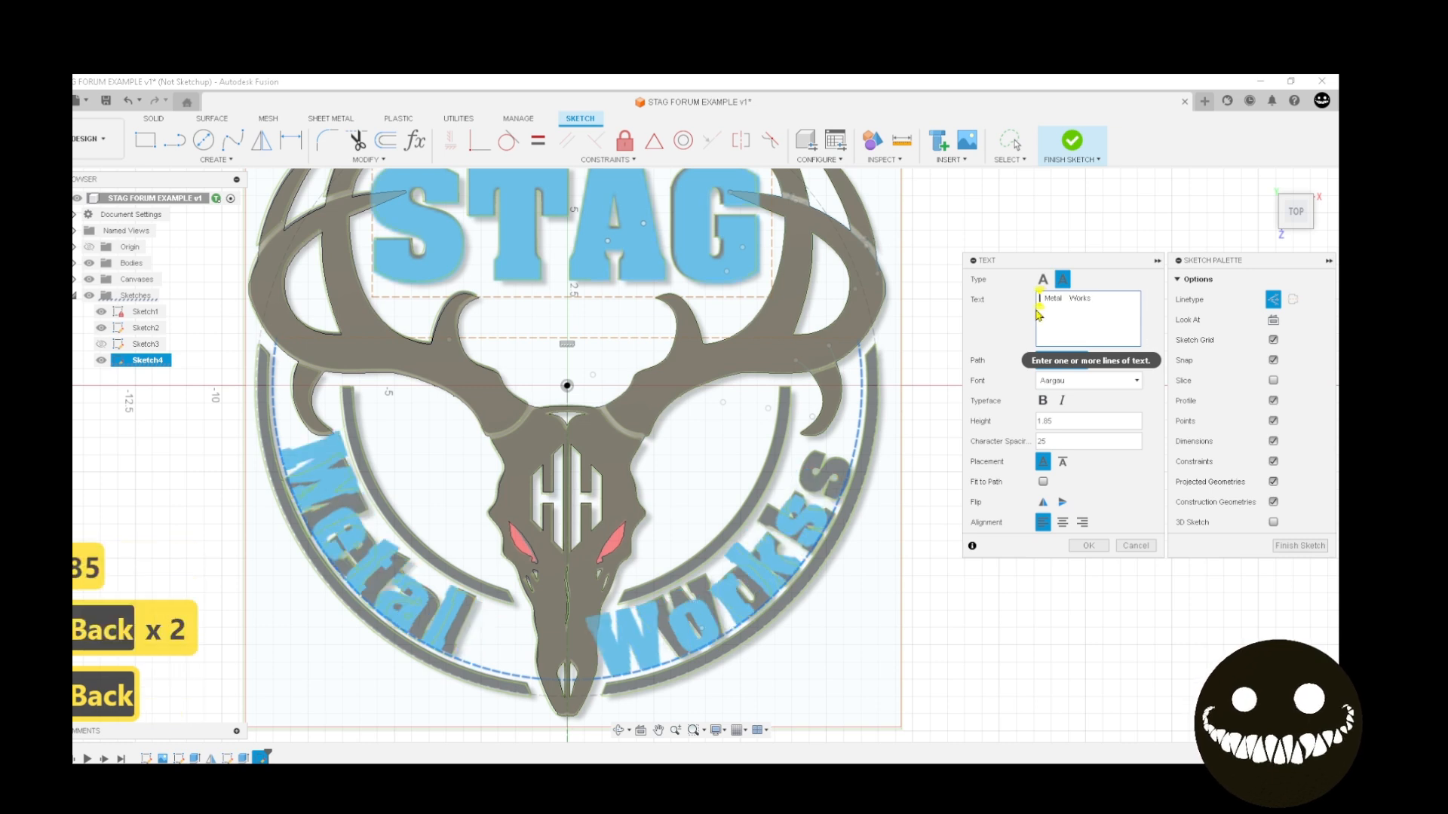
left_click(1073, 301)
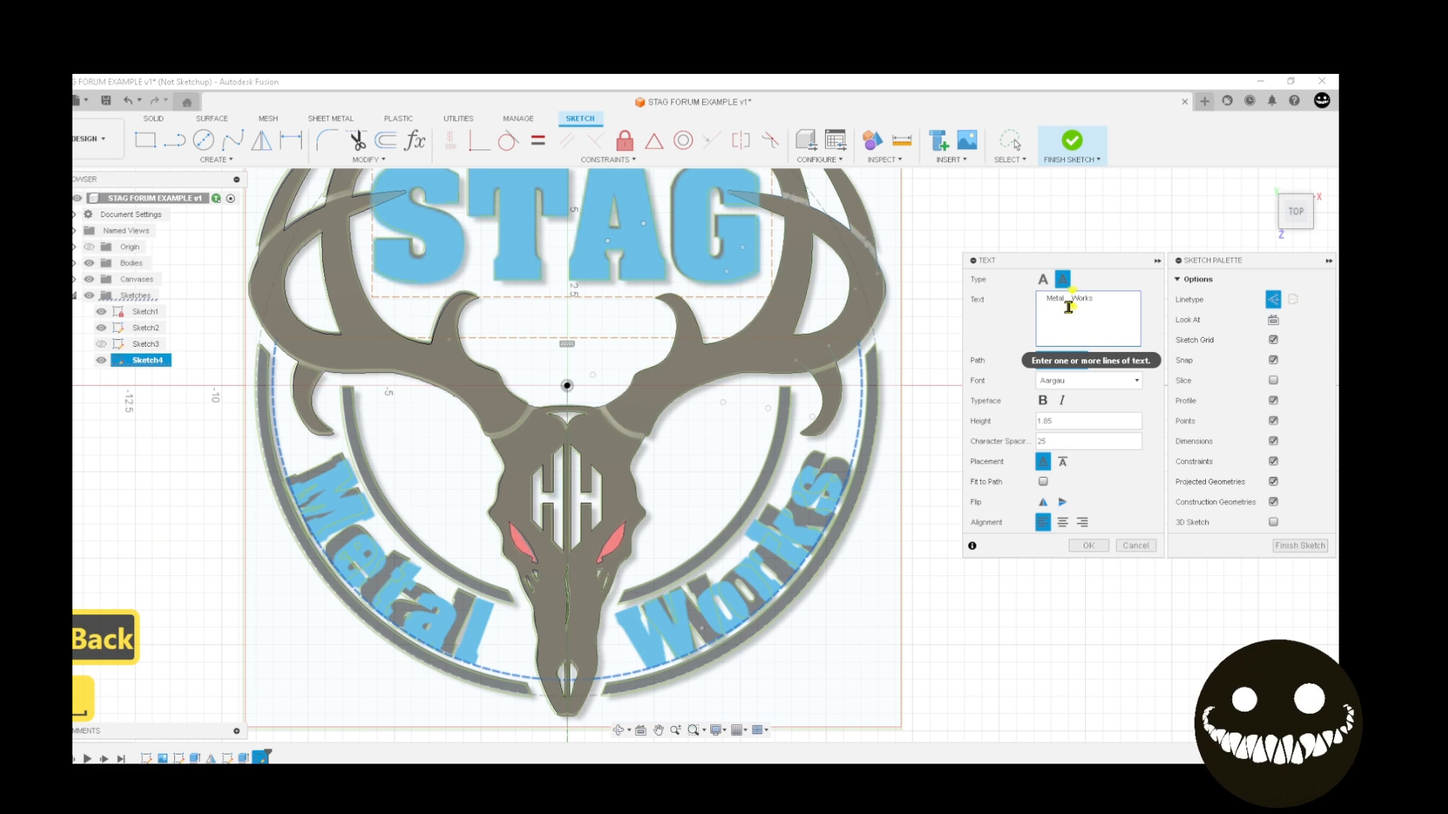
left_click(1045, 402)
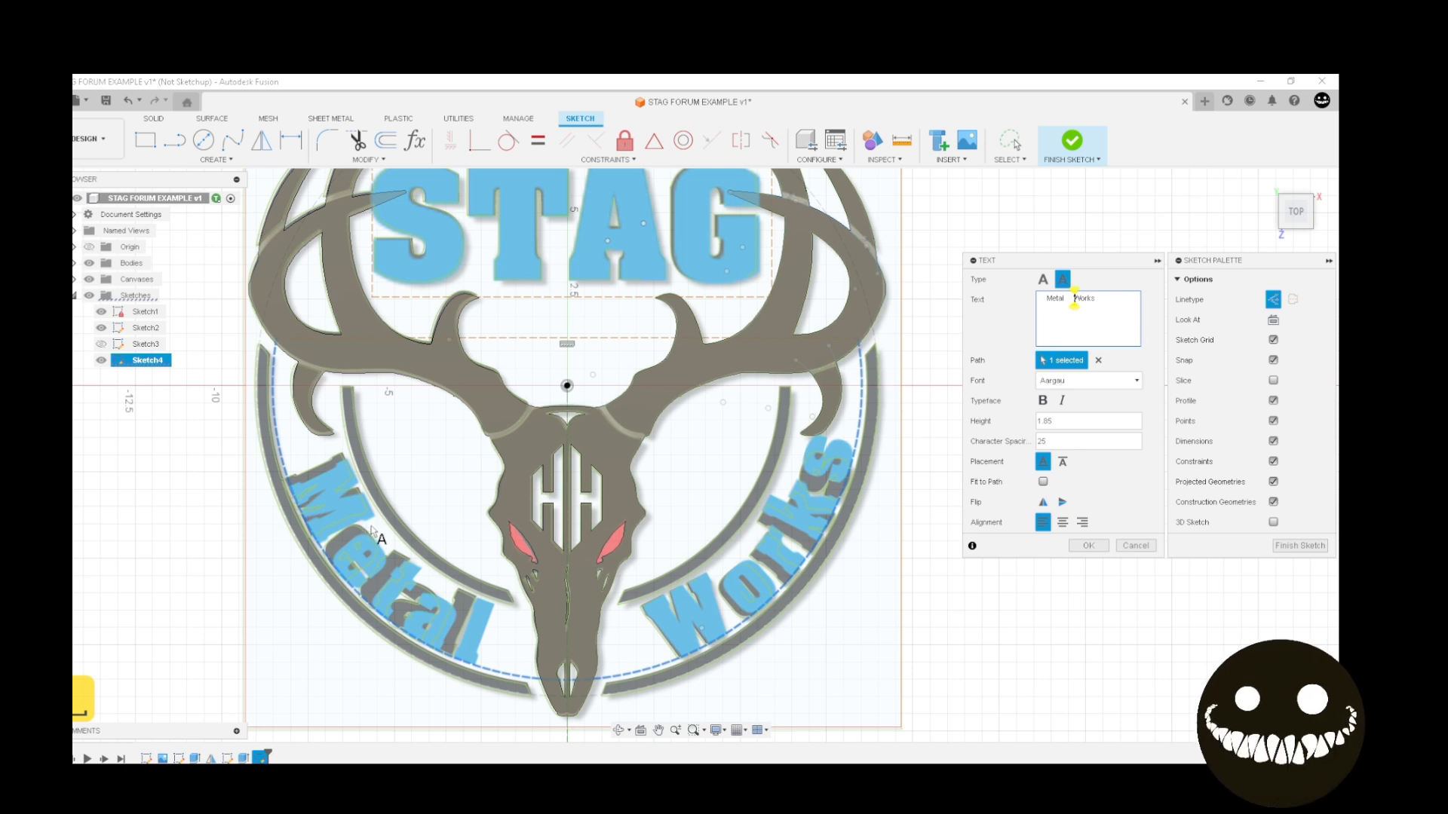
Set the character spacing to 27% and remove one leading space before "Metal"
left_click(1048, 439)
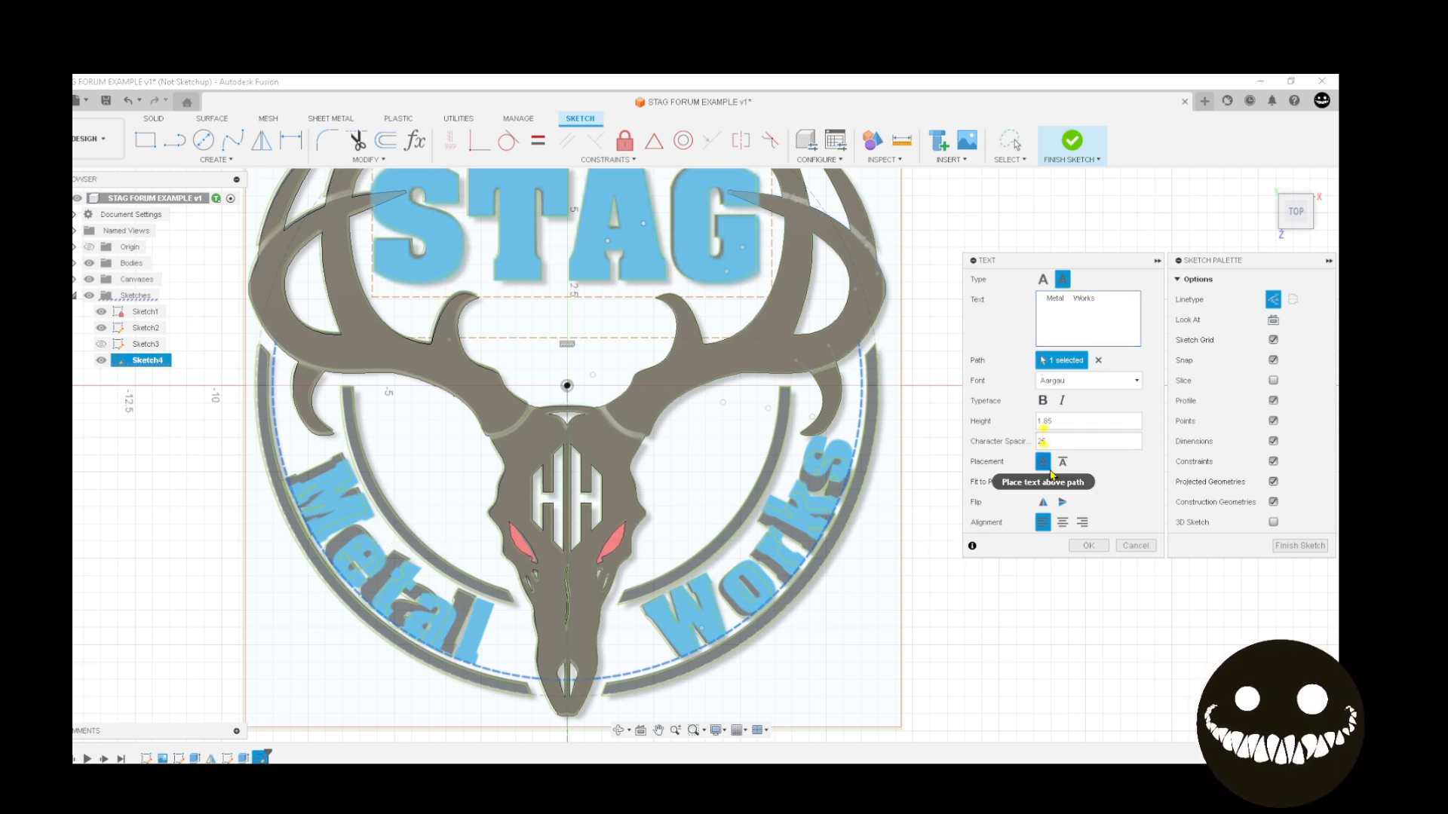
key("BackSpace")
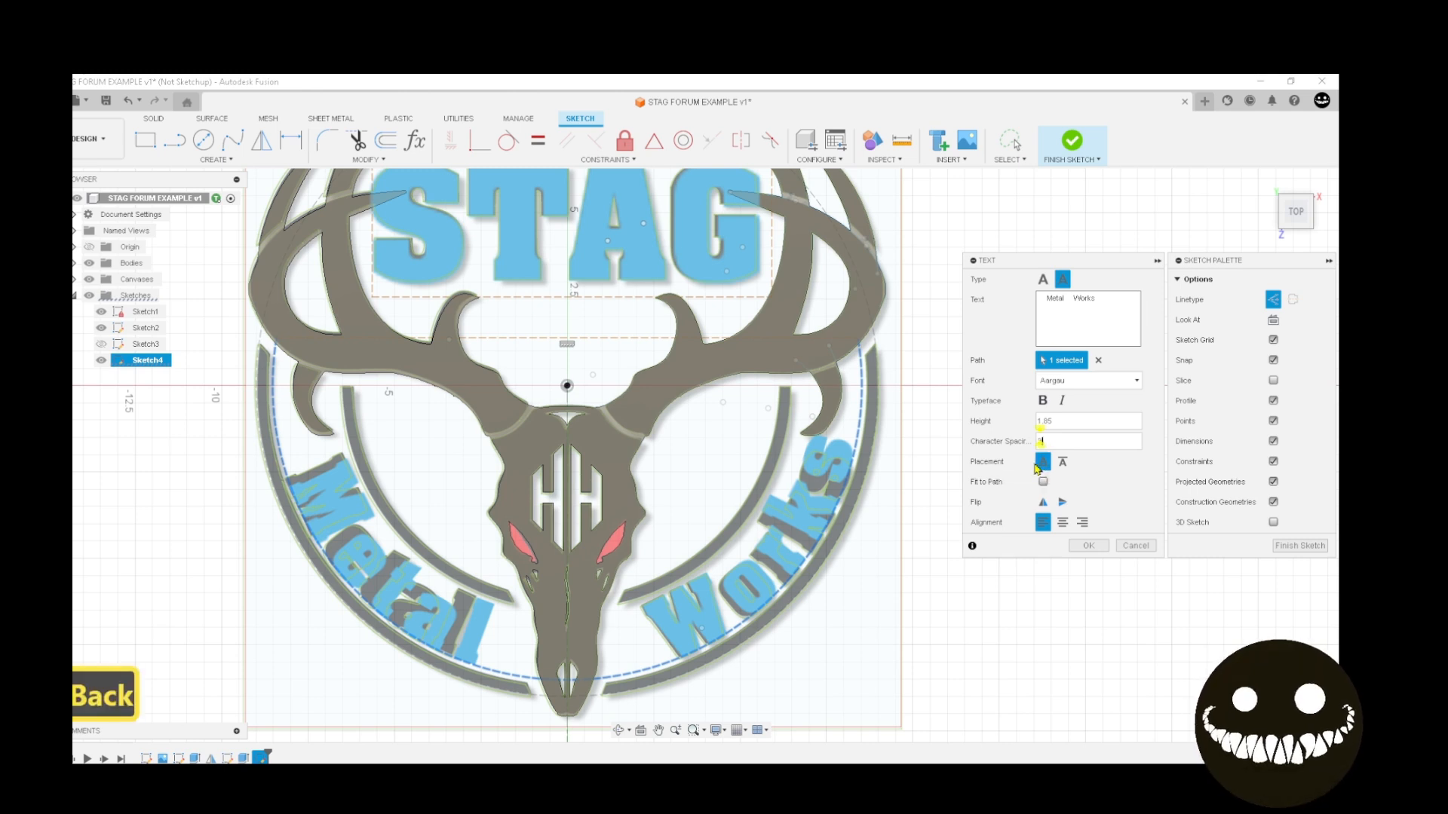
type("7")
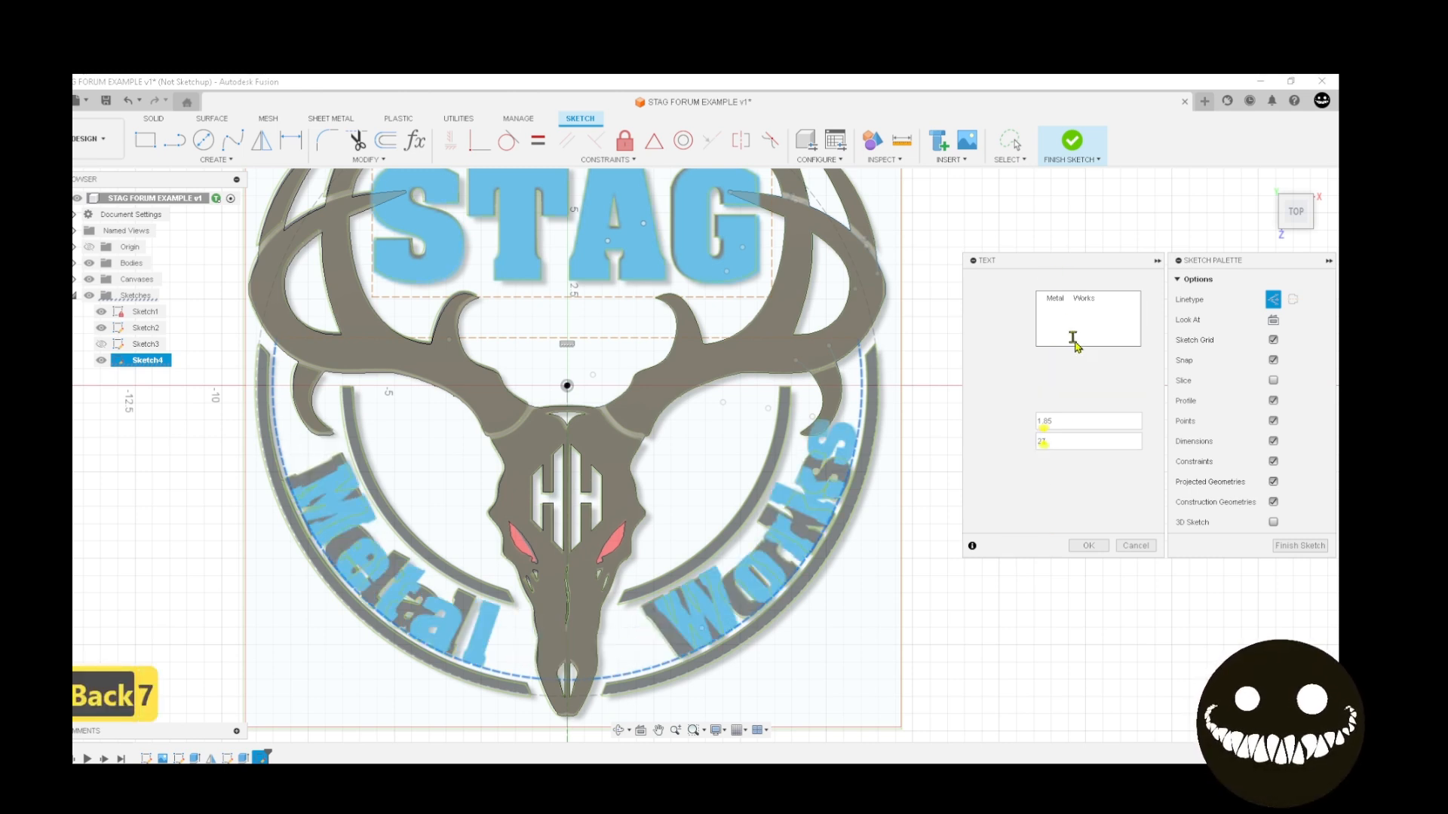
left_click(1038, 311)
left_click(1037, 332)
key("BackSpace")
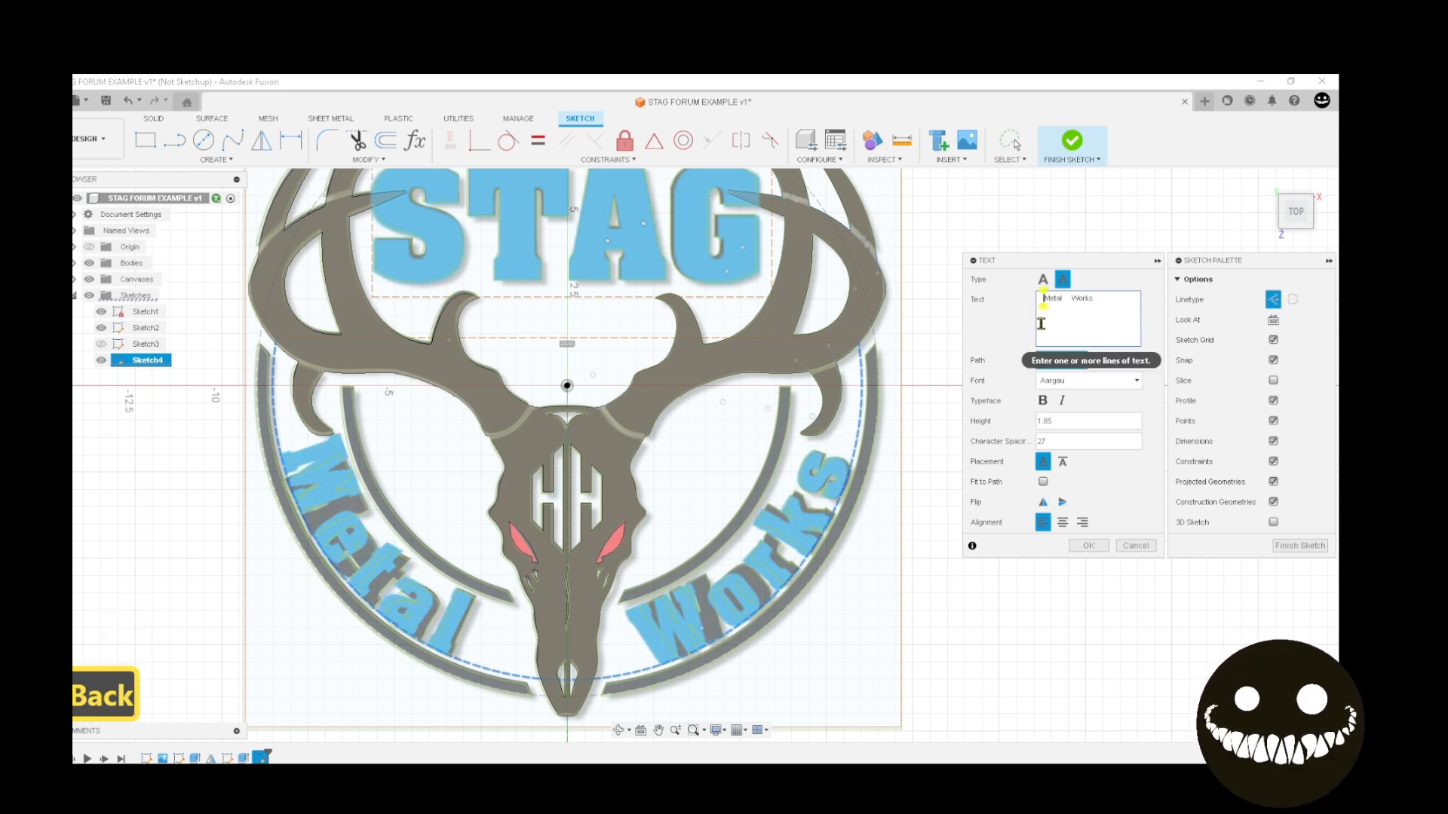
Add one leading space before "Metal" and finish creating the curved Metal Works text
key("BackSpace")
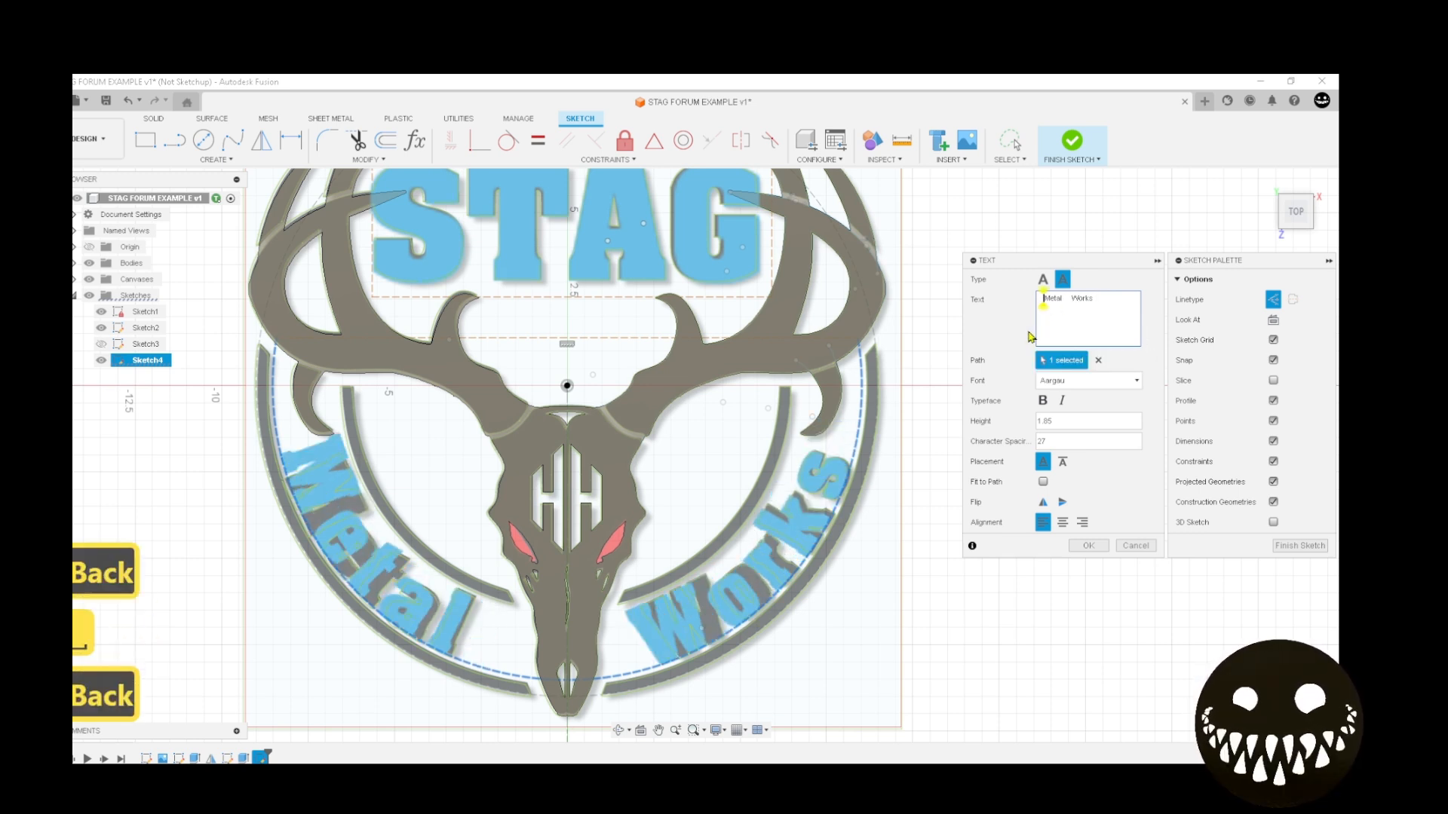
key("BackSpace")
type("=")
key("BackSpace")
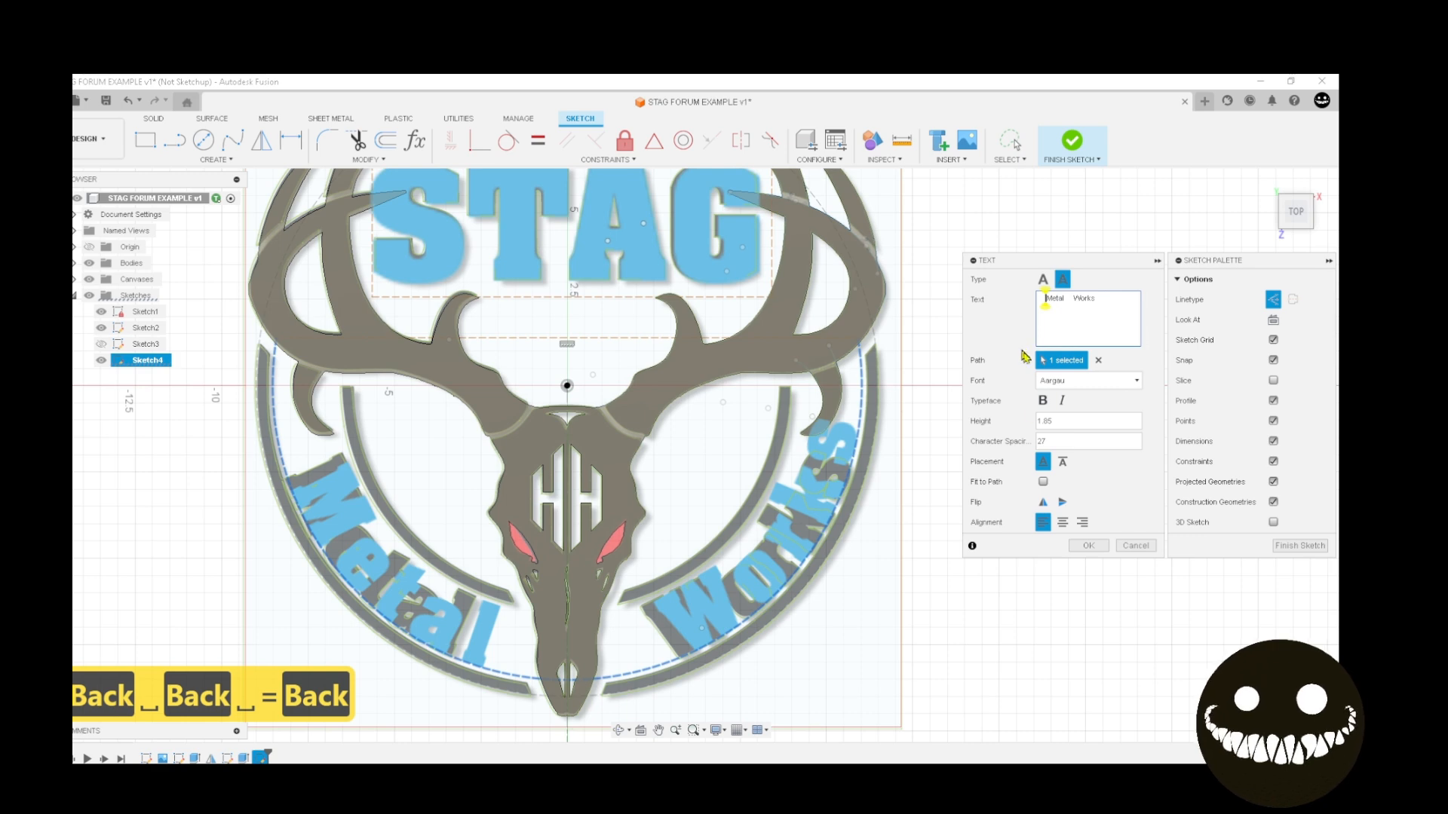
left_click(1076, 545)
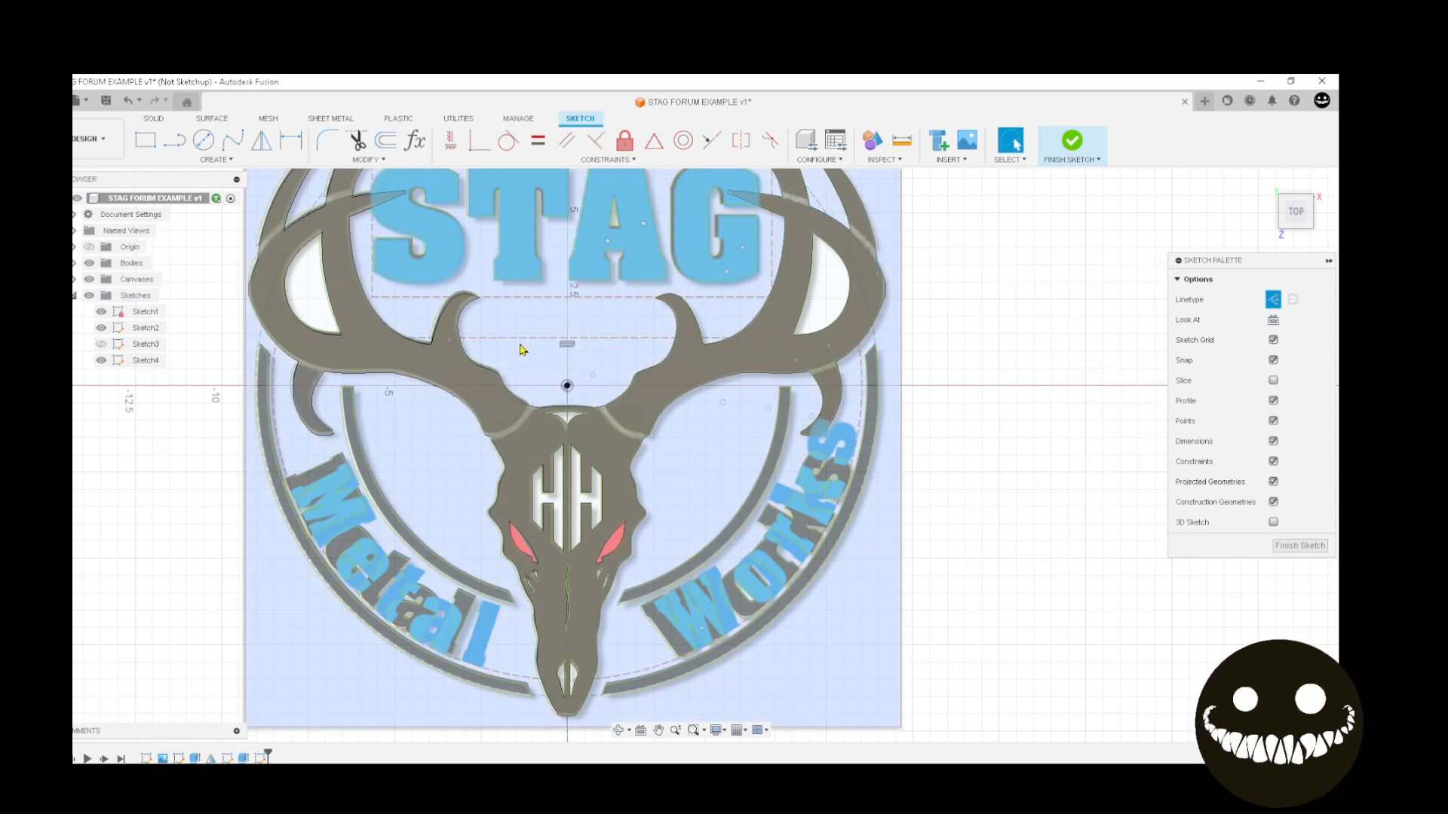
Move the horizontal construction line below STAG up slightly to align the curved Metal Works text with the canvas lettering
left_click_drag(520, 338, 525, 329)
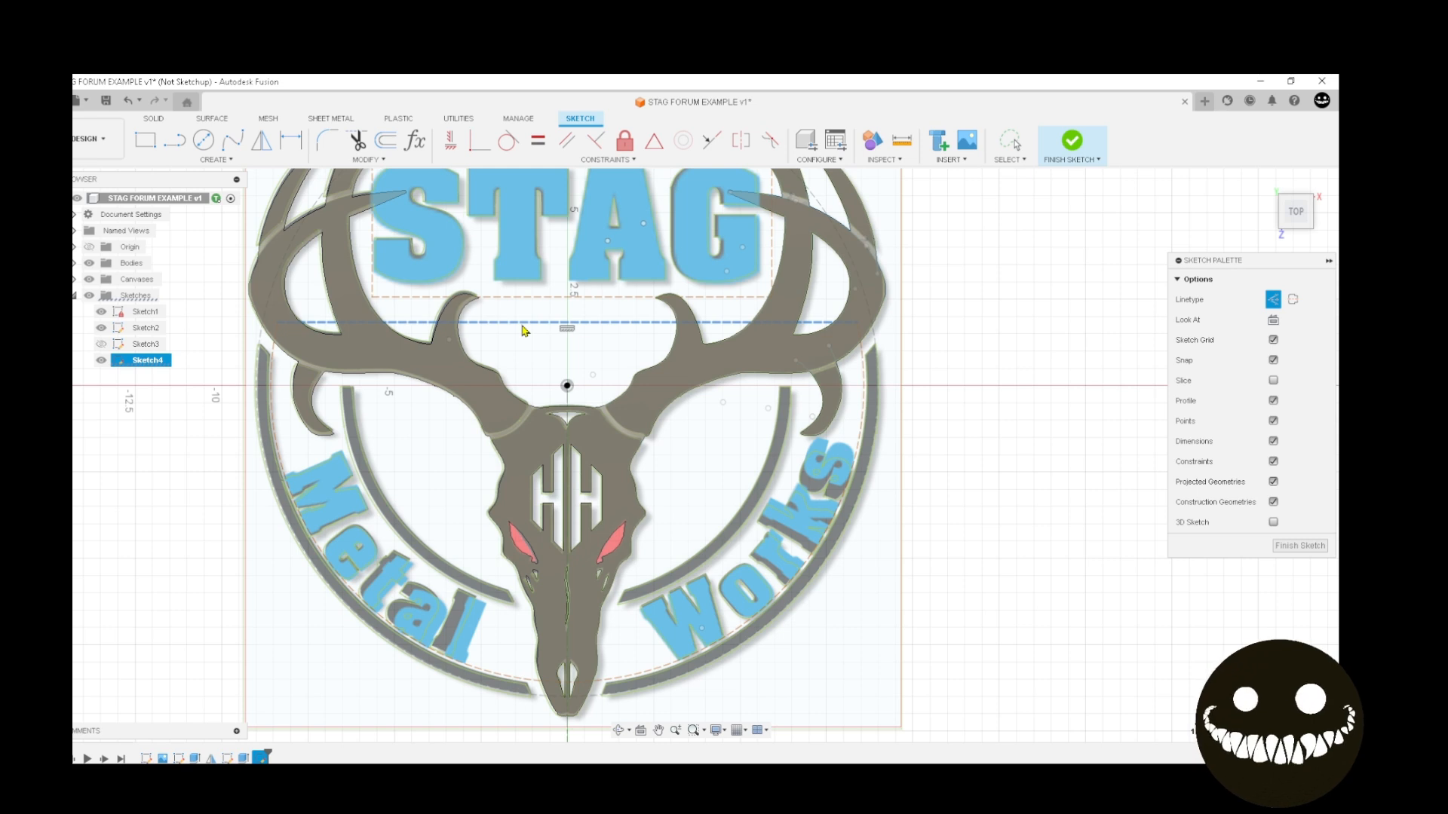
left_click_drag(523, 327, 526, 326)
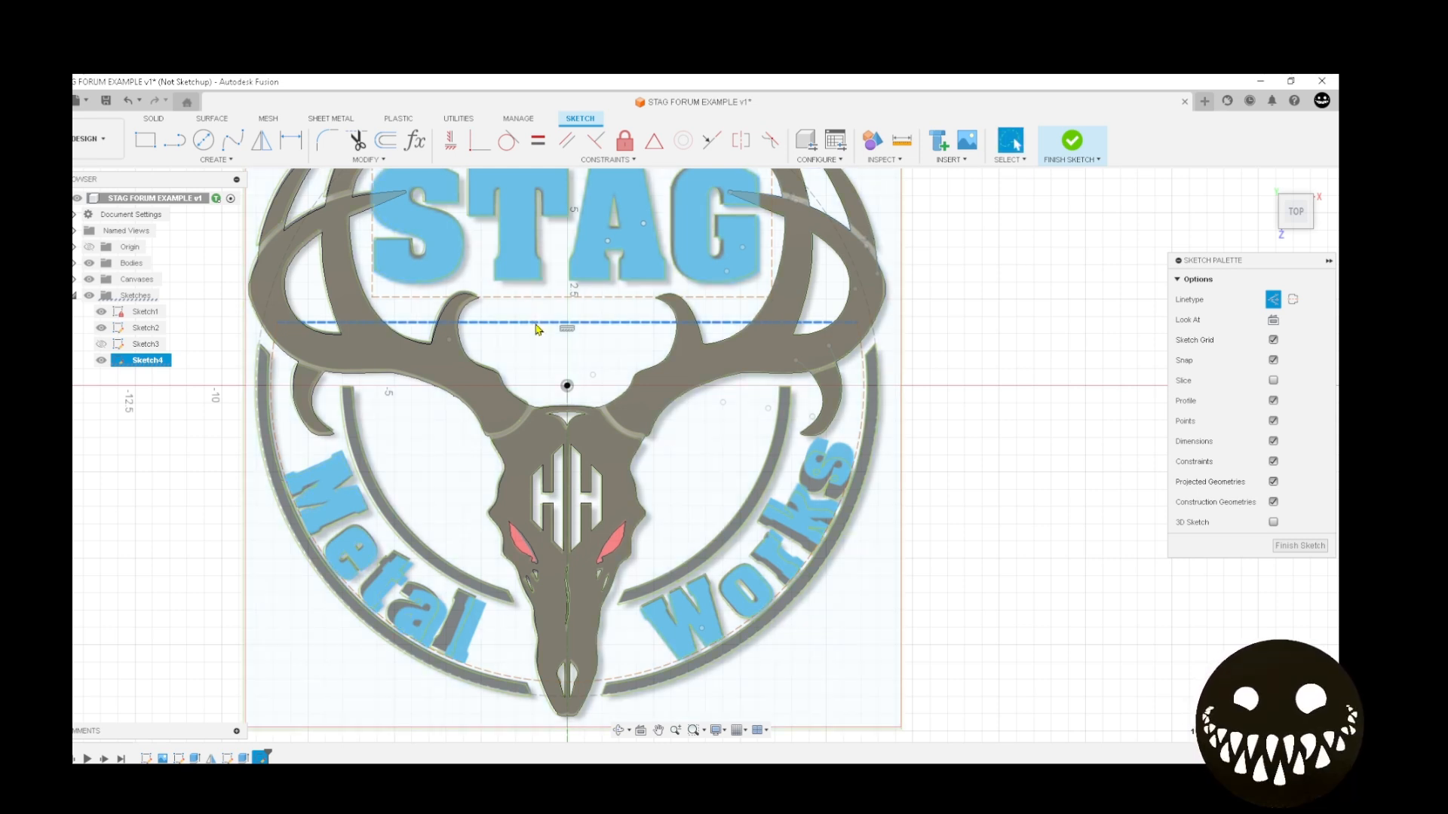
left_click(536, 323)
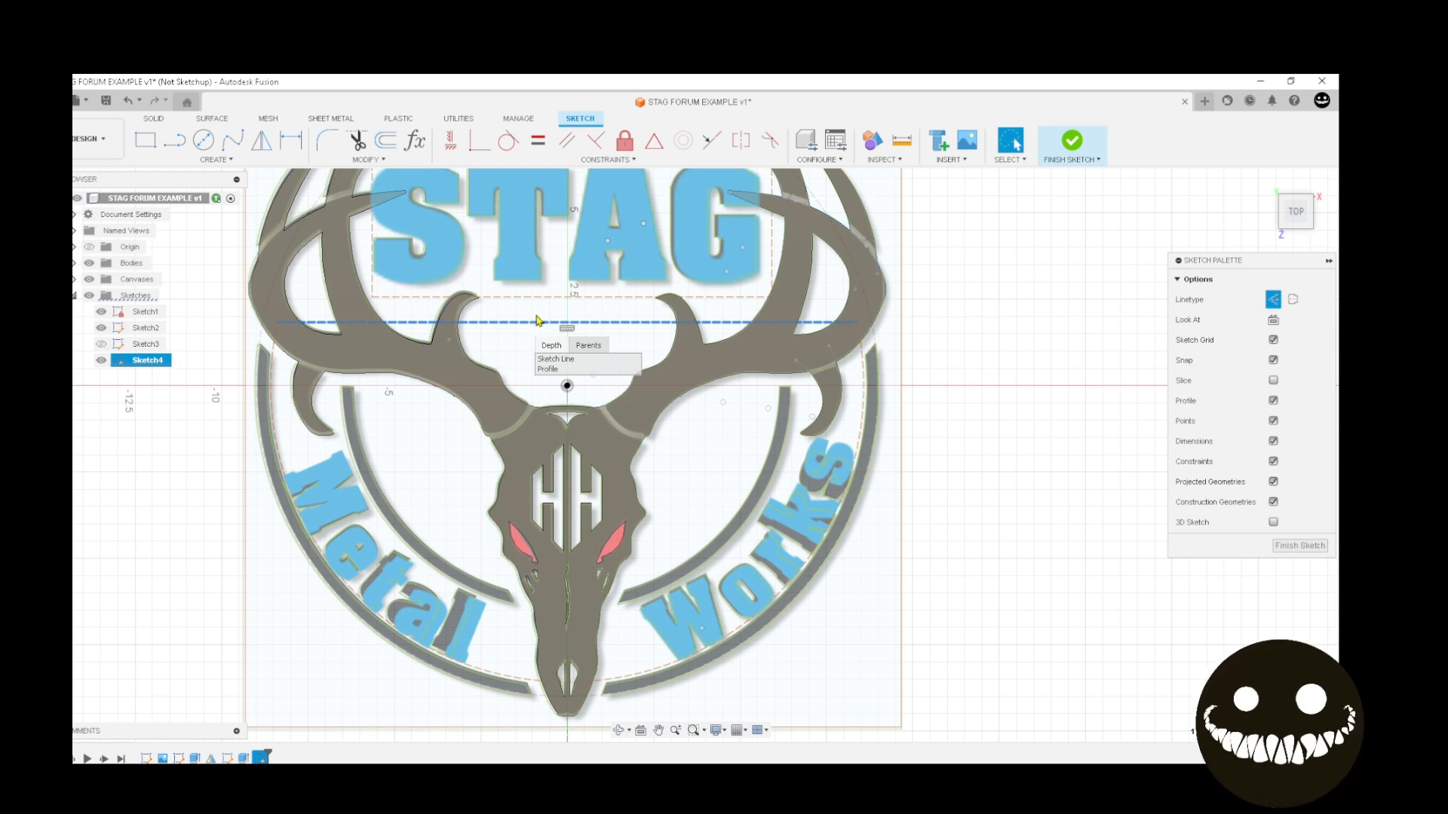
left_click(511, 343)
left_click_drag(530, 322, 534, 325)
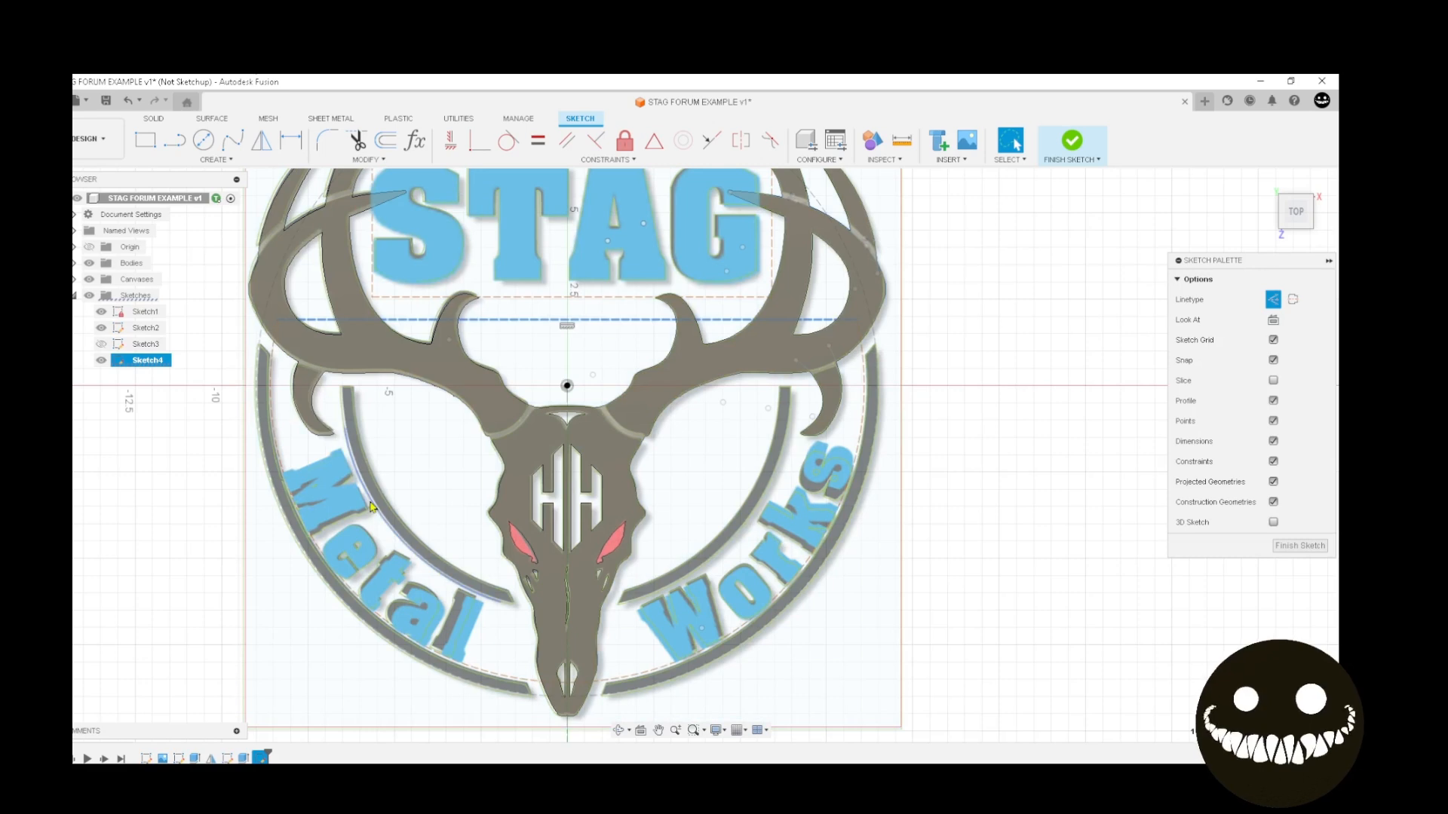
double_click(360, 549)
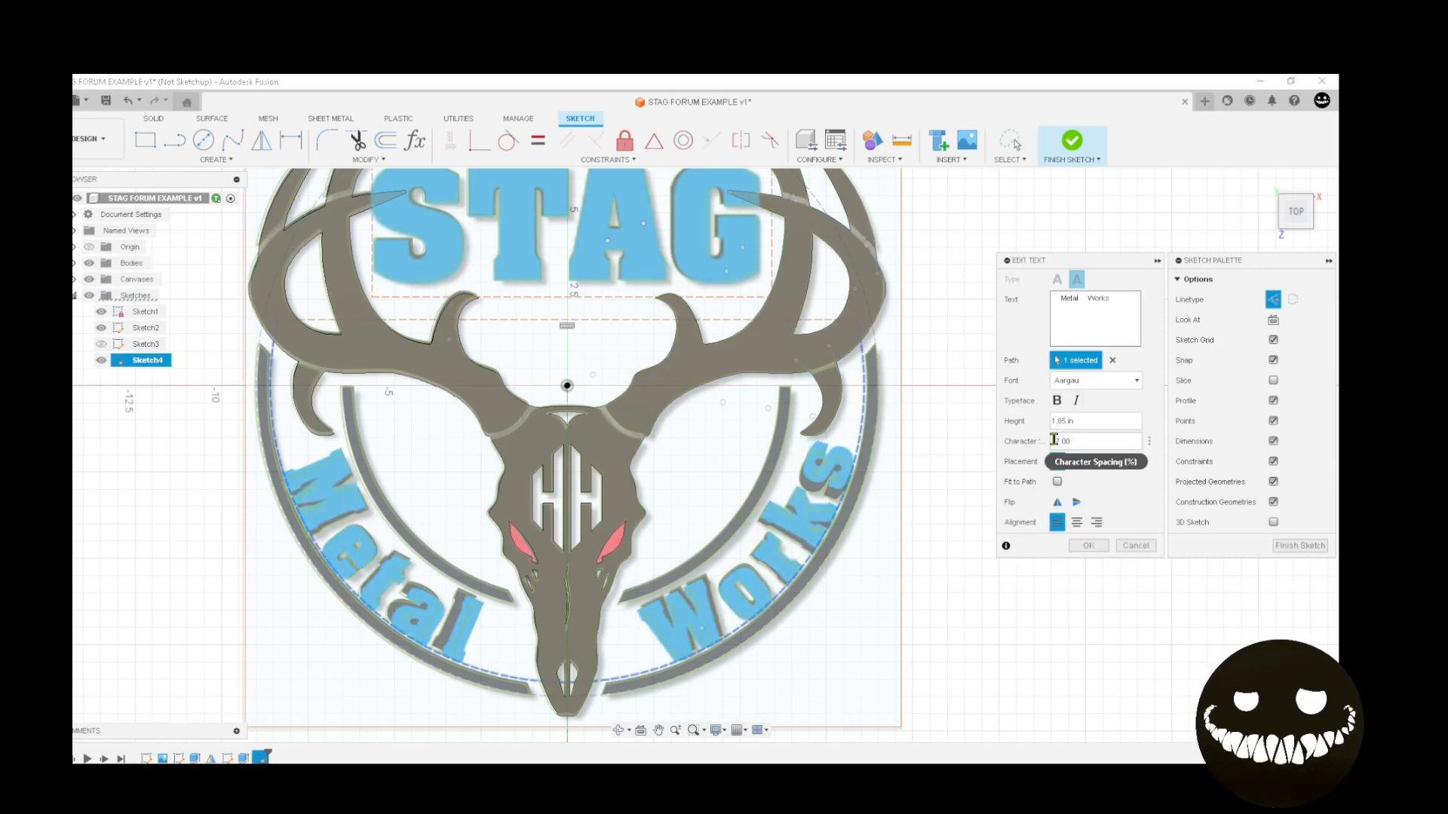
left_click(1057, 439)
key("Delete")
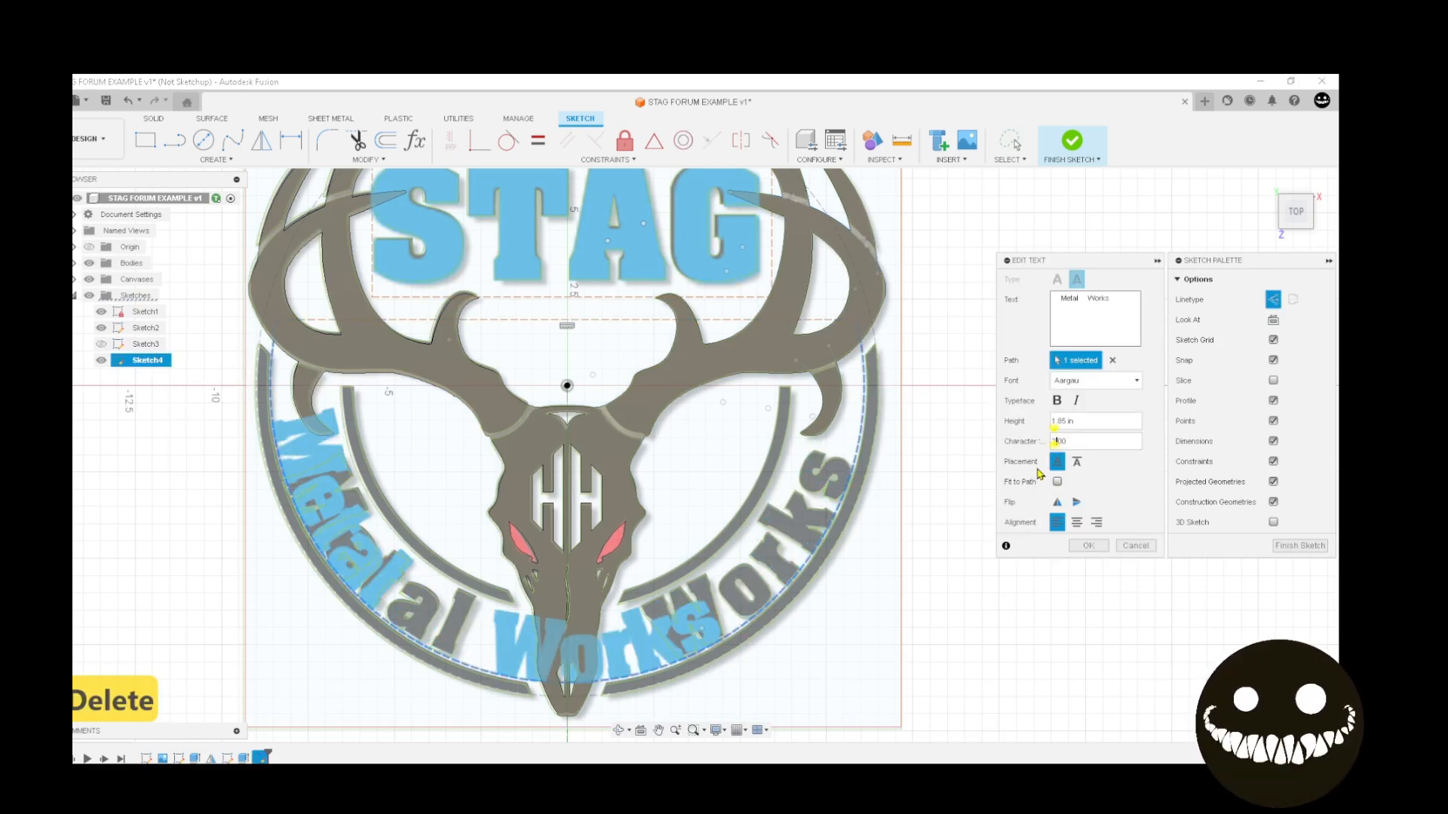
type("5.")
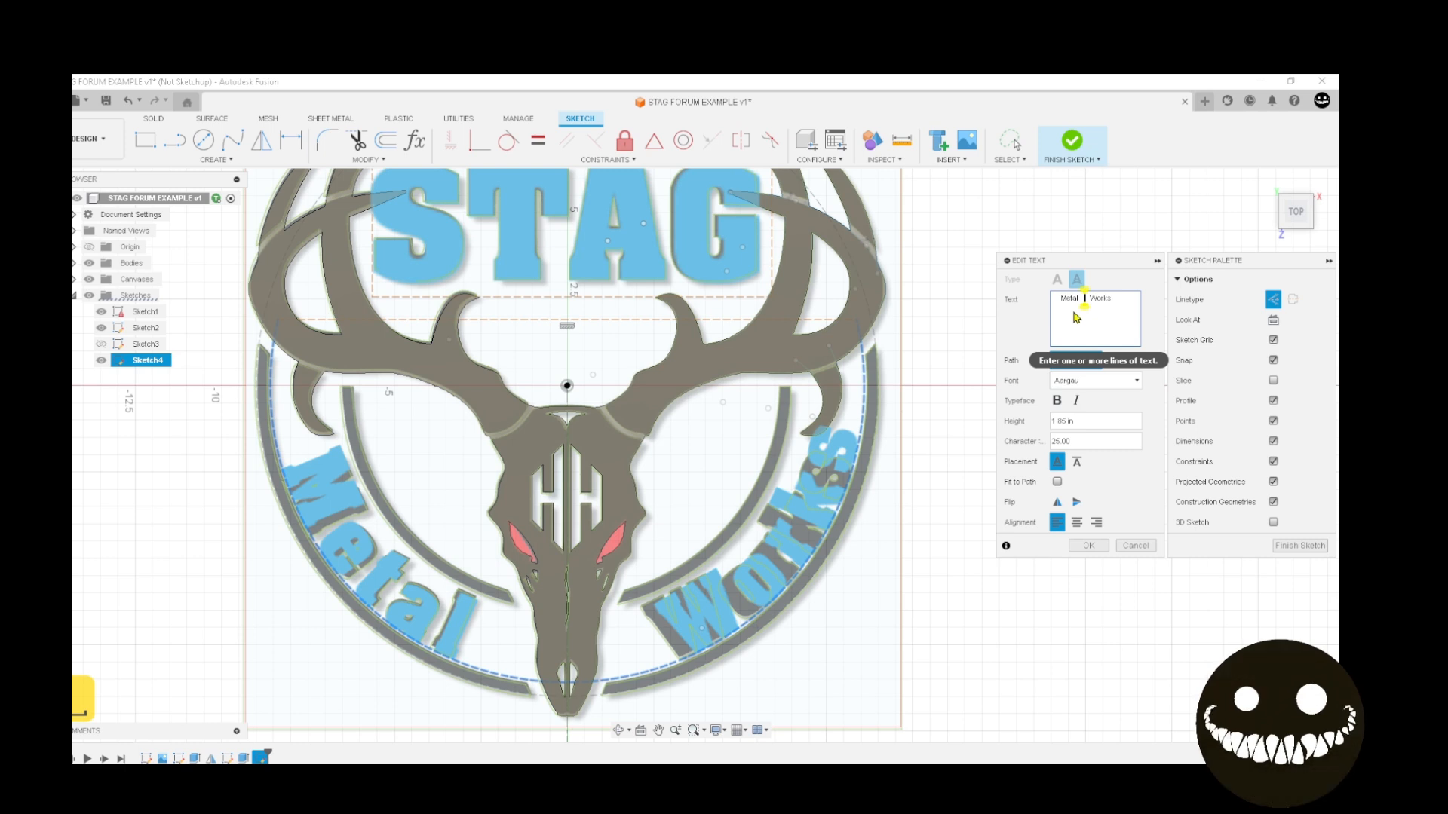
key("BackSpace")
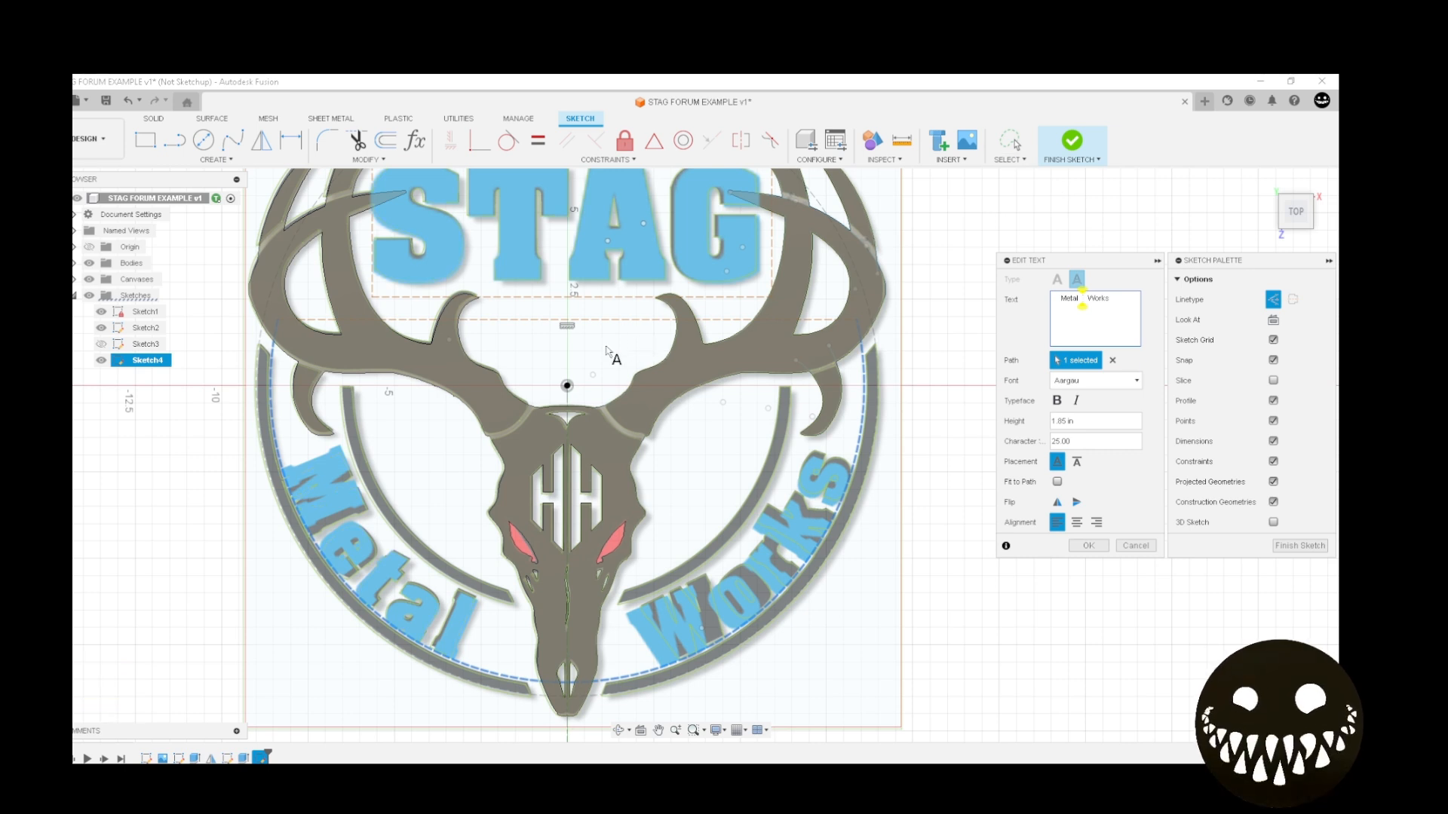
key("Escape")
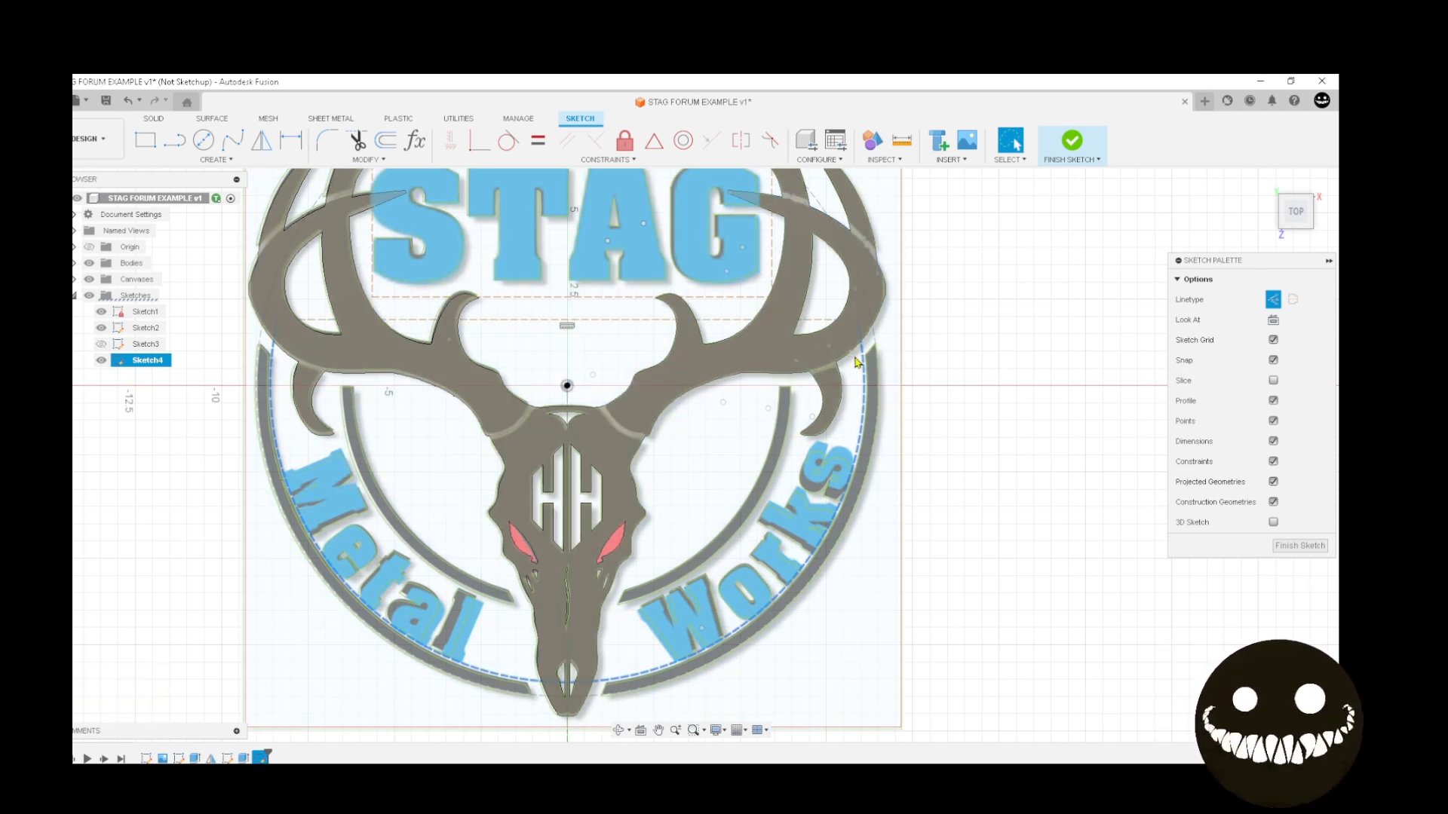
Extrude the STAG and Metal Works texts by 0.075 in with the Join operation
scroll(858, 365, "down", 2)
middle_click_drag(846, 375, 815, 413)
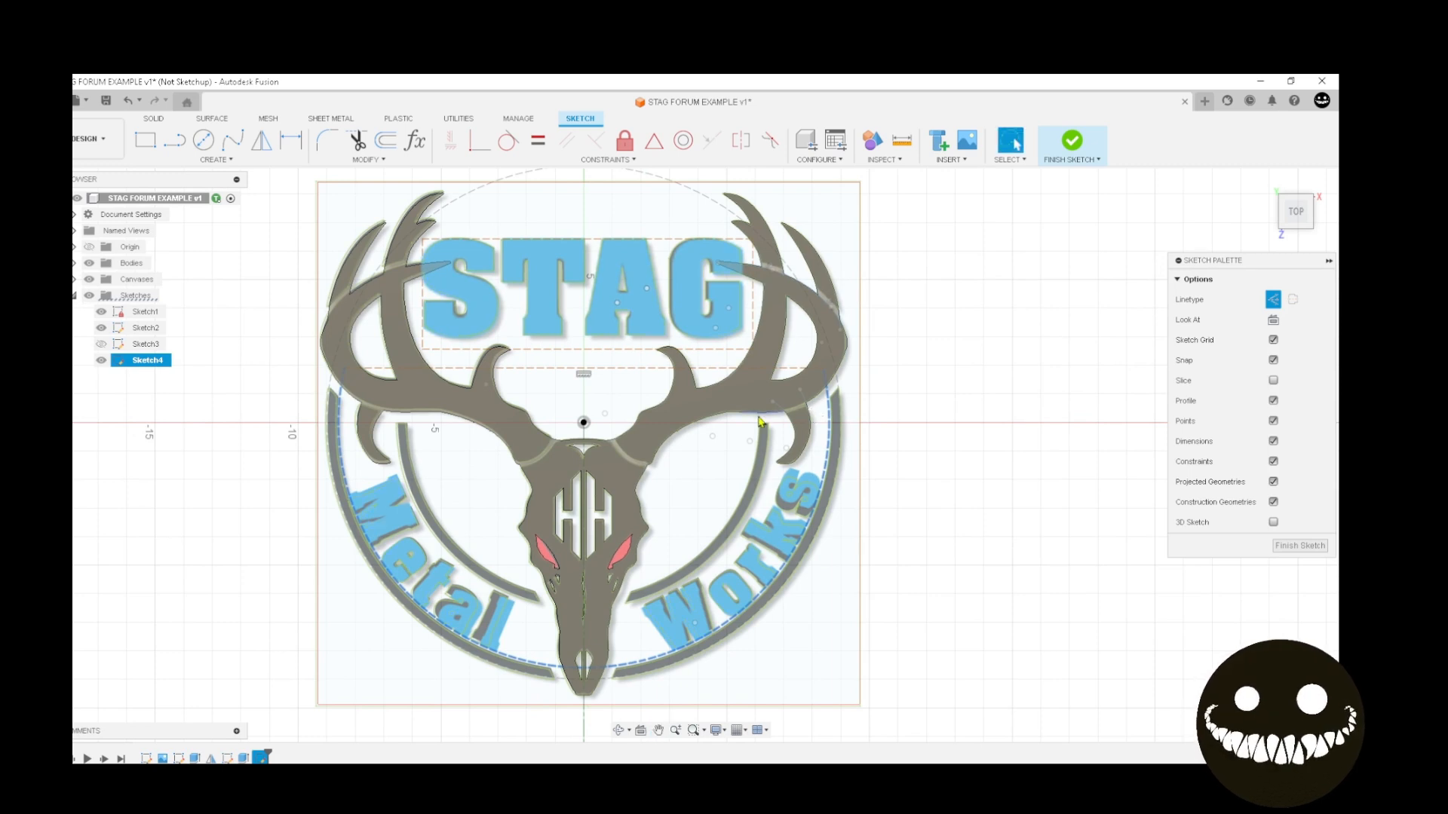
key("e")
left_click(381, 518)
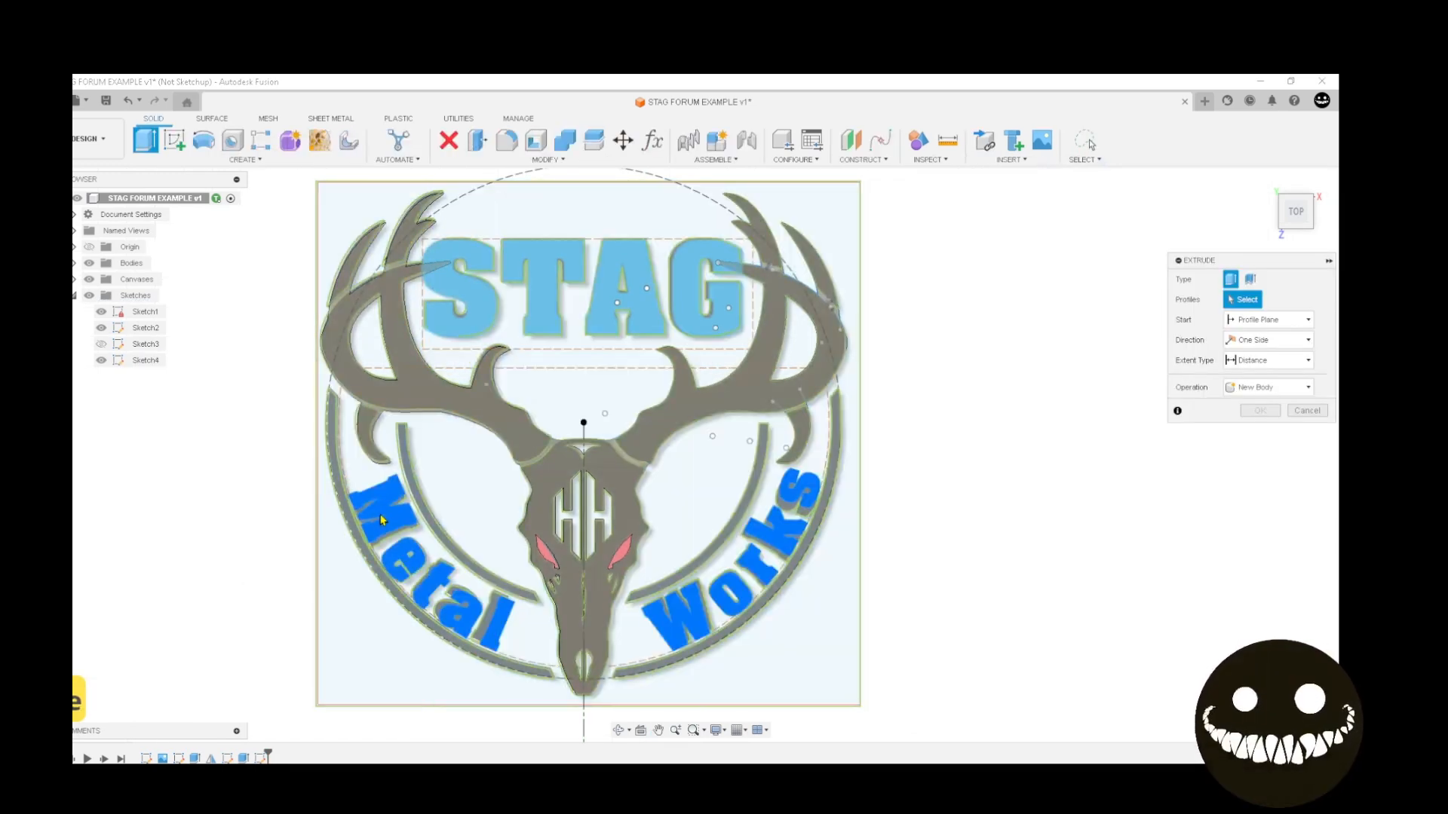
left_click(556, 288)
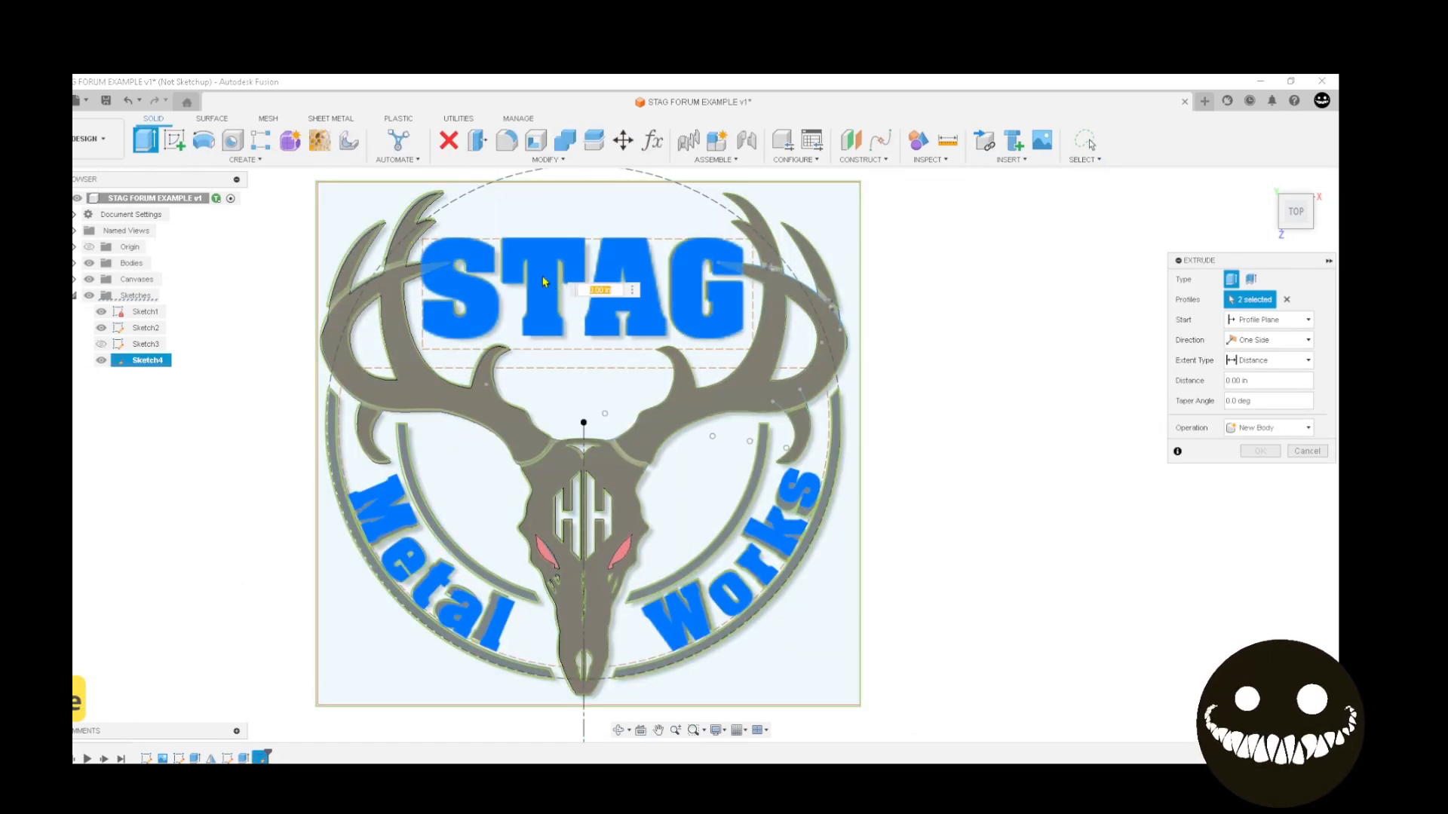
type("075")
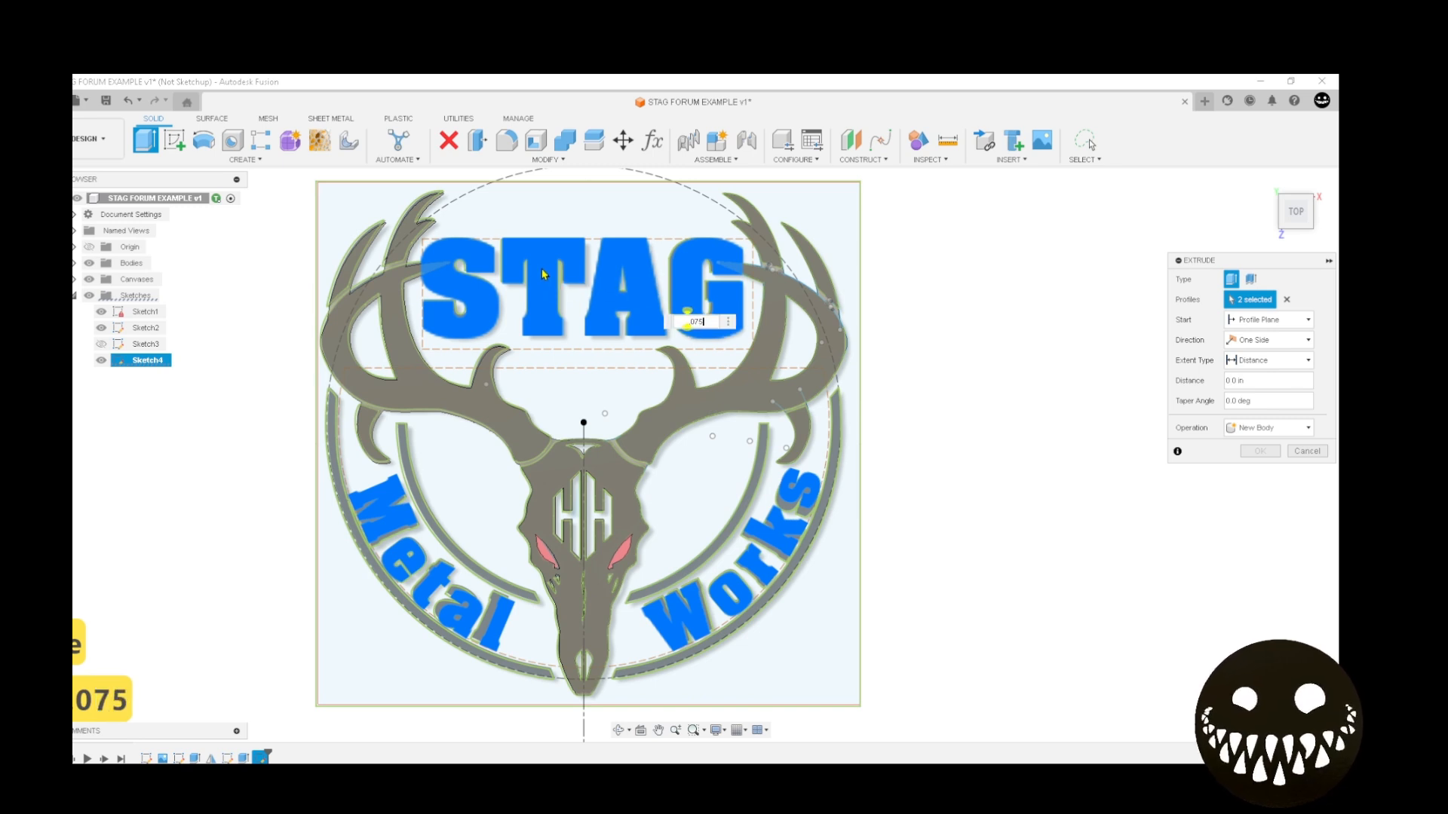
left_click(1288, 428)
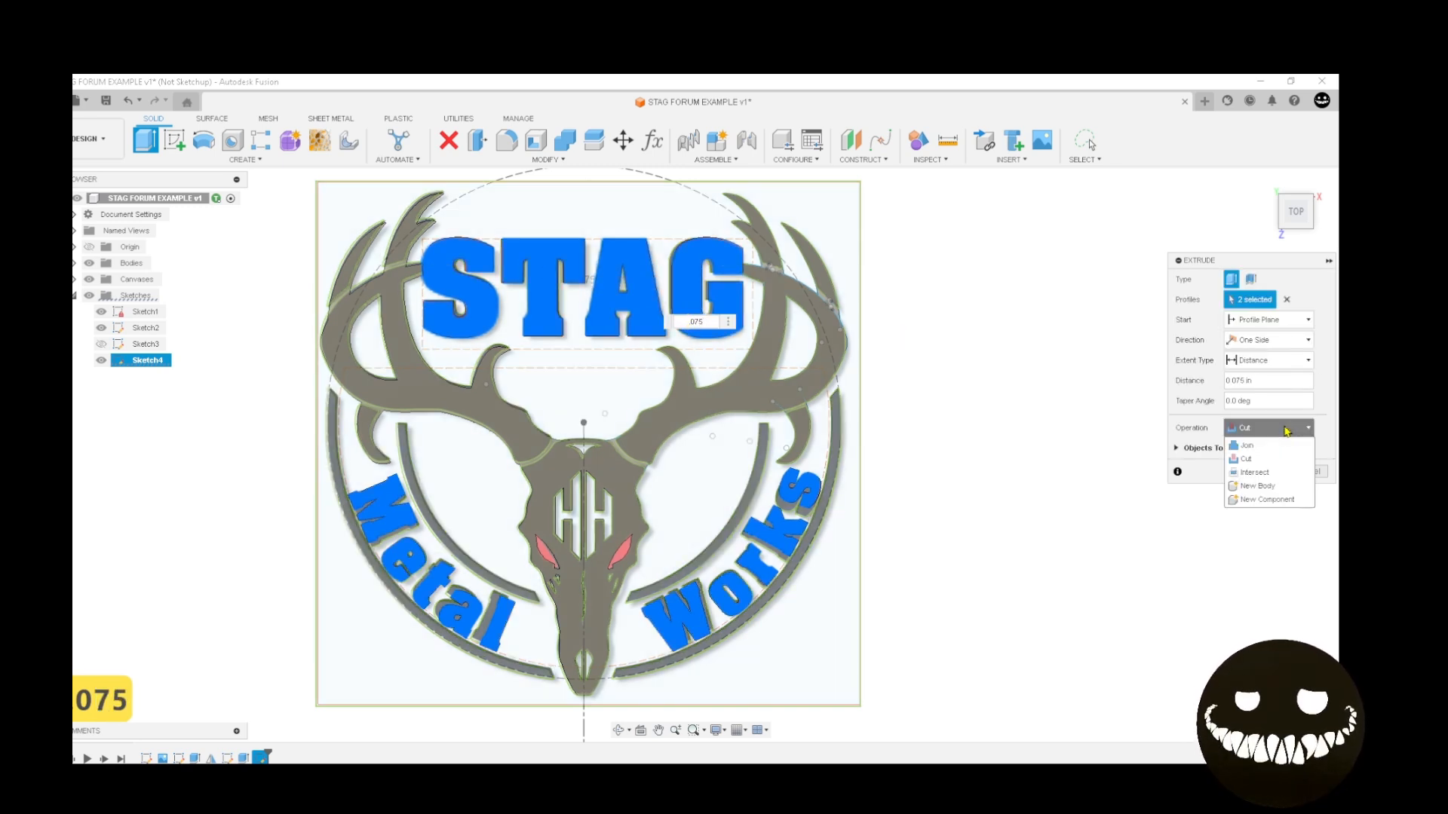
left_click(1274, 445)
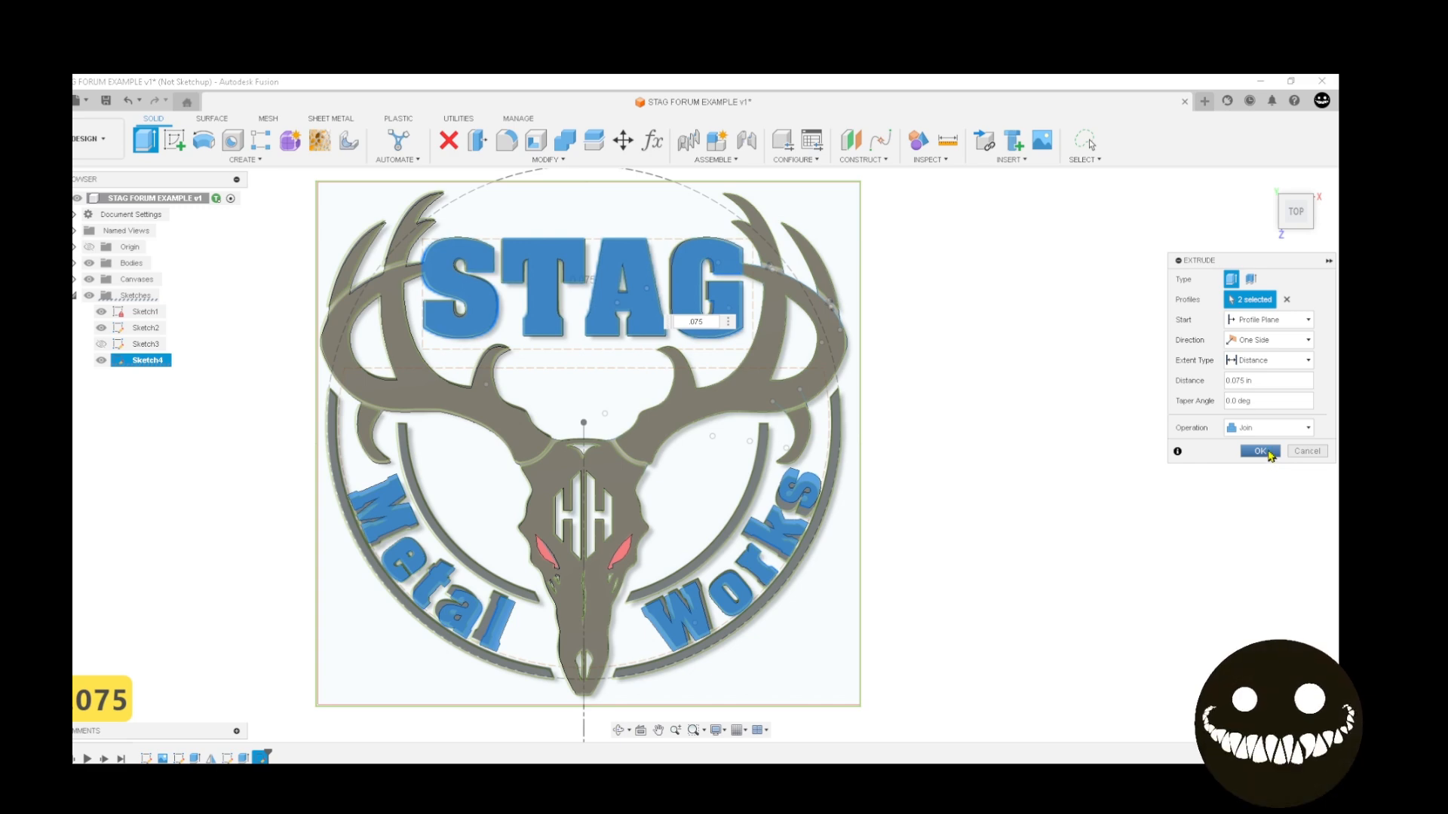
left_click(1270, 452)
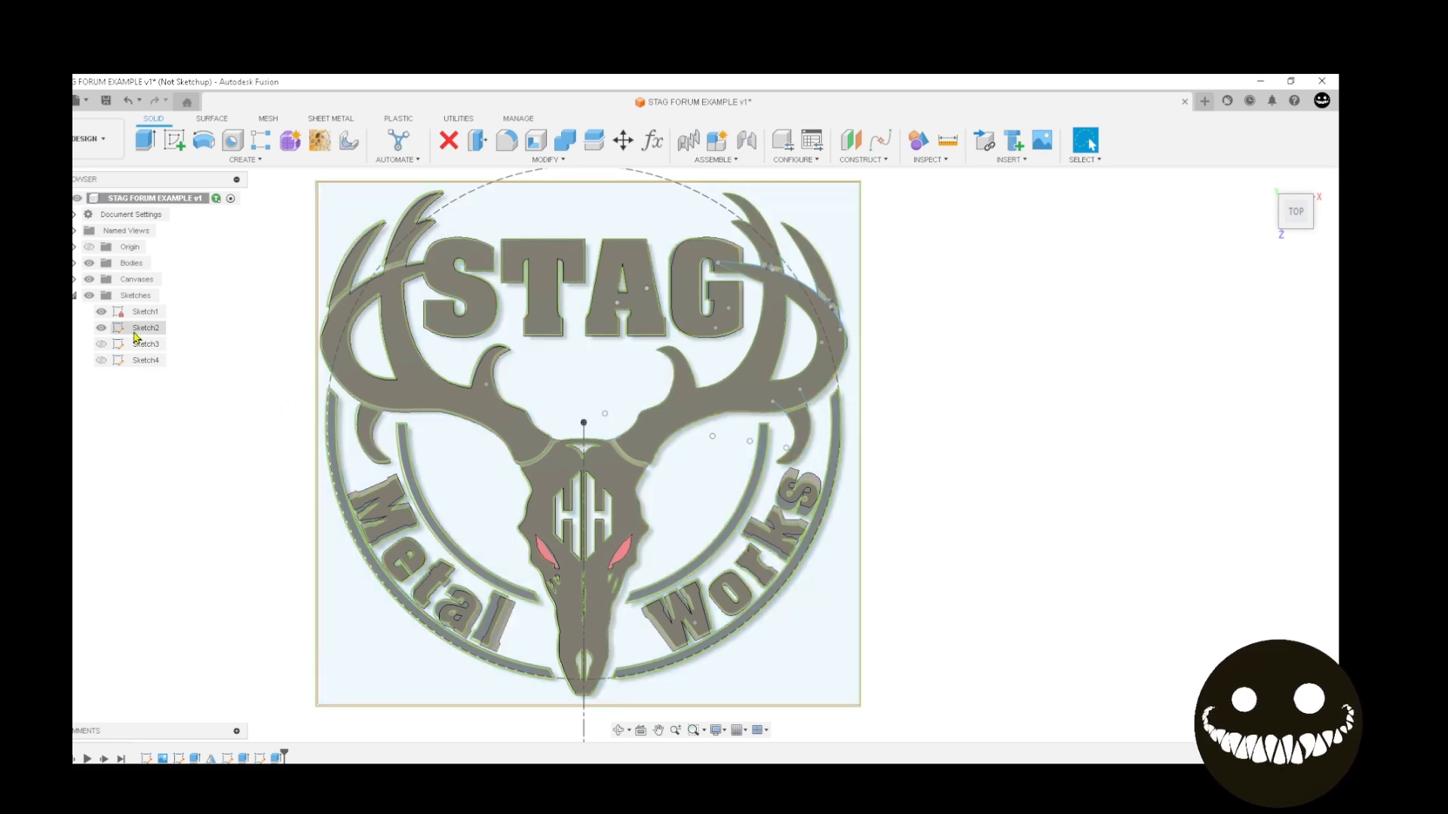
Hide and reshow the canvas to compare it with the bodies, and start a new sketch on the origin plane facing the top view
left_click(88, 281)
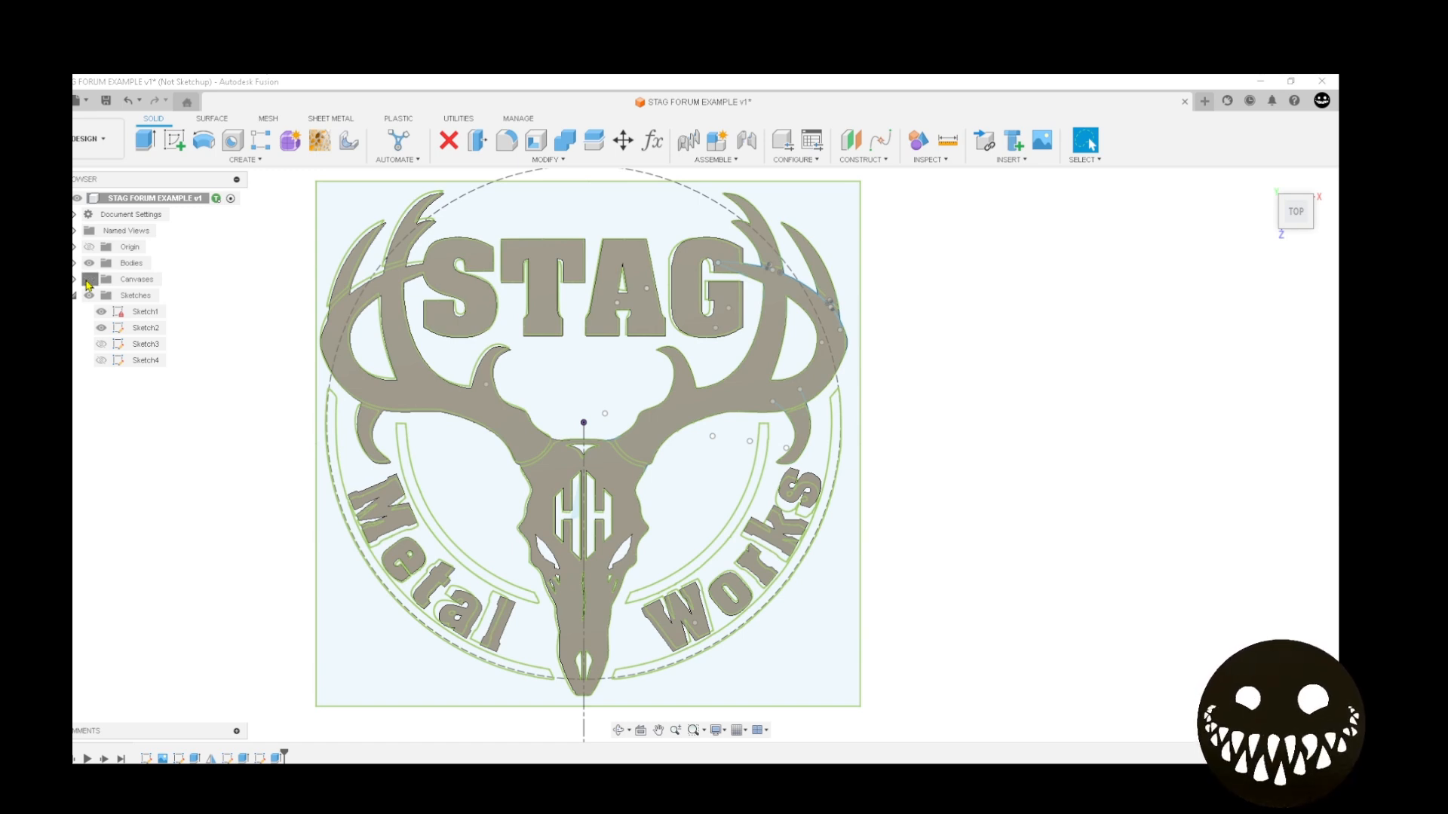
left_click(89, 281)
double_click(145, 327)
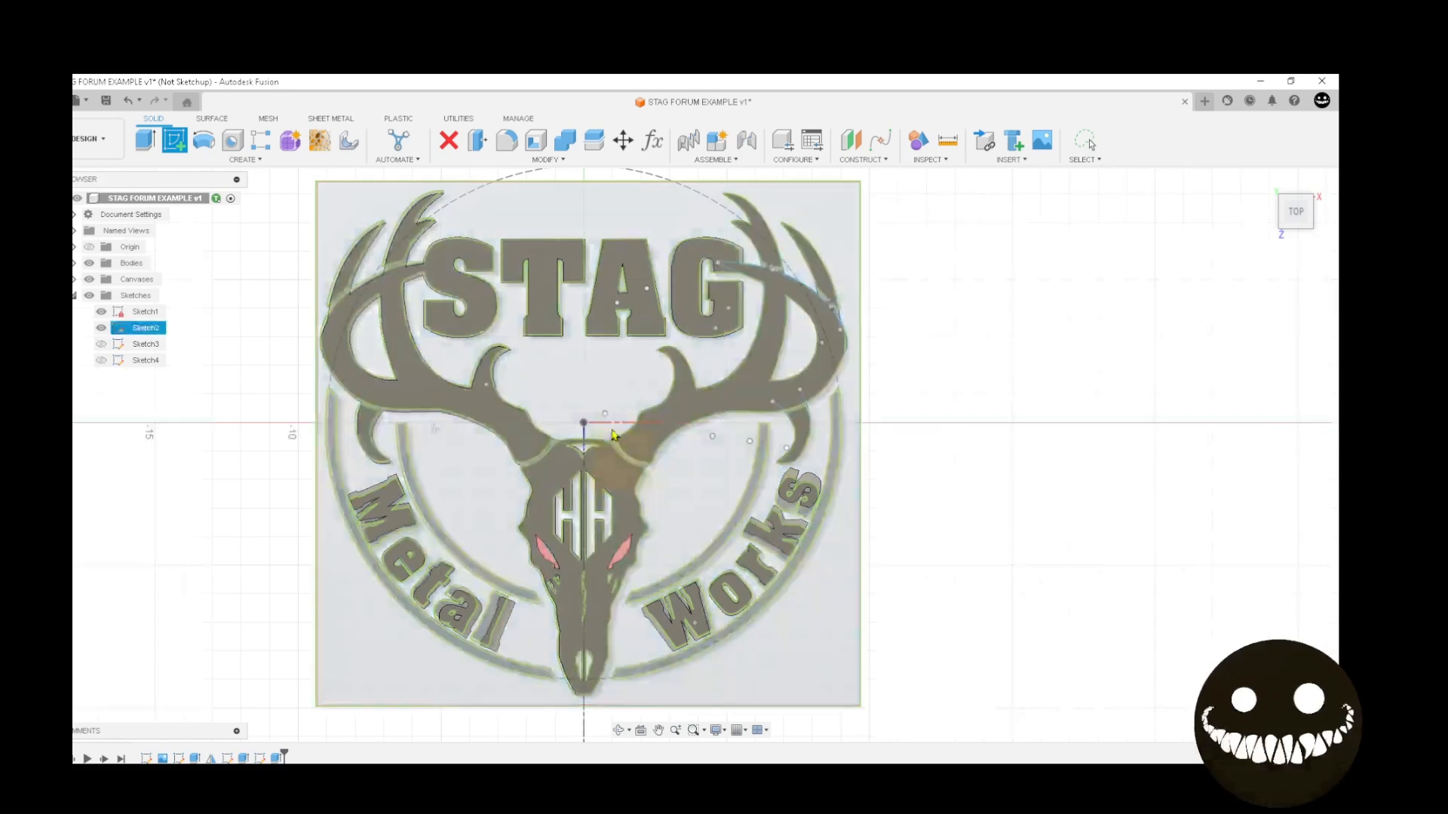
left_click(611, 436)
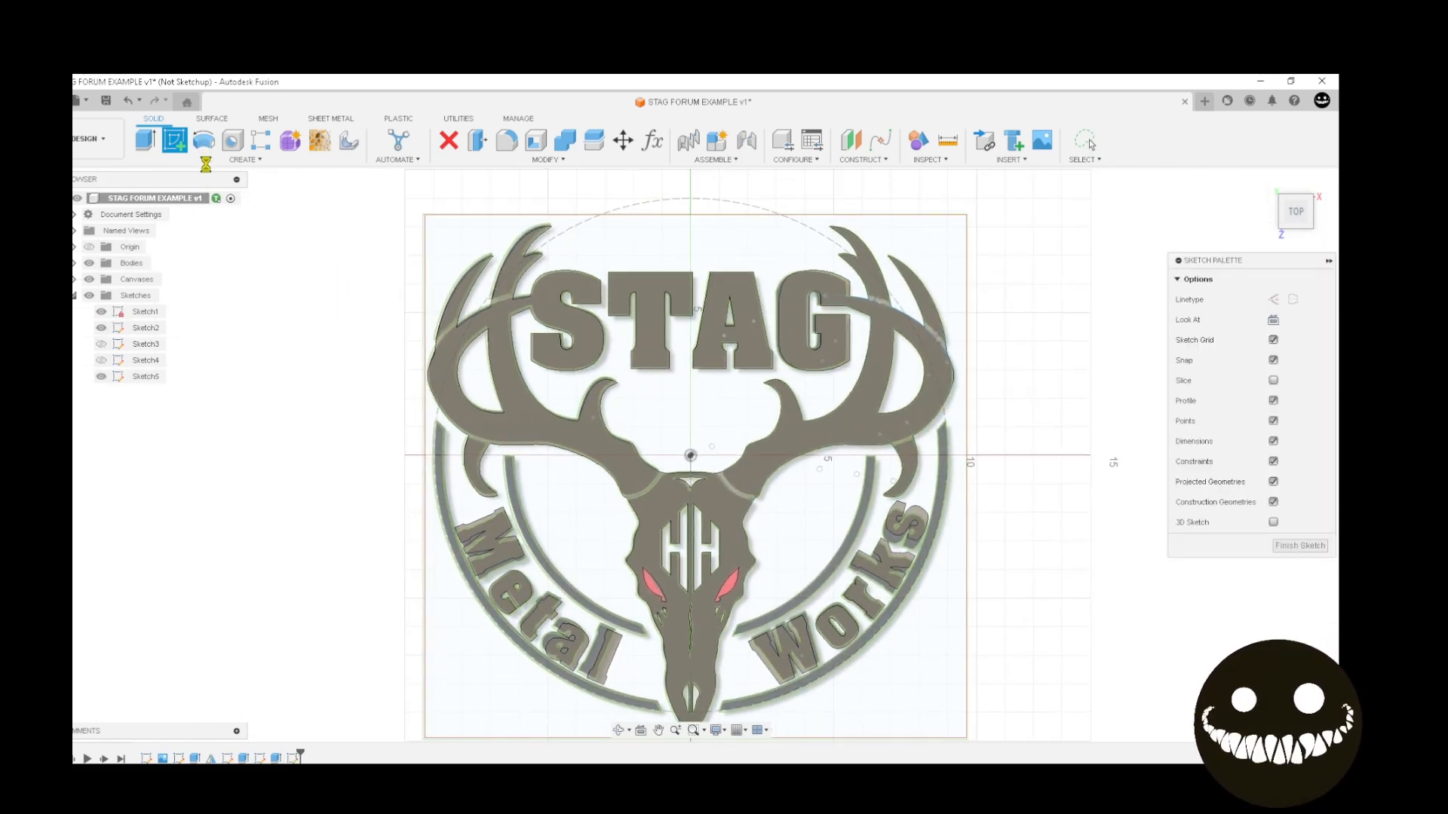
Draw a center diameter circle from the origin, following the middle of the inner ring
left_click(202, 140)
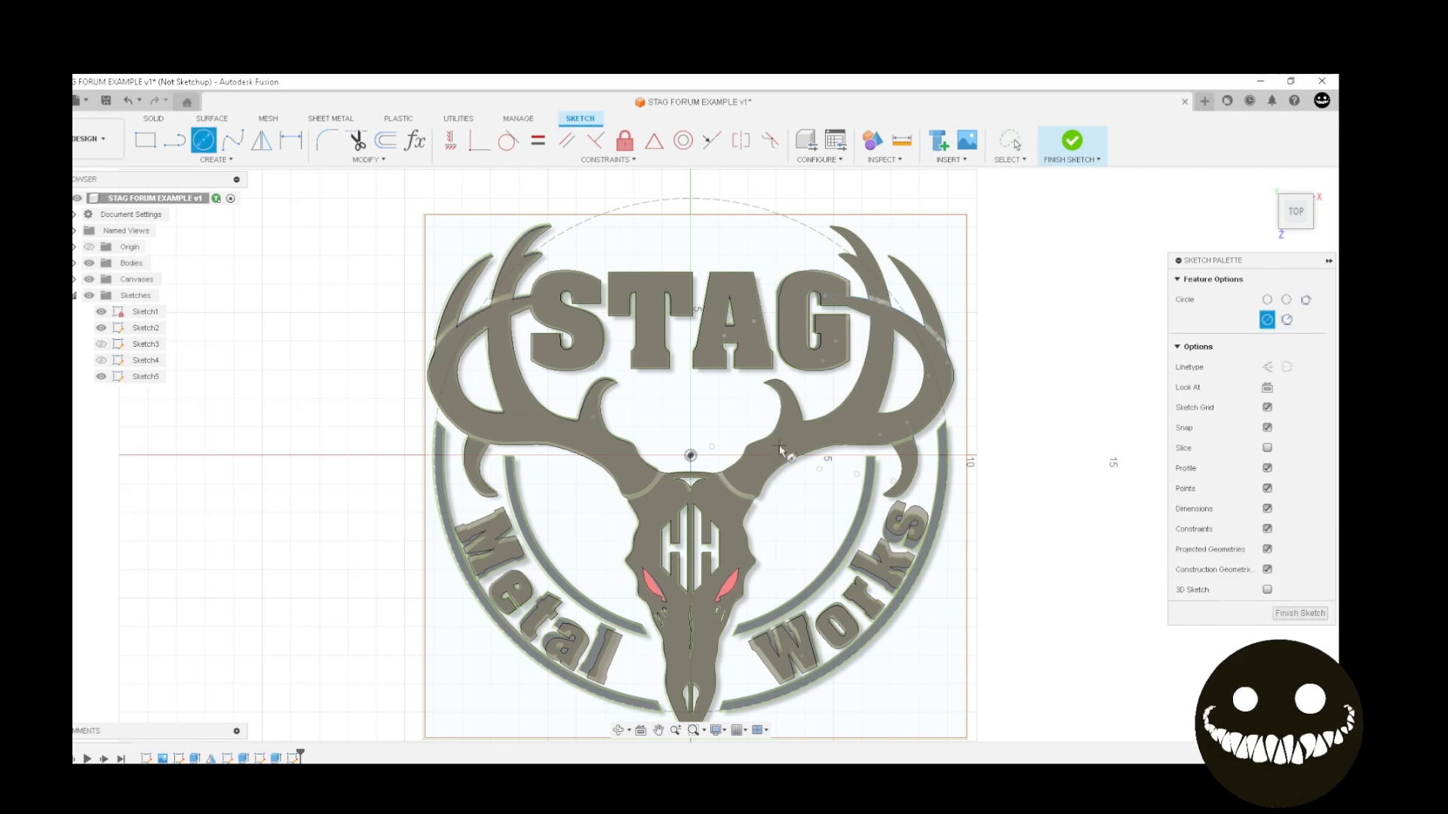
left_click(689, 455)
scroll(573, 491, "up", 3)
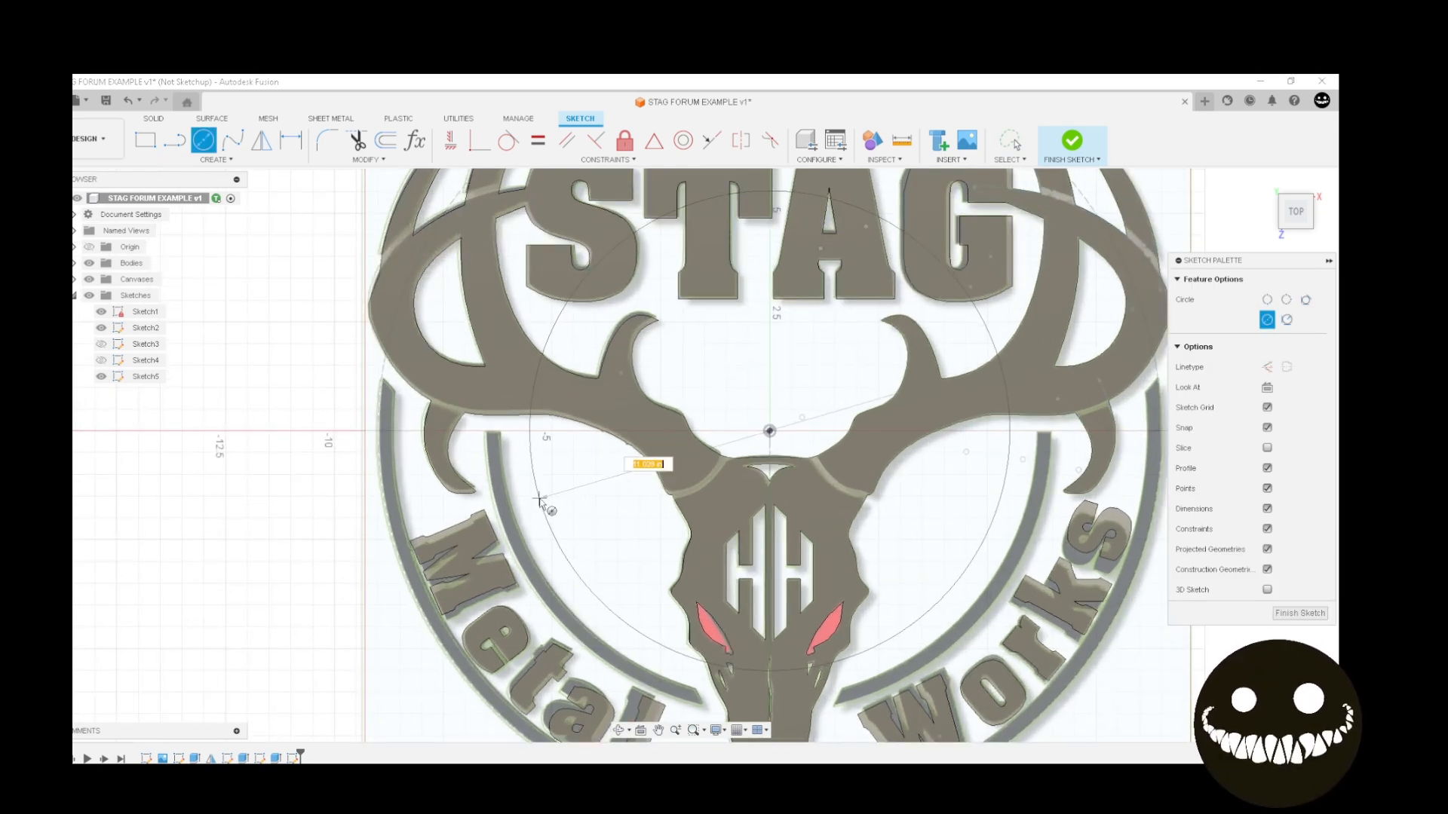
scroll(540, 500, "up", 2)
middle_click_drag(538, 507, 556, 420)
scroll(504, 351, "down", 3)
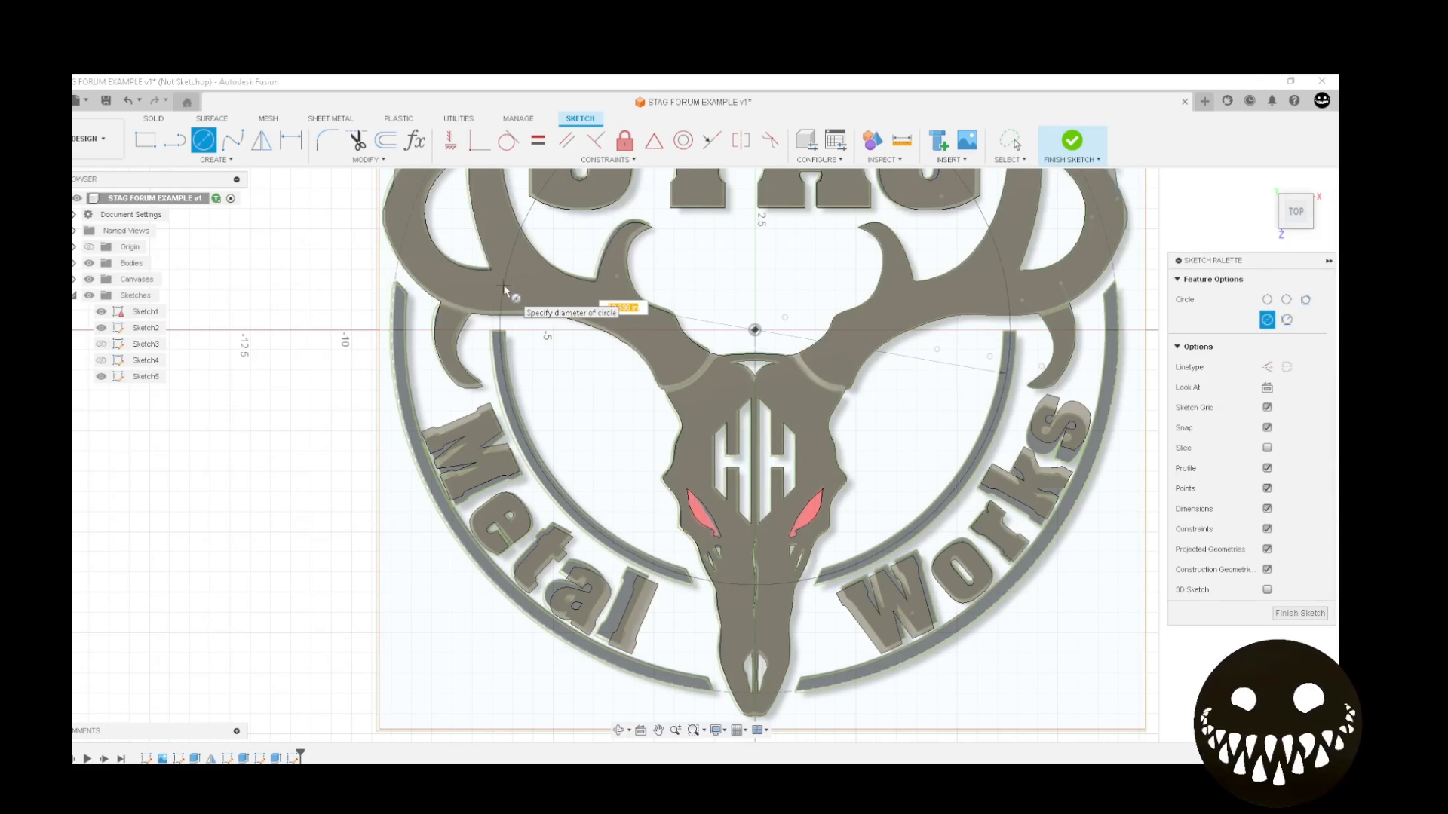
left_click(505, 290)
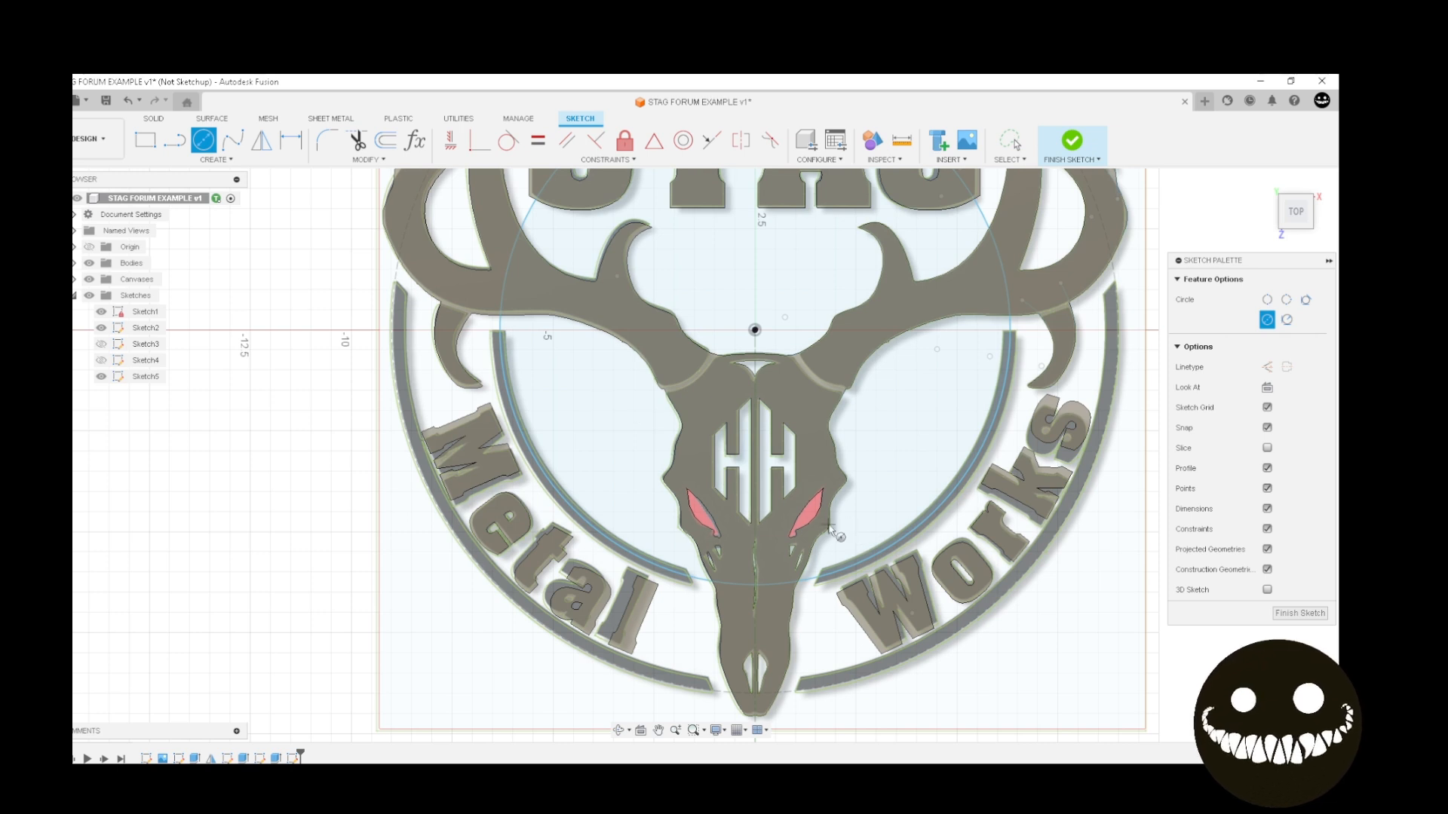
Draw a second circle centred on the origin, following the middle of the outer ring
left_click(755, 330)
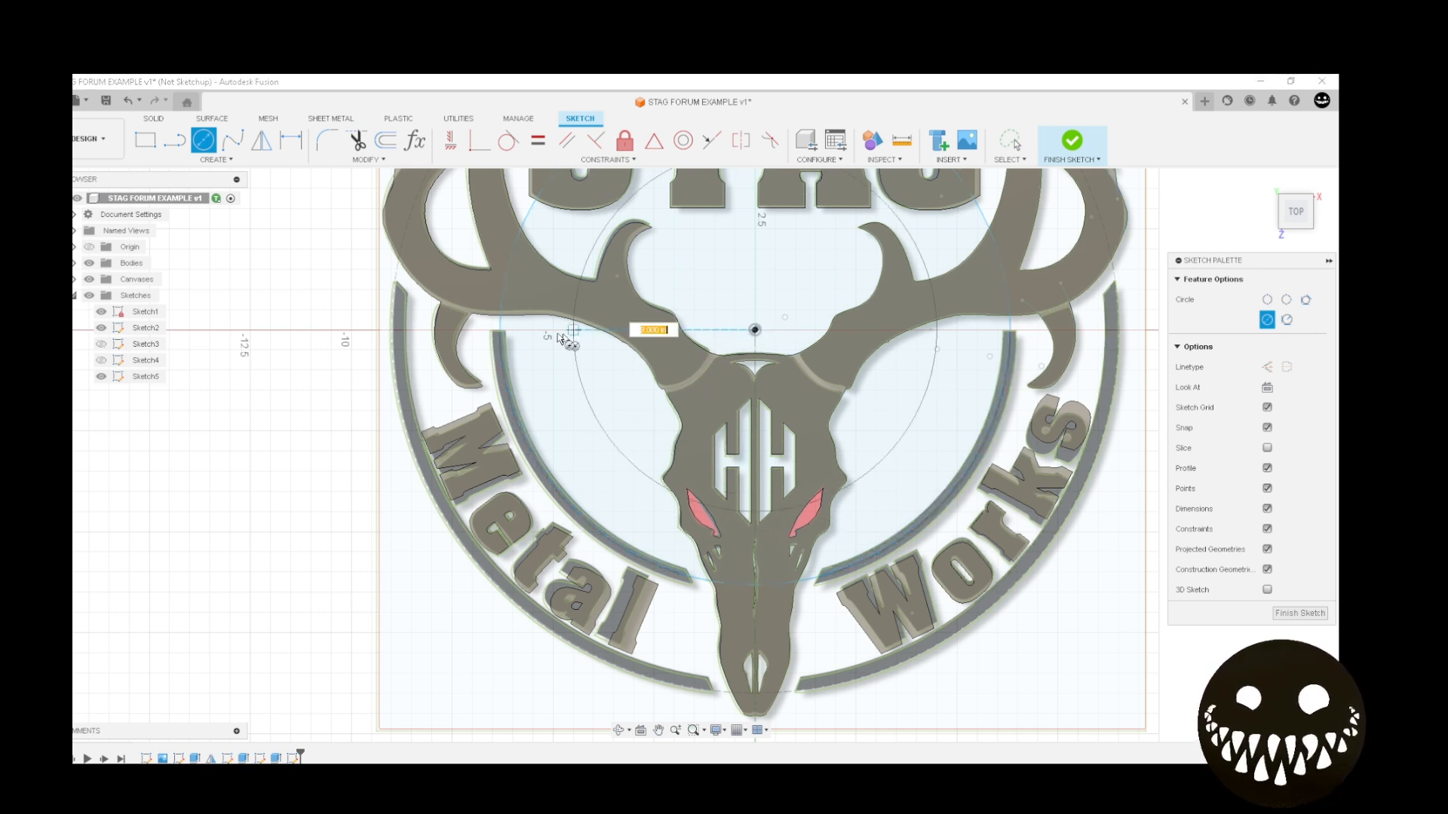
scroll(415, 291, "down", 4)
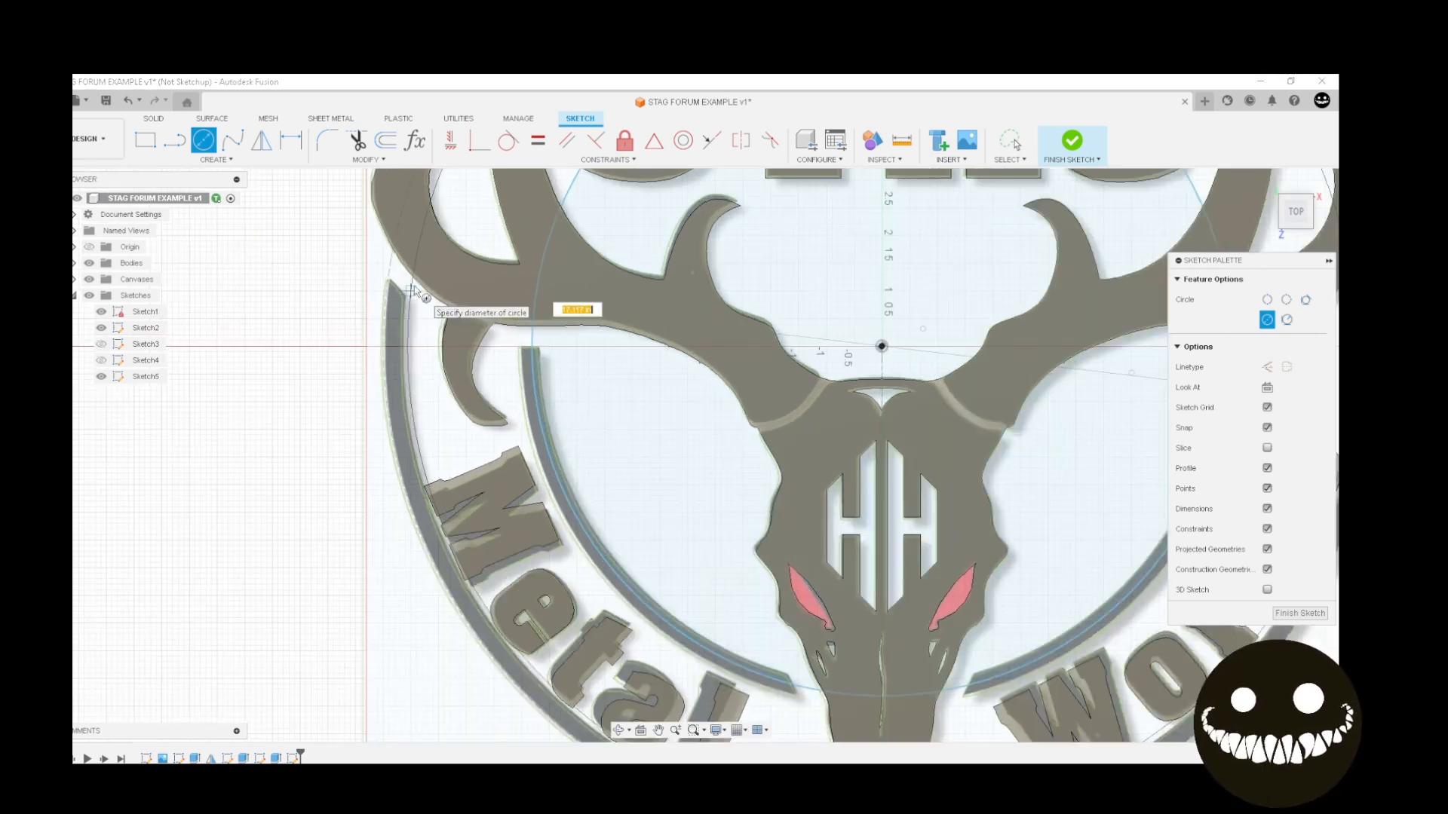
scroll(423, 298, "up", 2)
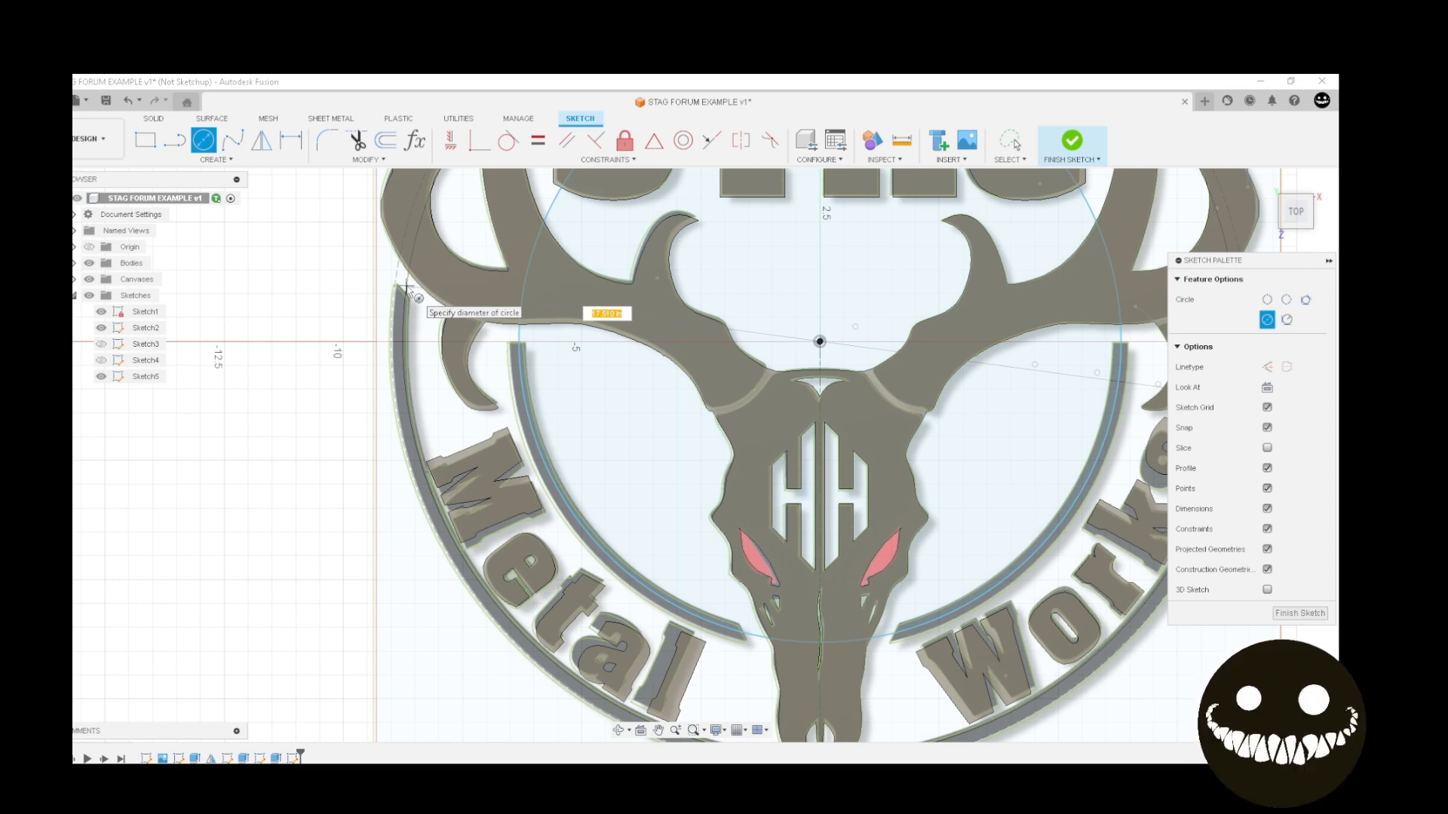
key("Escape")
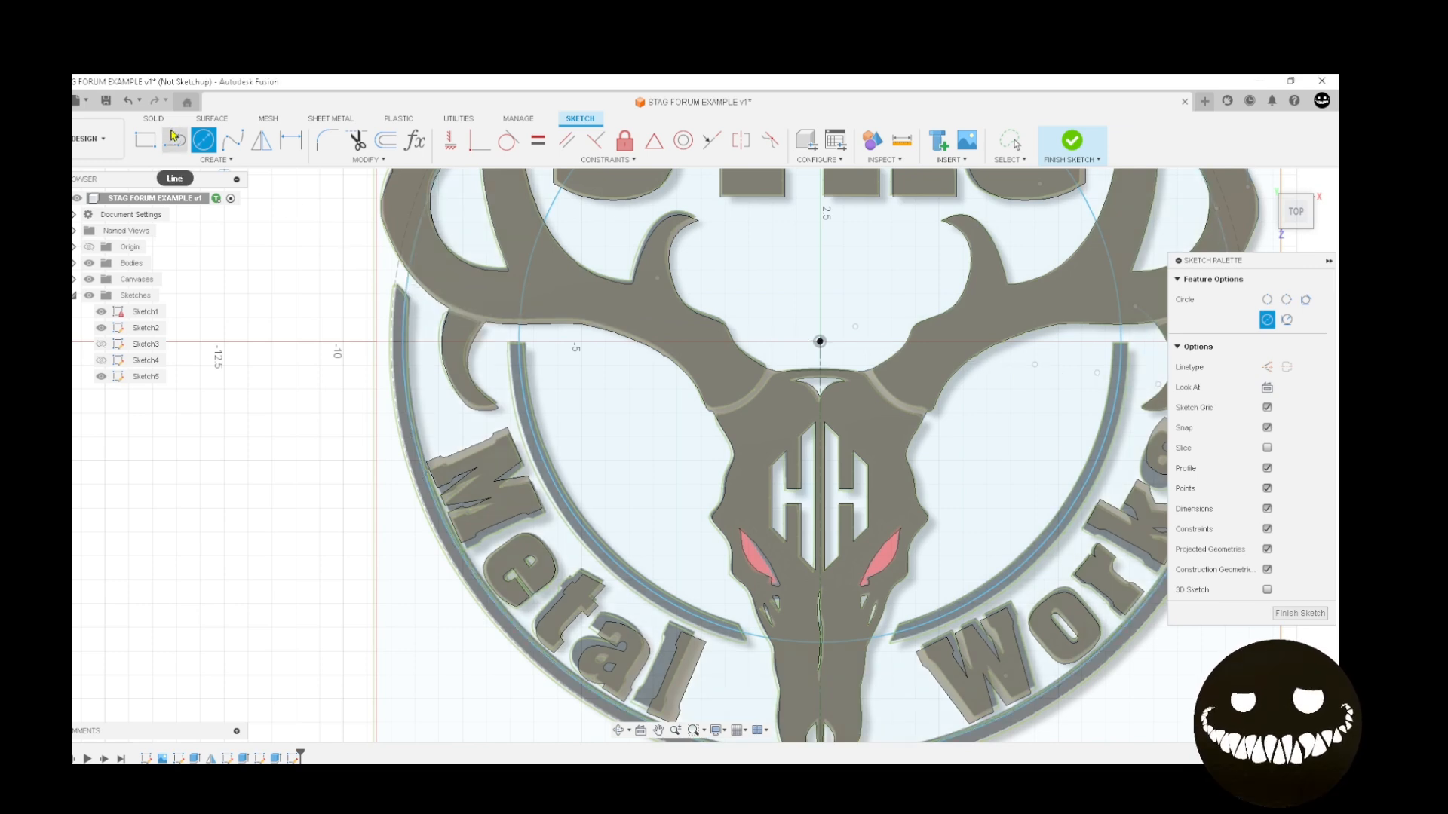
Draw a line across the left antler connecting the outer circle to the inner circle
left_click(181, 141)
scroll(413, 279, "up", 4)
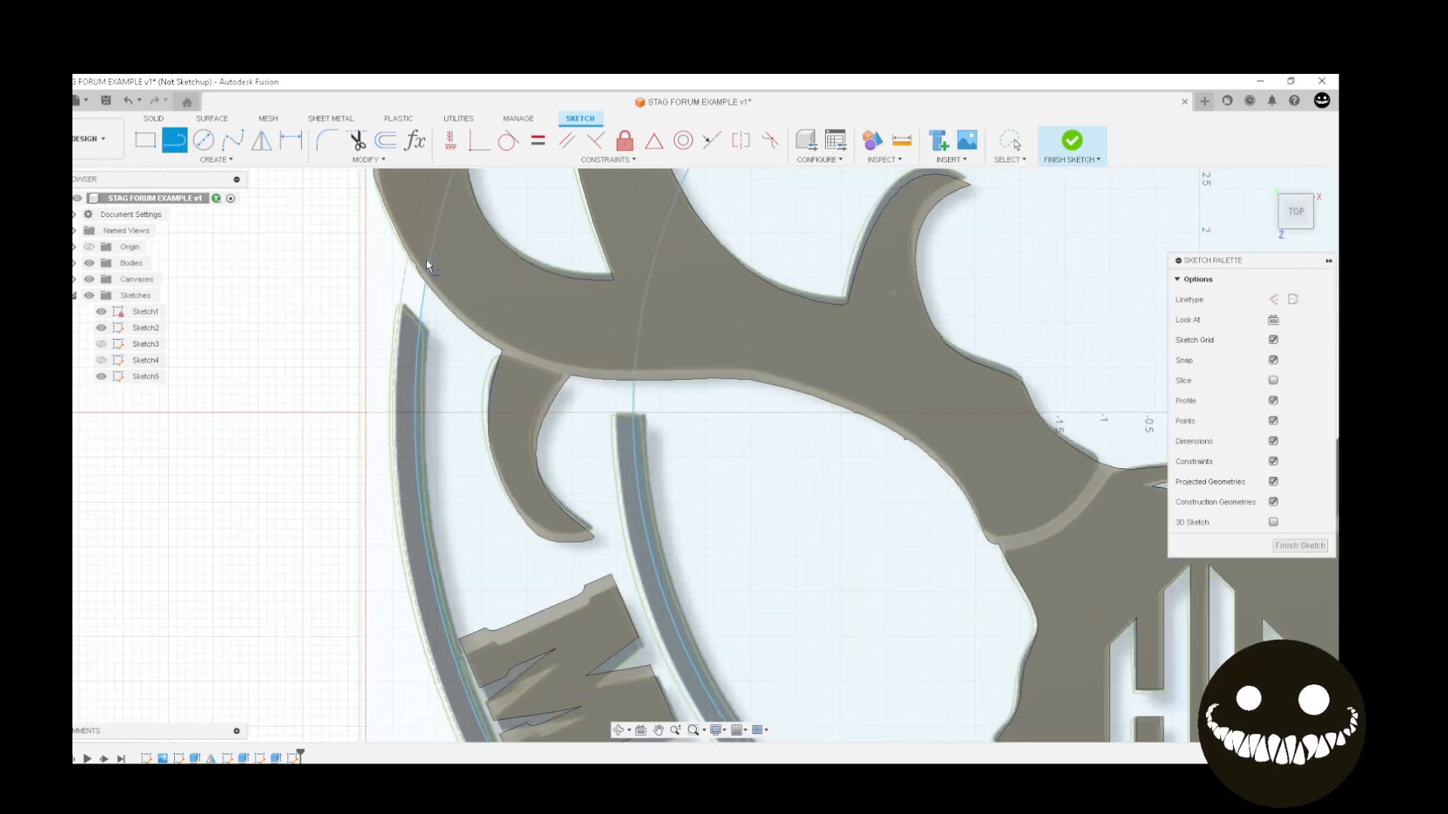
left_click(427, 265)
scroll(652, 344, "down", 4)
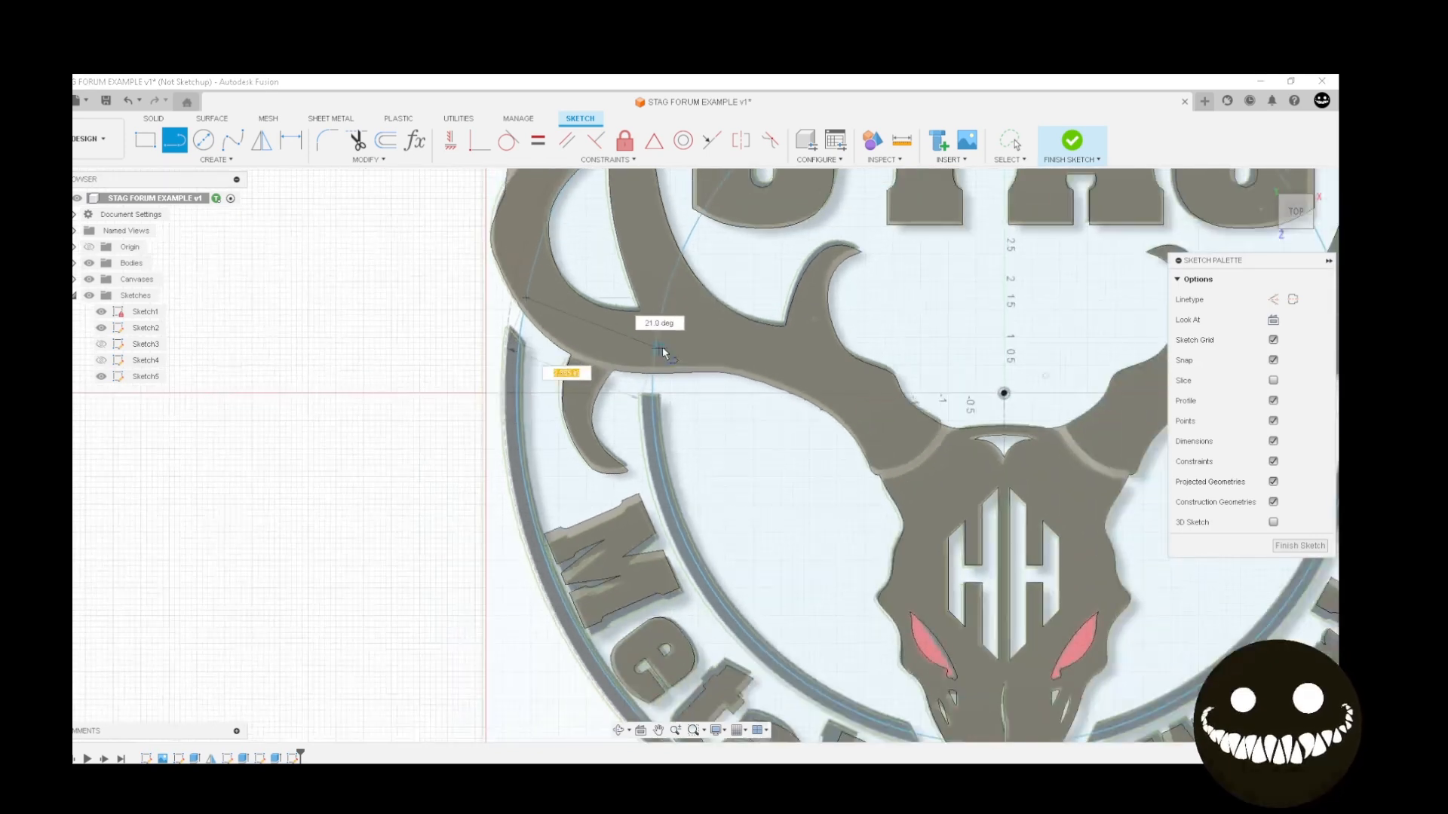
left_click(662, 351)
Draw a line across the right antler connecting the inner circle to the outer circle
scroll(950, 425, "down", 2)
middle_click_drag(958, 432, 335, 421)
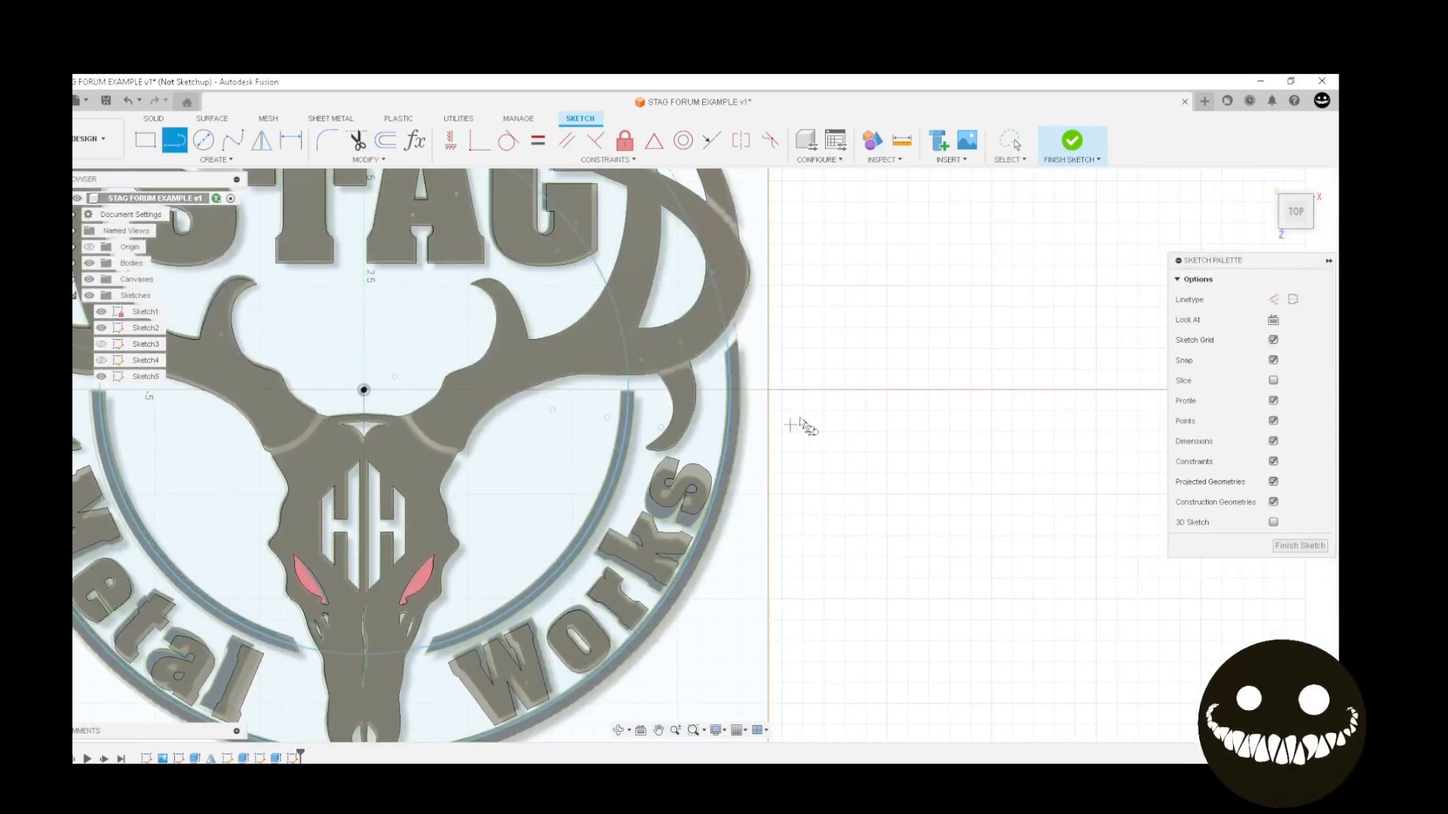
left_click(628, 362)
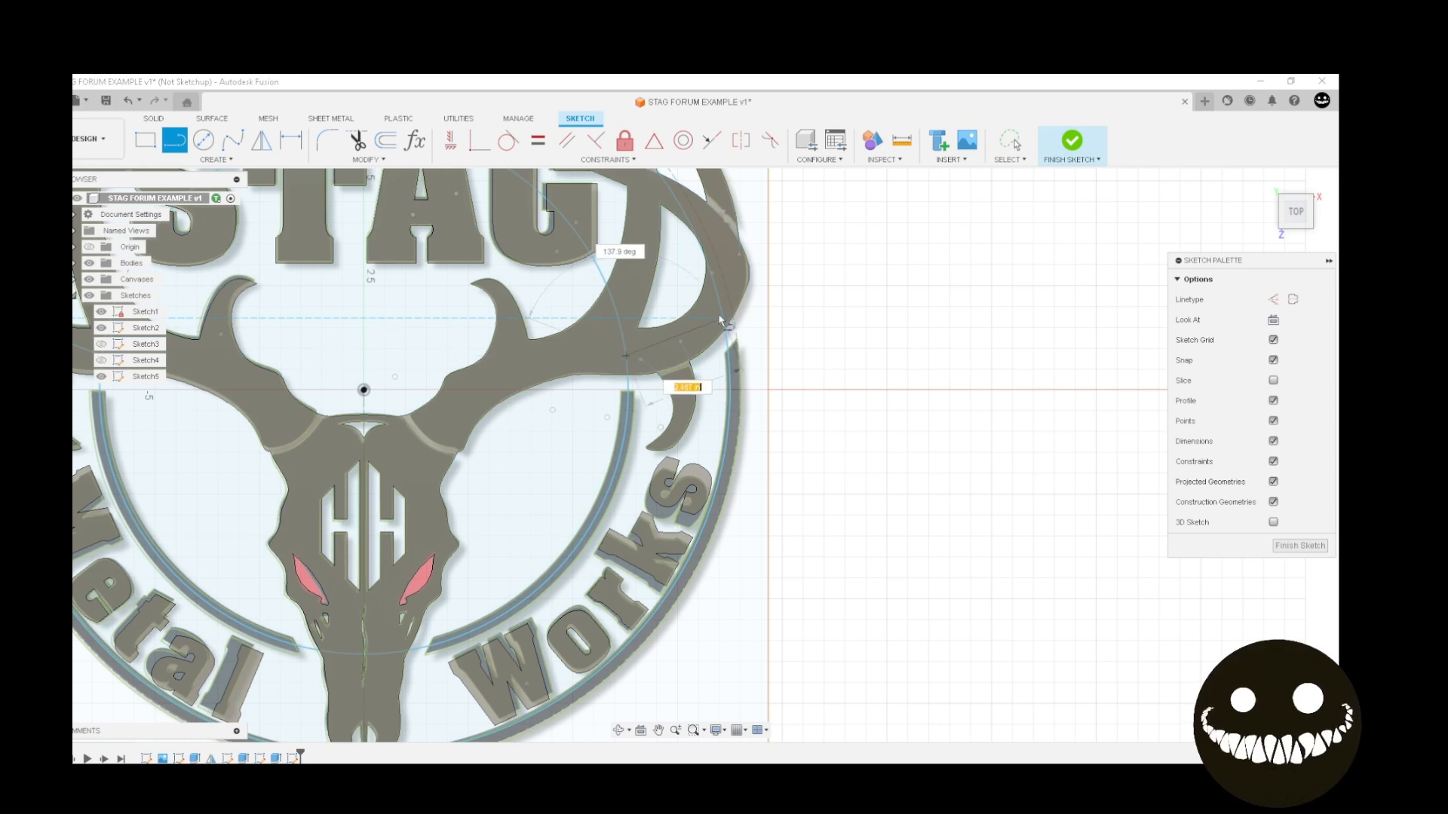
left_click(721, 320)
scroll(620, 482, "down", 2)
scroll(494, 528, "up", 3)
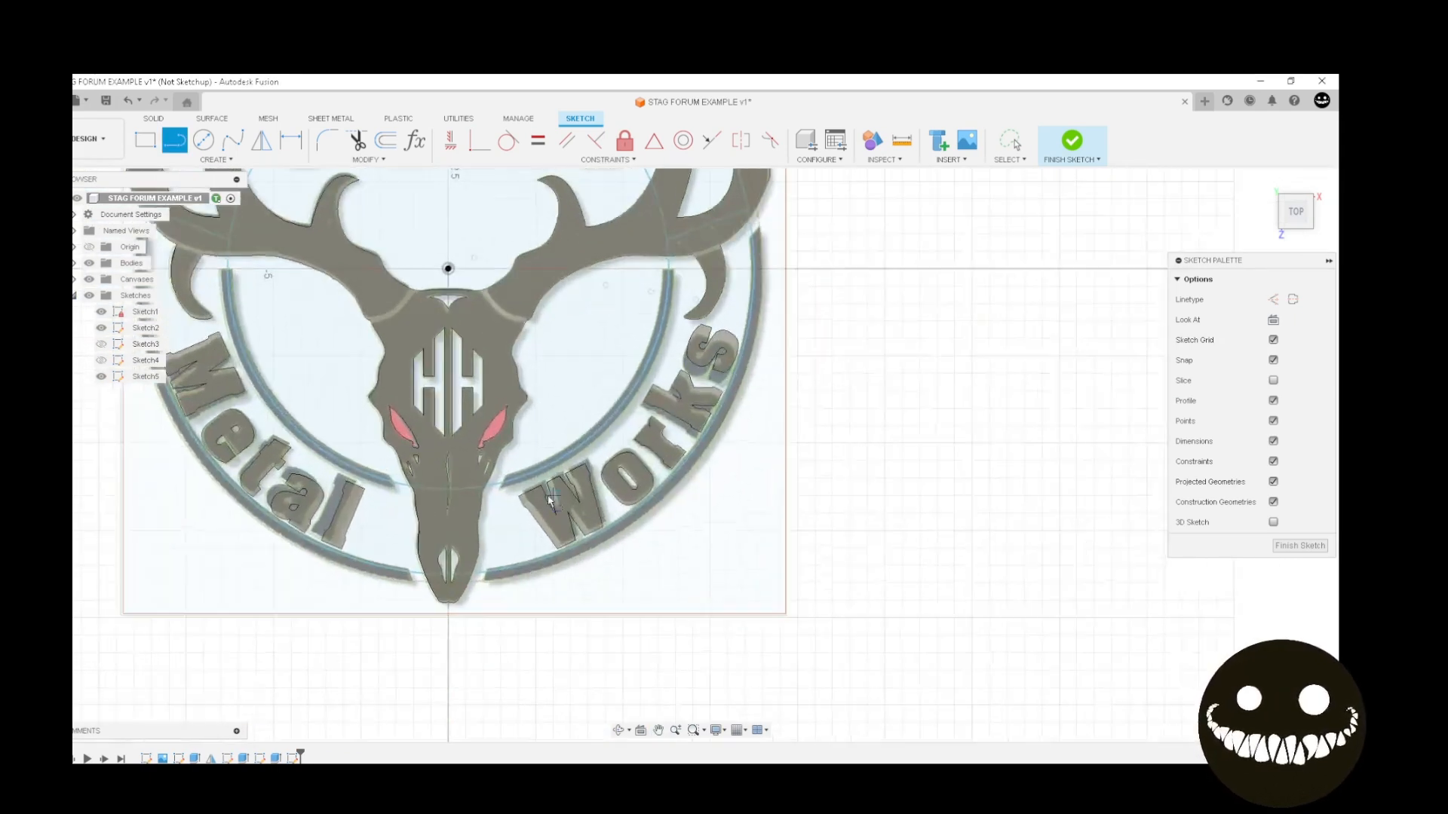
Draw two lines down the snout, one on each side, connecting the inner circle to the outer circle
left_click(457, 492)
left_click(445, 598)
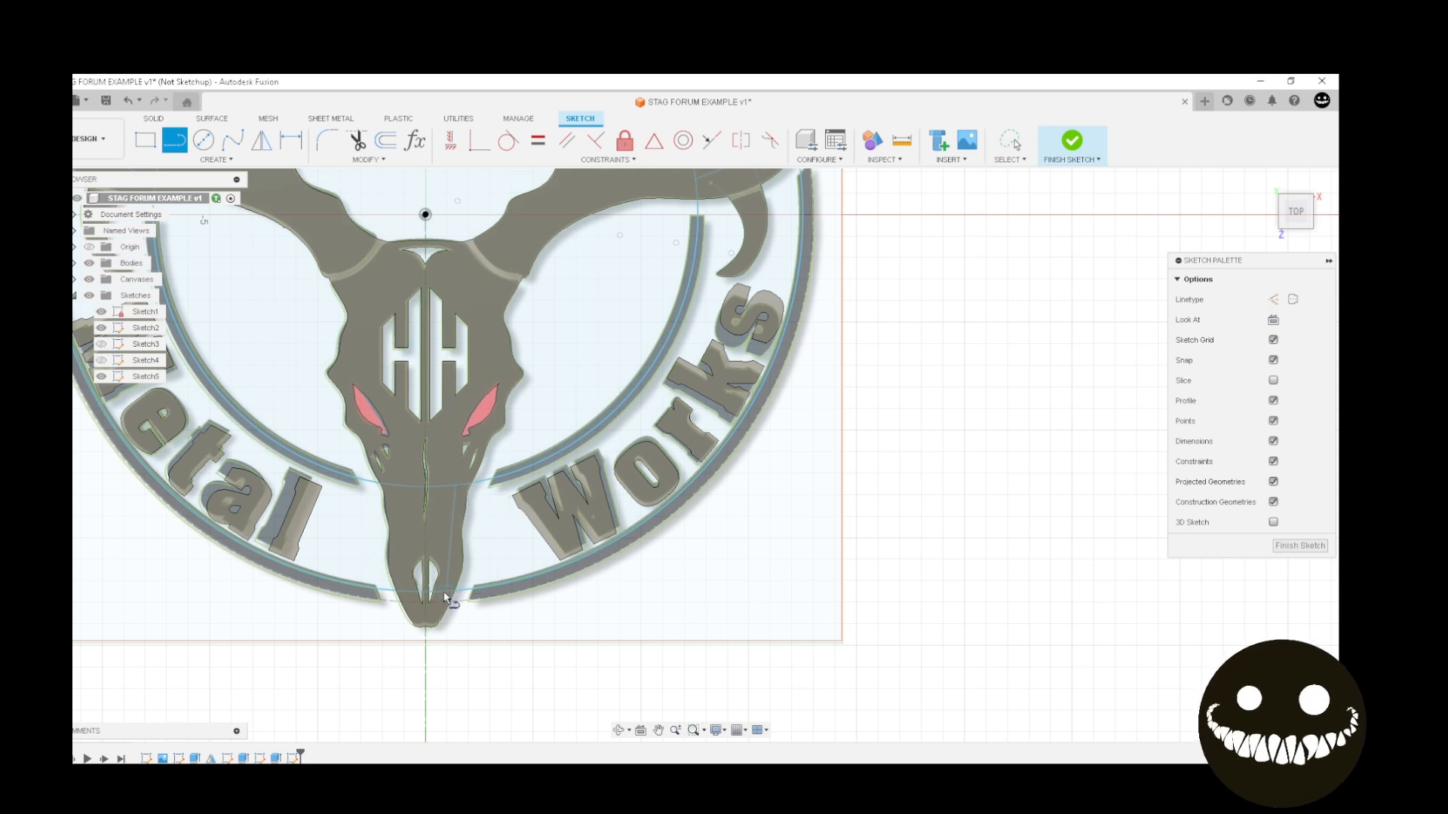
left_click(397, 491)
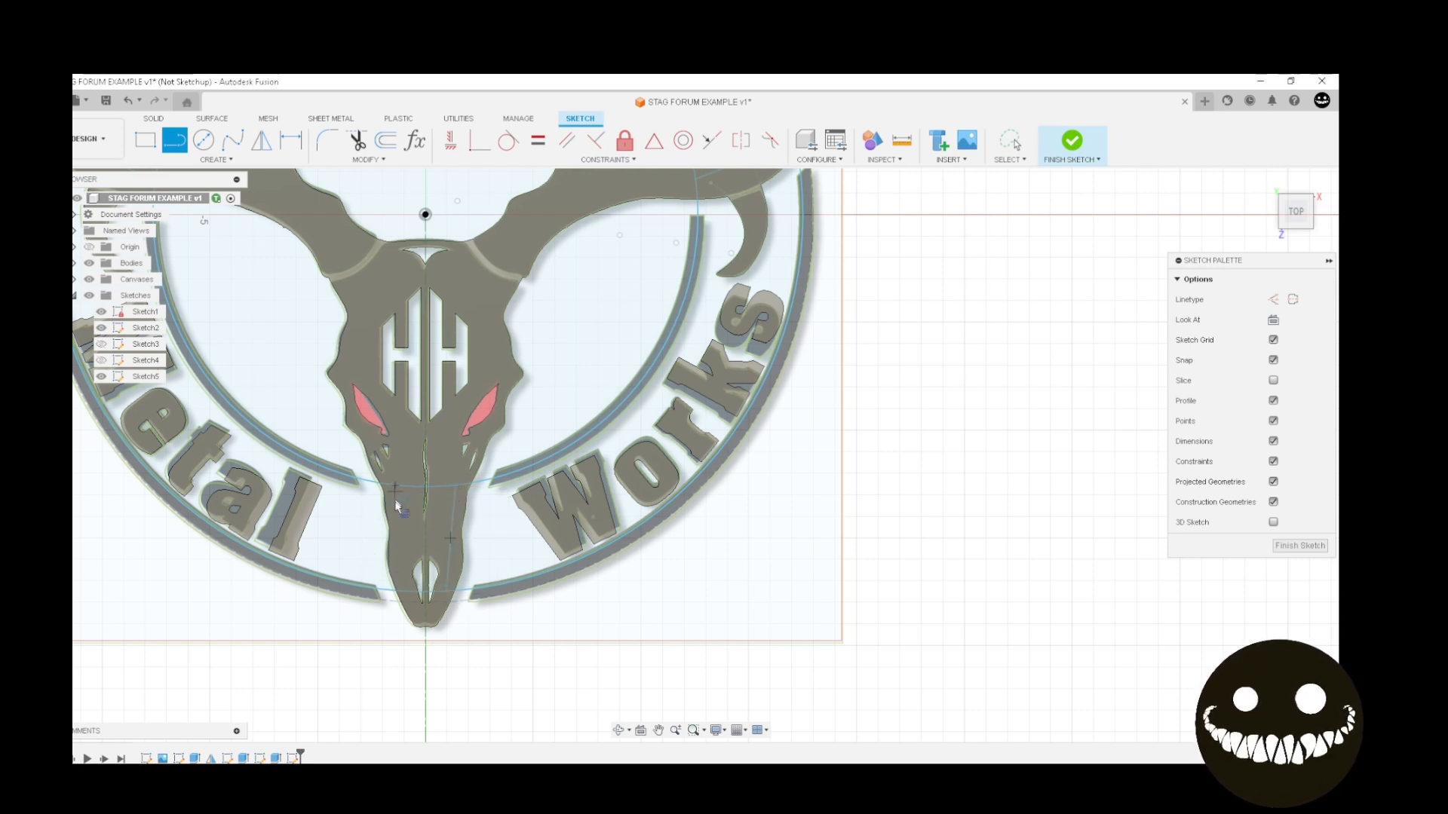
left_click(407, 598)
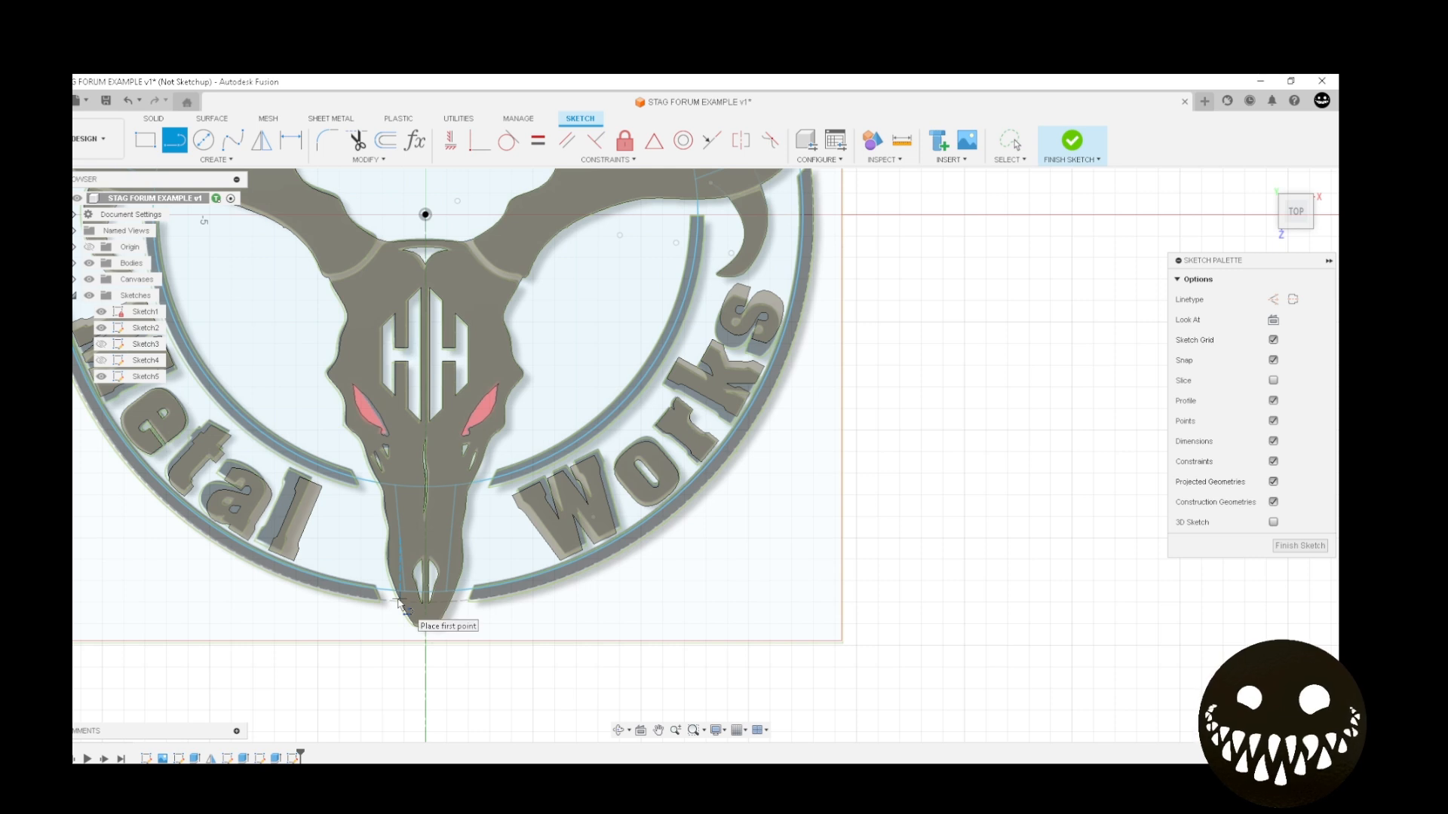
Trim the inner and outer circle sections between the two snout lines
key("t")
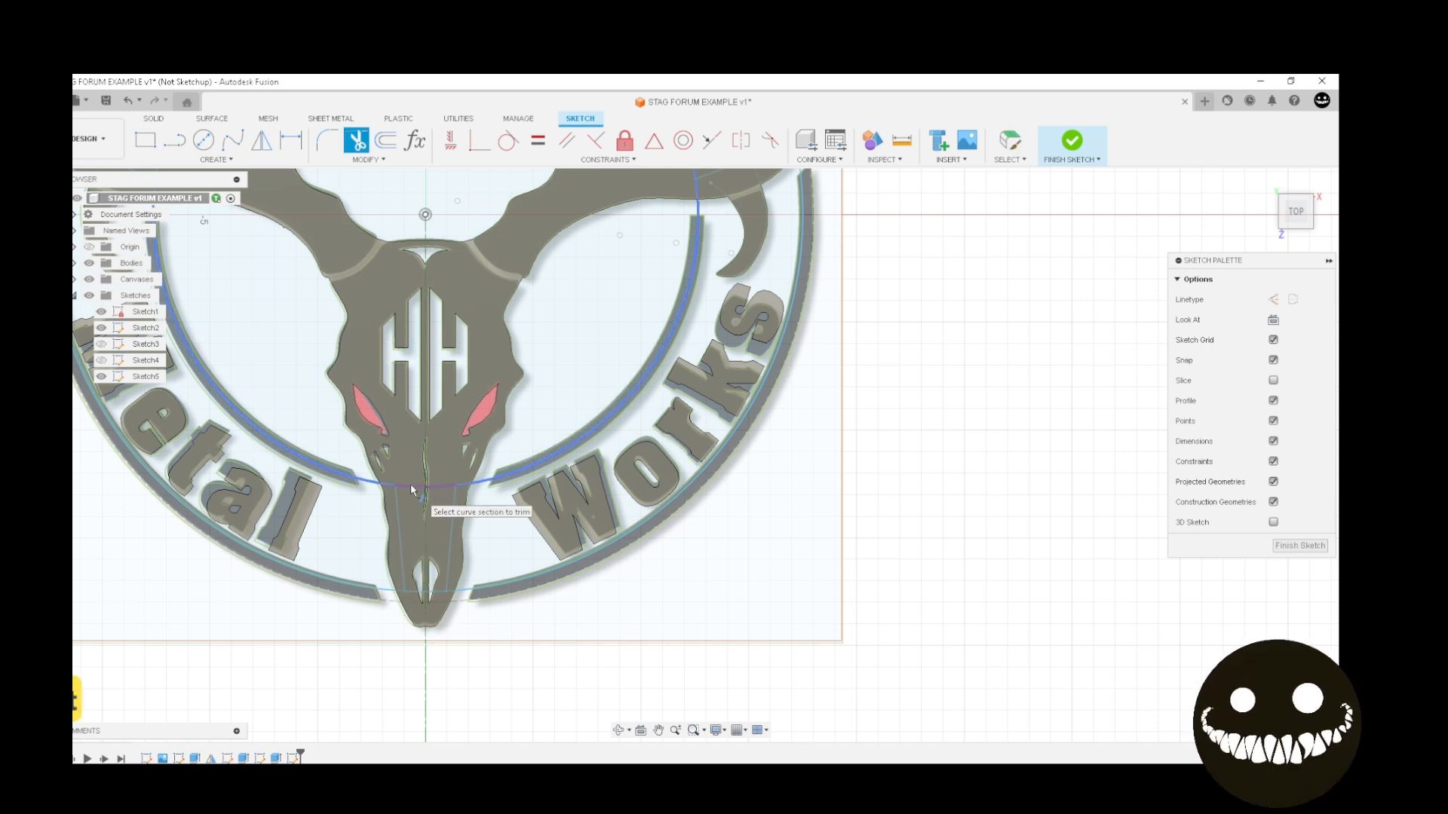
left_click(410, 482)
left_click(431, 591)
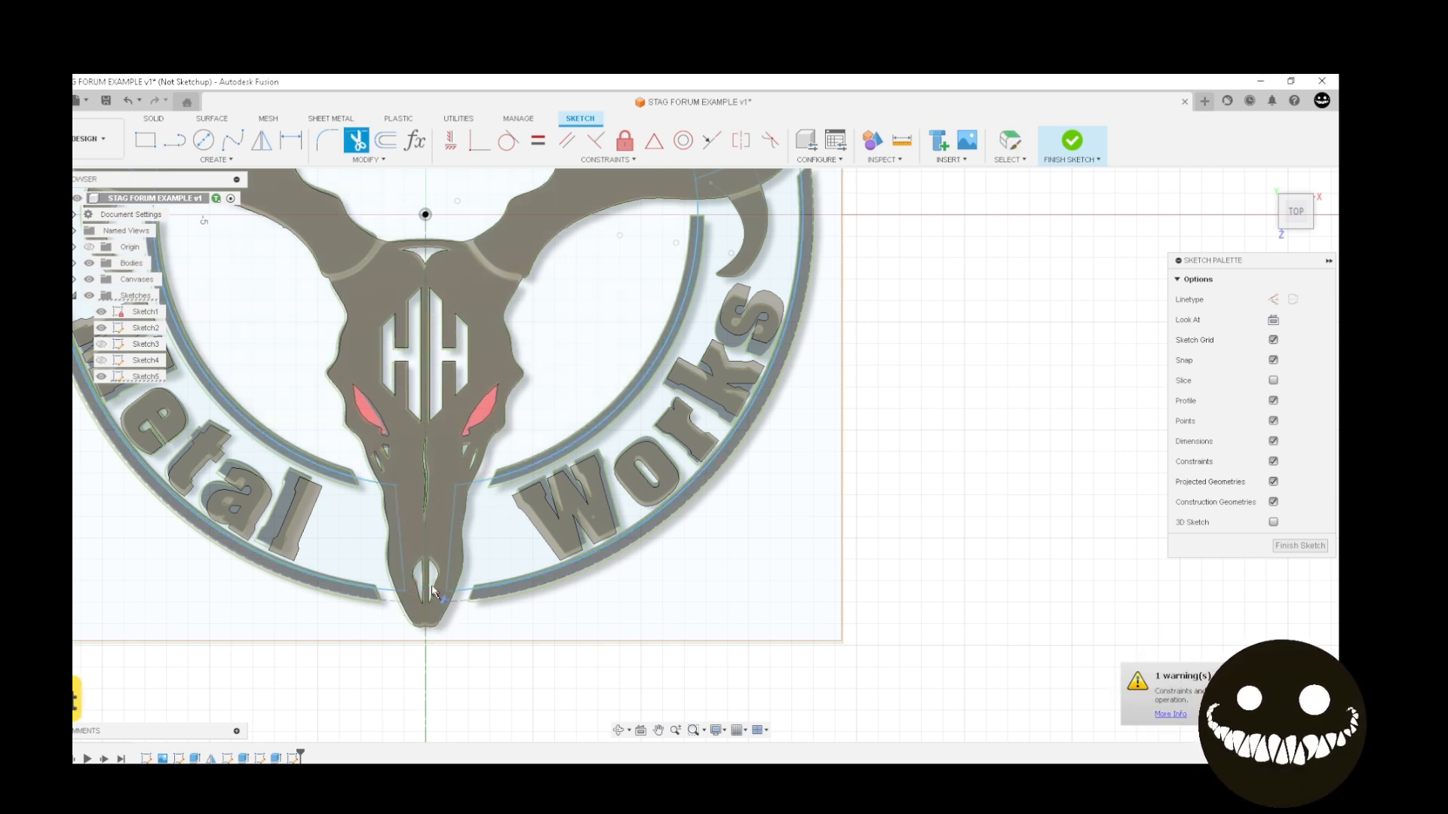
Try to trim the circles at the left antler and undo those trims
middle_click_drag(349, 459, 463, 625)
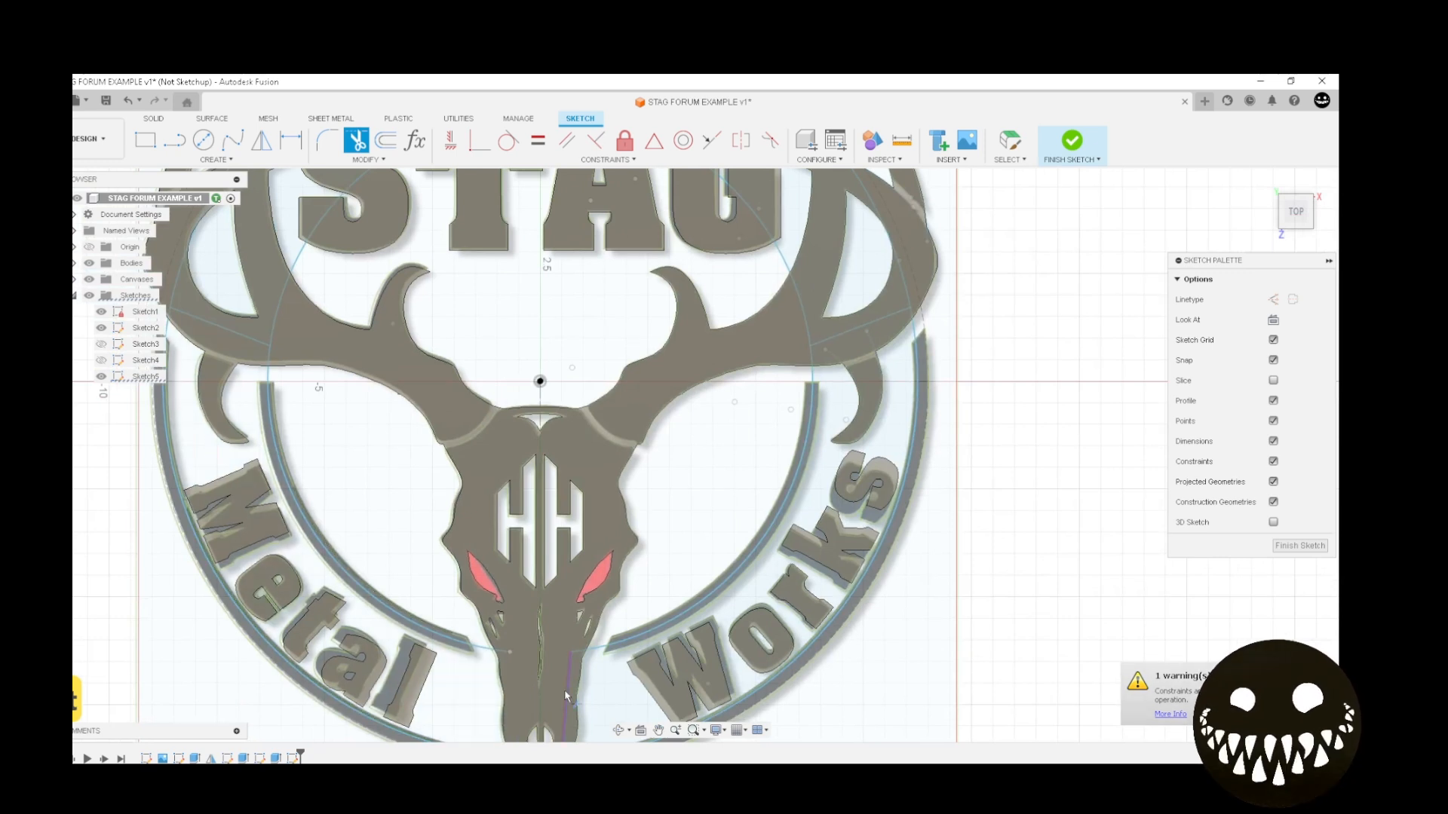
left_click(257, 342)
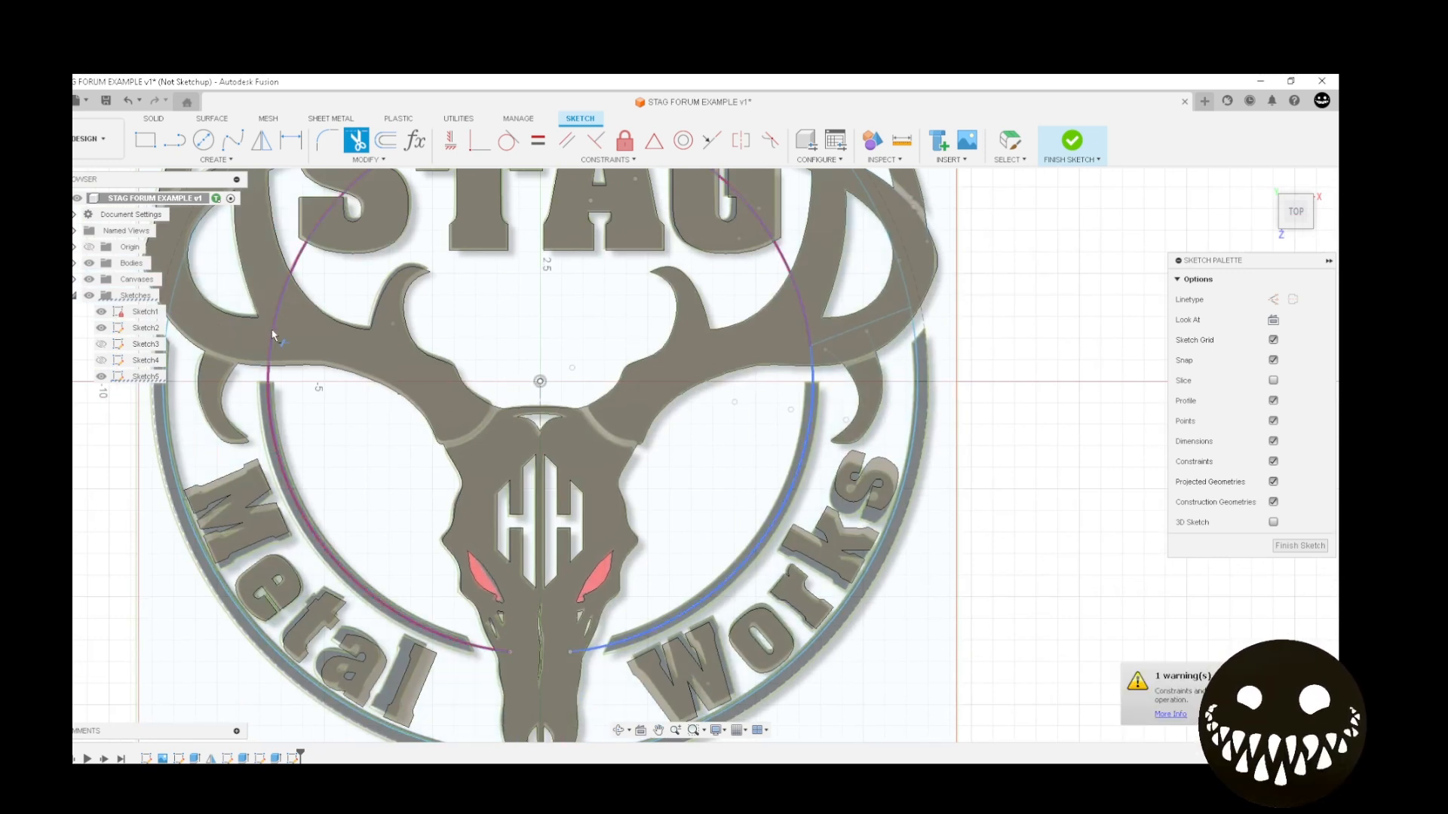
left_click(272, 331)
key("ctrl+z")
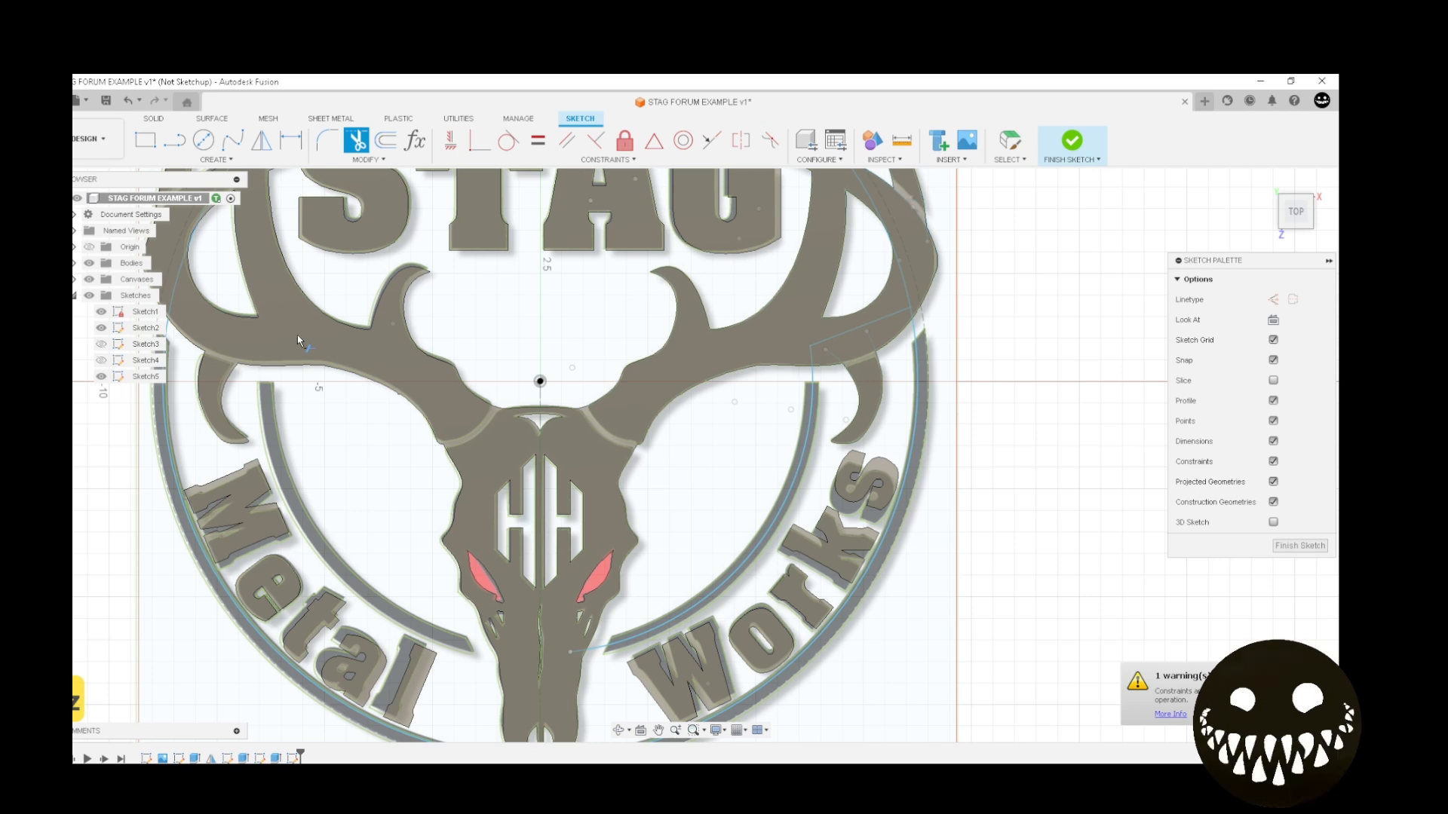
key("ctrl+z")
key("ctrl+z")
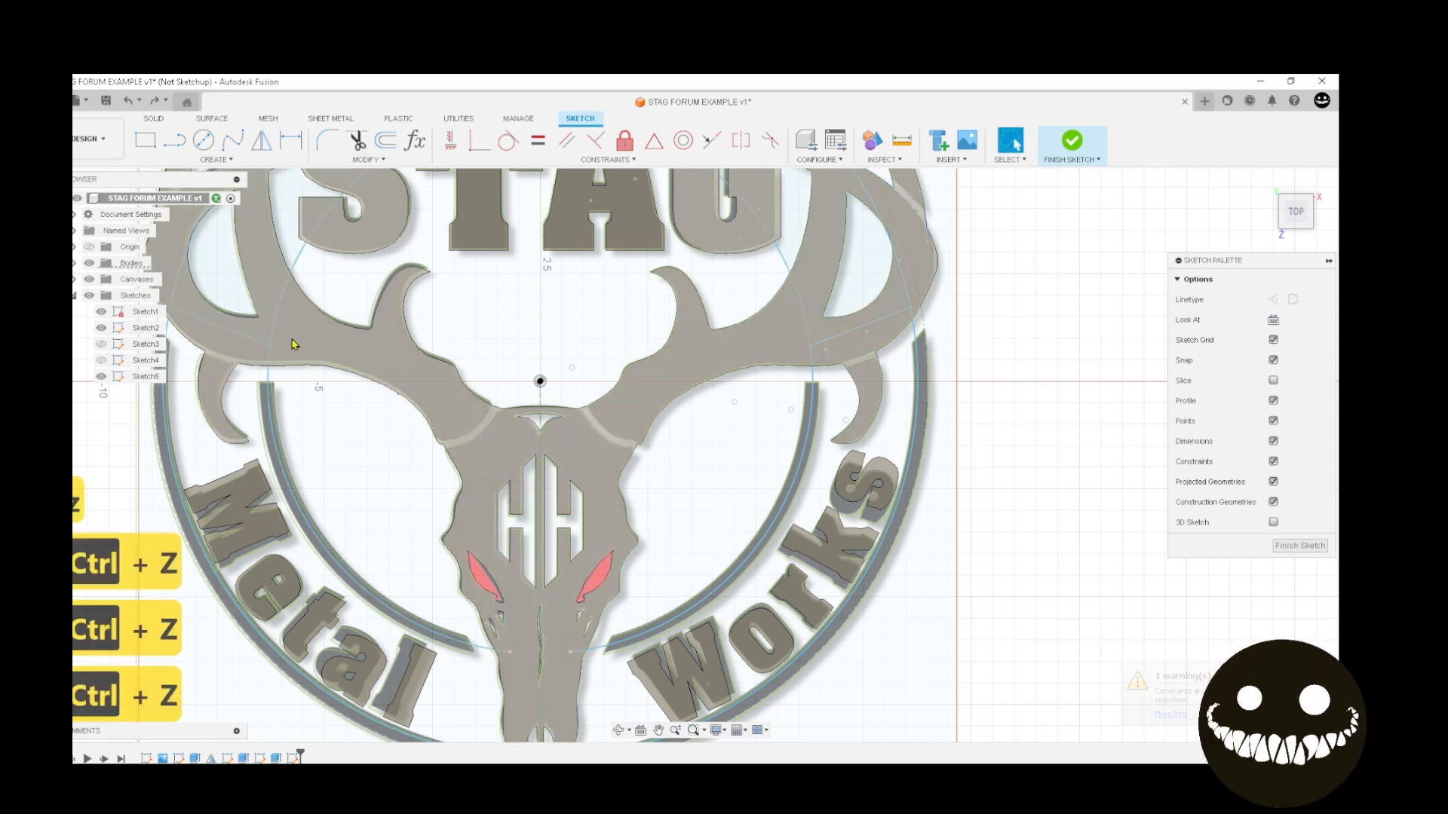
Trim the upper parts of both circles and the connecting lines so only the four lower ring arcs remain
right_click(295, 345)
left_click(288, 297)
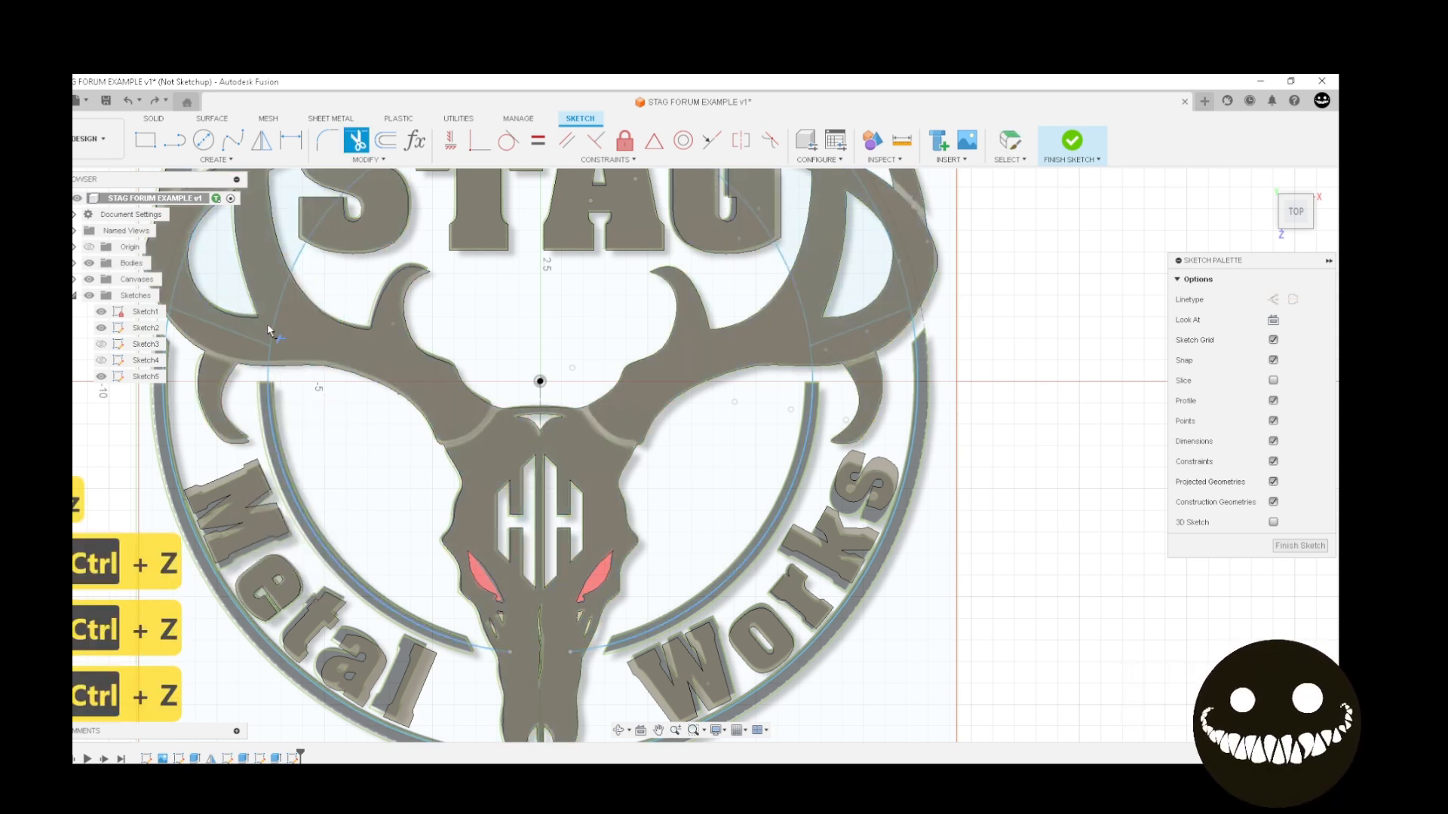
left_click(274, 323)
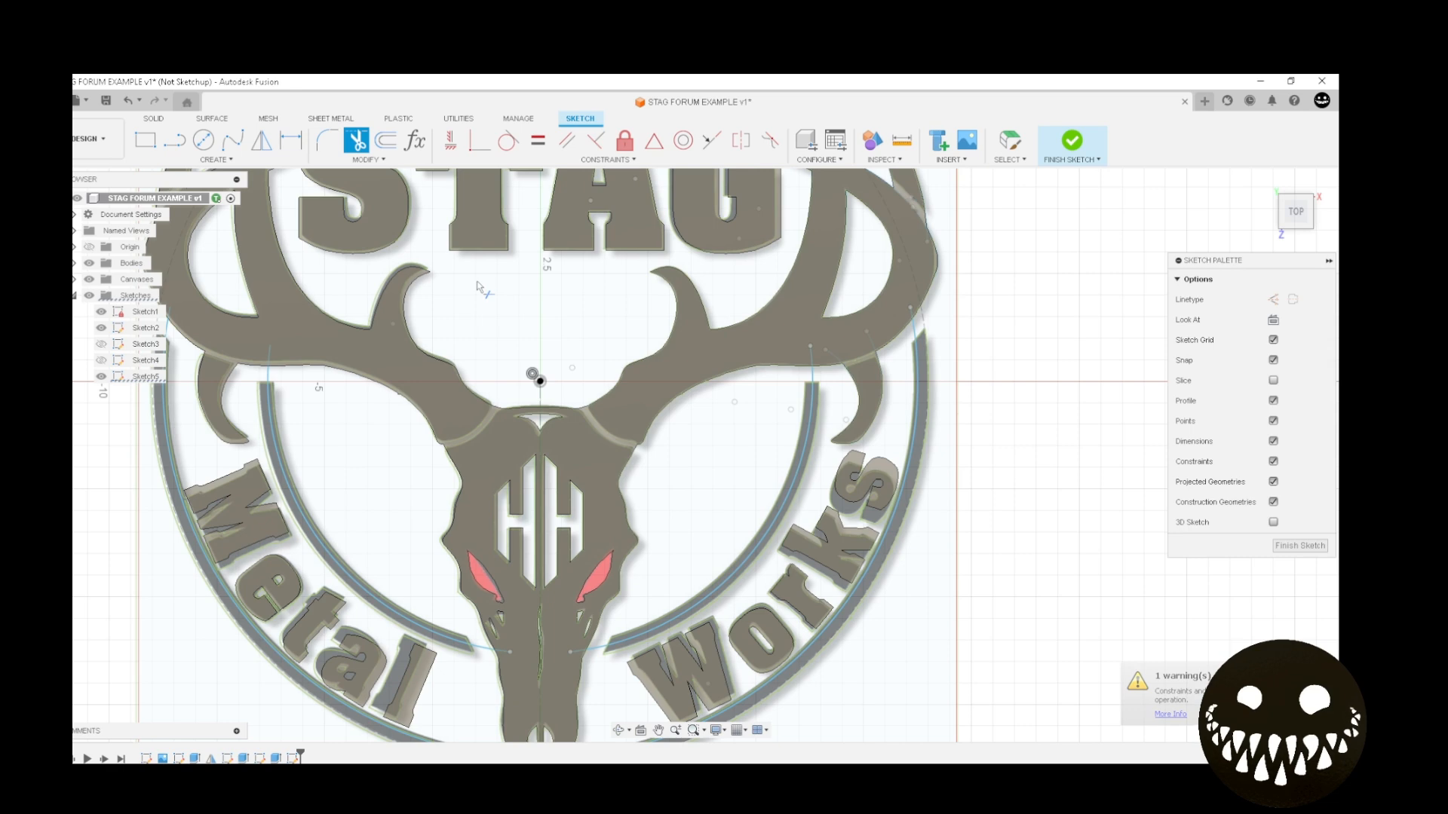
Start a thin extrude and select the four inner and outer ring arcs as profiles
key("e")
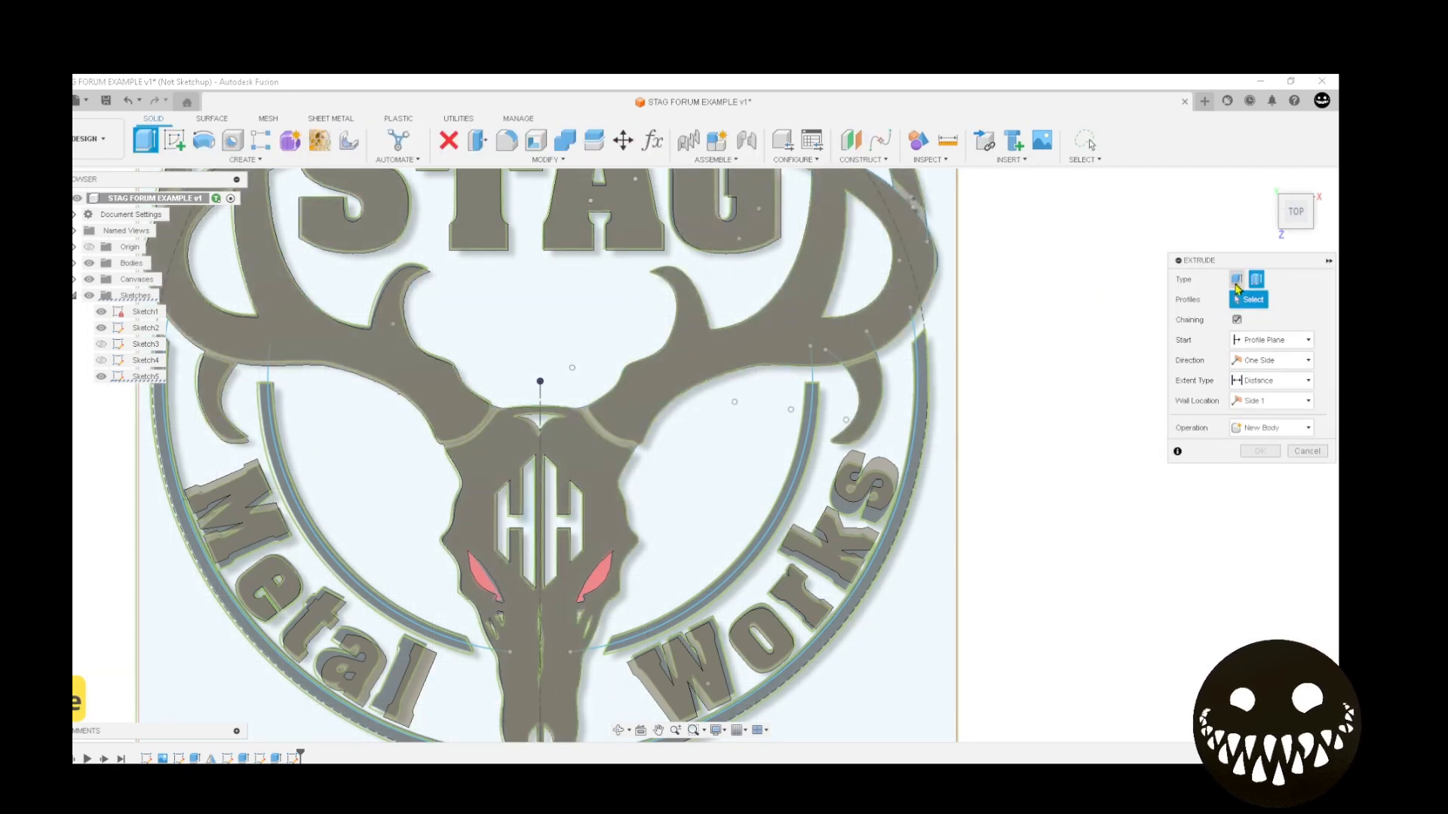
left_click(816, 429)
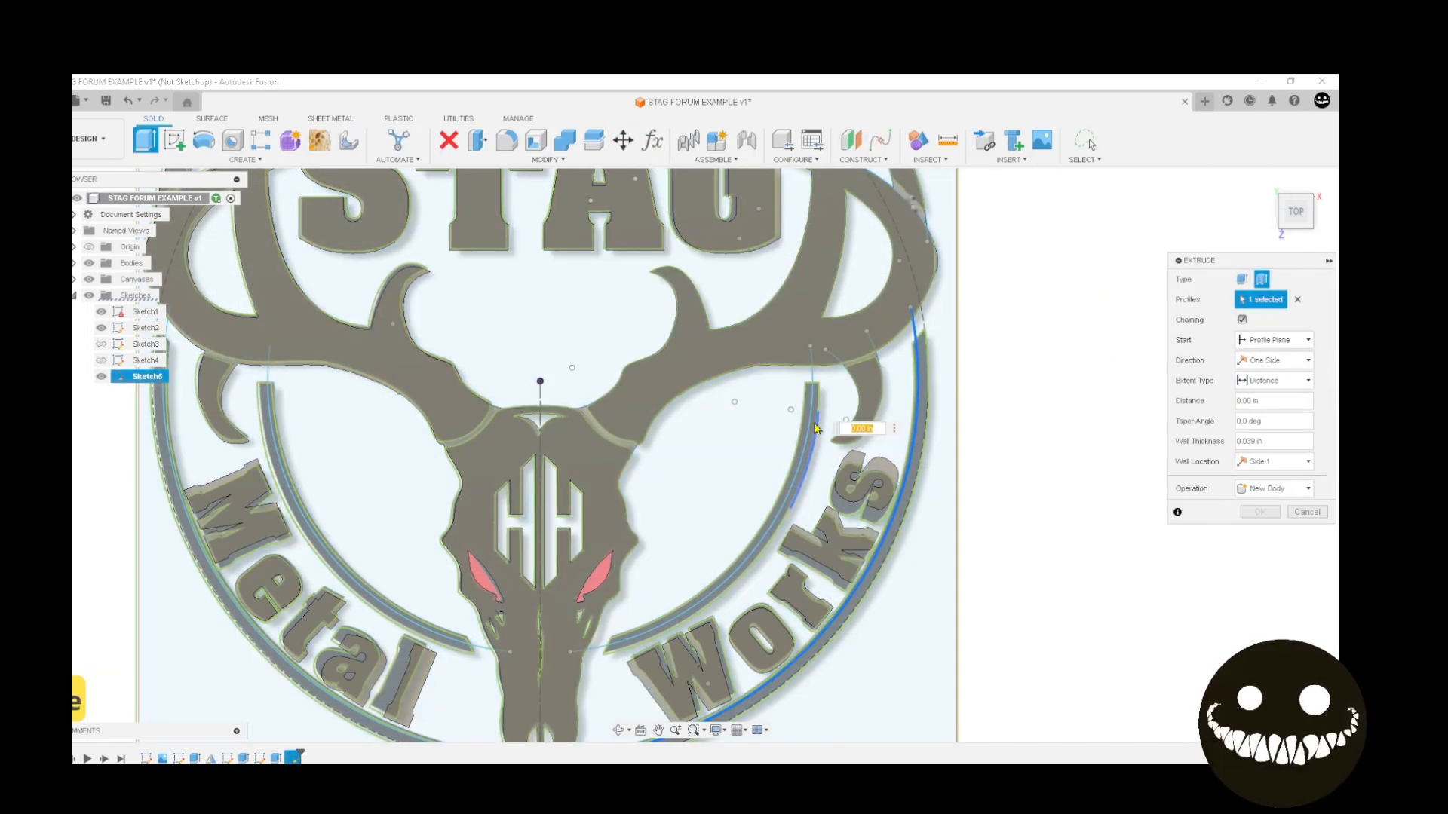
left_click(814, 407)
left_click(270, 579)
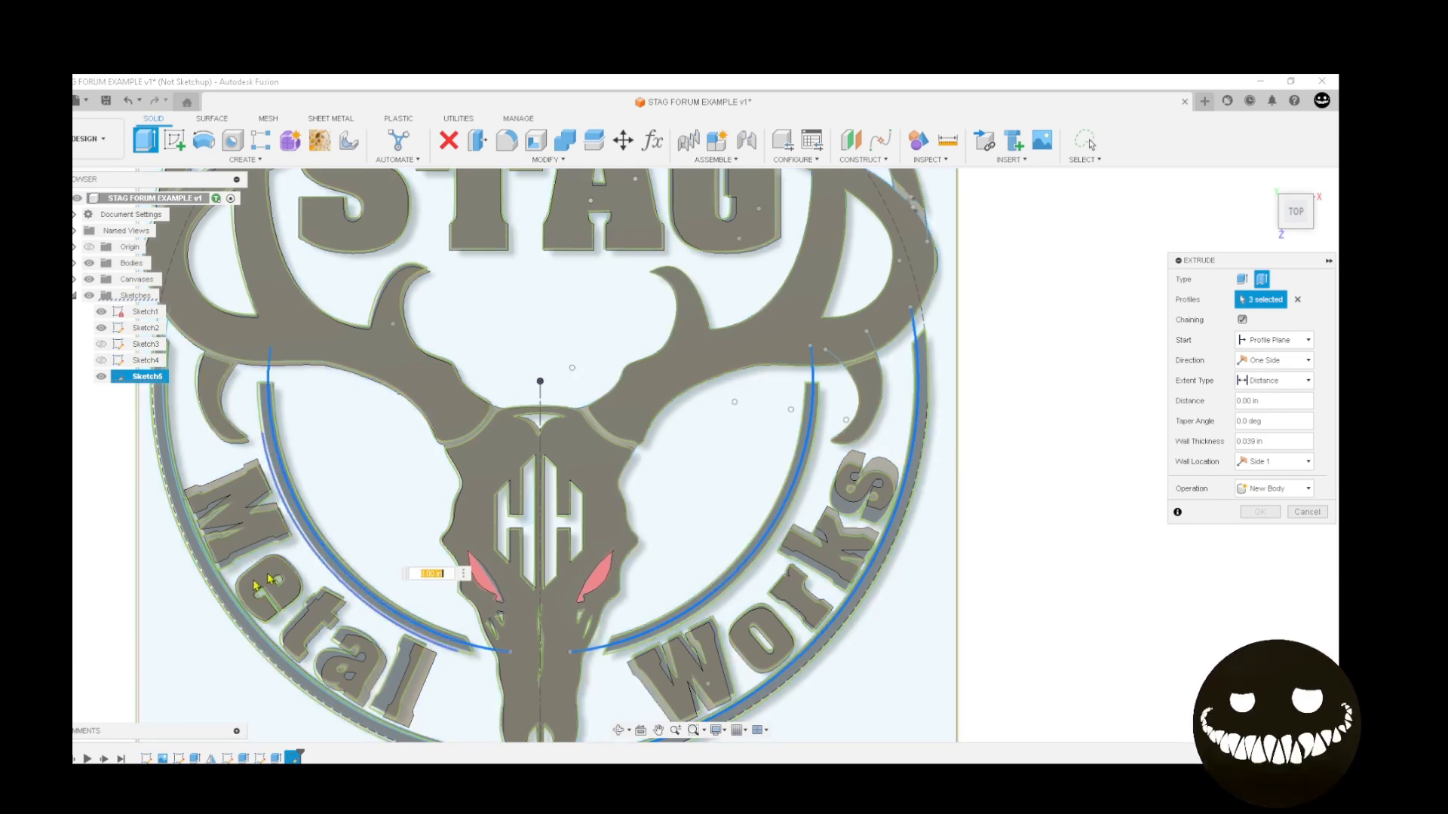
left_click(260, 586)
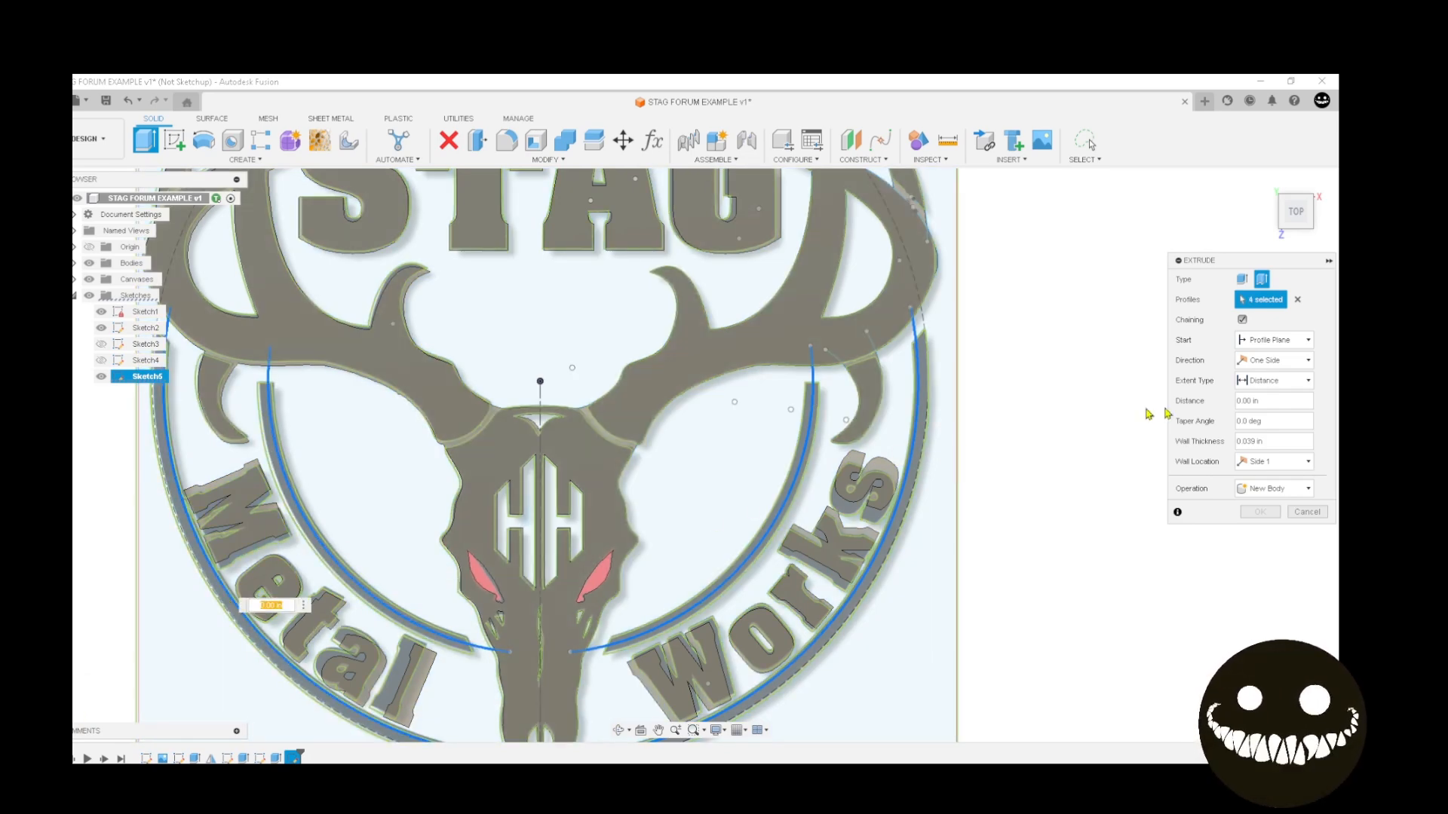
Set the thin extrude's wall thickness to 0.5 in, wall location to Center and distance to 0.075 in
left_click(1281, 442)
type("5")
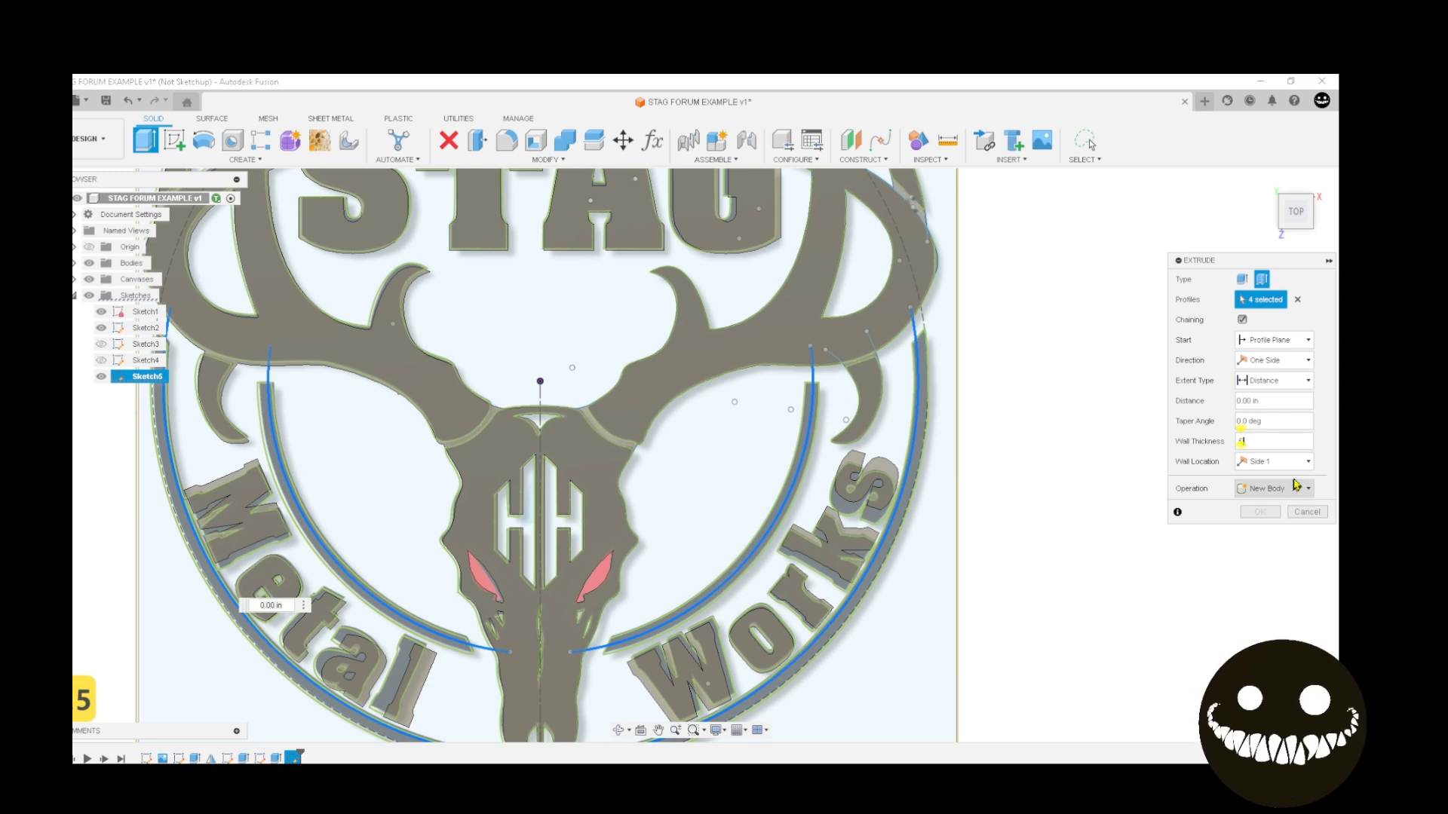
left_click(1308, 361)
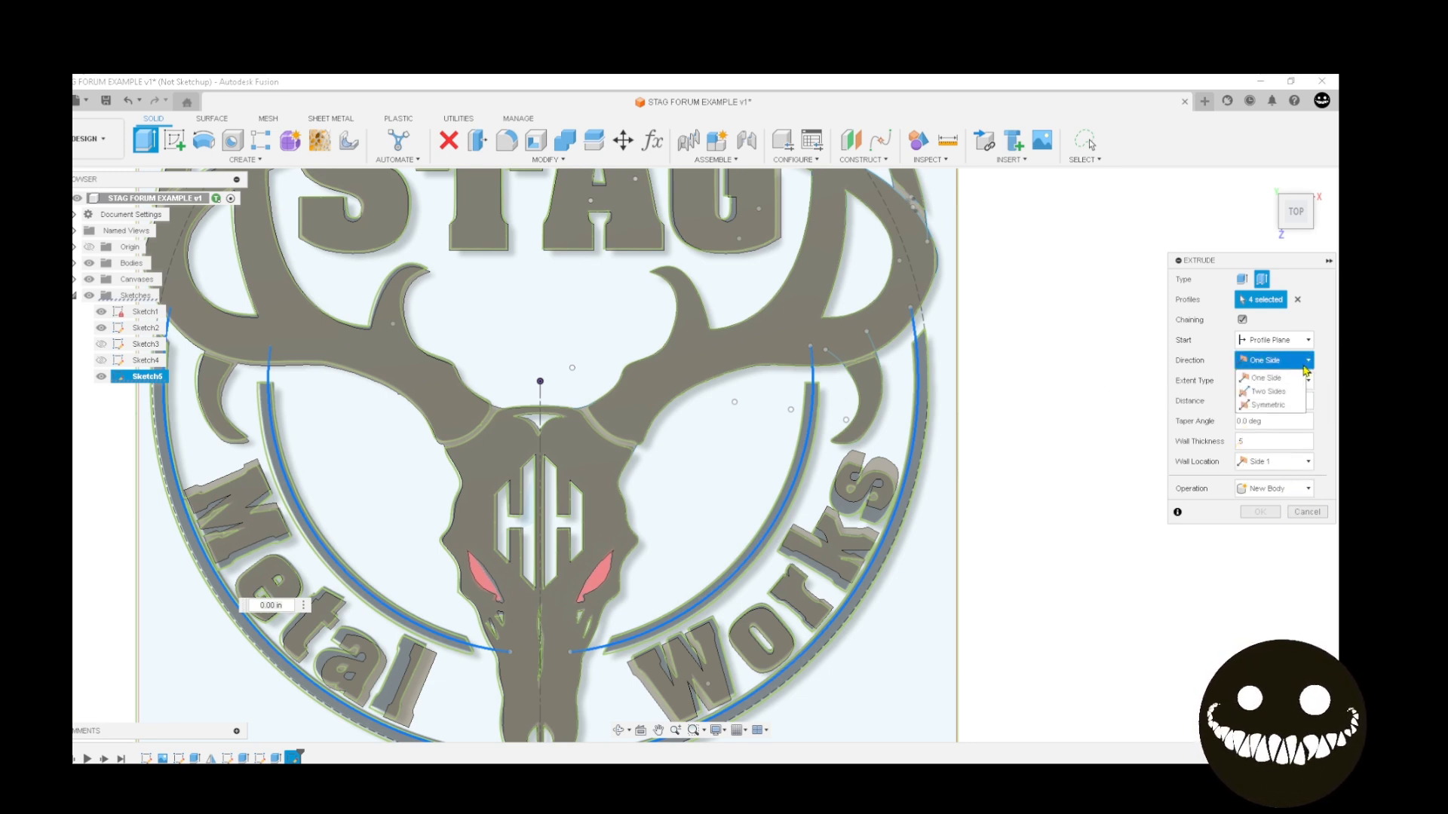
left_click(1306, 368)
left_click(1275, 462)
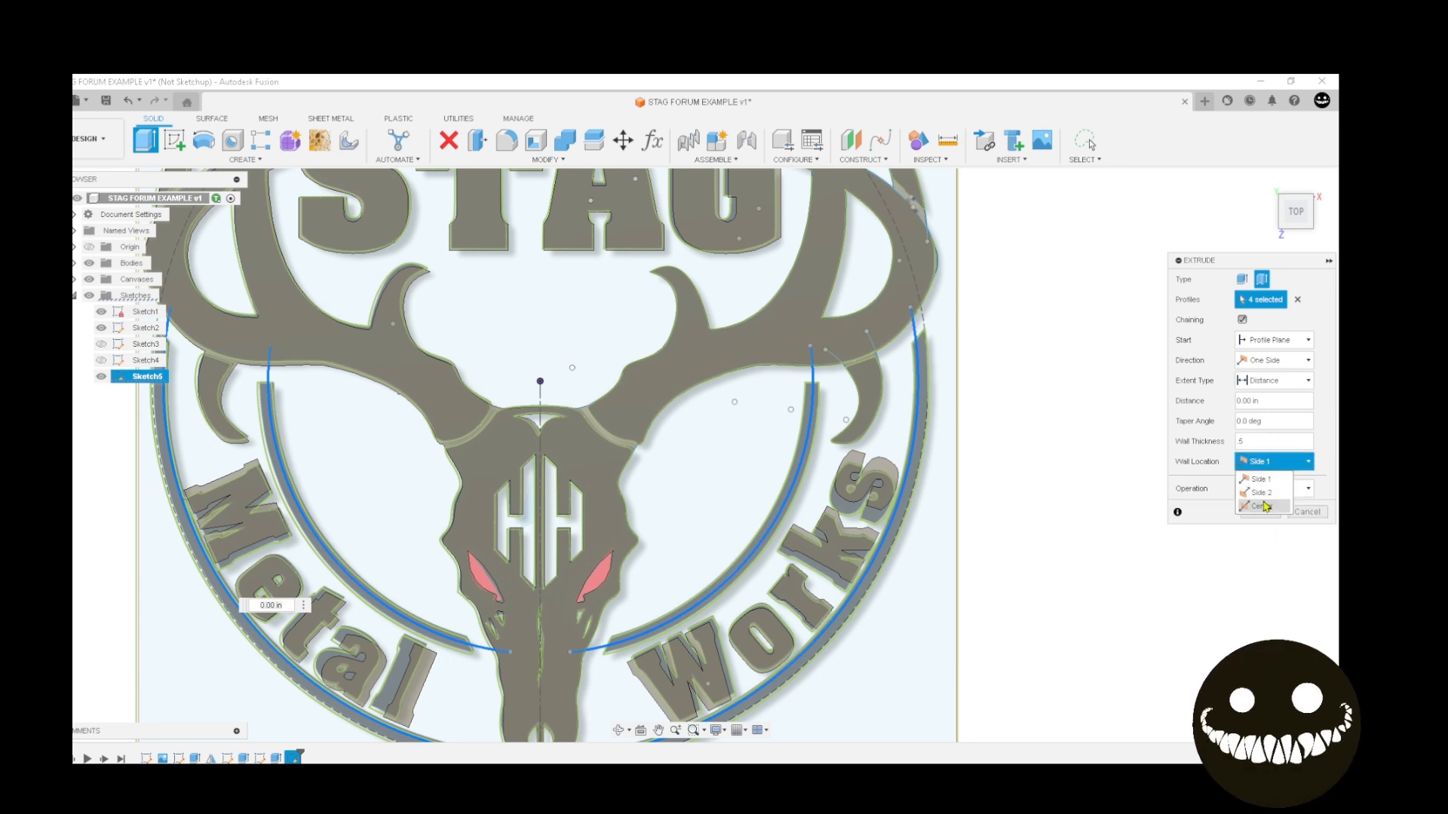
left_click(1267, 507)
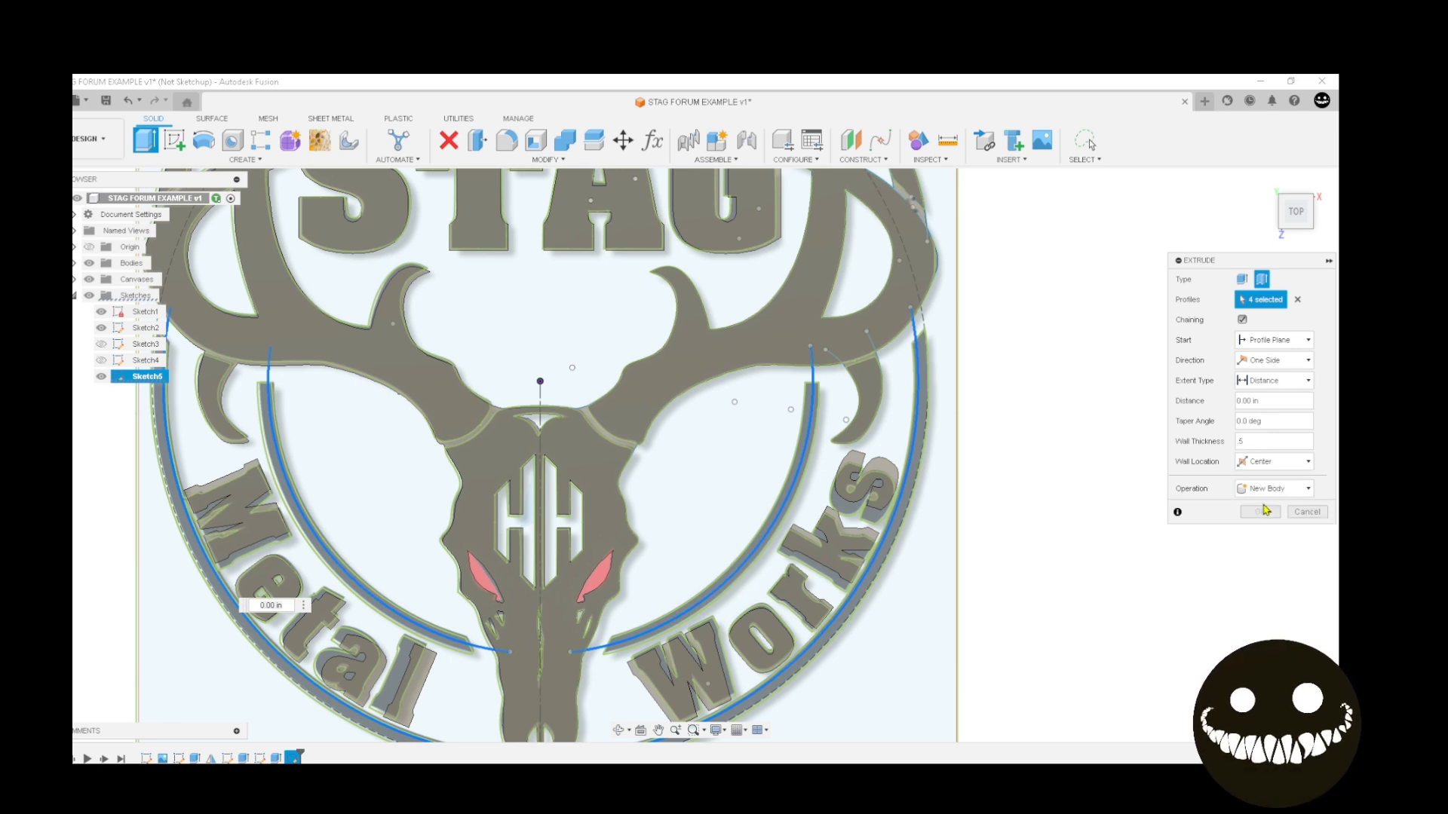
double_click(1271, 399)
type(".075")
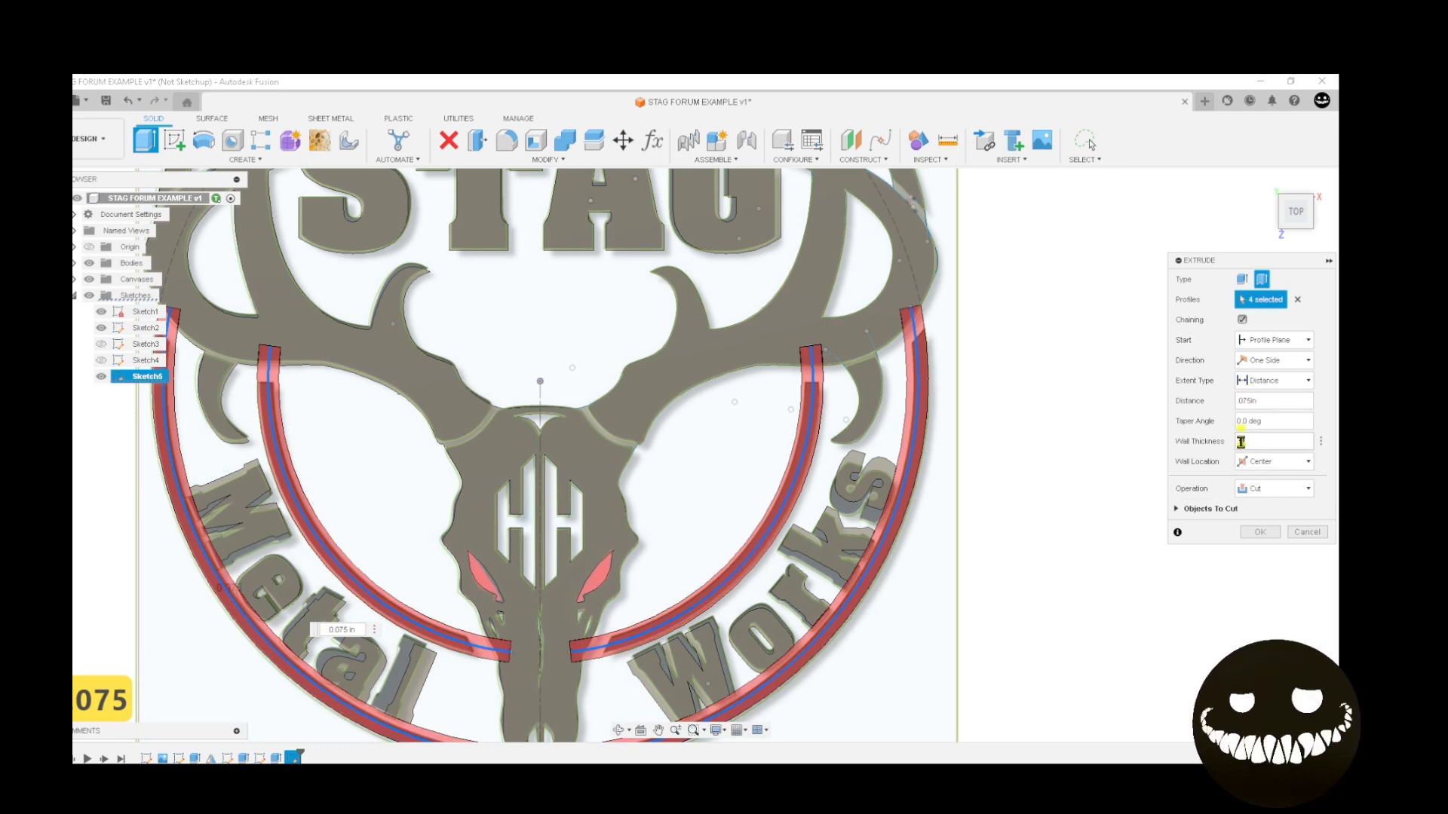
Reduce the ring wall thickness to 0.375 in and complete the extrude as a Join operation
type("3")
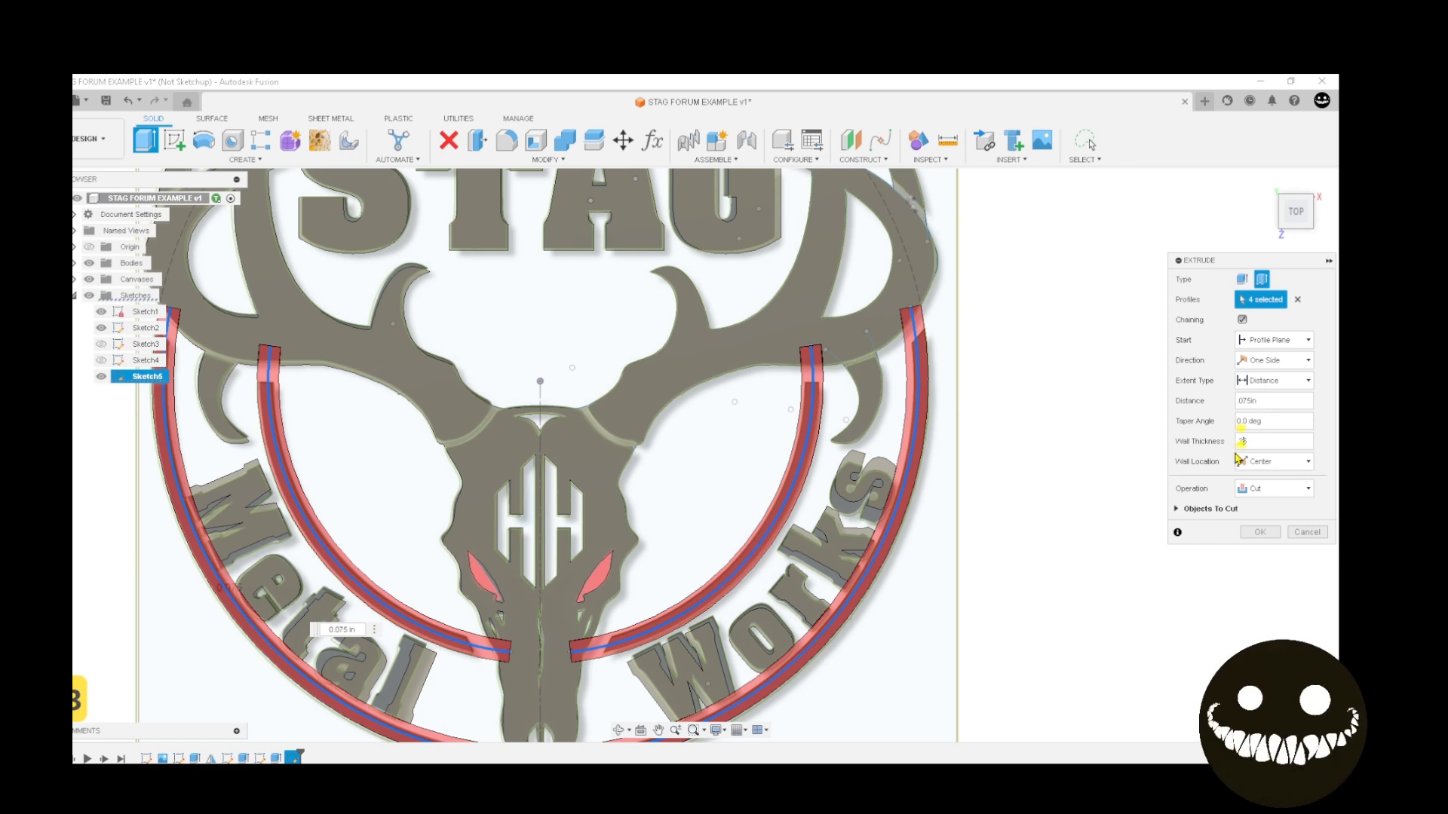
type("75")
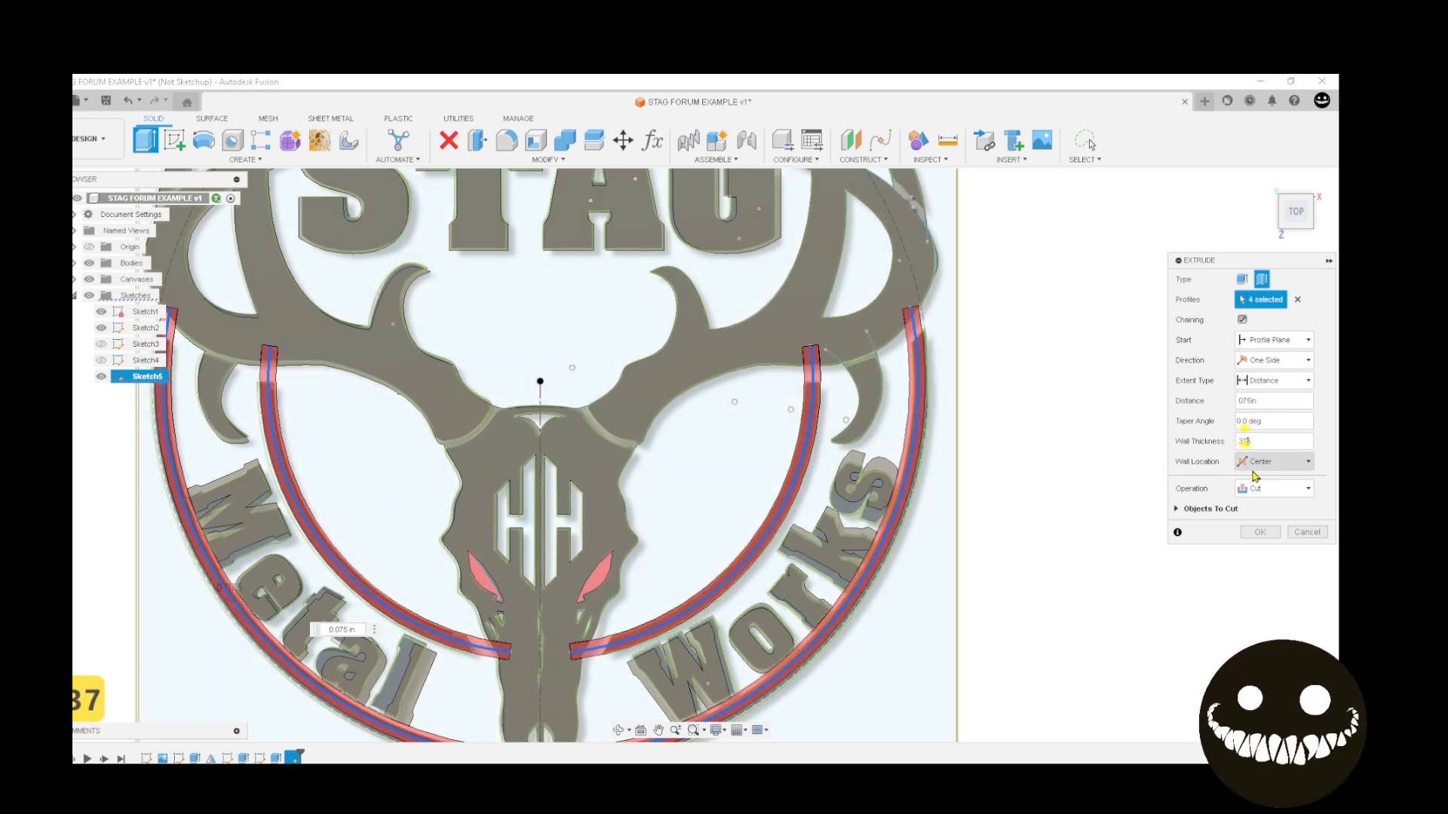
middle_click_drag(1051, 543, 1070, 470)
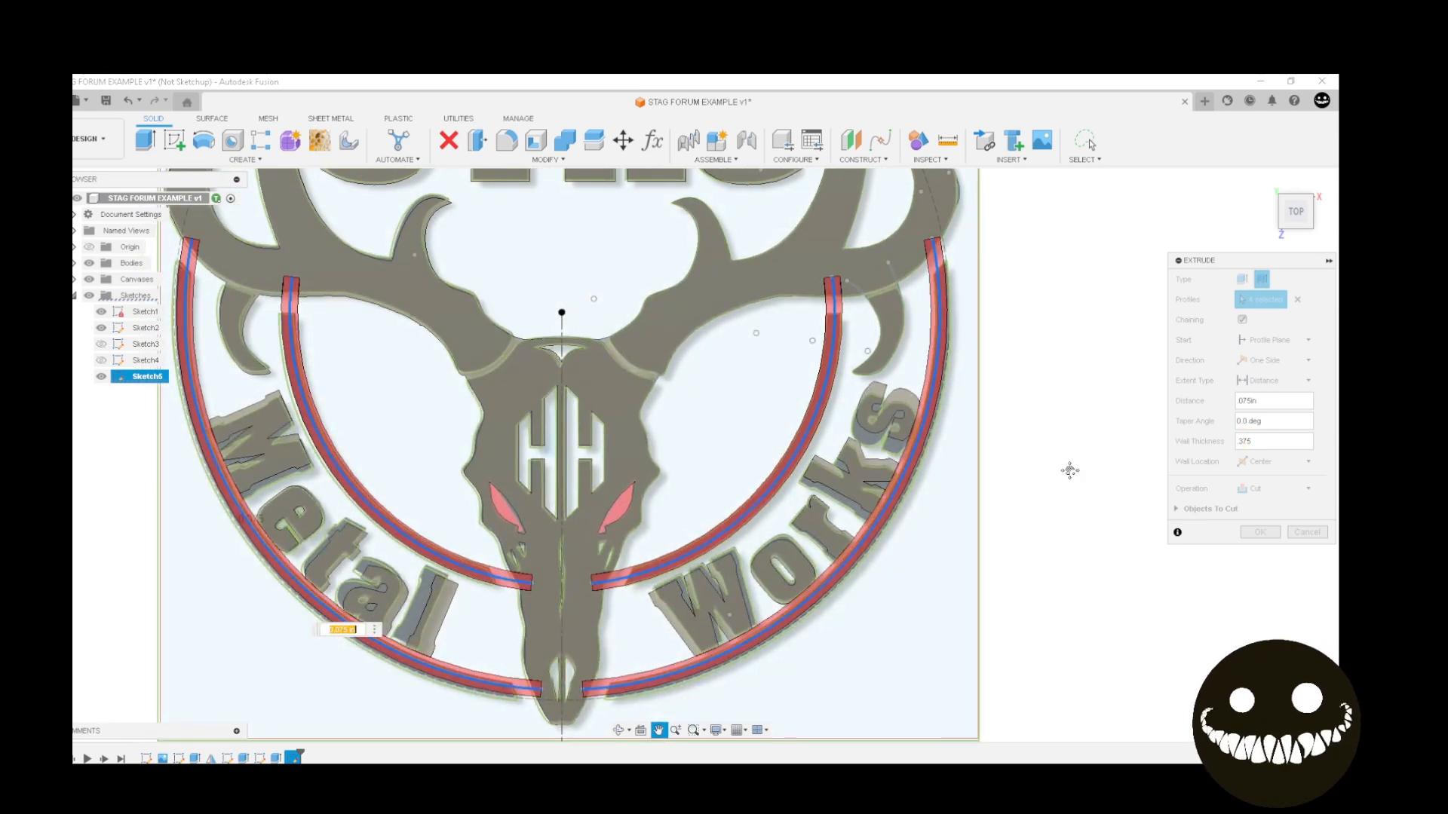
left_click(1275, 489)
left_click(1270, 510)
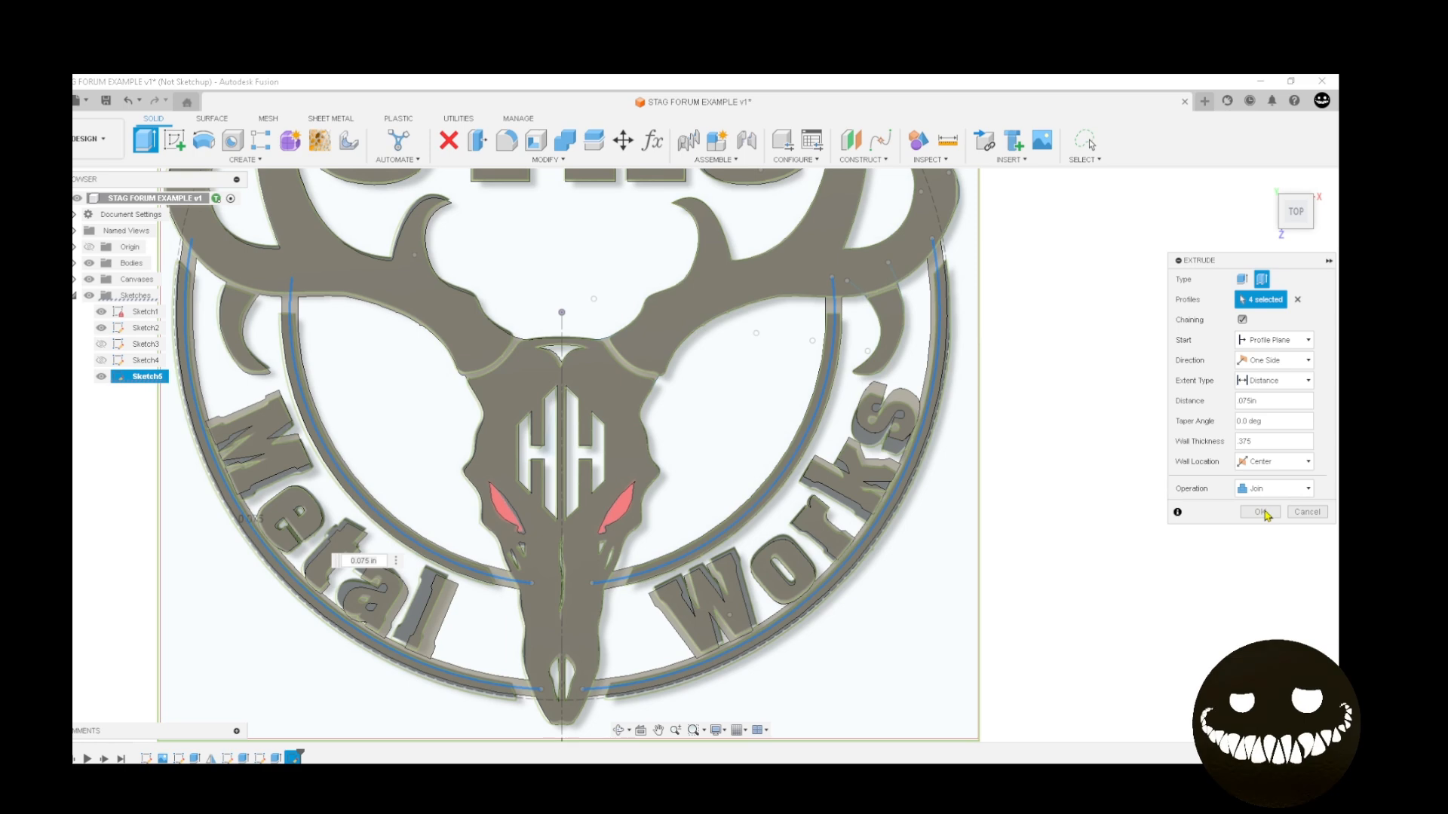
left_click(1260, 512)
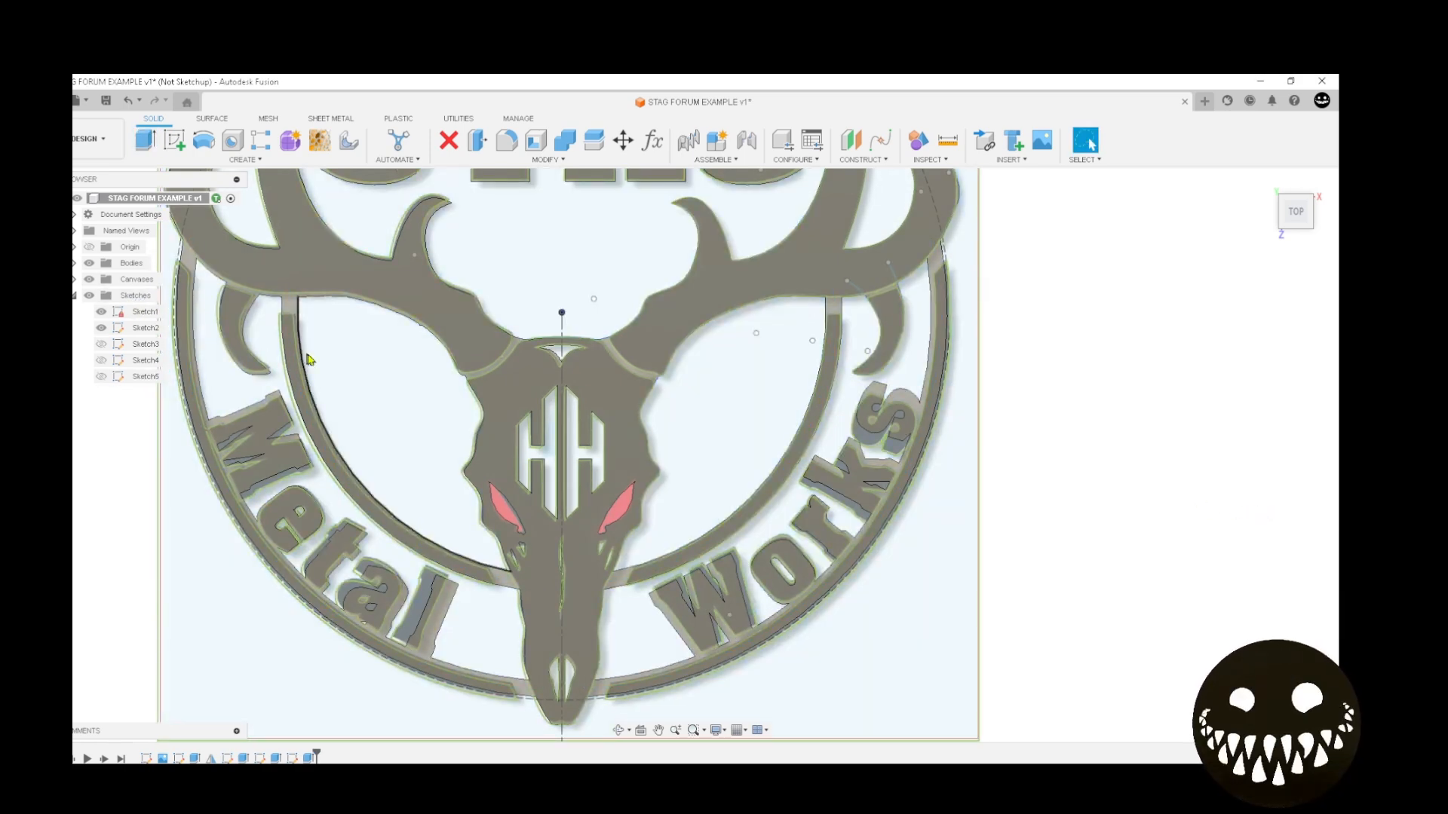
Hide the canvas and all sketches so only the extruded logo is displayed
scroll(307, 356, "down", 4)
middle_click_drag(343, 363, 420, 426)
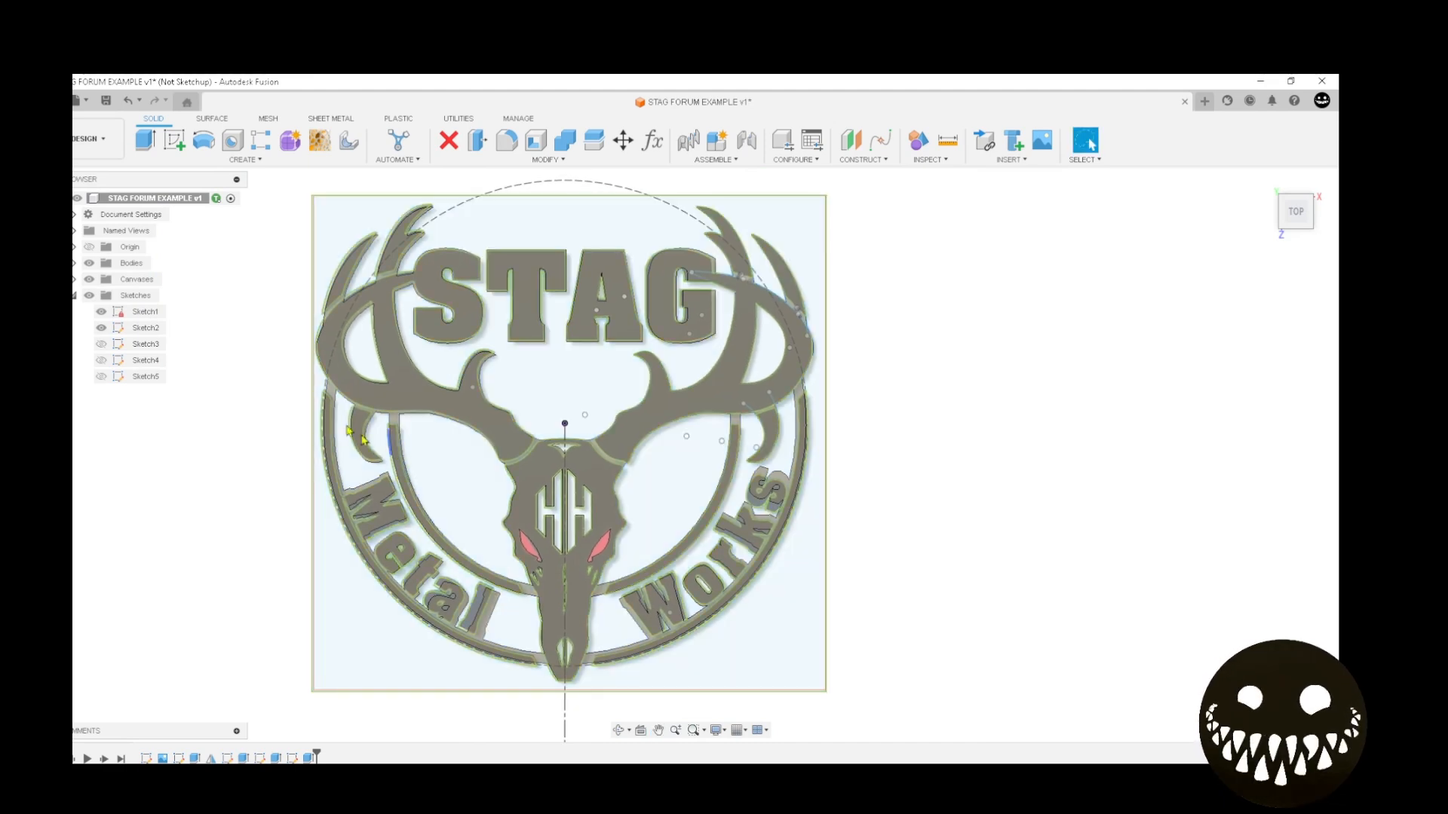
left_click(89, 281)
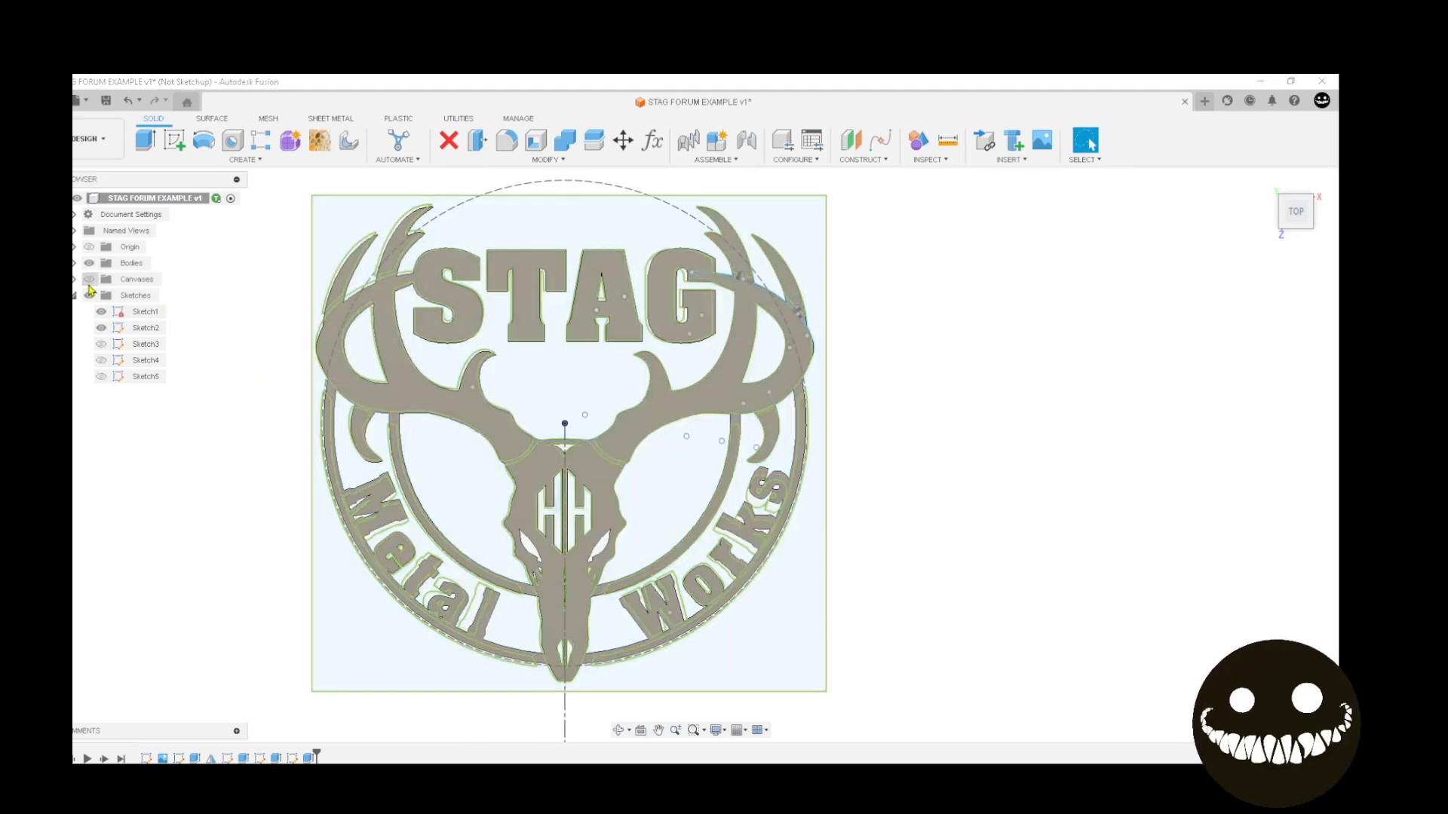
left_click(90, 296)
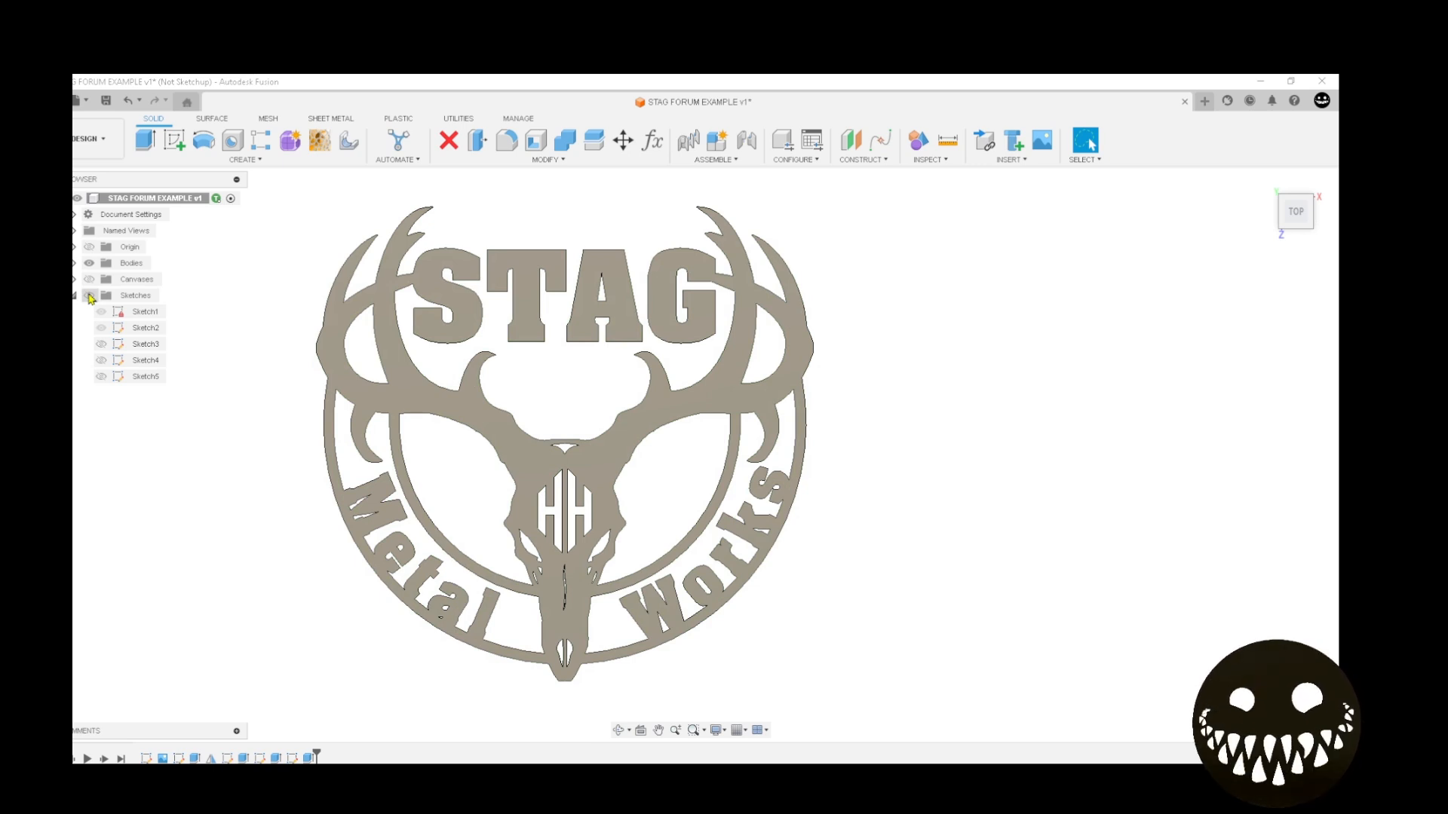
Switch the canvas on and off repeatedly to compare the extruded logo with the reference image, leaving it hidden
left_click(90, 281)
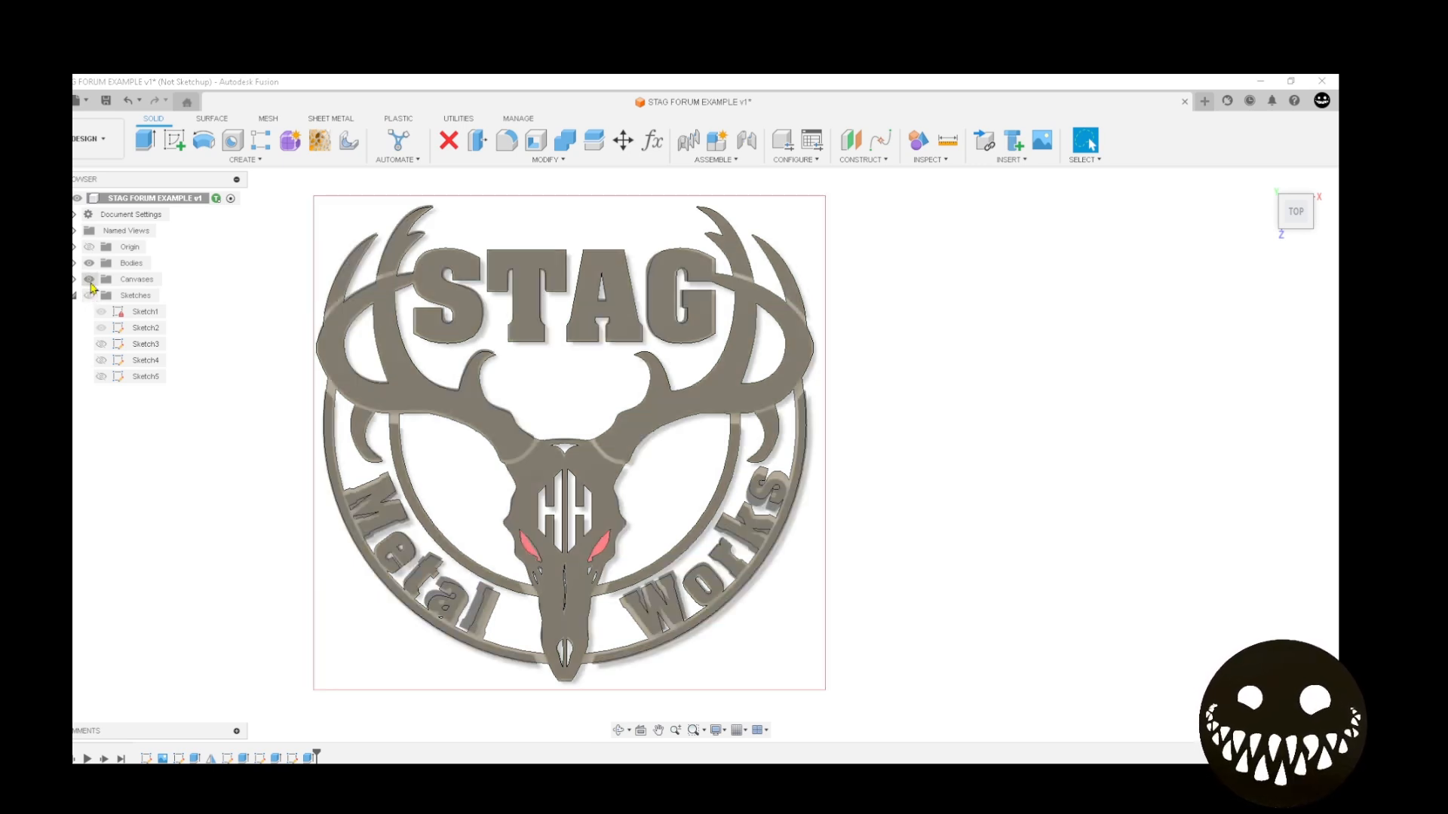
left_click(91, 283)
left_click(90, 280)
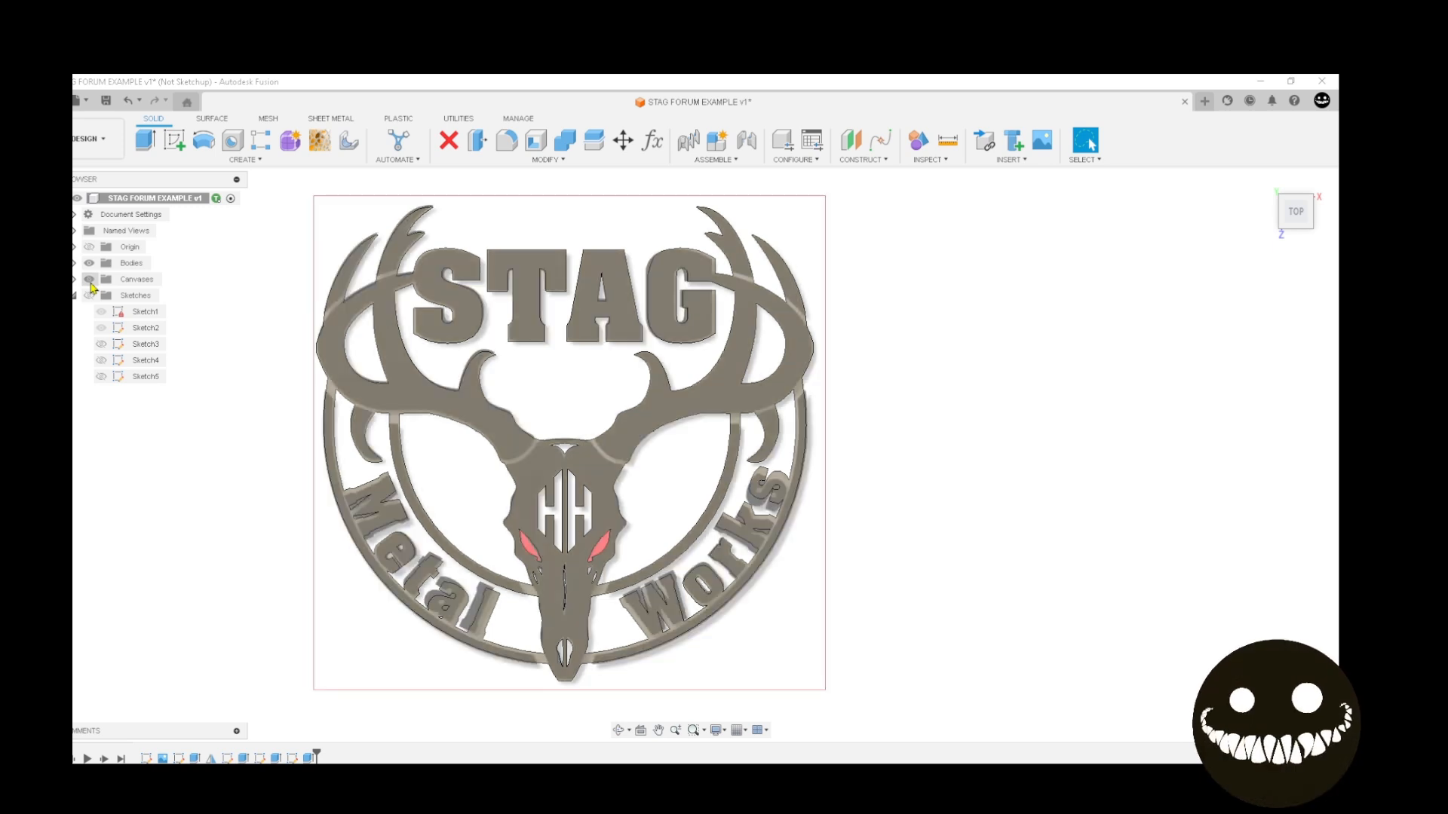
left_click(90, 280)
left_click(90, 281)
left_click(90, 281)
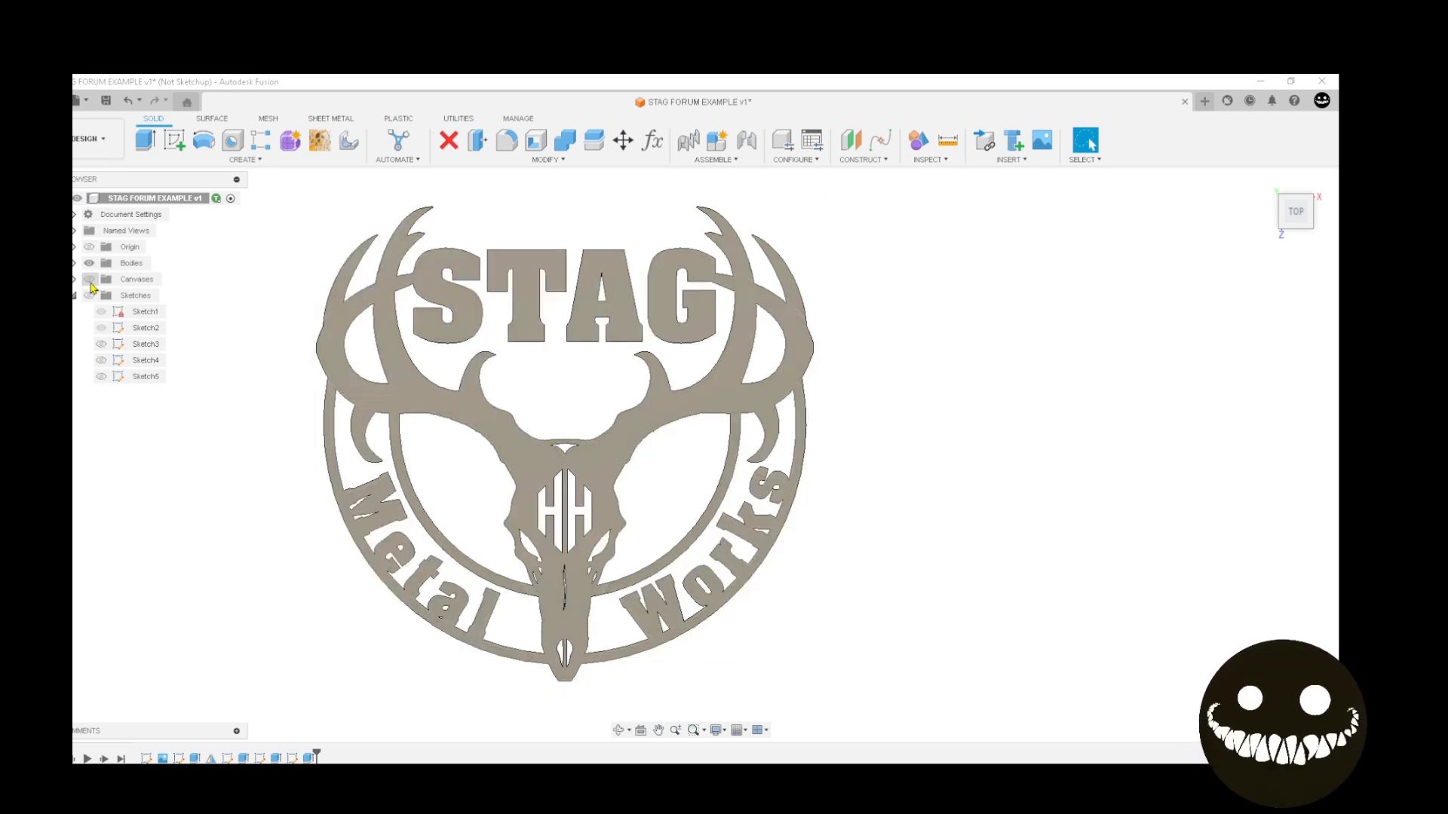
left_click(90, 281)
left_click(90, 280)
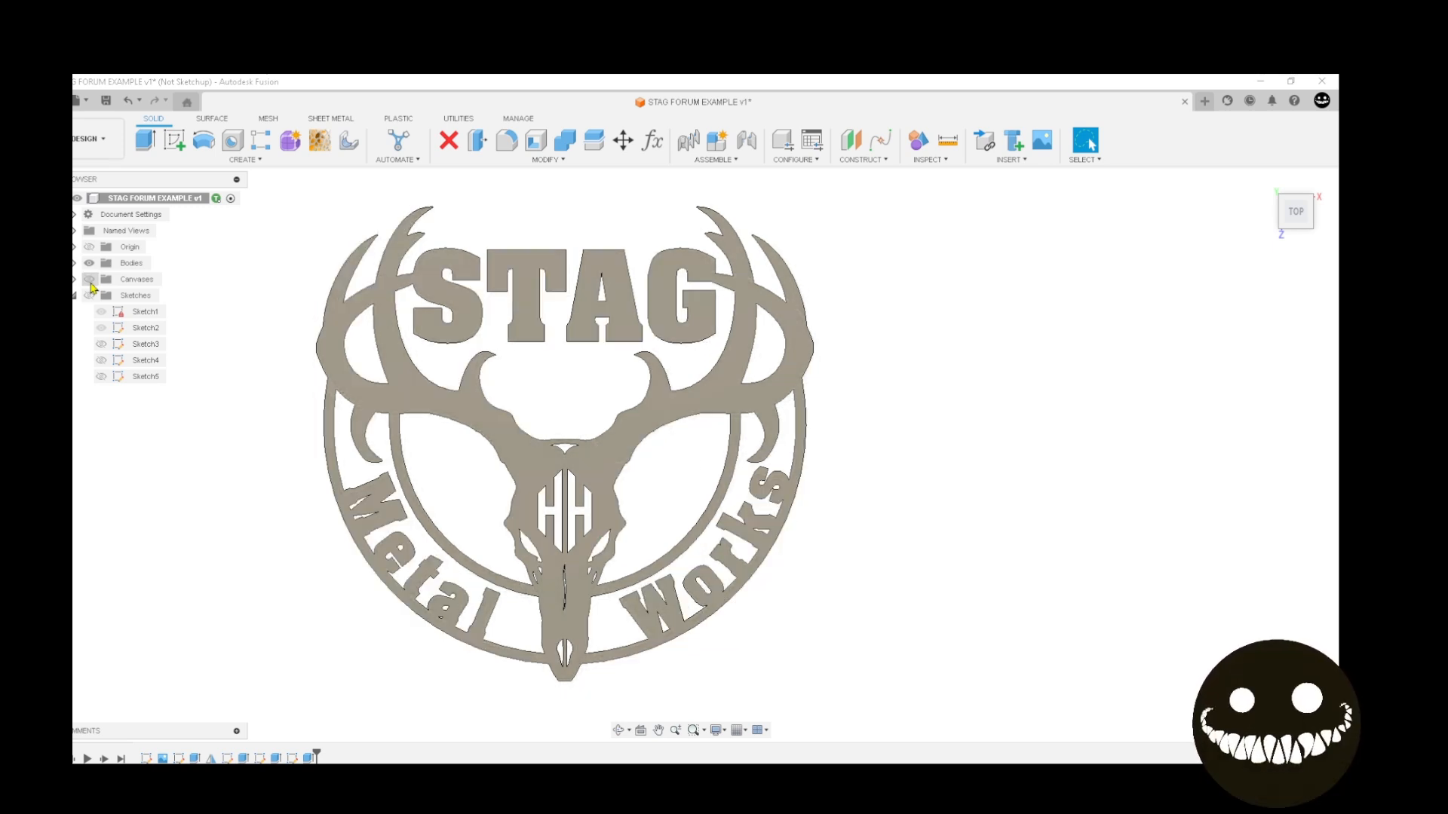
left_click(89, 280)
left_click(90, 280)
Create a new sketch on the logo's plane and project the main logo body plus the letters T and A into it
left_click(174, 140)
left_click(641, 479)
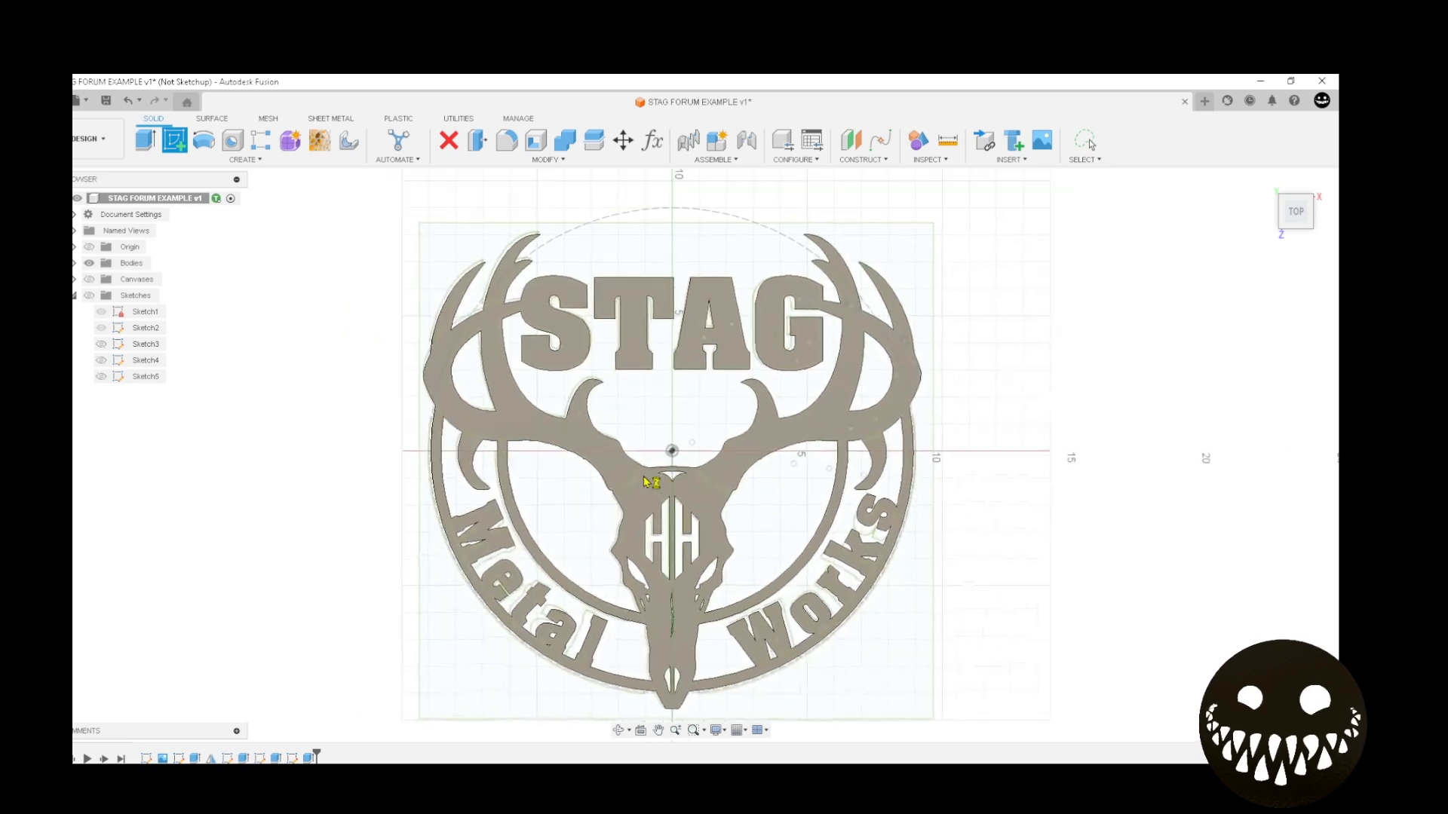
scroll(647, 321, "up", 10)
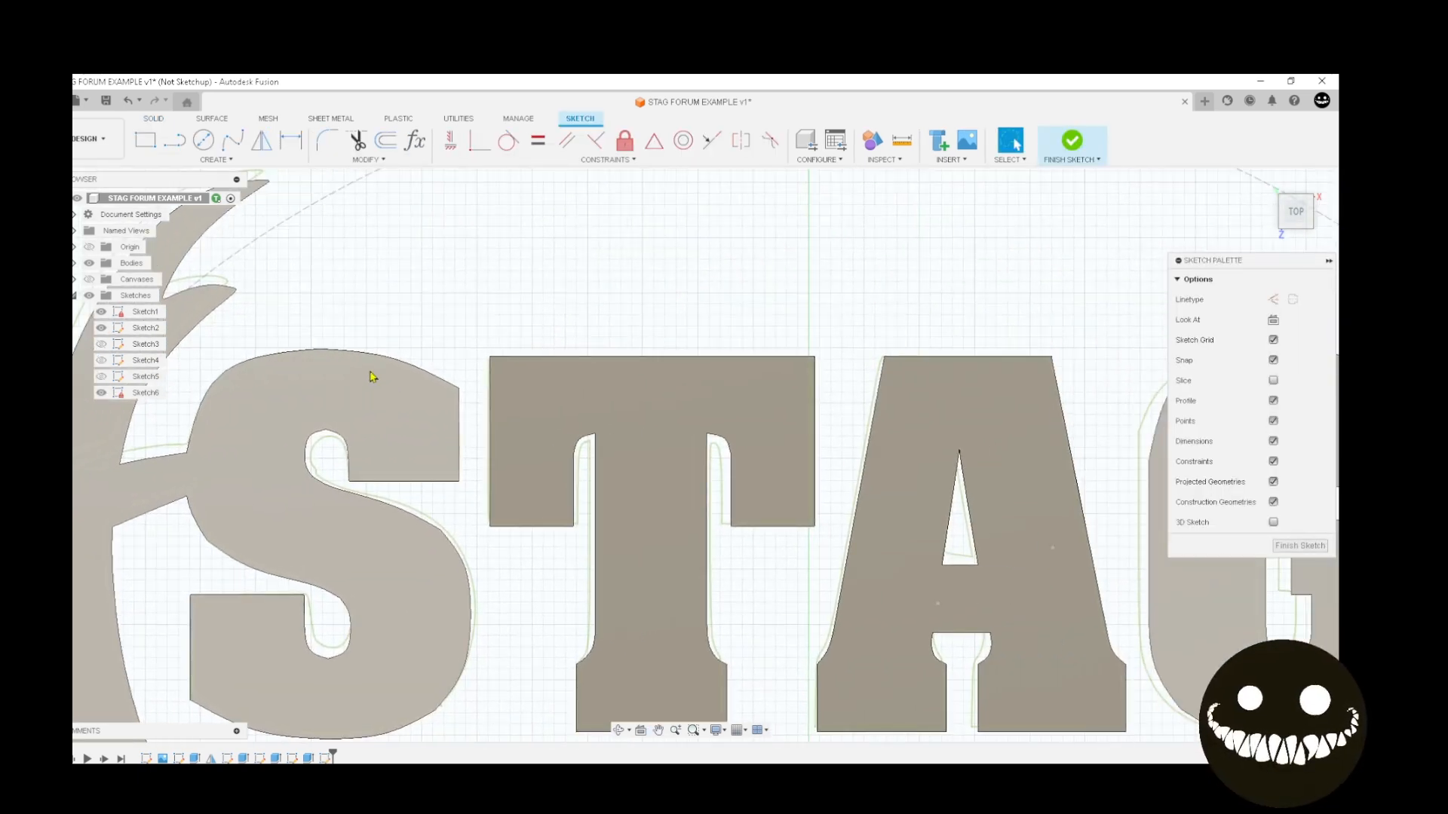
key("p")
left_click(423, 413)
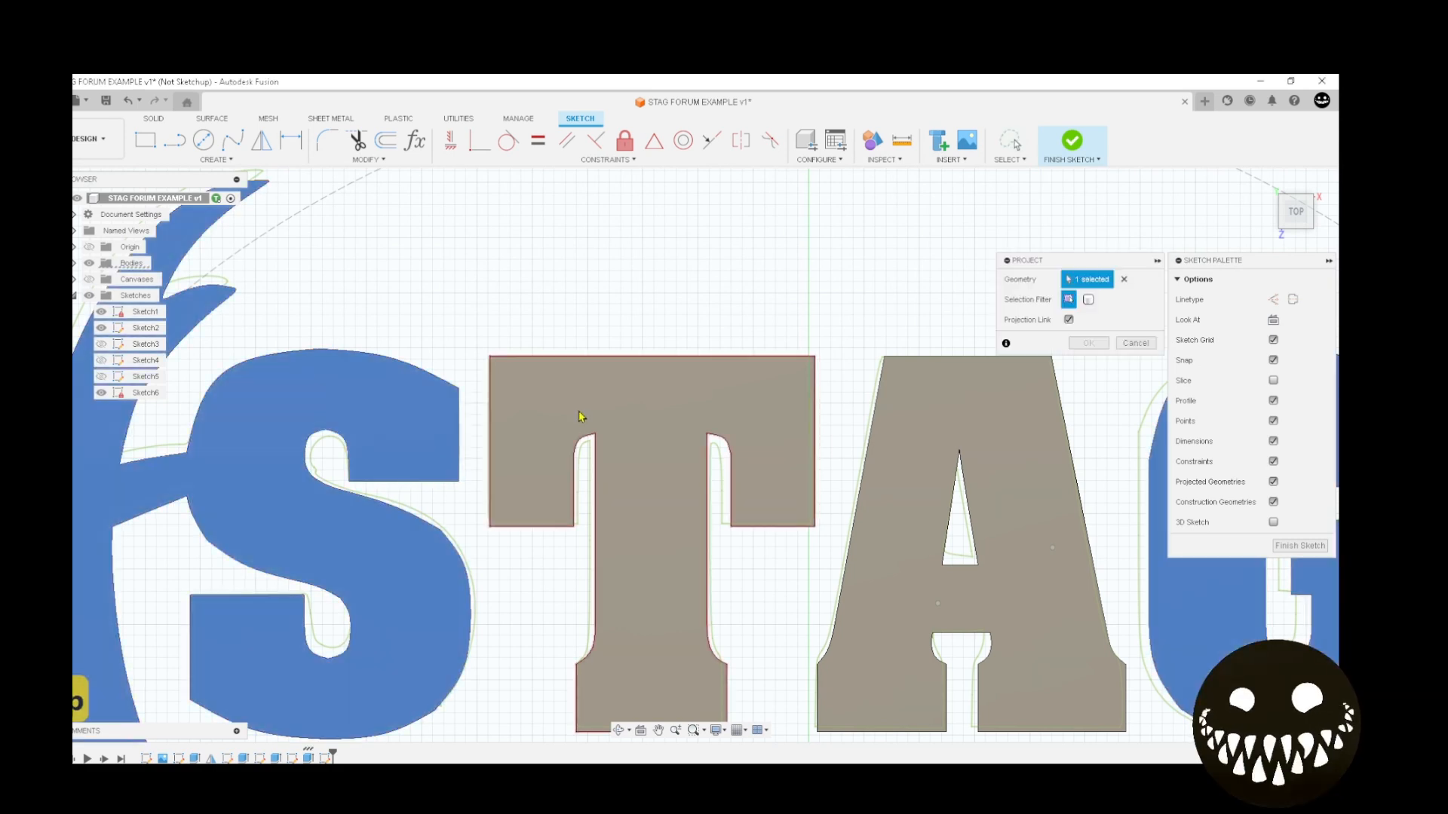
left_click(582, 415)
left_click(956, 436)
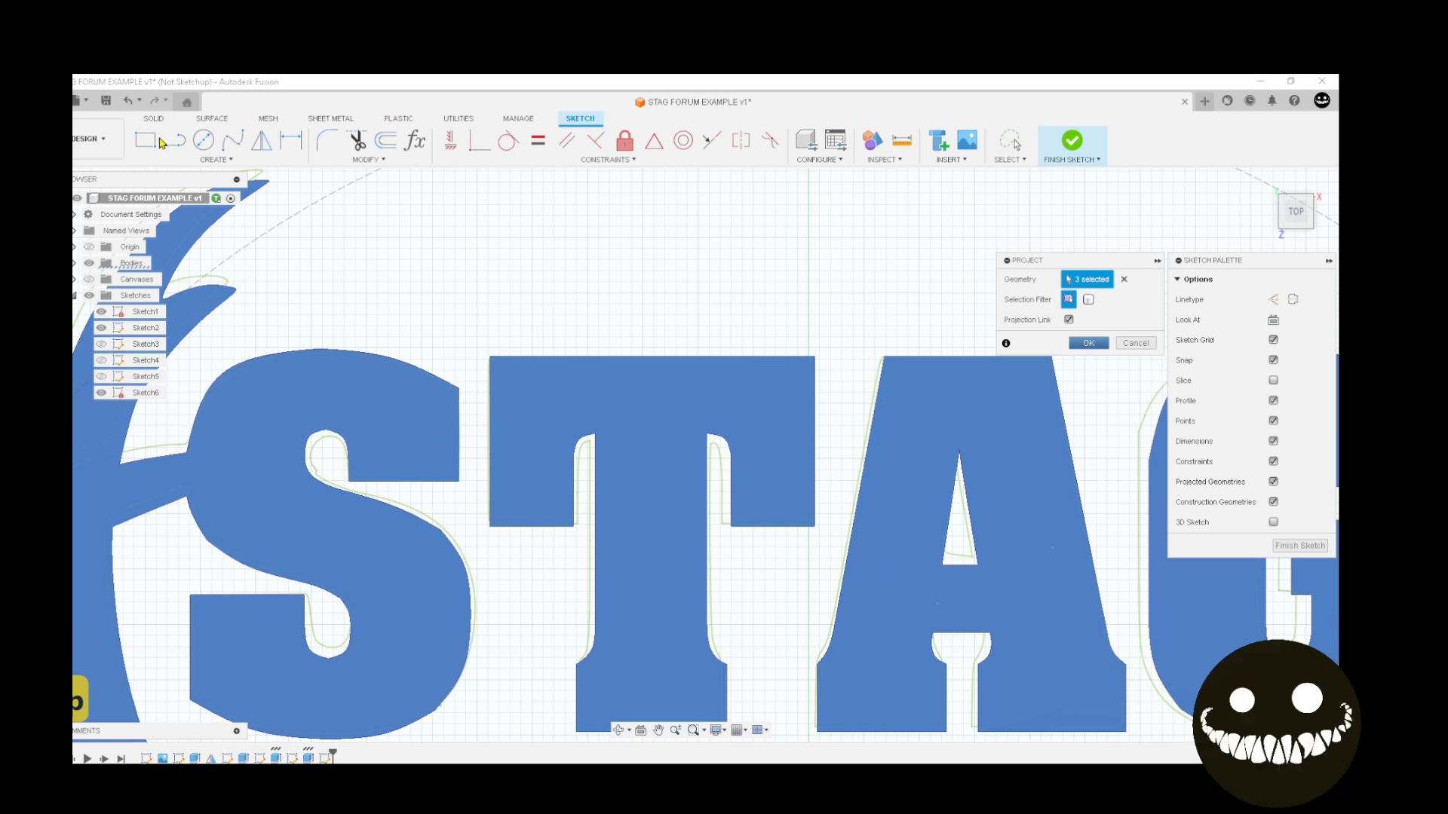
Draw two horizontal lines from the right-hand corners of the S's upper arm into the T, outlining a bridge between the letters
scroll(496, 399, "up", 3)
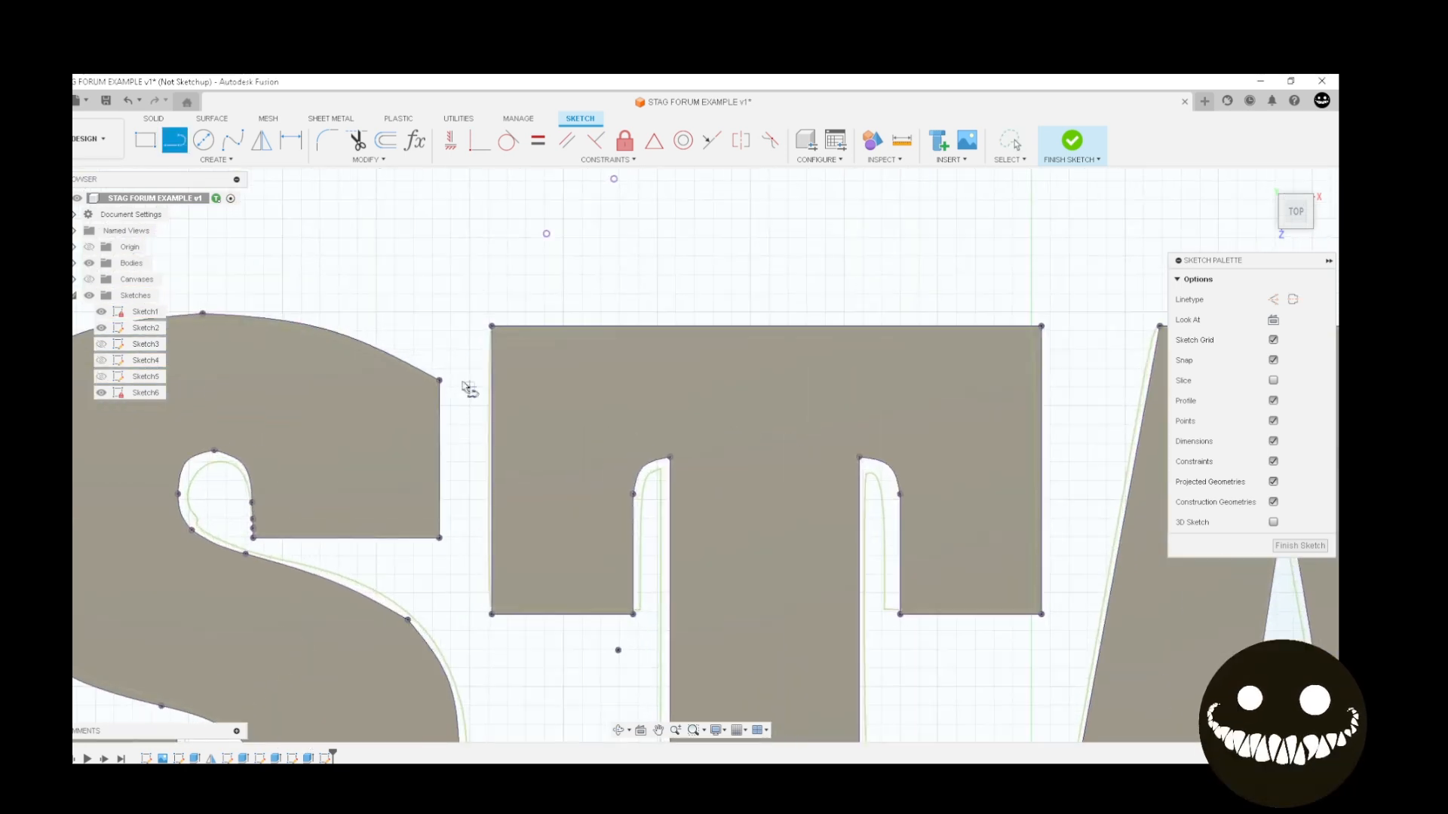
left_click(440, 381)
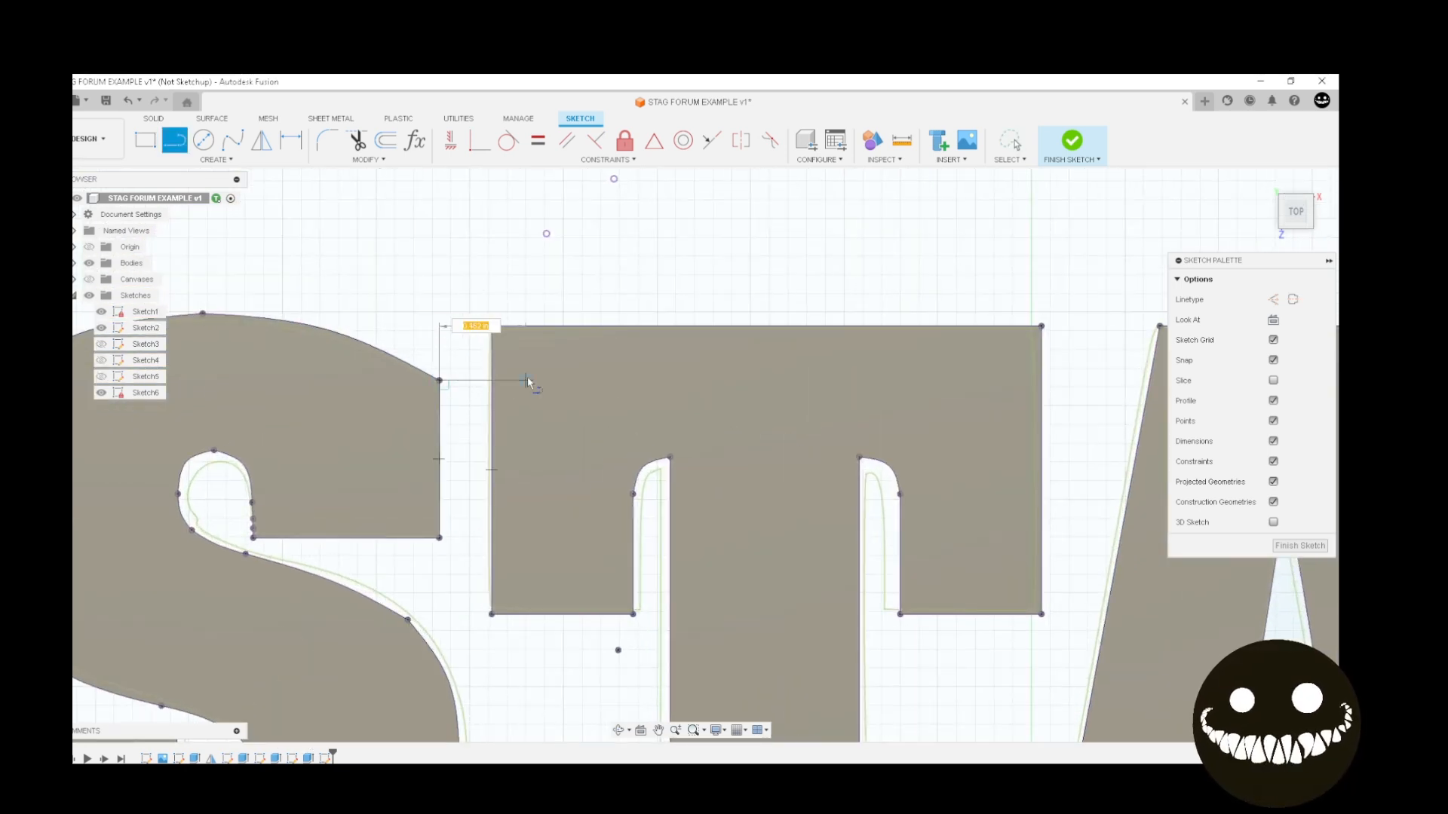
left_click(526, 414)
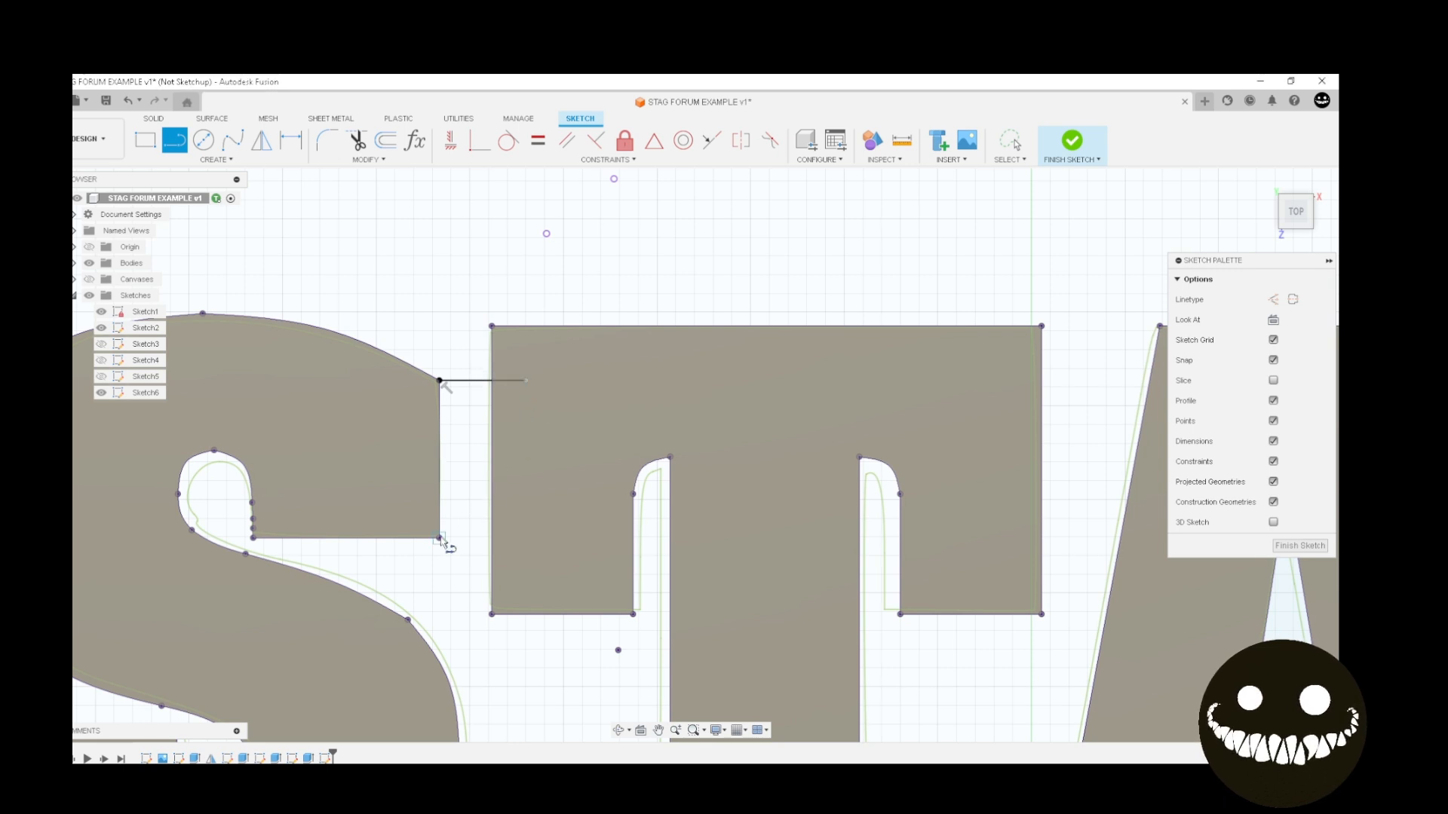
left_click(439, 538)
left_click(544, 537)
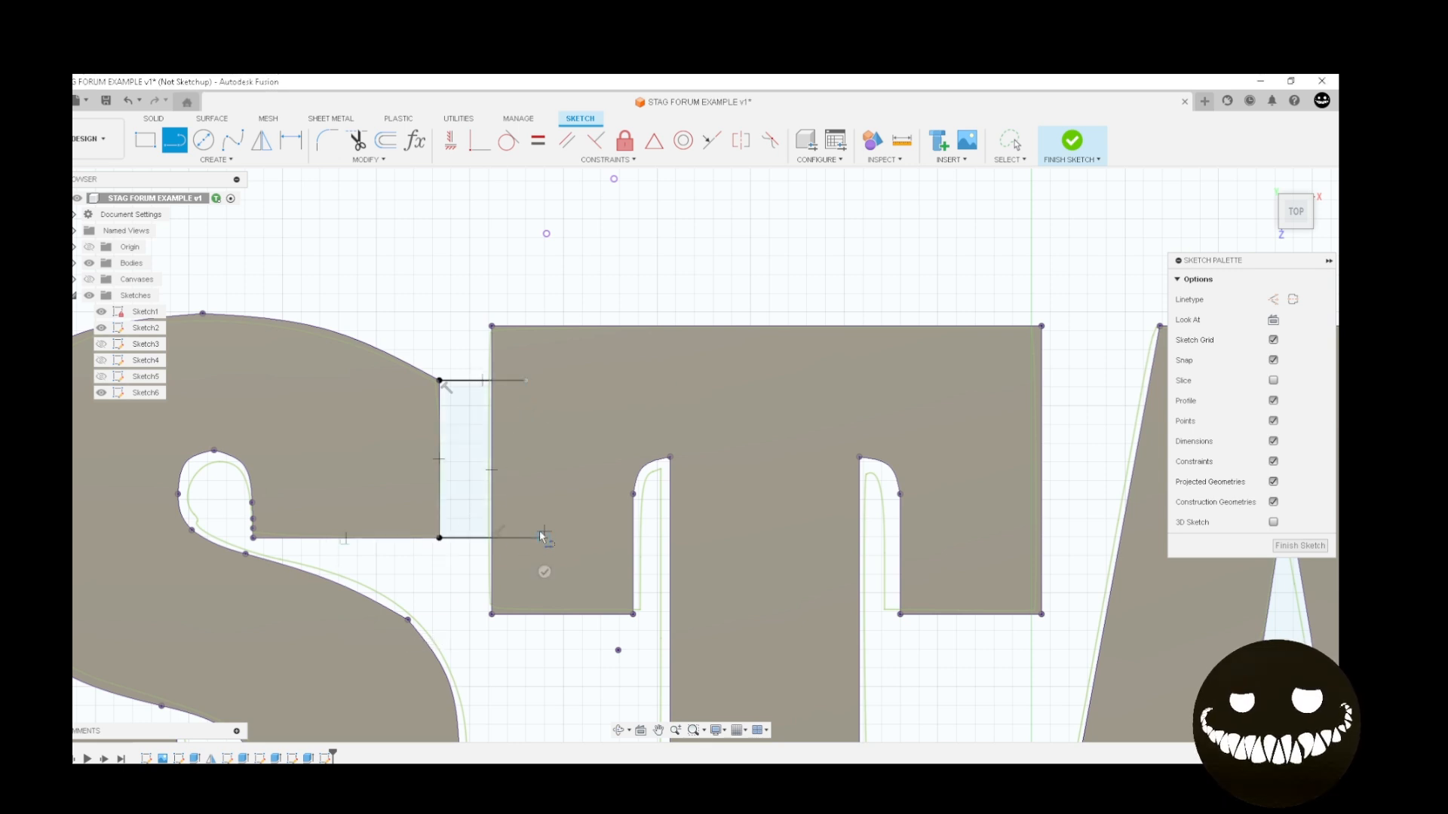
left_click(543, 573)
Draw two horizontal lines across the gap between the feet of the T and the A, along their lower and upper corners
scroll(856, 580, "down", 3)
middle_click_drag(923, 561, 680, 254)
left_click(640, 483)
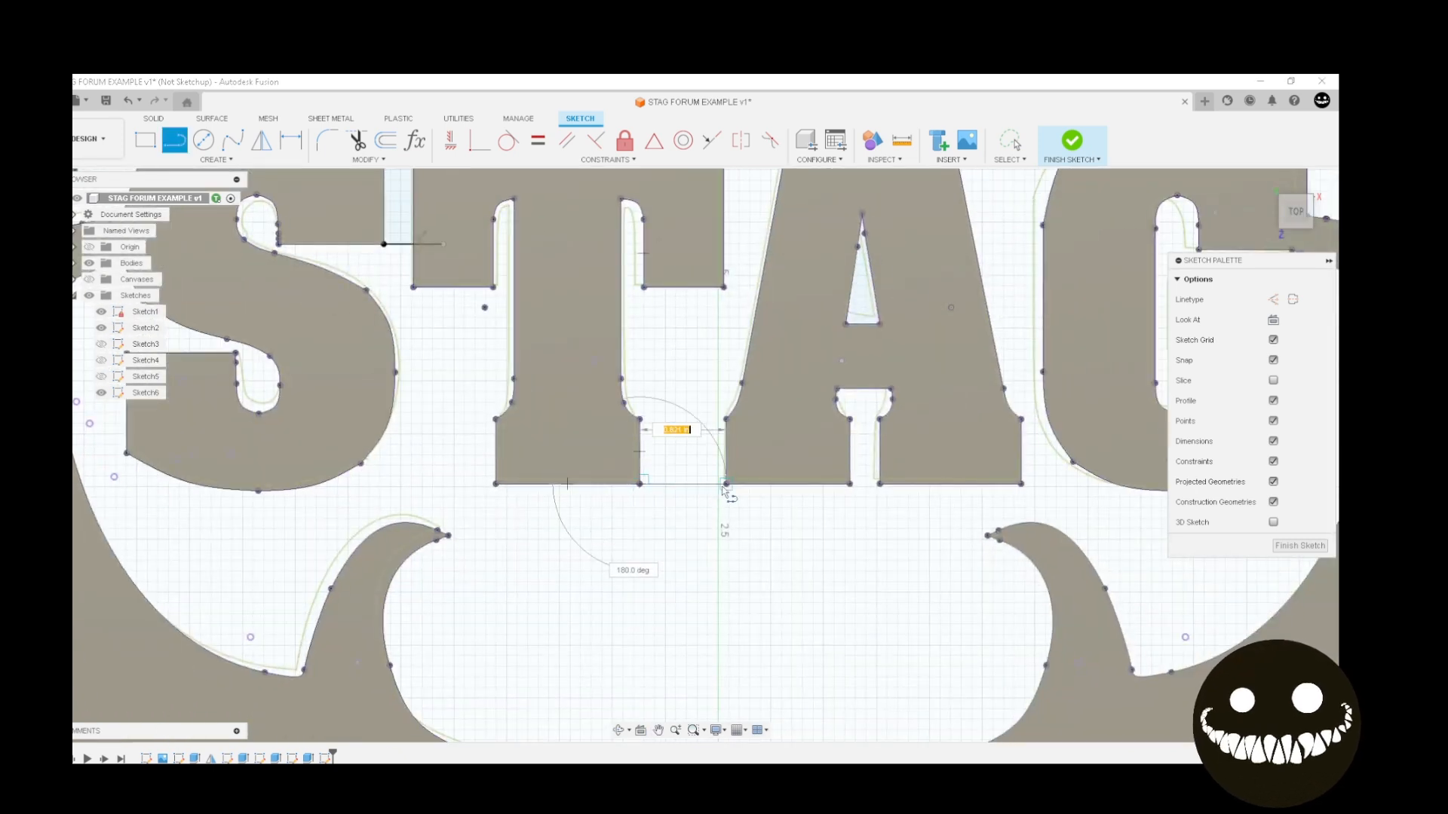
left_click(725, 483)
key("Escape")
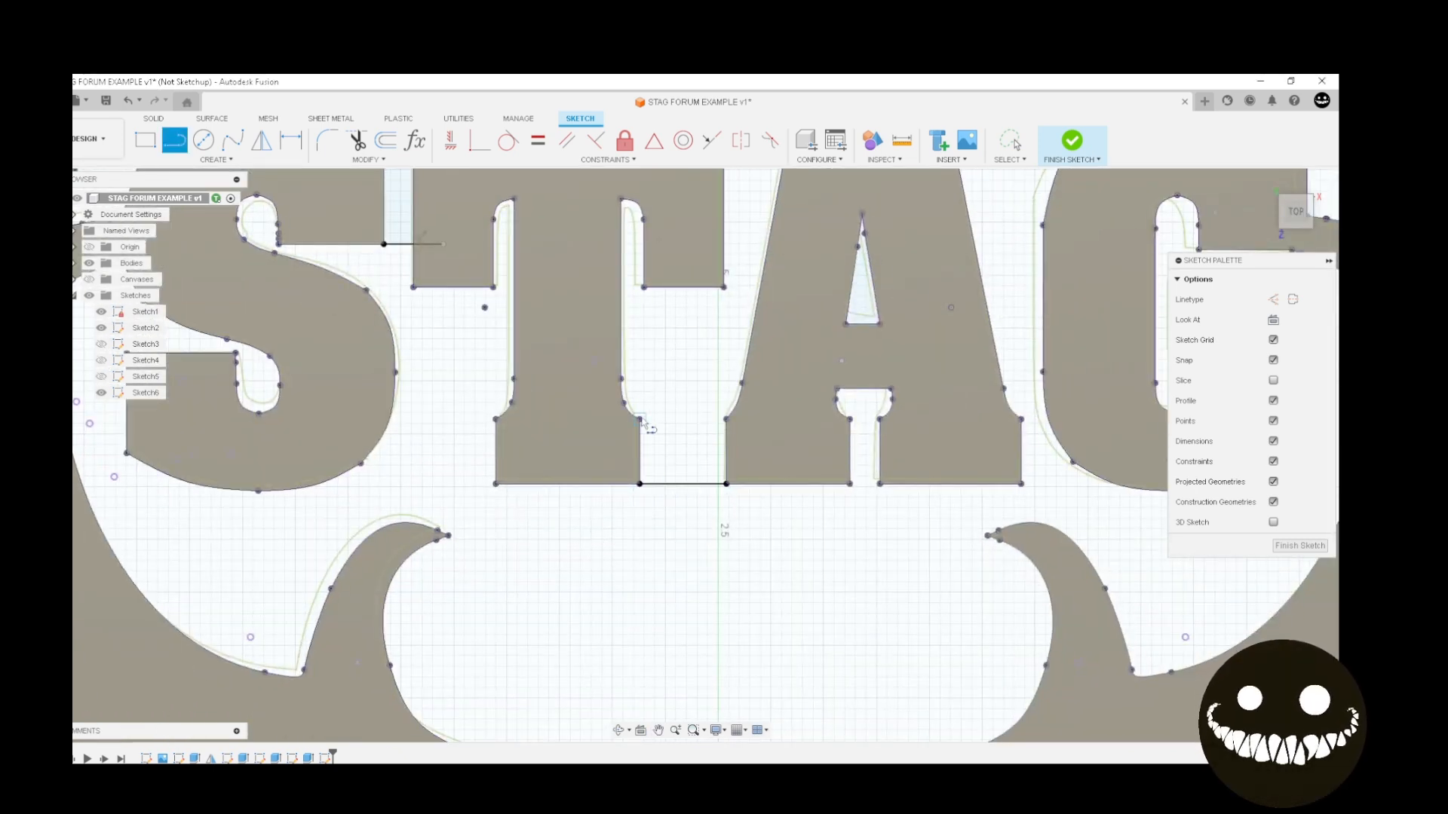
left_click(640, 419)
left_click(724, 419)
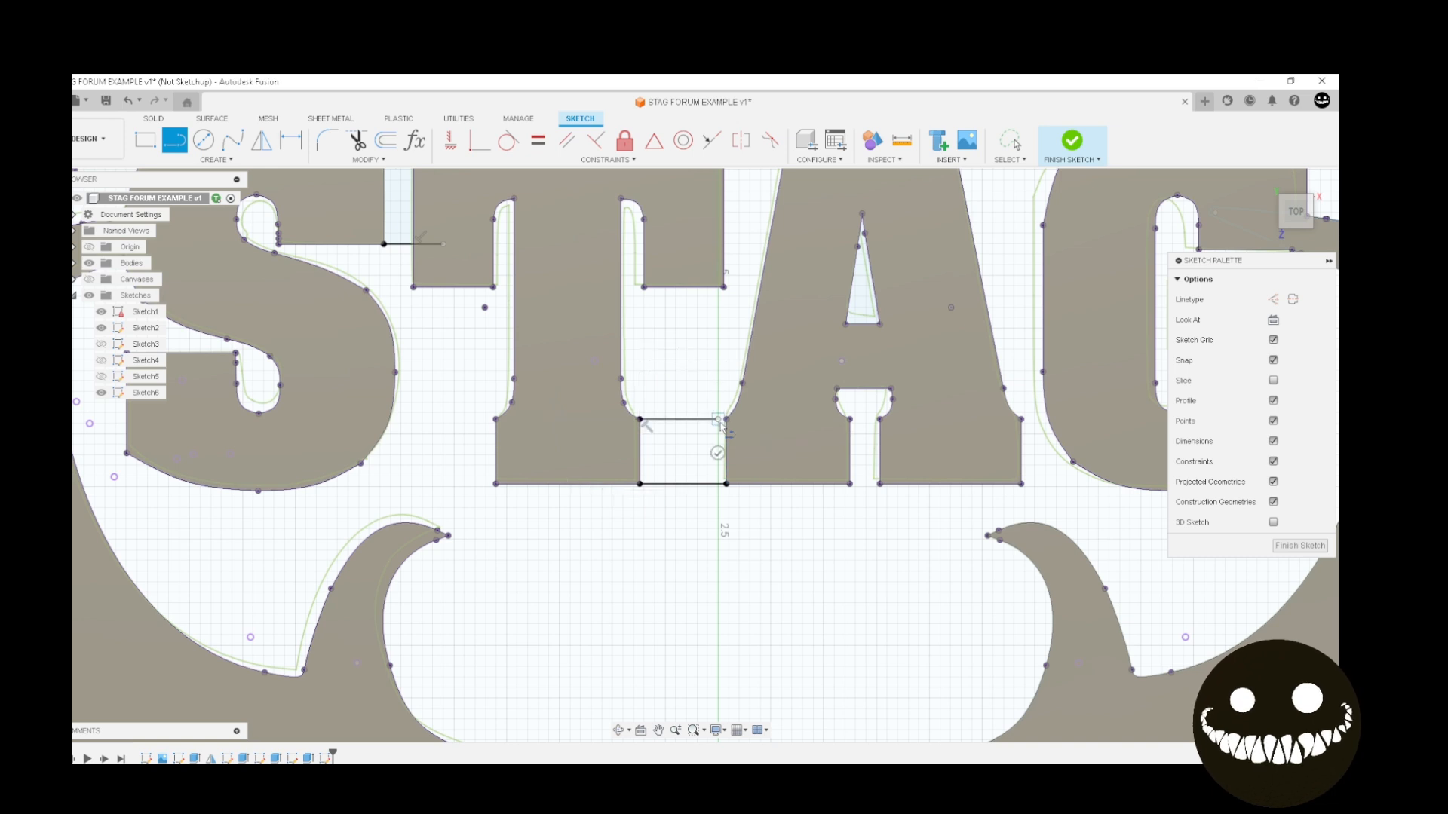
Apply a Coincident constraint between the upper bridge line's free end and the upper corner of the A's foot
left_click(479, 140)
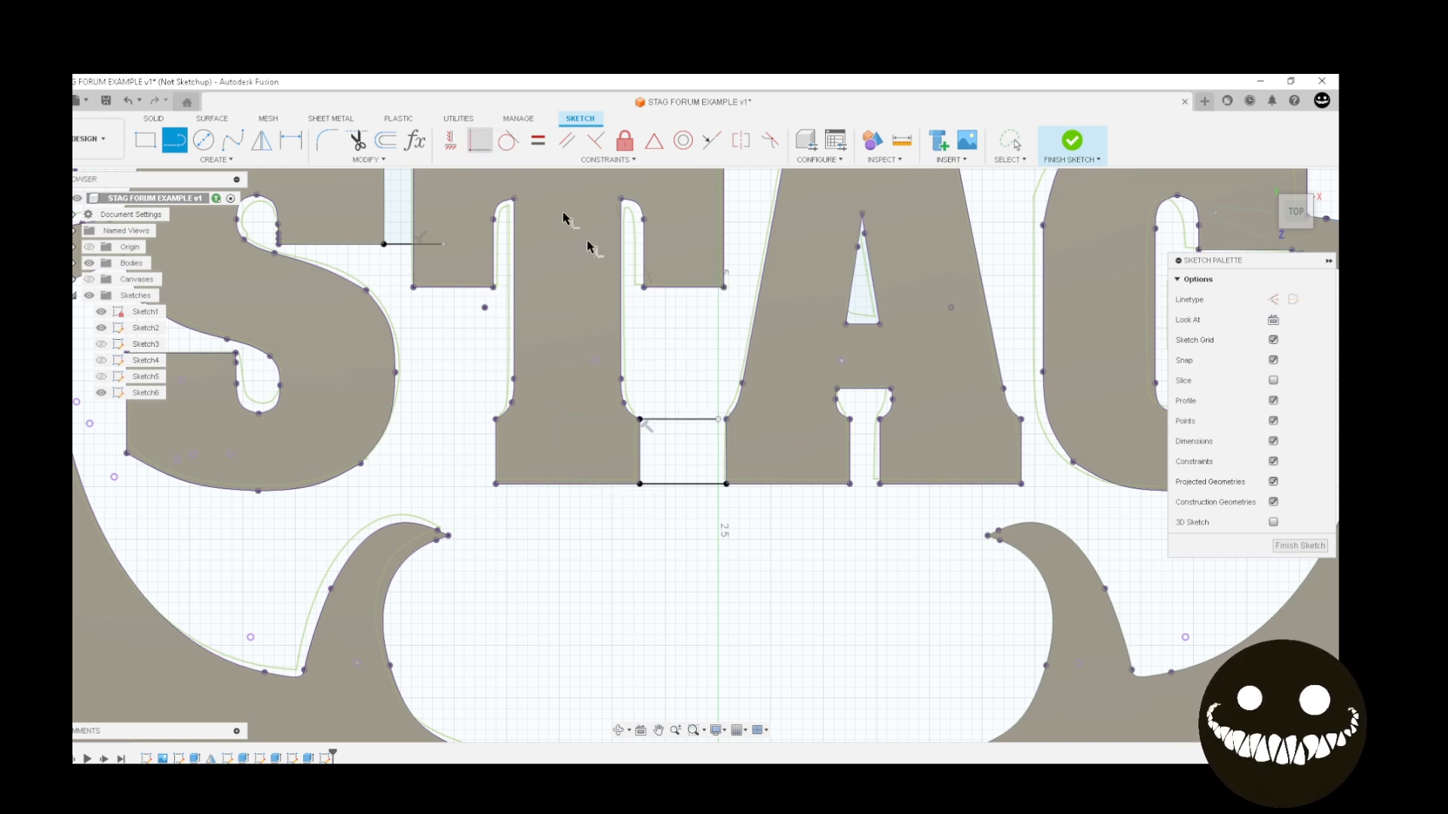
left_click(724, 420)
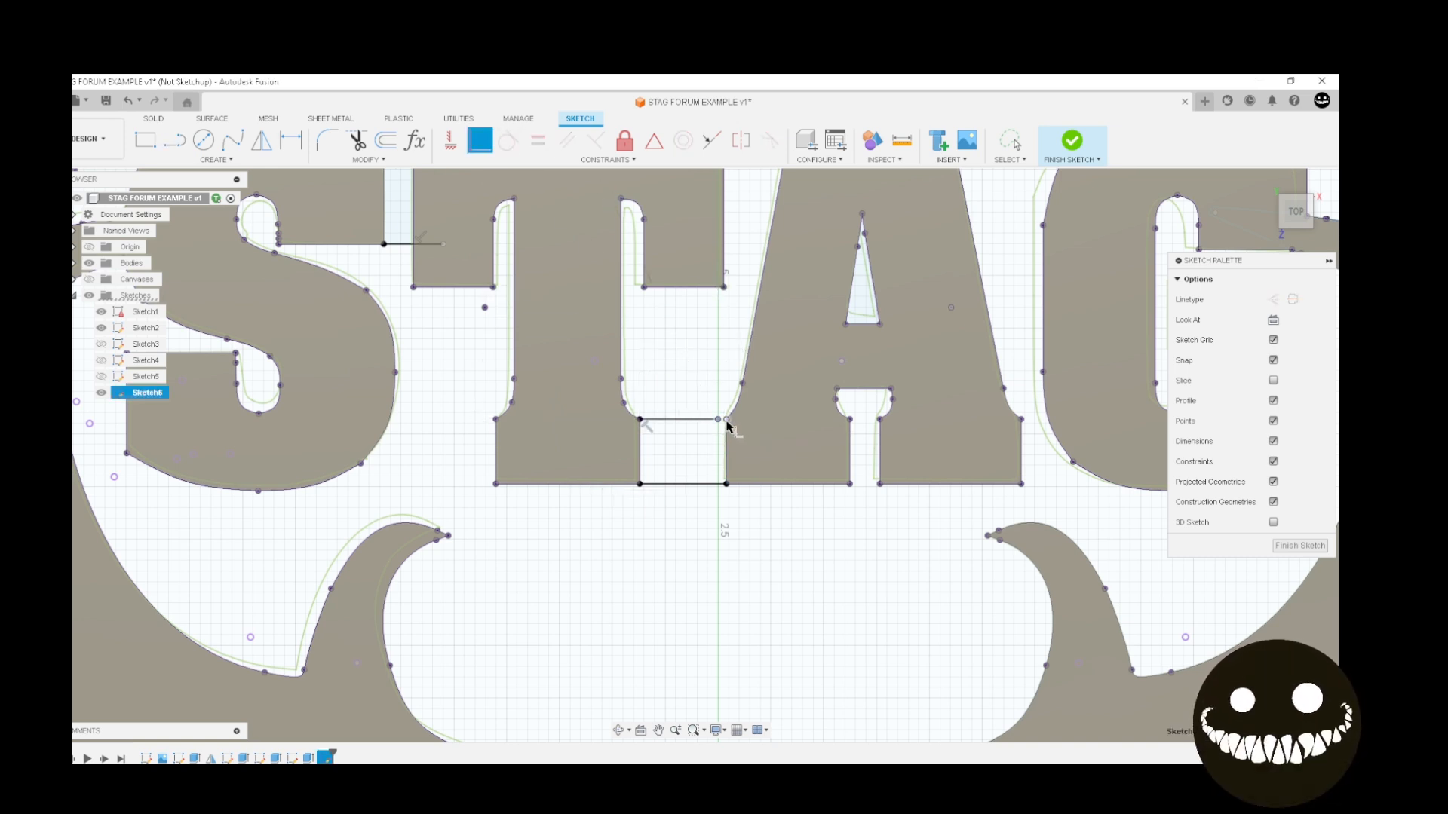
left_click(727, 421)
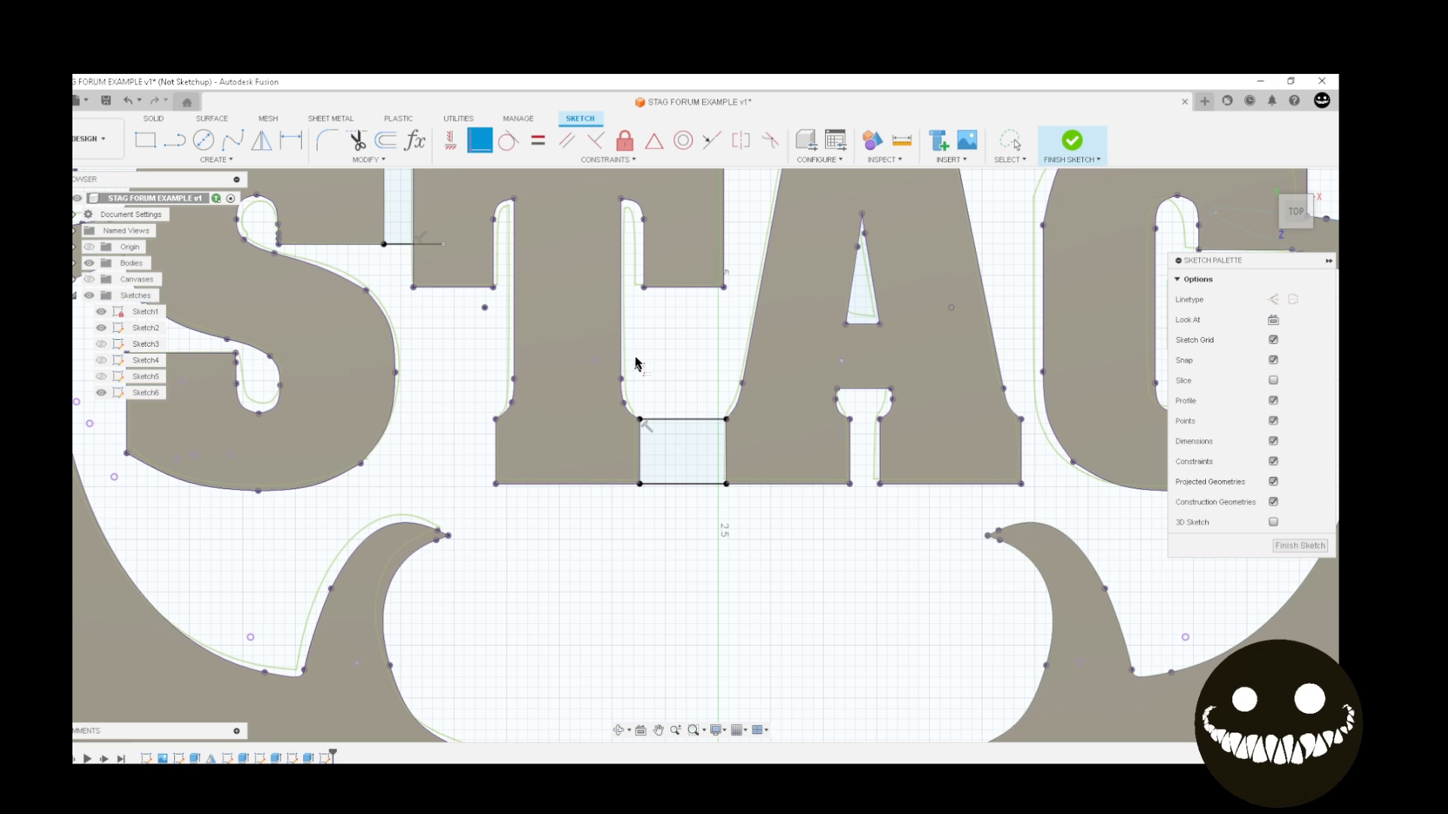
Draw two horizontal lines from the upper and lower corners of the A's right foot into the G to form a bridge
left_click(175, 140)
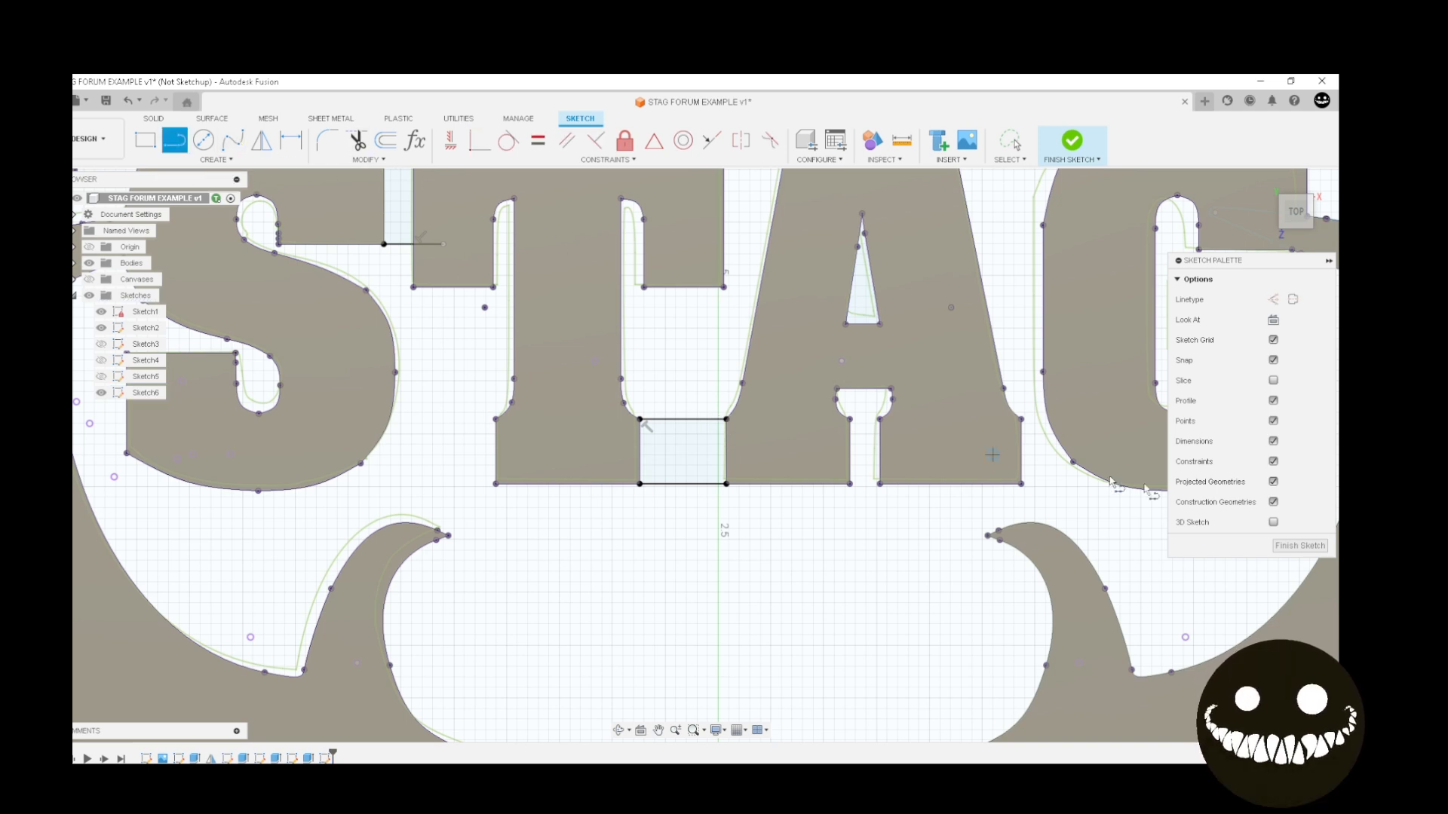
left_click(1021, 420)
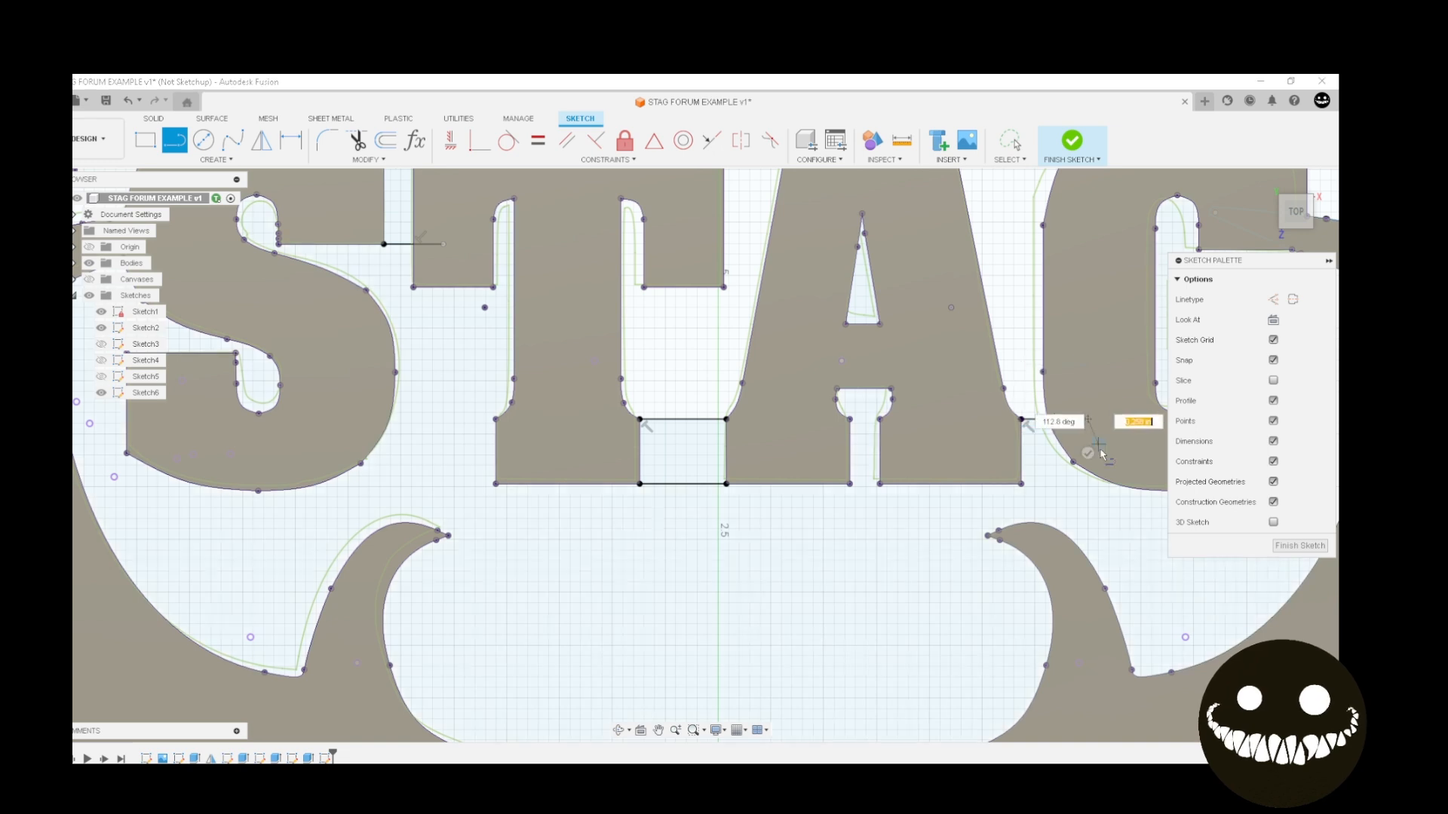
left_click(1088, 420)
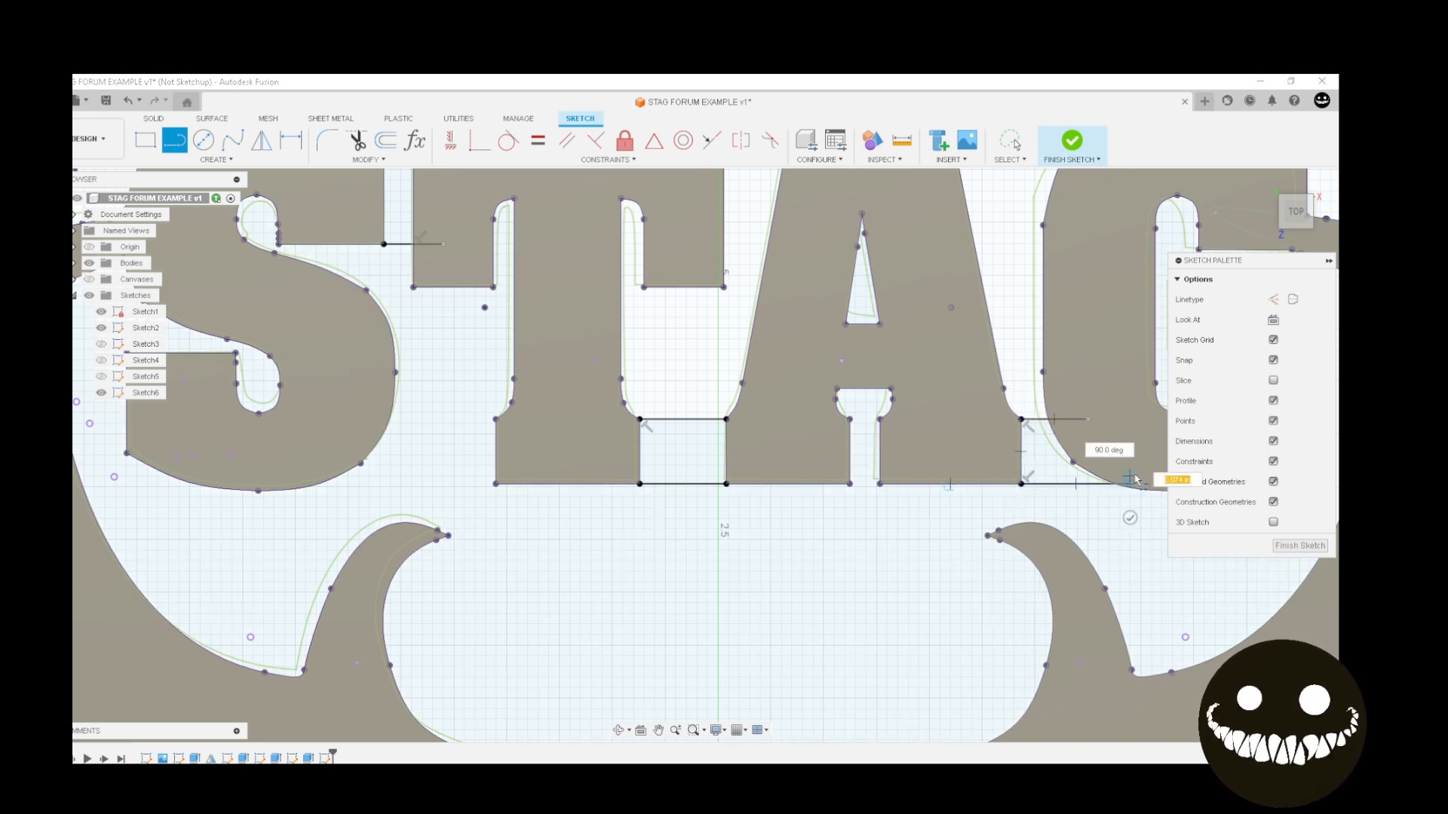
left_click(1132, 482)
Hide Sketch1 and Sketch2 so only the bridge sketch is displayed, and leave the Project command
key("p")
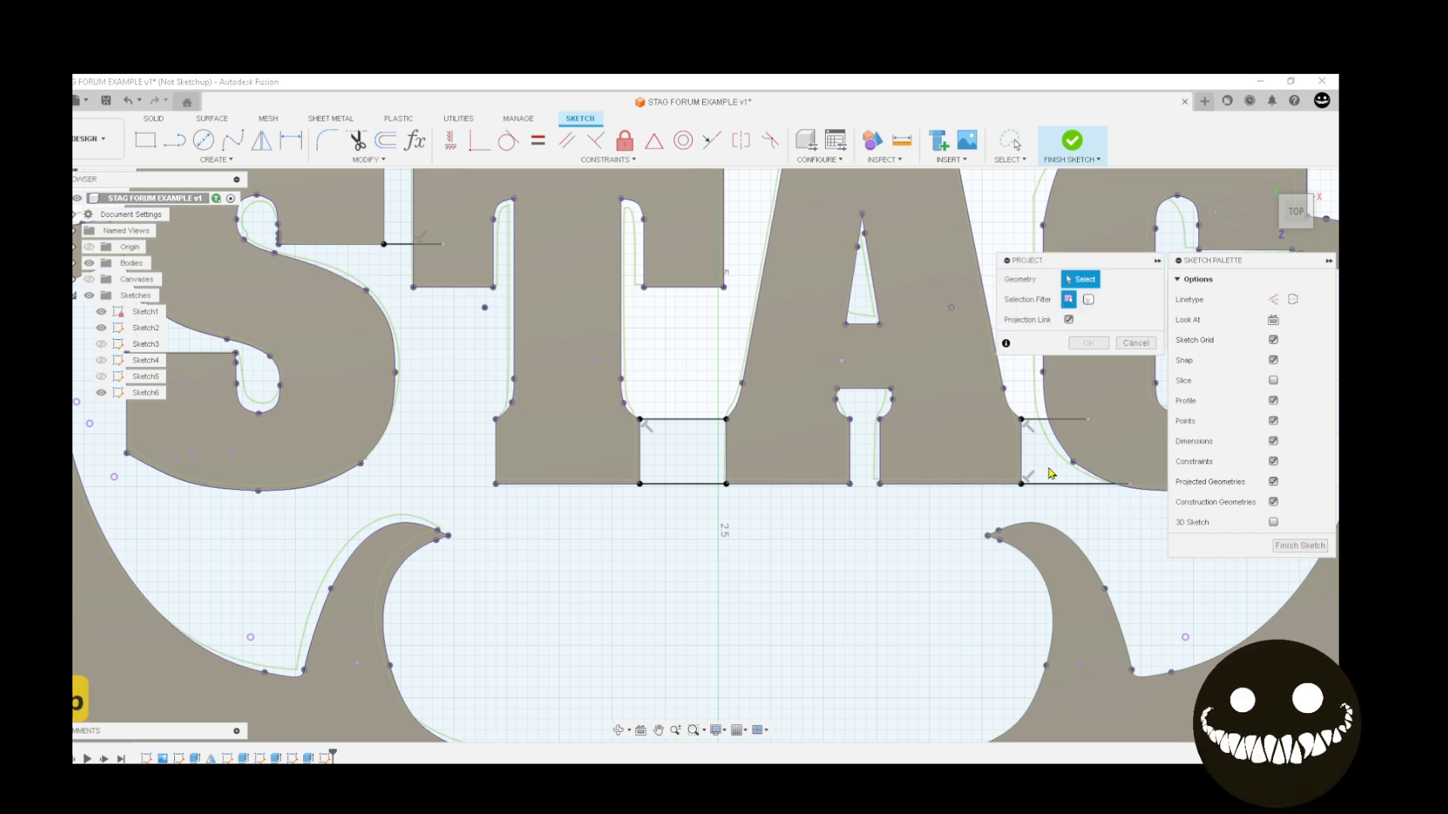
left_click(102, 343)
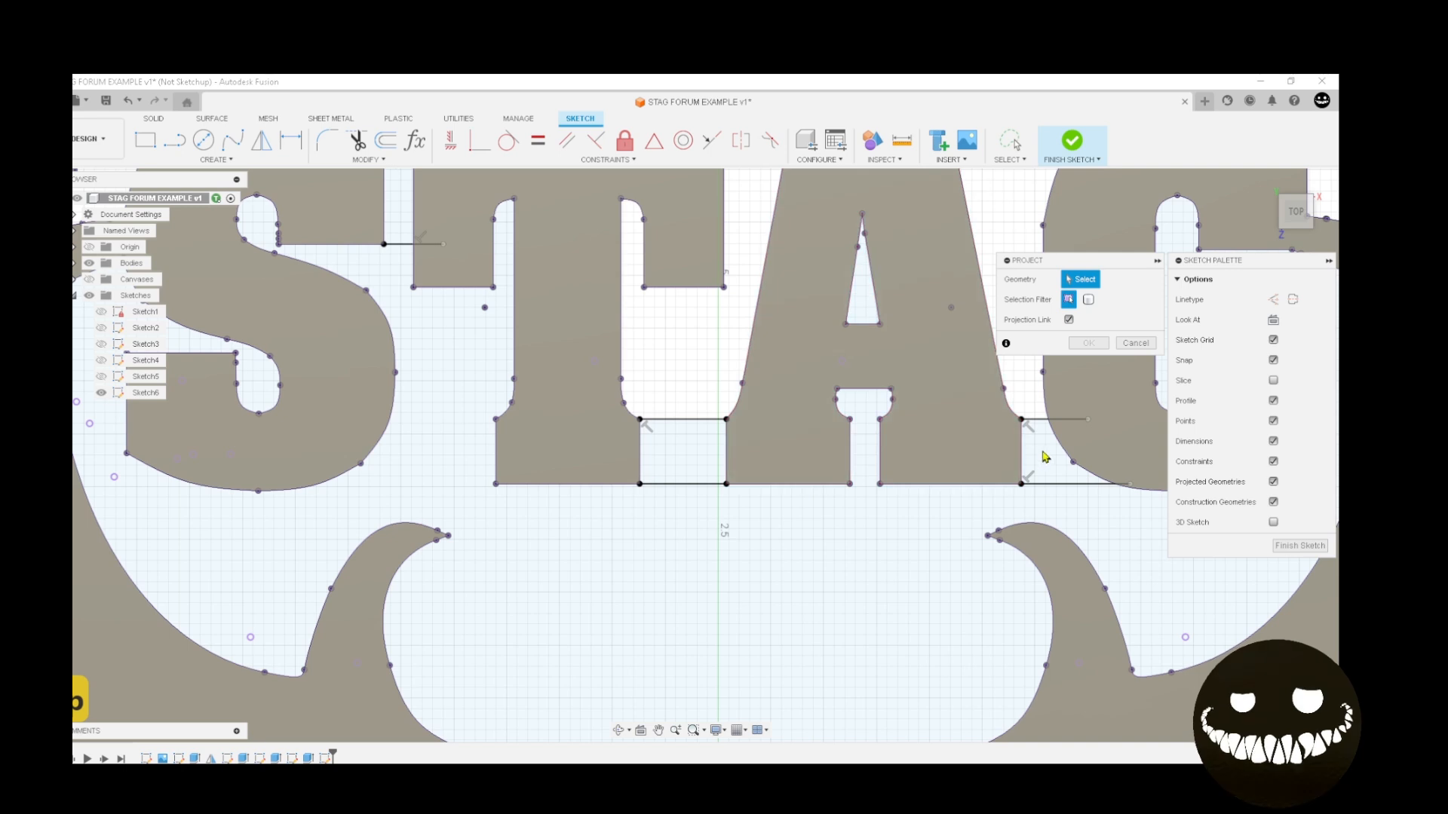
left_click(1089, 343)
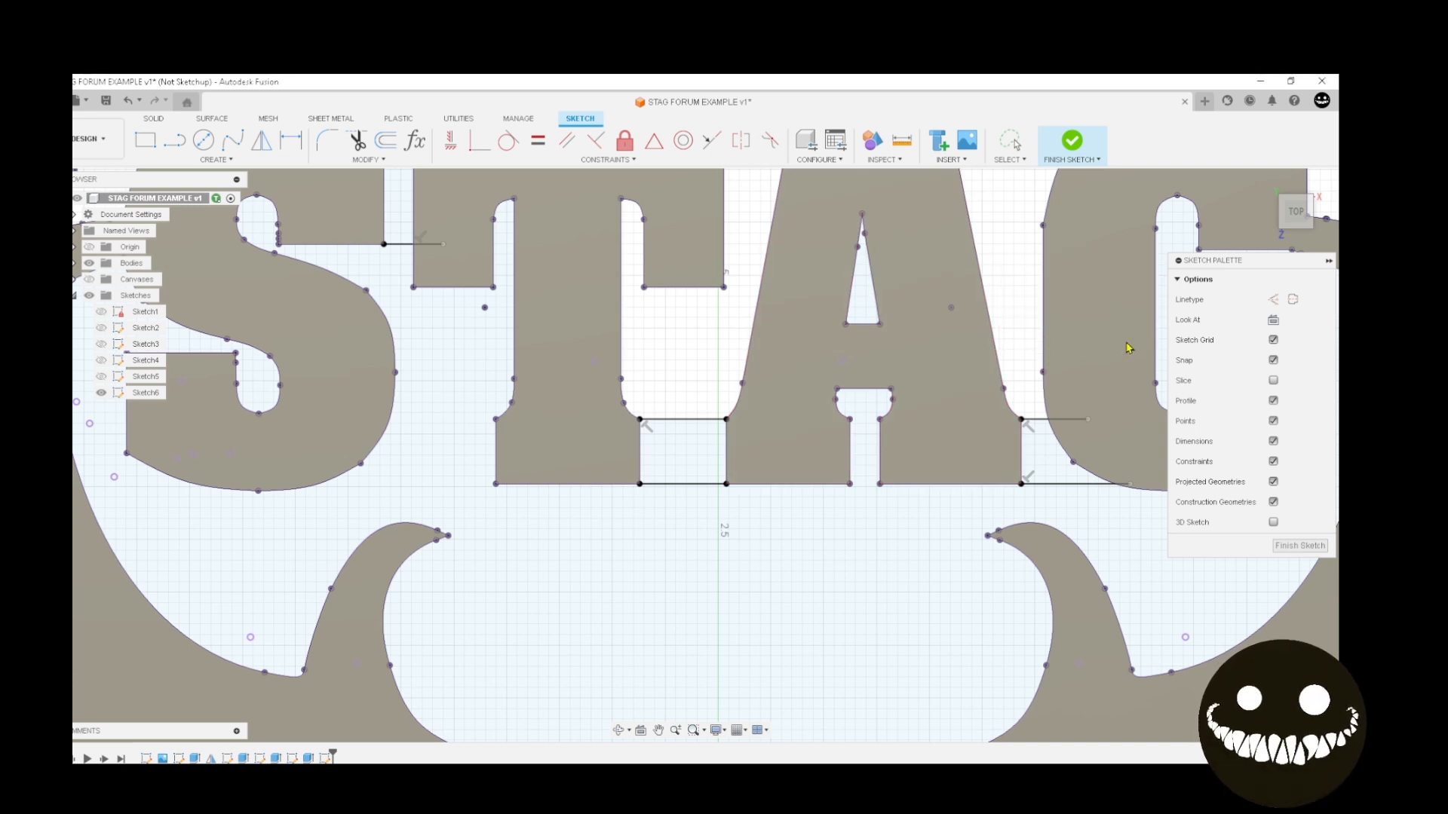
Start an extrude with only Sketch6 displayed and select the three bridge profiles between the letters S, T, A and G
key("e")
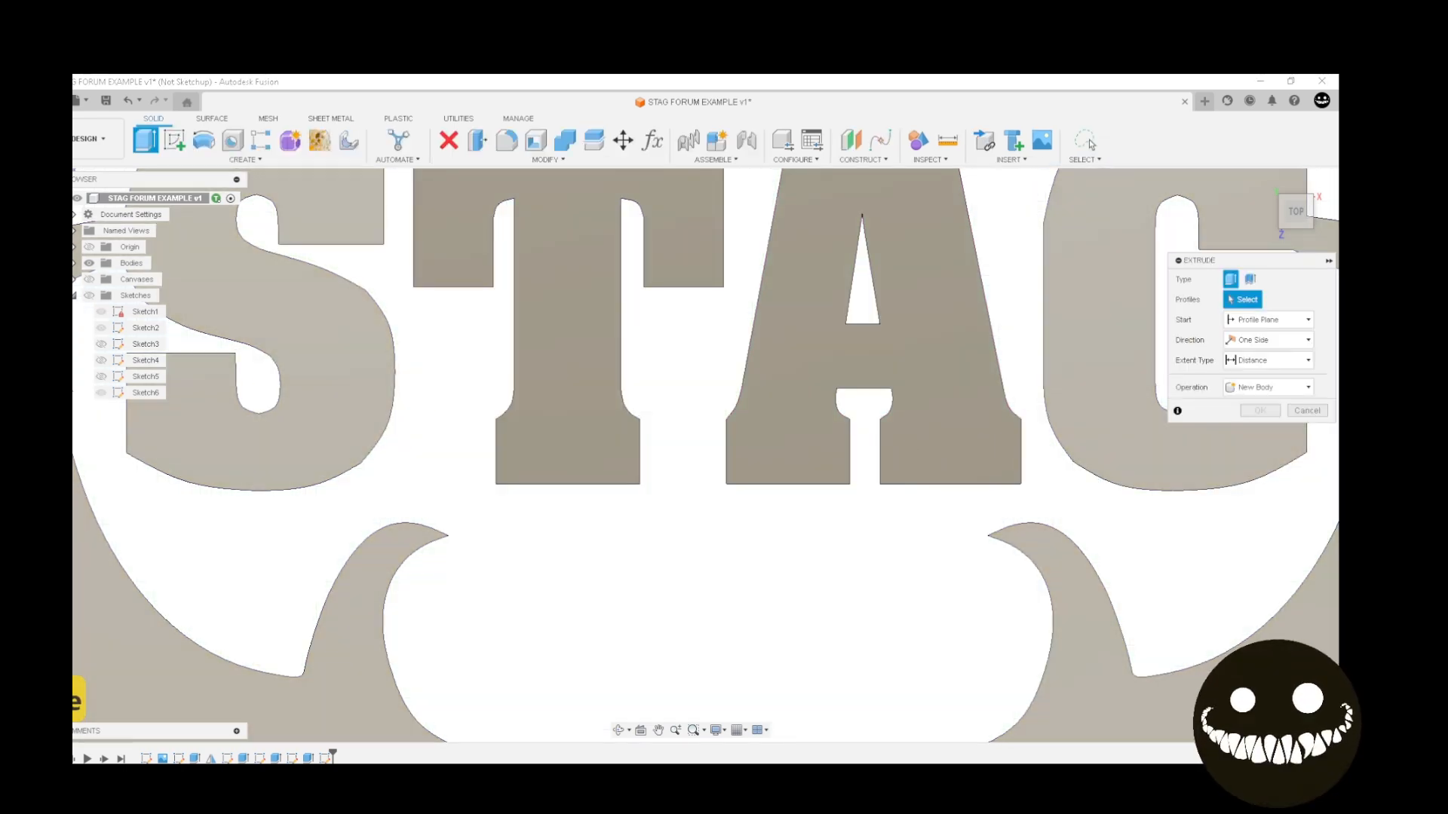
left_click(89, 296)
left_click(101, 328)
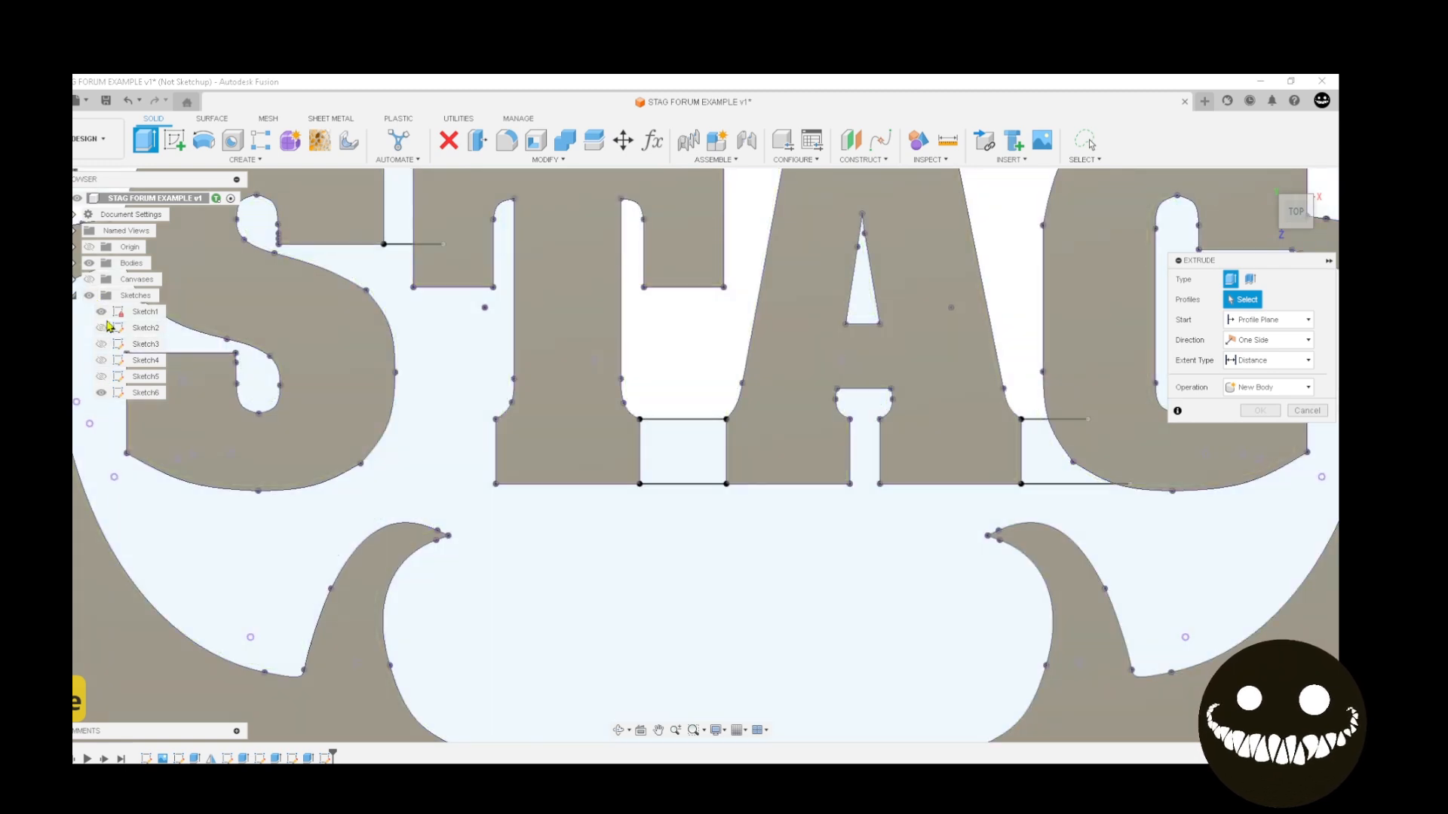
left_click(102, 312)
left_click(1035, 450)
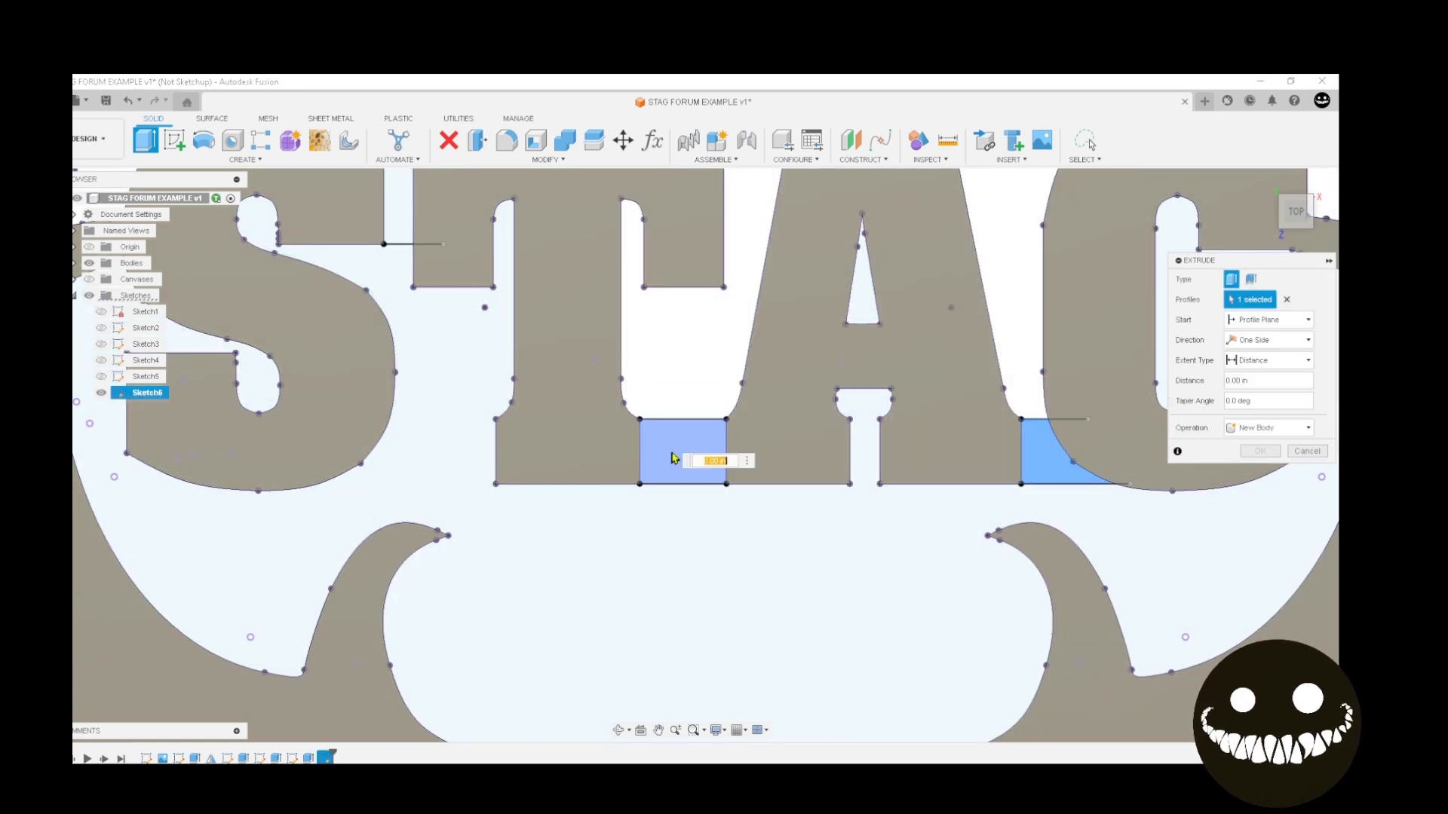
left_click(678, 453)
left_click(397, 230)
Extrude the three selected bridge profiles 0.075 in and join them to the logo
scroll(525, 463, "down", 2)
scroll(526, 463, "down", 2)
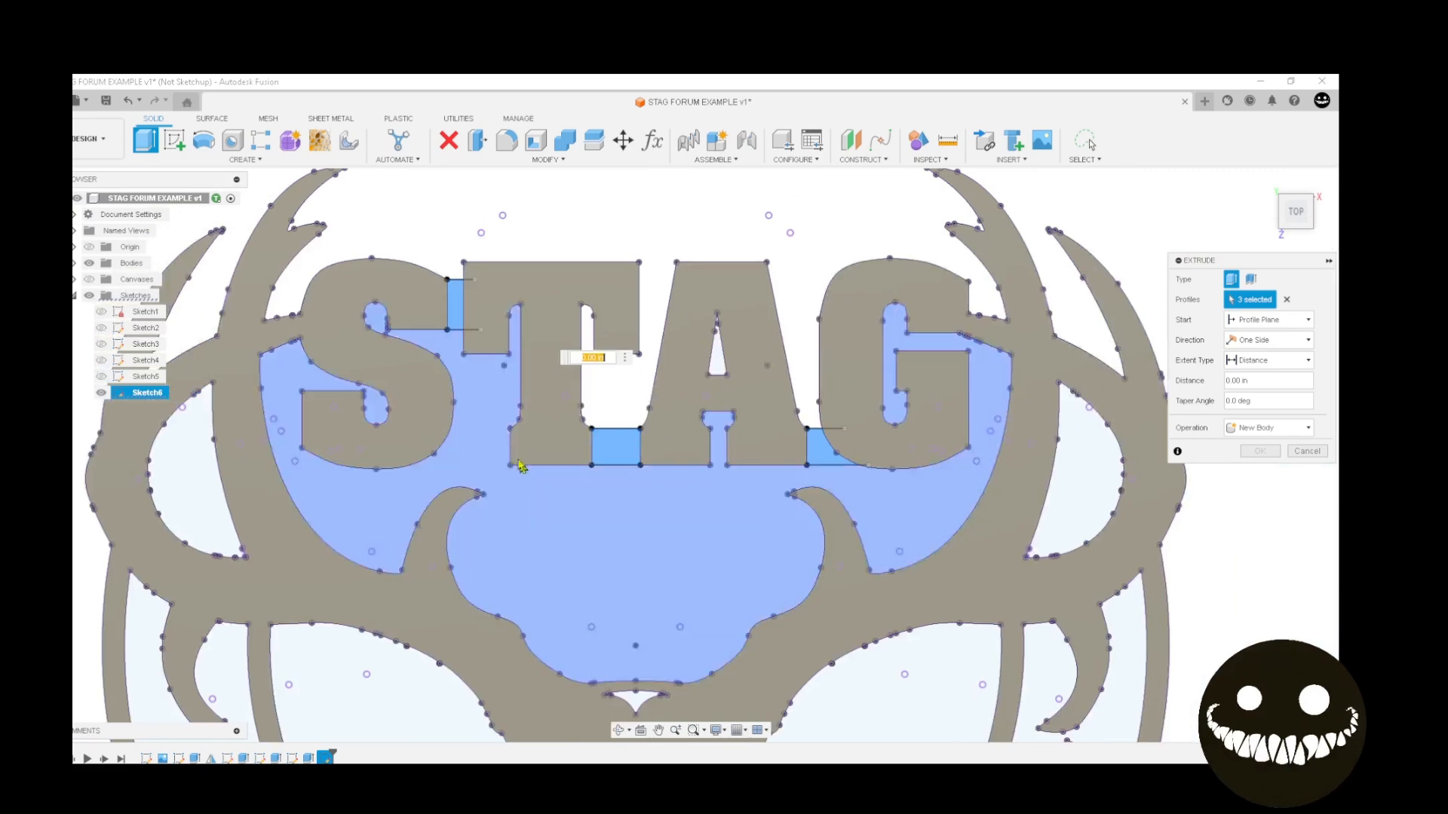
type("0.075")
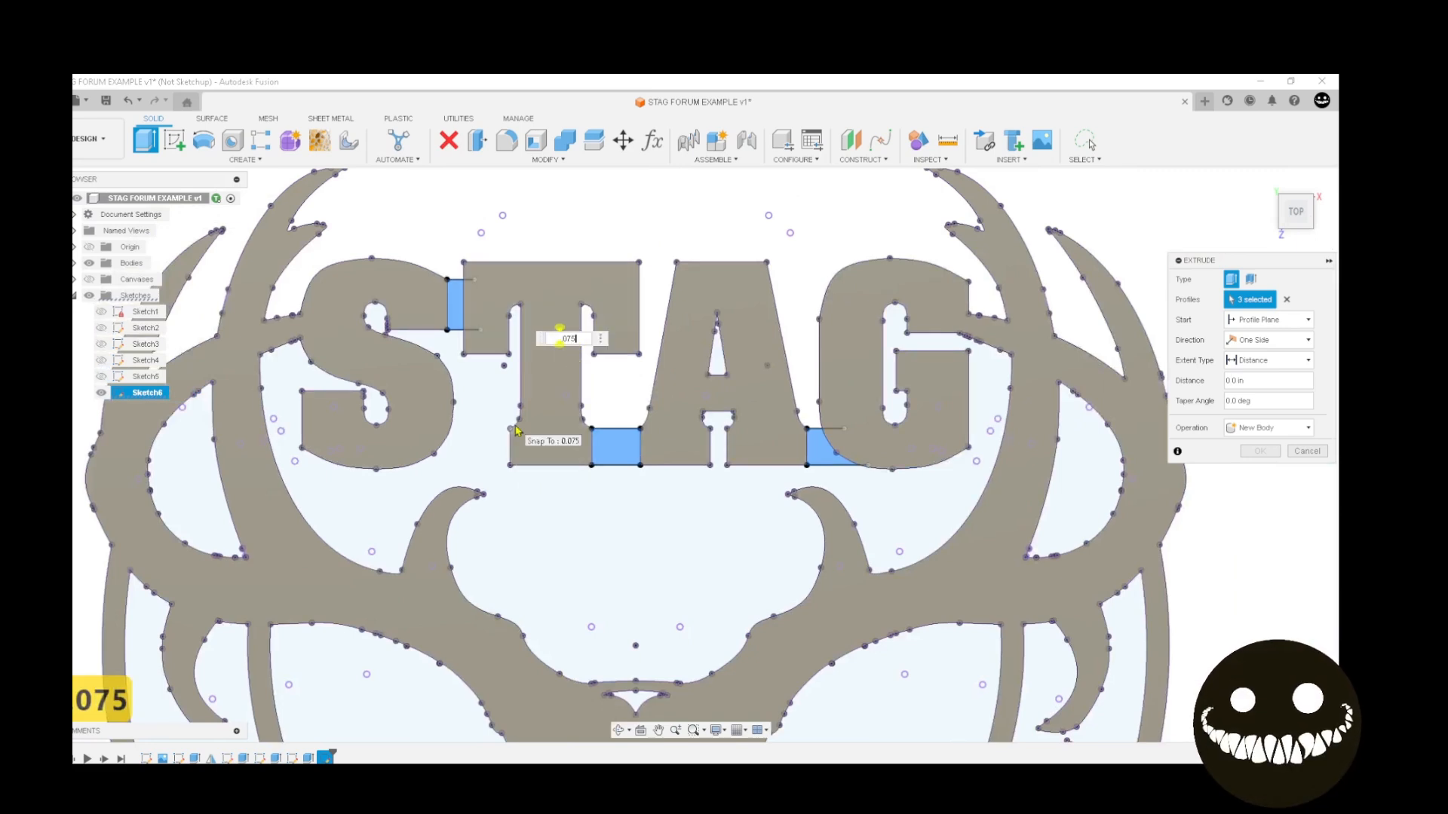
scroll(515, 487, "down", 3)
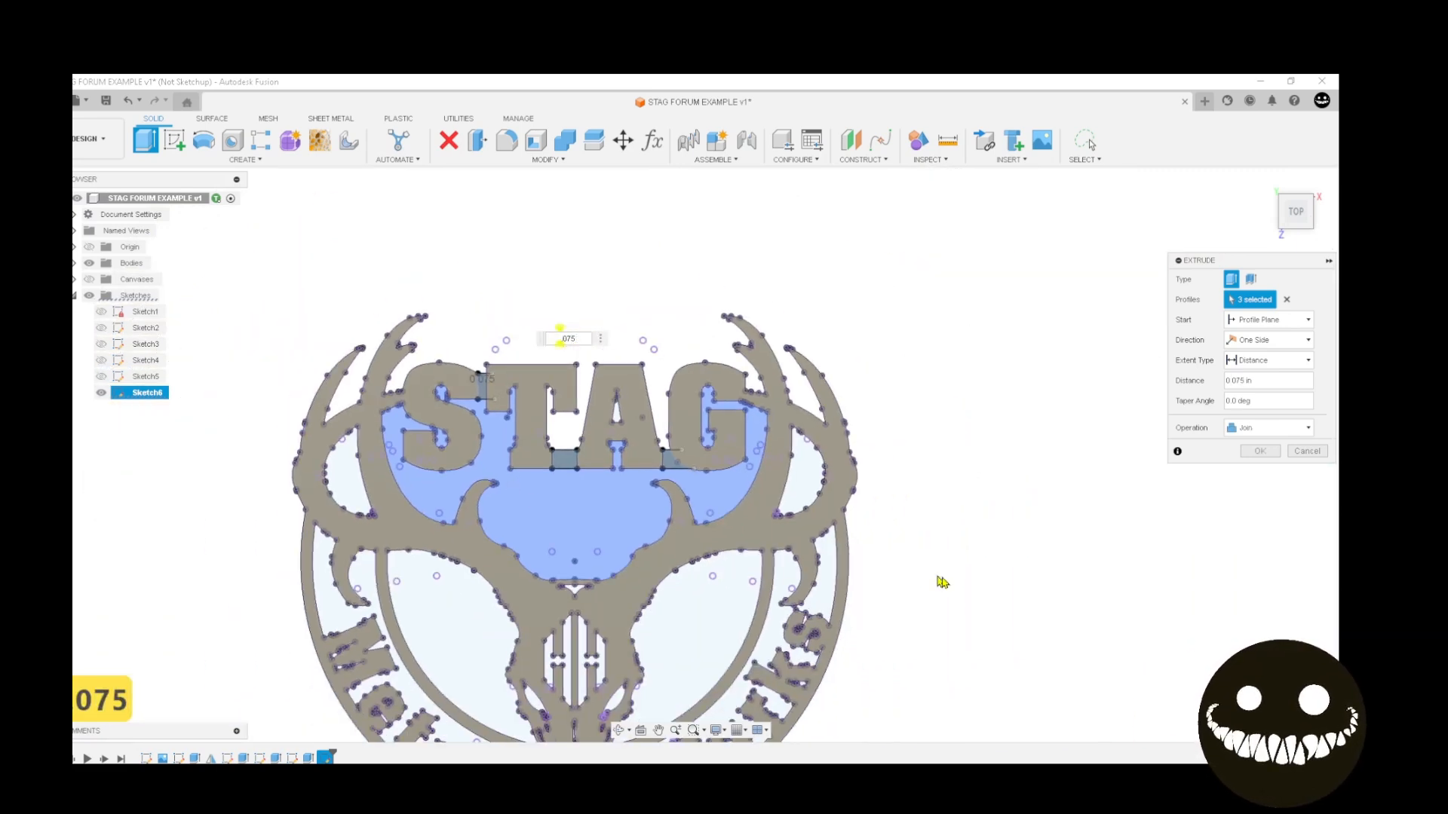
left_click(1262, 452)
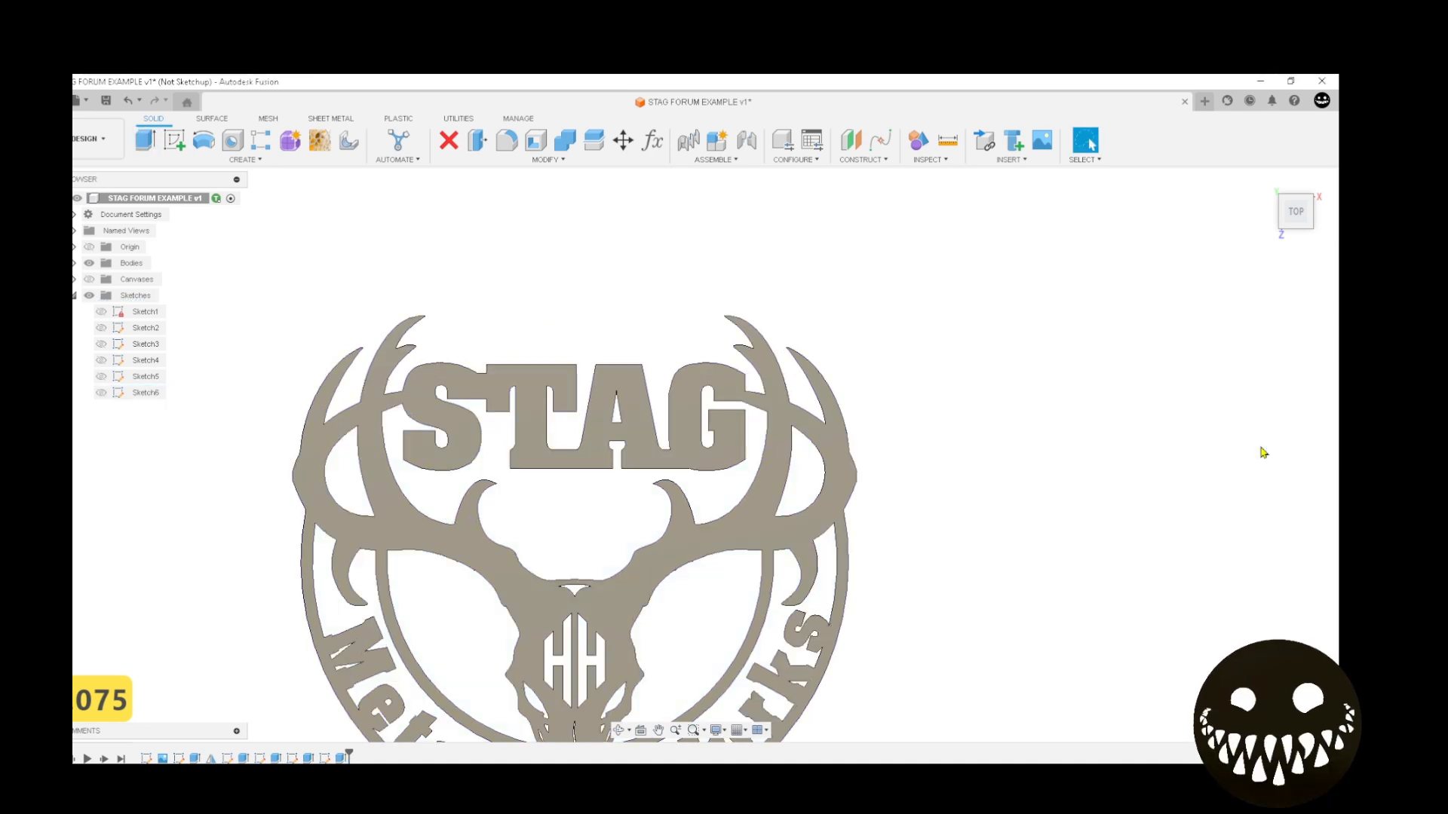
middle_click_drag(945, 516, 990, 425)
scroll(1039, 393, "down", 2)
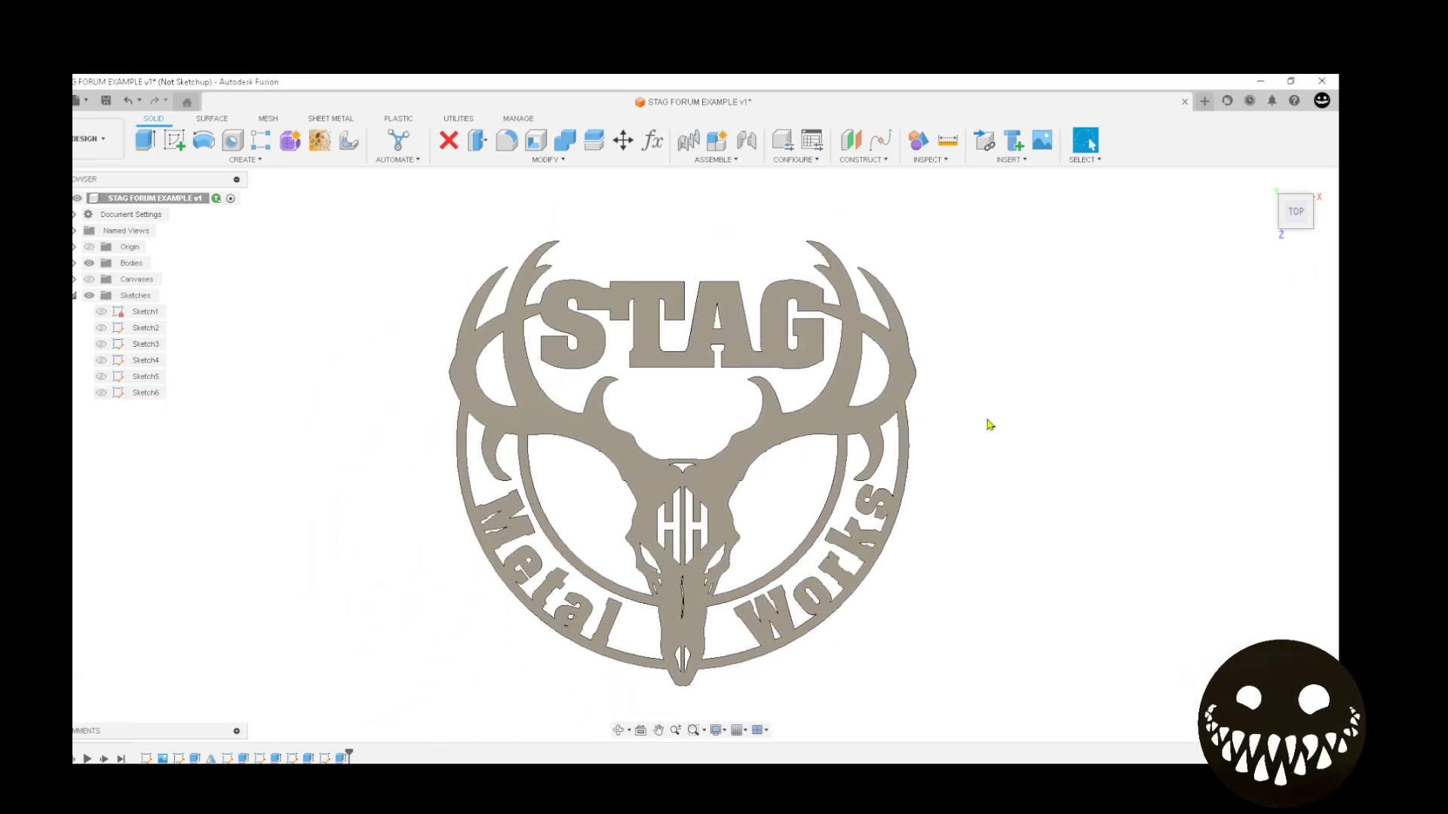